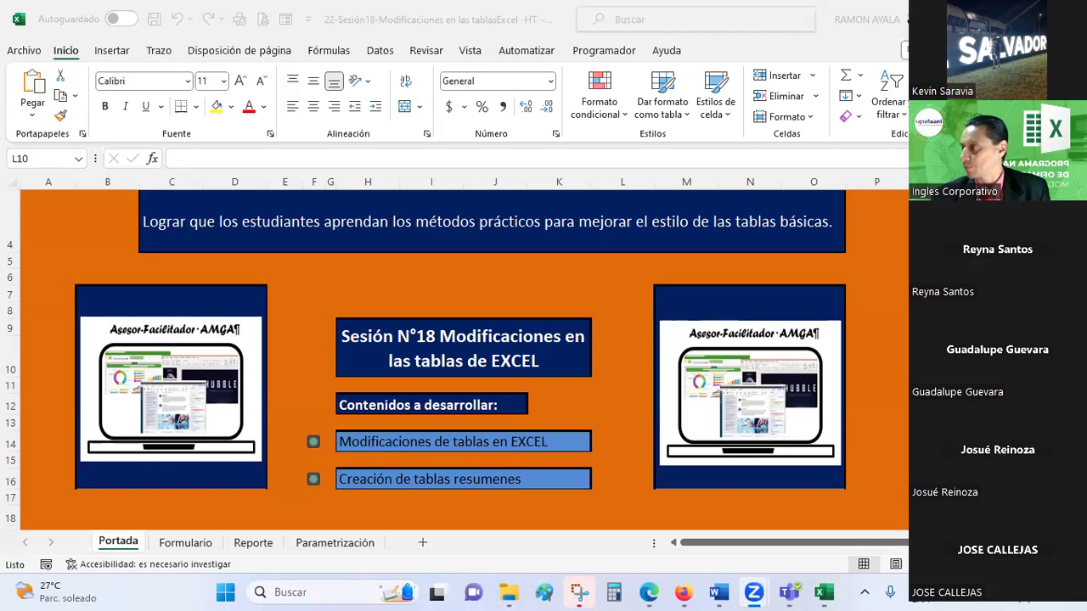
Look through the Formulario, Reporte and Portada sheets, ending on the Reporte sheet.
{"action": "left_click", "coordinate": [437, 284]}
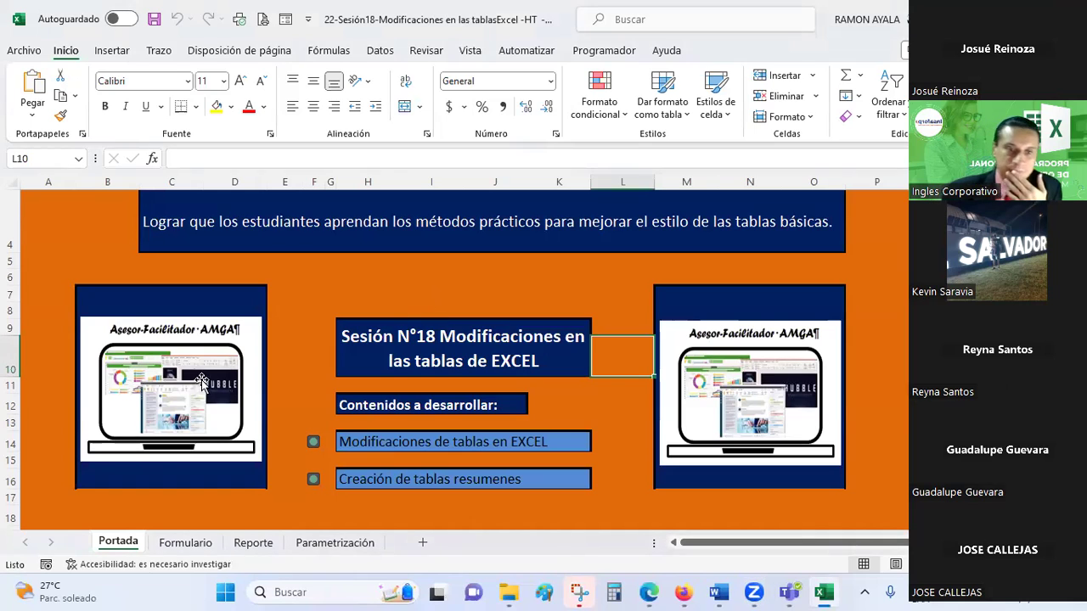
{"action": "left_click", "coordinate": [173, 547]}
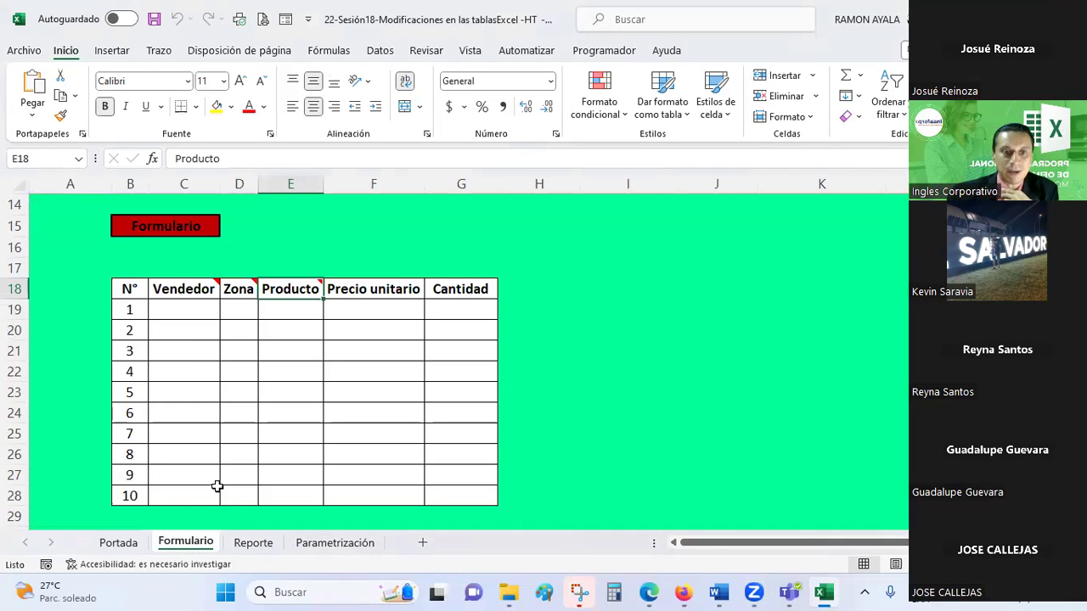
{"action": "left_click", "coordinate": [272, 548]}
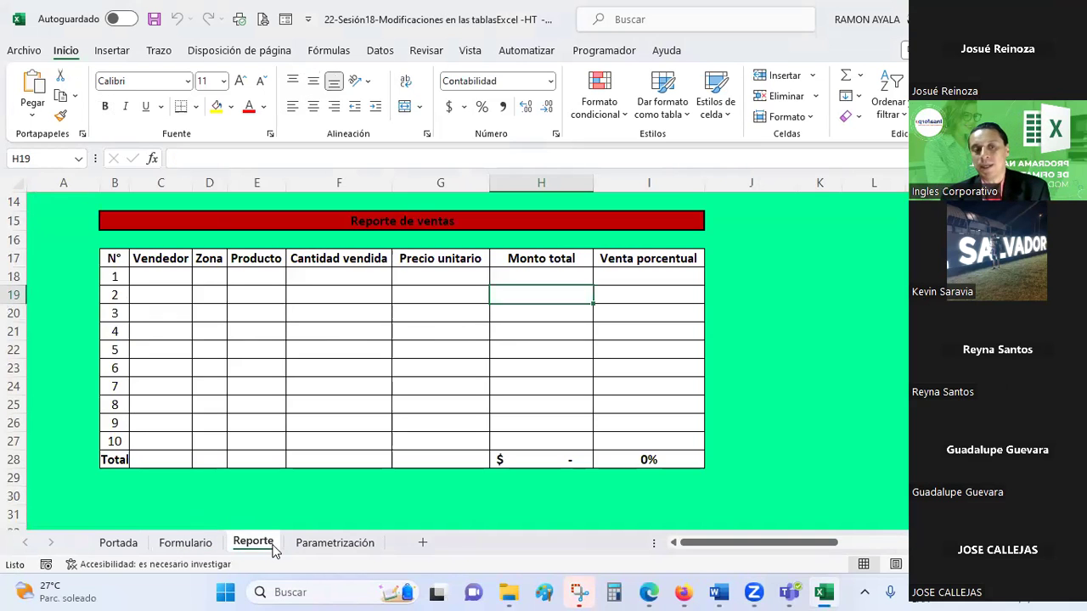
{"action": "left_click", "coordinate": [133, 549]}
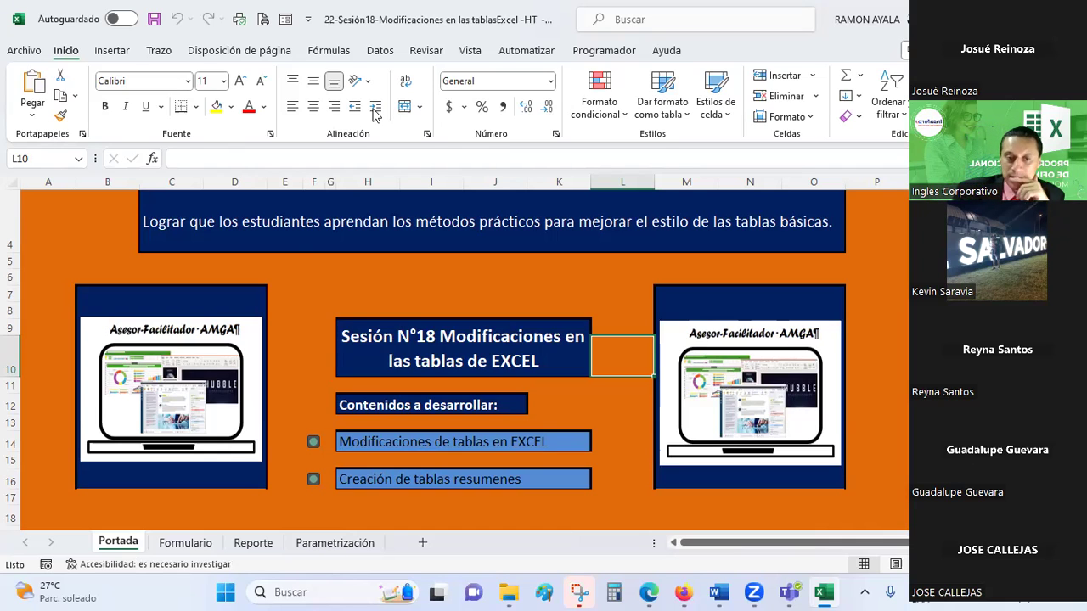
{"action": "left_click", "coordinate": [349, 276]}
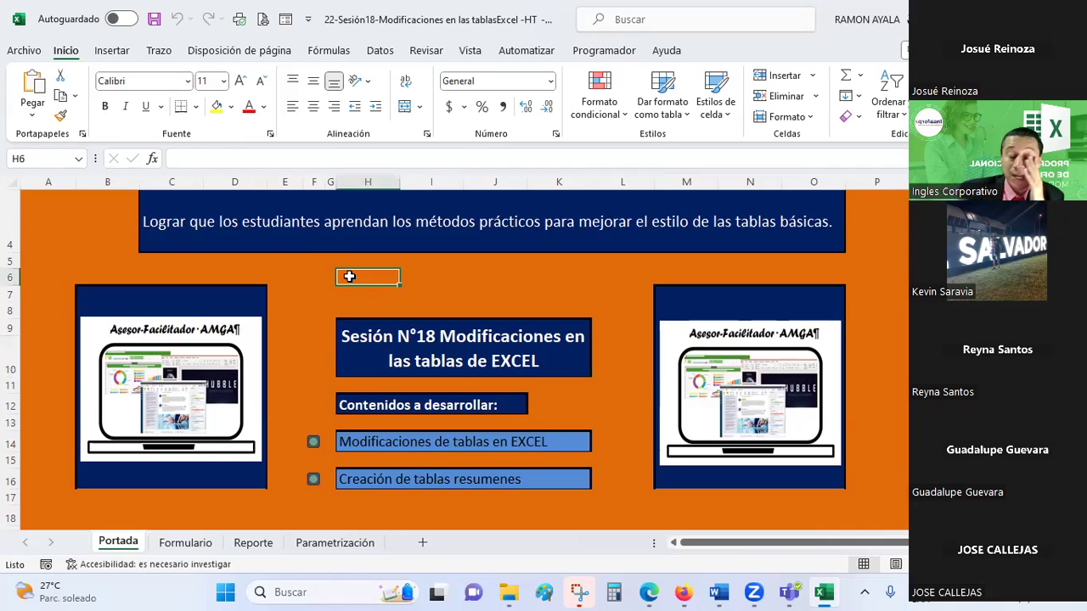
{"action": "left_click", "coordinate": [253, 542]}
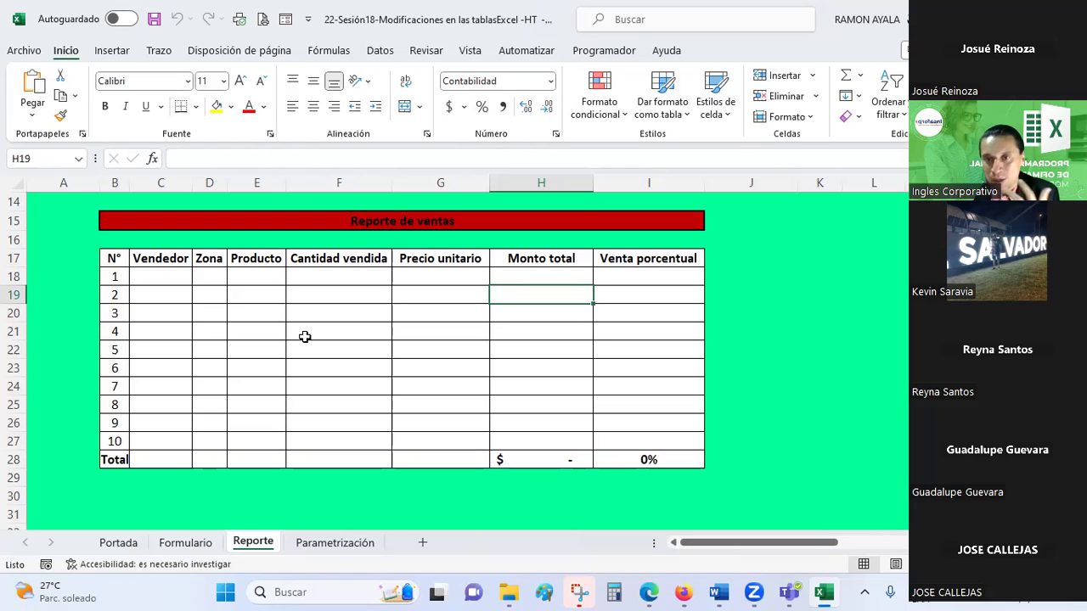
Save the workbook and select the first Monto total cell, H18.
{"action": "left_click", "coordinate": [851, 28]}
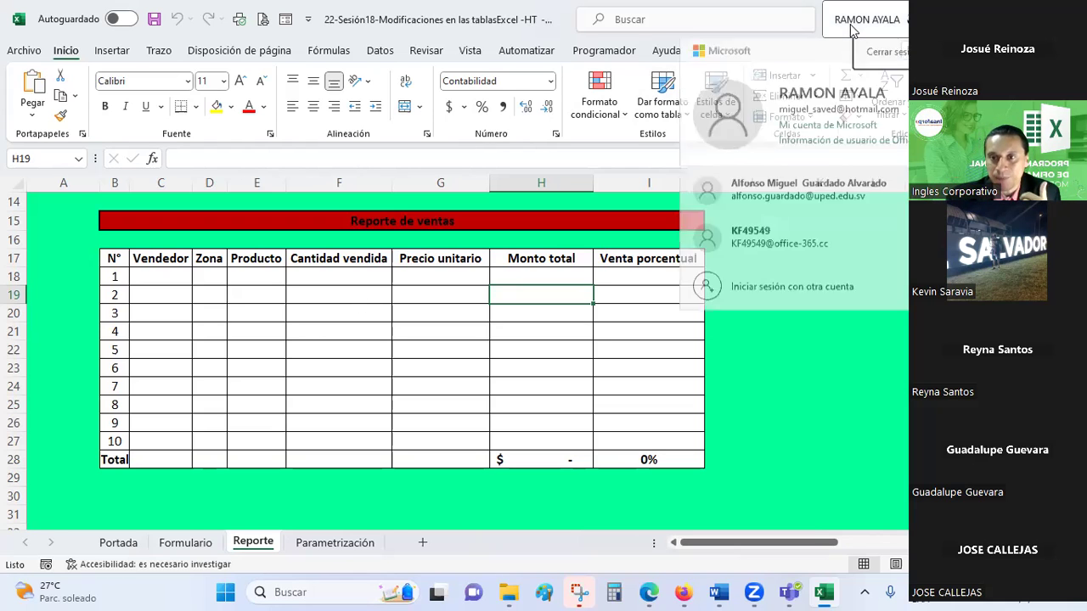
{"action": "left_click", "coordinate": [156, 21]}
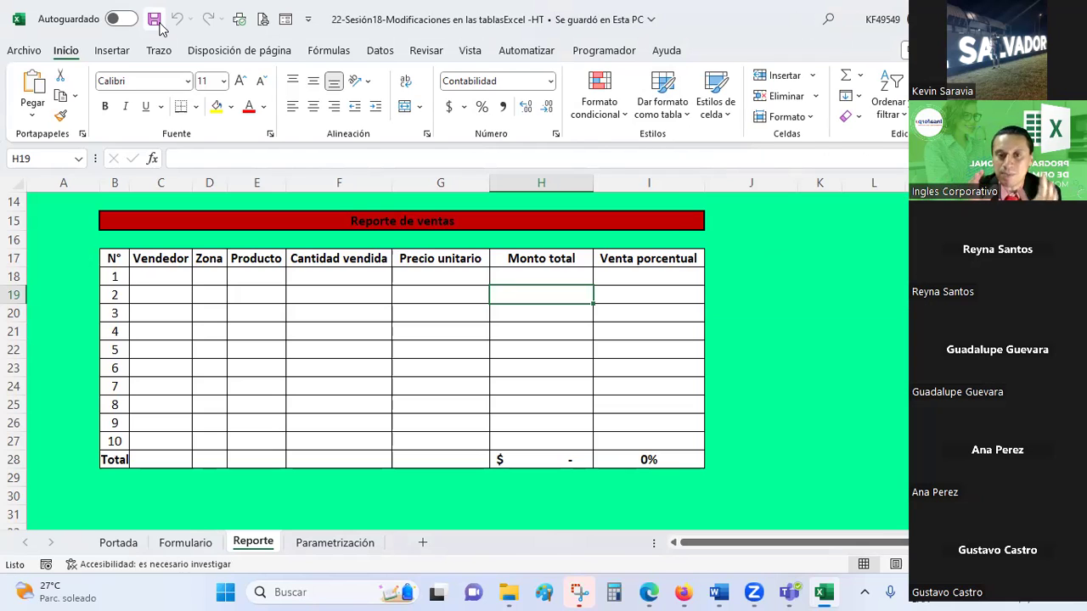
{"action": "left_click", "coordinate": [543, 271]}
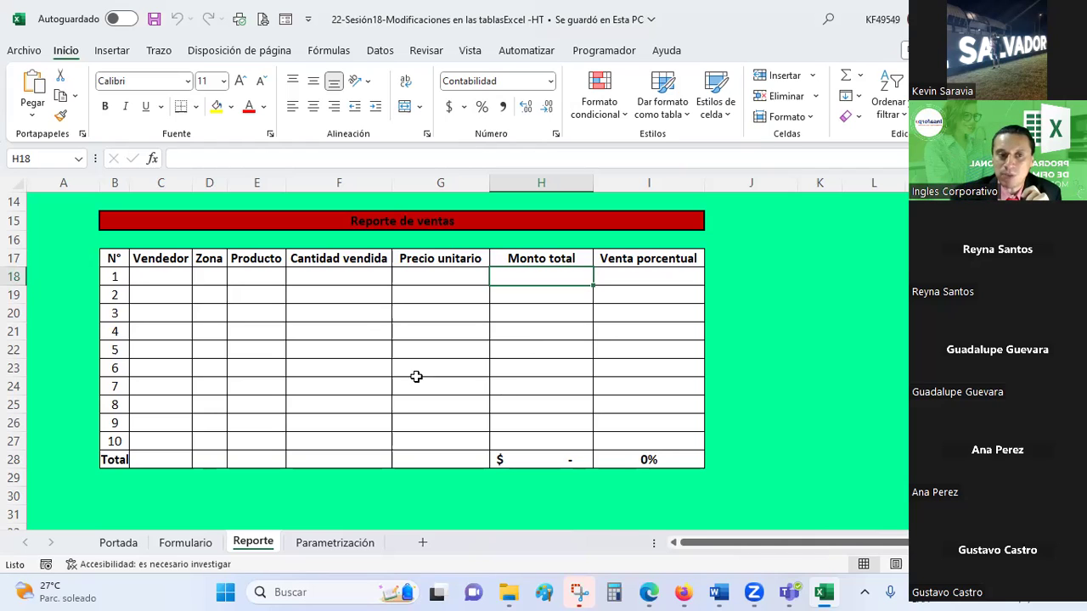
Check the number formats of the first-row cells from Vendedor through Venta porcentual.
{"action": "left_click", "coordinate": [170, 273]}
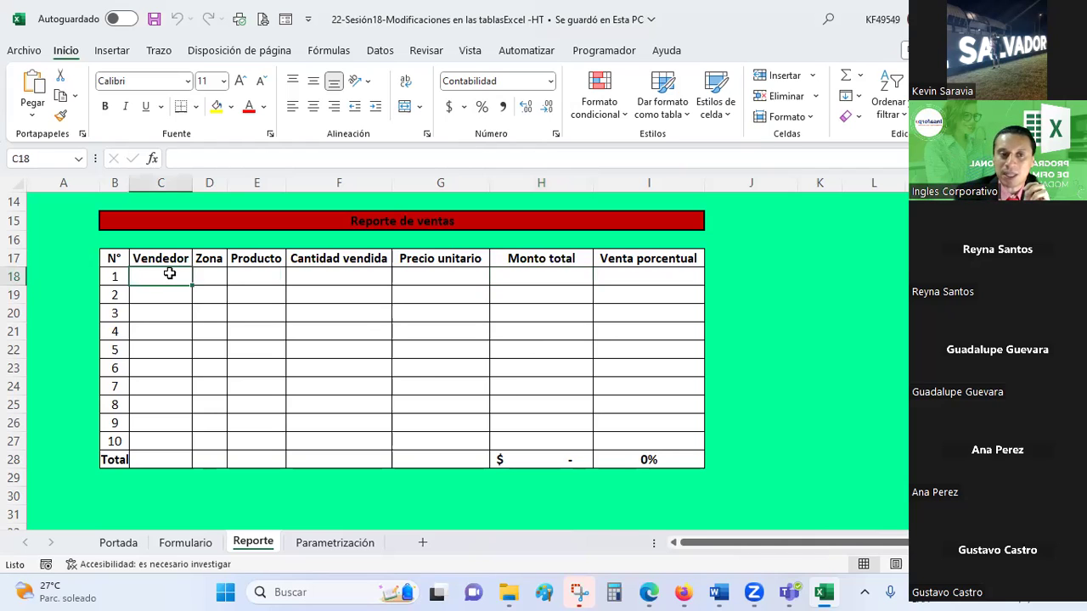
{"action": "left_click", "coordinate": [211, 275]}
{"action": "left_click", "coordinate": [266, 275]}
{"action": "left_click", "coordinate": [363, 263]}
{"action": "left_click", "coordinate": [354, 279]}
{"action": "left_click", "coordinate": [435, 278]}
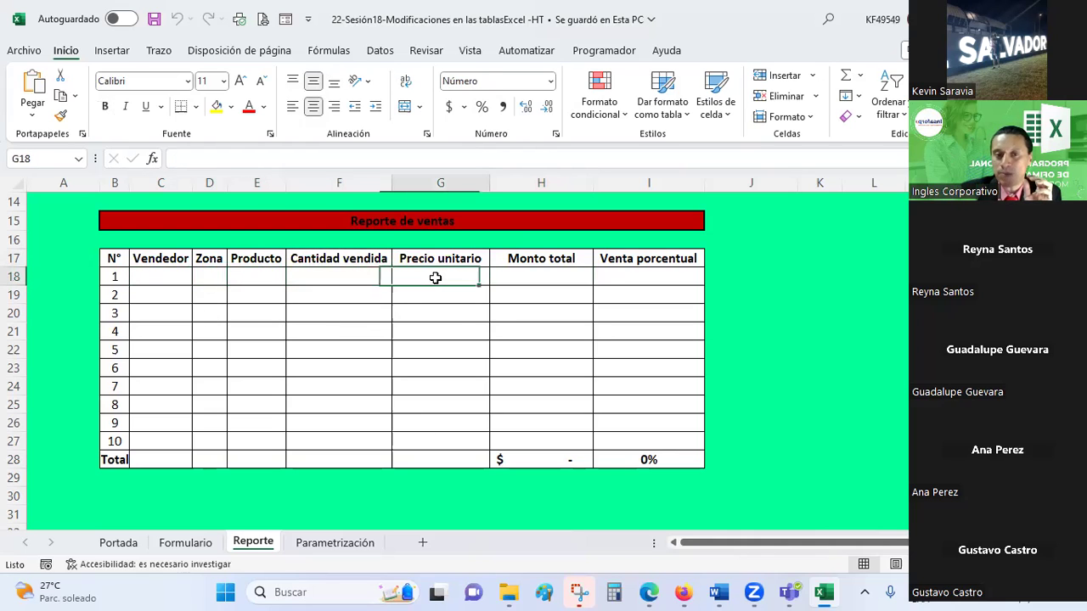
{"action": "left_click", "coordinate": [545, 279]}
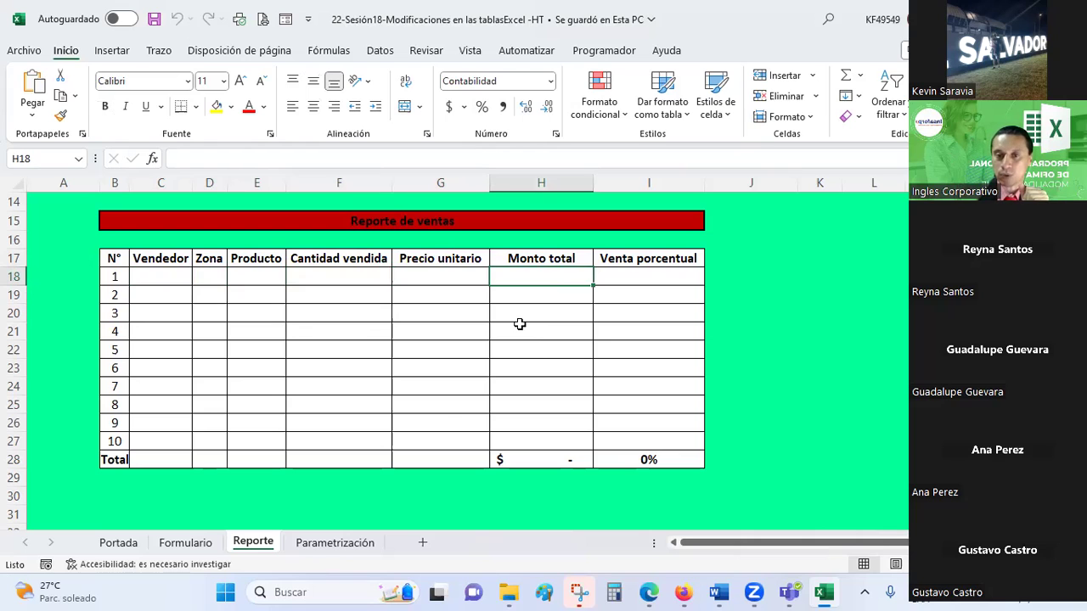
{"action": "left_click", "coordinate": [645, 279]}
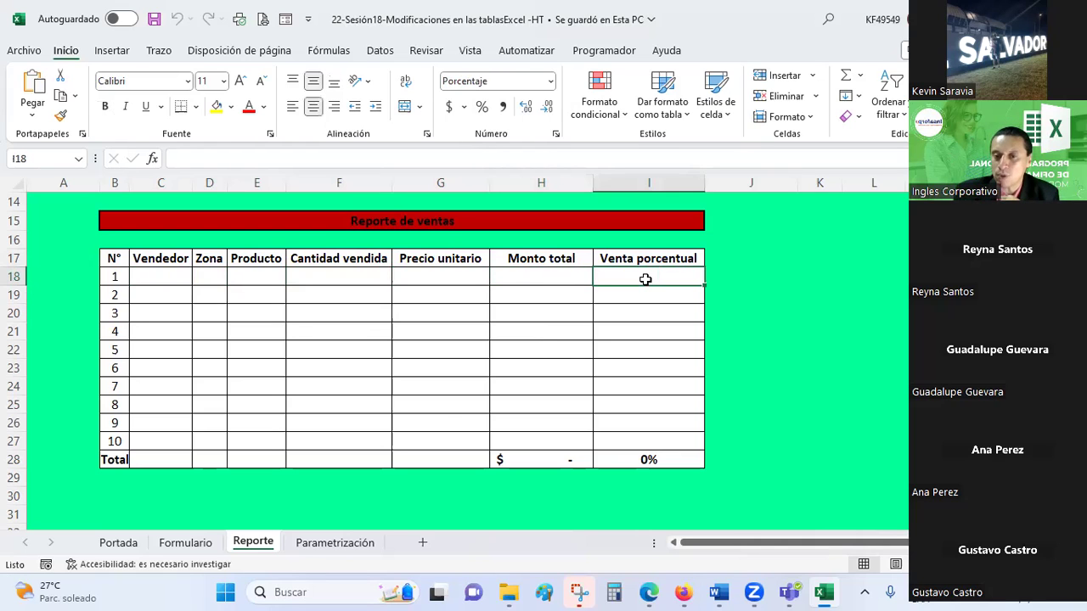
Give the Venta porcentual cells I18:I28 two decimal places.
{"action": "left_click_drag", "start_coordinate": [645, 280], "coordinate": [638, 458]}
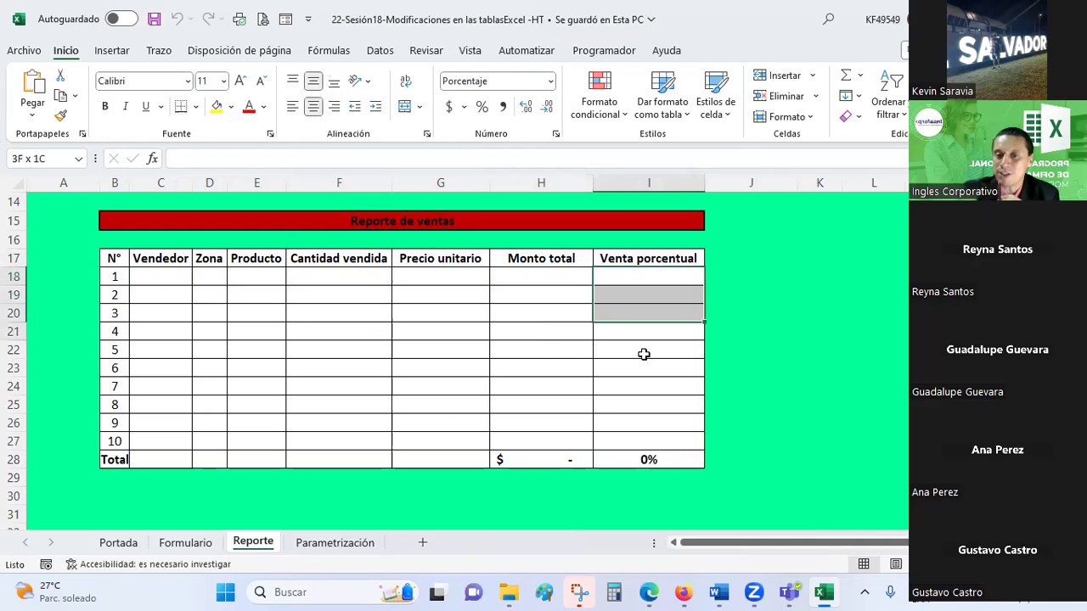
{"action": "left_click", "coordinate": [525, 108]}
{"action": "left_click", "coordinate": [525, 109]}
{"action": "left_click", "coordinate": [572, 348]}
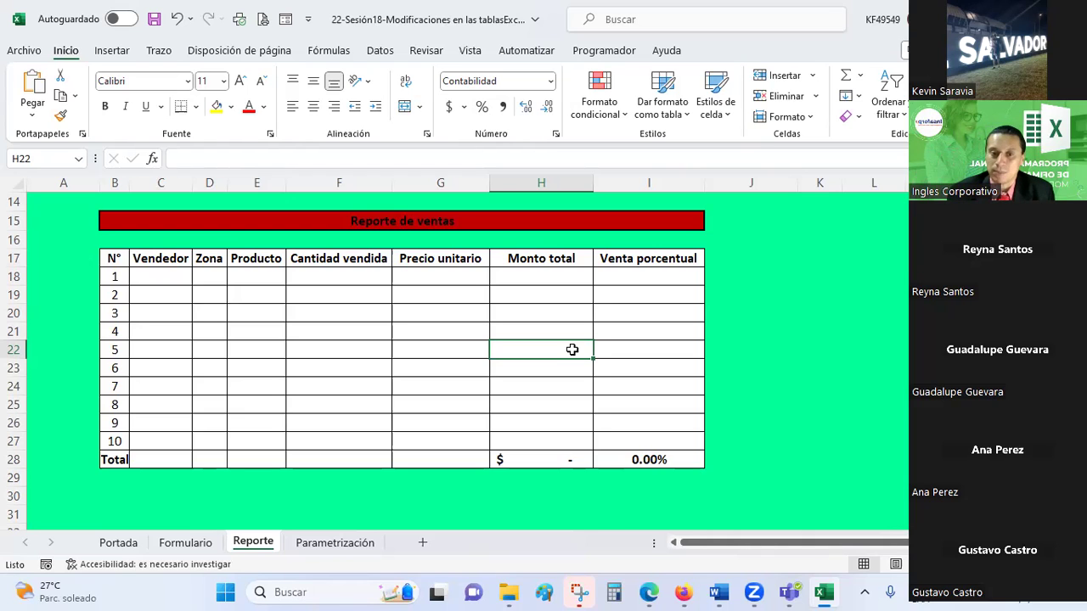
{"action": "left_click", "coordinate": [211, 543]}
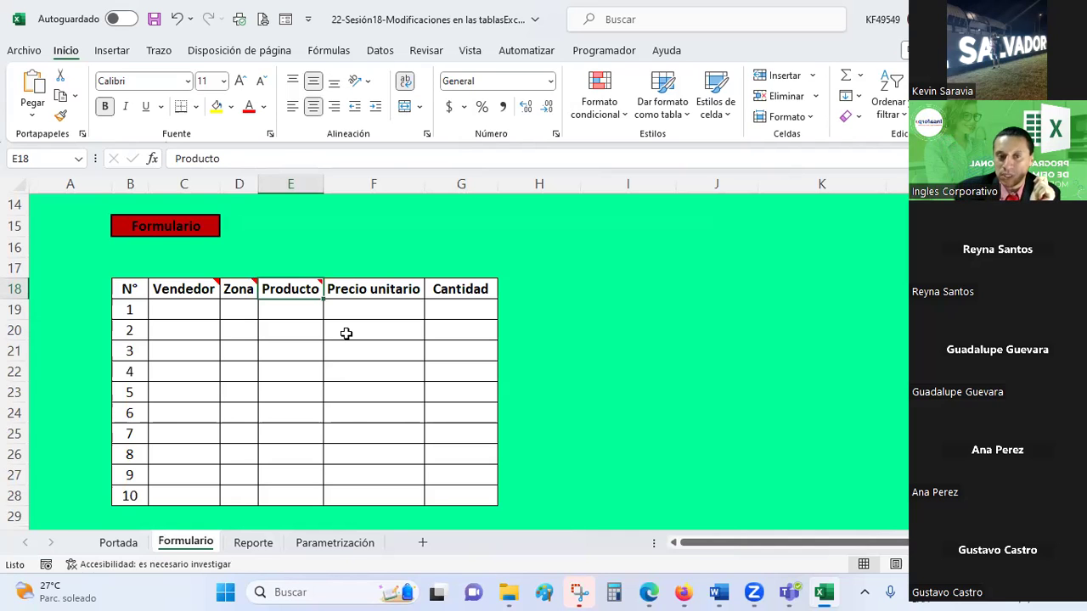
{"action": "left_click", "coordinate": [129, 288]}
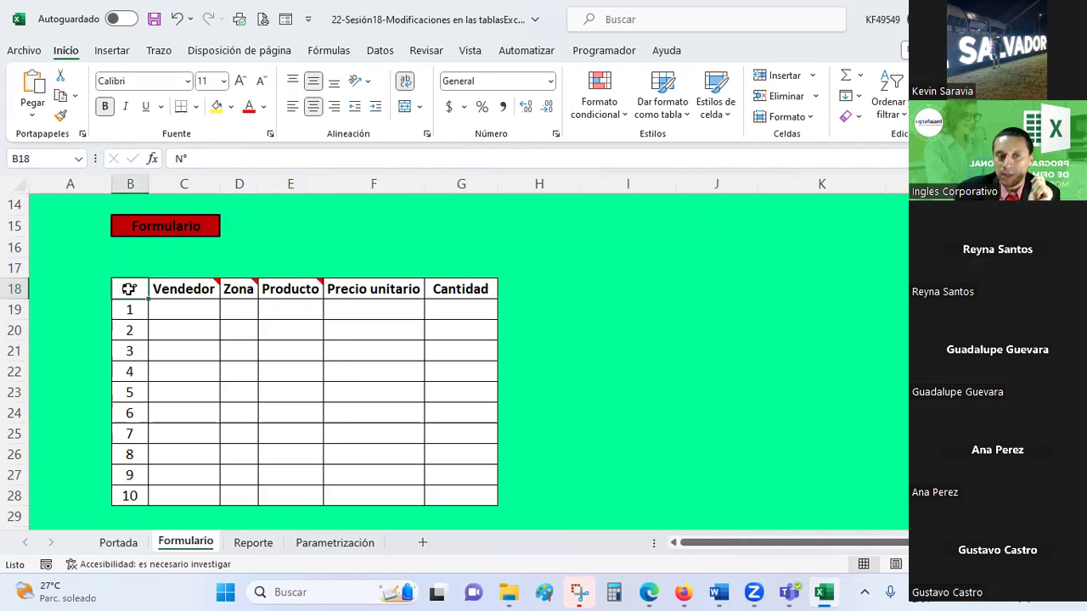
{"action": "left_click", "coordinate": [285, 19]}
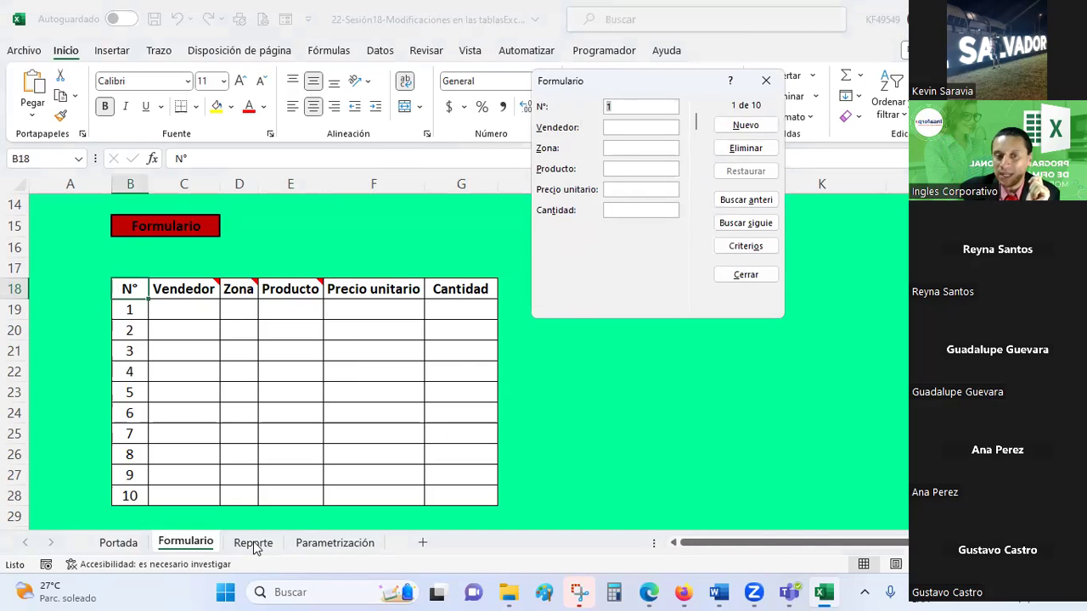
{"action": "left_click", "coordinate": [765, 82]}
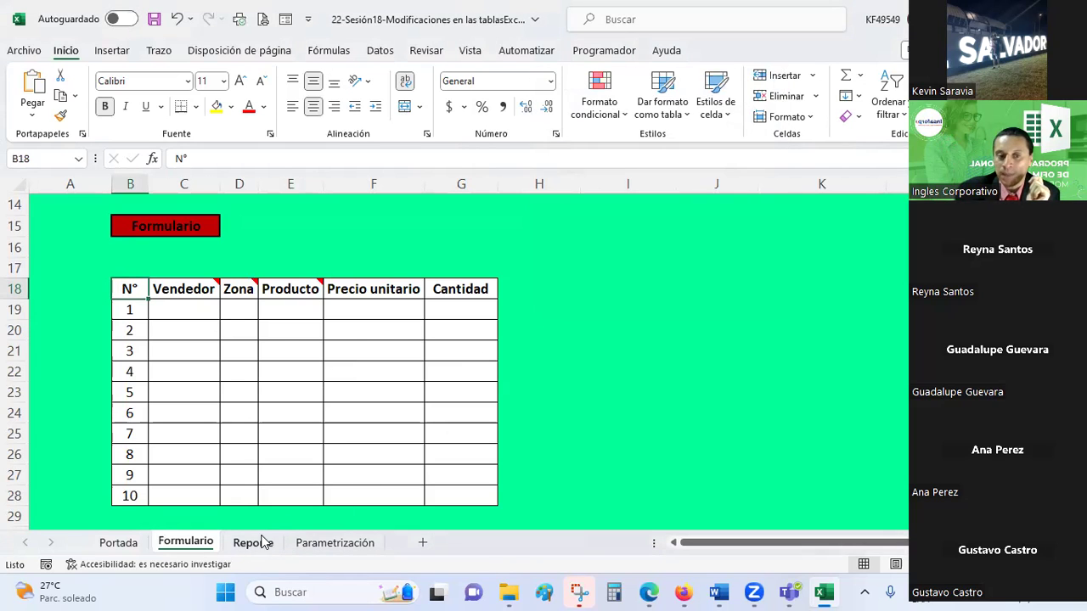
{"action": "left_click", "coordinate": [253, 543]}
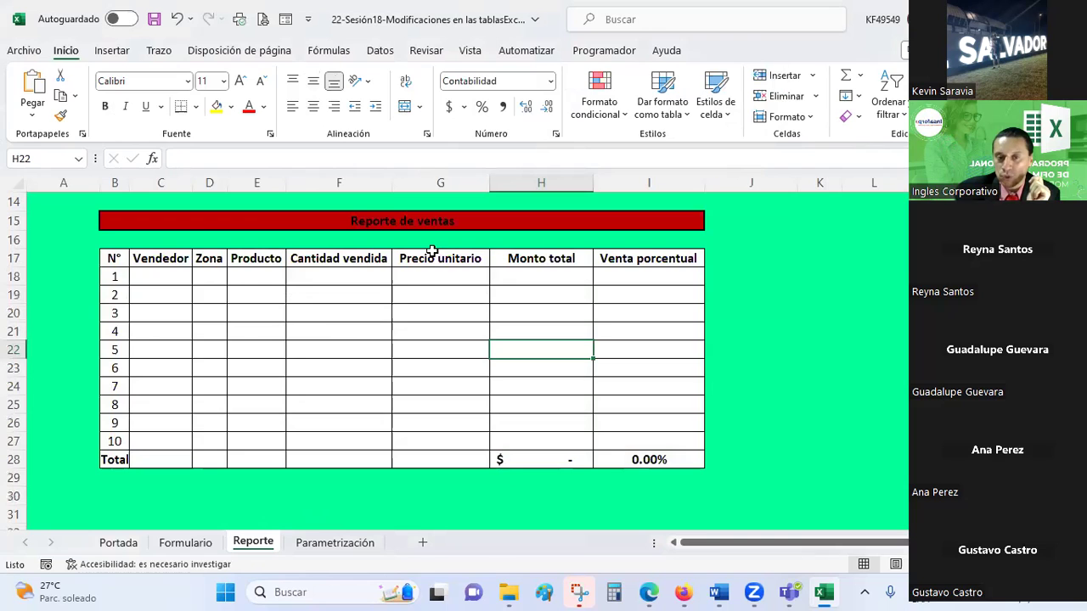
{"action": "left_click", "coordinate": [180, 281]}
{"action": "left_click", "coordinate": [286, 18]}
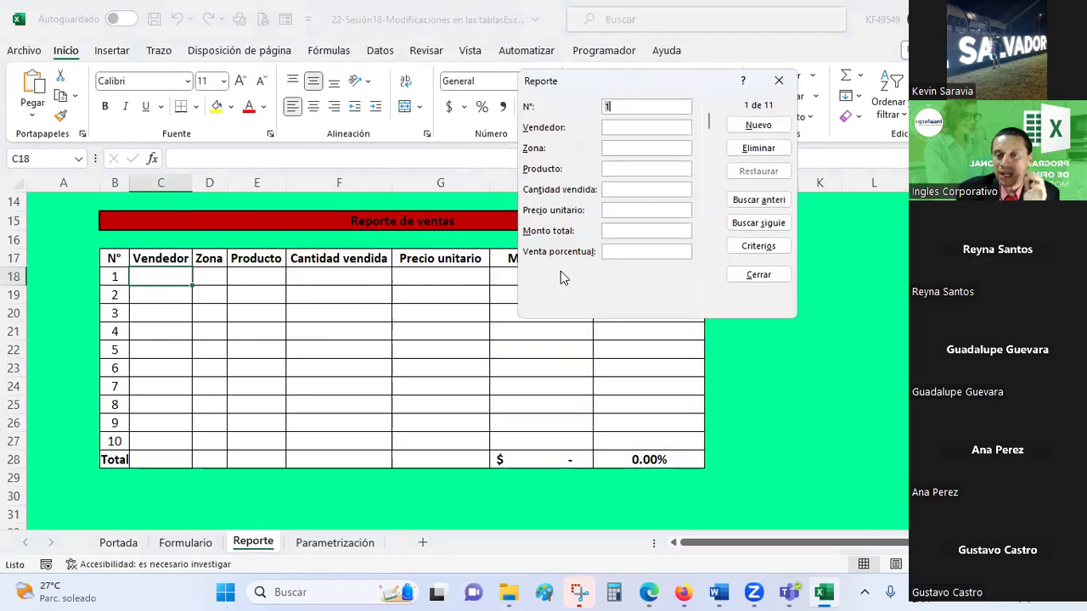
{"action": "left_click", "coordinate": [778, 80]}
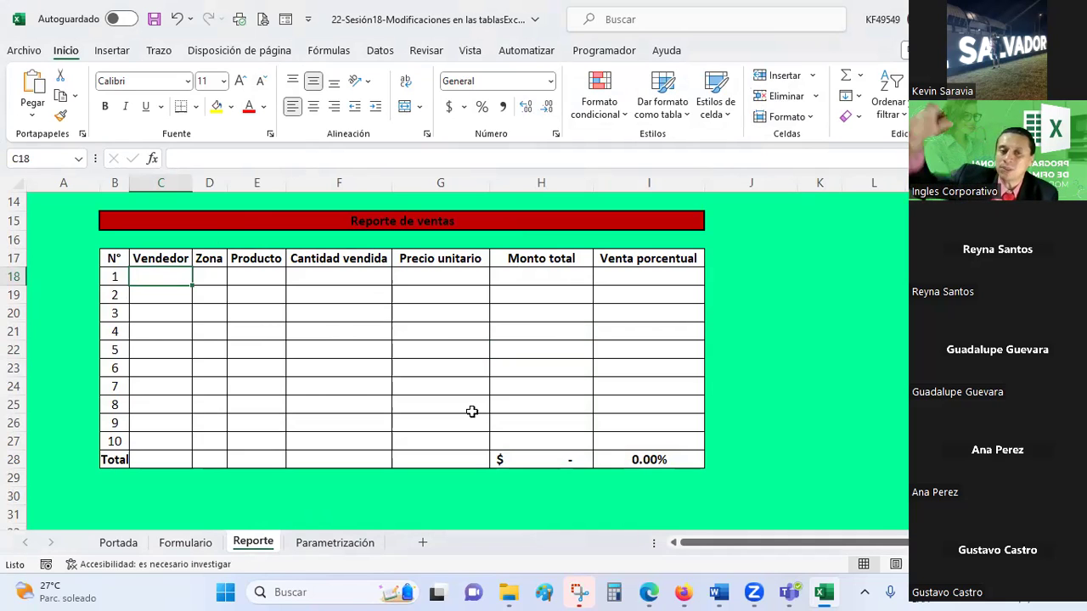
Move between the Formulario and Reporte sheets, selecting Vendedor cell C19, and finish on Reporte.
{"action": "left_click", "coordinate": [178, 543]}
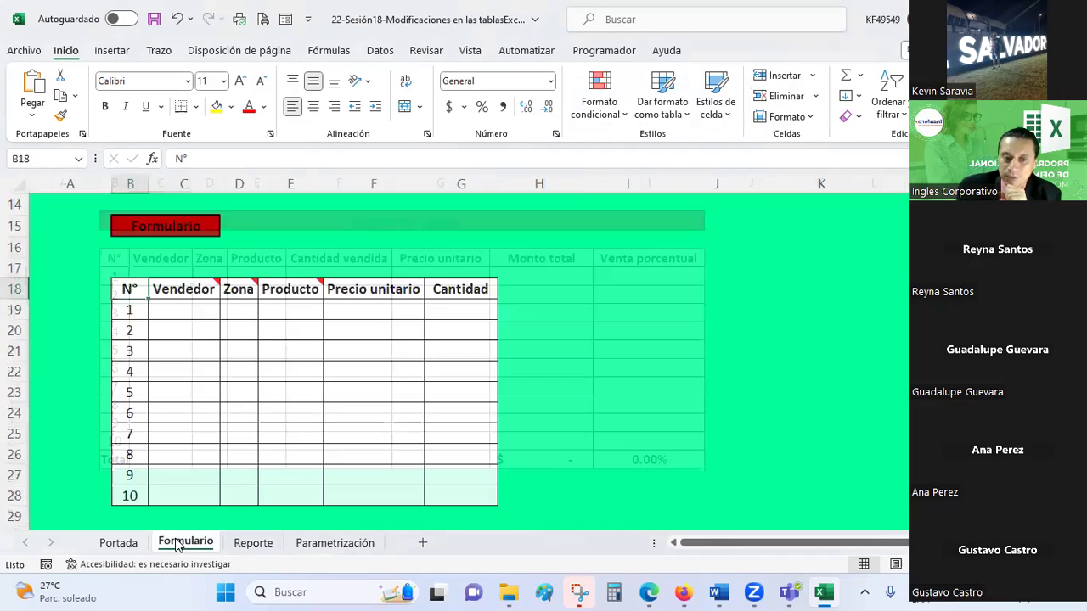
{"action": "left_click", "coordinate": [176, 318]}
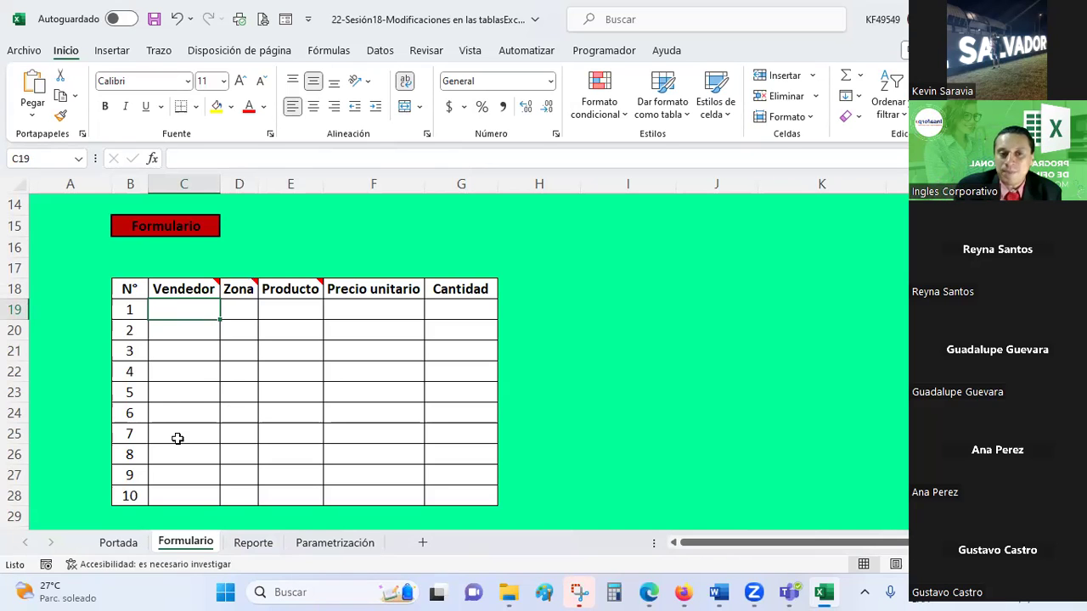
{"action": "left_click", "coordinate": [252, 544]}
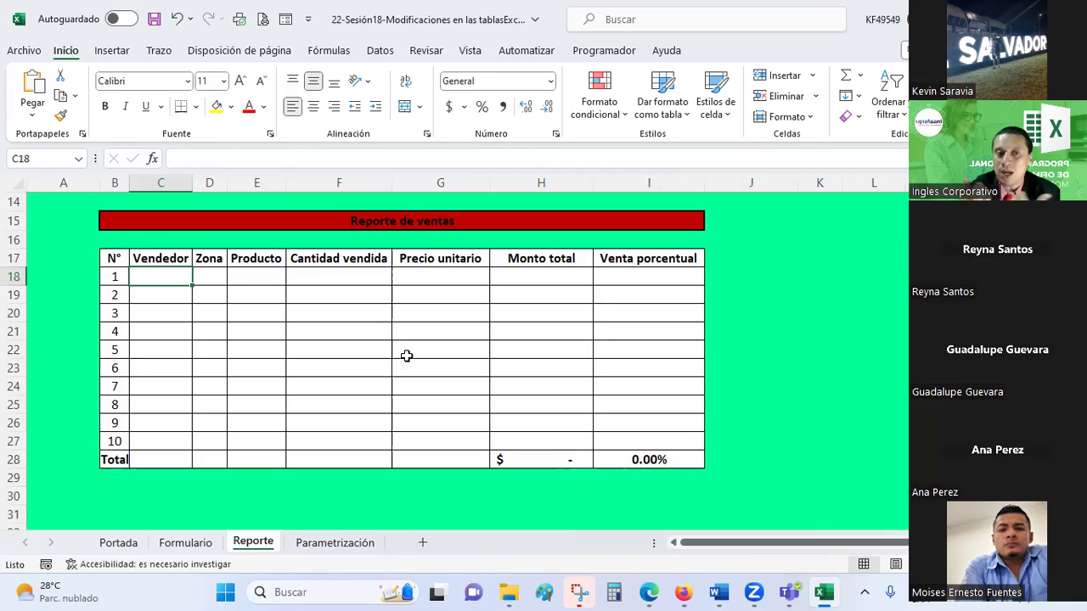
{"action": "left_click", "coordinate": [204, 543]}
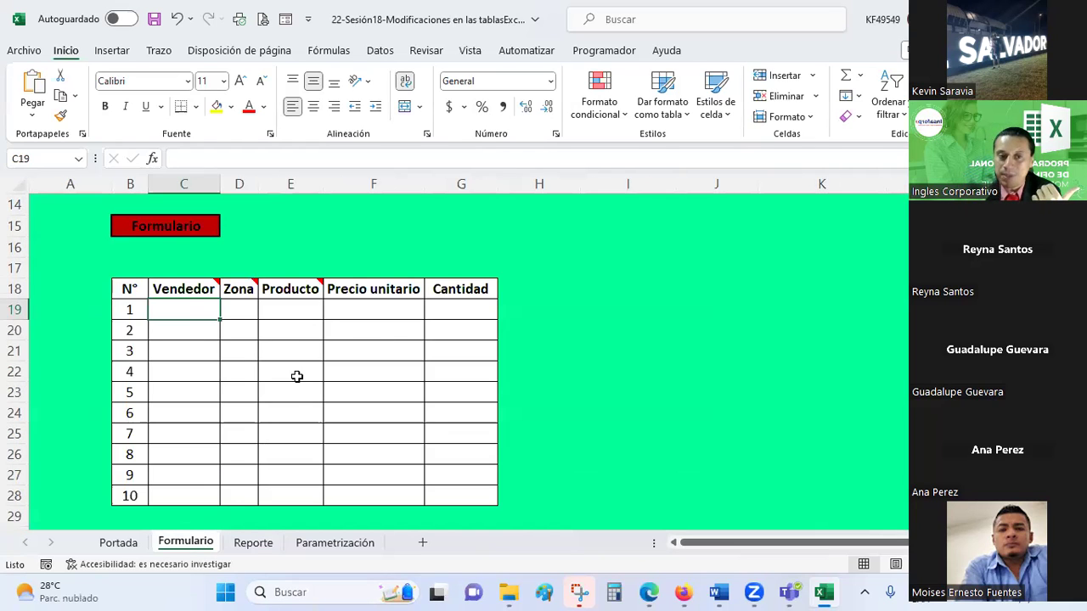
{"action": "left_click", "coordinate": [297, 374]}
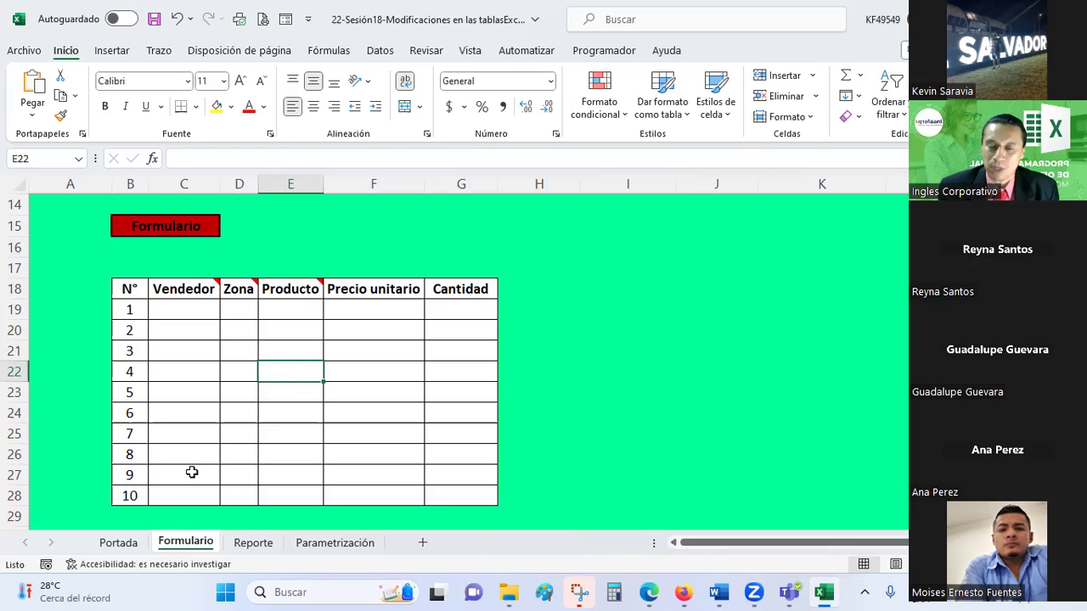
{"action": "left_click", "coordinate": [163, 312]}
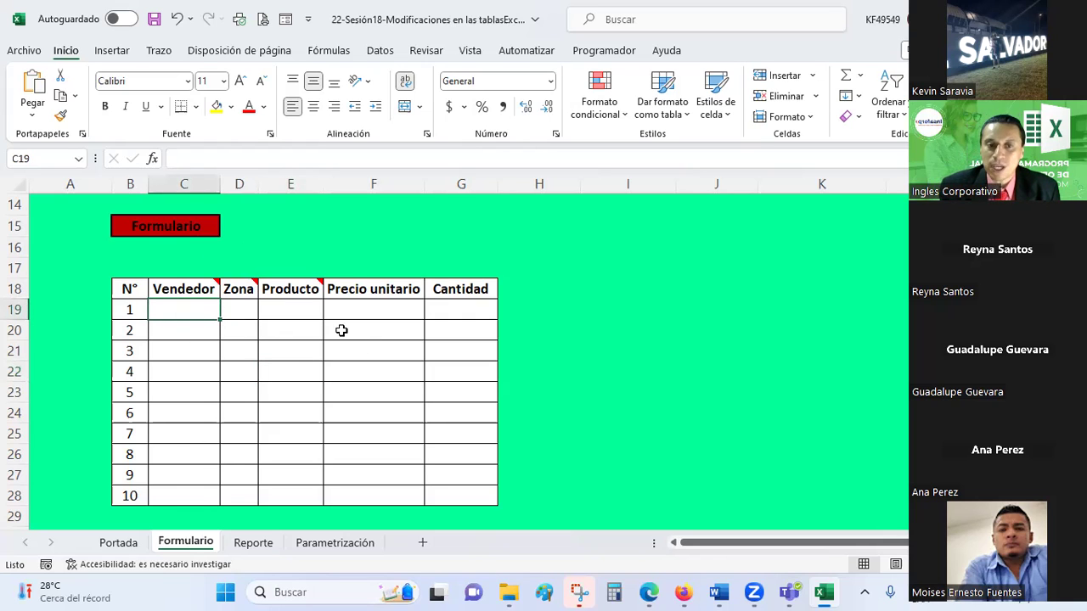
{"action": "left_click", "coordinate": [255, 543]}
{"action": "left_click_drag", "start_coordinate": [169, 280], "coordinate": [651, 448]}
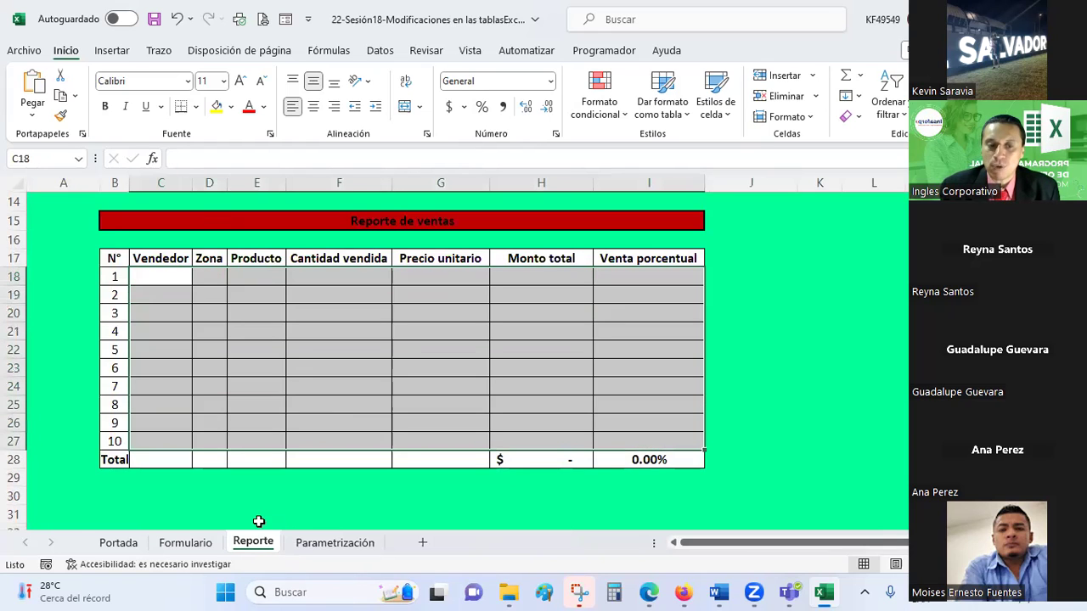
{"action": "left_click", "coordinate": [305, 354]}
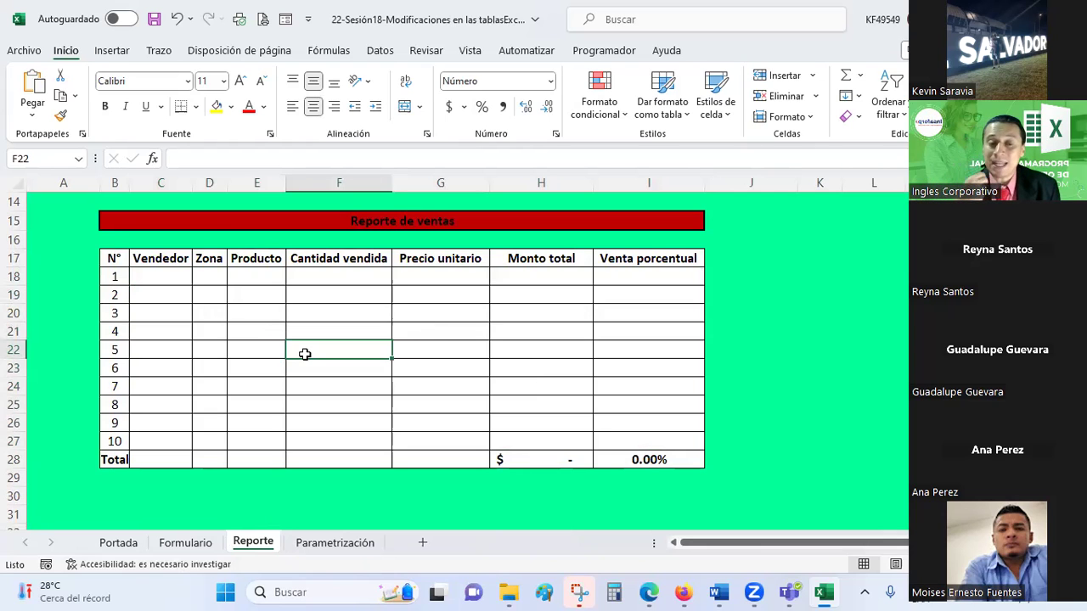
{"action": "scroll", "coordinate": [310, 352], "scroll_direction": "up", "scroll_amount": 3}
{"action": "scroll", "coordinate": [316, 350], "scroll_direction": "down", "scroll_amount": 5}
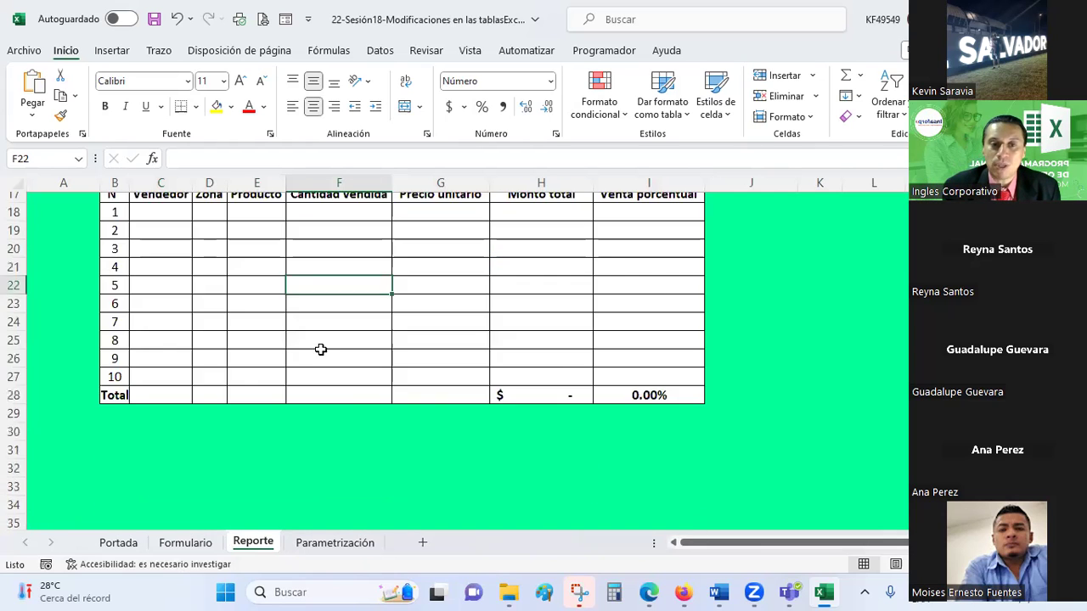
{"action": "scroll", "coordinate": [320, 348], "scroll_direction": "down", "scroll_amount": 2}
{"action": "scroll", "coordinate": [320, 348], "scroll_direction": "up", "scroll_amount": 4}
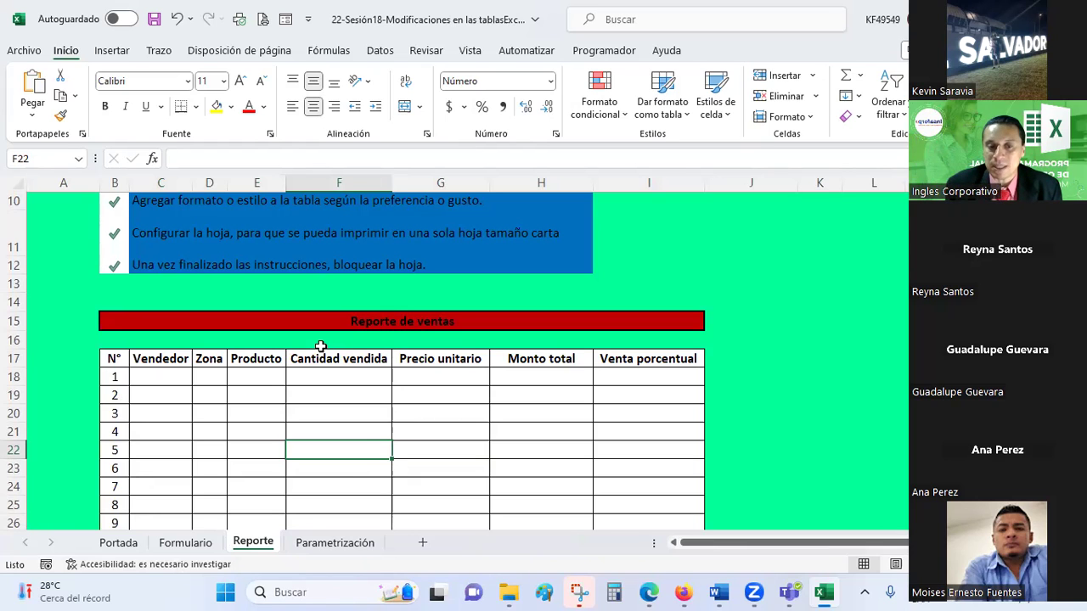
{"action": "left_click", "coordinate": [342, 540]}
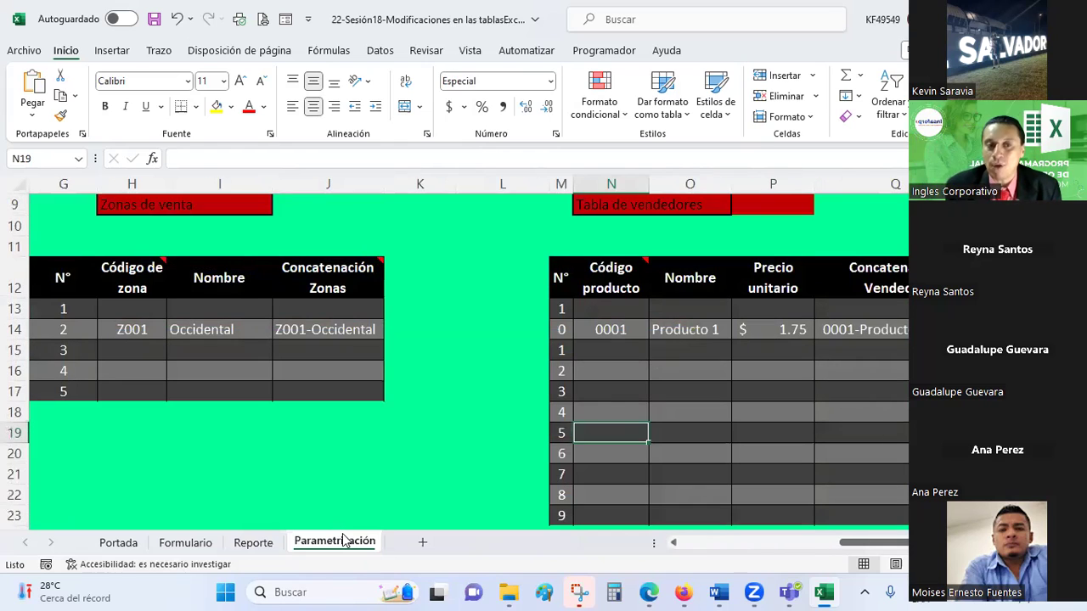
{"action": "key", "text": "Left"}
{"action": "key", "text": "Left"}
{"action": "key", "text": "Left"}
{"action": "key", "text": "Left"}
{"action": "key", "text": "Left"}
{"action": "key", "text": "Left"}
{"action": "key", "text": "Left"}
{"action": "key", "text": "Right"}
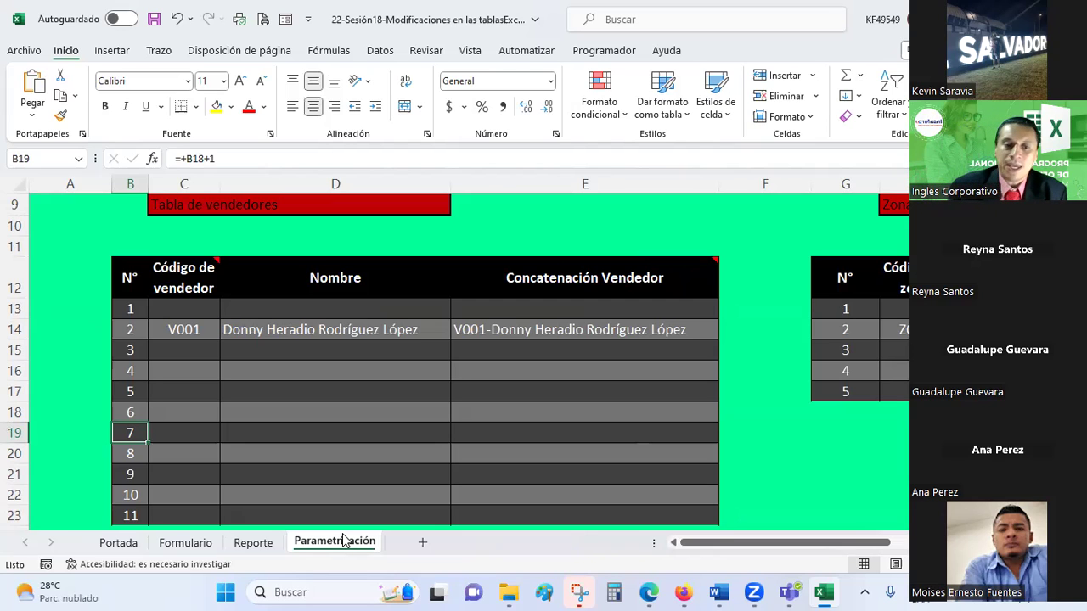
{"action": "left_click", "coordinate": [253, 542]}
{"action": "scroll", "coordinate": [255, 420], "scroll_direction": "down", "scroll_amount": 1}
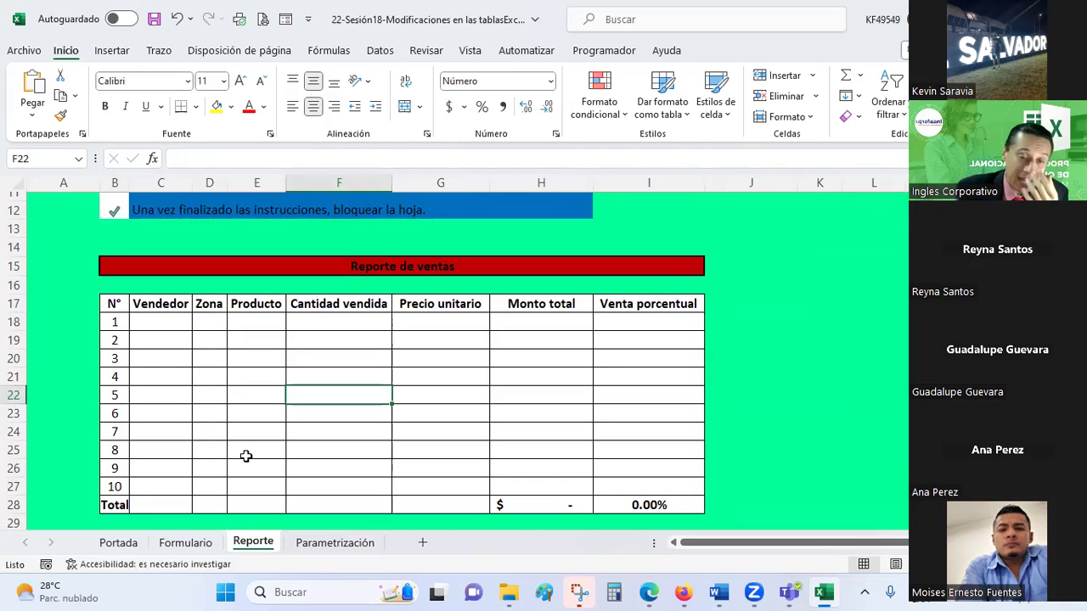
Step through the Reporte table's first-row cells, Vendedor to Venta porcentual, then go to Parametrización.
{"action": "left_click", "coordinate": [180, 308]}
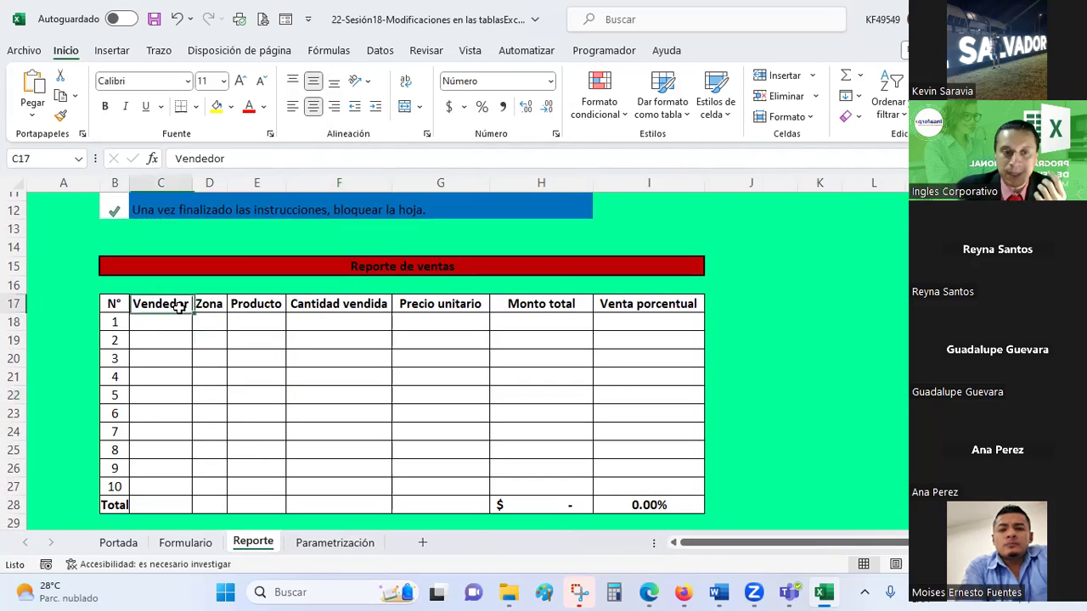
{"action": "left_click", "coordinate": [215, 320]}
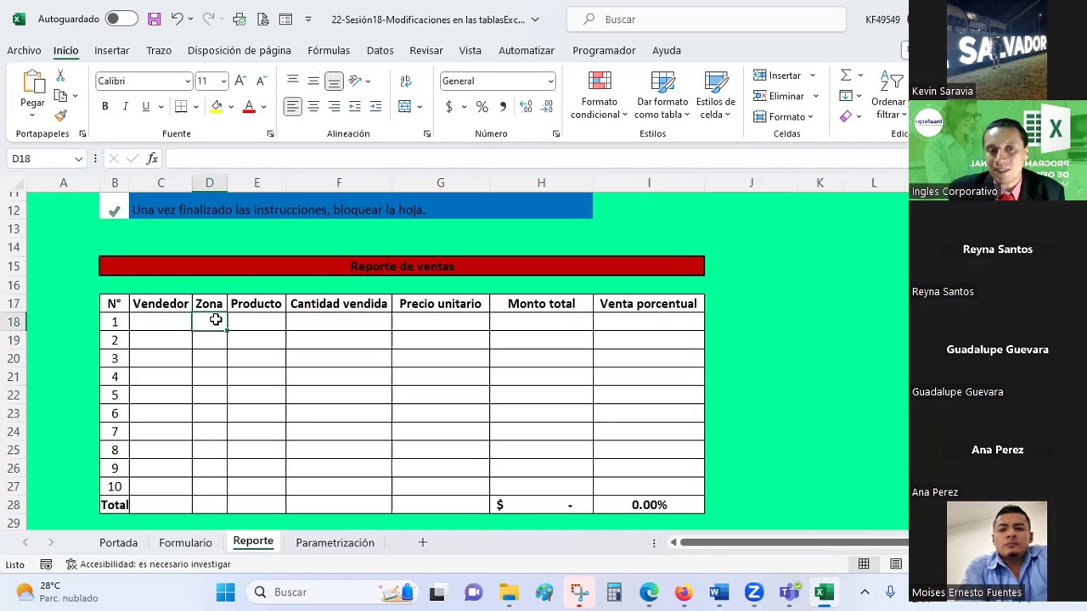
{"action": "left_click", "coordinate": [245, 321]}
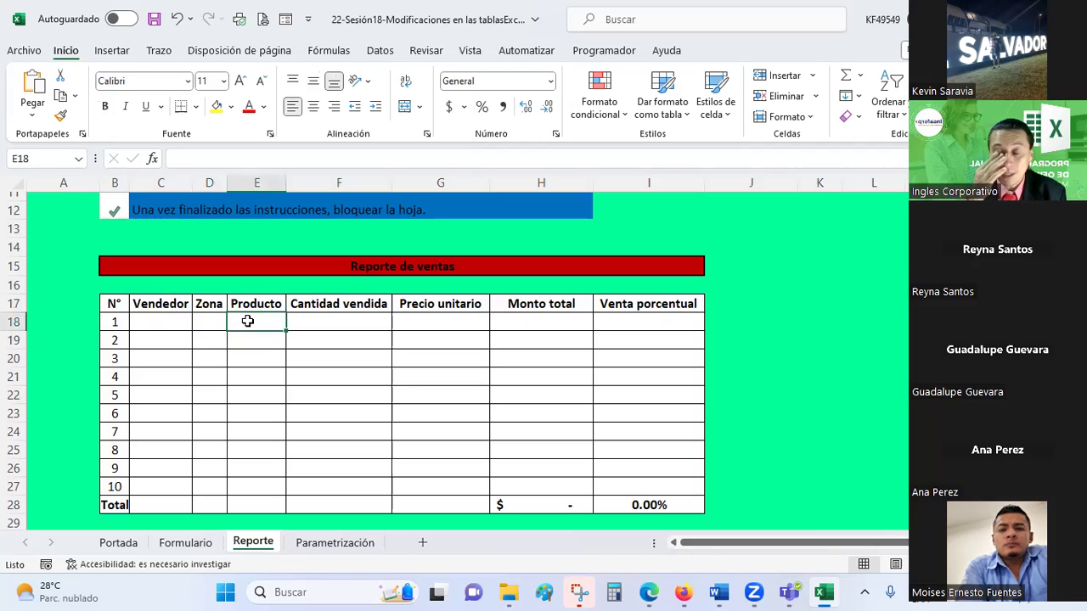
{"action": "left_click", "coordinate": [310, 319]}
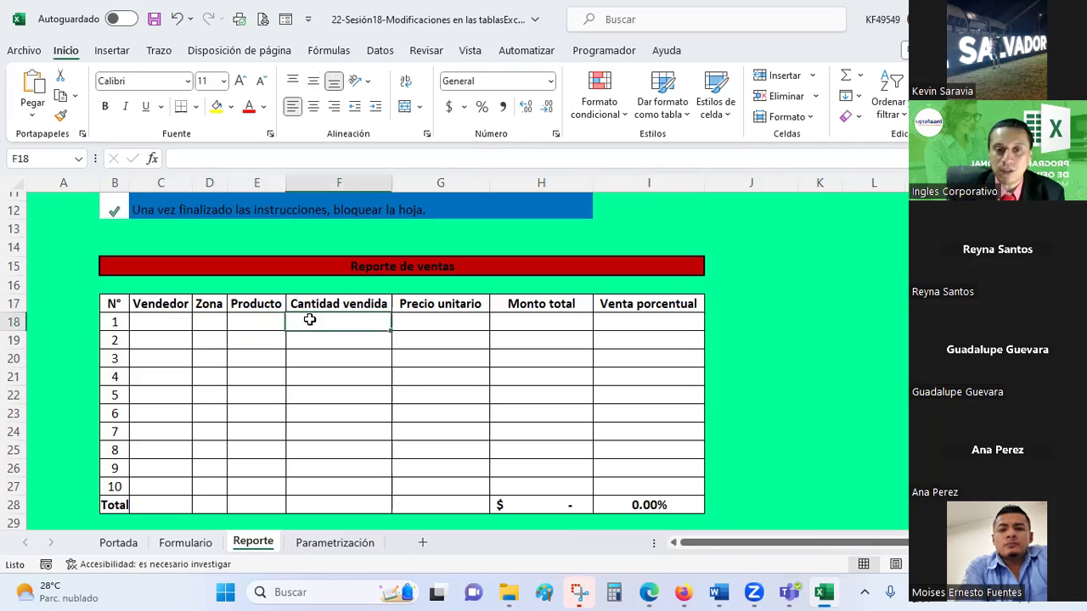
{"action": "left_click", "coordinate": [464, 325]}
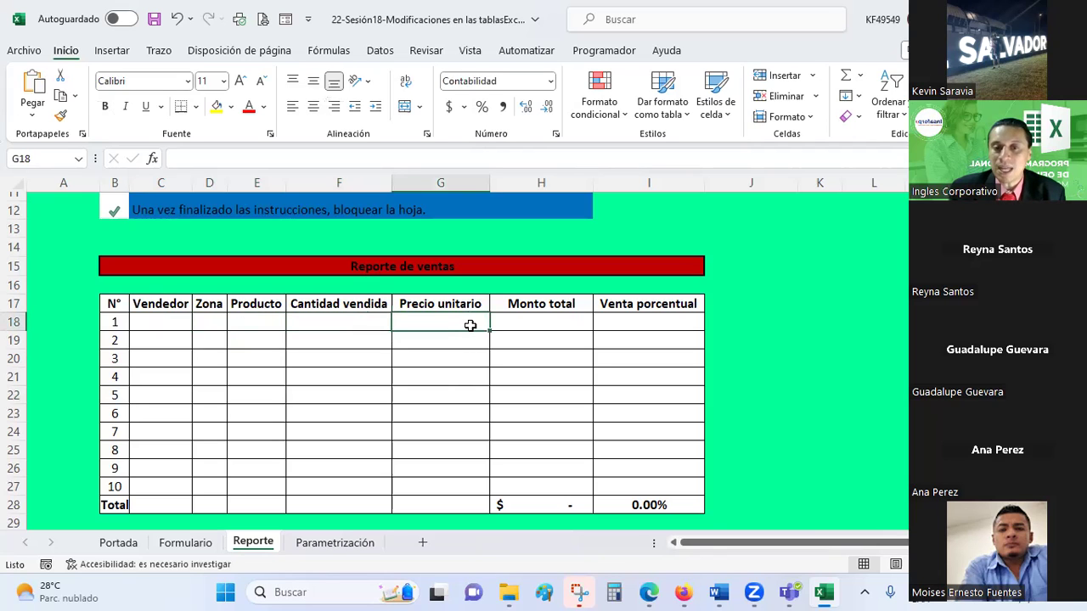
{"action": "left_click", "coordinate": [547, 322]}
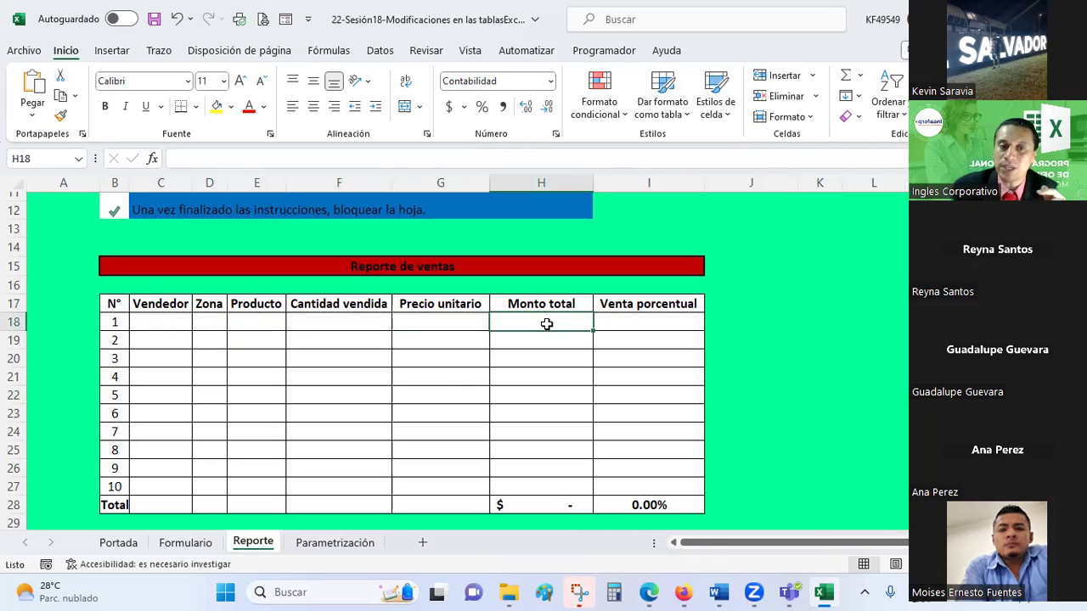
{"action": "left_click", "coordinate": [273, 322]}
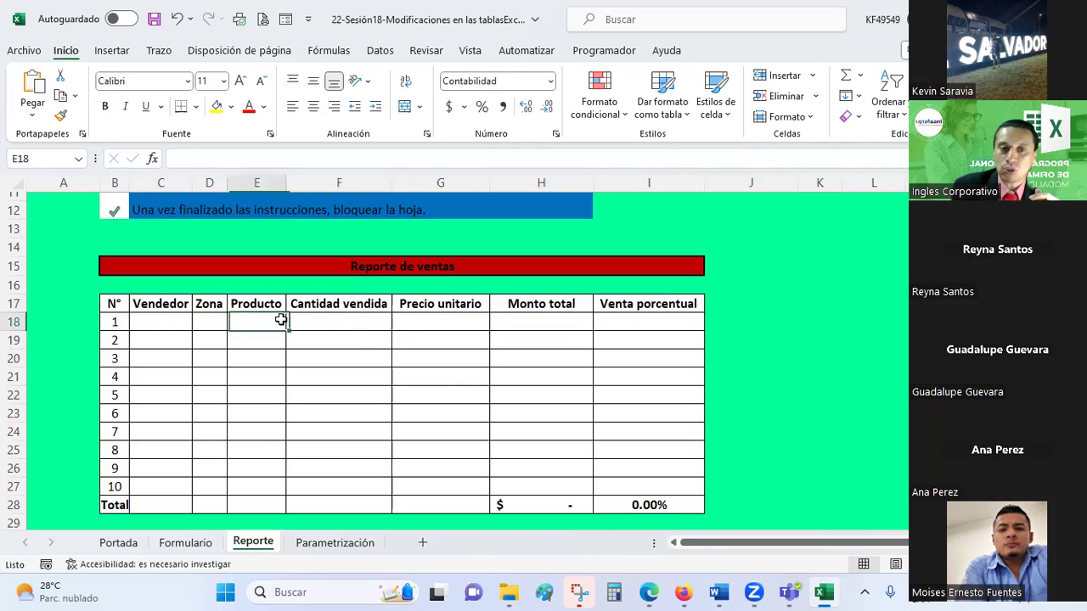
{"action": "left_click", "coordinate": [326, 320]}
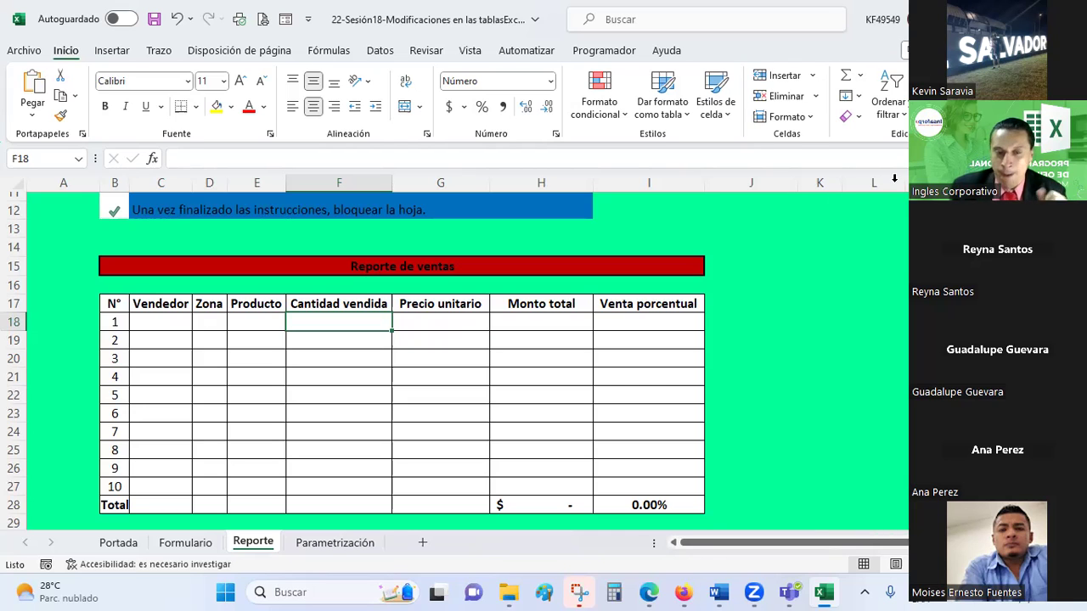
{"action": "left_click", "coordinate": [595, 357]}
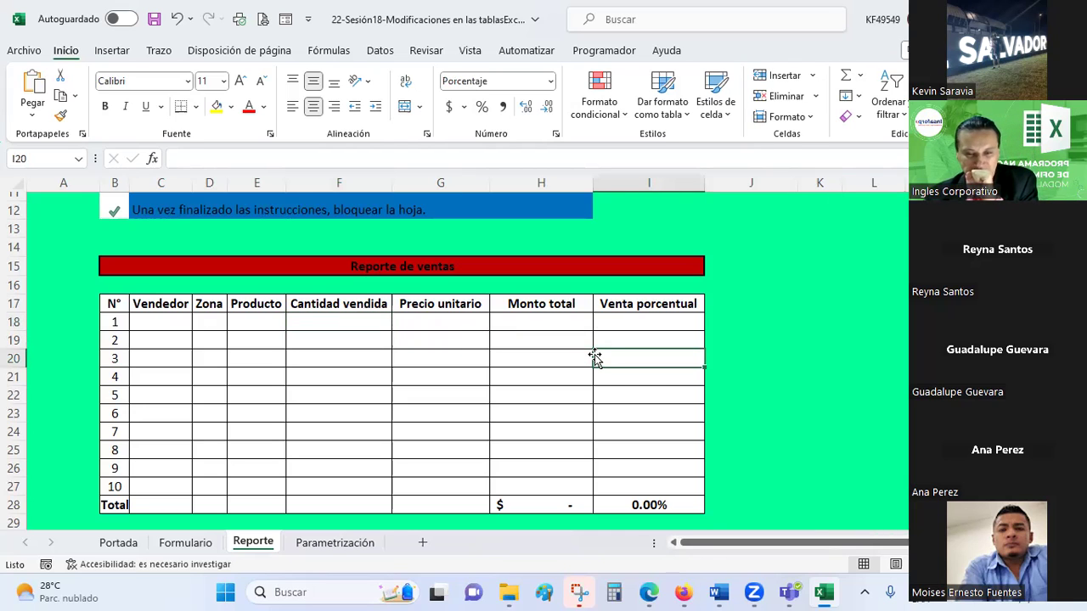
{"action": "left_click", "coordinate": [371, 543]}
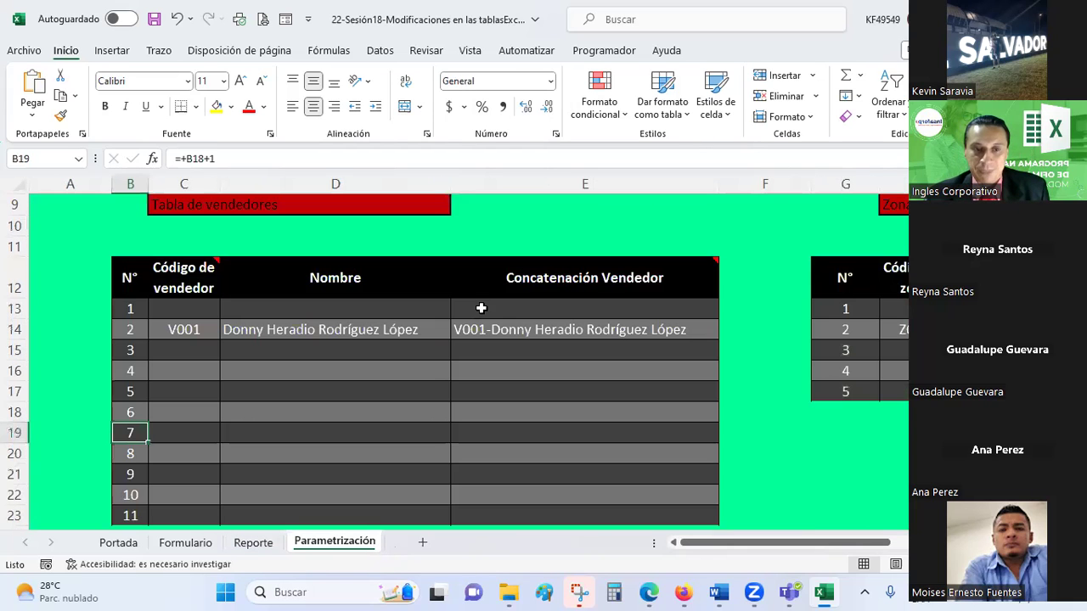
{"action": "scroll", "coordinate": [481, 303], "scroll_direction": "down", "scroll_amount": 1}
{"action": "scroll", "coordinate": [481, 303], "scroll_direction": "up", "scroll_amount": 1}
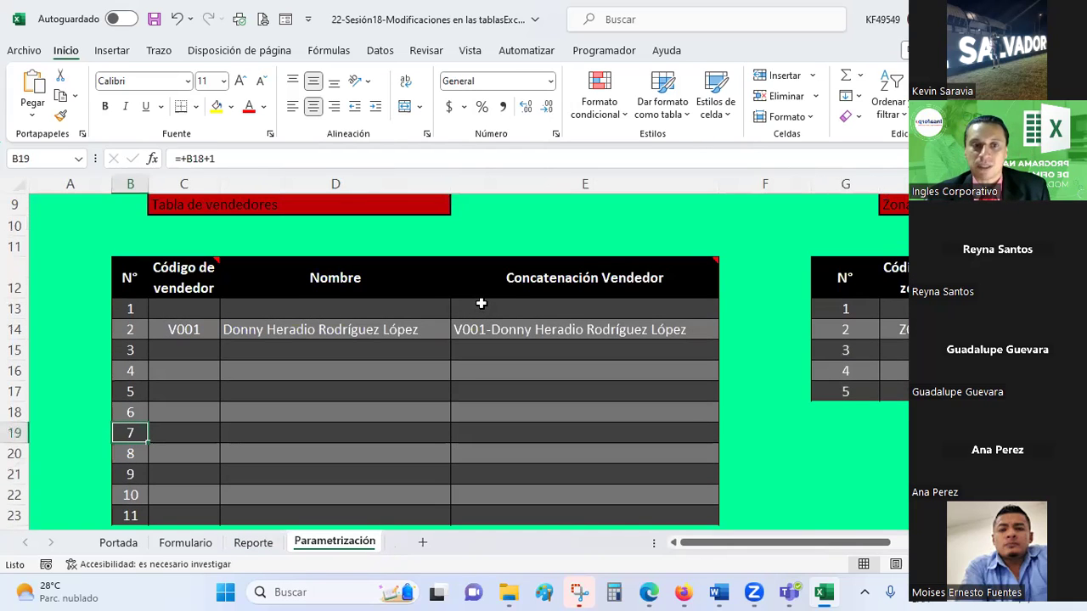
{"action": "scroll", "coordinate": [309, 367], "scroll_direction": "up", "scroll_amount": 1}
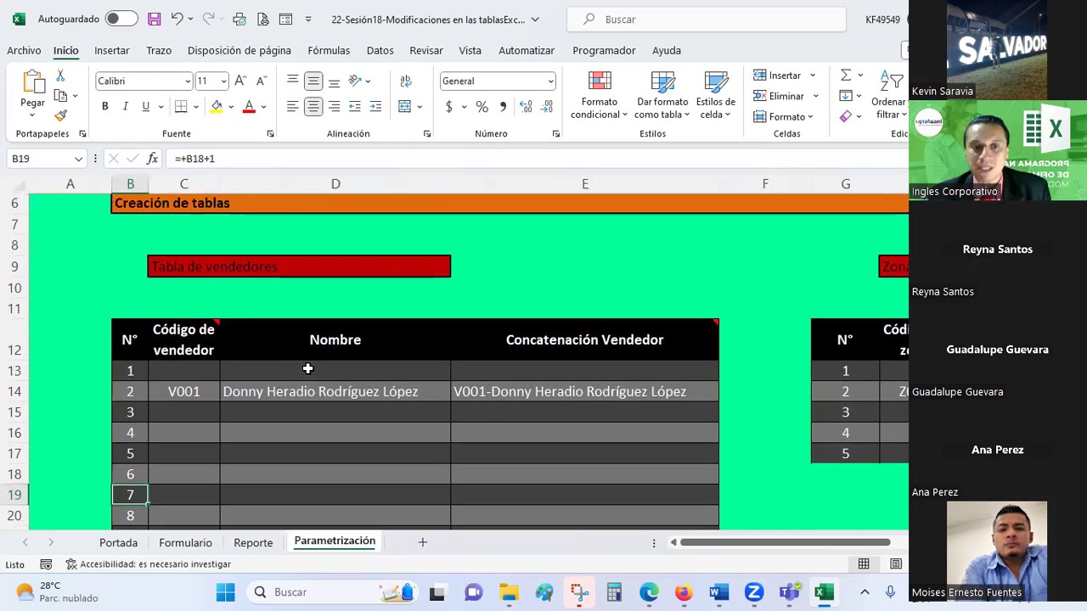
{"action": "scroll", "coordinate": [308, 366], "scroll_direction": "up", "scroll_amount": 1}
{"action": "scroll", "coordinate": [317, 391], "scroll_direction": "down", "scroll_amount": 2}
{"action": "left_click", "coordinate": [336, 352]}
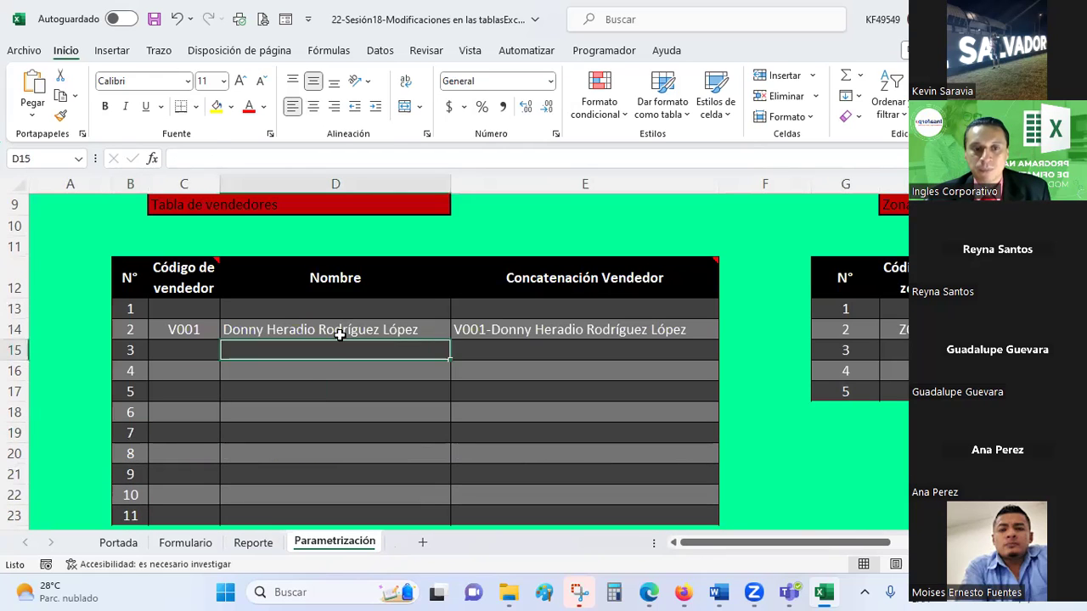
{"action": "left_click", "coordinate": [340, 331]}
{"action": "left_click", "coordinate": [430, 351]}
{"action": "scroll", "coordinate": [429, 351], "scroll_direction": "down", "scroll_amount": 1}
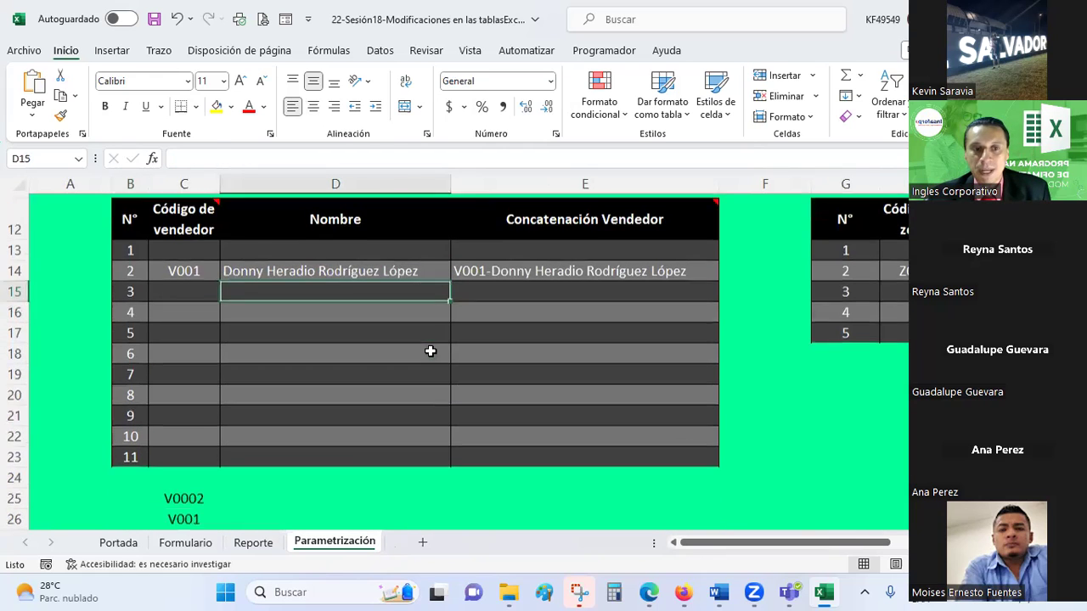
{"action": "left_click", "coordinate": [186, 288]}
{"action": "left_click", "coordinate": [276, 315]}
{"action": "left_click", "coordinate": [506, 285]}
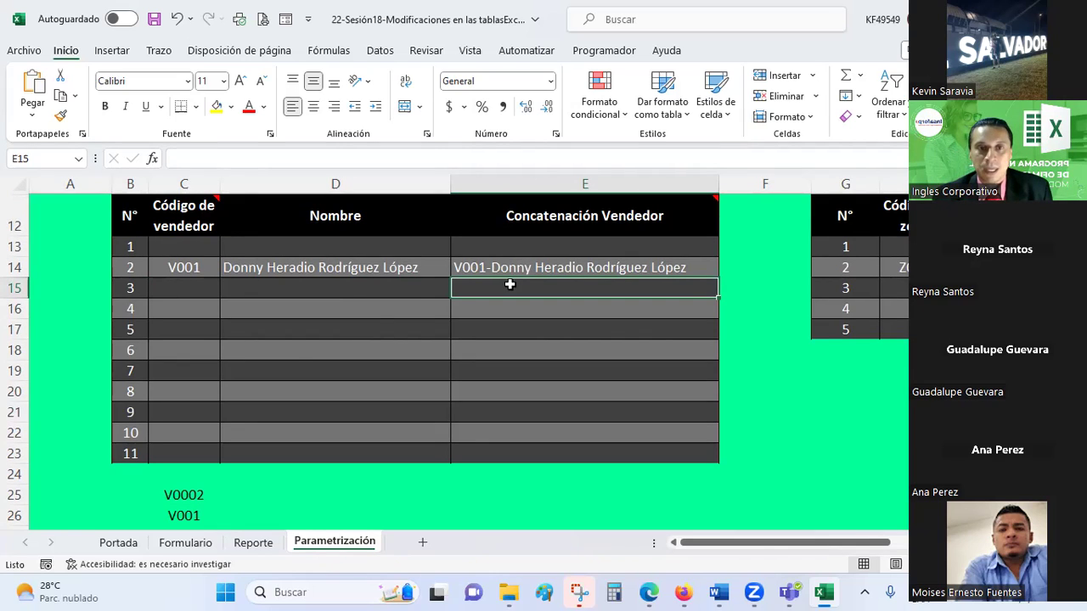
{"action": "left_click", "coordinate": [200, 289]}
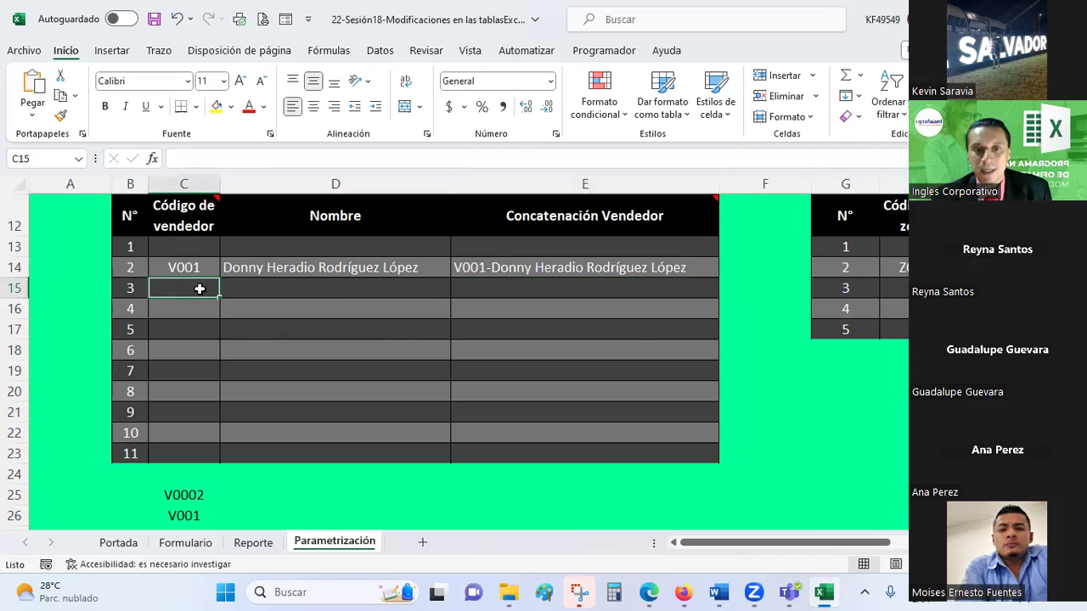
{"action": "left_click", "coordinate": [203, 265]}
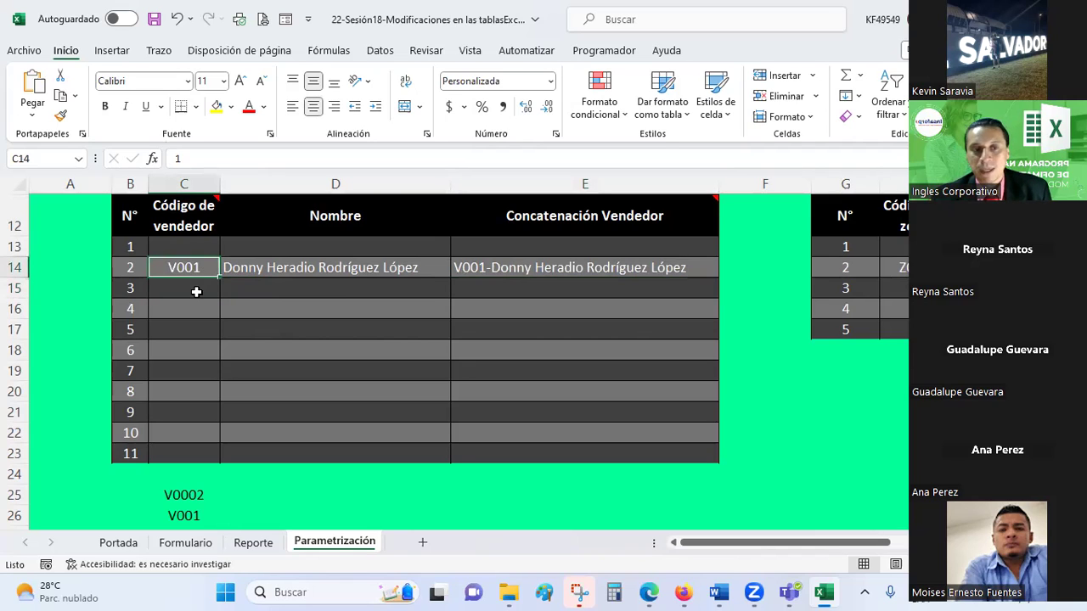
{"action": "left_click", "coordinate": [196, 291]}
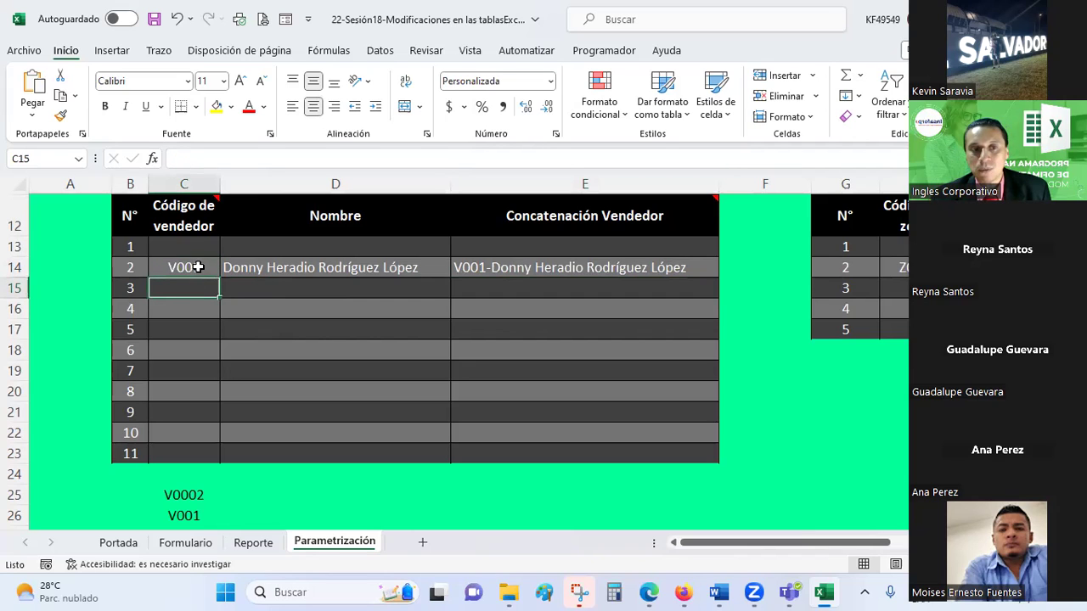
{"action": "left_click", "coordinate": [186, 225]}
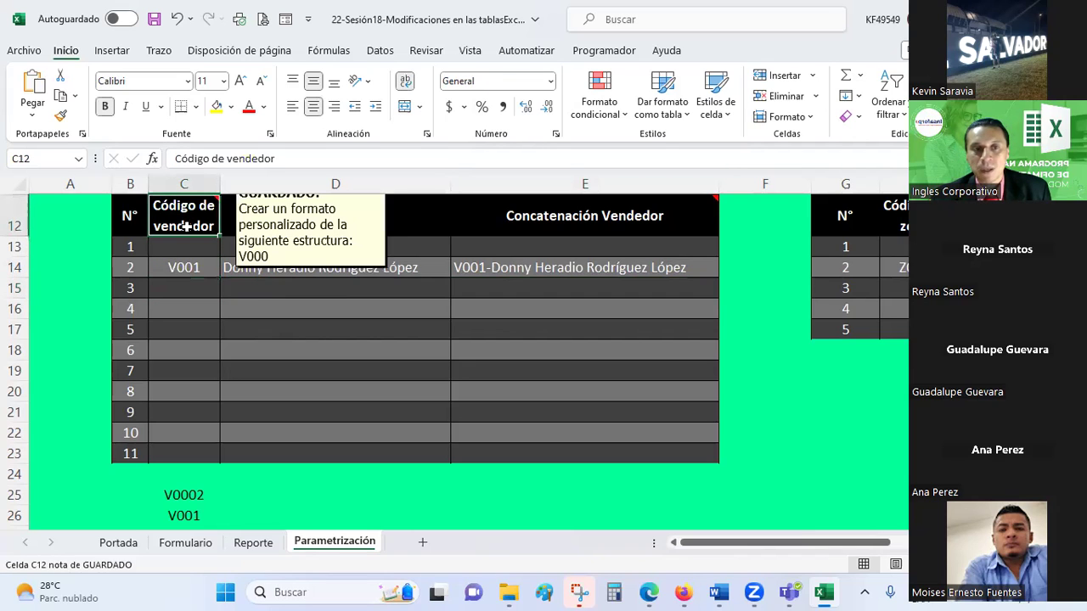
{"action": "left_click", "coordinate": [208, 270]}
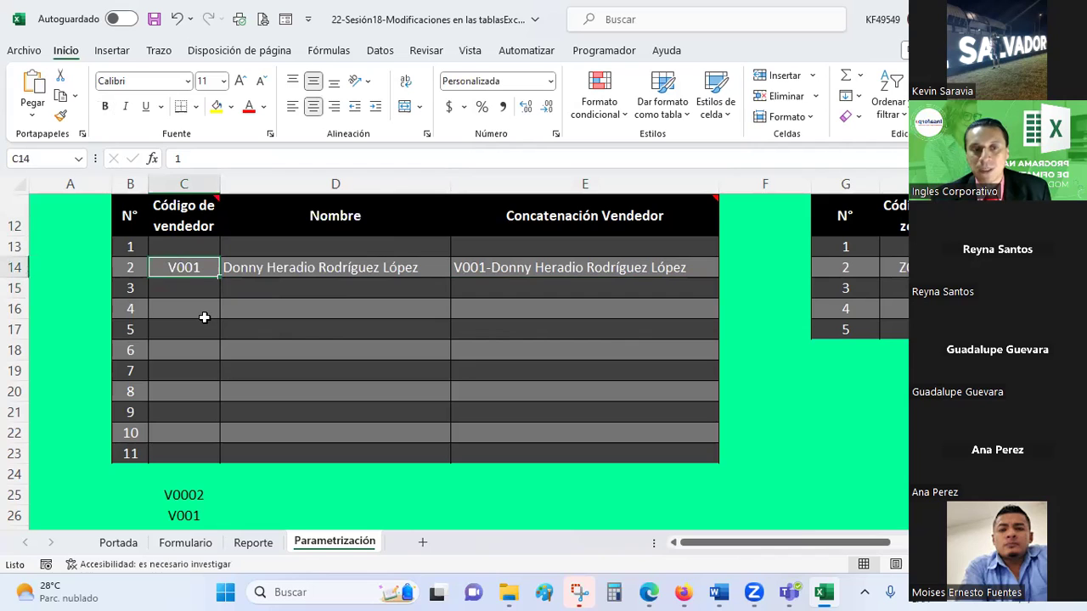
{"action": "left_click", "coordinate": [196, 289]}
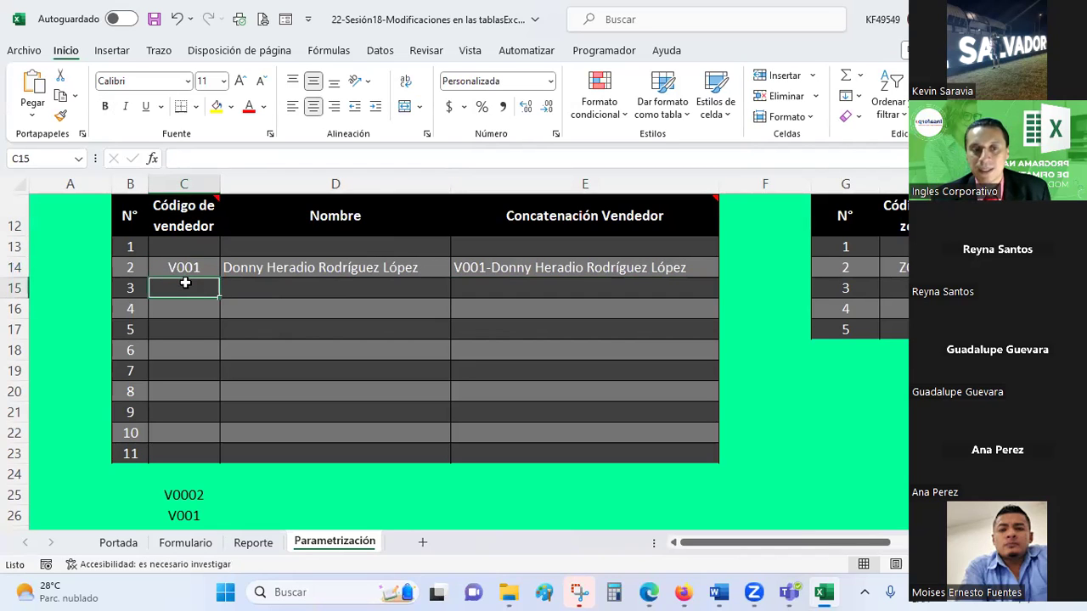
Select vendor code cells C15:C23 and enter the custom format code "V"000 in Format Cells.
{"action": "left_click_drag", "start_coordinate": [185, 282], "coordinate": [187, 456]}
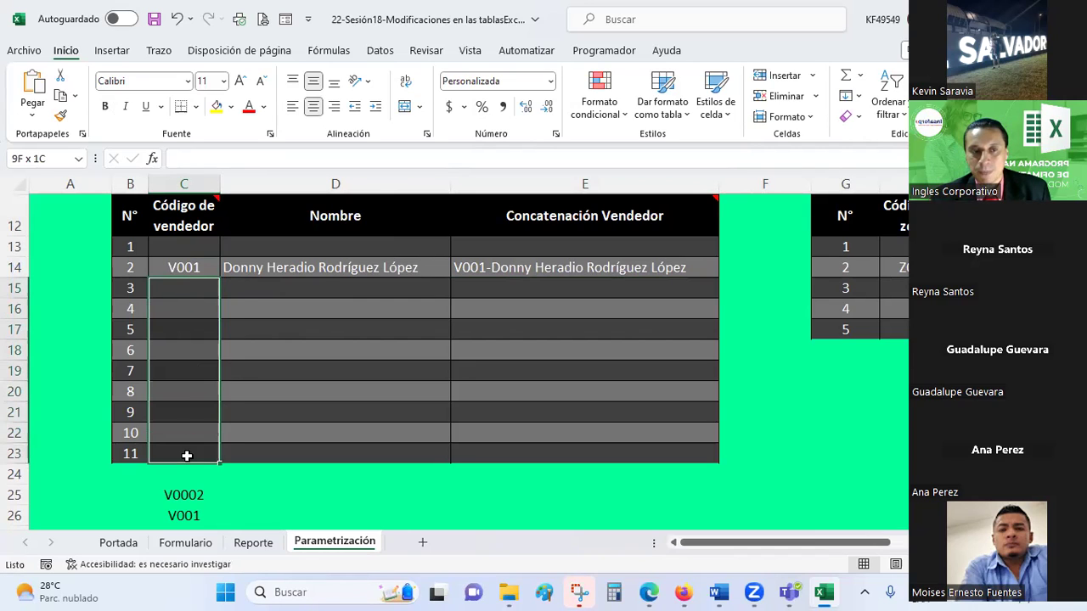
{"action": "left_click_drag", "start_coordinate": [186, 456], "coordinate": [188, 453]}
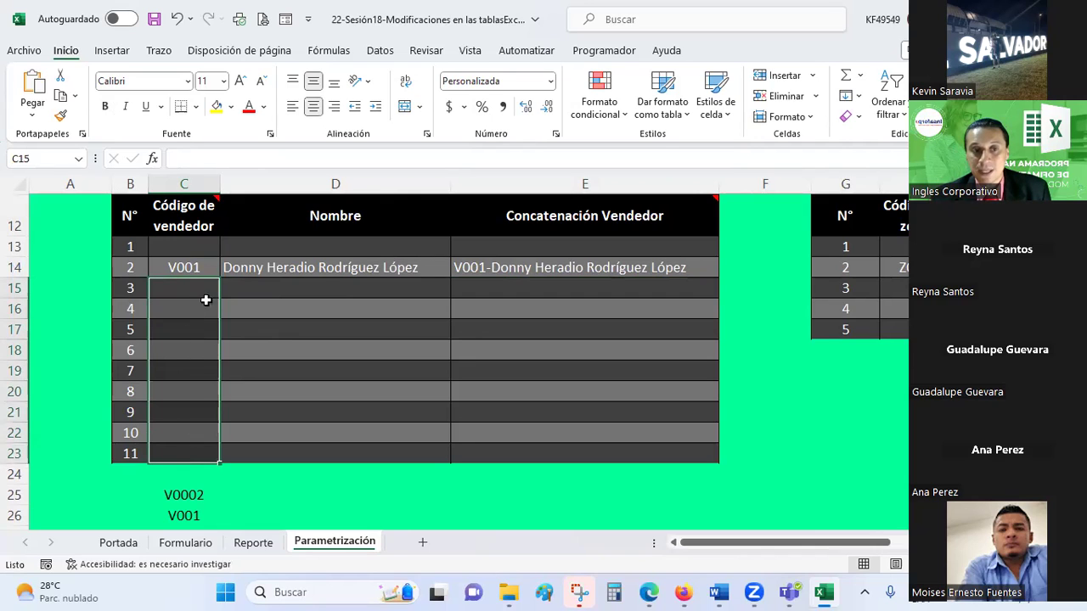
{"action": "left_click", "coordinate": [548, 81]}
{"action": "scroll", "coordinate": [556, 200], "scroll_direction": "down", "scroll_amount": 2}
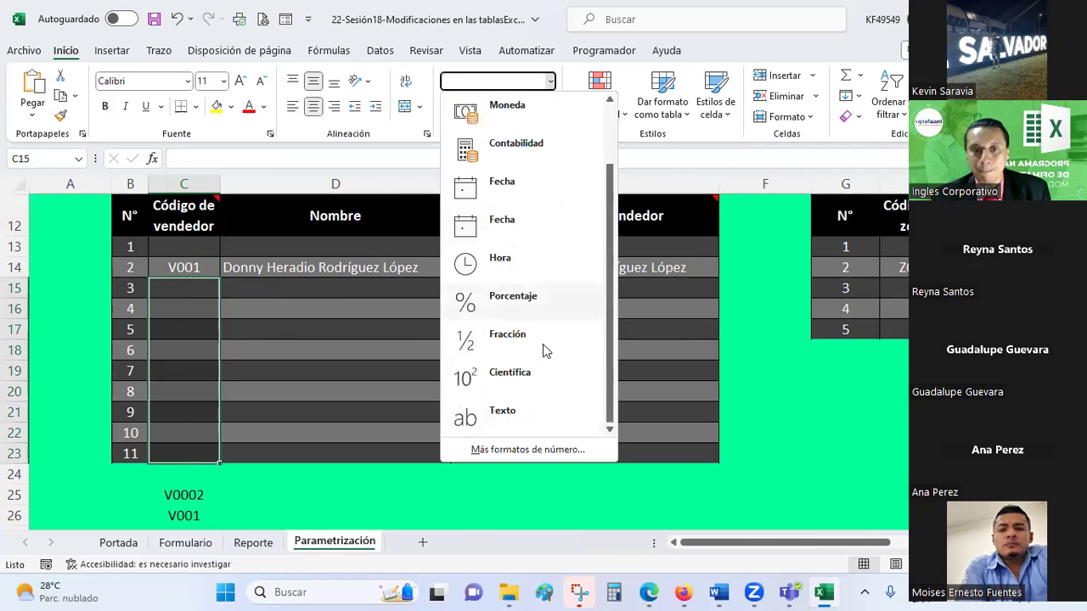
{"action": "left_click", "coordinate": [543, 447]}
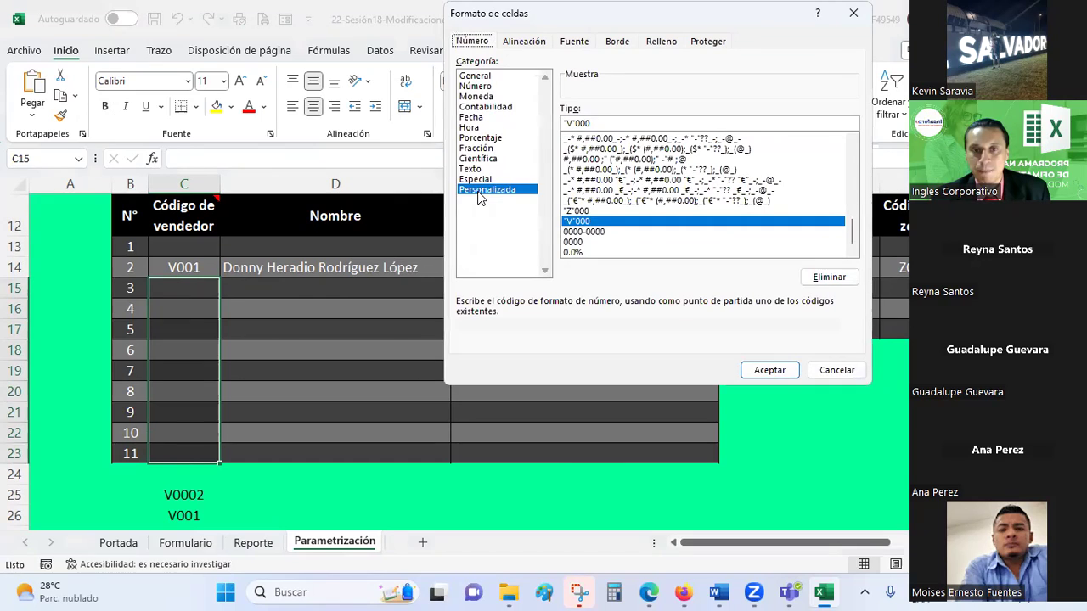
{"action": "left_click", "coordinate": [591, 119]}
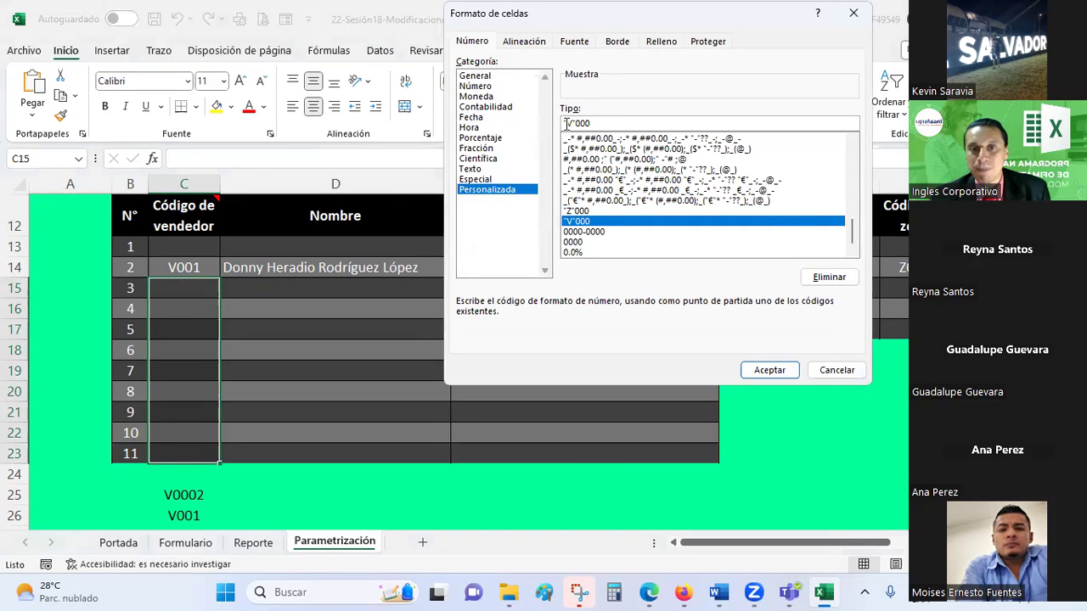
{"action": "left_click_drag", "start_coordinate": [561, 13], "coordinate": [551, 93]}
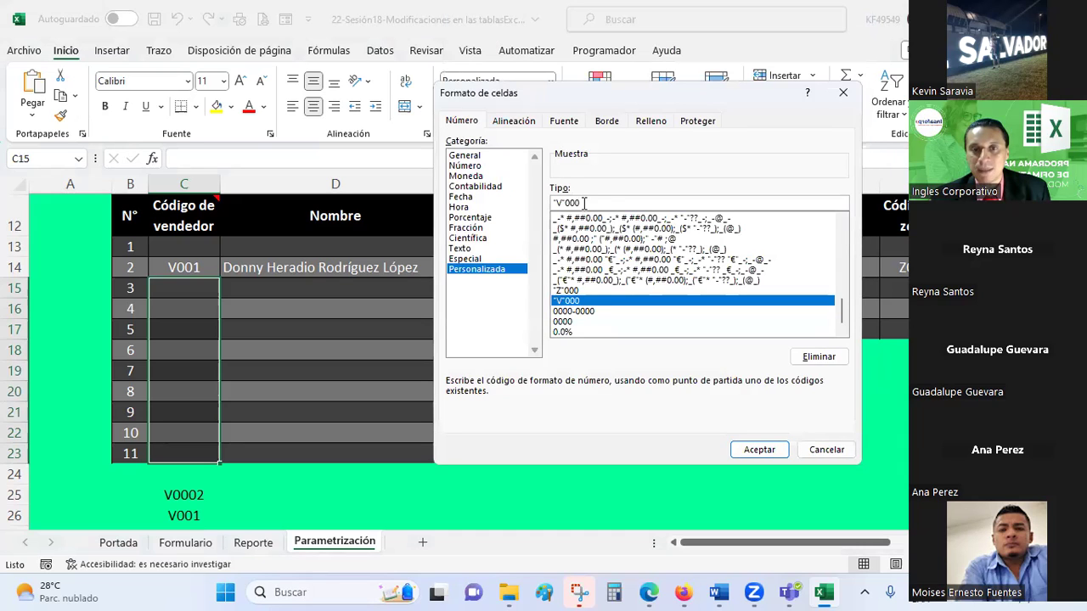
{"action": "double_click", "coordinate": [592, 203]}
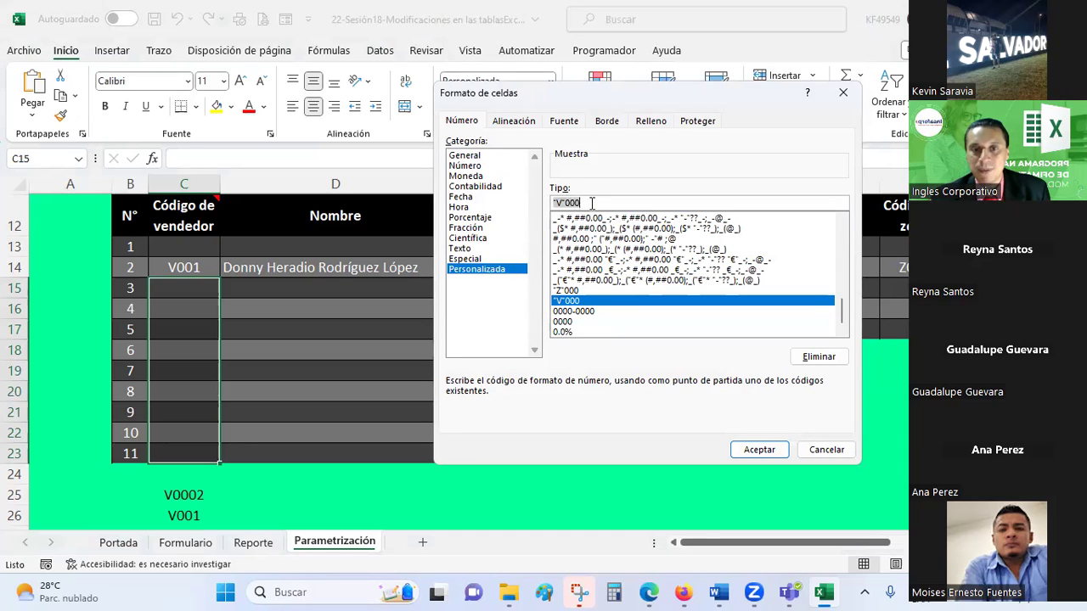
{"action": "left_click", "coordinate": [592, 203]}
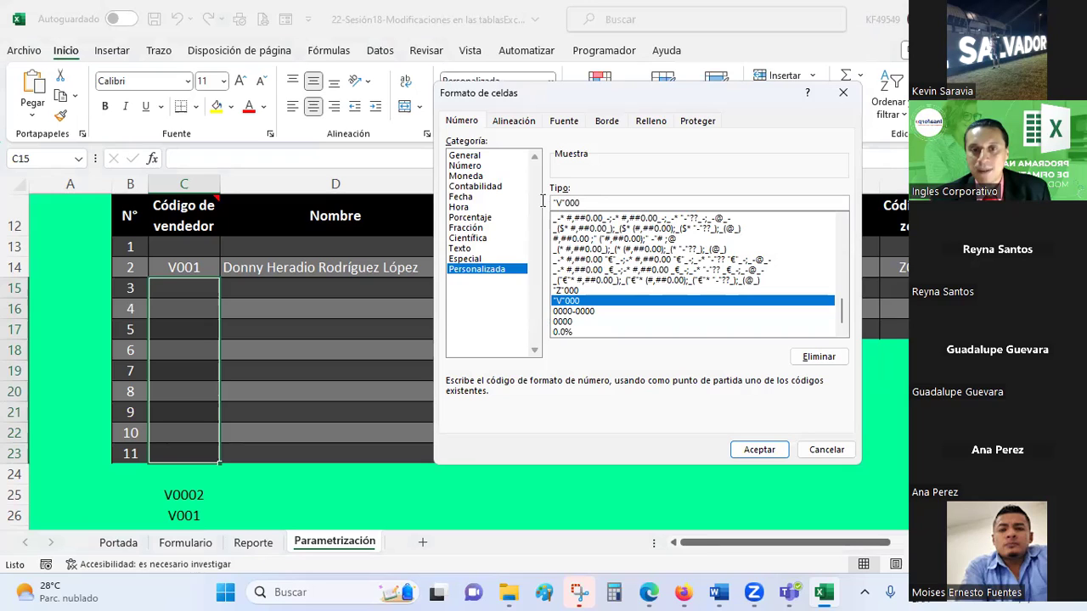
{"action": "double_click", "coordinate": [589, 202]}
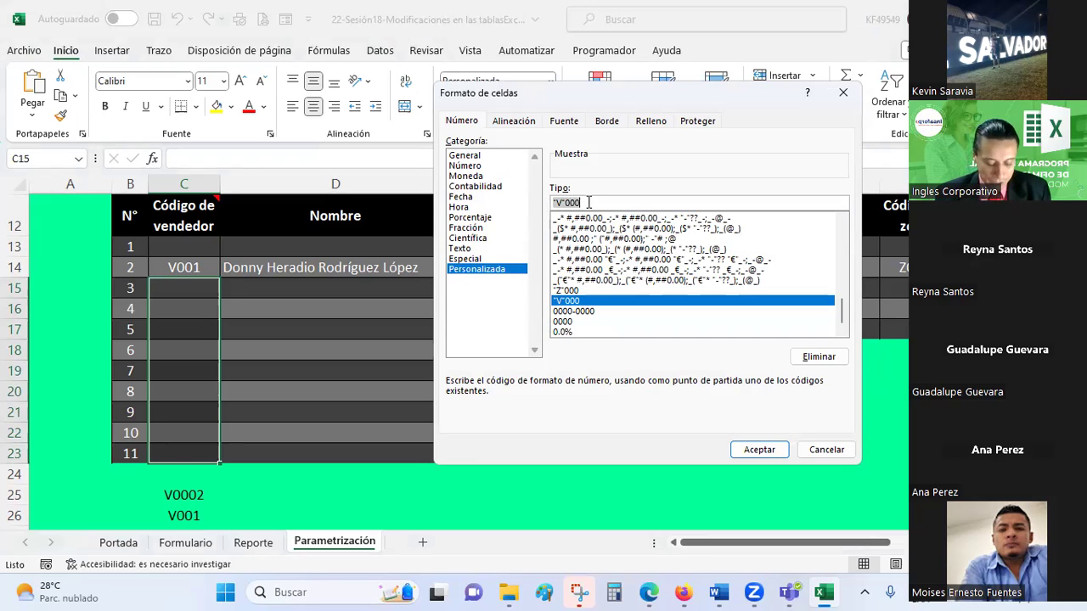
{"action": "type", "text": "\"V"}
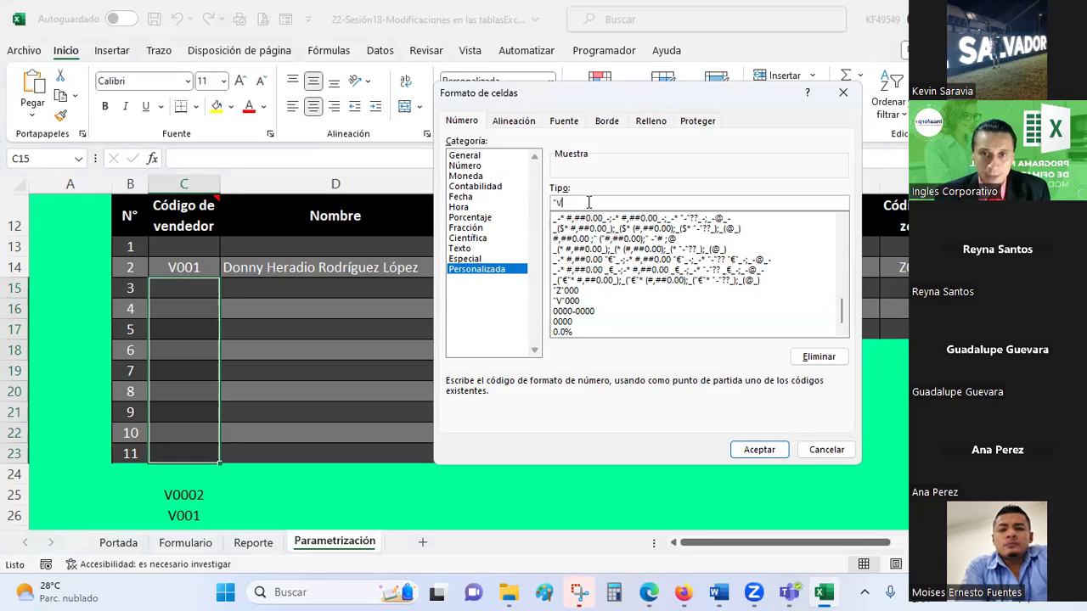
{"action": "type", "text": "\"000"}
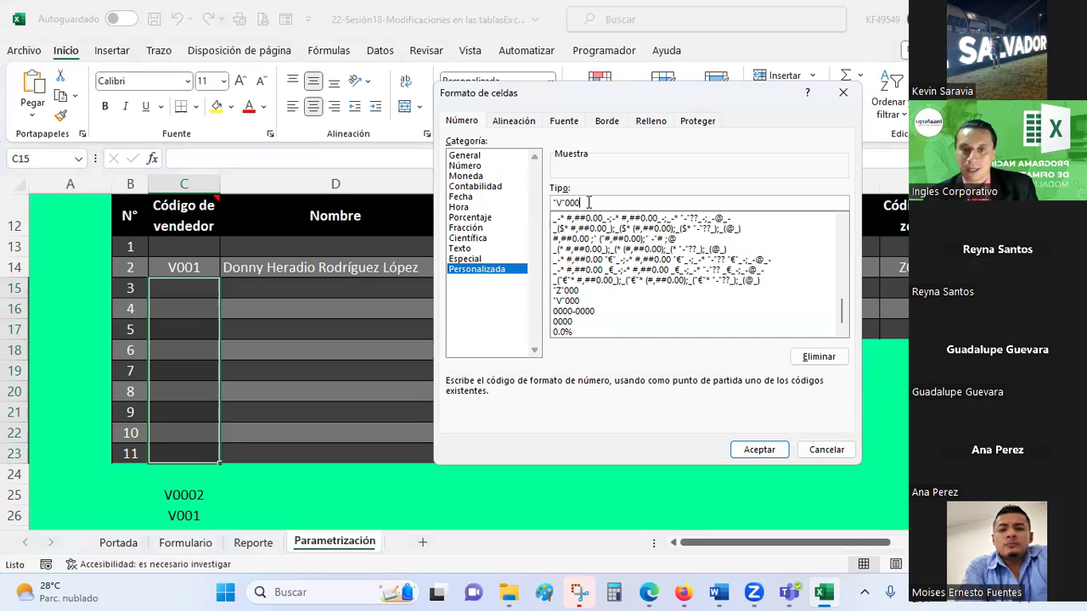
Apply the "V"000 format to C15:C23 and re-enter 1 in C14 so it shows V001.
{"action": "left_click", "coordinate": [766, 452]}
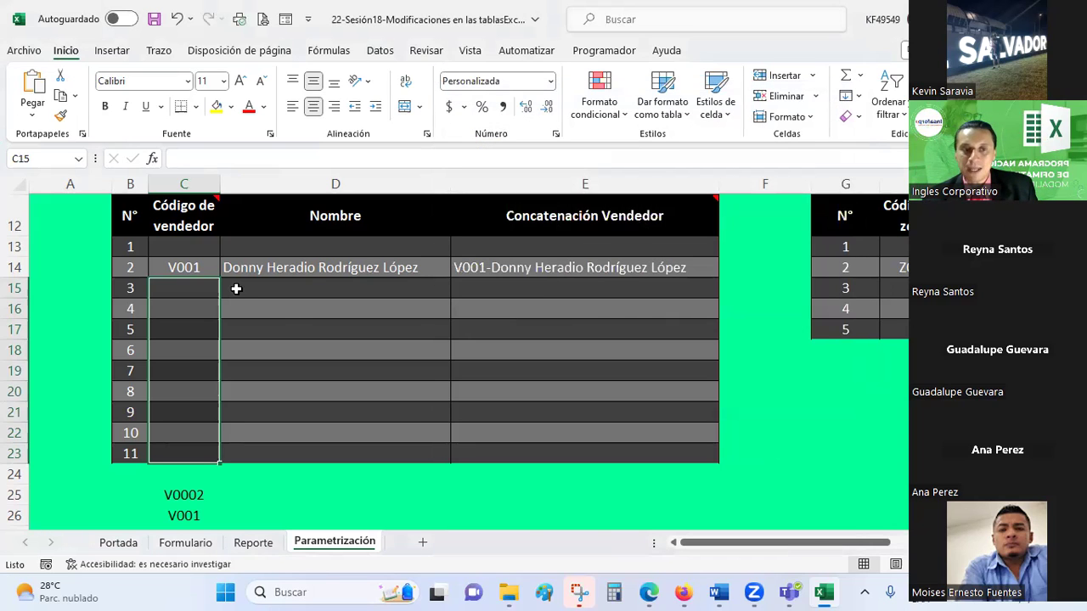
{"action": "left_click_drag", "start_coordinate": [203, 291], "coordinate": [181, 460]}
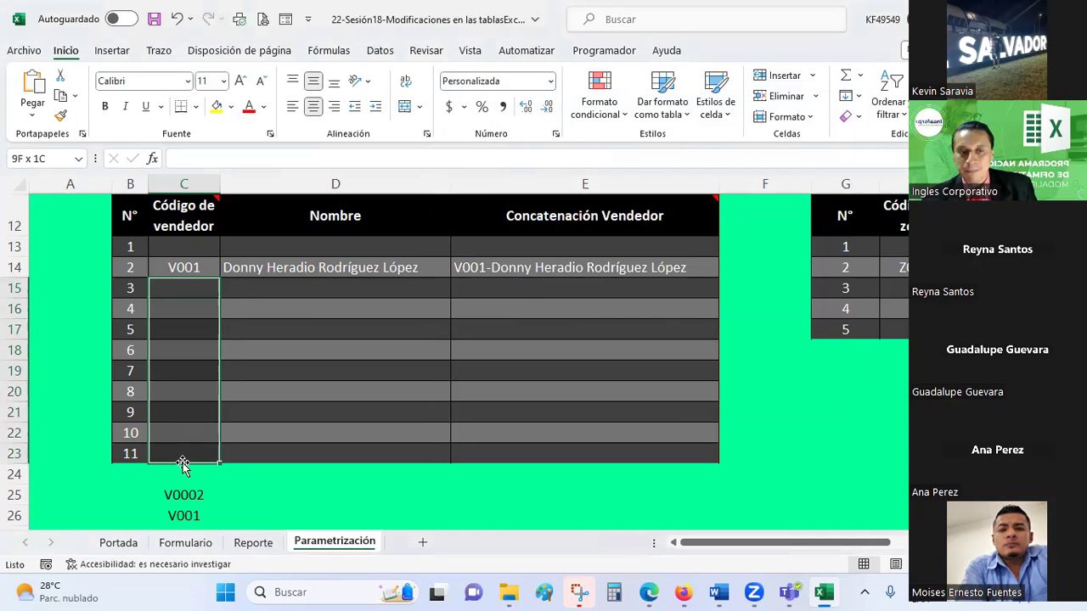
{"action": "left_click", "coordinate": [173, 285]}
{"action": "left_click", "coordinate": [204, 265]}
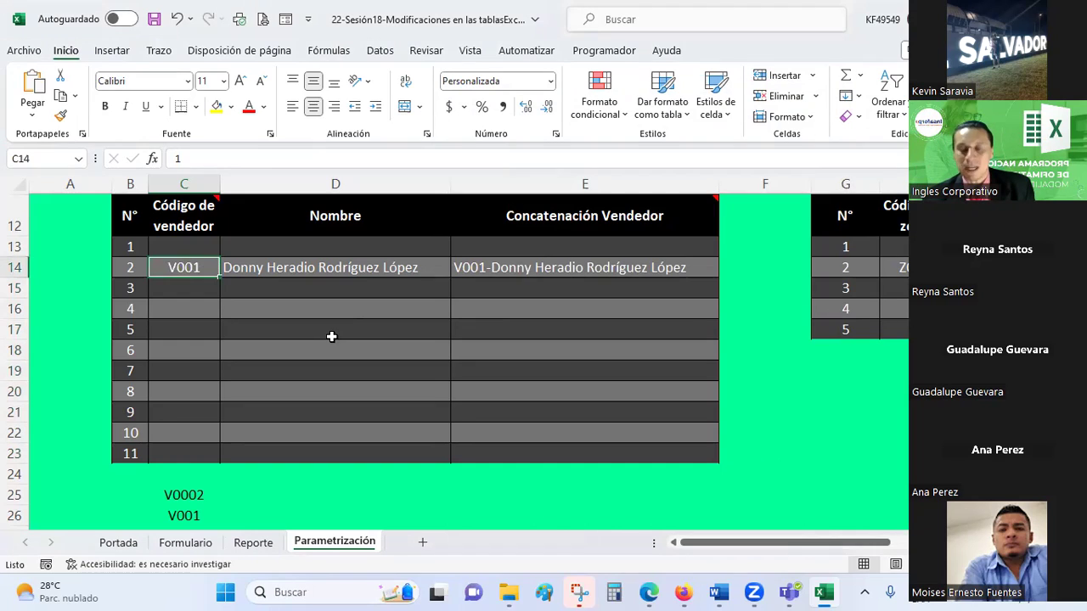
{"action": "key", "text": "Delete"}
{"action": "key", "text": "Down"}
{"action": "key", "text": "Up"}
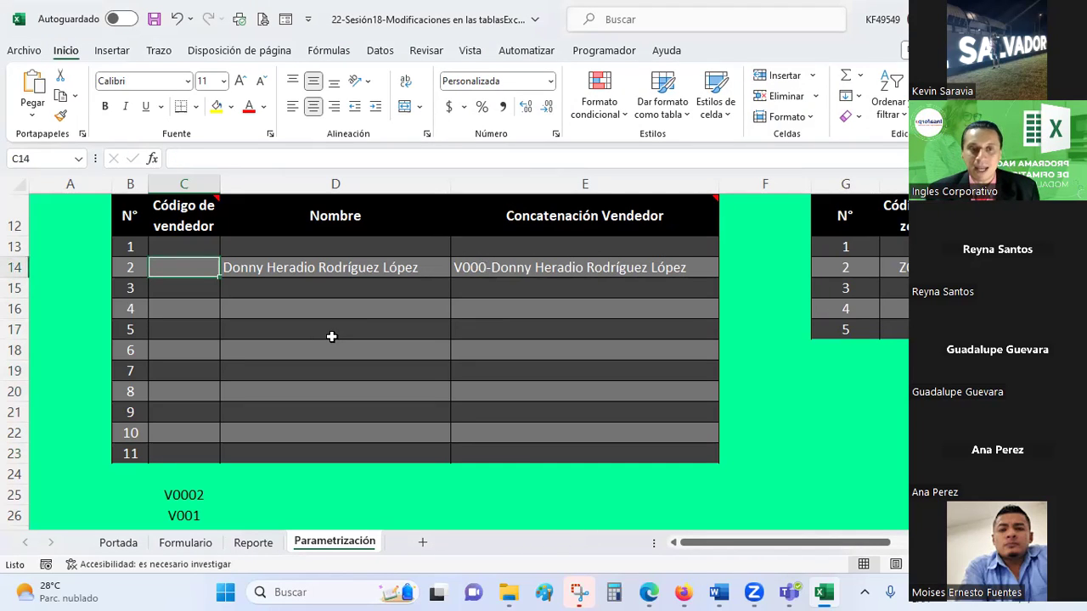
{"action": "type", "text": "1"}
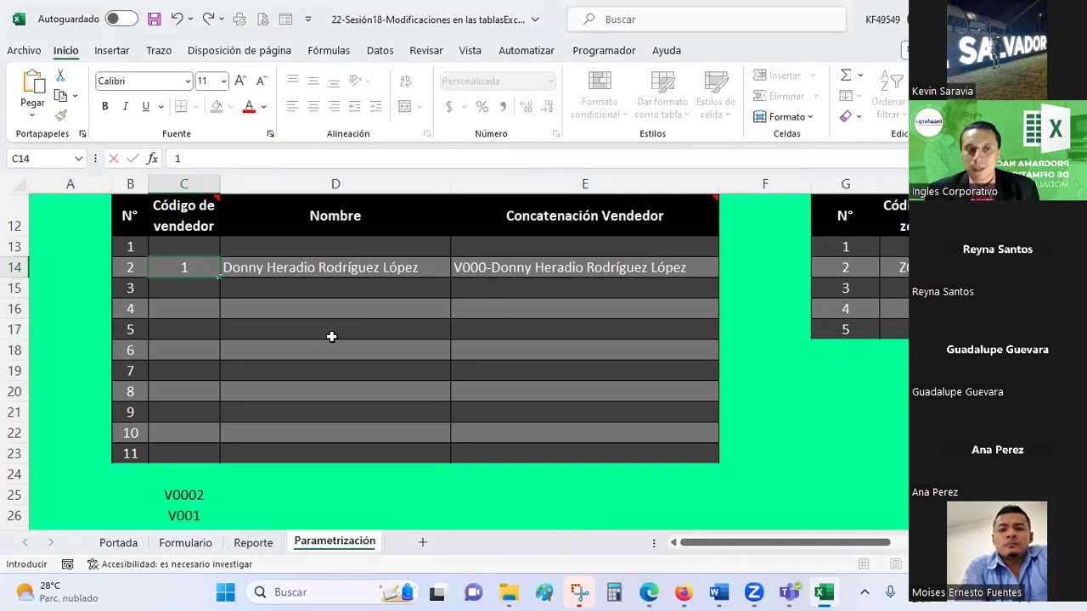
{"action": "key", "text": "Return"}
Enter =+C14+1 in C15 so it shows V002.
{"action": "key", "text": "Up"}
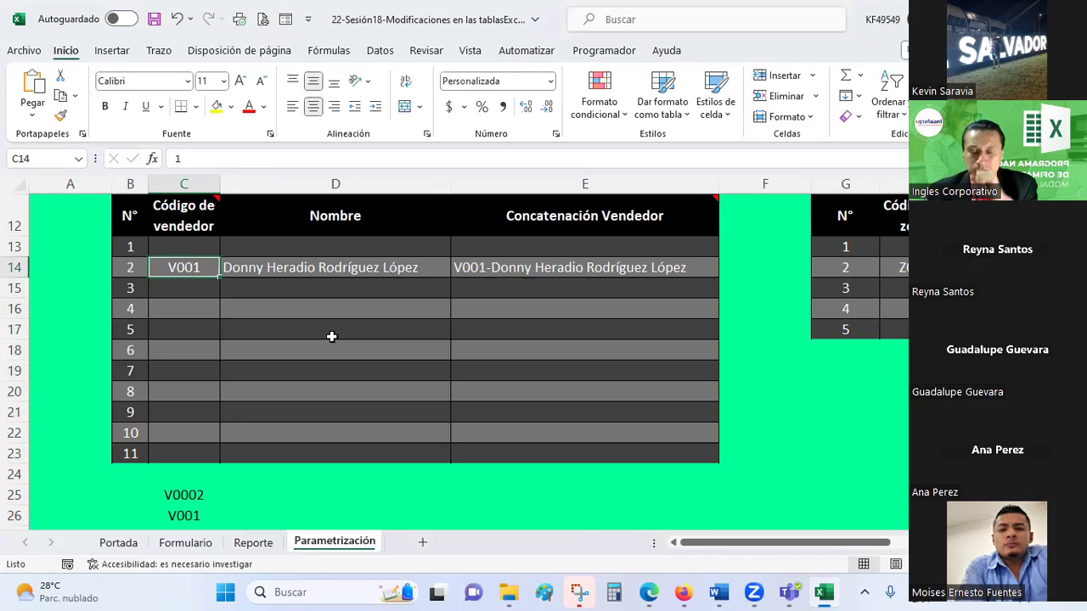
{"action": "key", "text": "Down"}
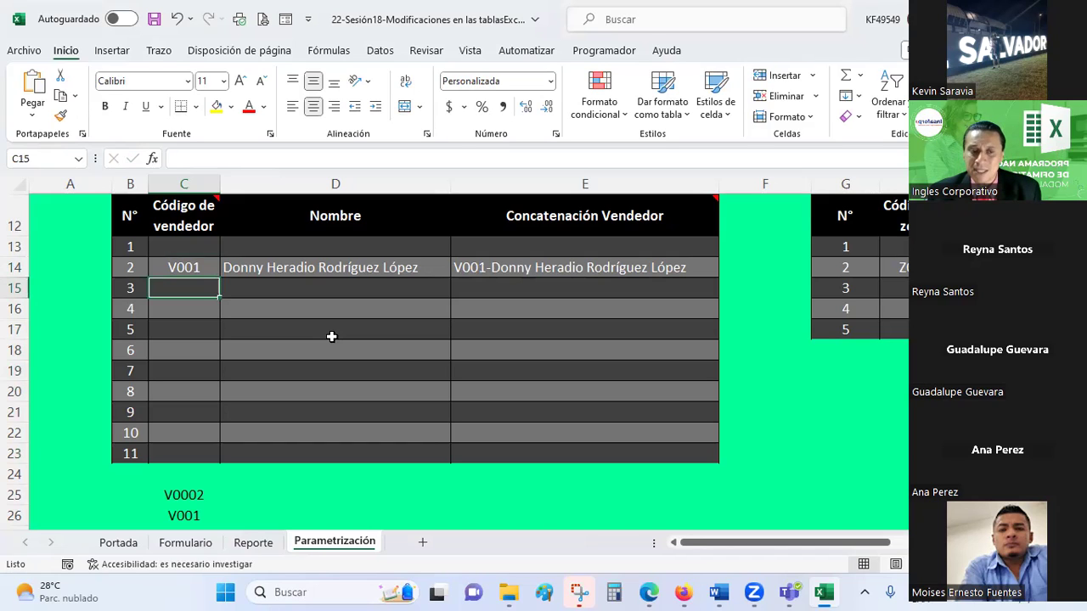
{"action": "type", "text": "+"}
{"action": "key", "text": "Up"}
{"action": "type", "text": "+1"}
{"action": "key", "text": "Return"}
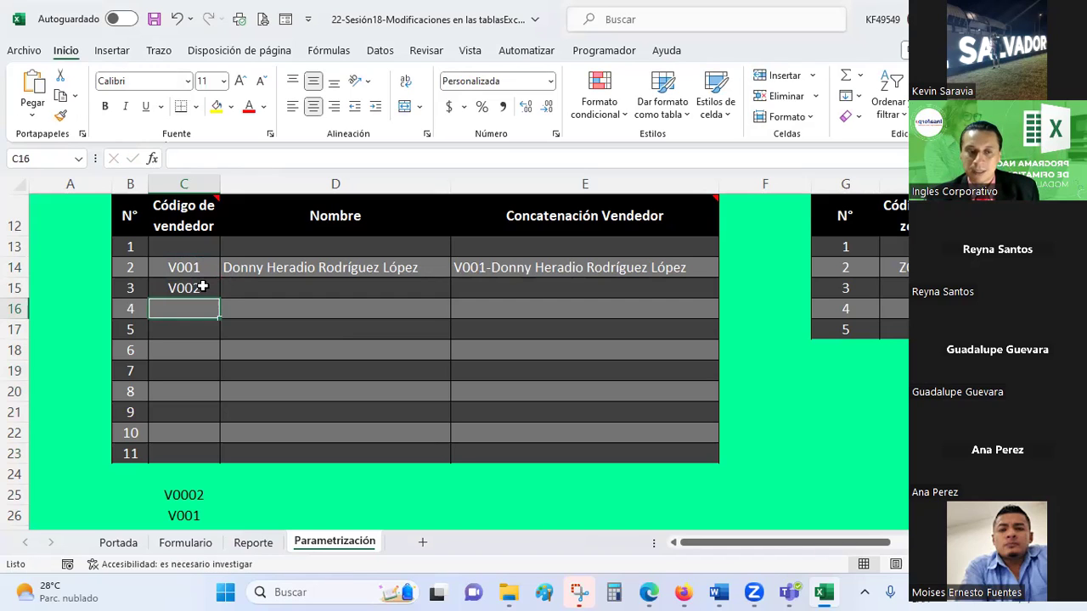
Copy C15 and paste only its formula into C16:C23.
{"action": "left_click", "coordinate": [202, 287]}
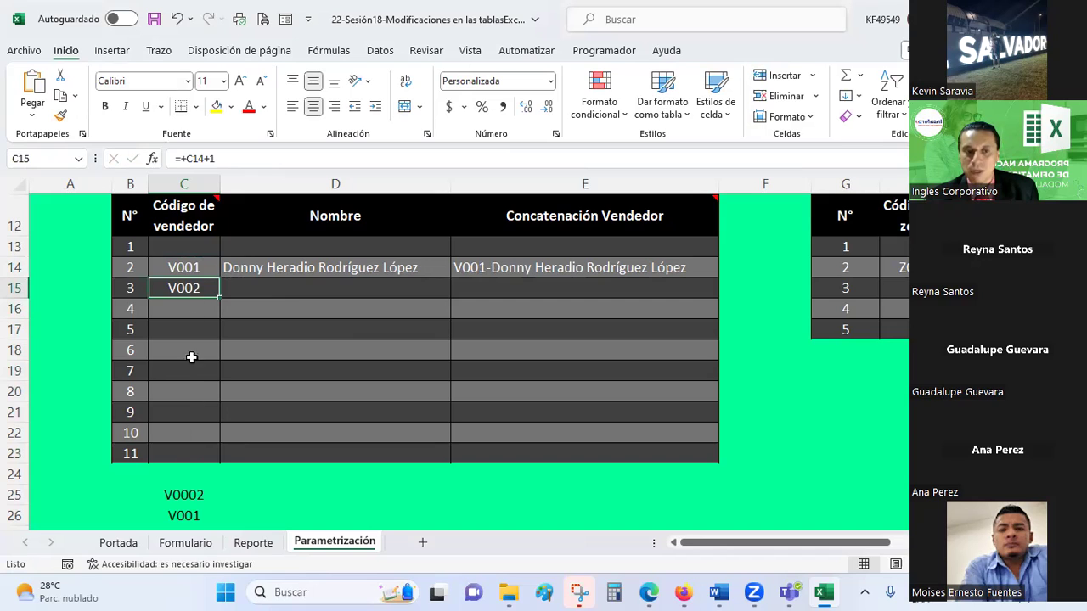
{"action": "key", "text": "ctrl+c"}
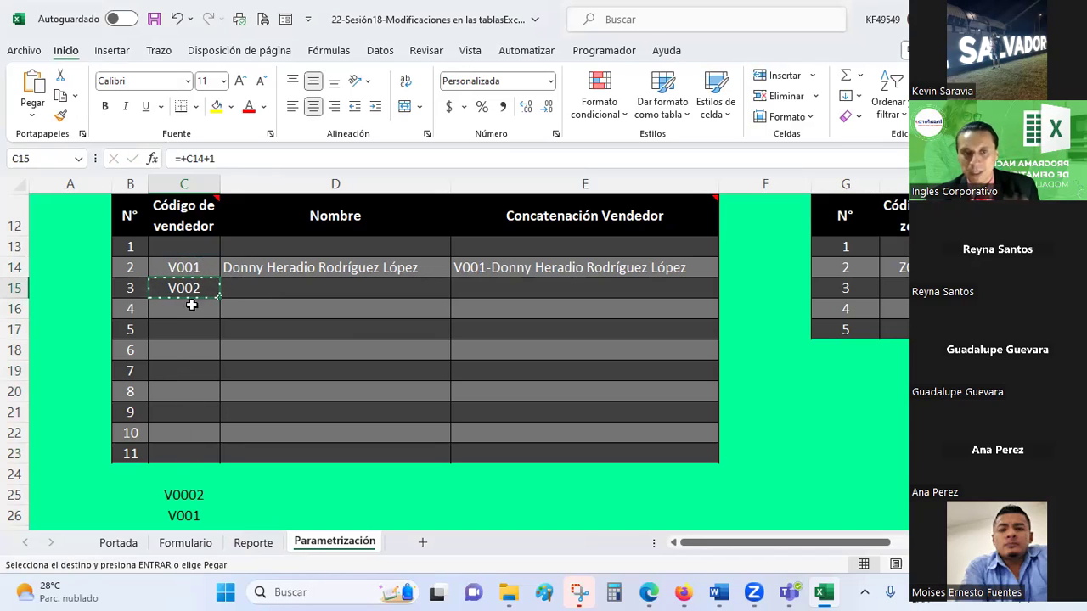
{"action": "left_click_drag", "start_coordinate": [189, 308], "coordinate": [197, 454]}
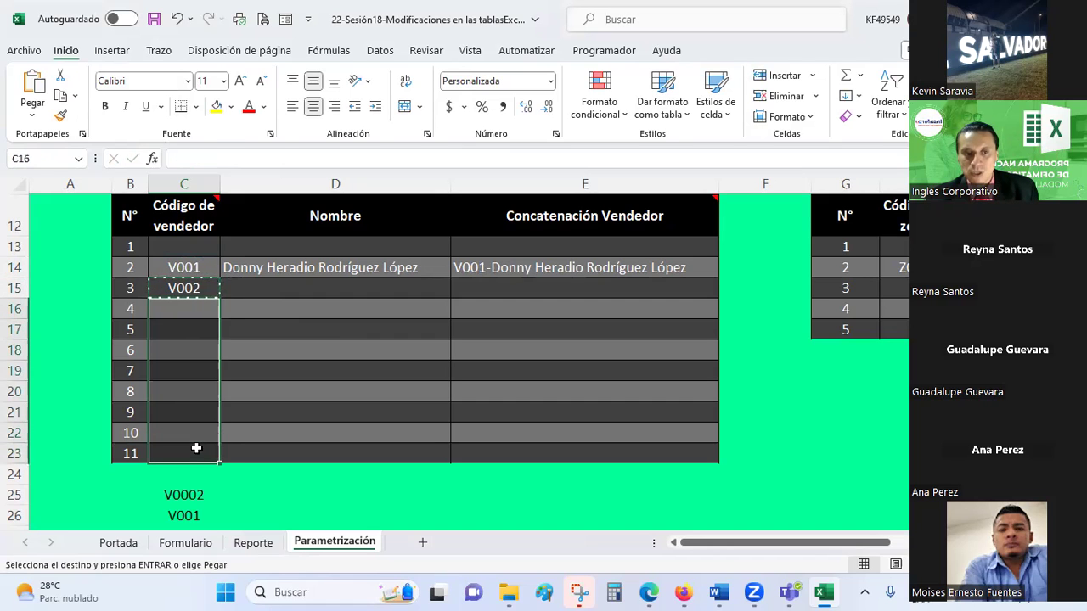
{"action": "right_click", "coordinate": [199, 455]}
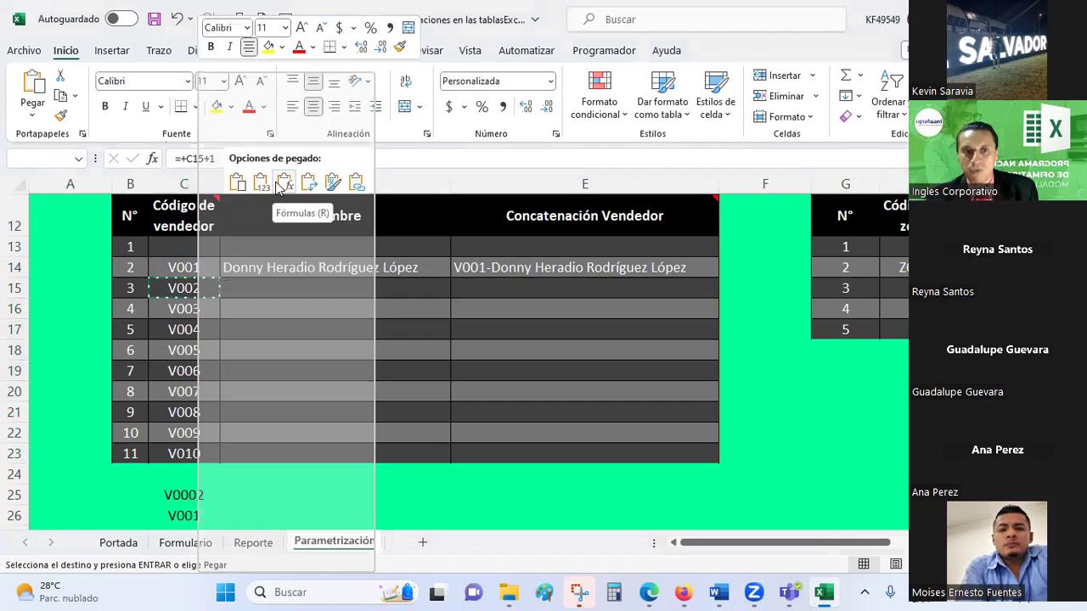
{"action": "left_click", "coordinate": [282, 186]}
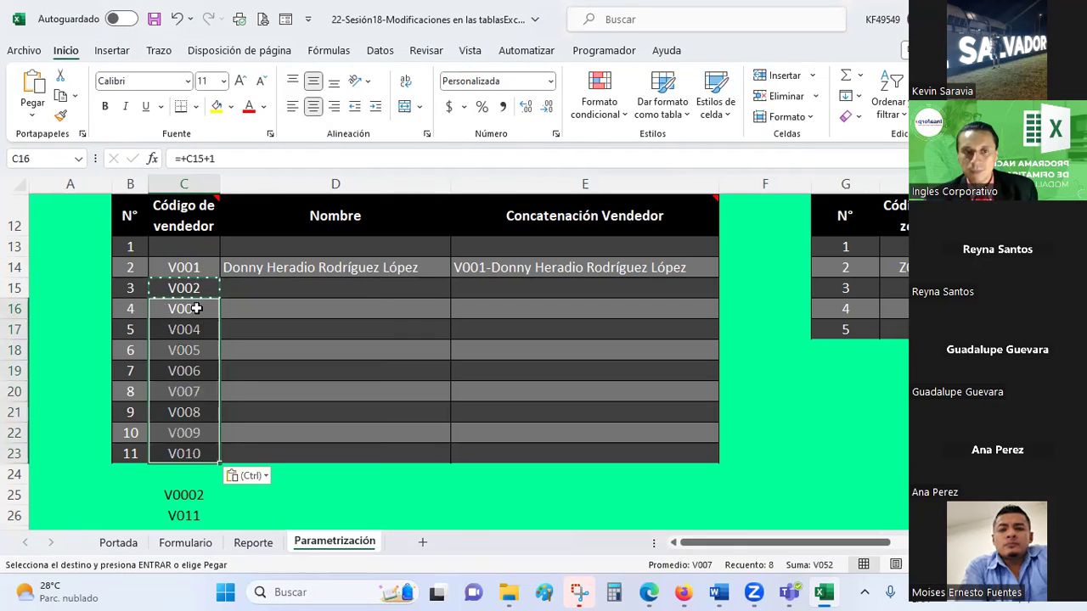
Check the copied code formulas in C16 to C23, then view E14's CONCATENAR formula.
{"action": "left_click", "coordinate": [194, 303]}
{"action": "left_click", "coordinate": [184, 330]}
{"action": "left_click", "coordinate": [184, 349]}
{"action": "left_click", "coordinate": [188, 372]}
{"action": "left_click", "coordinate": [184, 392]}
{"action": "left_click", "coordinate": [185, 411]}
{"action": "left_click", "coordinate": [184, 433]}
{"action": "left_click", "coordinate": [194, 455]}
{"action": "left_click", "coordinate": [203, 306]}
{"action": "left_click", "coordinate": [198, 287]}
{"action": "left_click", "coordinate": [201, 328]}
{"action": "left_click", "coordinate": [191, 308]}
{"action": "left_click", "coordinate": [185, 349]}
{"action": "left_click", "coordinate": [185, 391]}
{"action": "left_click", "coordinate": [176, 344]}
{"action": "left_click", "coordinate": [187, 371]}
{"action": "left_click", "coordinate": [190, 391]}
{"action": "left_click", "coordinate": [192, 412]}
{"action": "left_click", "coordinate": [194, 429]}
{"action": "left_click", "coordinate": [193, 454]}
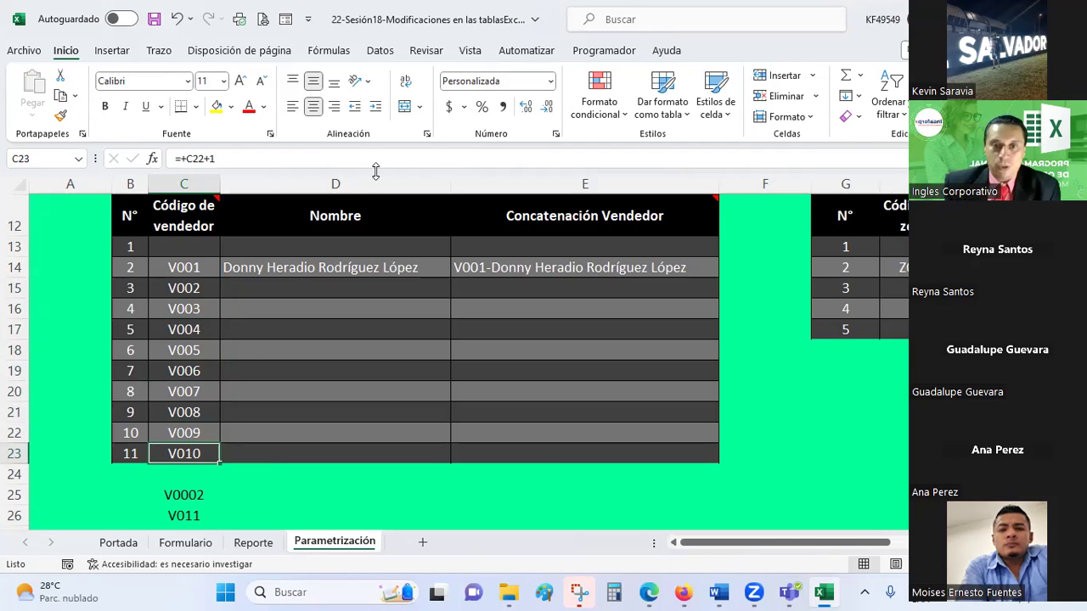
{"action": "left_click", "coordinate": [501, 266]}
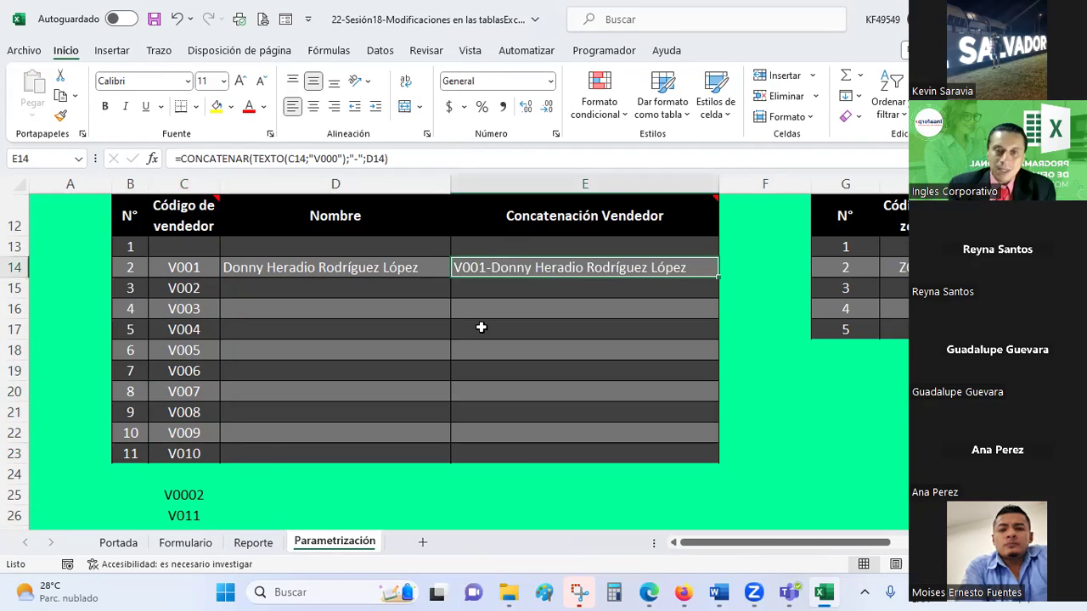
{"action": "left_click", "coordinate": [170, 267]}
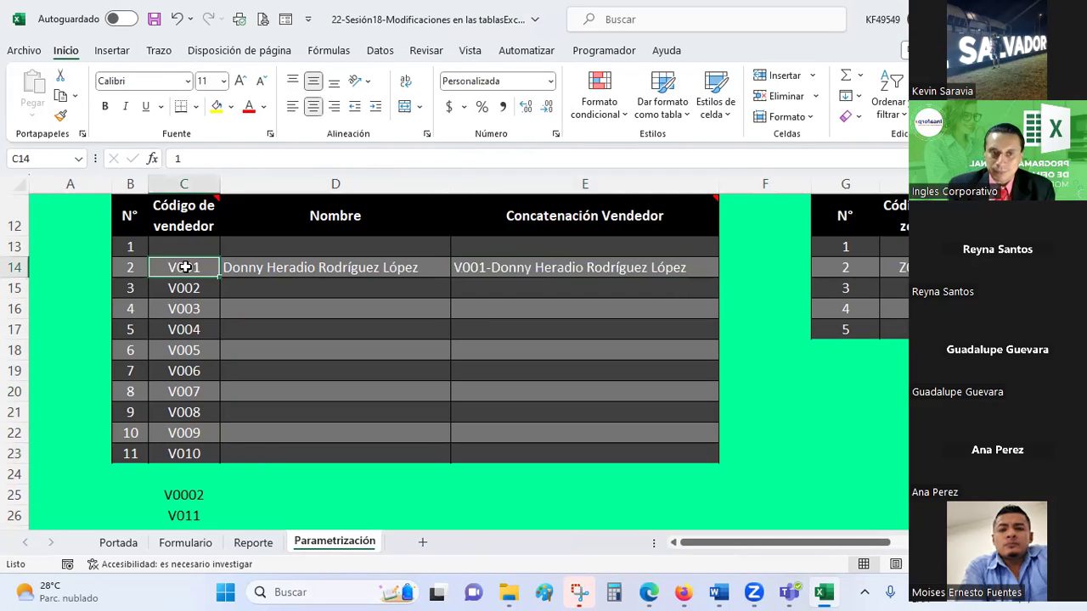
{"action": "left_click", "coordinate": [297, 269]}
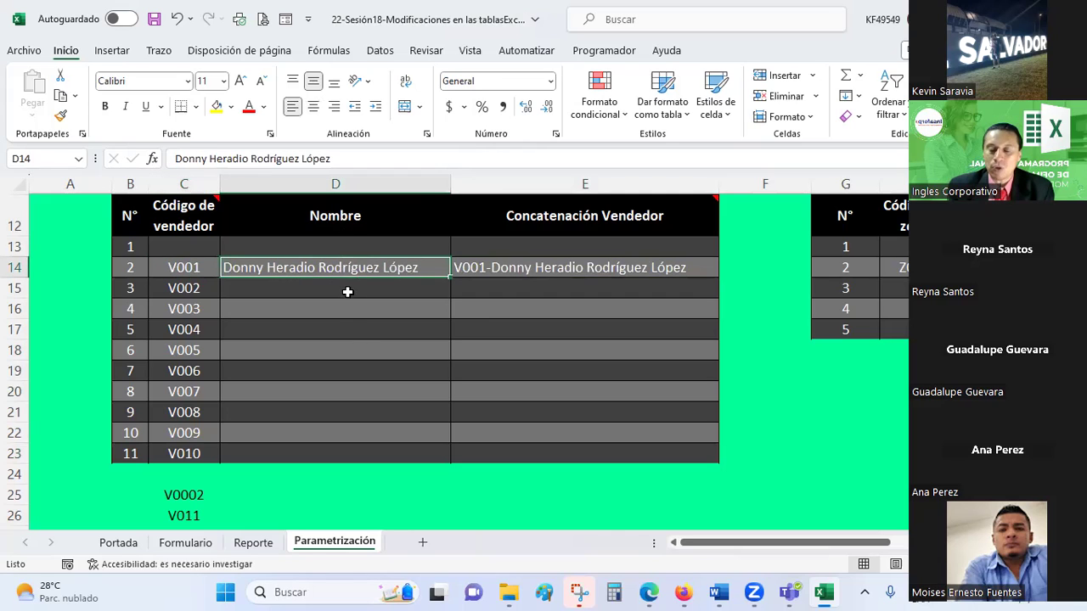
{"action": "left_click", "coordinate": [505, 270]}
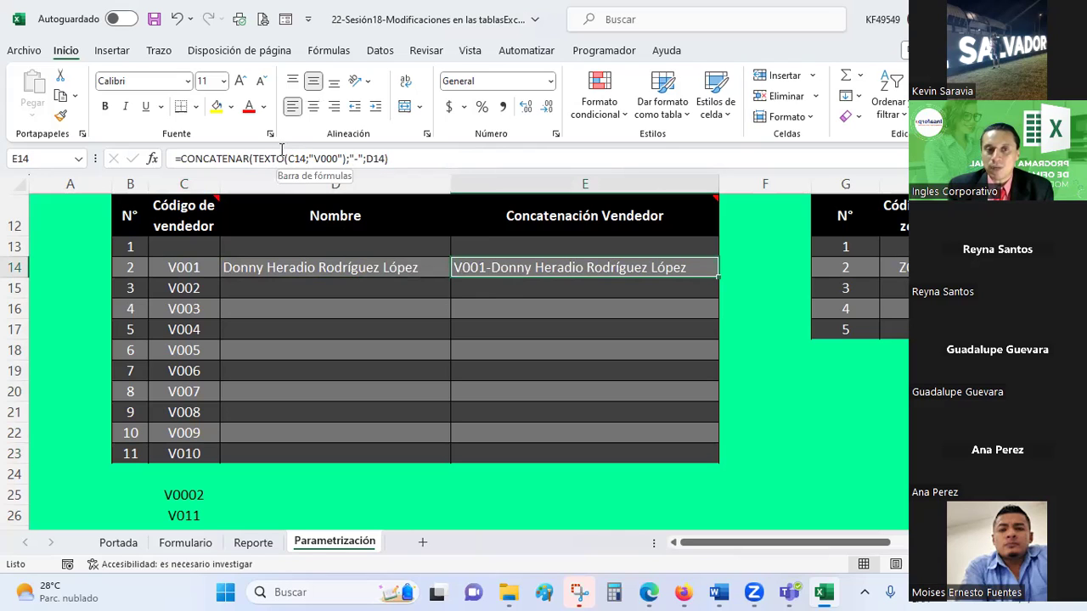
{"action": "left_click", "coordinate": [181, 273]}
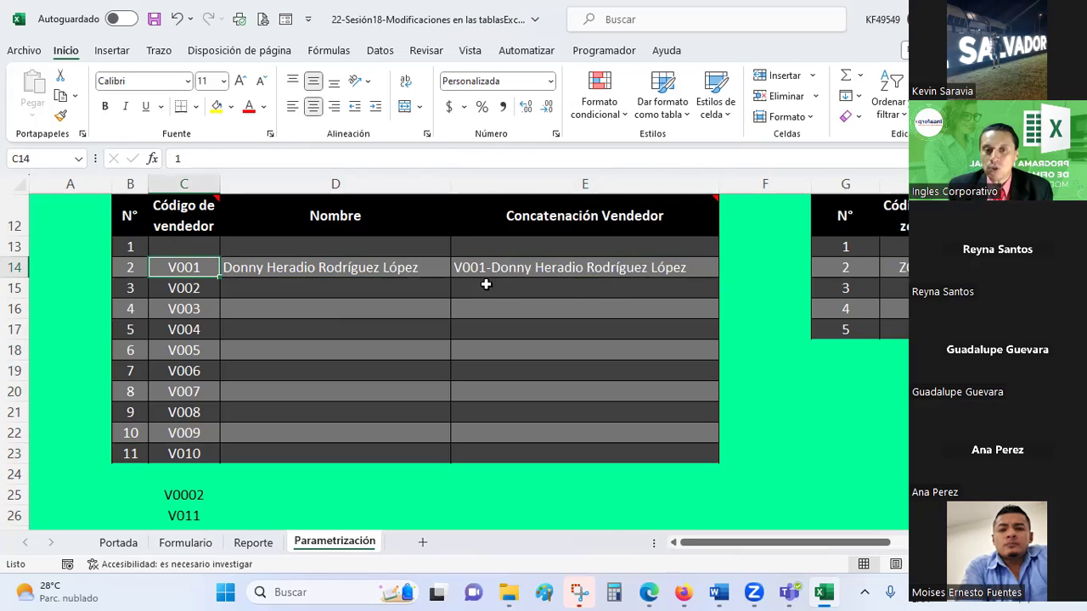
{"action": "left_click", "coordinate": [482, 268]}
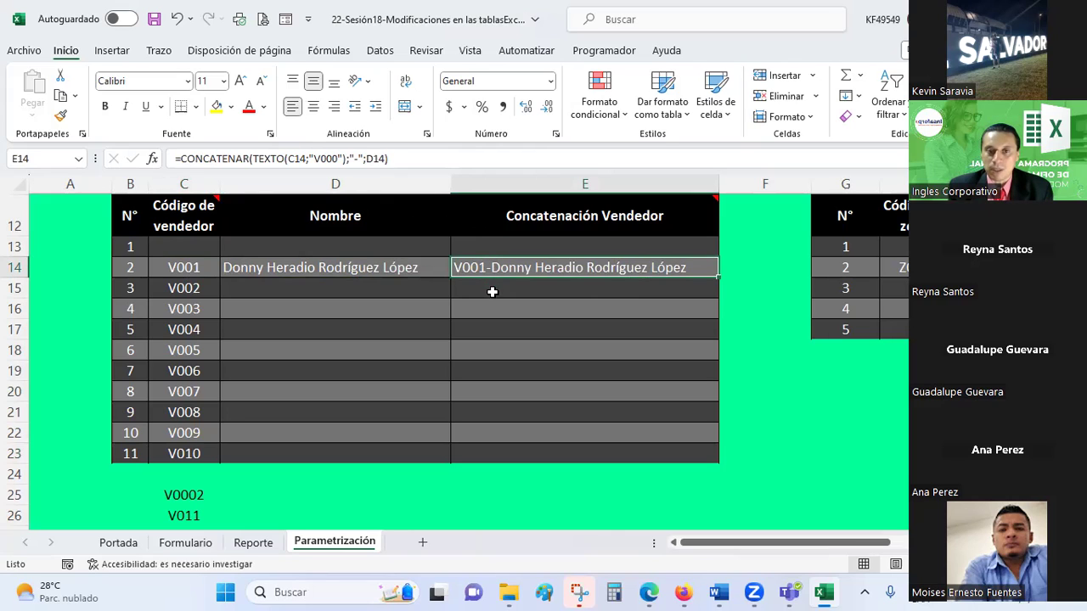
{"action": "left_click", "coordinate": [491, 291]}
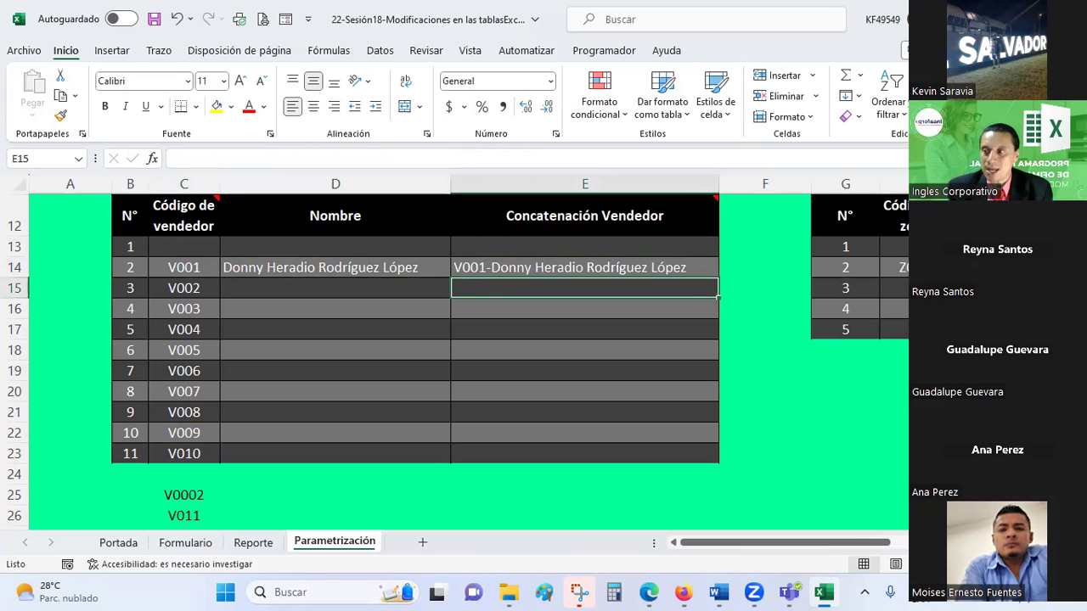
Try CONCATENAR in E15, cancel it, and read the Concatenación Vendedor header note.
{"action": "left_click", "coordinate": [153, 160]}
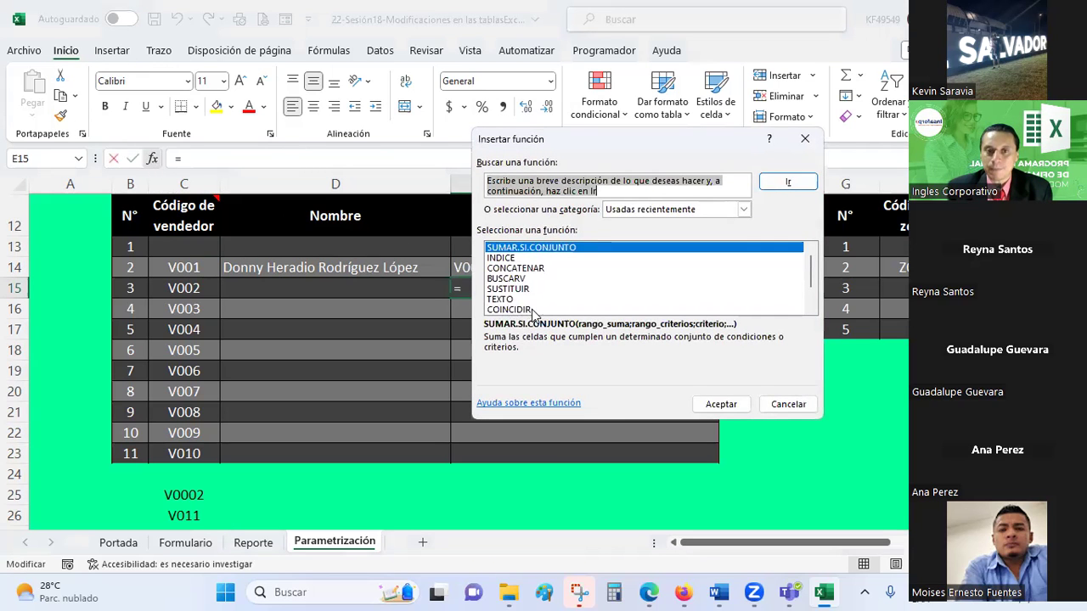
{"action": "double_click", "coordinate": [515, 269]}
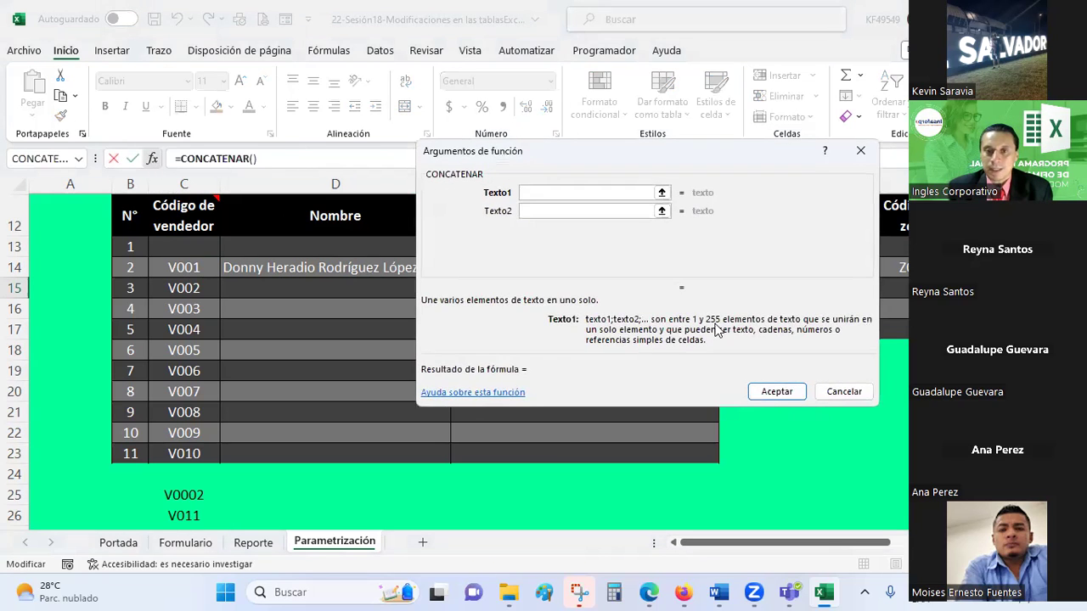
{"action": "left_click", "coordinate": [845, 392]}
{"action": "scroll", "coordinate": [505, 339], "scroll_direction": "up", "scroll_amount": 1}
{"action": "scroll", "coordinate": [504, 340], "scroll_direction": "up", "scroll_amount": 1}
{"action": "scroll", "coordinate": [504, 341], "scroll_direction": "up", "scroll_amount": 1}
{"action": "scroll", "coordinate": [503, 343], "scroll_direction": "down", "scroll_amount": 1}
{"action": "mouse_move", "coordinate": [514, 323]}
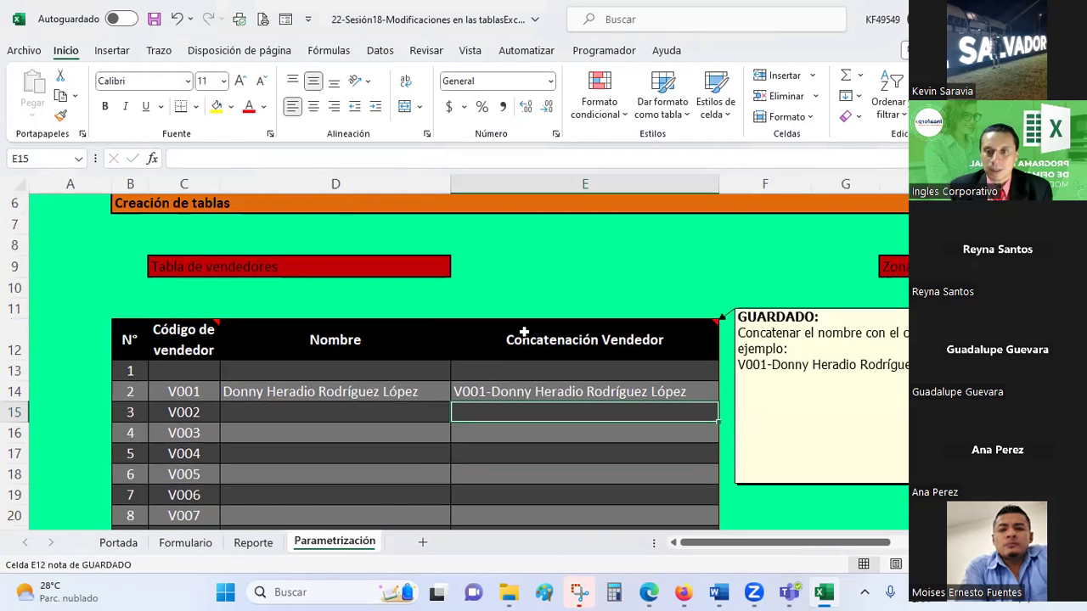
{"action": "left_click", "coordinate": [524, 332]}
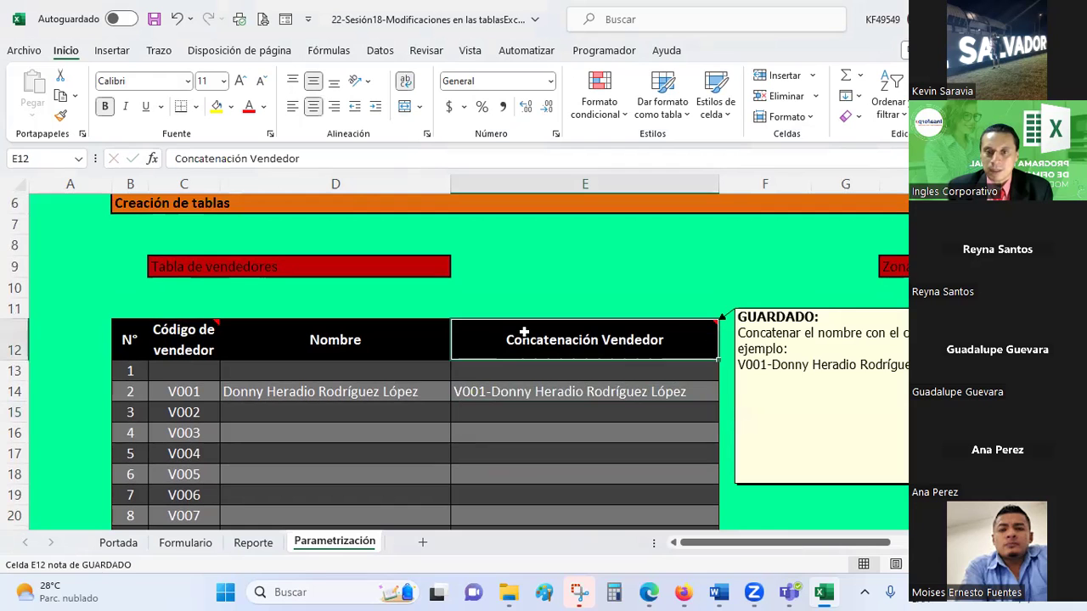
{"action": "scroll", "coordinate": [524, 332], "scroll_direction": "down", "scroll_amount": 1}
{"action": "left_click", "coordinate": [521, 353]}
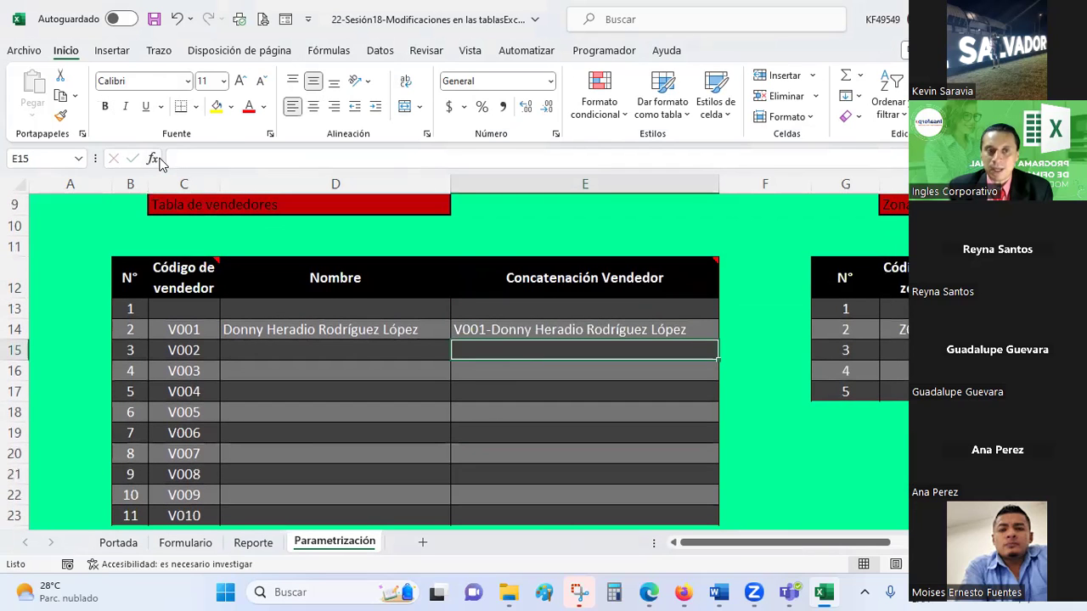
Insert CONCATENAR in E15 with first argument TEXTO(C15;"V-000"), correcting C14 to C15.
{"action": "left_click", "coordinate": [153, 159]}
{"action": "double_click", "coordinate": [512, 248]}
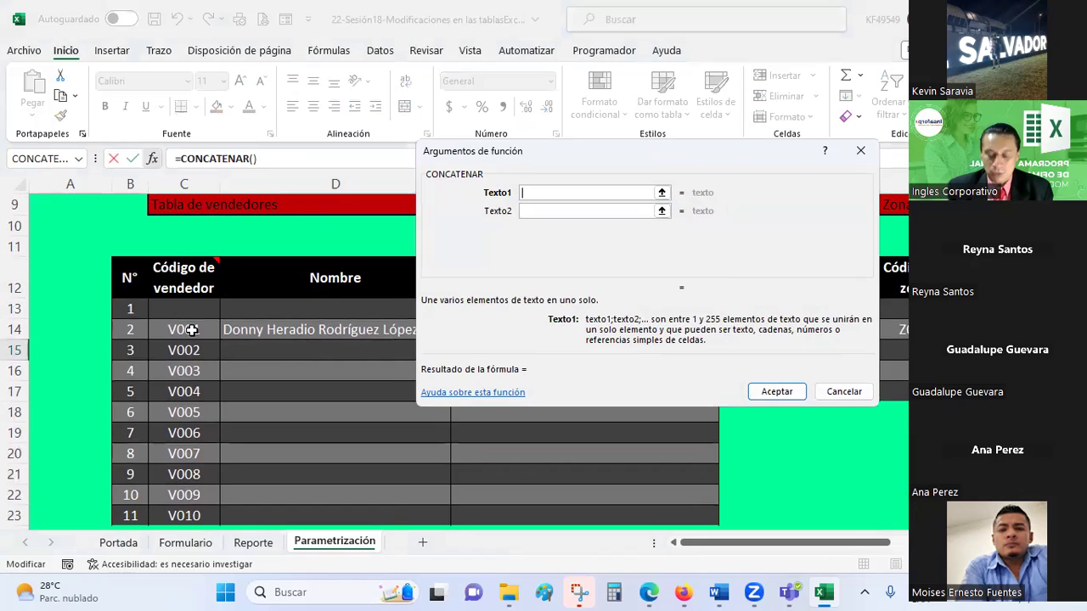
{"action": "type", "text": "TEXTO("}
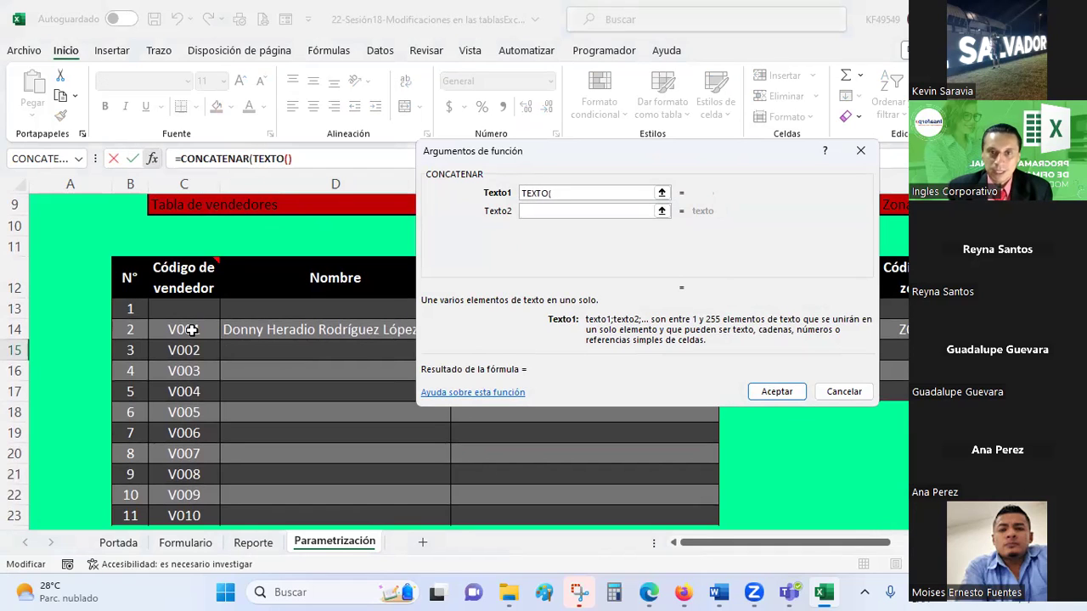
{"action": "left_click", "coordinate": [191, 329]}
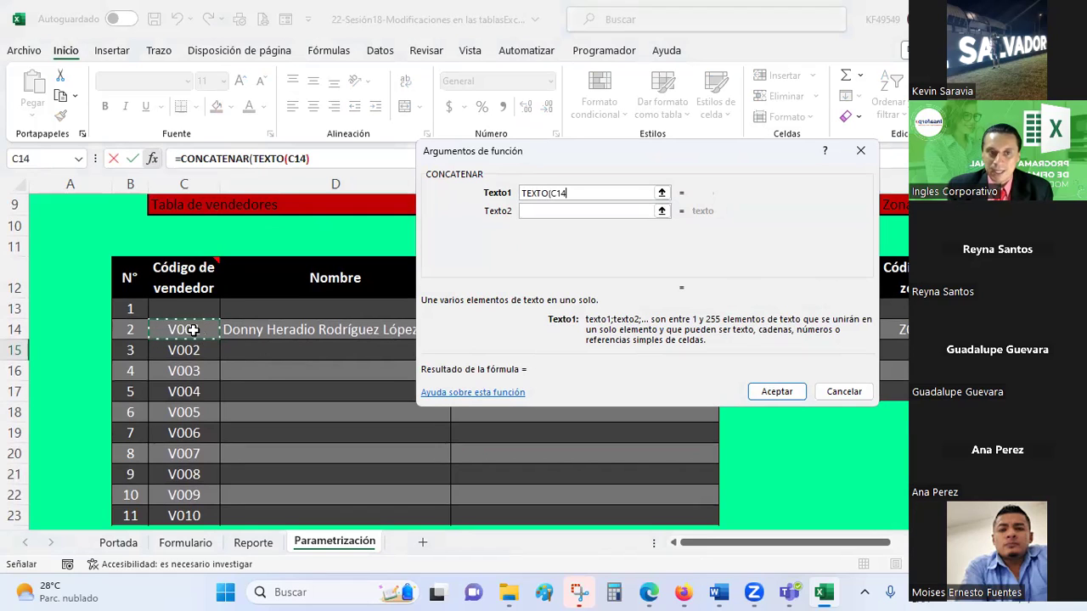
{"action": "type", "text": ";\"v-"}
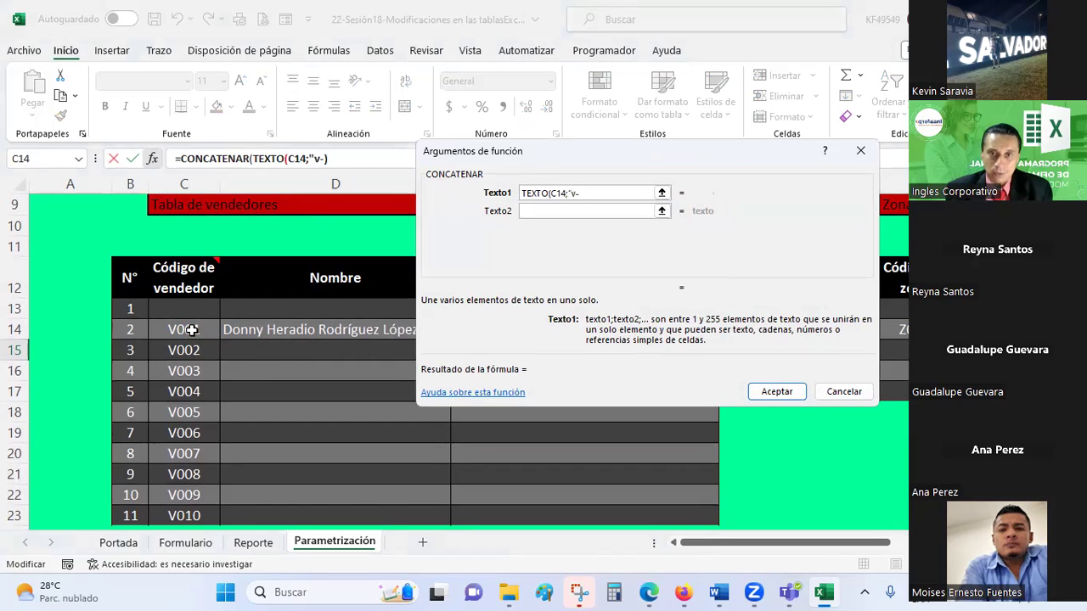
{"action": "type", "text": "000\")"}
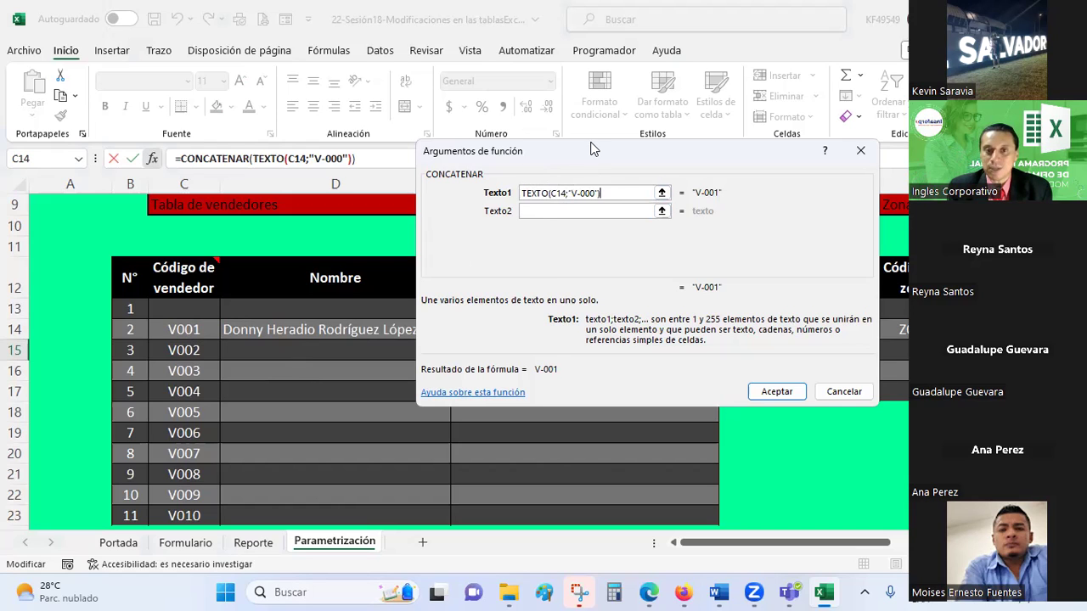
{"action": "left_click_drag", "start_coordinate": [645, 337], "coordinate": [675, 438]}
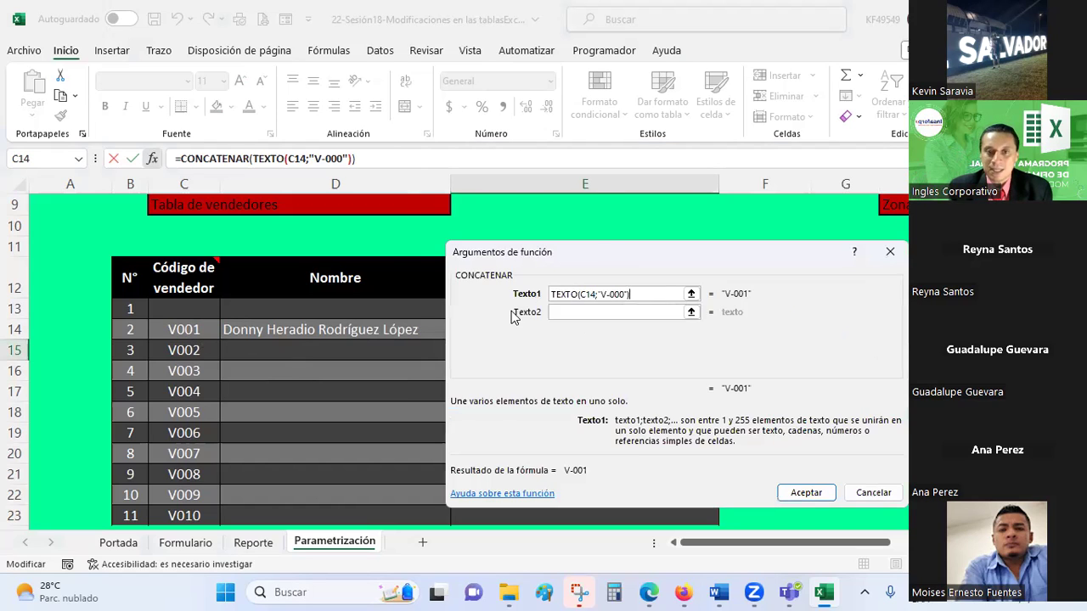
{"action": "left_click", "coordinate": [592, 298]}
{"action": "key", "text": "BackSpace"}
{"action": "type", "text": "5"}
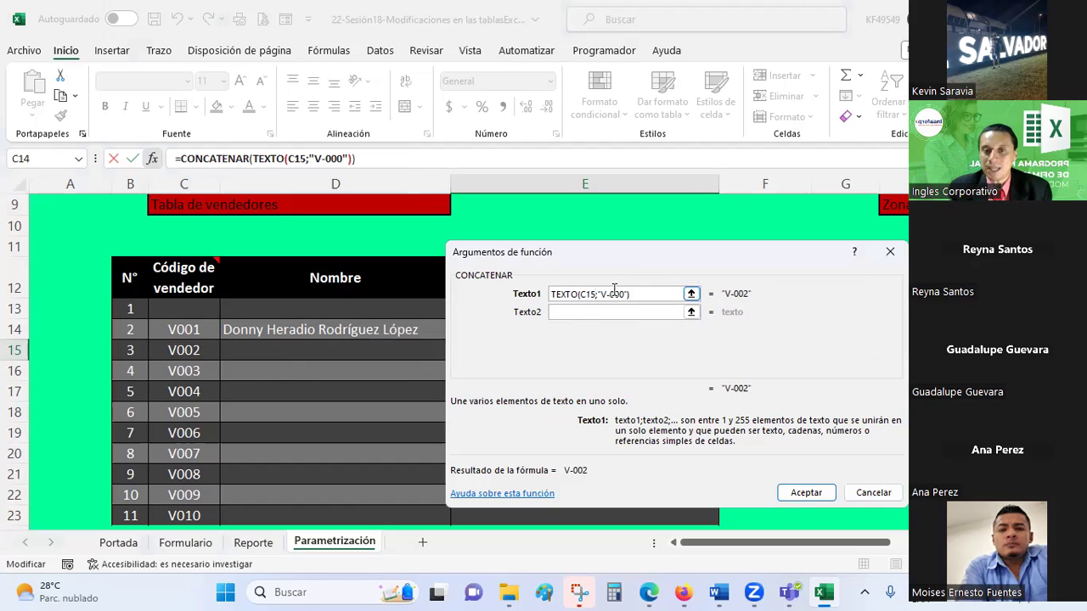
Add "-" and D15 as the second and third CONCATENAR arguments and confirm the E15 formula.
{"action": "left_click", "coordinate": [600, 311]}
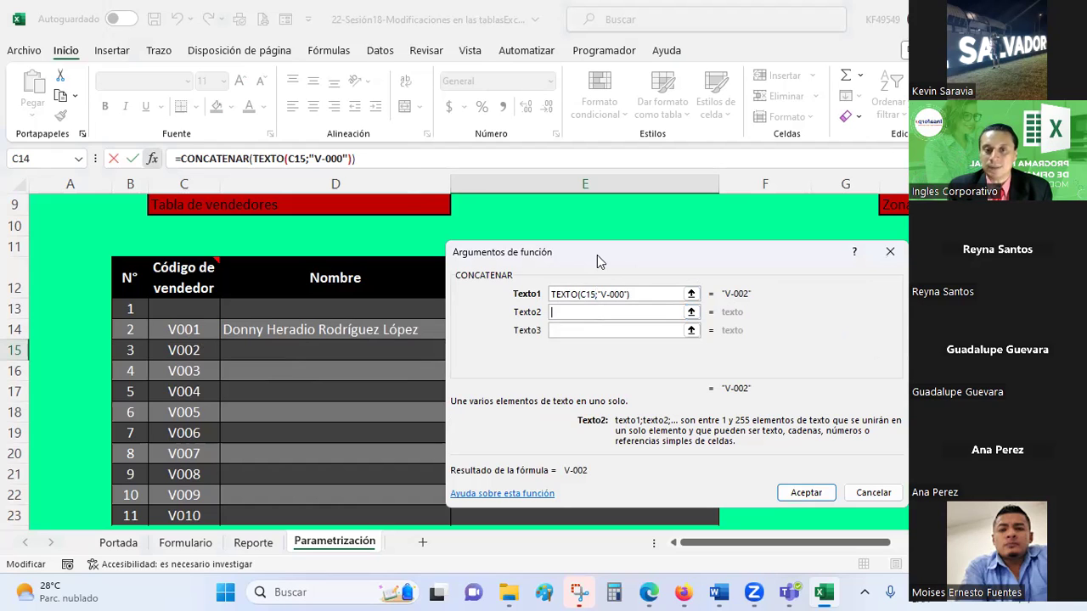
{"action": "left_click_drag", "start_coordinate": [597, 254], "coordinate": [799, 249]}
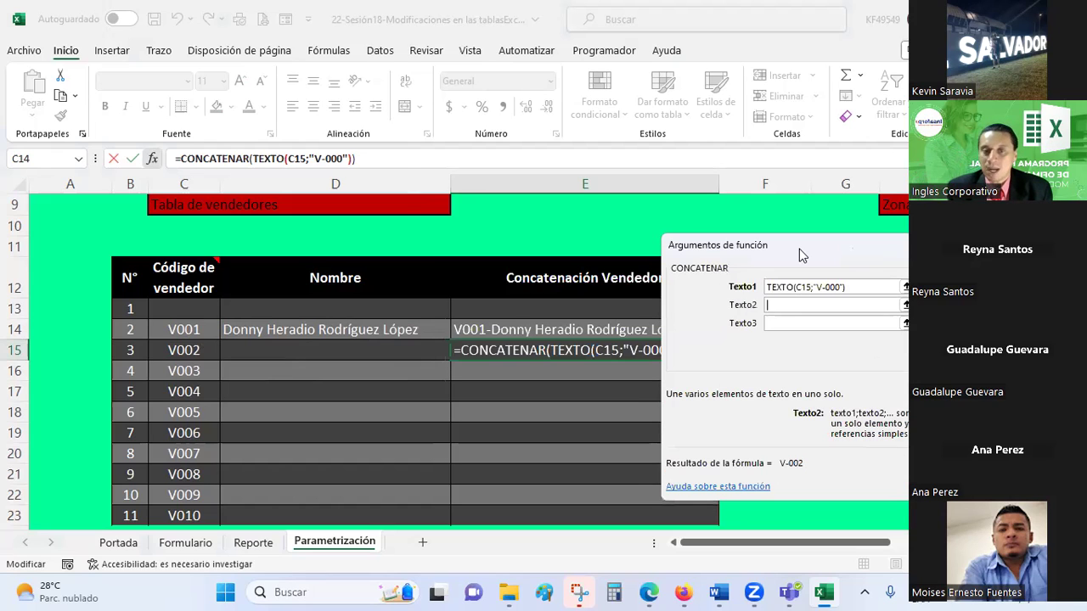
{"action": "type", "text": "\""}
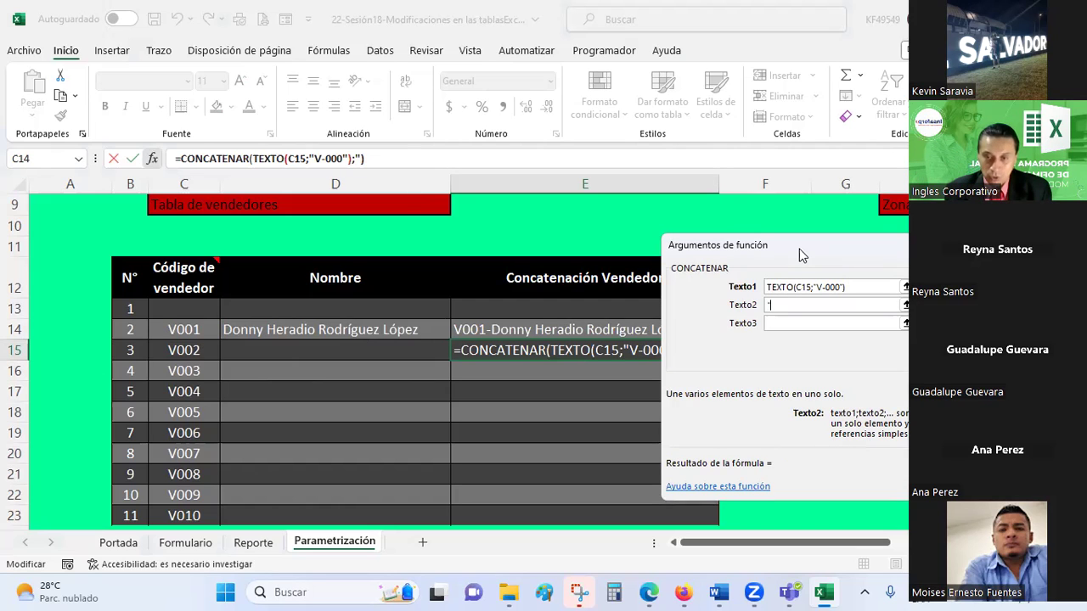
{"action": "type", "text": "-"}
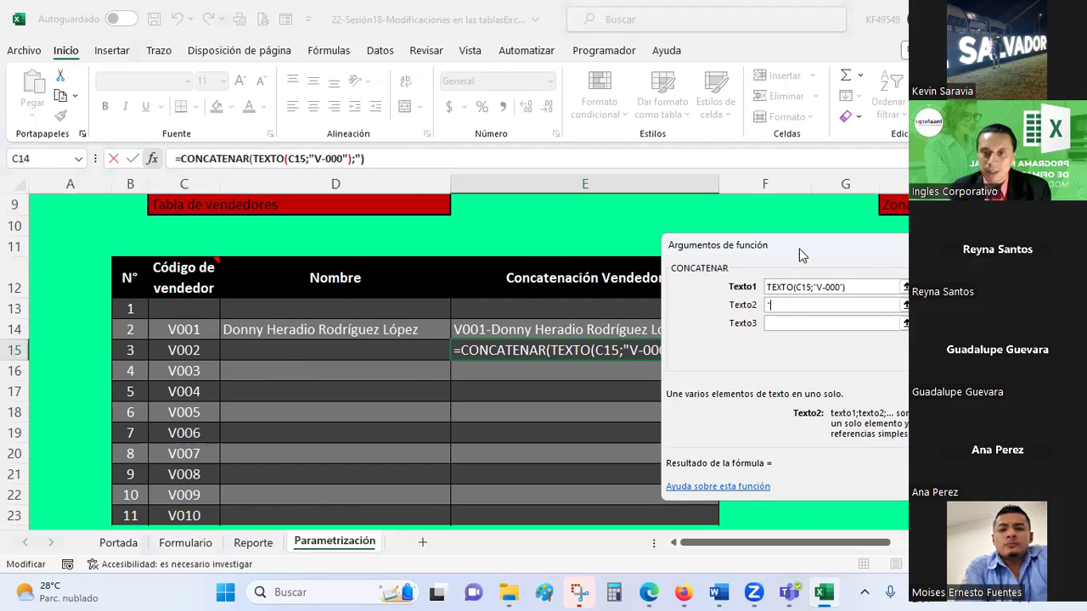
{"action": "type", "text": "\""}
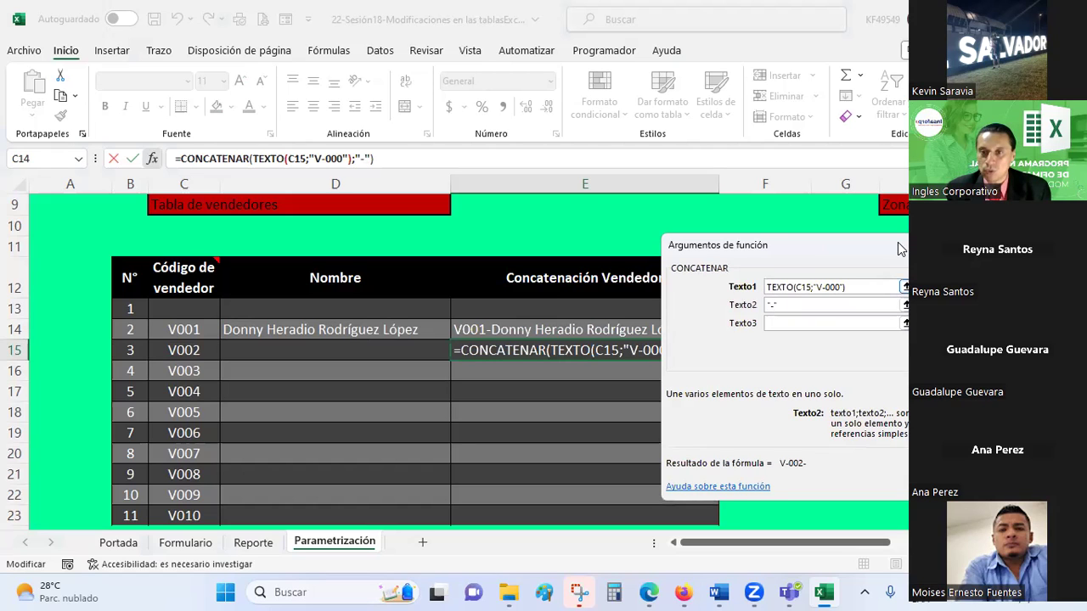
{"action": "left_click_drag", "start_coordinate": [784, 244], "coordinate": [212, 158]}
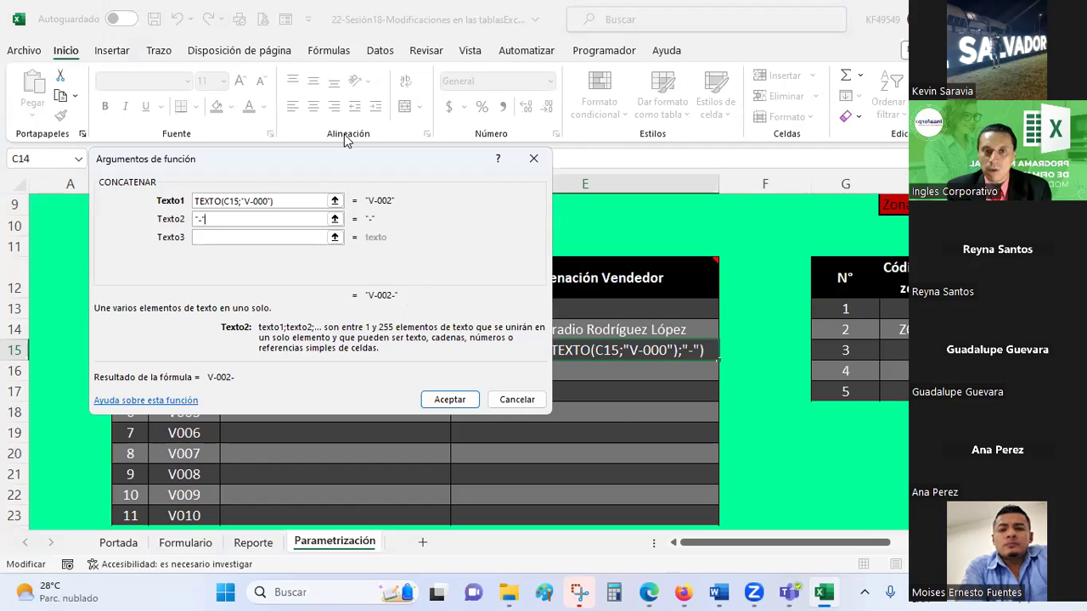
{"action": "left_click_drag", "start_coordinate": [331, 156], "coordinate": [422, 15]}
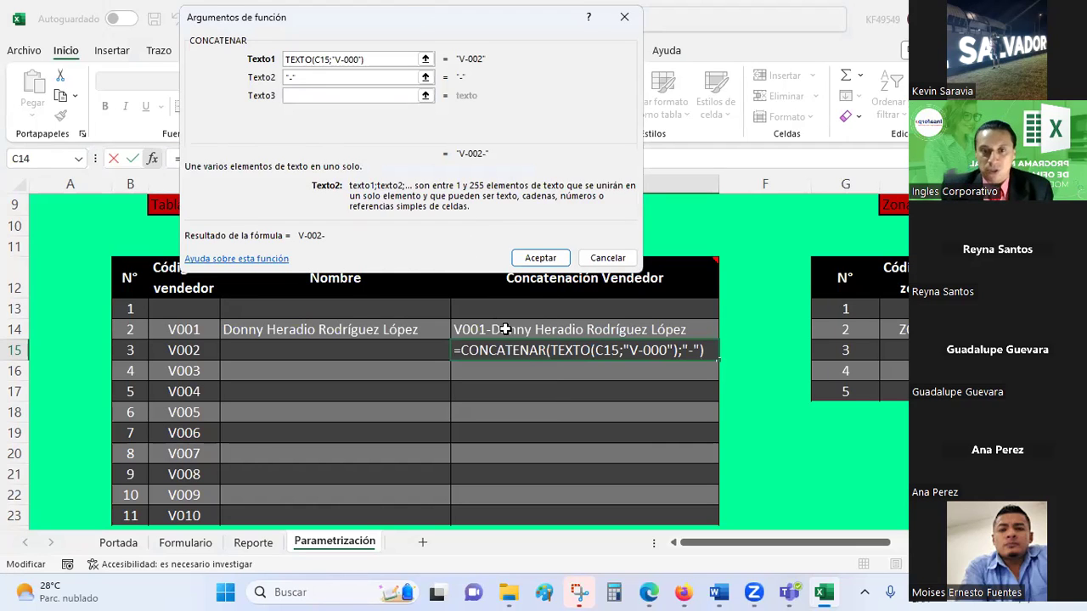
{"action": "left_click", "coordinate": [301, 95]}
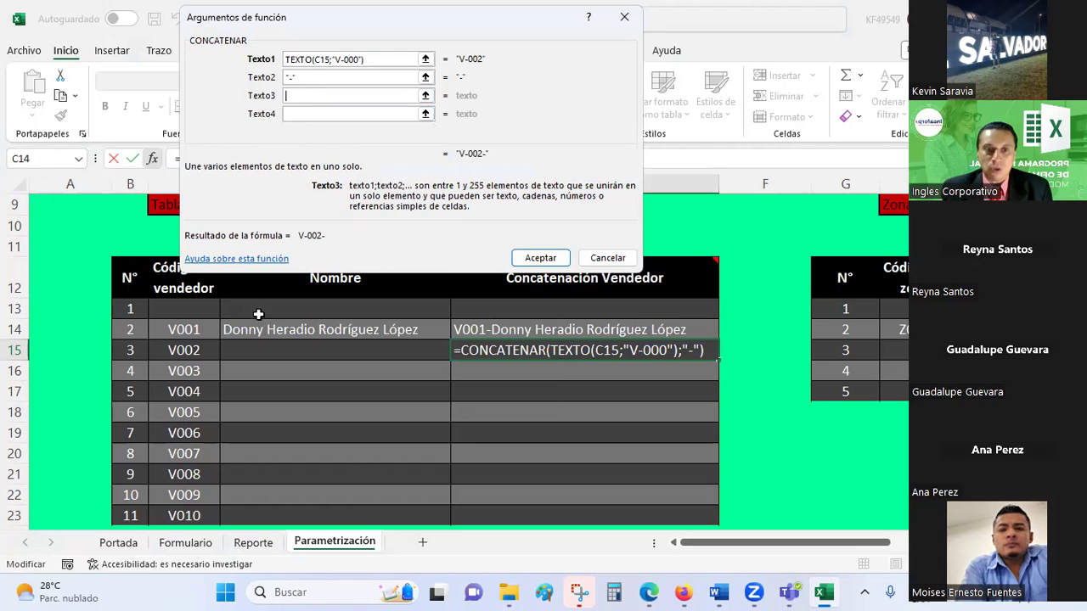
{"action": "left_click", "coordinate": [247, 348]}
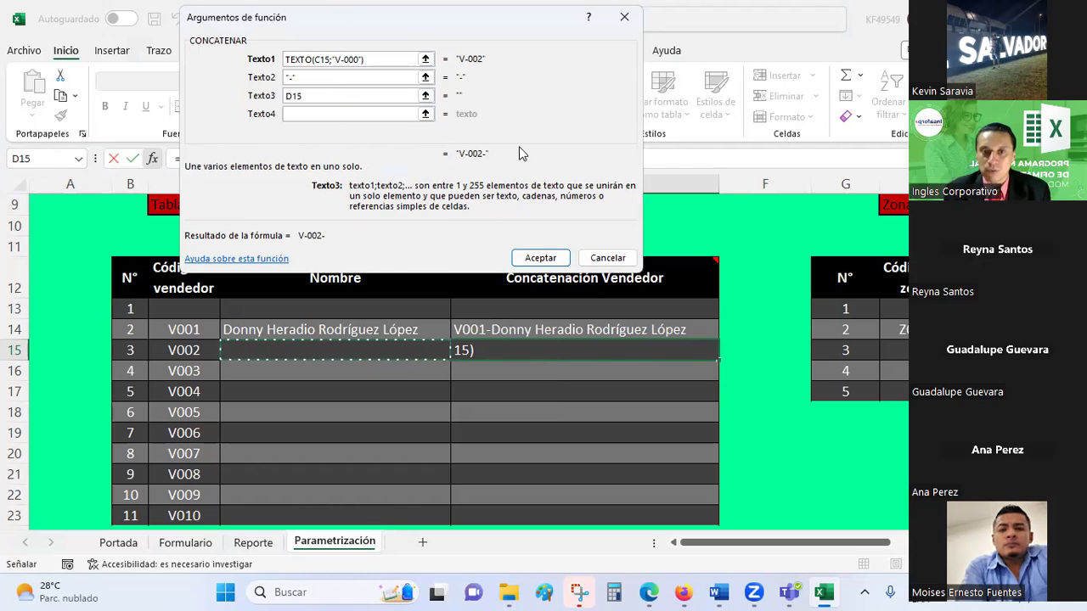
{"action": "left_click", "coordinate": [549, 262]}
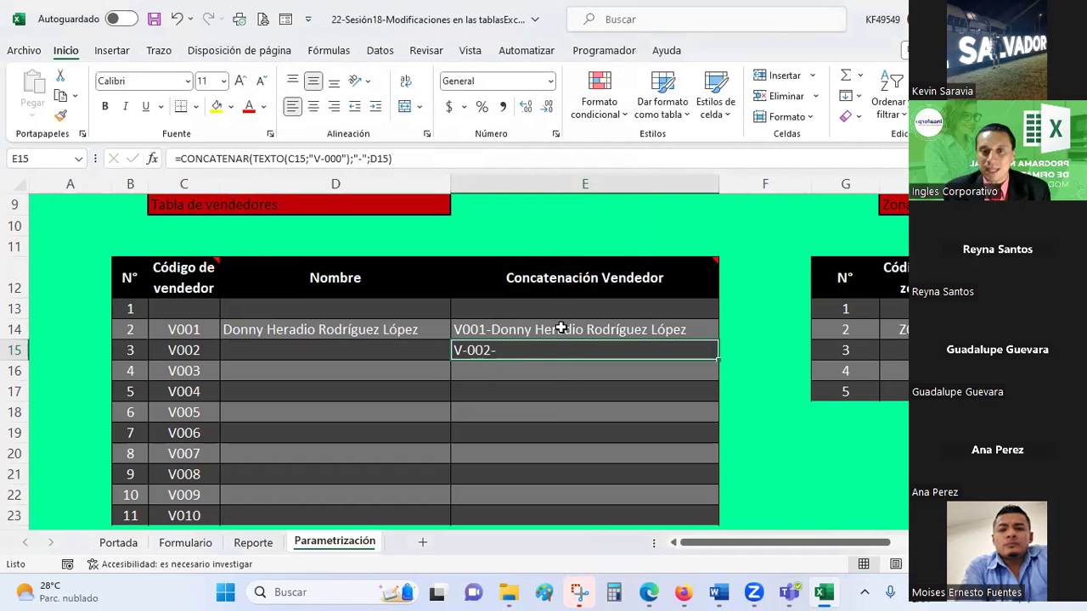
Copy five participant names from the Google Sheets attendance list, then Alt+Tab back to Excel.
{"action": "mouse_move", "coordinate": [551, 287]}
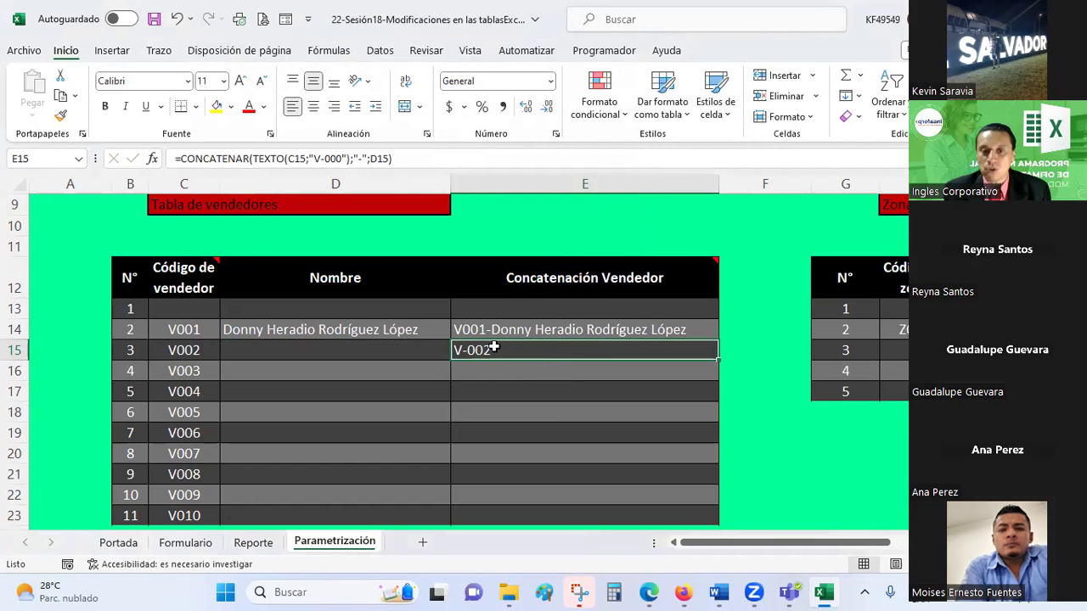
{"action": "mouse_move", "coordinate": [825, 591]}
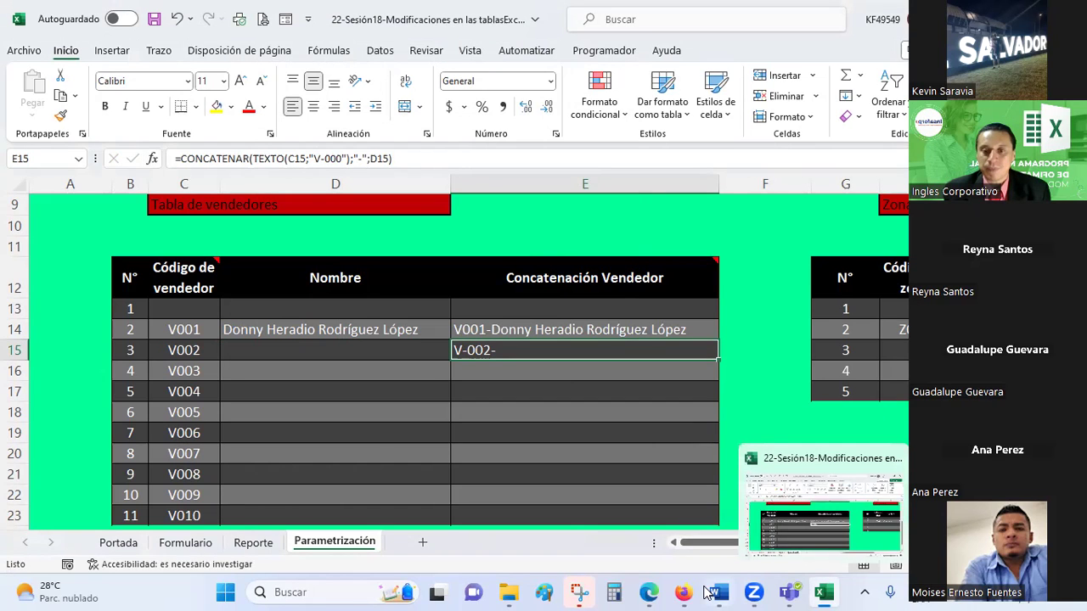
{"action": "left_click", "coordinate": [684, 592]}
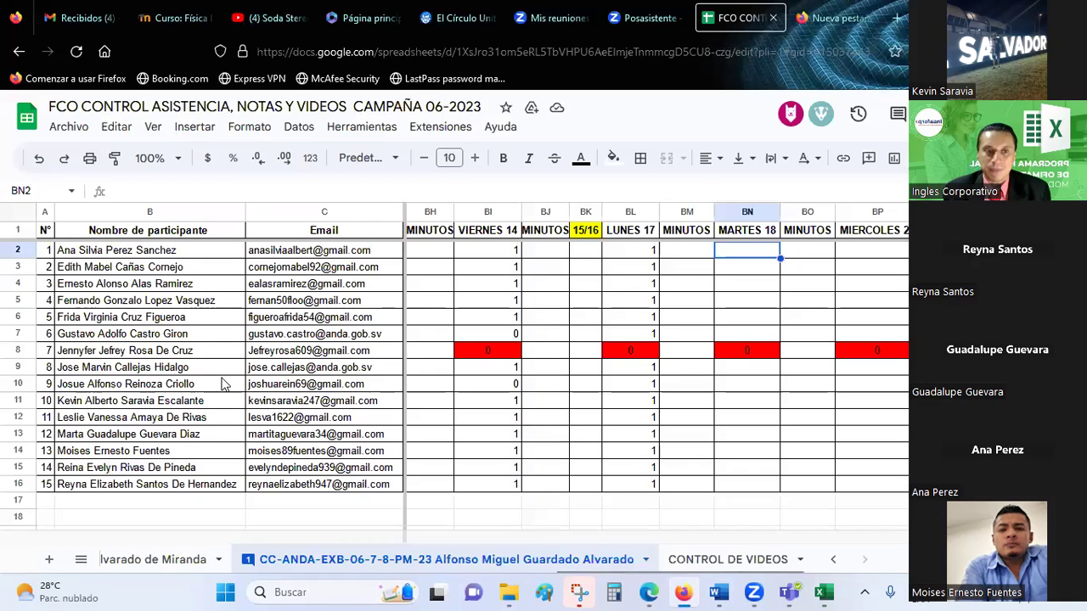
{"action": "left_click", "coordinate": [180, 385]}
{"action": "left_click", "coordinate": [149, 267]}
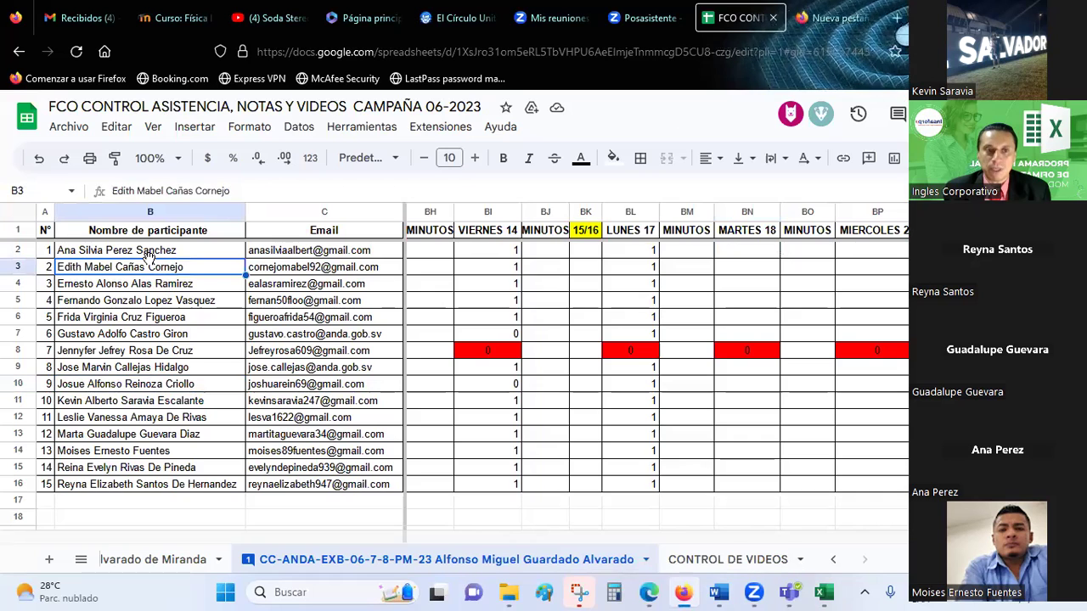
{"action": "key", "text": "shift+Down"}
{"action": "key", "text": "shift+Down"}
{"action": "key", "text": "shift+Down"}
{"action": "key", "text": "shift+Down"}
{"action": "key", "text": "shift+Down"}
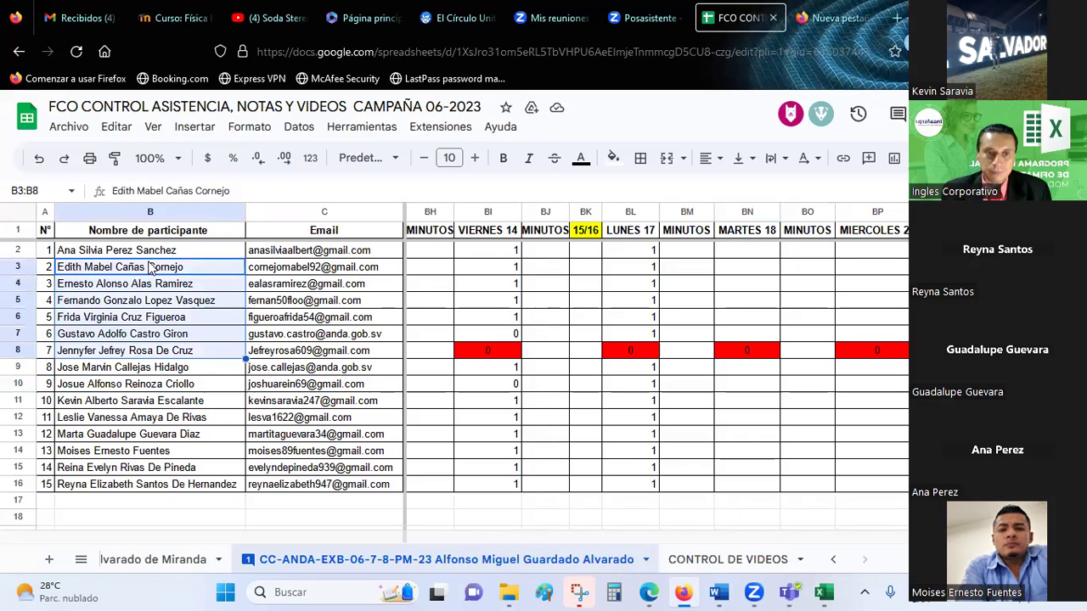
{"action": "key", "text": "shift+Down"}
{"action": "key", "text": "shift+Down"}
{"action": "key", "text": "shift+Up"}
{"action": "key", "text": "shift+Up"}
{"action": "key", "text": "shift+Up"}
{"action": "key", "text": "ctrl+c"}
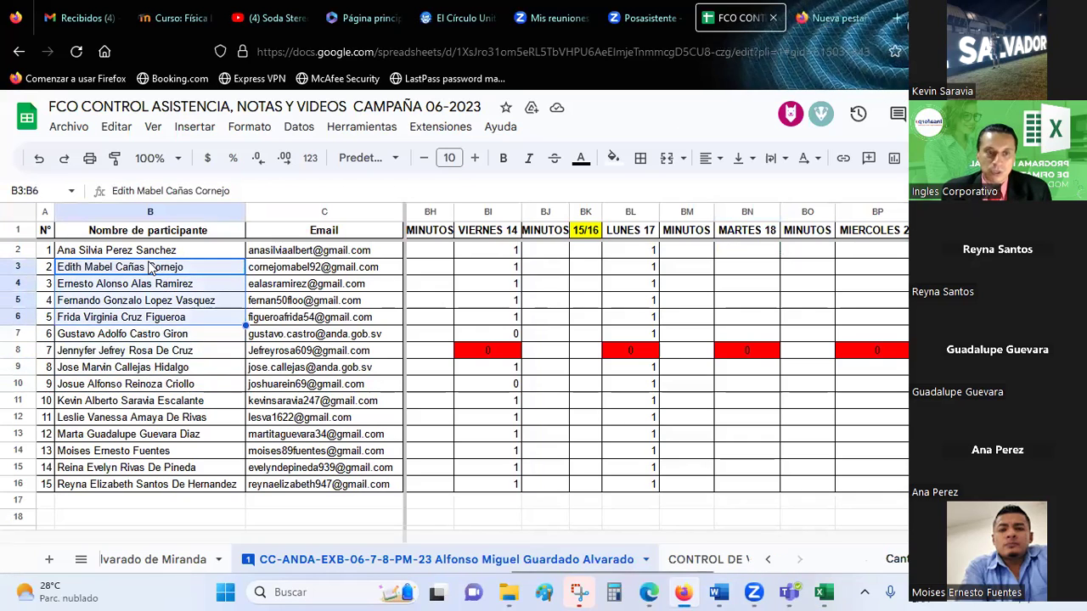
{"action": "key", "text": "alt+Tab"}
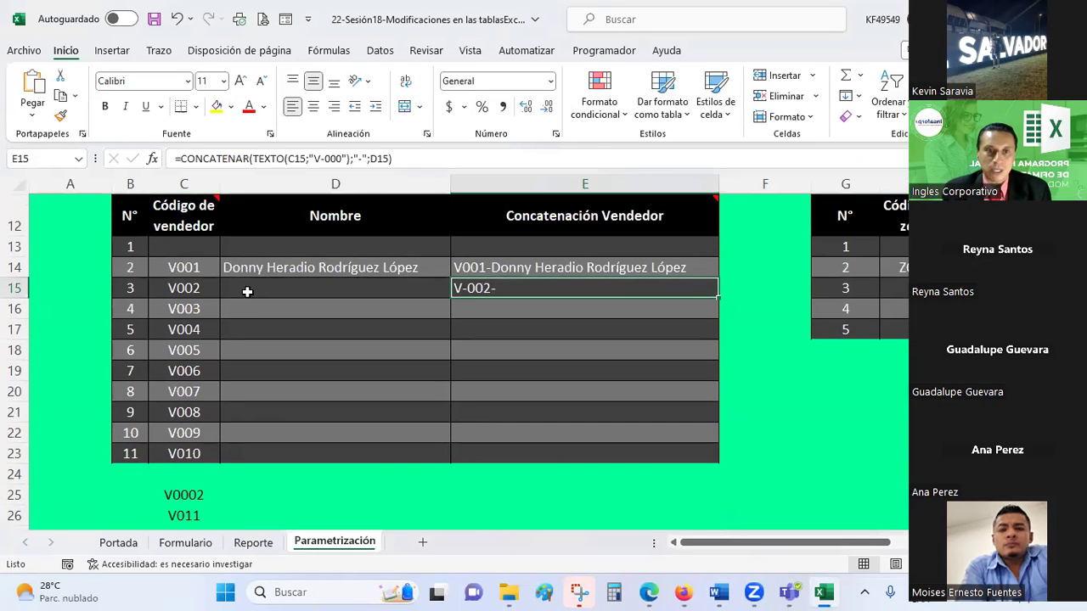
Paste the five copied vendor names into D15:D19 for codes V002–V006.
{"action": "left_click", "coordinate": [247, 291]}
{"action": "right_click", "coordinate": [247, 292]}
{"action": "key", "text": "Escape"}
{"action": "key", "text": "ctrl+v"}
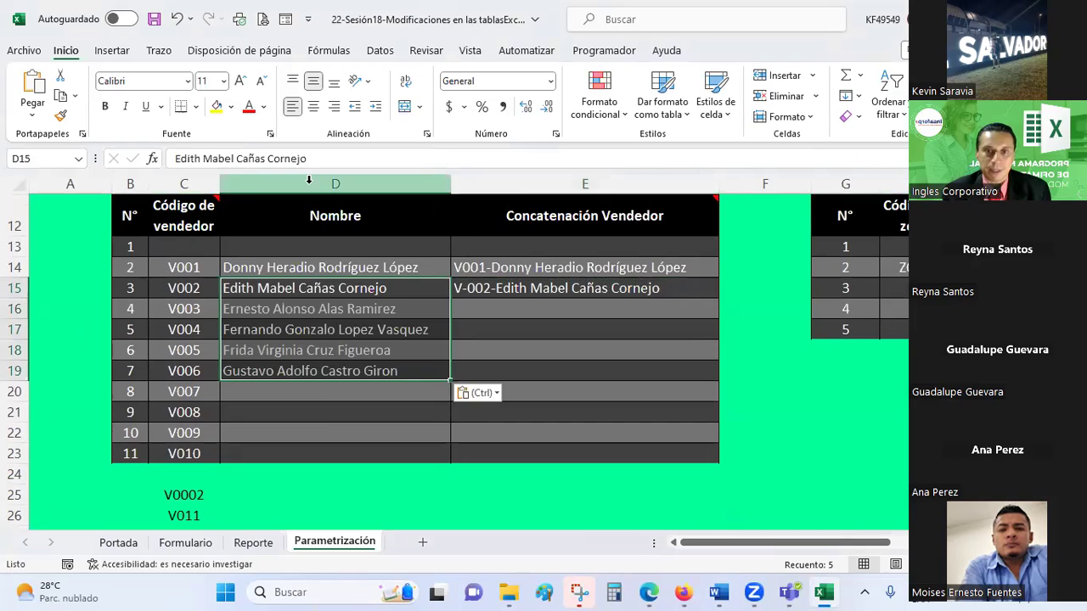
{"action": "left_click", "coordinate": [326, 412]}
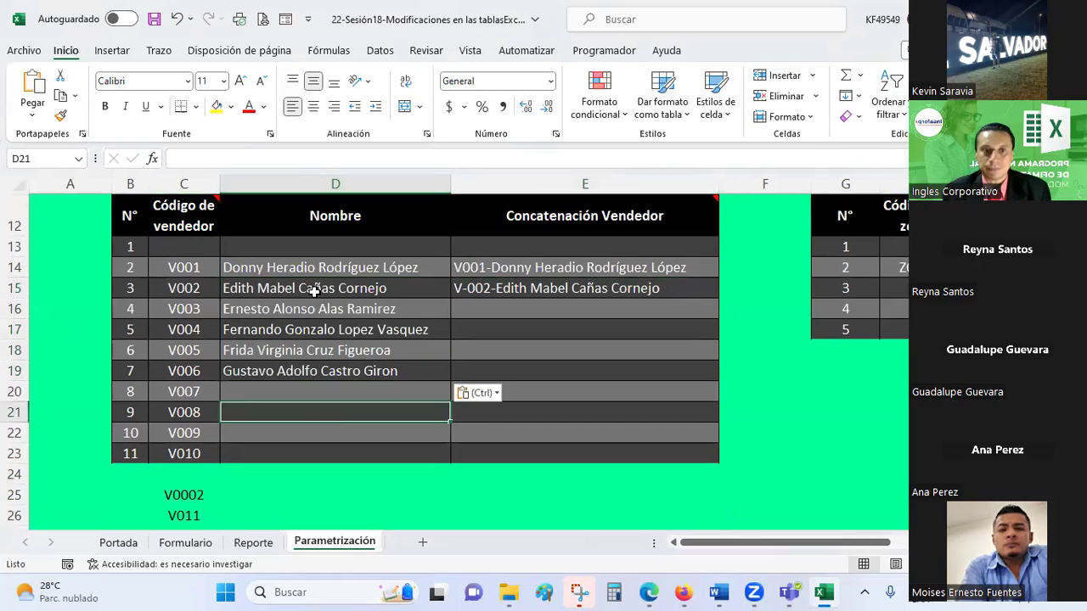
Review the pasted names and check the CONCATENAR vendor label formula in E15.
{"action": "left_click", "coordinate": [314, 291]}
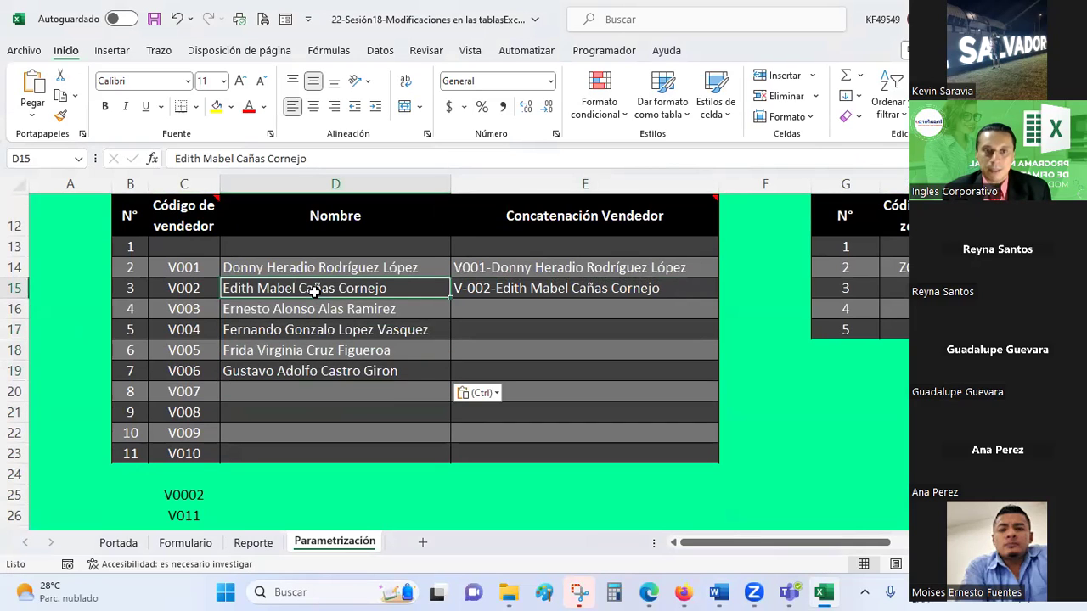
{"action": "left_click", "coordinate": [533, 289]}
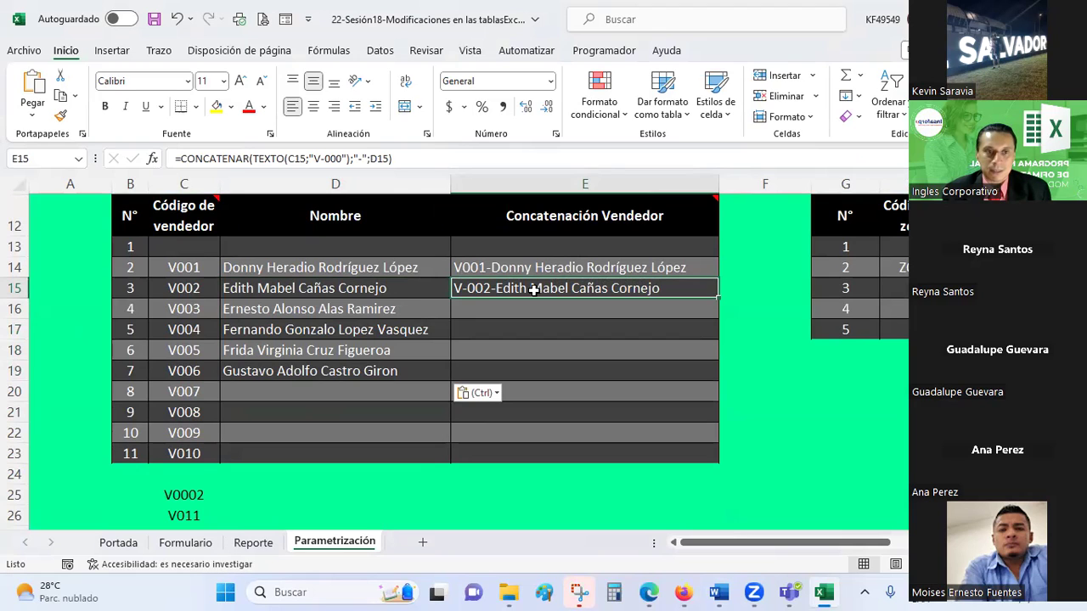
{"action": "left_click", "coordinate": [368, 290]}
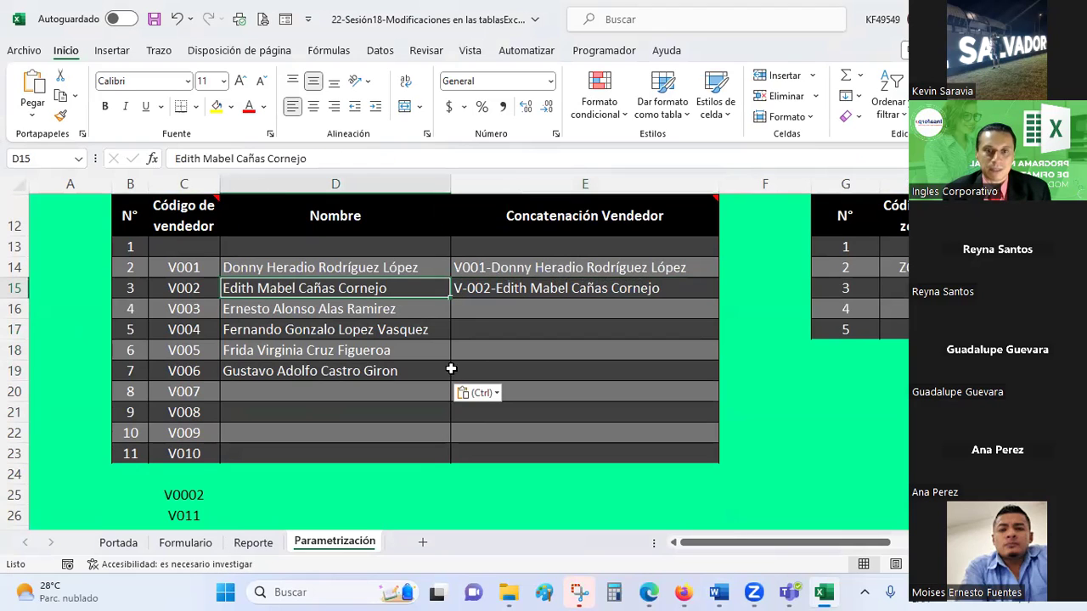
{"action": "left_click_drag", "start_coordinate": [395, 287], "coordinate": [388, 371]}
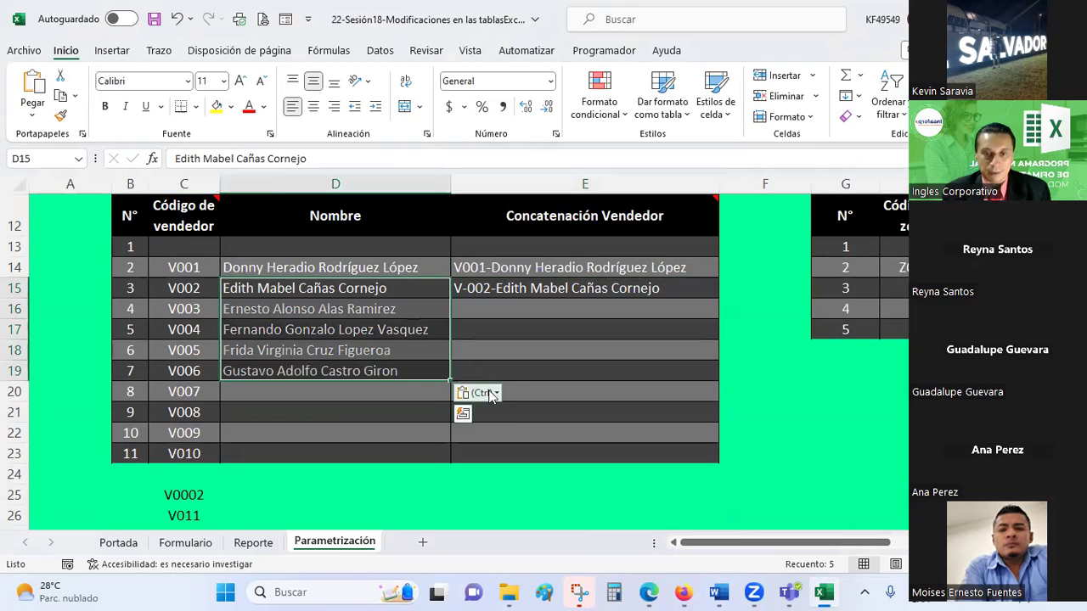
{"action": "left_click", "coordinate": [496, 393]}
{"action": "left_click", "coordinate": [491, 437]}
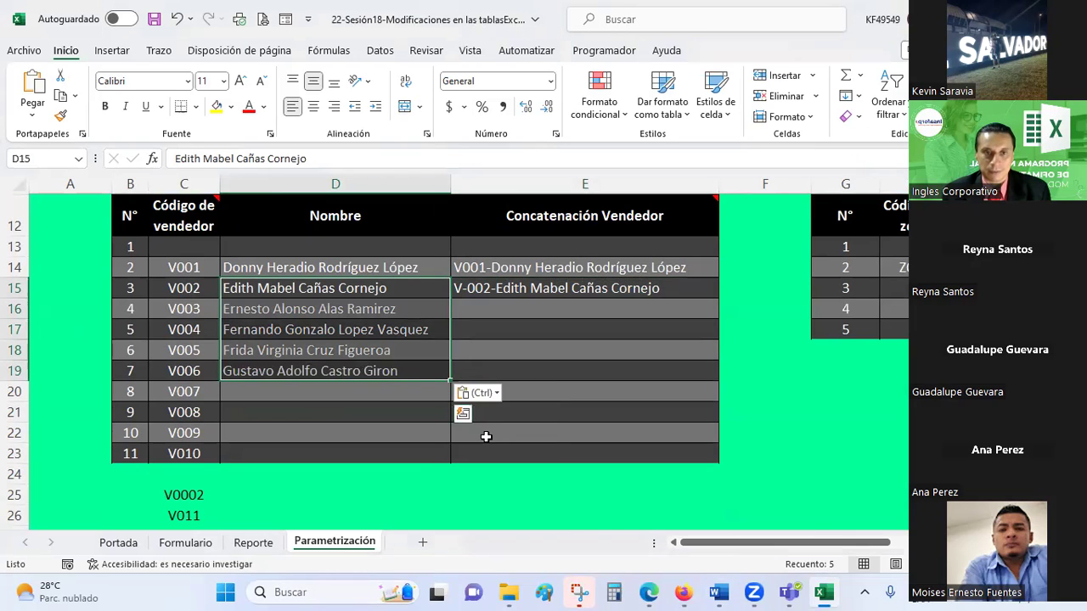
{"action": "left_click", "coordinate": [347, 293]}
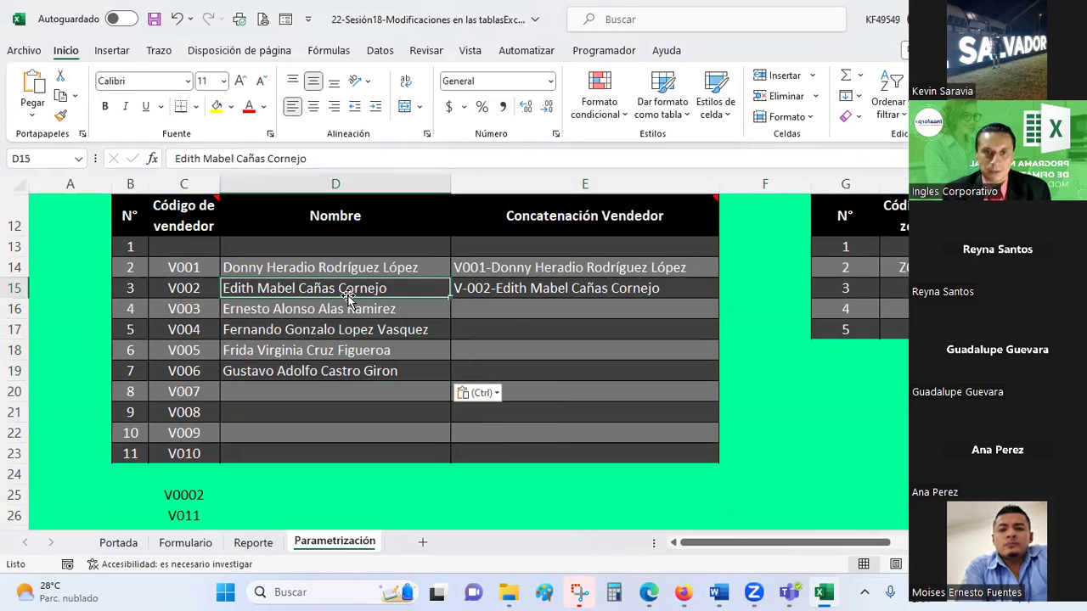
{"action": "left_click", "coordinate": [562, 287]}
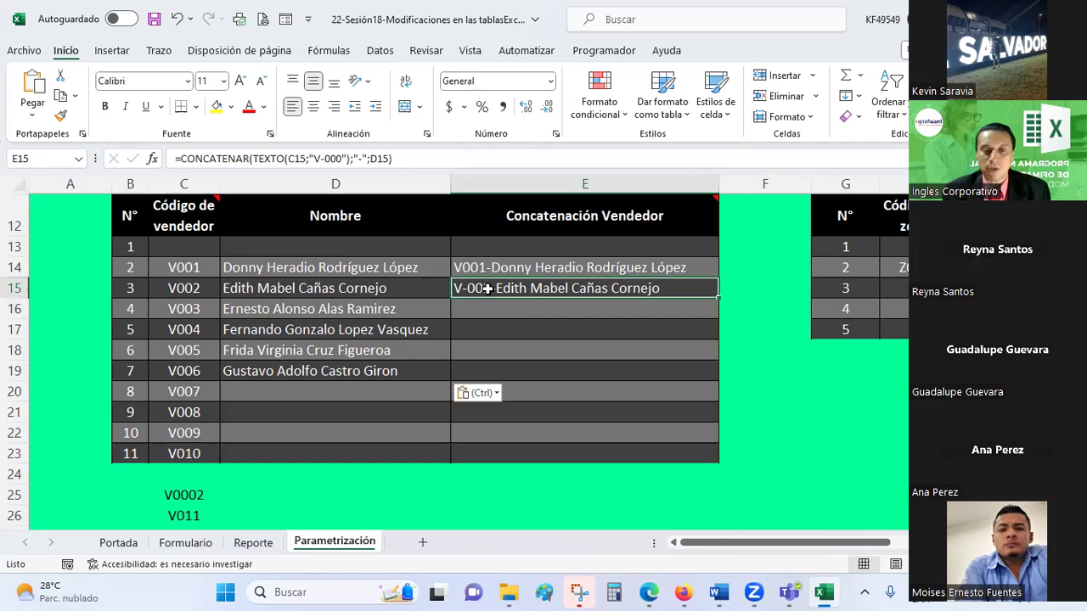
{"action": "key", "text": "alt+Tab"}
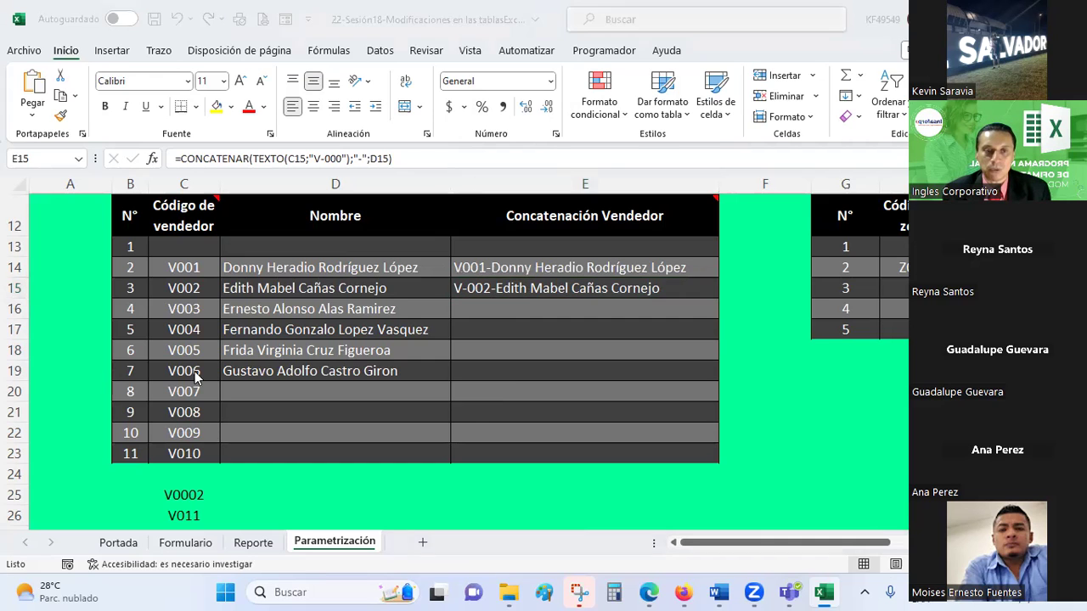
Copy participant names B9:B12 from the Google Sheets attendance list and return to Excel.
{"action": "left_click", "coordinate": [129, 353]}
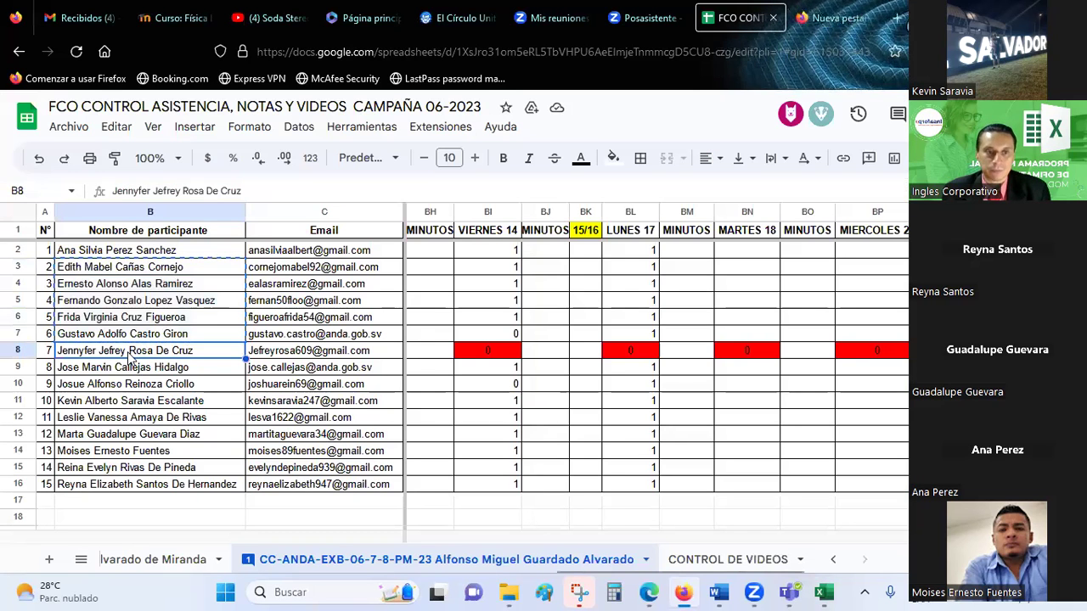
{"action": "key", "text": "Down"}
{"action": "key", "text": "shift+Down"}
{"action": "key", "text": "shift+Down"}
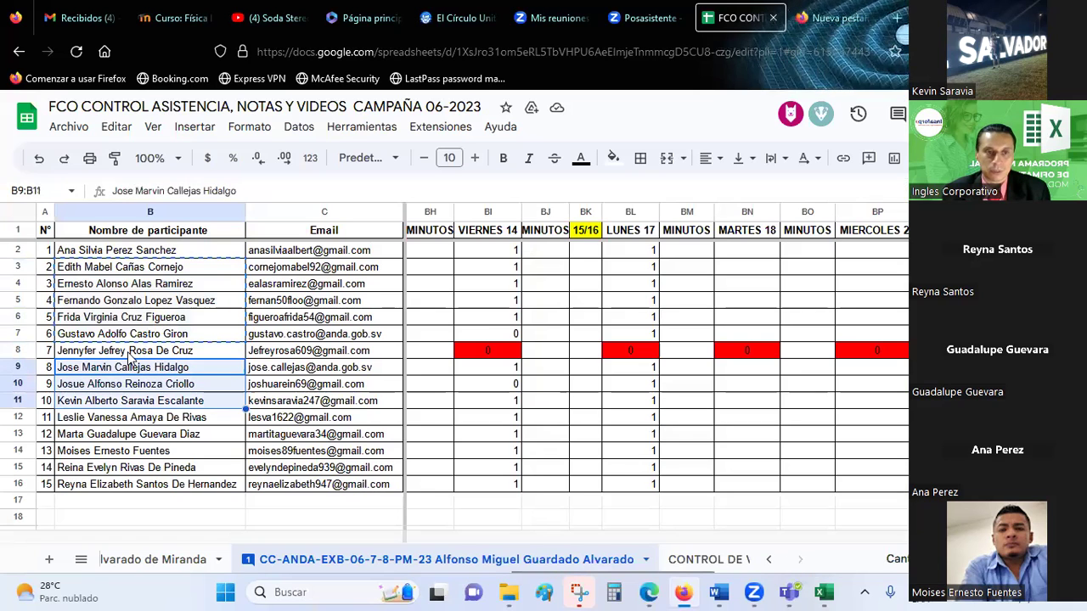
{"action": "key", "text": "shift+Down"}
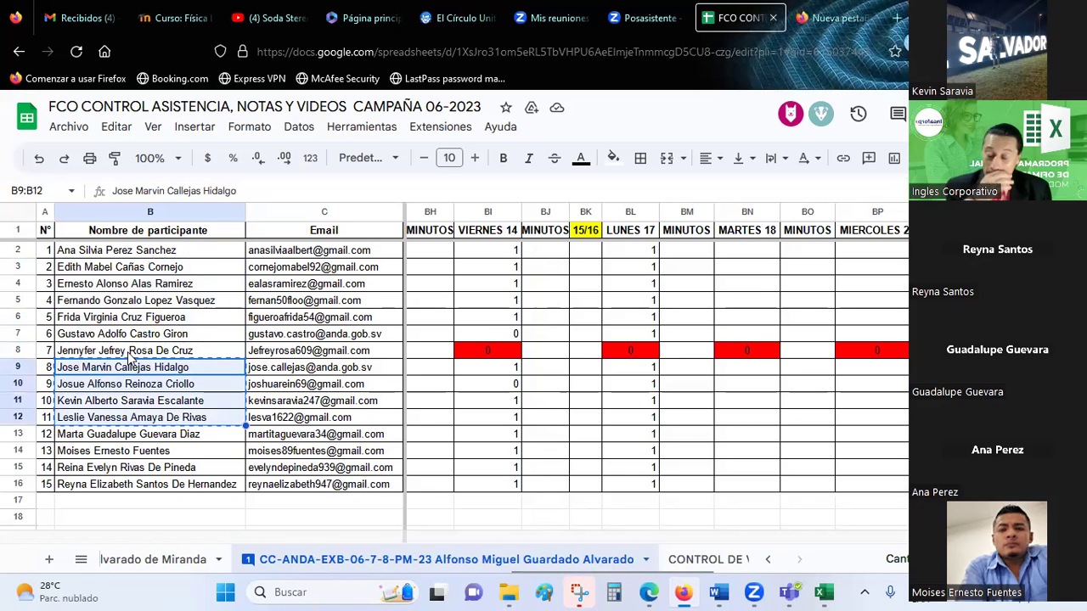
{"action": "key", "text": "alt+Tab"}
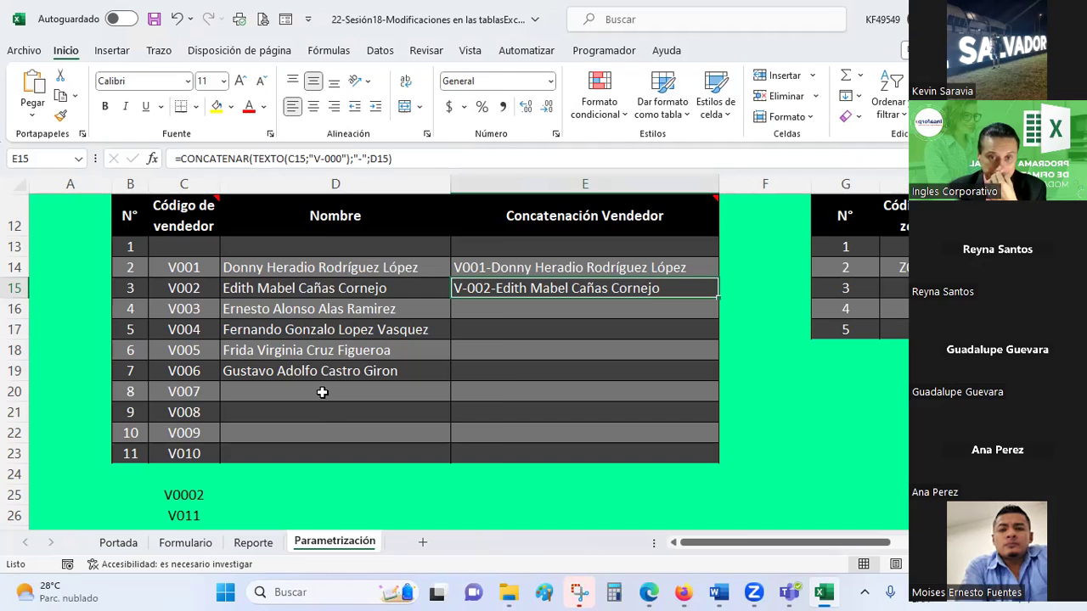
{"action": "right_click", "coordinate": [325, 395]}
Paste the last four vendor names into D20:D23 and select the full name list.
{"action": "left_click", "coordinate": [386, 182]}
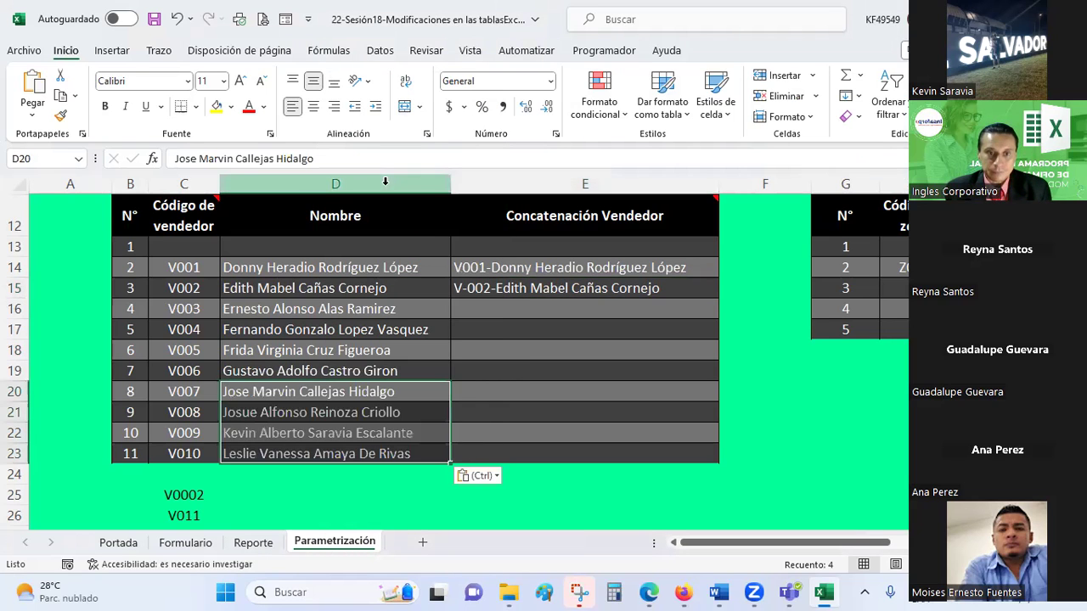
{"action": "left_click", "coordinate": [386, 353]}
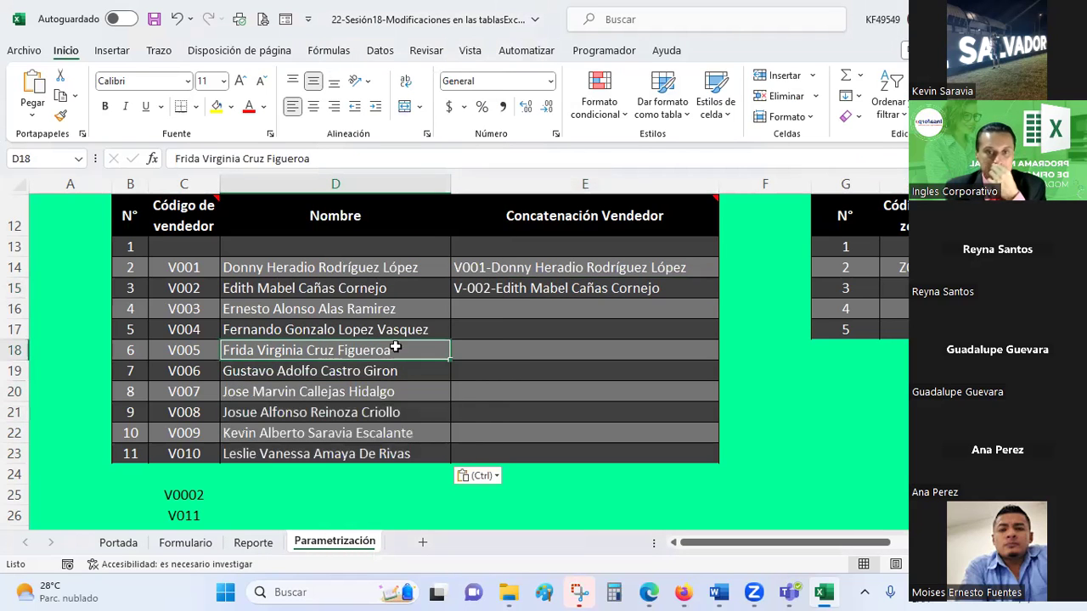
{"action": "left_click", "coordinate": [382, 311]}
{"action": "left_click_drag", "start_coordinate": [378, 270], "coordinate": [376, 447]}
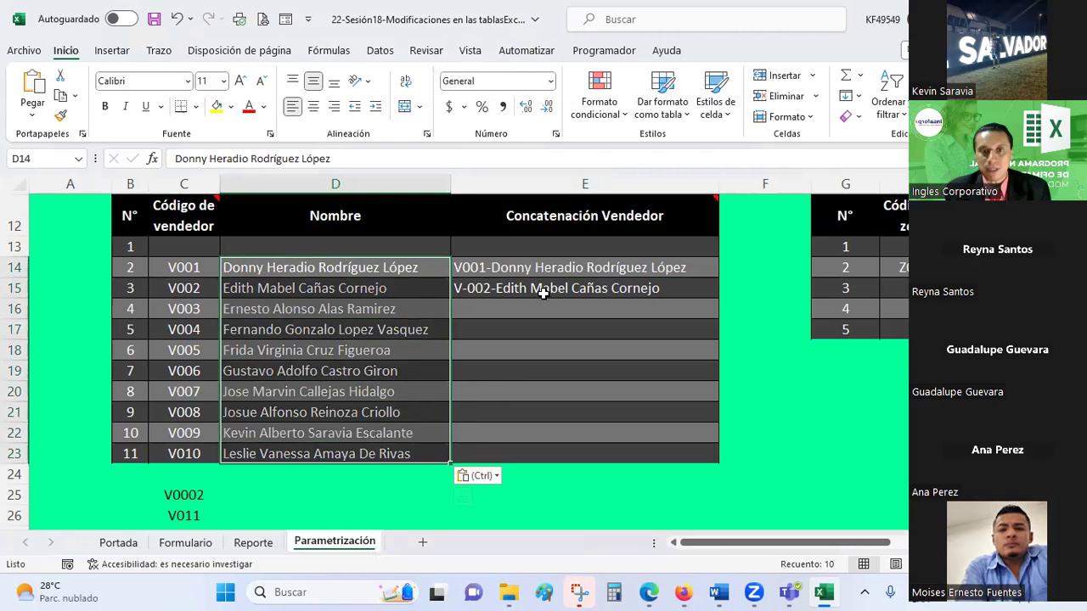
Copy the E15 label formula into E16:E23 to create labels V-002 through V-010.
{"action": "left_click", "coordinate": [541, 291]}
{"action": "key", "text": "ctrl+c"}
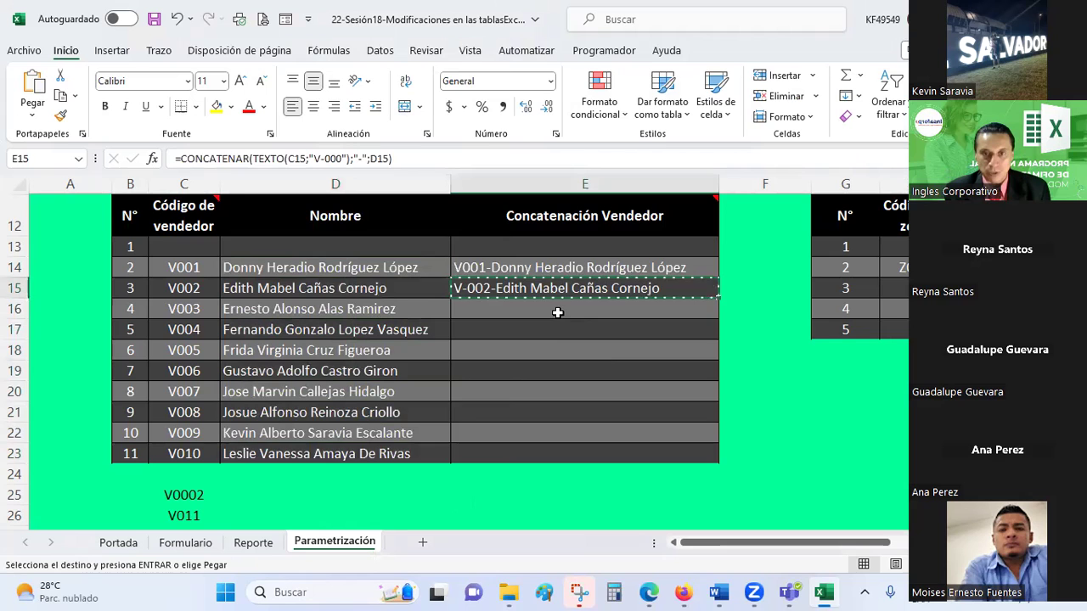
{"action": "left_click_drag", "start_coordinate": [556, 310], "coordinate": [525, 447]}
{"action": "right_click", "coordinate": [531, 431]}
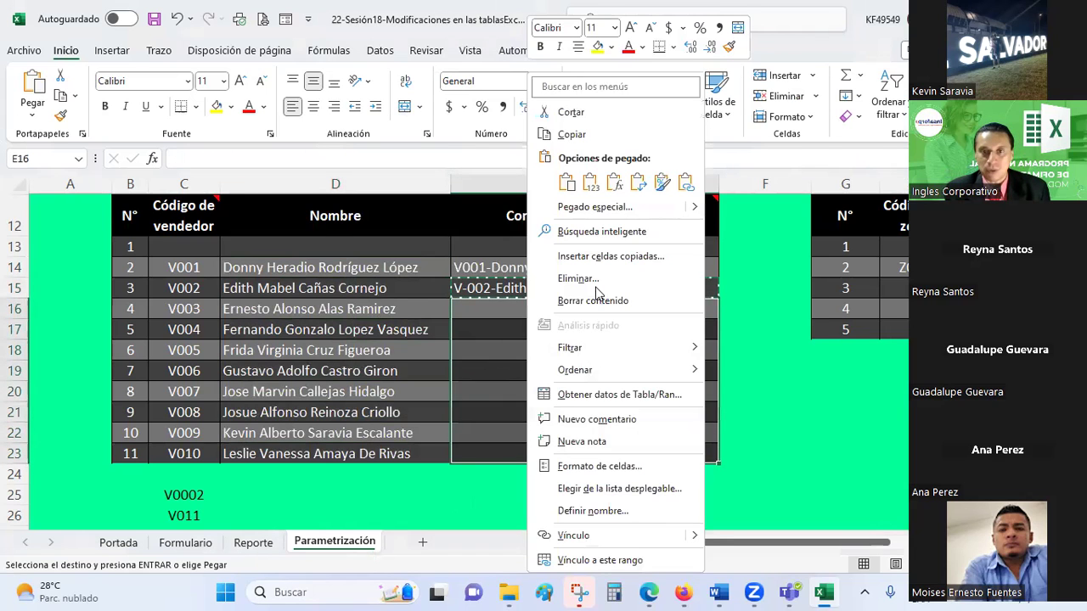
{"action": "left_click", "coordinate": [617, 177]}
Check the copied label formulas in cells E16 through E22.
{"action": "left_click", "coordinate": [548, 309]}
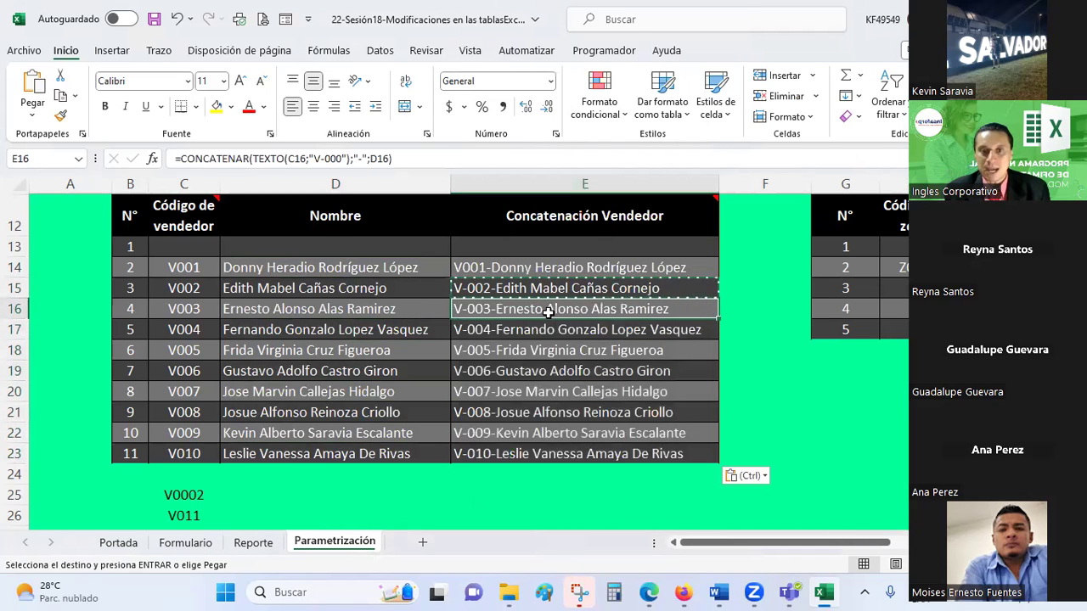
{"action": "left_click", "coordinate": [553, 327]}
{"action": "left_click", "coordinate": [522, 351]}
{"action": "left_click", "coordinate": [522, 374]}
{"action": "left_click", "coordinate": [526, 396]}
{"action": "left_click", "coordinate": [522, 419]}
{"action": "left_click", "coordinate": [506, 433]}
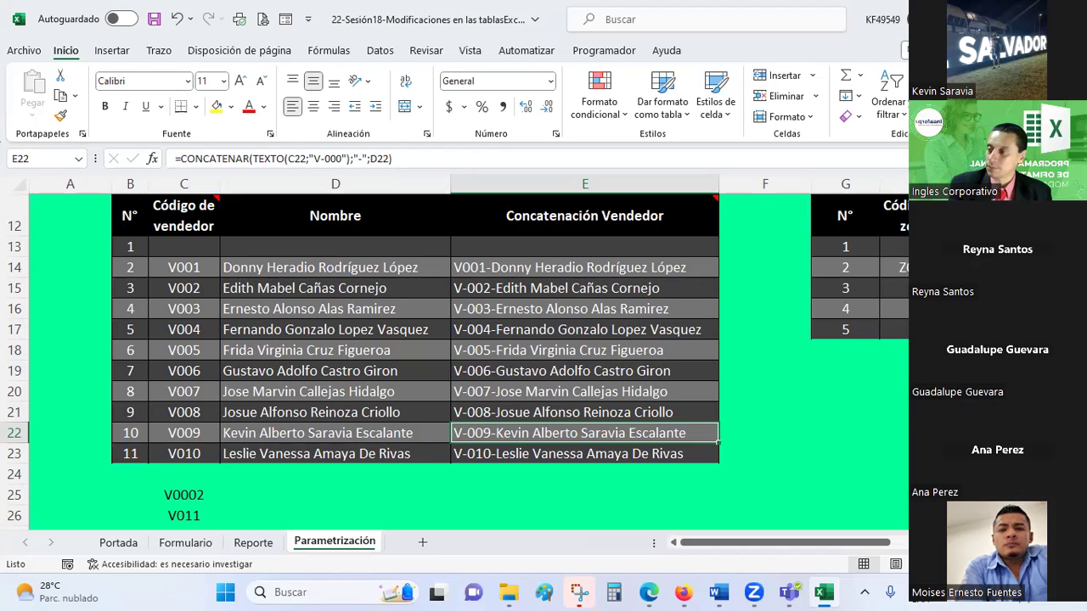
{"action": "key", "text": "alt+Tab"}
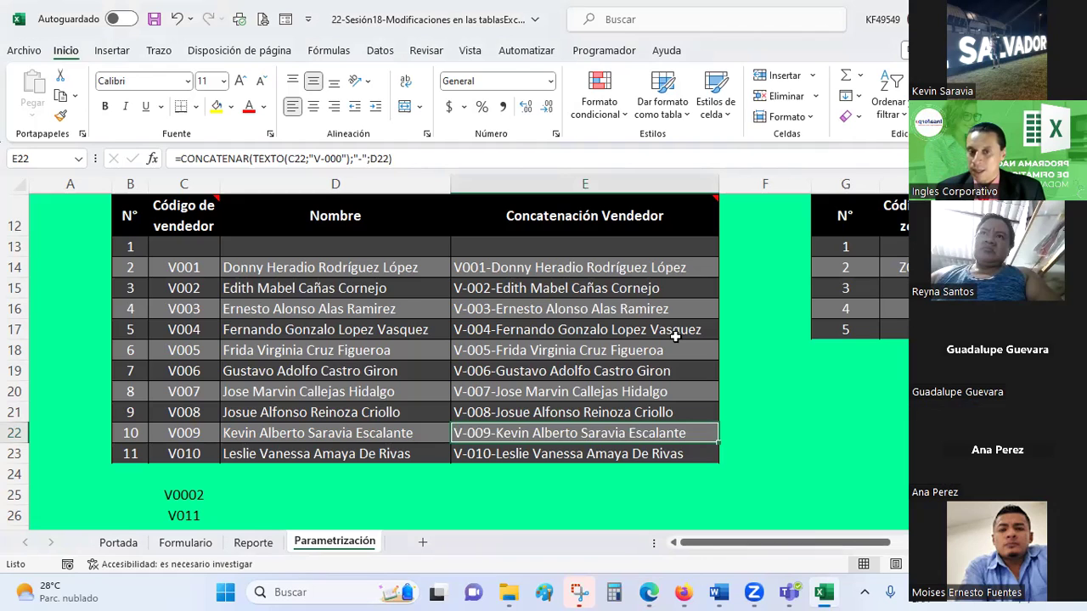
{"action": "left_click", "coordinate": [672, 337]}
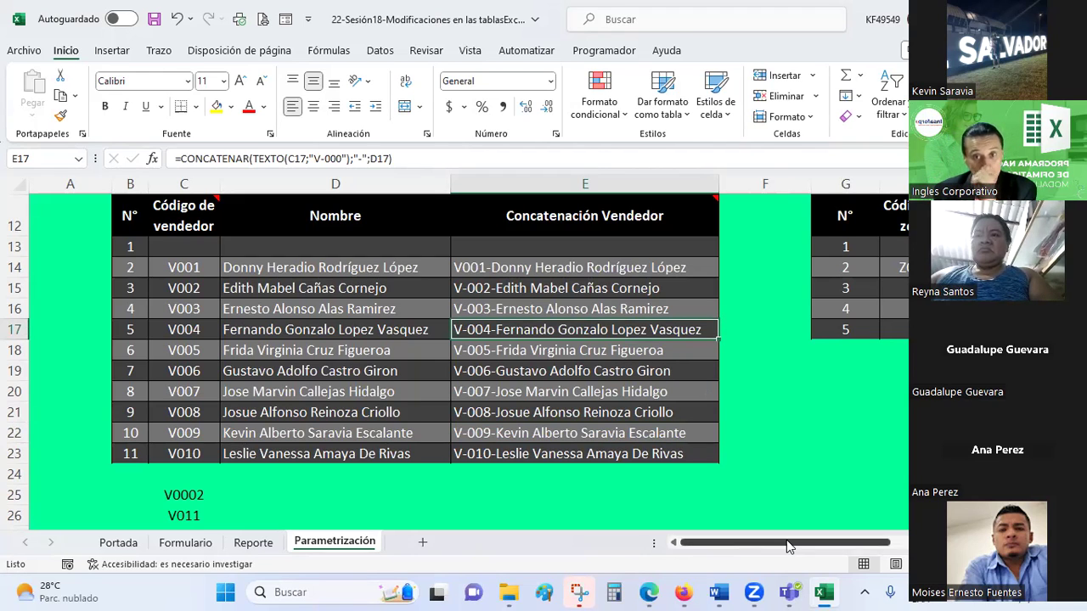
{"action": "left_click", "coordinate": [569, 270]}
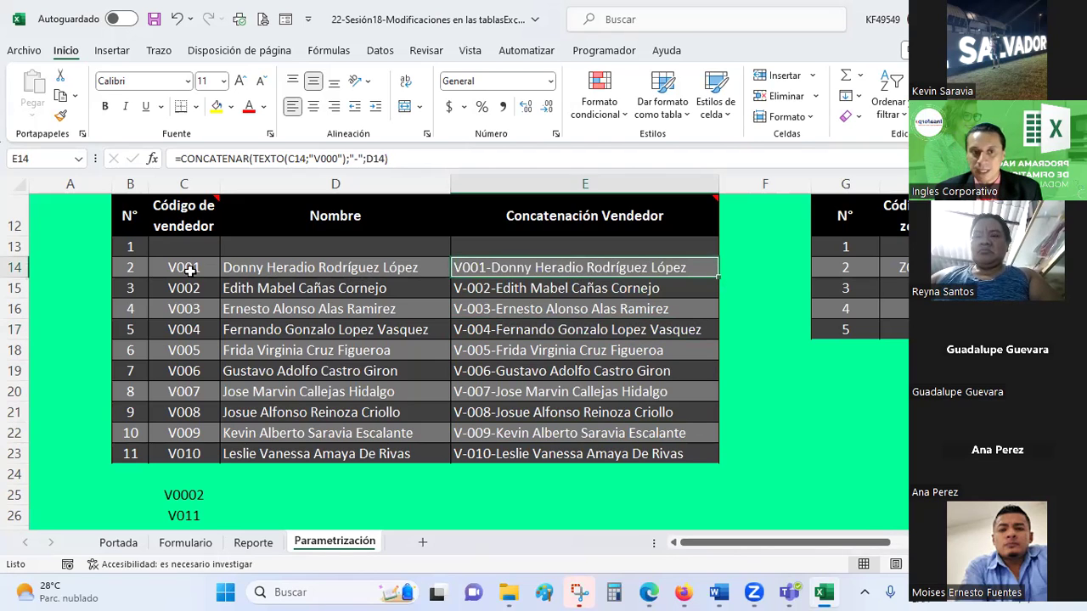
{"action": "left_click", "coordinate": [305, 268]}
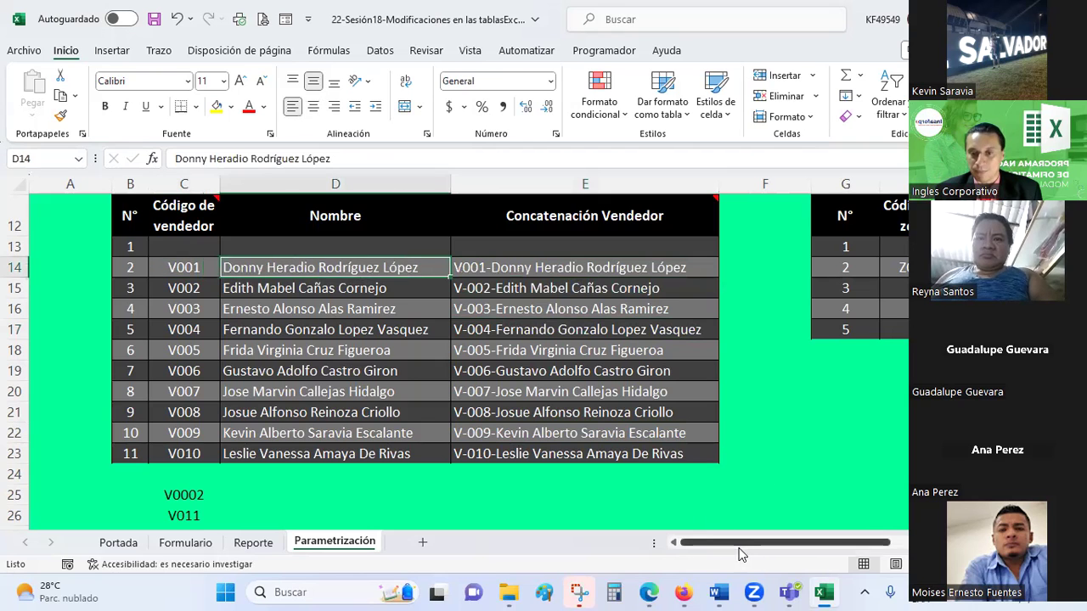
Scroll to the Zonas de venta table and review Z001, Occidental and the J14 label formula.
{"action": "left_click_drag", "start_coordinate": [747, 547], "coordinate": [820, 544]}
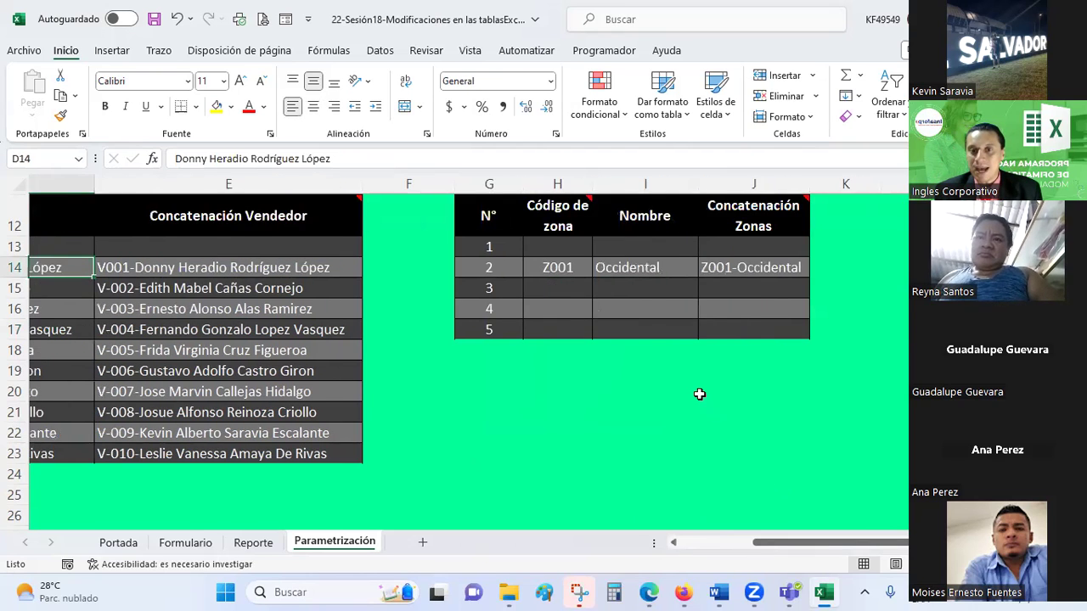
{"action": "scroll", "coordinate": [687, 393], "scroll_direction": "up", "scroll_amount": 1}
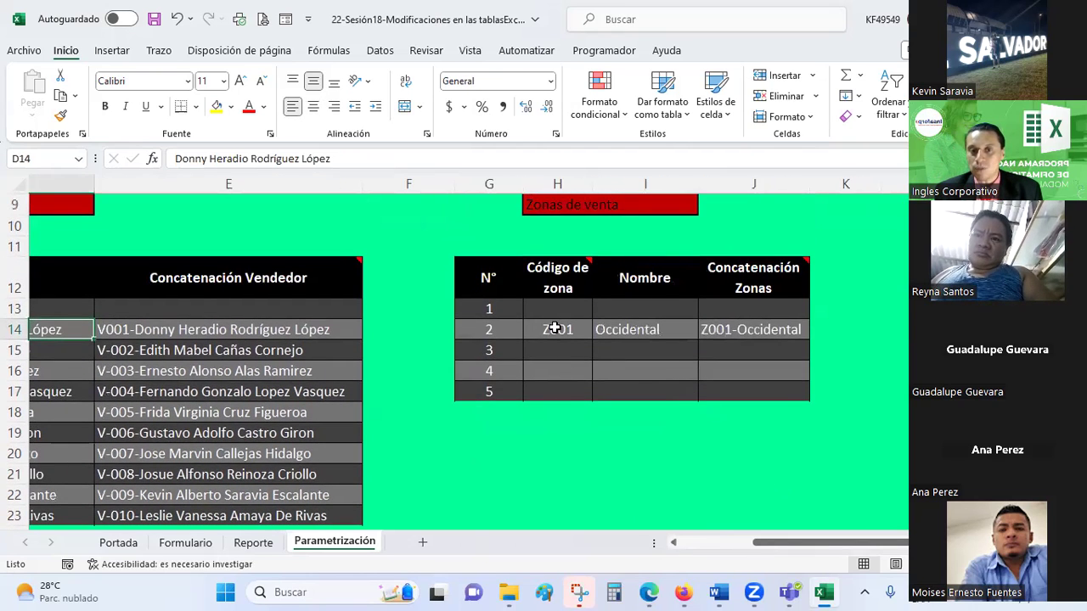
{"action": "left_click", "coordinate": [554, 328]}
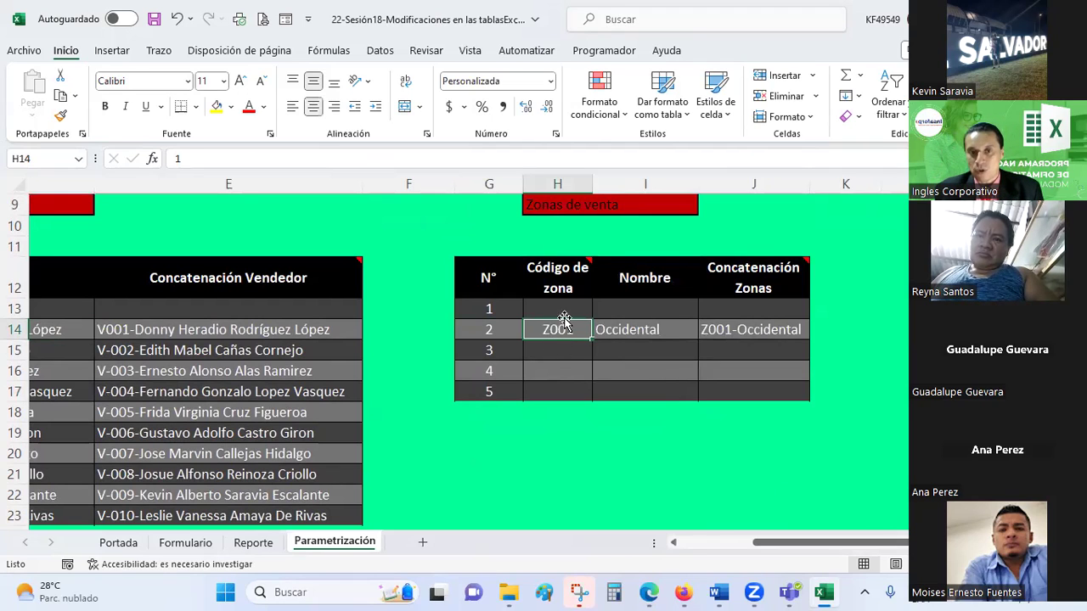
{"action": "left_click", "coordinate": [659, 330]}
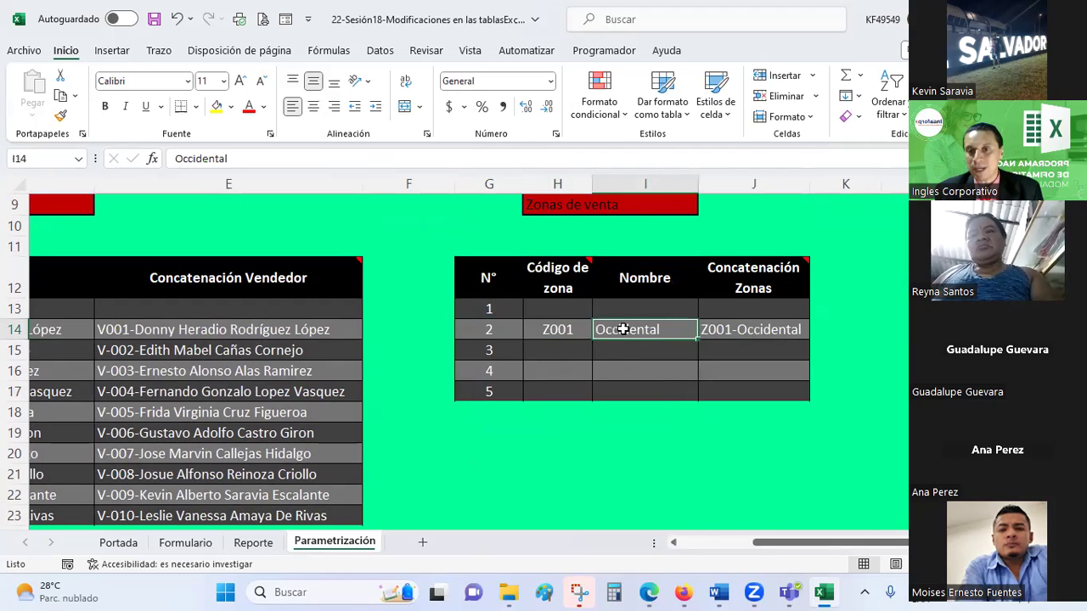
{"action": "left_click", "coordinate": [785, 329]}
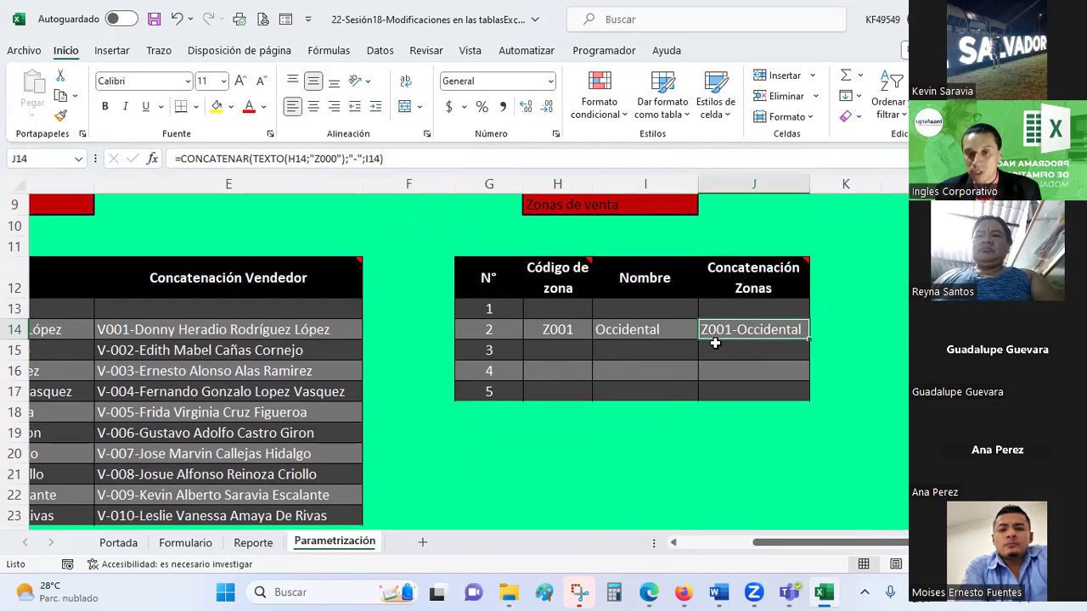
{"action": "left_click", "coordinate": [554, 355]}
Apply the custom "Z"000 number format to H15:H17.
{"action": "left_click_drag", "start_coordinate": [554, 356], "coordinate": [551, 391]}
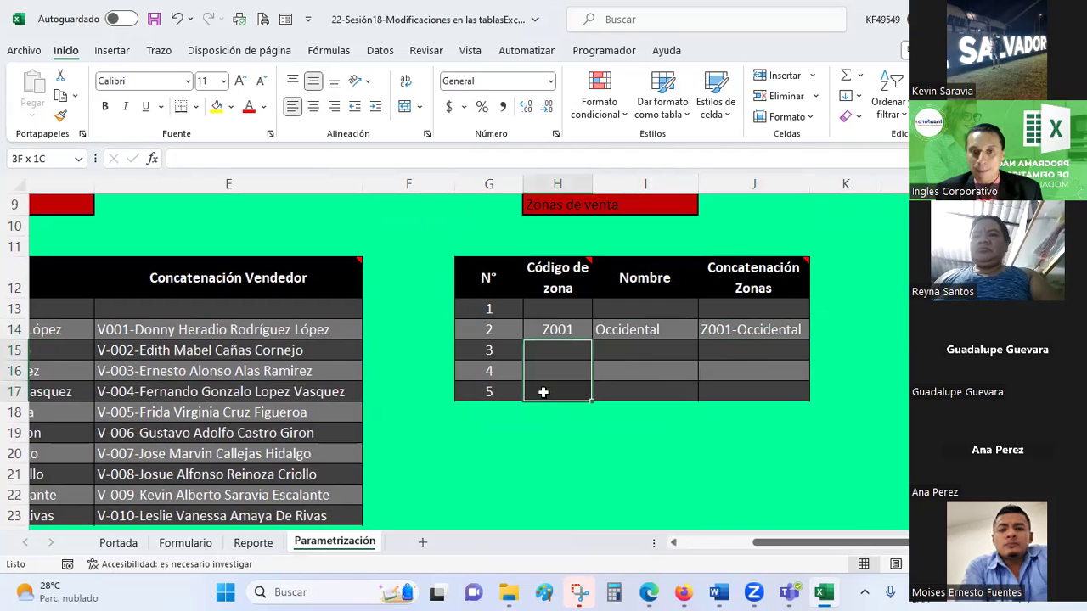
{"action": "left_click", "coordinate": [549, 85]}
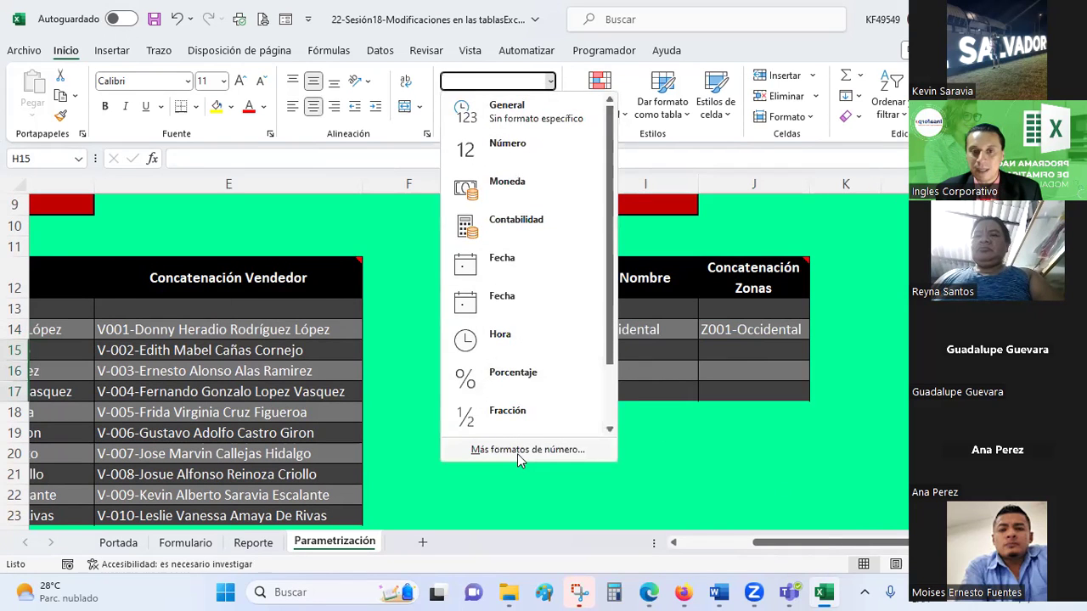
{"action": "left_click", "coordinate": [517, 454]}
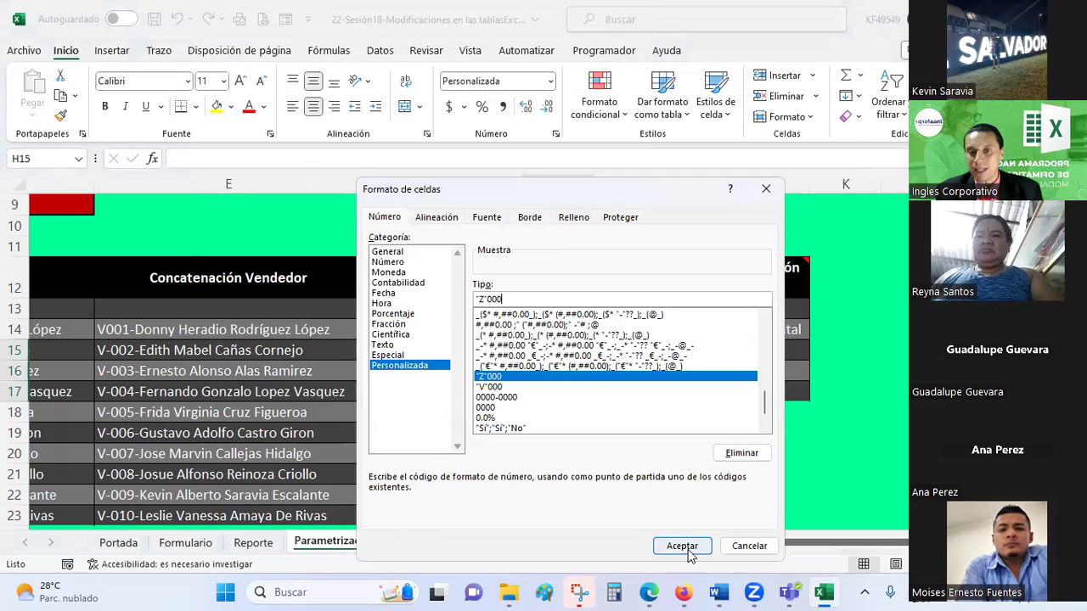
{"action": "left_click", "coordinate": [682, 546]}
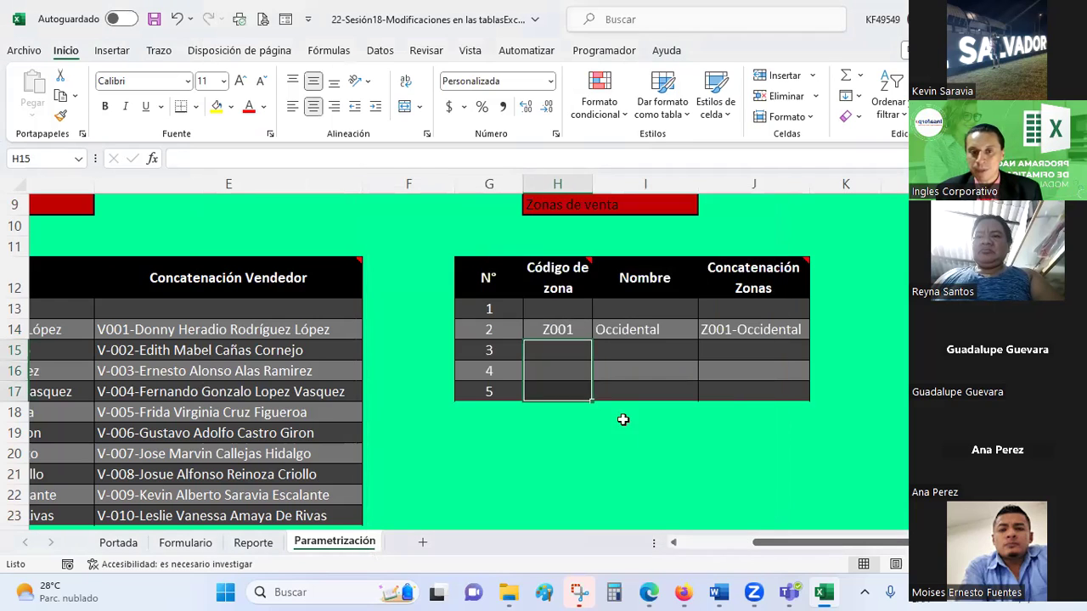
Enter =+H14+1 in H15 and paste it into H16:H17 to create Z002–Z004.
{"action": "type", "text": "+"}
{"action": "key", "text": "Up"}
{"action": "type", "text": "+"}
{"action": "key", "text": "Return"}
{"action": "left_click", "coordinate": [568, 348]}
{"action": "key", "text": "ctrl+c"}
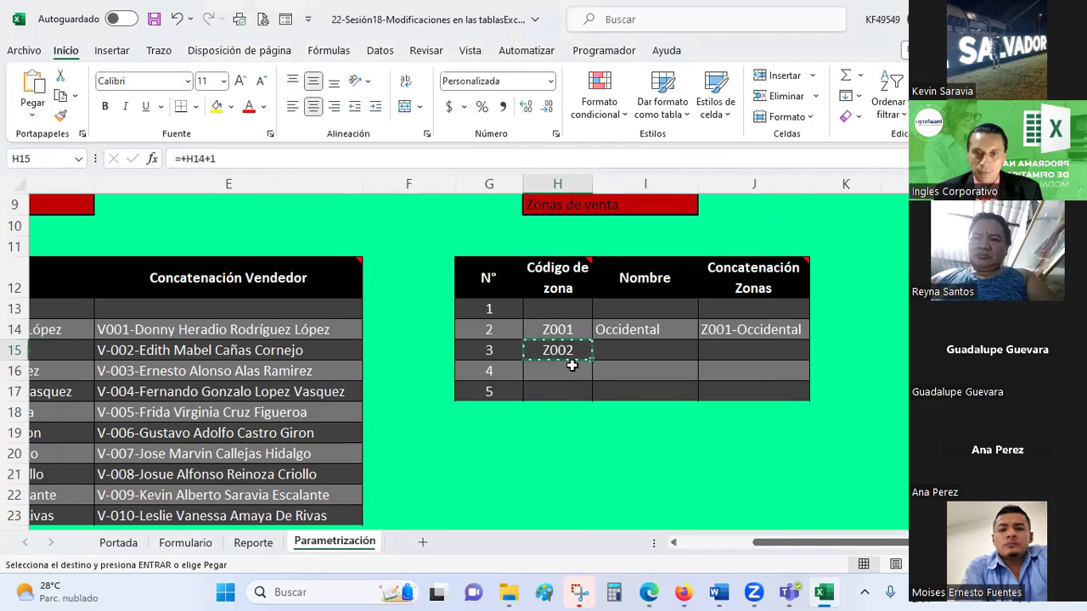
{"action": "left_click_drag", "start_coordinate": [573, 371], "coordinate": [572, 389]}
{"action": "right_click", "coordinate": [572, 389]}
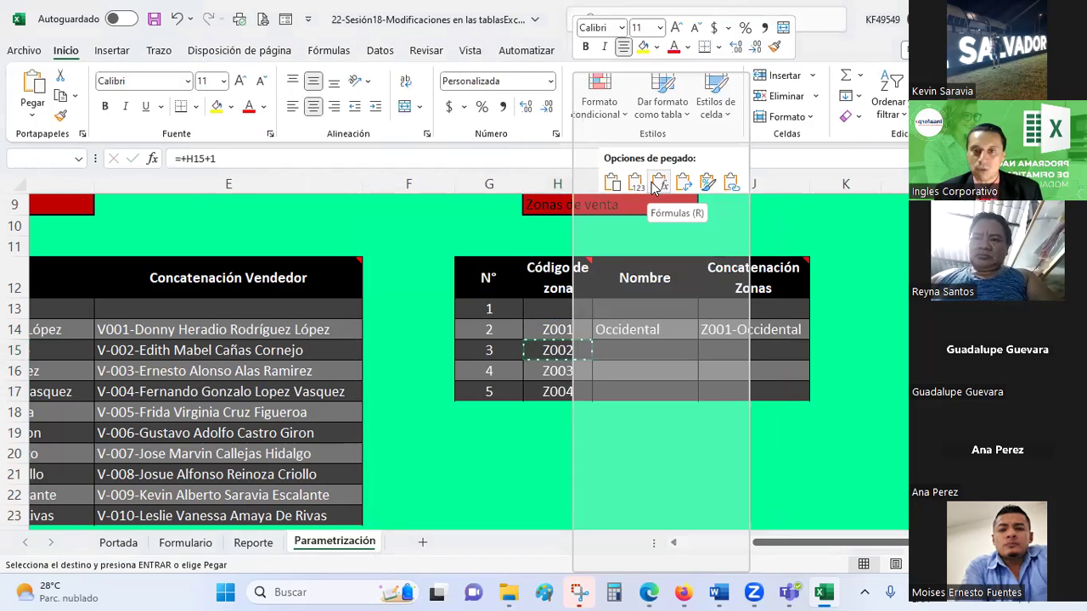
{"action": "left_click", "coordinate": [660, 181]}
{"action": "left_click", "coordinate": [645, 355]}
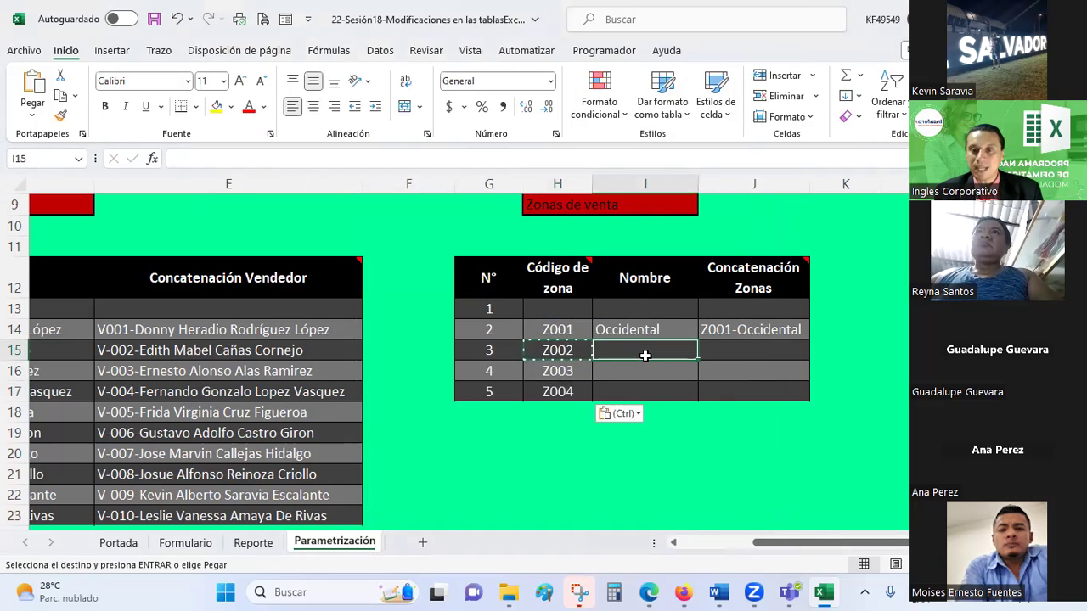
Enter zone names Central, Paracentral and Oriental in I15:I17.
{"action": "key", "text": "Escape"}
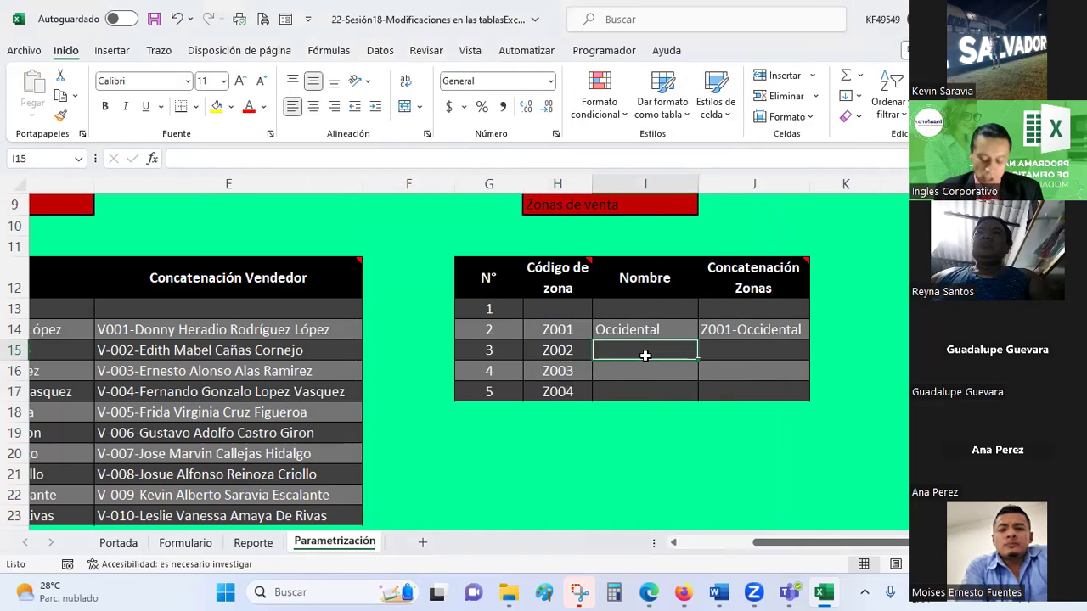
{"action": "type", "text": "Central"}
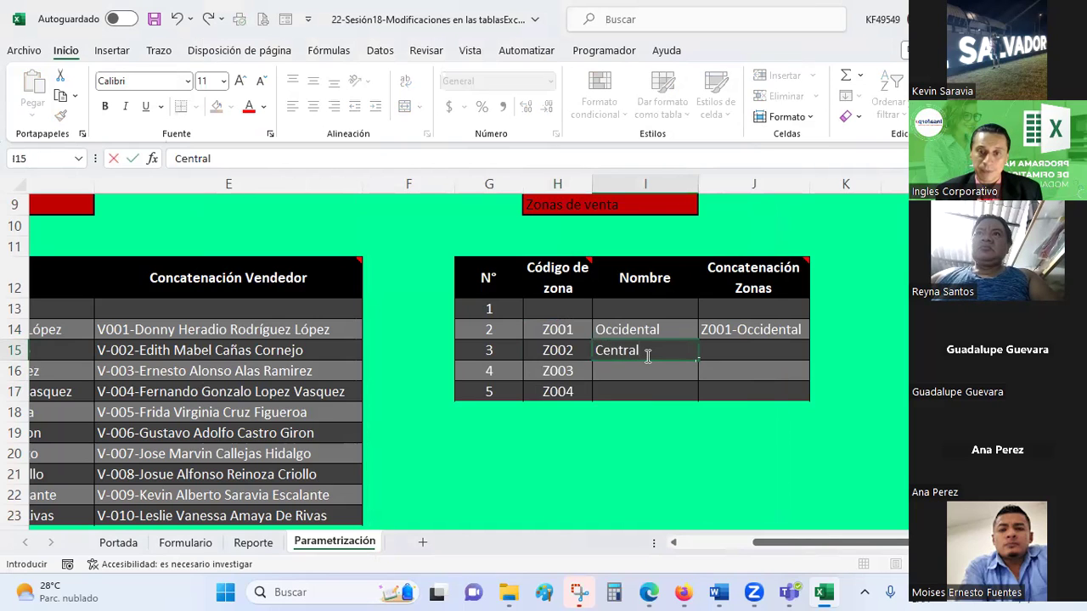
{"action": "key", "text": "Return"}
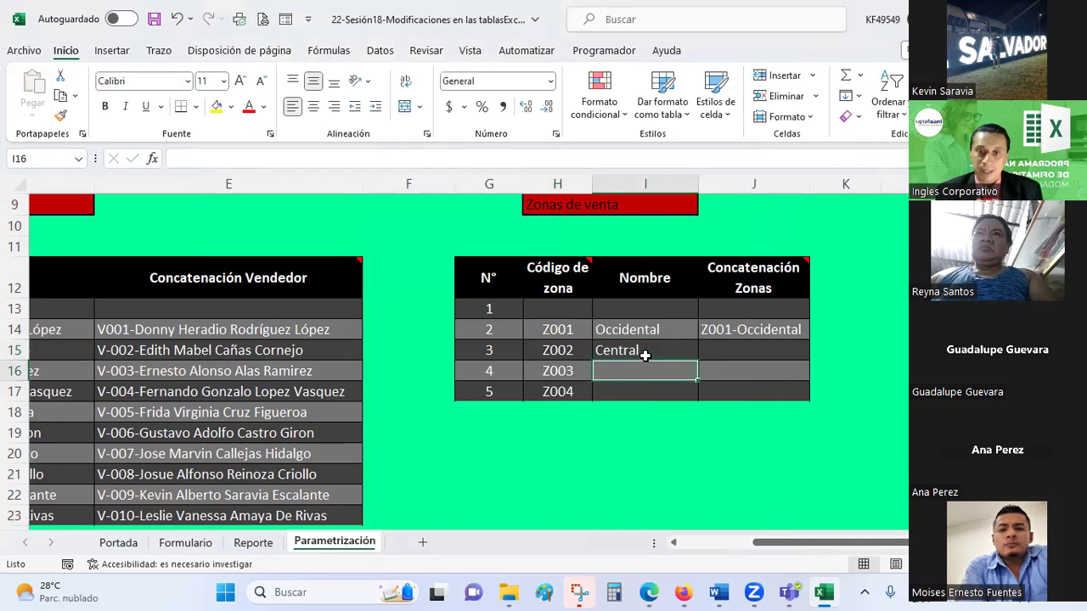
{"action": "type", "text": "Paracn"}
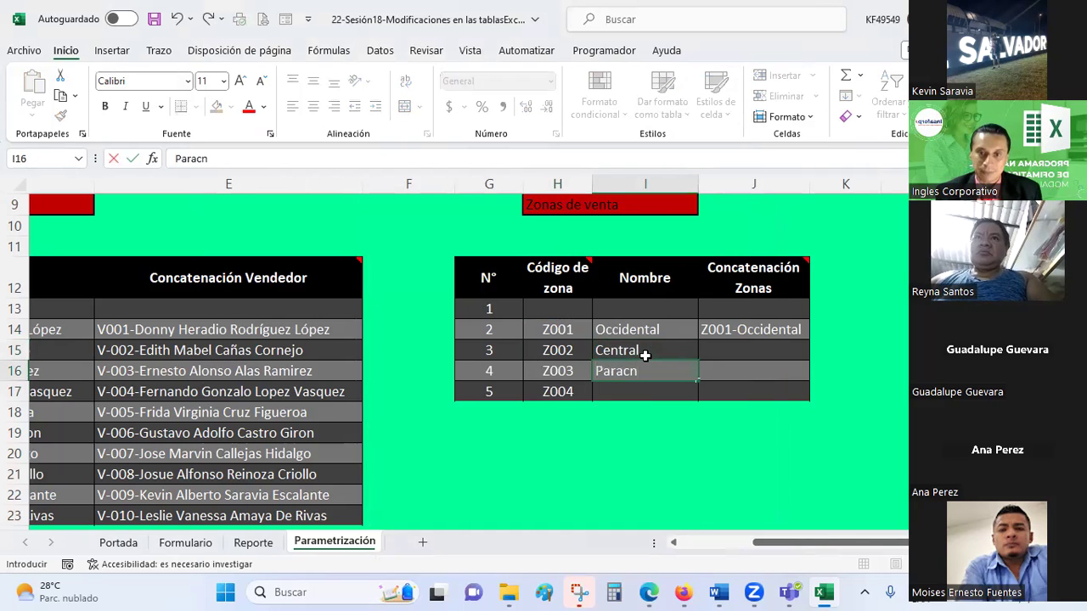
{"action": "type", "text": "entral"}
{"action": "key", "text": "Return"}
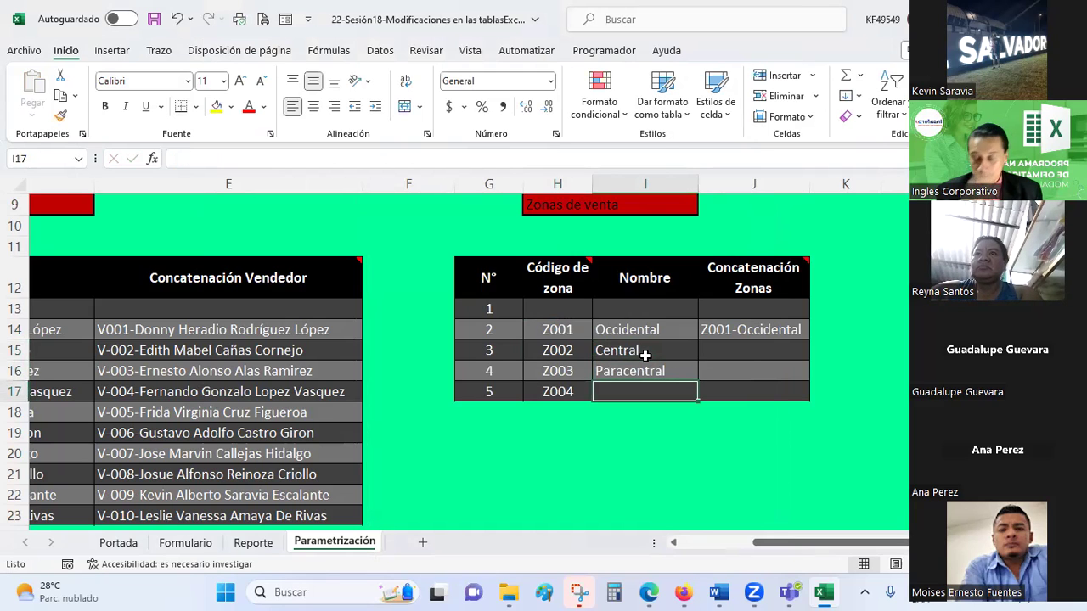
{"action": "type", "text": "Occ"}
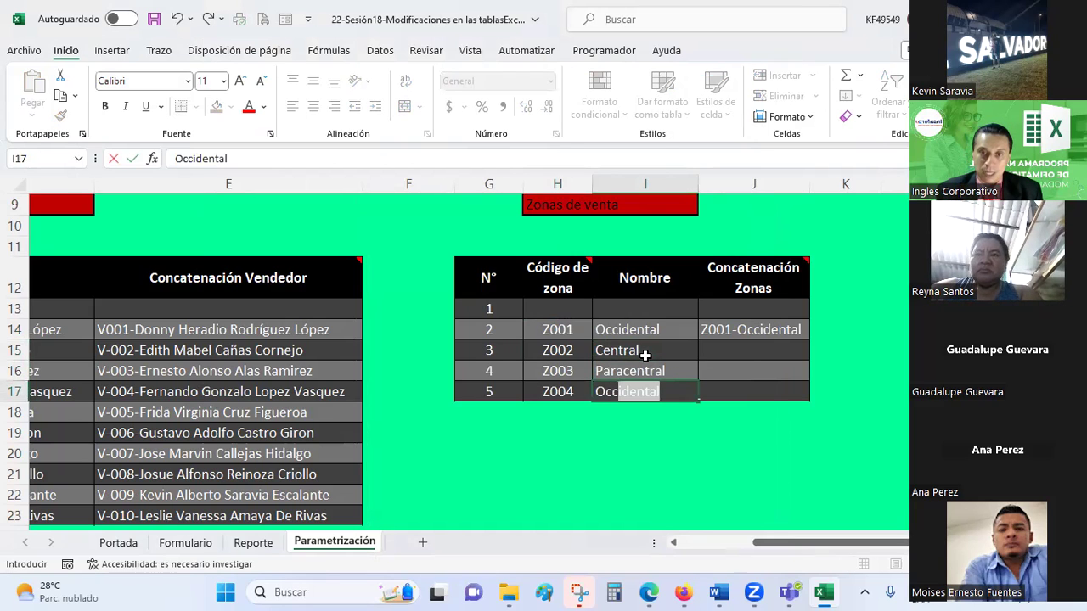
{"action": "key", "text": "BackSpace"}
{"action": "type", "text": "riental"}
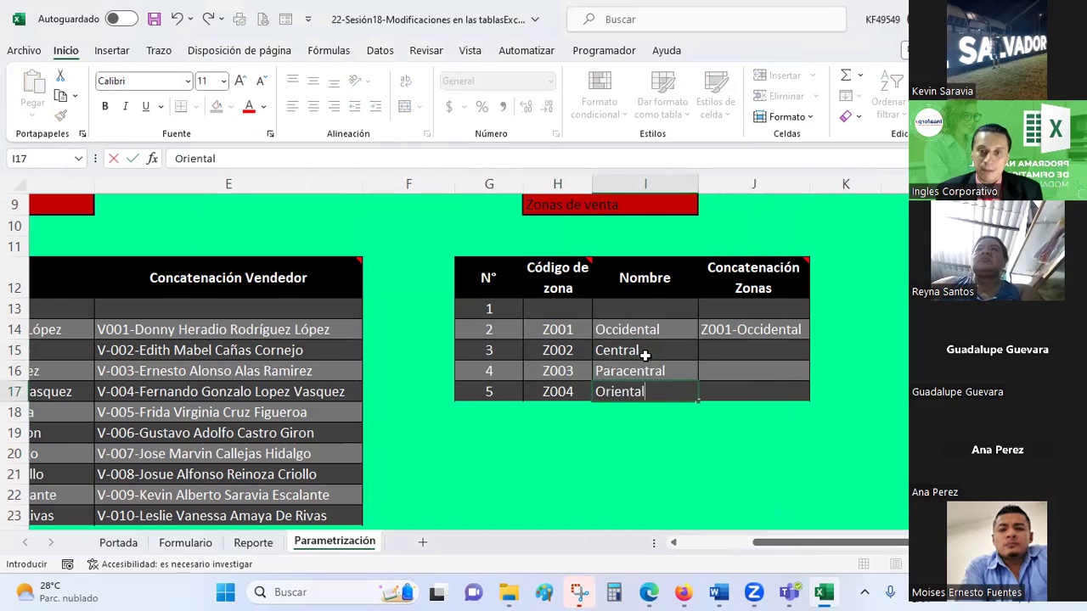
{"action": "key", "text": "Return"}
Move across the sheet and back to the Z002 concatenation cell J15.
{"action": "key", "text": "Up"}
{"action": "key", "text": "Up"}
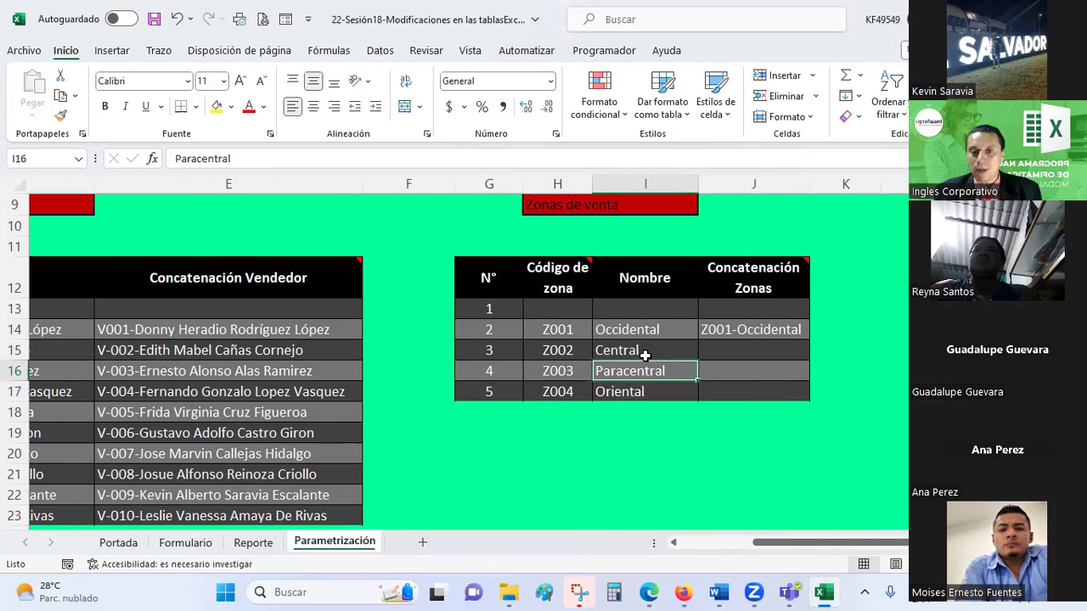
{"action": "key", "text": "Left"}
{"action": "key", "text": "Left"}
{"action": "key", "text": "Left"}
{"action": "key", "text": "Left"}
{"action": "key", "text": "Left"}
{"action": "key", "text": "Right"}
{"action": "key", "text": "Right"}
{"action": "key", "text": "Right"}
{"action": "key", "text": "Right"}
{"action": "key", "text": "Right"}
{"action": "key", "text": "Right"}
{"action": "key", "text": "Right"}
{"action": "key", "text": "Right"}
{"action": "key", "text": "Right"}
{"action": "key", "text": "Right"}
{"action": "key", "text": "Right"}
{"action": "key", "text": "Right"}
{"action": "key", "text": "Left"}
{"action": "key", "text": "Left"}
{"action": "key", "text": "Left"}
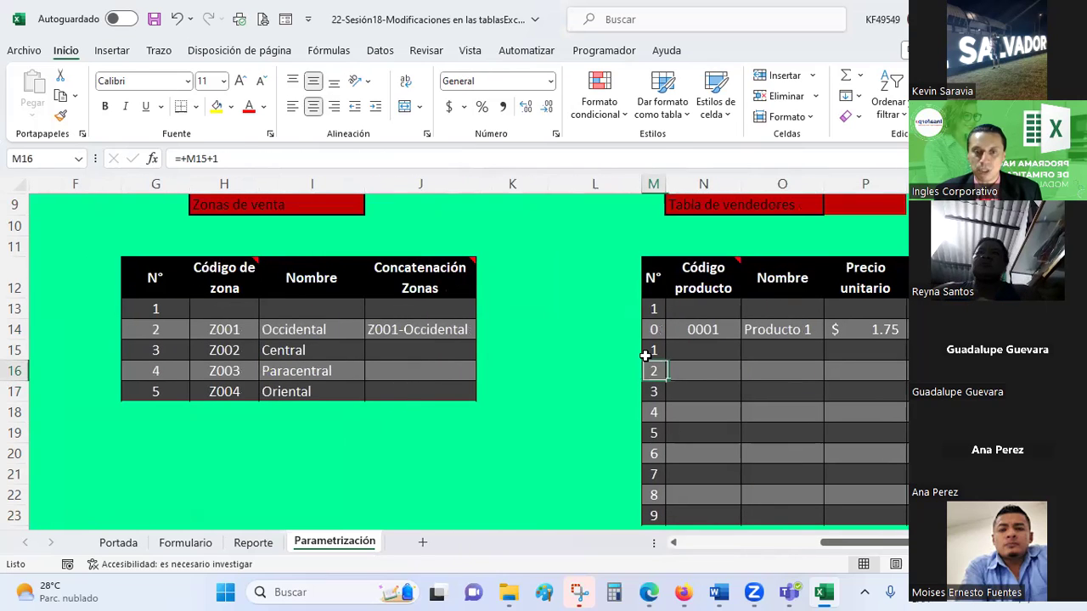
{"action": "key", "text": "Left"}
{"action": "key", "text": "Left"}
{"action": "key", "text": "Left"}
{"action": "key", "text": "Up"}
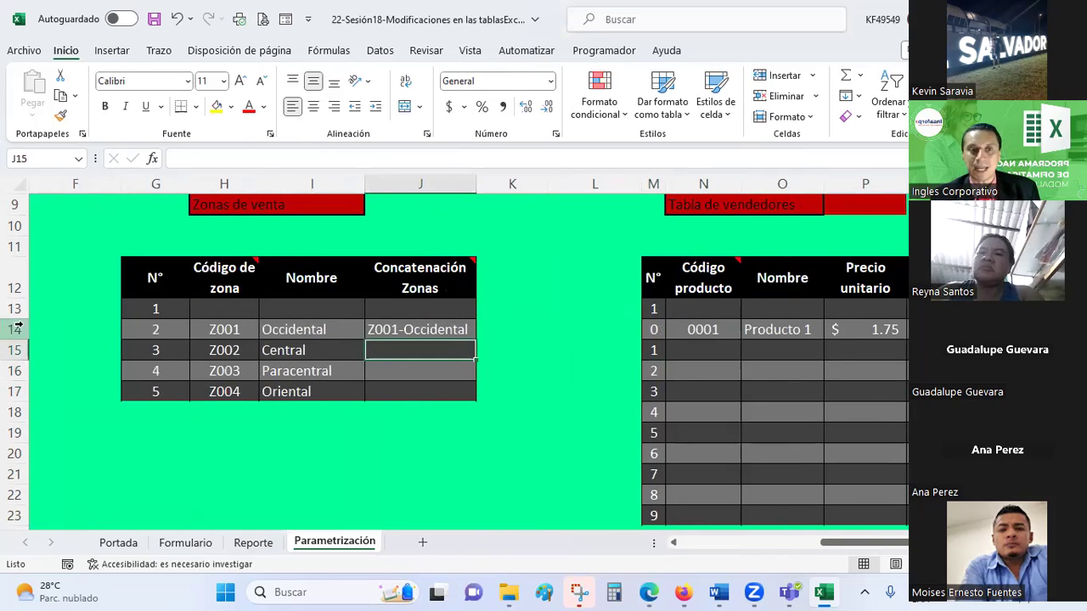
Build =CONCATENAR(TEXTO(H15;"Z000");"-";I15) in J15 to show Z002-Central.
{"action": "left_click", "coordinate": [151, 157]}
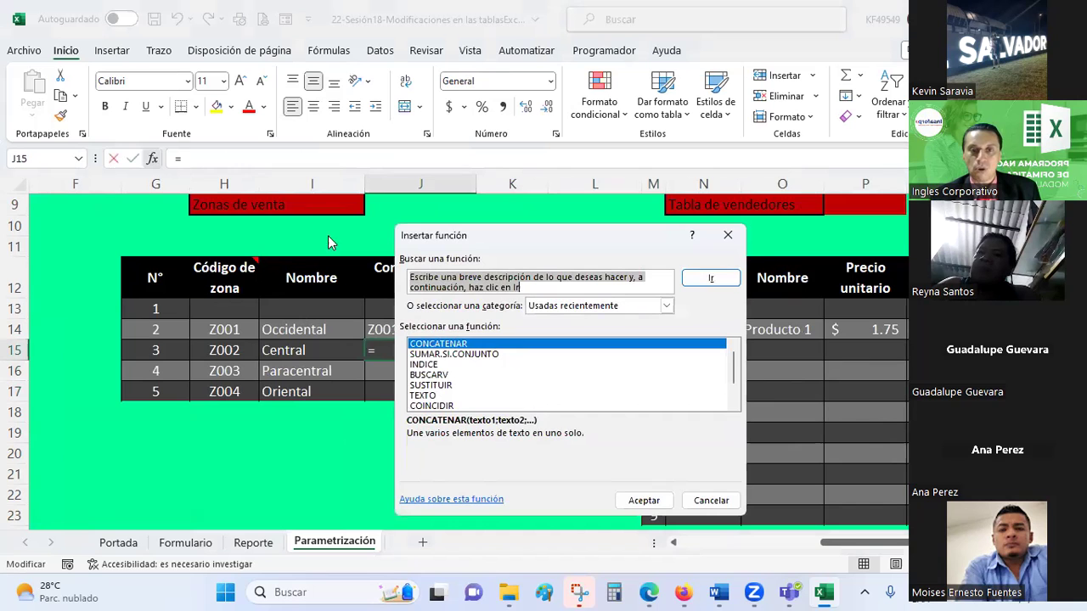
{"action": "double_click", "coordinate": [437, 344]}
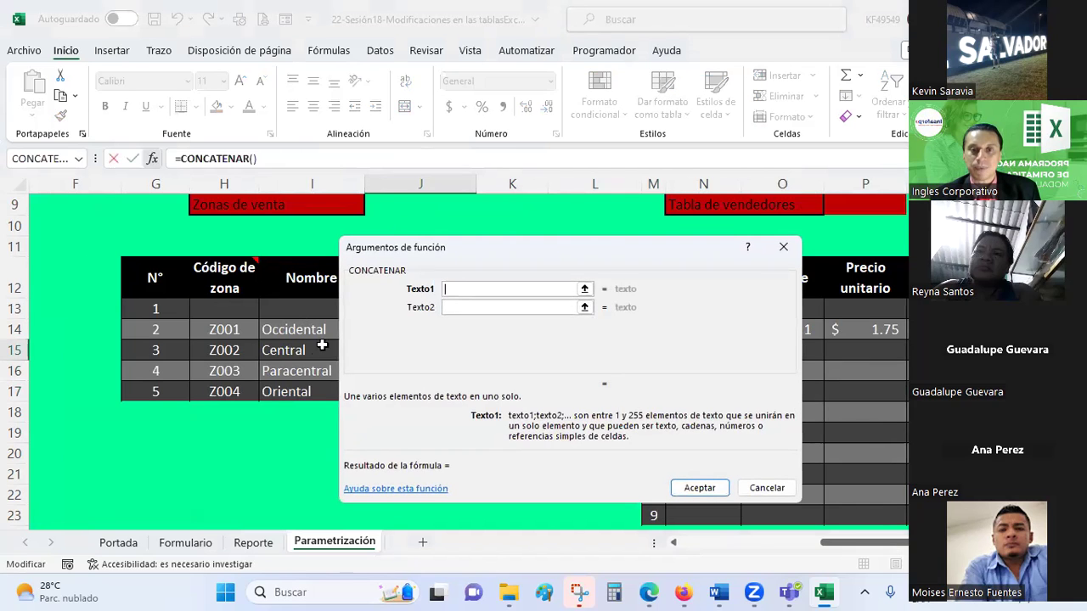
{"action": "left_click_drag", "start_coordinate": [482, 247], "coordinate": [734, 175]}
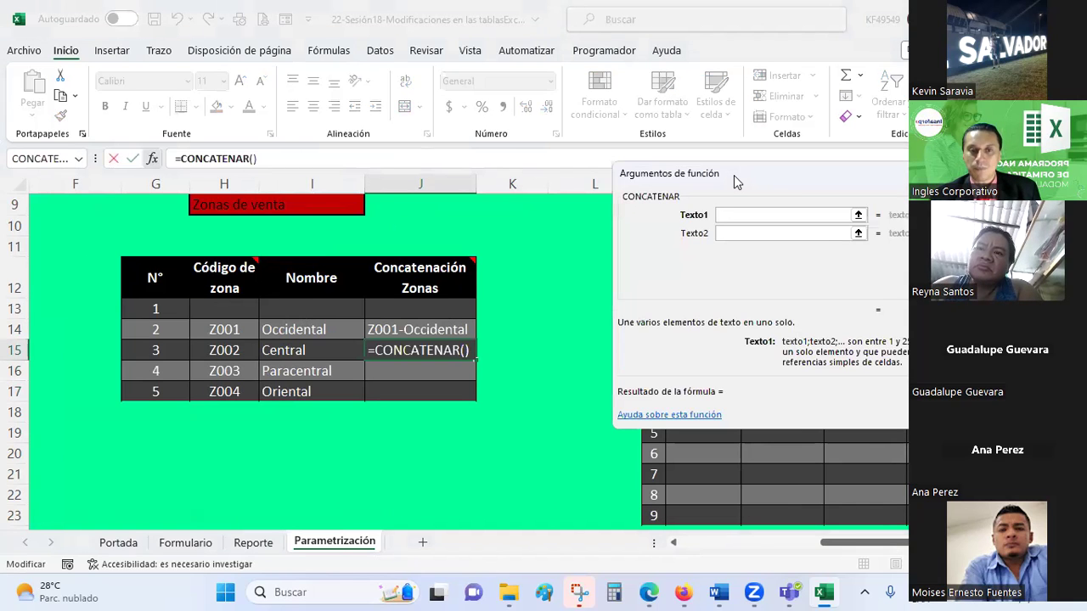
{"action": "type", "text": "t"}
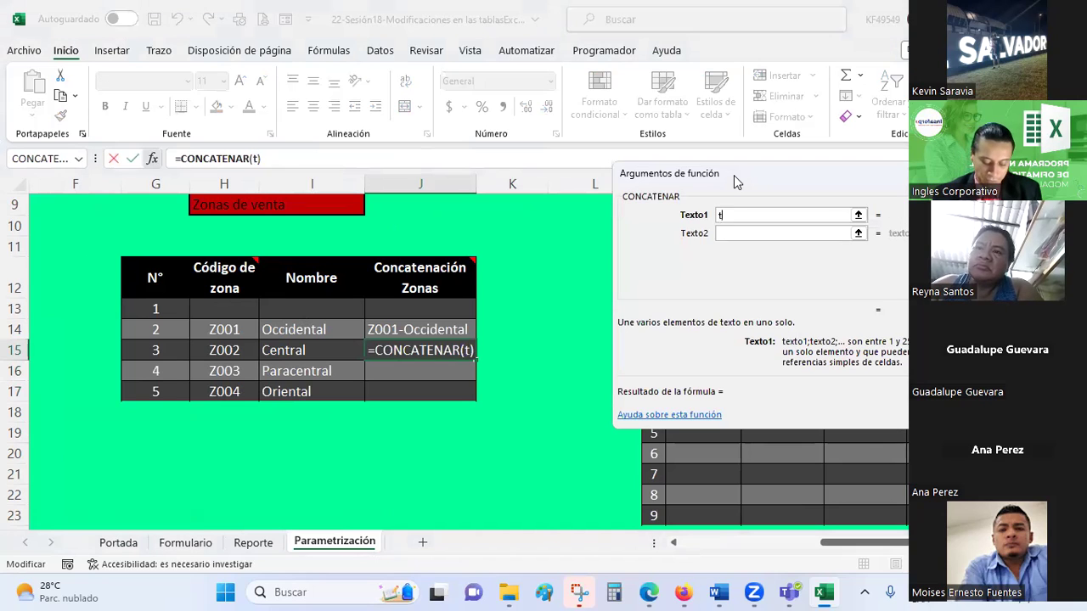
{"action": "type", "text": "exto("}
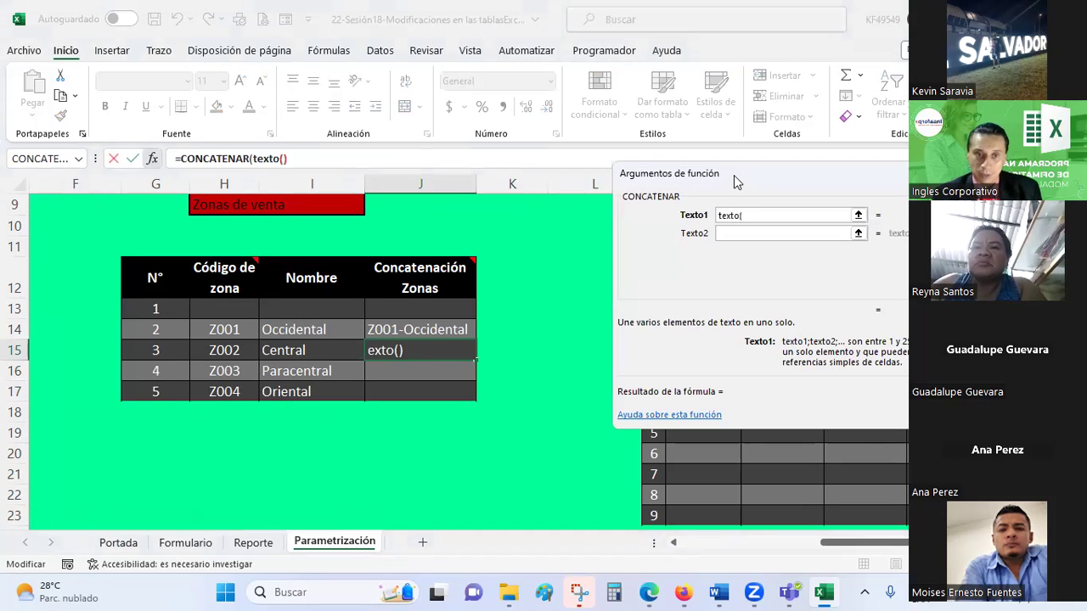
{"action": "left_click", "coordinate": [236, 357]}
{"action": "type", "text": ";\"z"}
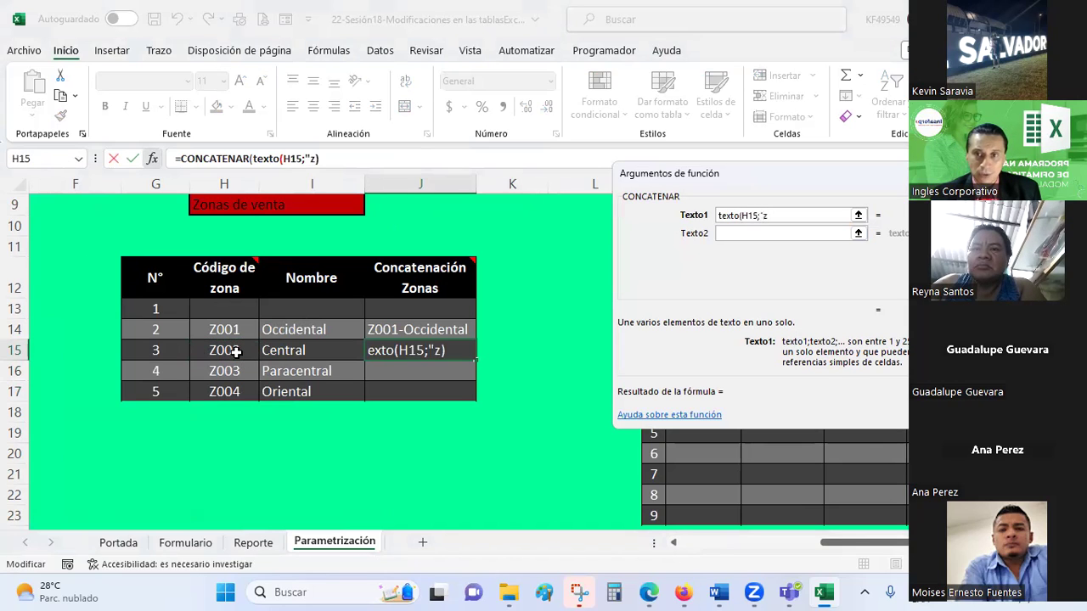
{"action": "key", "text": "BackSpace"}
{"action": "type", "text": "Z000\")"}
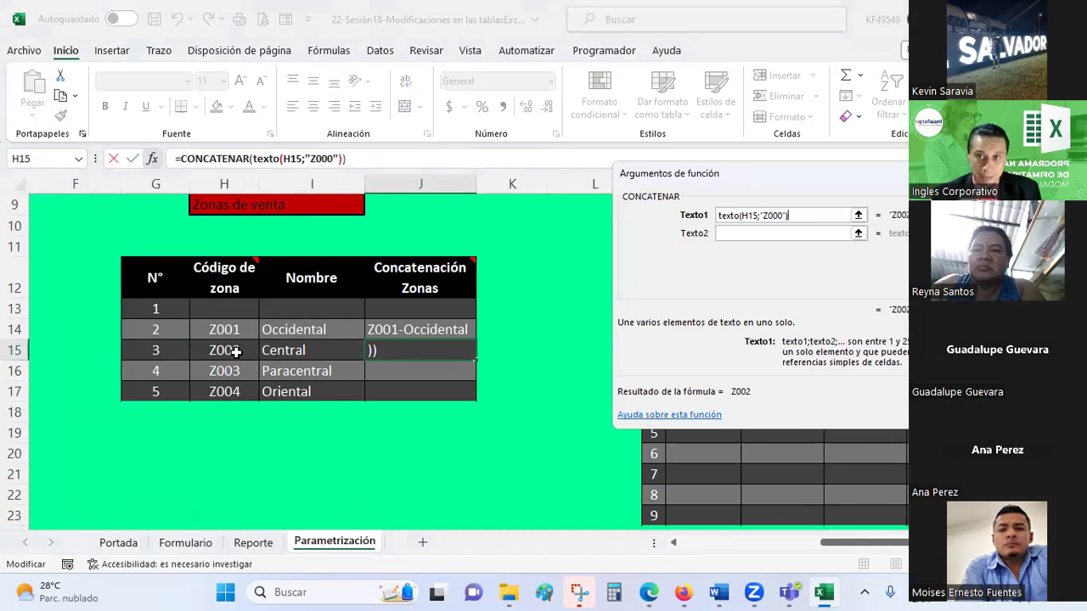
{"action": "key", "text": "Tab"}
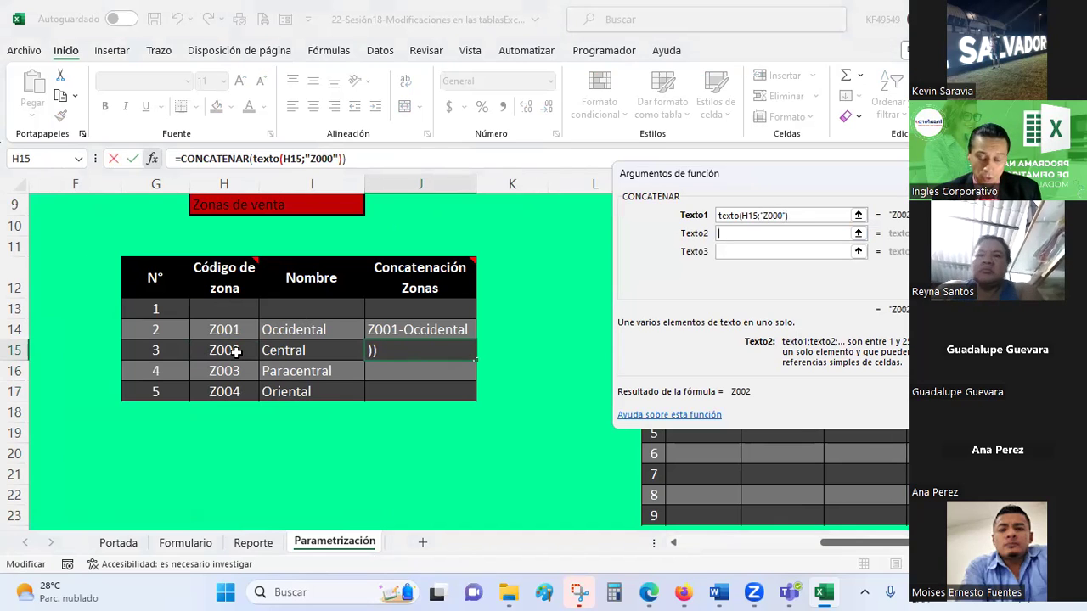
{"action": "type", "text": "\"-"}
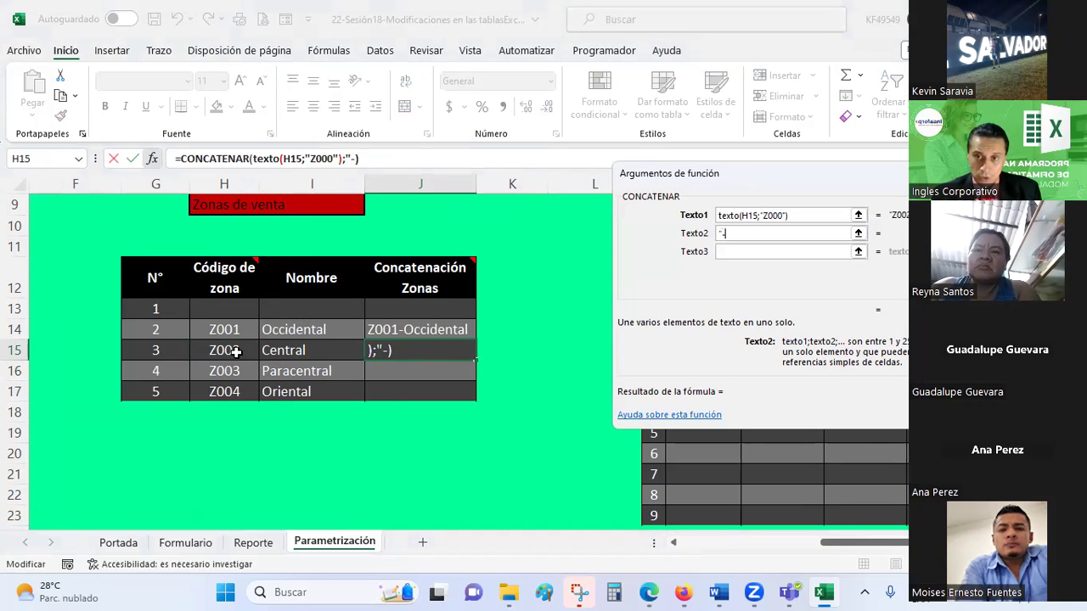
{"action": "type", "text": "\""}
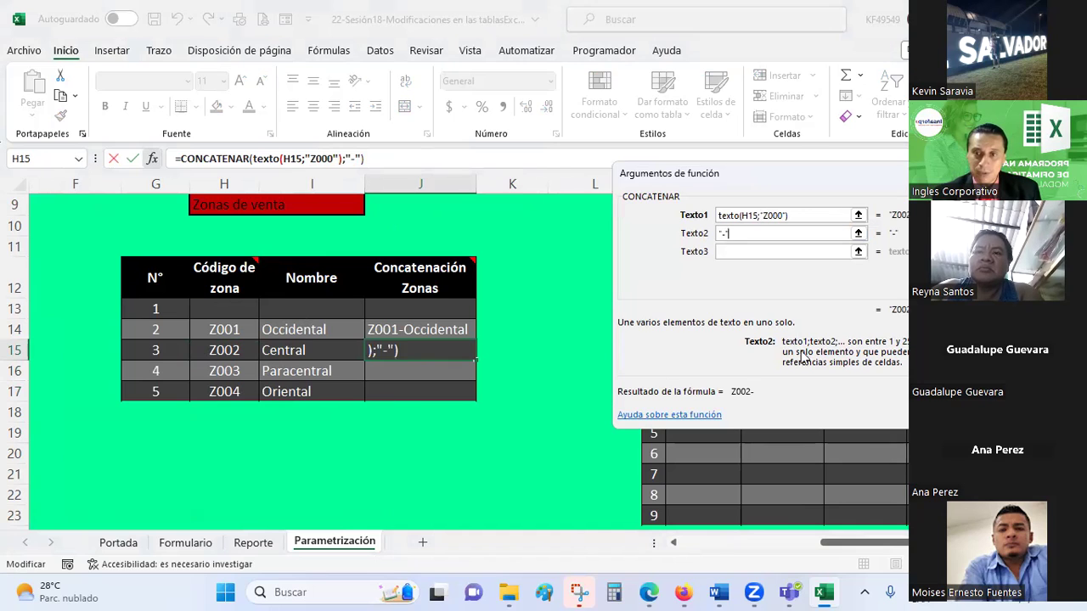
{"action": "left_click", "coordinate": [759, 251]}
{"action": "left_click", "coordinate": [311, 353]}
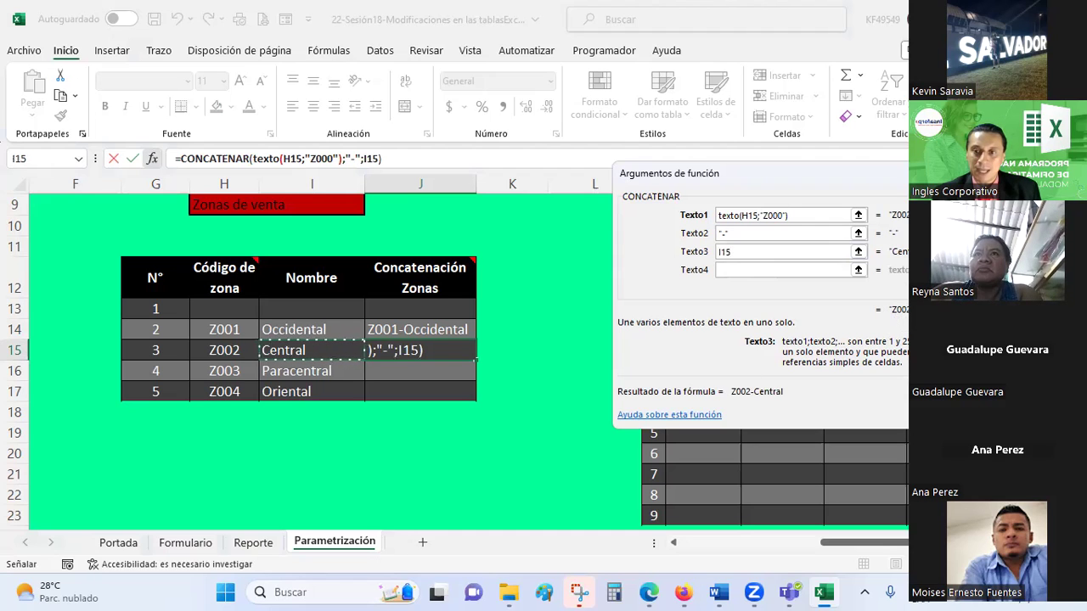
{"action": "left_click_drag", "start_coordinate": [692, 161], "coordinate": [132, 1]}
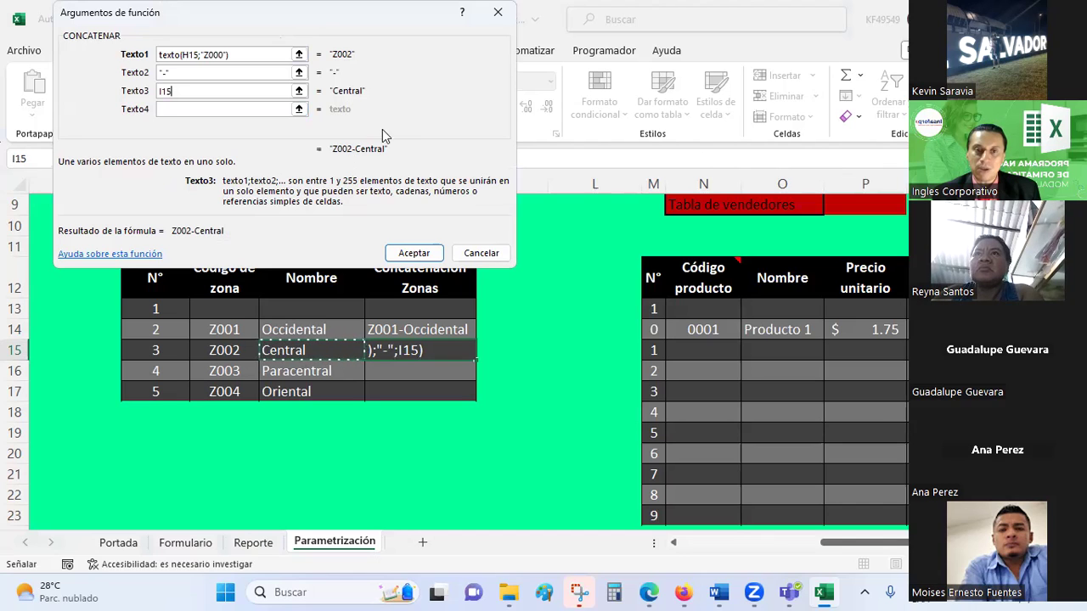
{"action": "left_click", "coordinate": [414, 253]}
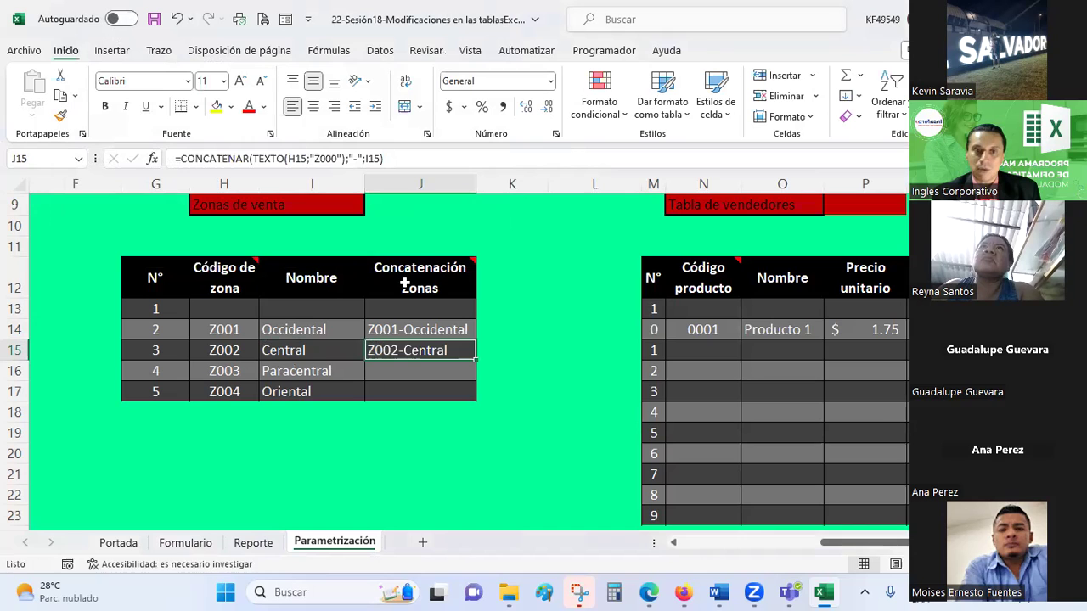
Copy the J15 formula into J16:J17 for Z003-Paracentral and Z004-Oriental.
{"action": "left_click_drag", "start_coordinate": [407, 330], "coordinate": [397, 351]}
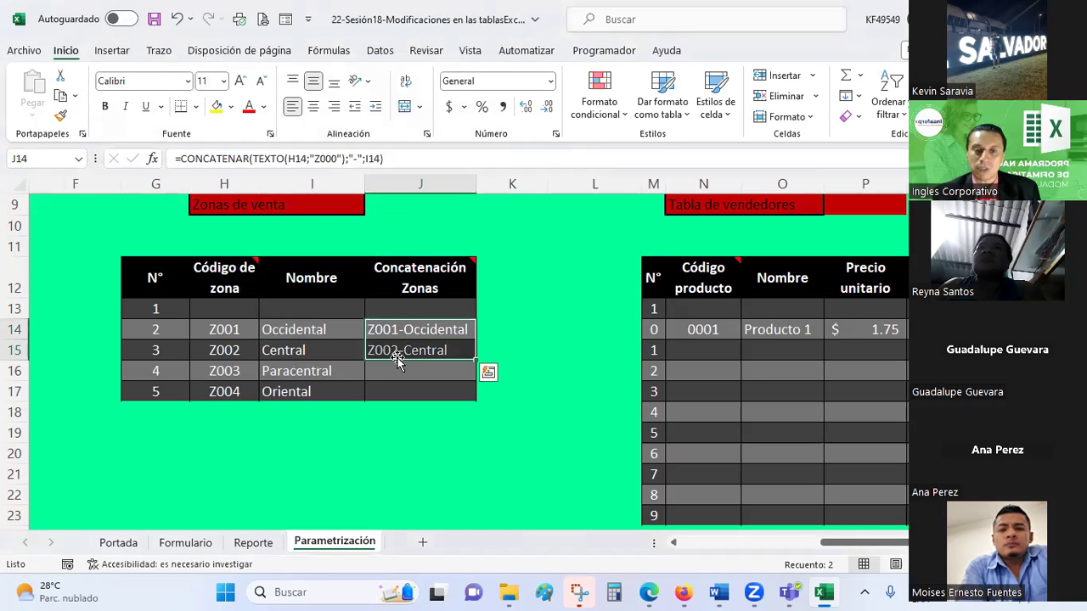
{"action": "left_click", "coordinate": [396, 348]}
{"action": "key", "text": "ctrl+c"}
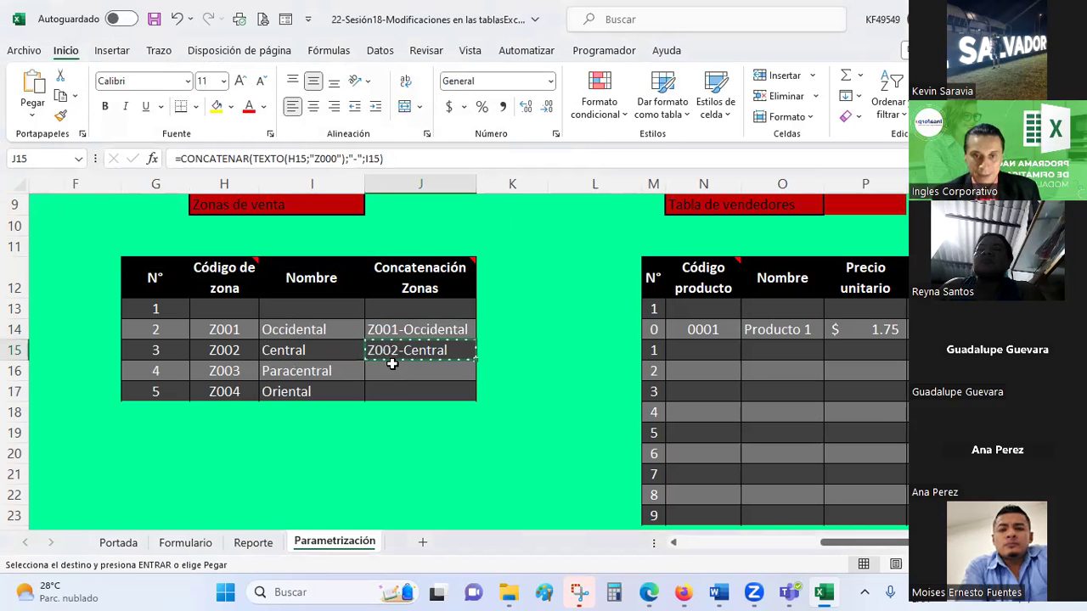
{"action": "left_click_drag", "start_coordinate": [388, 370], "coordinate": [392, 391]}
{"action": "right_click", "coordinate": [393, 392]}
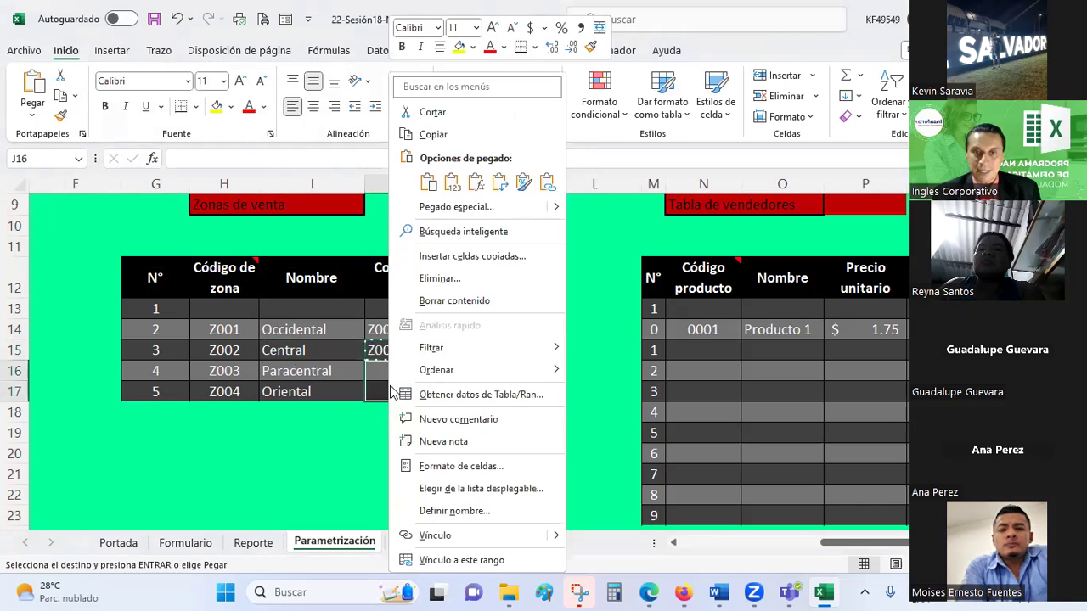
{"action": "left_click", "coordinate": [475, 181]}
{"action": "left_click", "coordinate": [524, 346]}
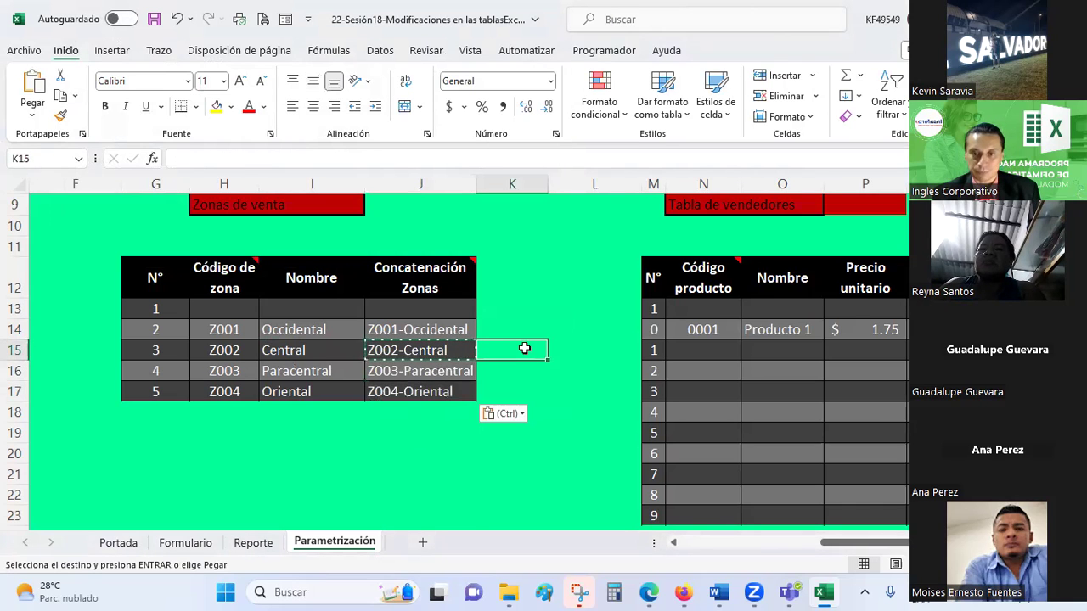
{"action": "key", "text": "Escape"}
{"action": "left_click_drag", "start_coordinate": [857, 542], "coordinate": [886, 542]}
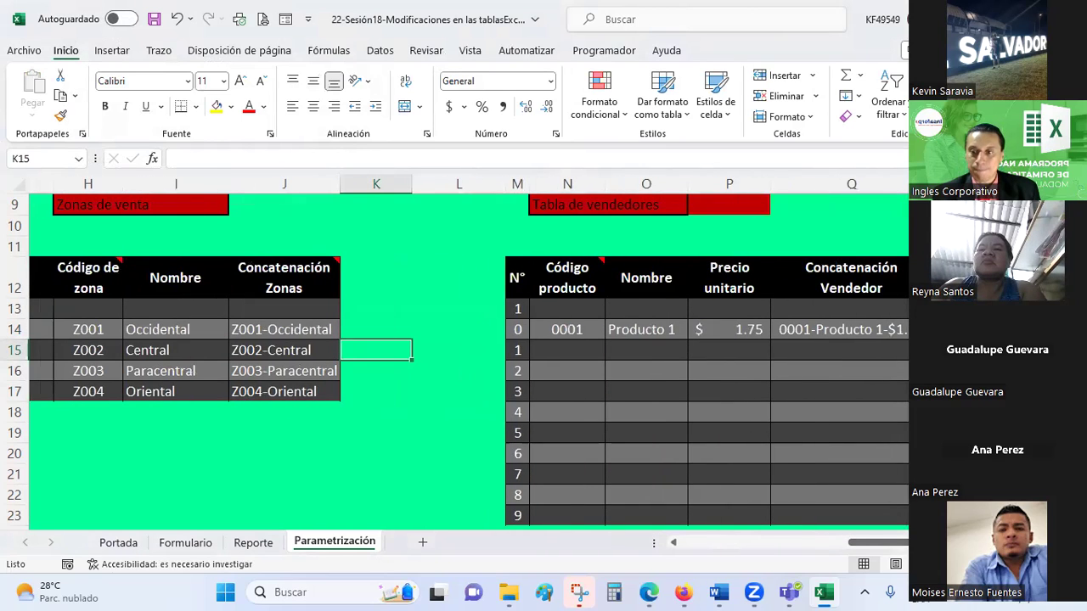
{"action": "scroll", "coordinate": [467, 356], "scroll_direction": "right", "scroll_amount": 2}
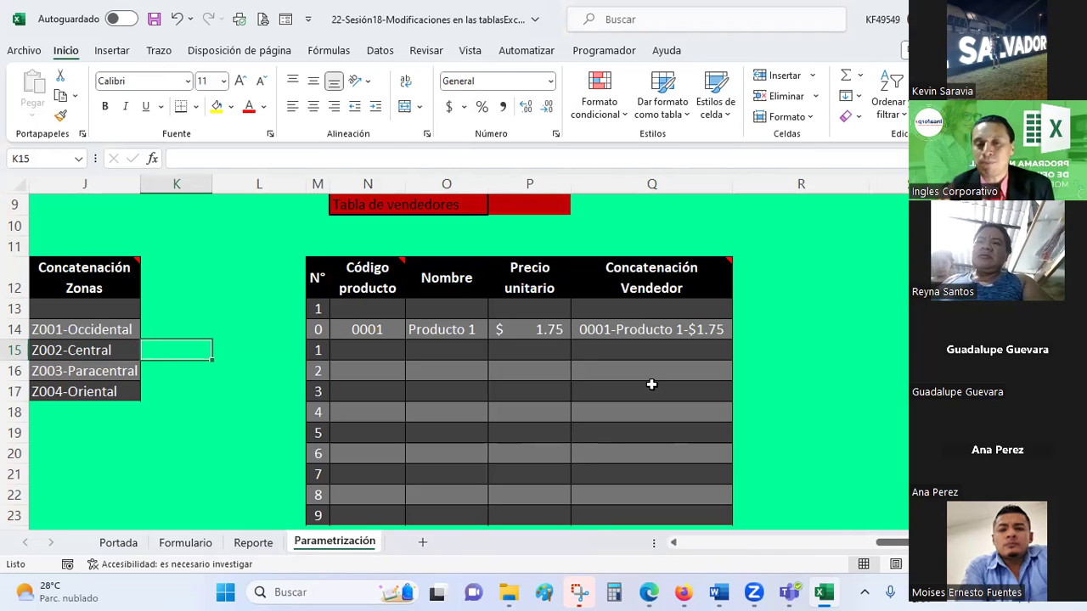
{"action": "left_click", "coordinate": [651, 329]}
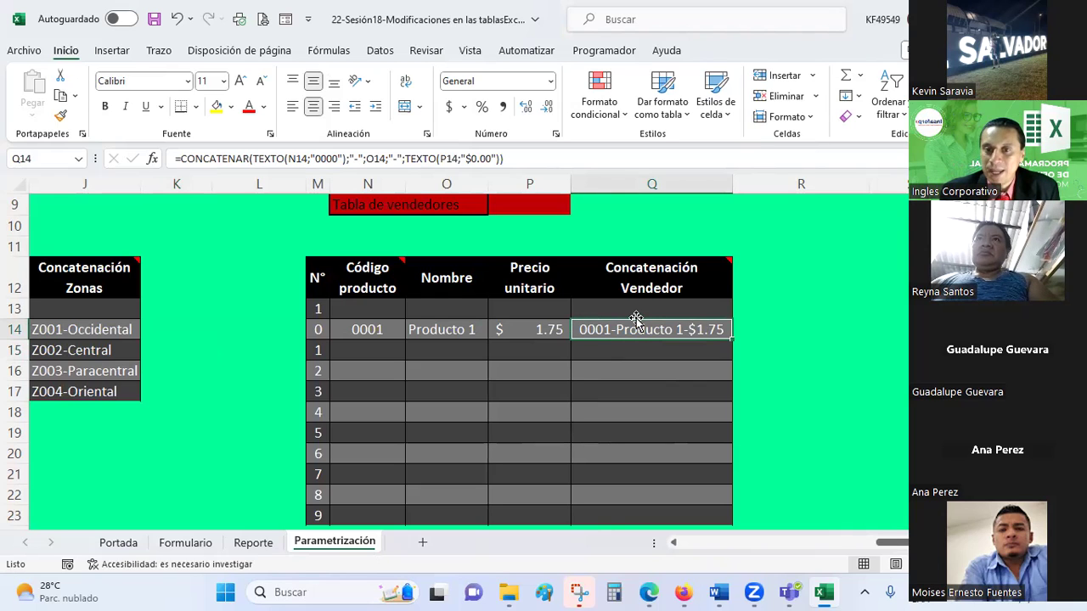
{"action": "left_click", "coordinate": [527, 330]}
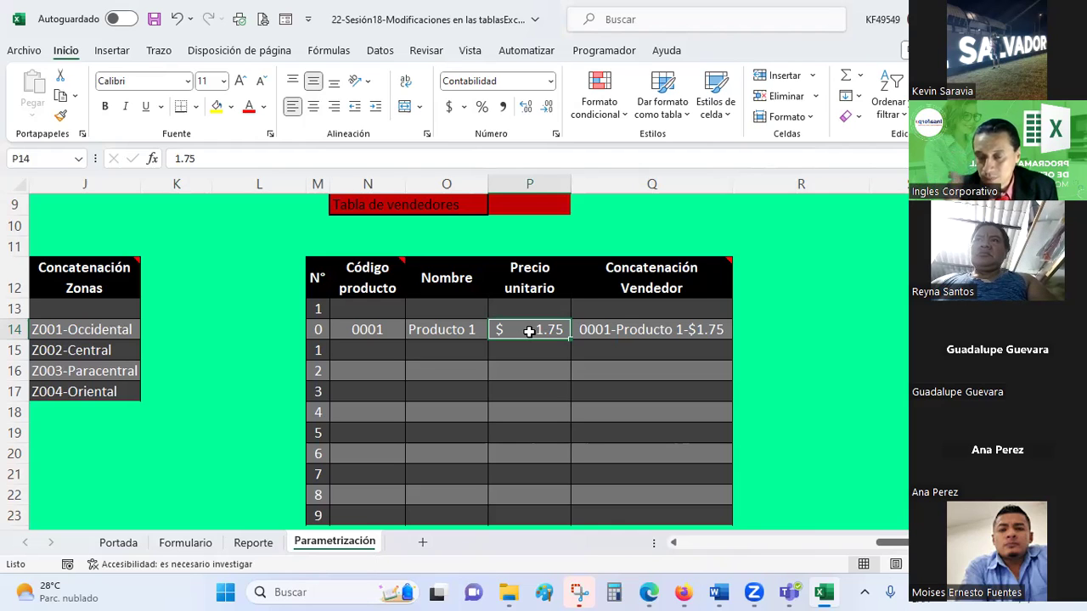
Give N15:N23 the custom four-digit number format 0000.
{"action": "left_click", "coordinate": [376, 349]}
{"action": "scroll", "coordinate": [390, 323], "scroll_direction": "down", "scroll_amount": 2}
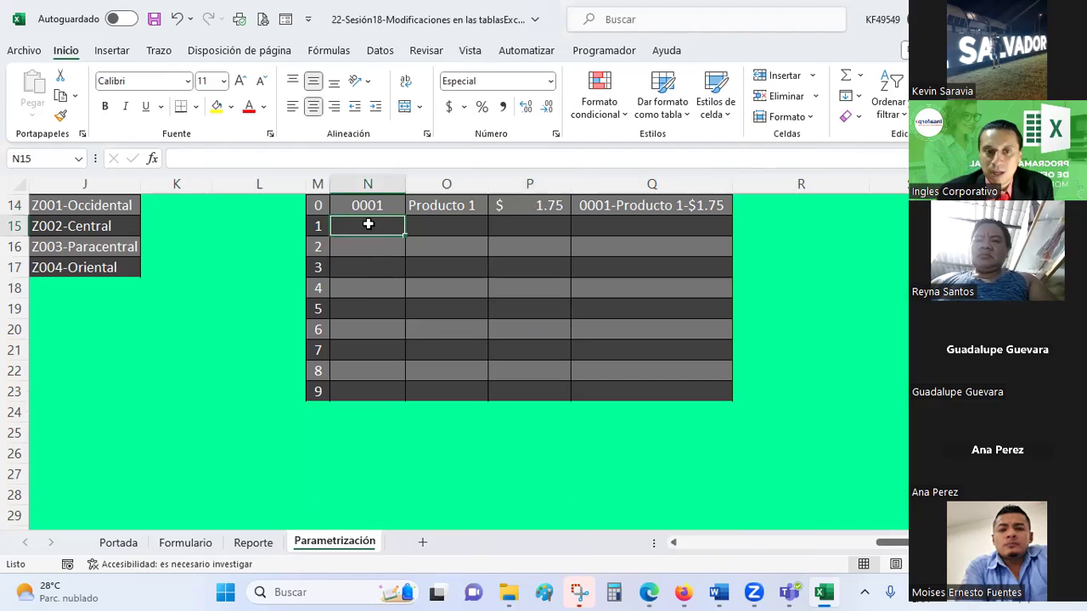
{"action": "left_click_drag", "start_coordinate": [368, 224], "coordinate": [348, 391]}
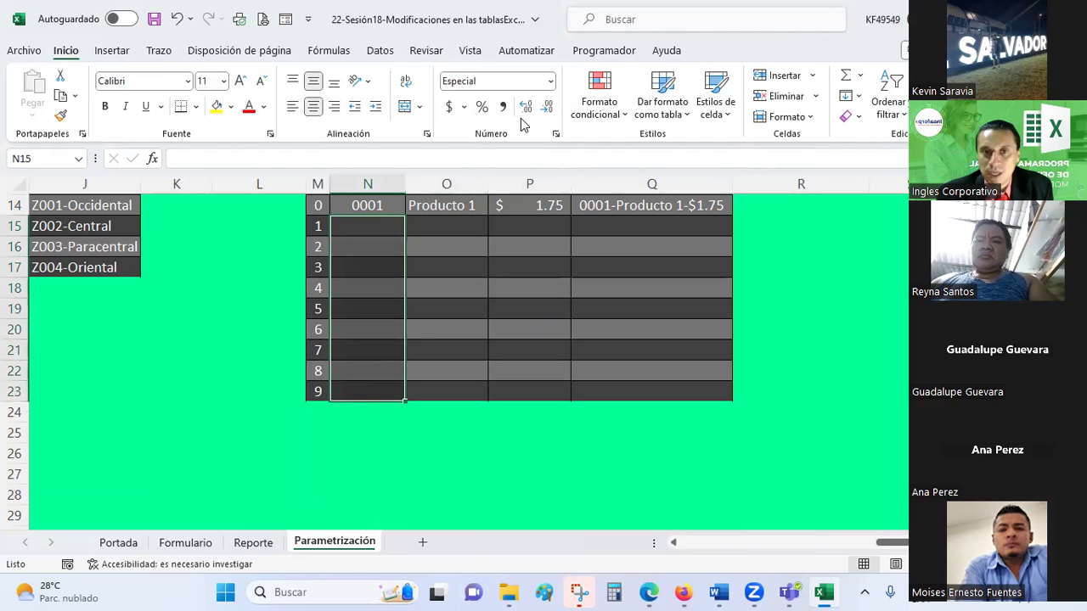
{"action": "left_click", "coordinate": [556, 134]}
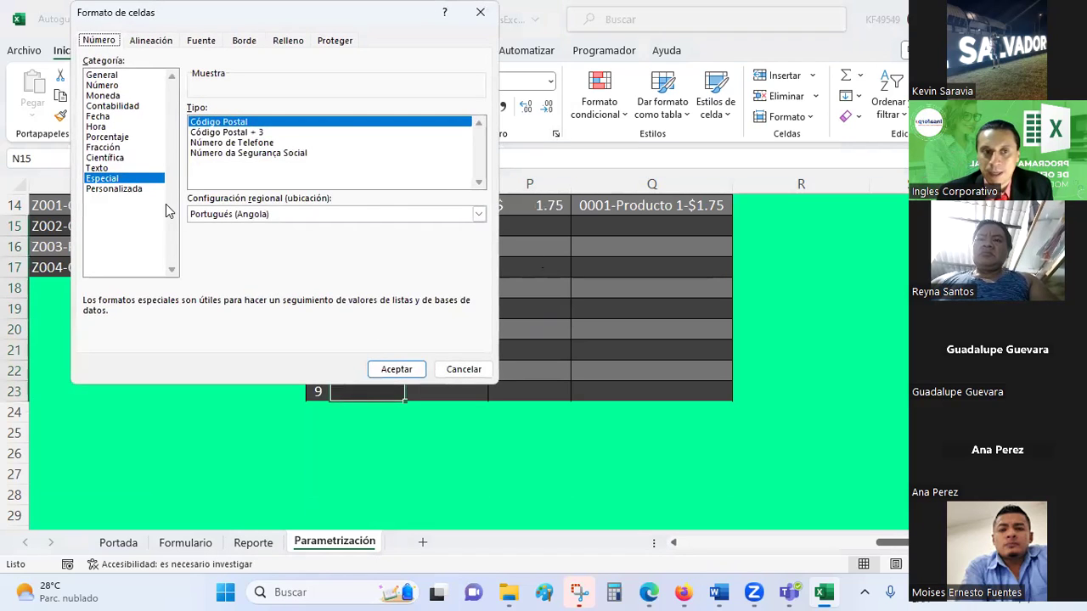
{"action": "left_click", "coordinate": [125, 190]}
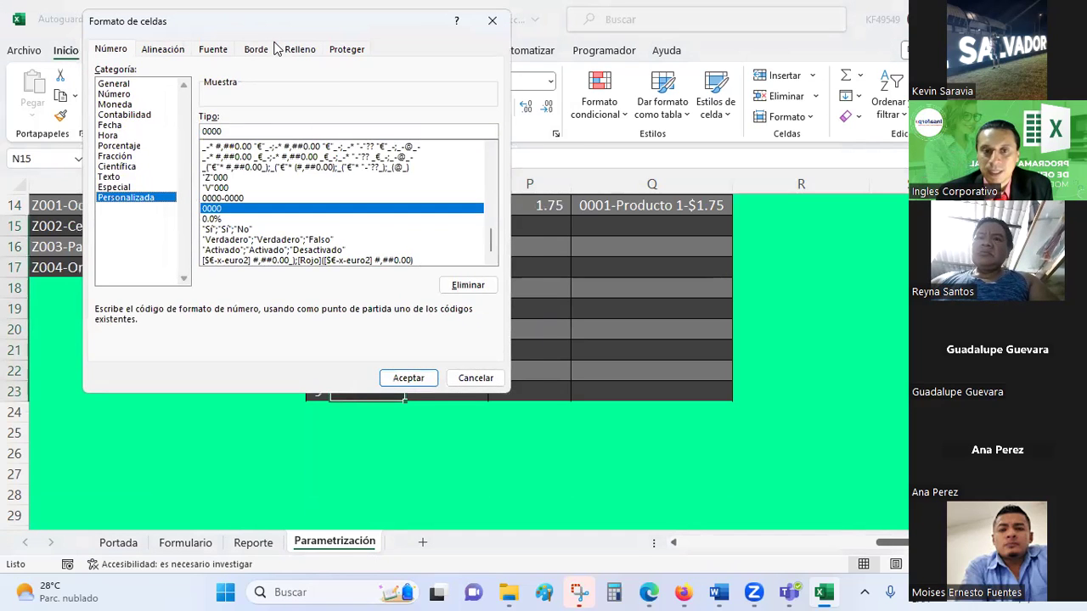
{"action": "left_click_drag", "start_coordinate": [235, 19], "coordinate": [721, 118]}
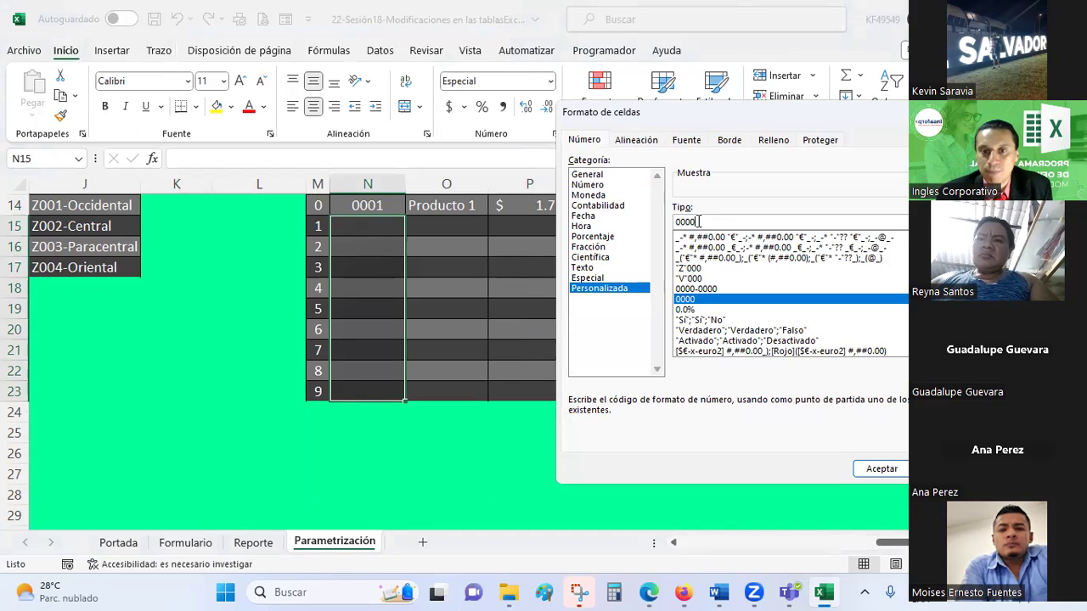
{"action": "left_click", "coordinate": [697, 221]}
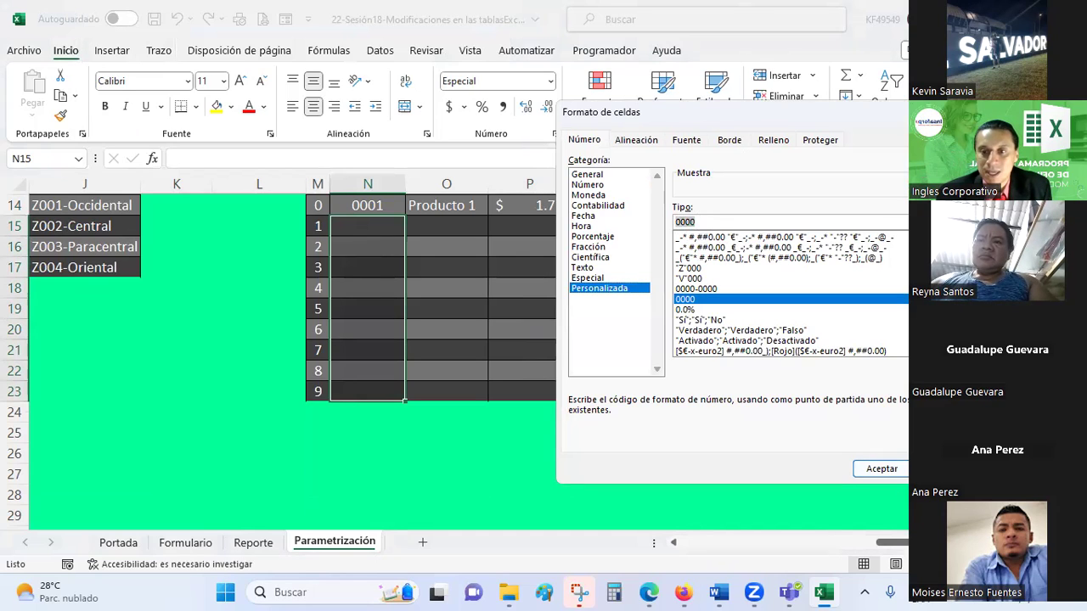
{"action": "left_click", "coordinate": [881, 468]}
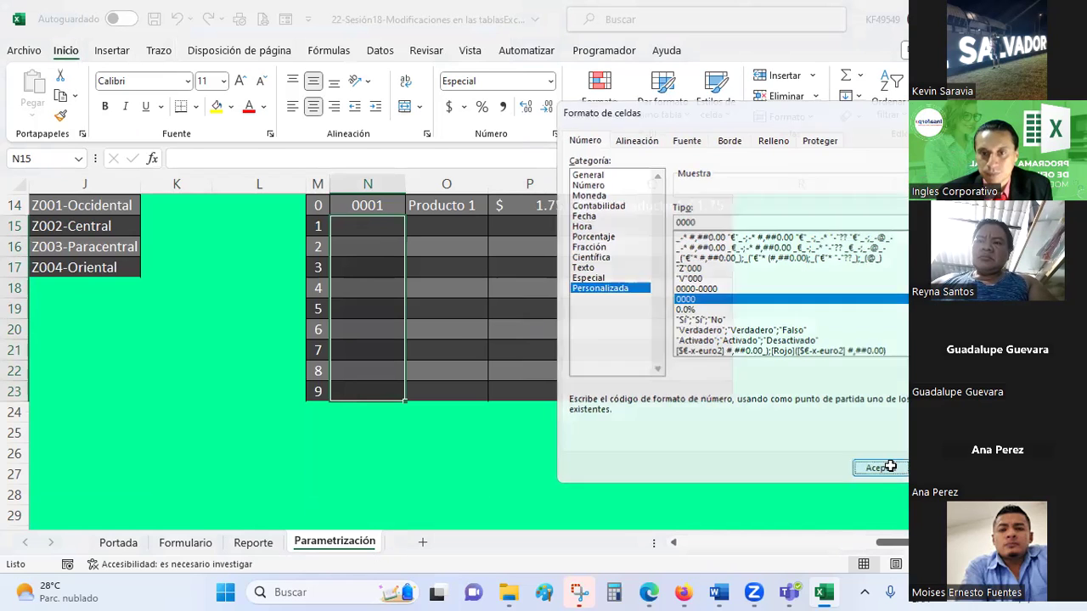
{"action": "scroll", "coordinate": [555, 391], "scroll_direction": "up", "scroll_amount": 1}
{"action": "left_click", "coordinate": [377, 290]}
Enter =N14+1 in N15, paste it into N16:N23 for codes 0002–0010, and save.
{"action": "left_click", "coordinate": [378, 290]}
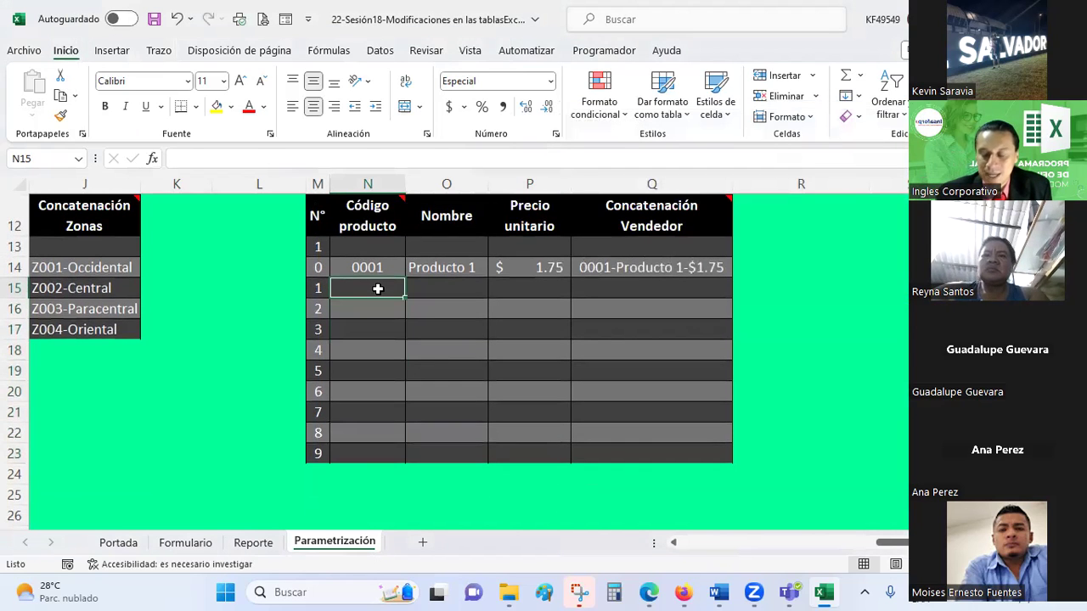
{"action": "type", "text": "=N14+1"}
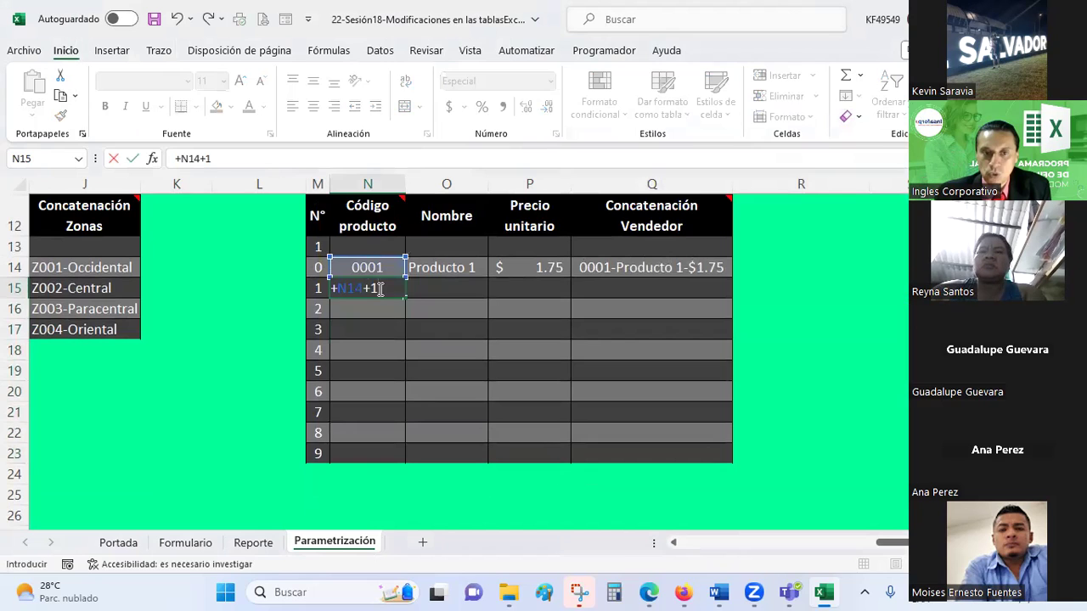
{"action": "key", "text": "Return"}
{"action": "left_click", "coordinate": [378, 289]}
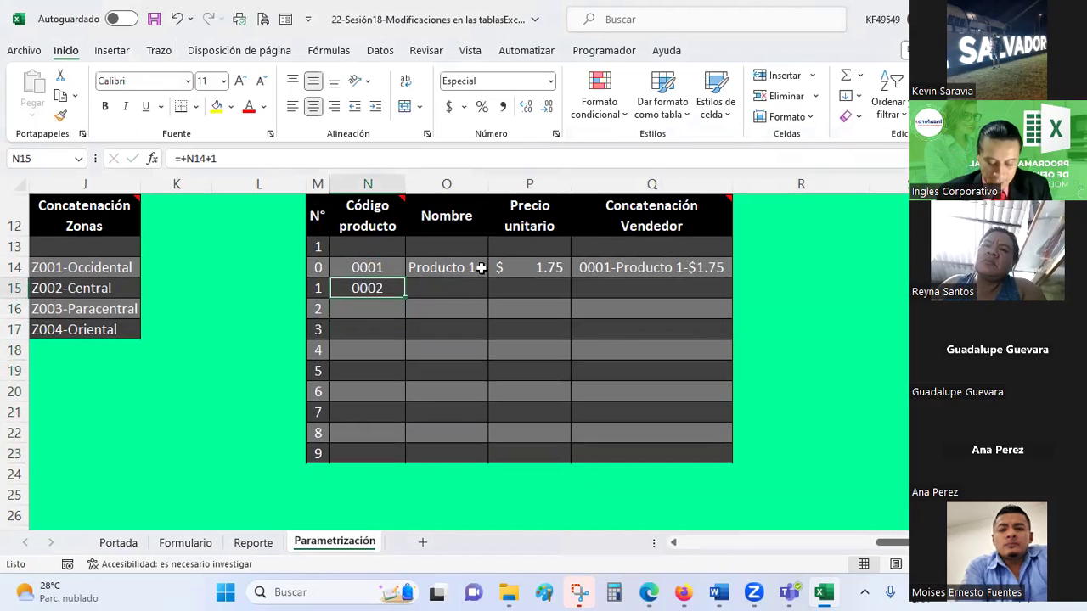
{"action": "key", "text": "ctrl+c"}
{"action": "left_click_drag", "start_coordinate": [370, 313], "coordinate": [359, 450]}
{"action": "right_click", "coordinate": [360, 450]}
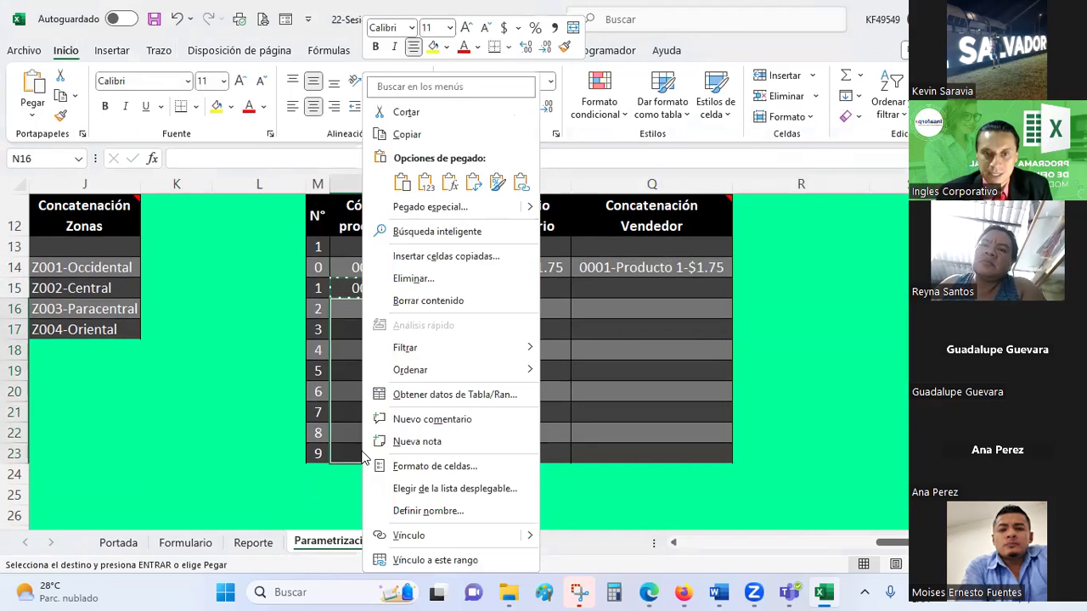
{"action": "left_click", "coordinate": [449, 183]}
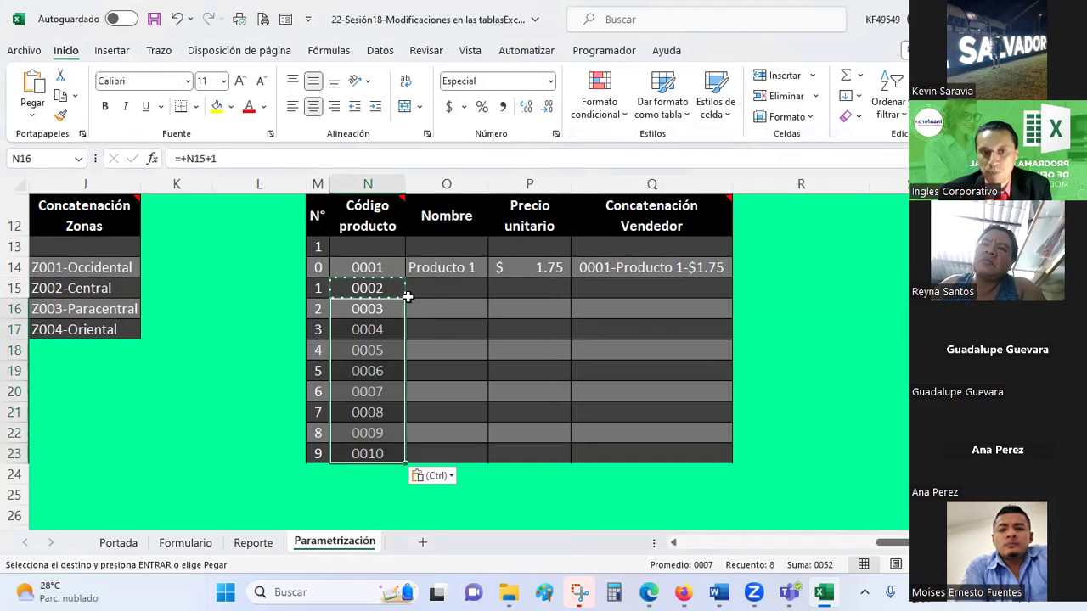
{"action": "left_click", "coordinate": [431, 305]}
{"action": "key", "text": "ctrl+s"}
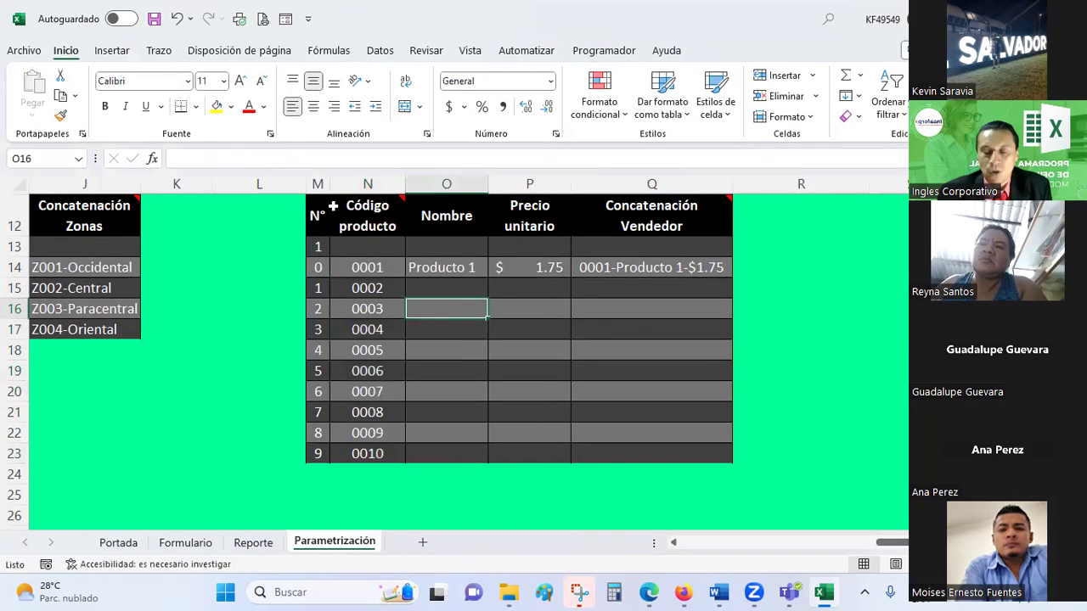
Enter Producto 2 in O15 and fill the series down to Producto 10 in O23.
{"action": "mouse_move", "coordinate": [333, 206]}
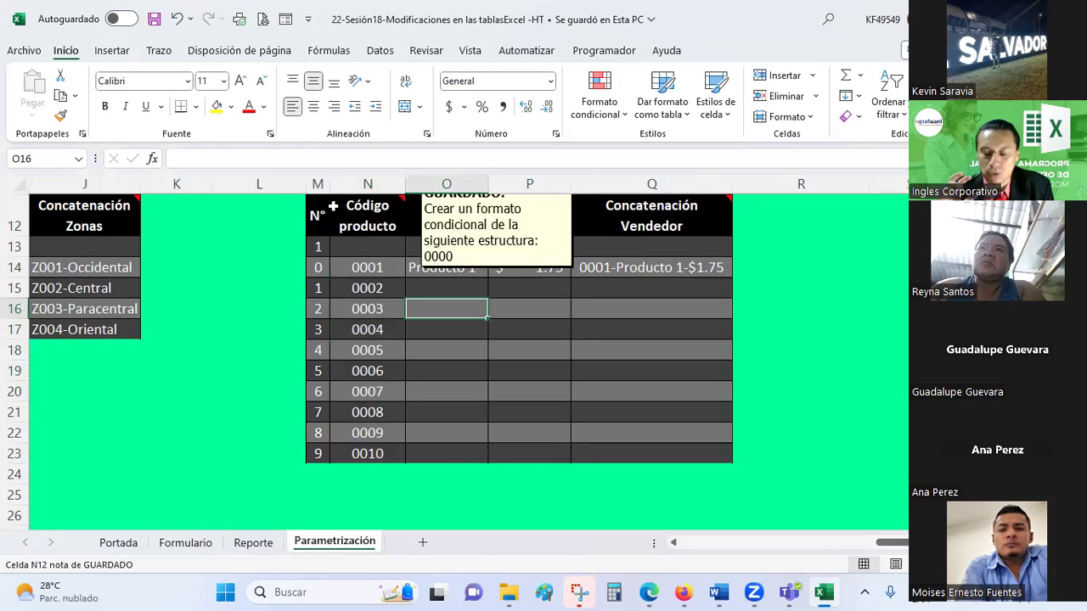
{"action": "left_click", "coordinate": [428, 289]}
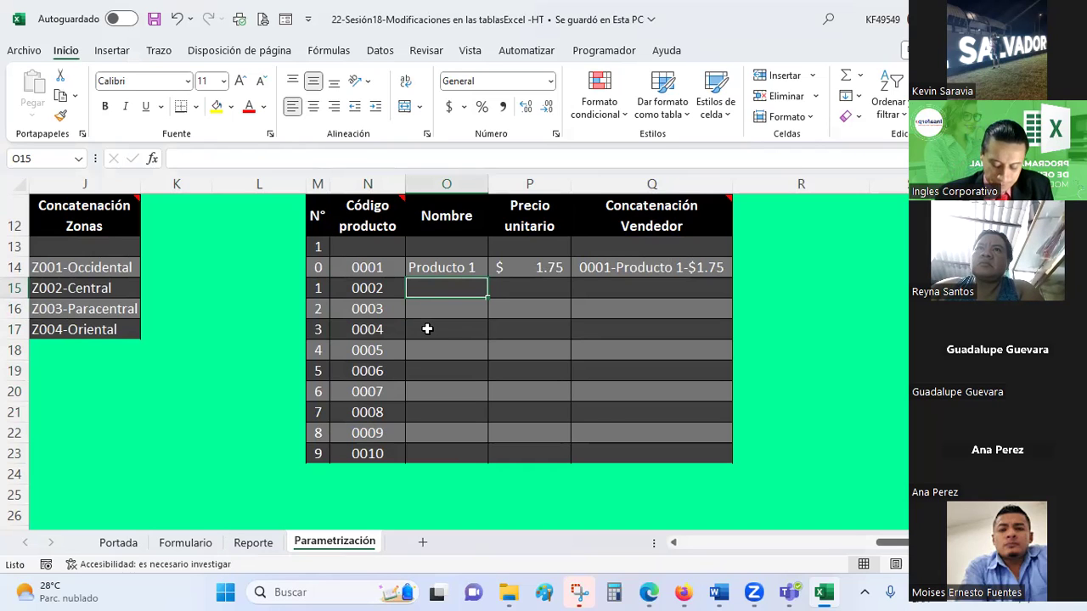
{"action": "type", "text": "pRODUCTO "}
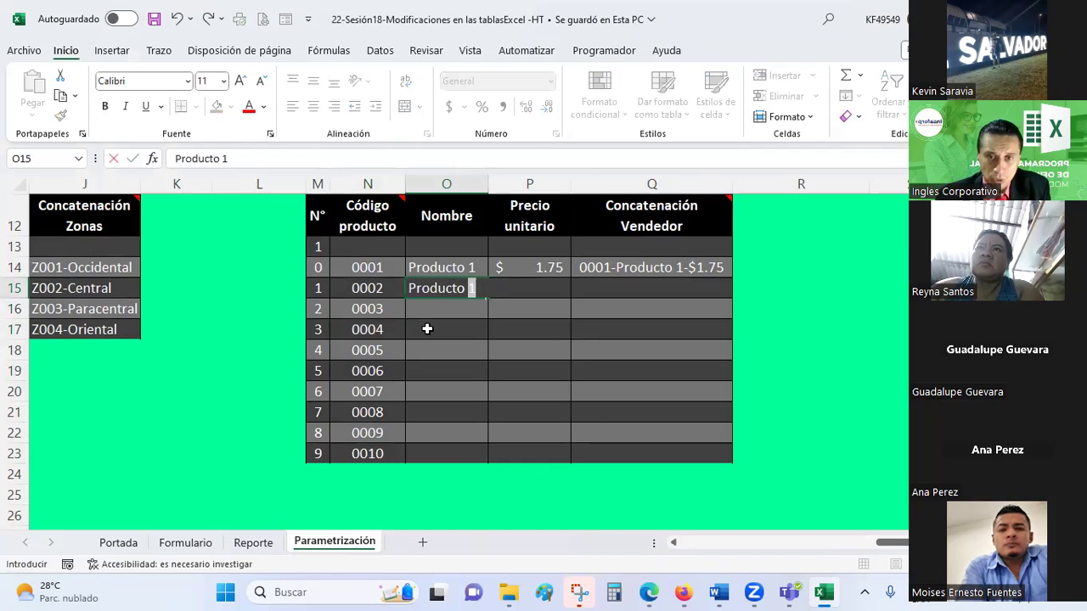
{"action": "type", "text": "2"}
{"action": "key", "text": "Return"}
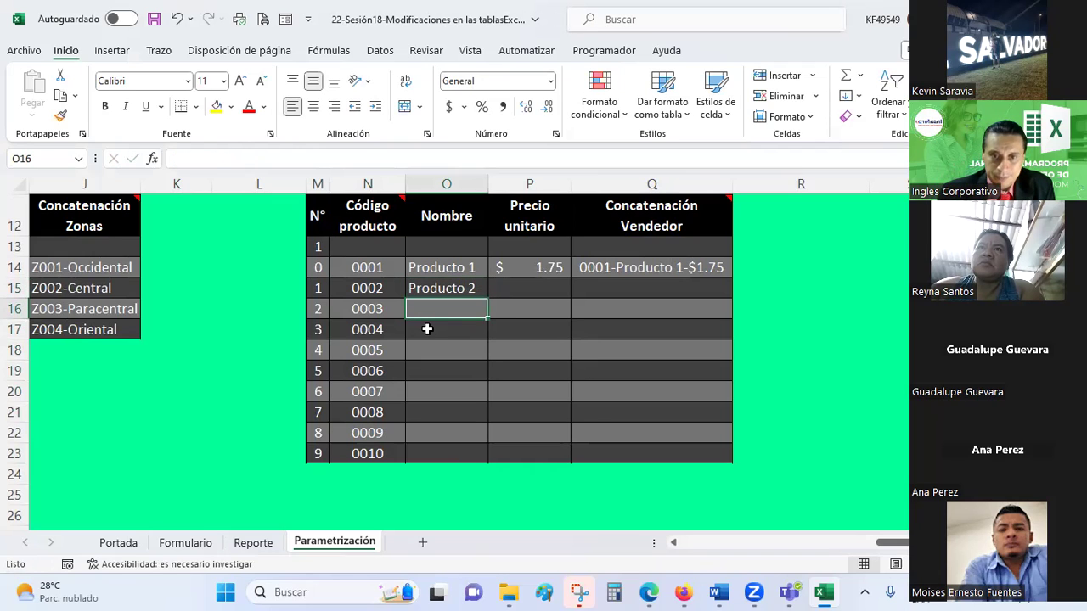
{"action": "left_click_drag", "start_coordinate": [458, 266], "coordinate": [453, 286]}
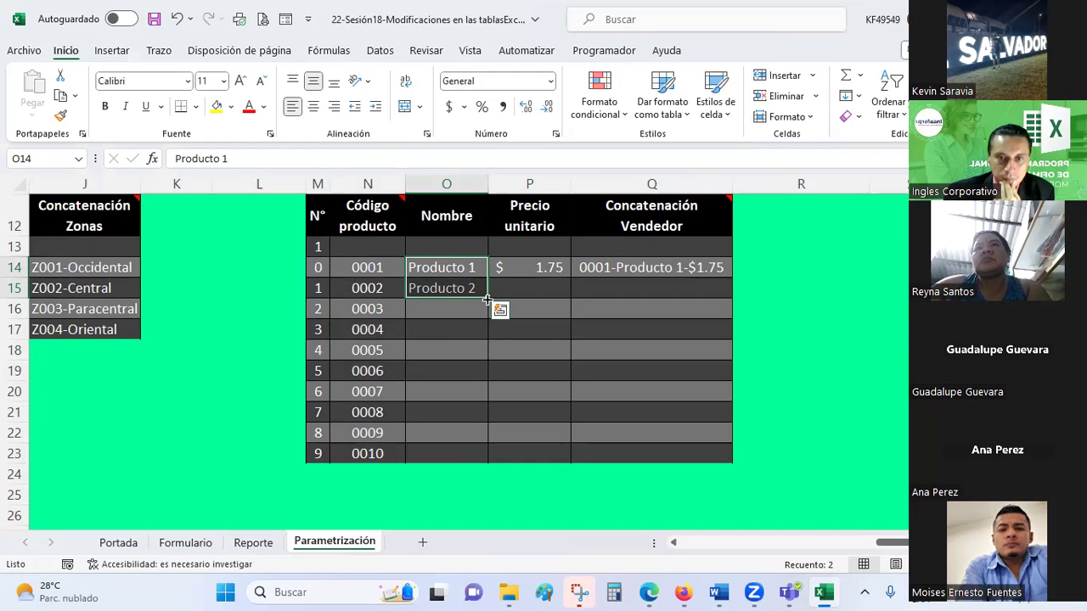
{"action": "left_click_drag", "start_coordinate": [487, 299], "coordinate": [478, 456]}
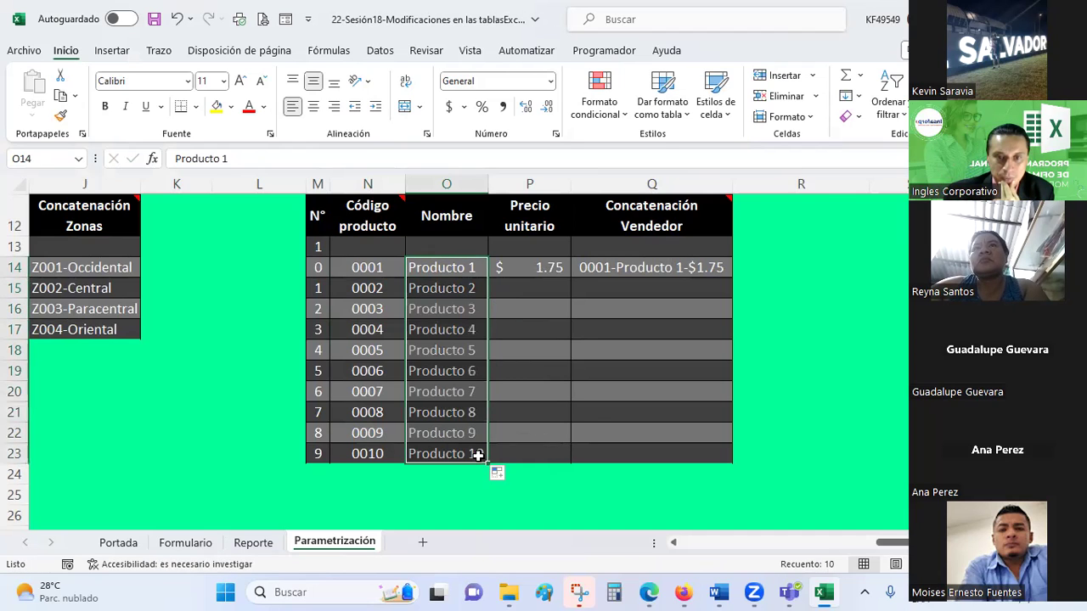
{"action": "left_click", "coordinate": [478, 456]}
Review the filled product names in the column, down to Producto 10.
{"action": "left_click", "coordinate": [462, 309]}
{"action": "left_click", "coordinate": [458, 331]}
{"action": "left_click", "coordinate": [453, 374]}
{"action": "left_click", "coordinate": [452, 454]}
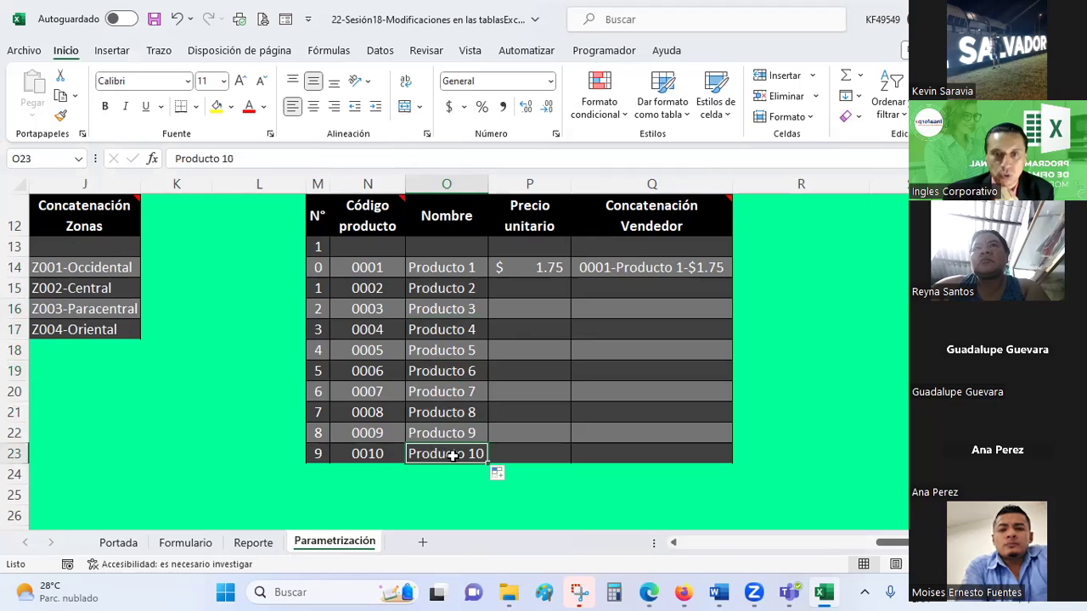
Enter prices 2.25, 3.75, 4.25 and 5.75 starting in P15 for Productos 2–5.
{"action": "left_click", "coordinate": [526, 288]}
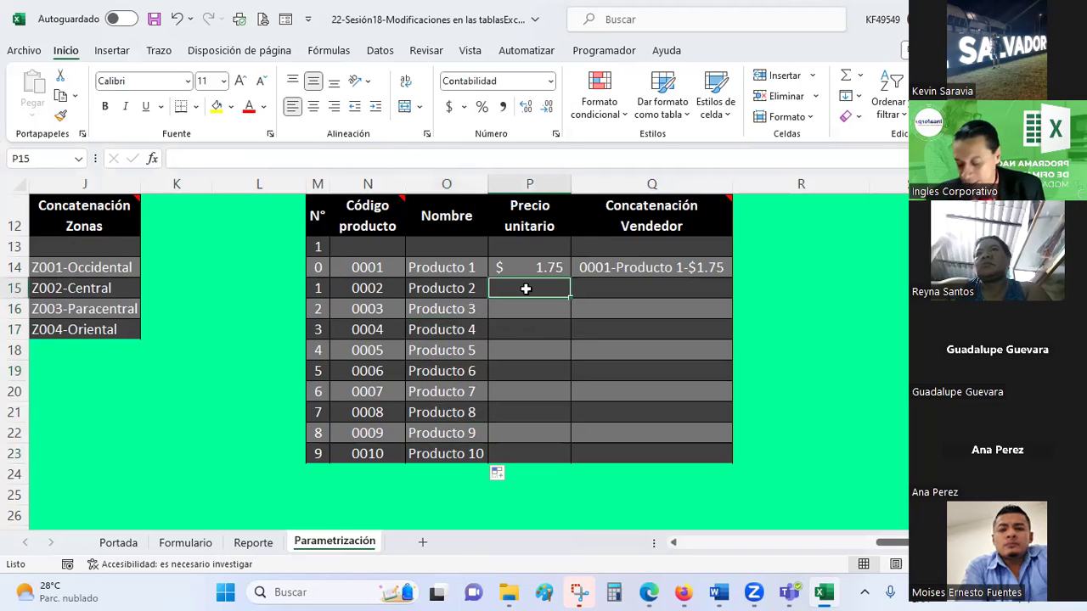
{"action": "type", "text": "2.25"}
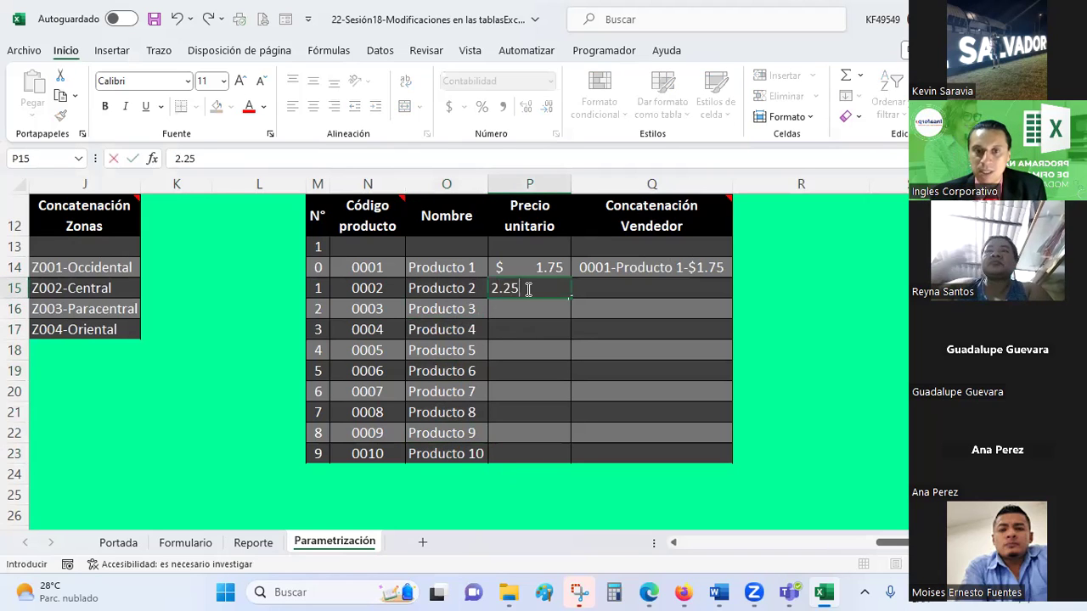
{"action": "key", "text": "Return"}
{"action": "type", "text": "3.75"}
{"action": "key", "text": "Return"}
{"action": "type", "text": "4.25"}
{"action": "key", "text": "Return"}
{"action": "type", "text": "5.75"}
{"action": "key", "text": "Return"}
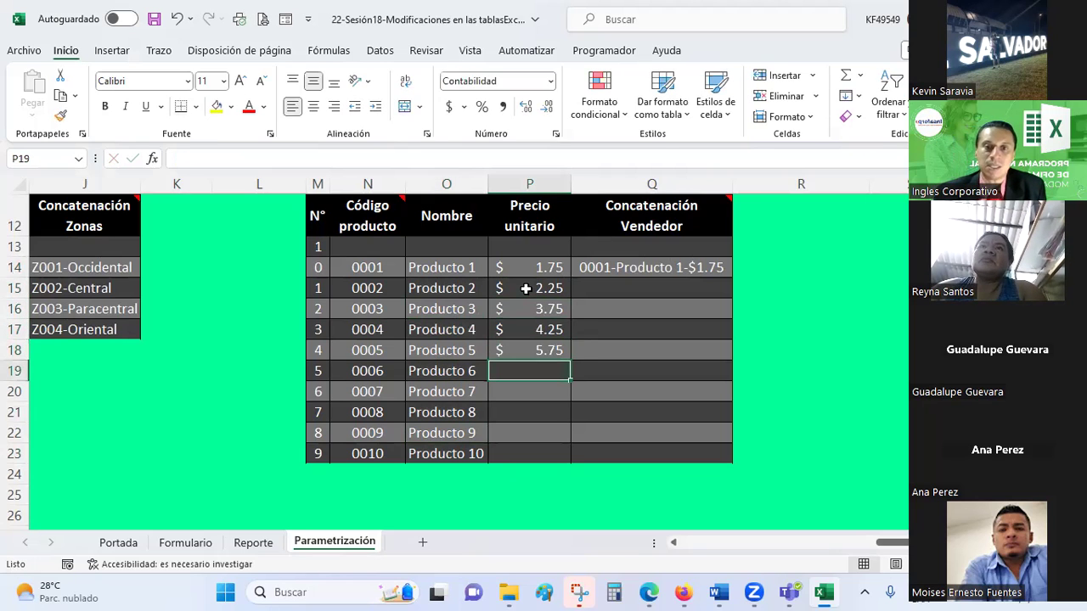
Enter prices 6.25, 7.75, 8.25, 9.75 and 10.25 for Productos 6–10.
{"action": "type", "text": "6.25"}
{"action": "key", "text": "Return"}
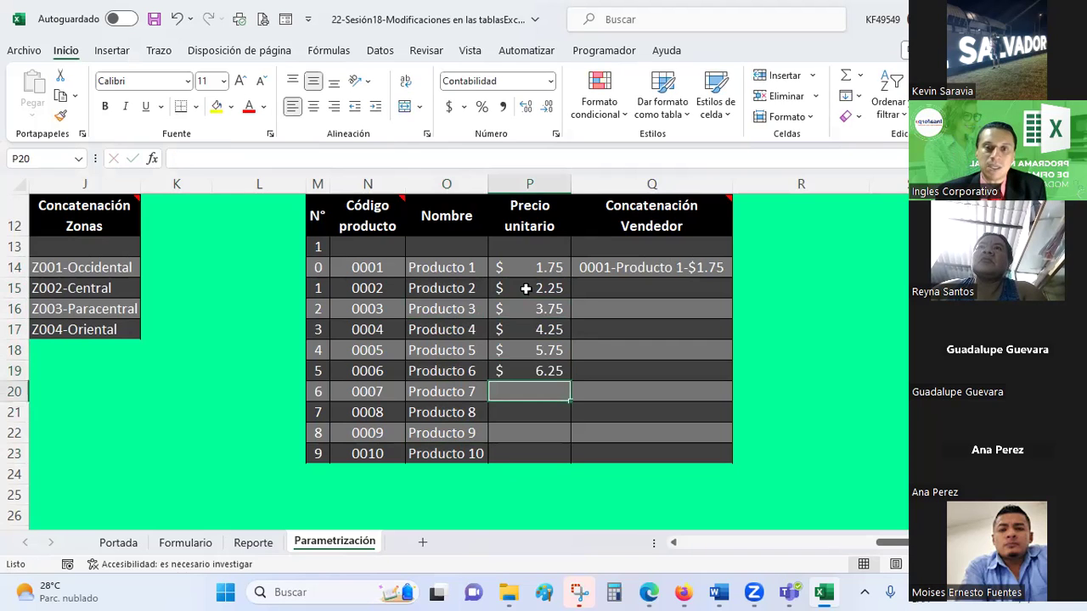
{"action": "type", "text": "7.75"}
{"action": "key", "text": "Return"}
{"action": "type", "text": "8.25"}
{"action": "key", "text": "Return"}
{"action": "type", "text": "9.75"}
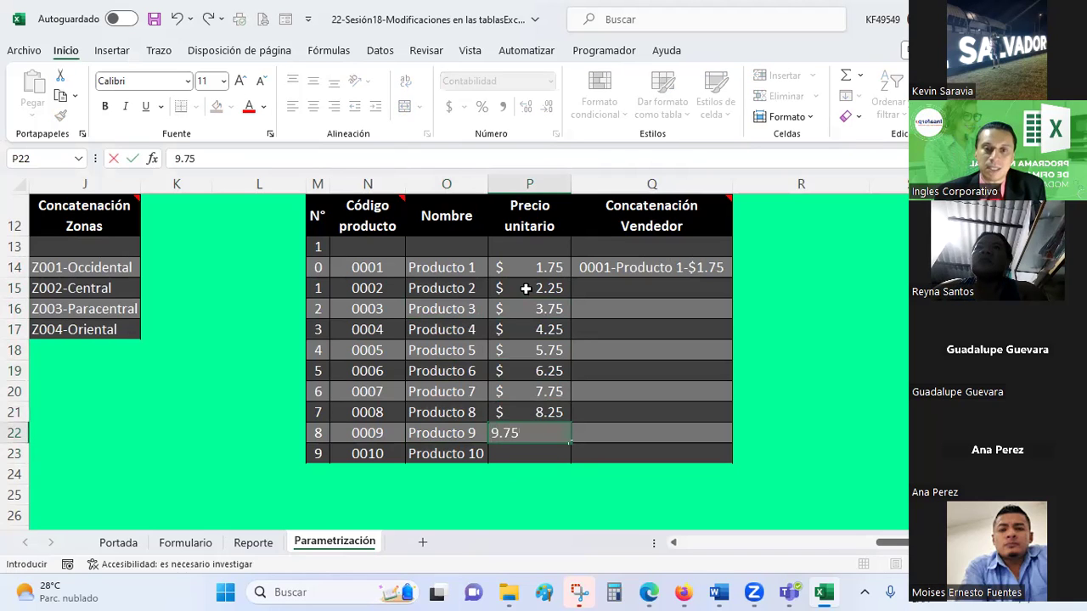
{"action": "key", "text": "Return"}
{"action": "type", "text": "11"}
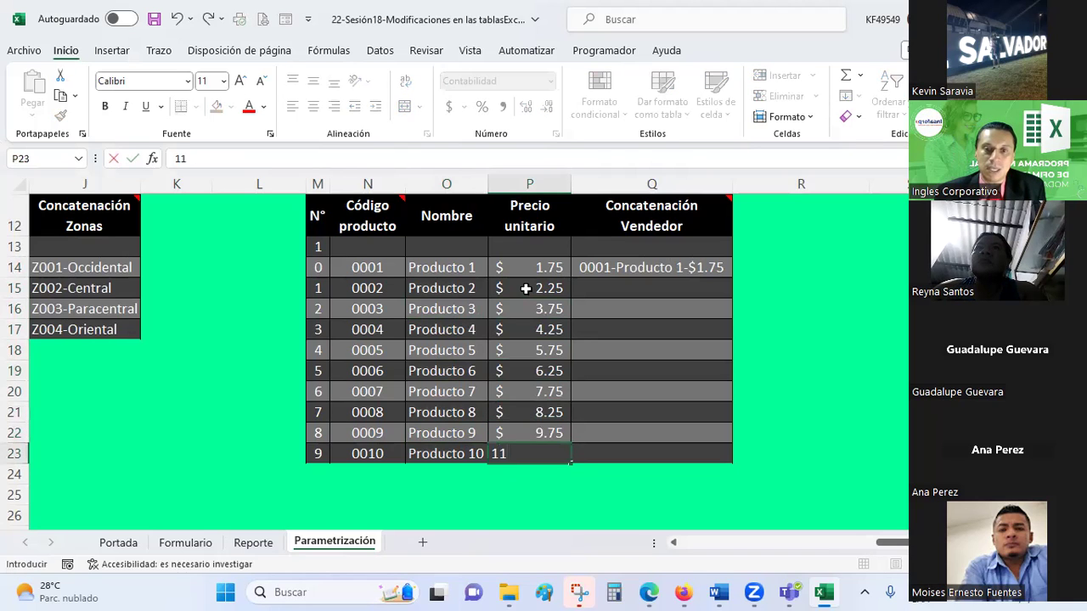
{"action": "key", "text": "BackSpace"}
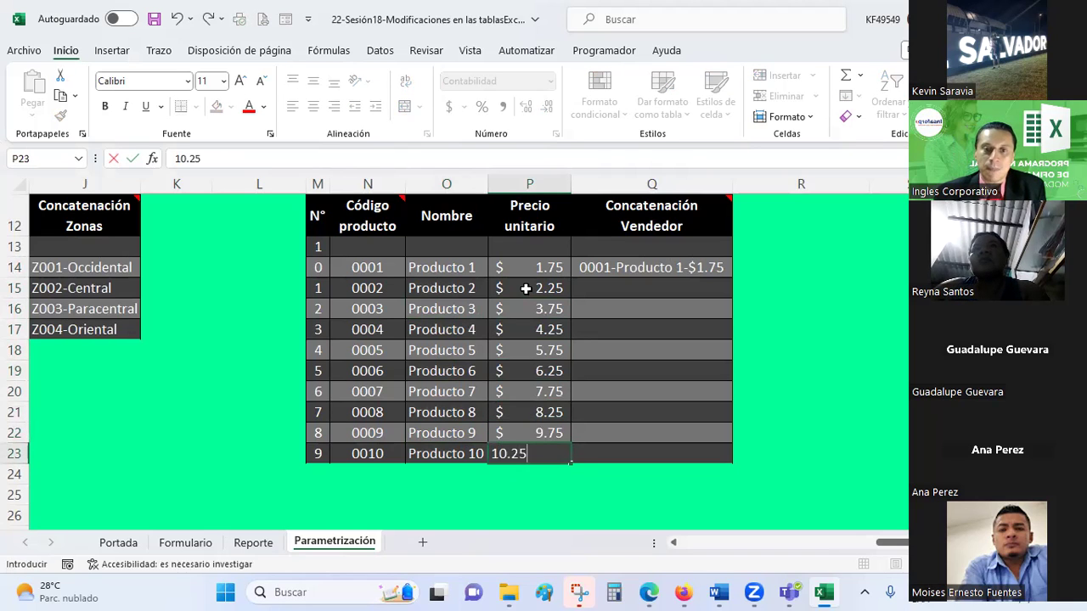
{"action": "key", "text": "Return"}
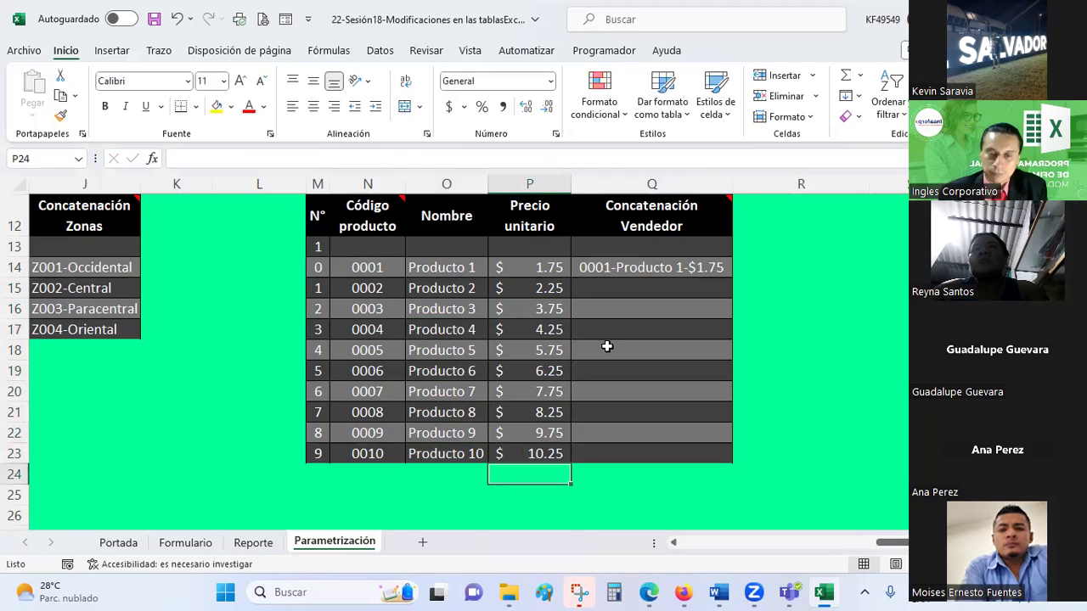
{"action": "left_click_drag", "start_coordinate": [530, 270], "coordinate": [520, 453]}
{"action": "mouse_move", "coordinate": [357, 268]}
{"action": "left_mouse_down"}
{"action": "mouse_move", "coordinate": [370, 465]}
{"action": "mouse_move", "coordinate": [365, 454]}
{"action": "left_mouse_up"}
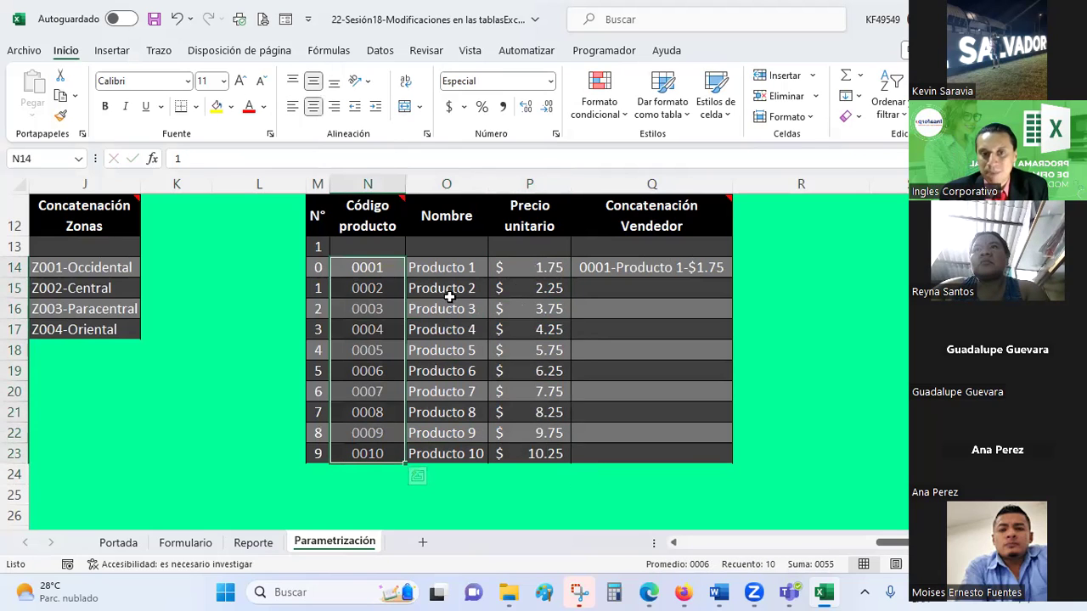
{"action": "left_click", "coordinate": [352, 277]}
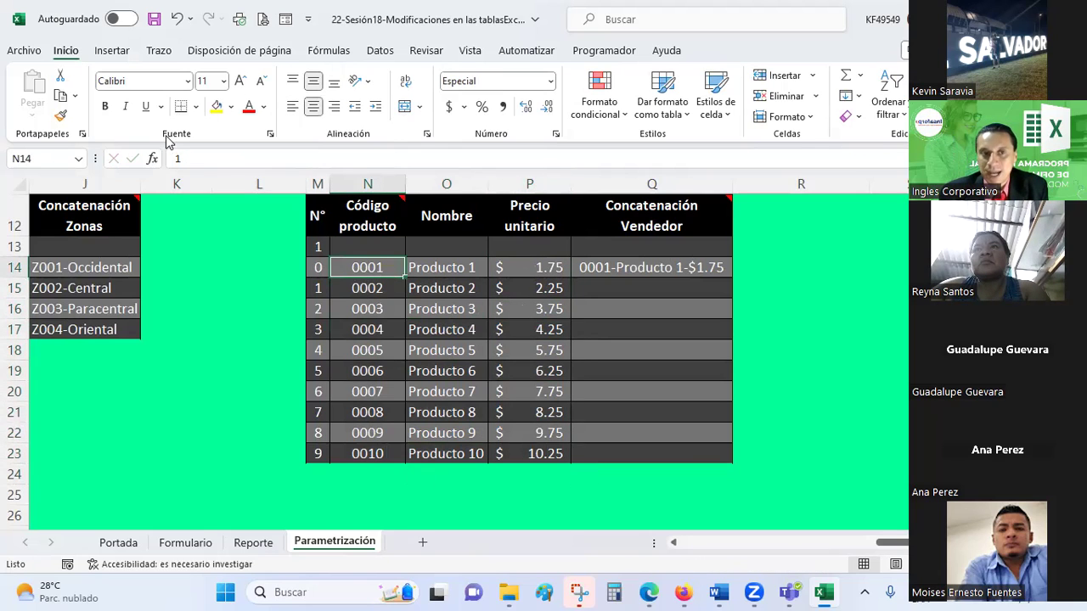
{"action": "left_click", "coordinate": [365, 310]}
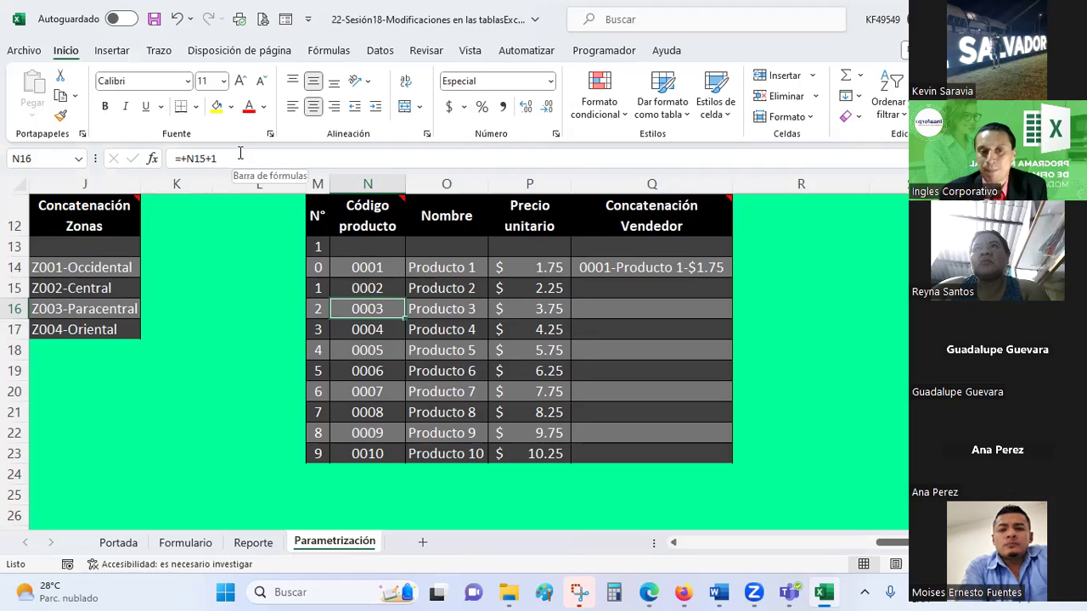
{"action": "left_click", "coordinate": [548, 267]}
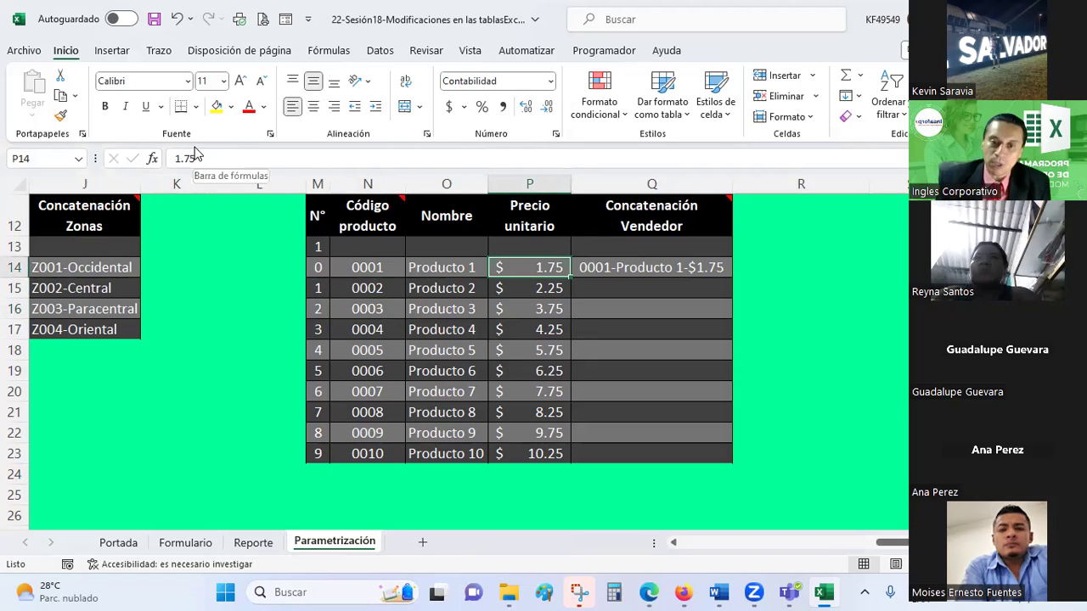
{"action": "left_click", "coordinate": [646, 292]}
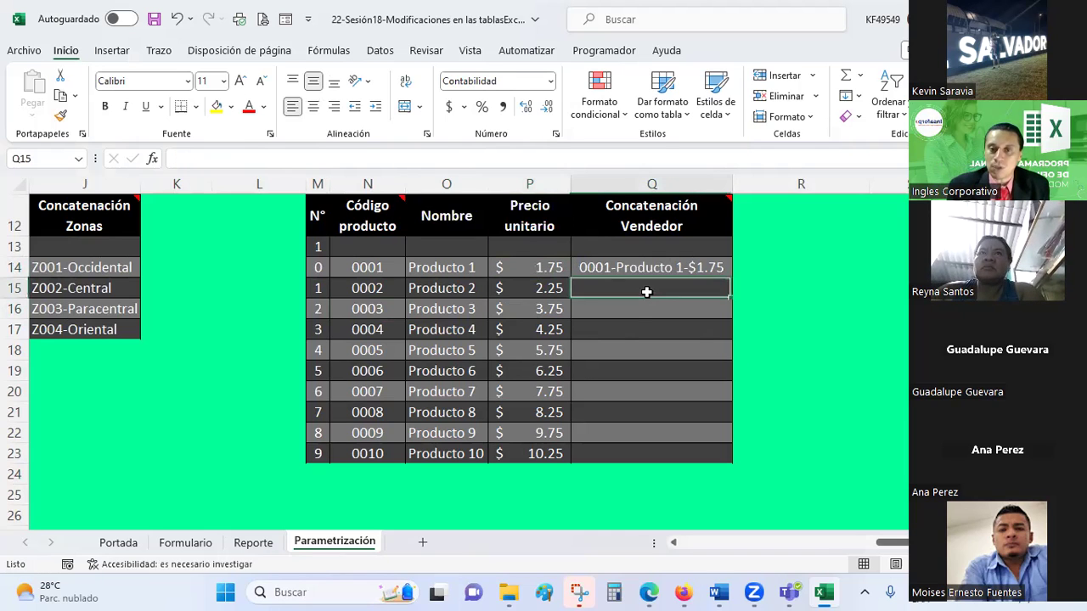
{"action": "left_click", "coordinate": [383, 304]}
{"action": "left_click", "coordinate": [526, 290]}
{"action": "left_click", "coordinate": [611, 292]}
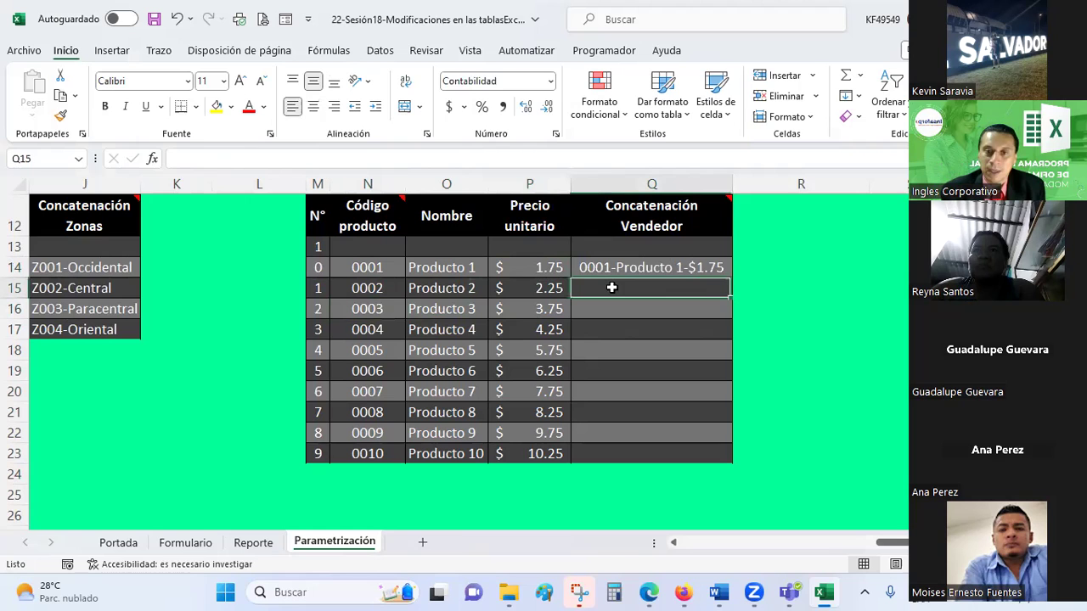
Insert a CONCATENAR formula in Q15 with first text texto(N14;"0000"), returning 0001.
{"action": "left_click", "coordinate": [152, 159]}
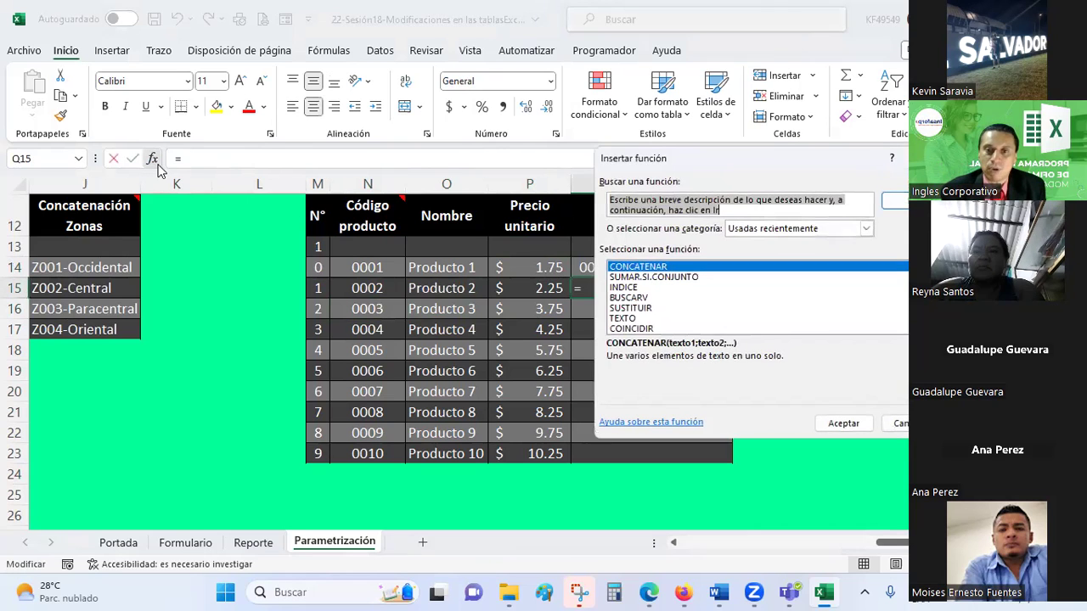
{"action": "double_click", "coordinate": [633, 268]}
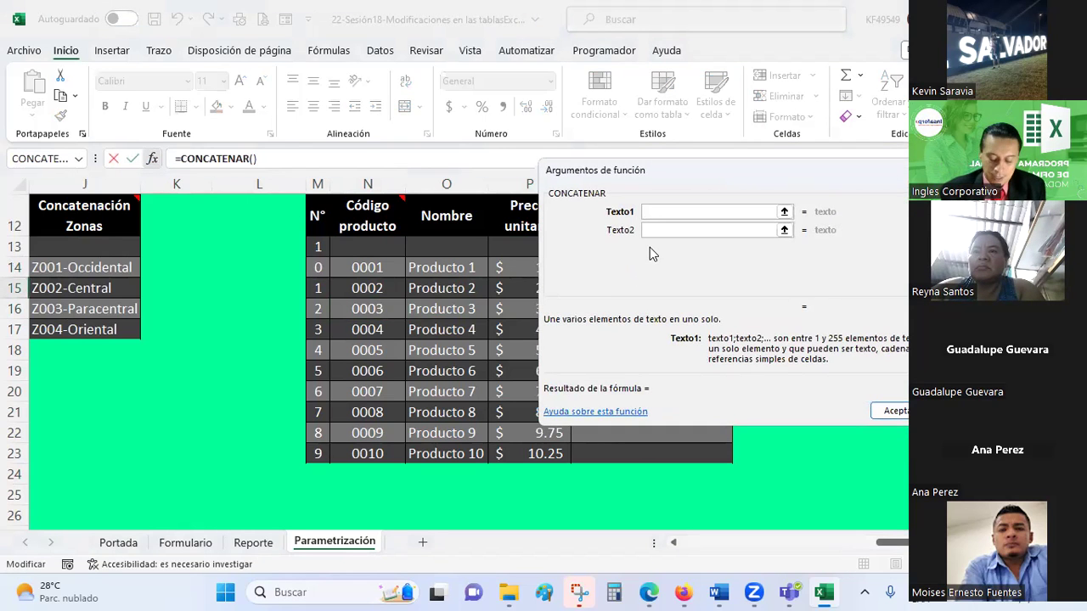
{"action": "type", "text": "texto("}
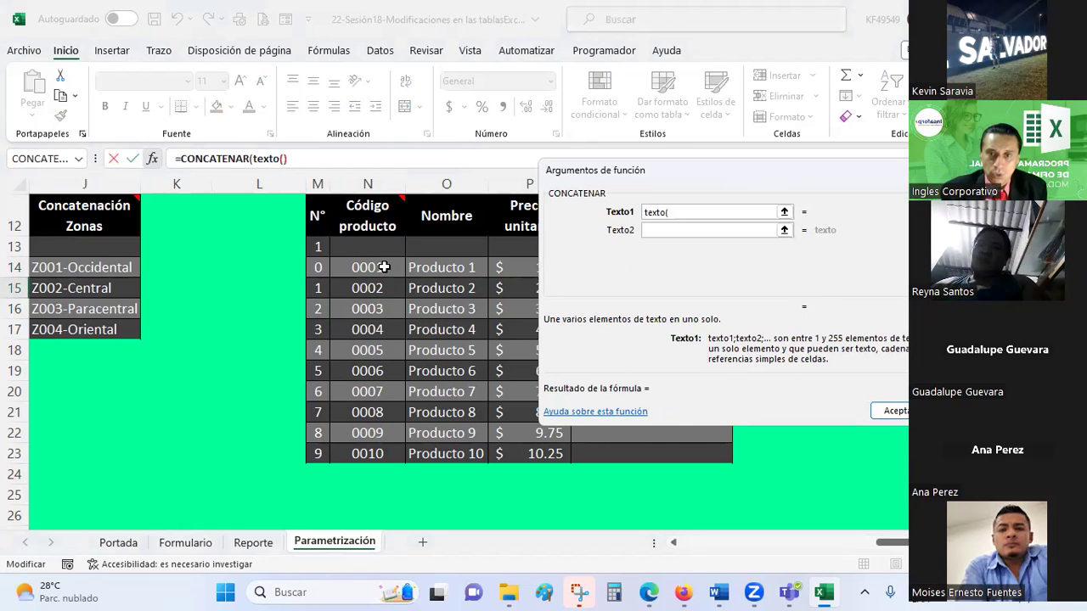
{"action": "left_click", "coordinate": [382, 266]}
{"action": "type", "text": ";"}
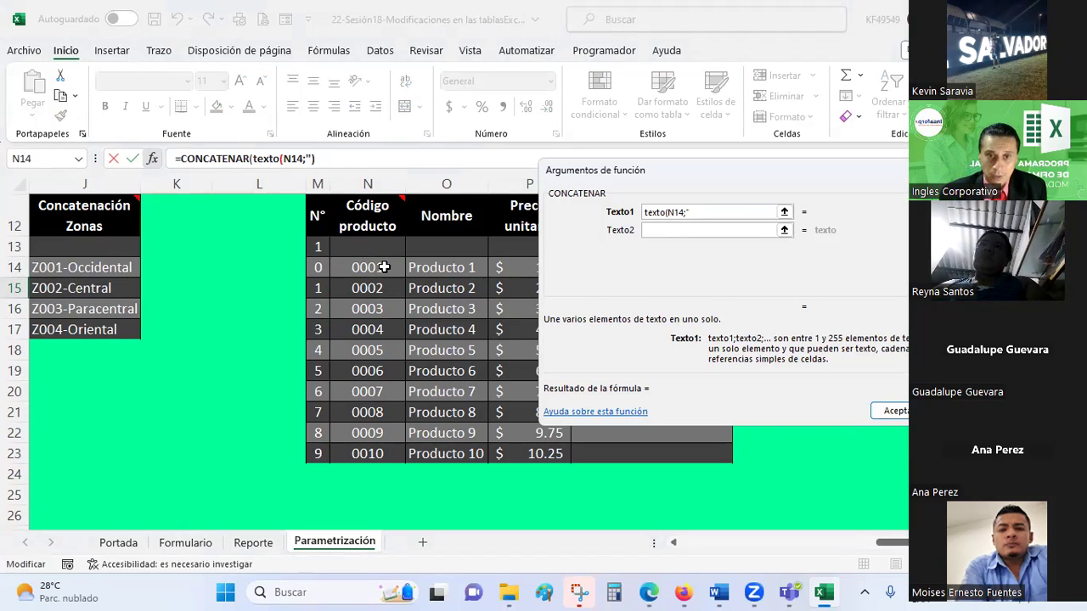
{"action": "type", "text": "2"}
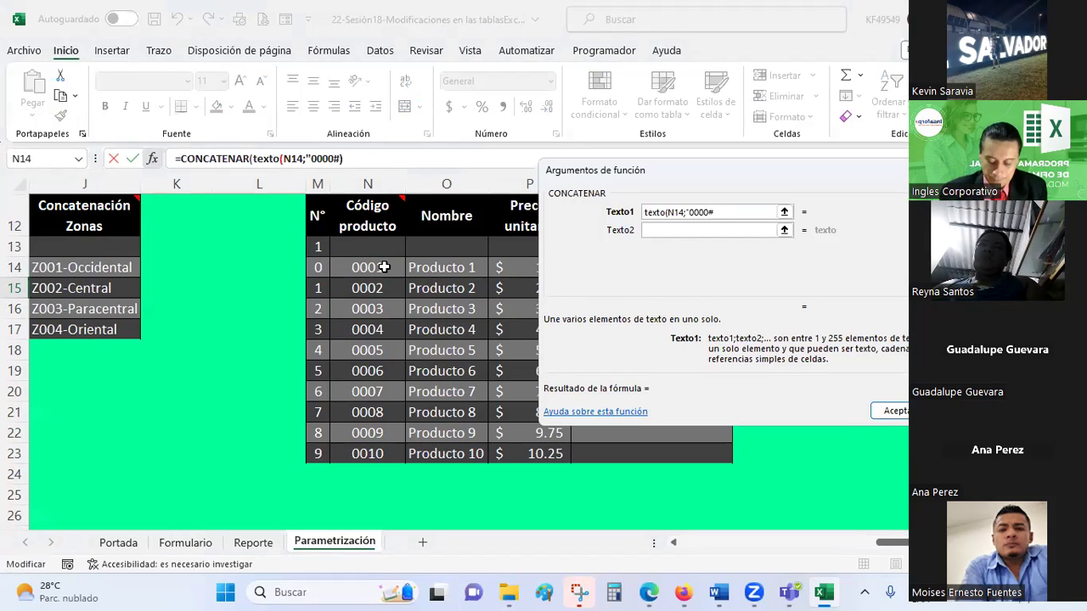
{"action": "type", "text": "\""}
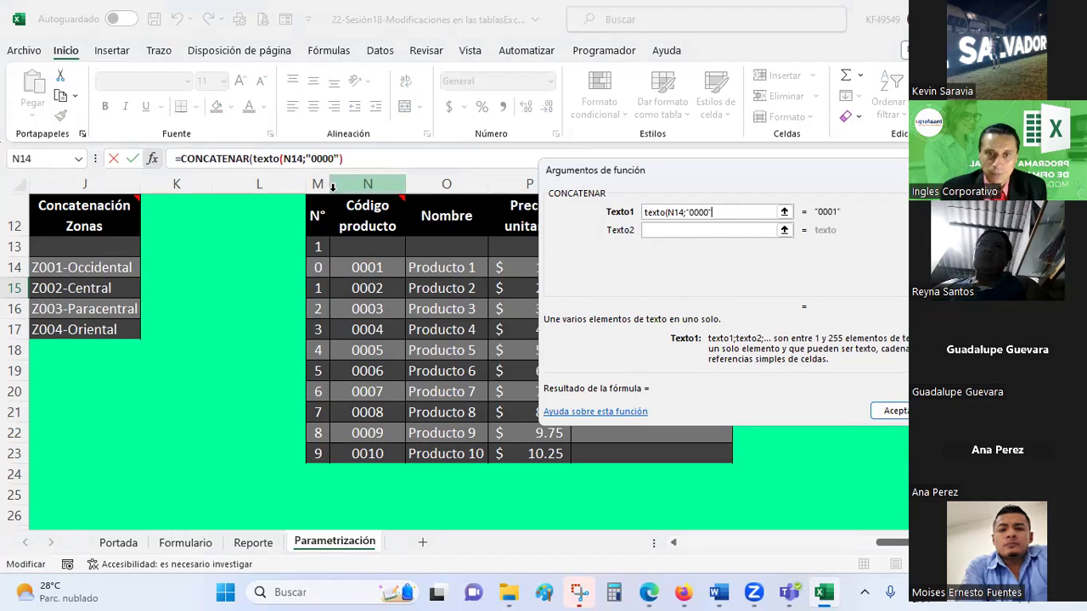
{"action": "left_click_drag", "start_coordinate": [630, 175], "coordinate": [618, 187]}
Add "-" as Texto2 and cell O15 (Producto 2) as Texto3.
{"action": "left_click_drag", "start_coordinate": [533, 267], "coordinate": [225, 403]}
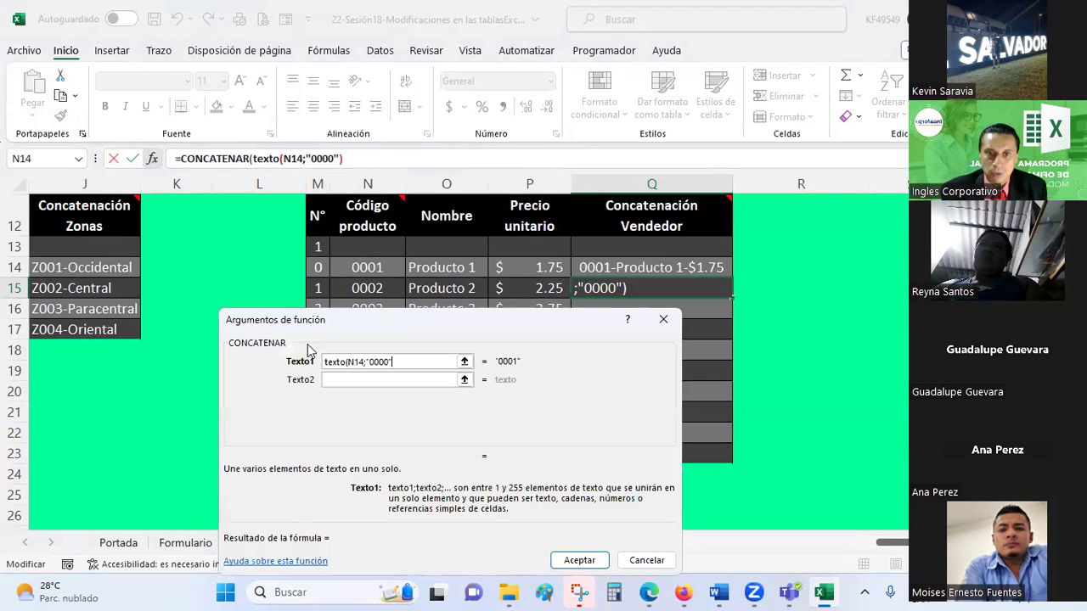
{"action": "left_click", "coordinate": [345, 379]}
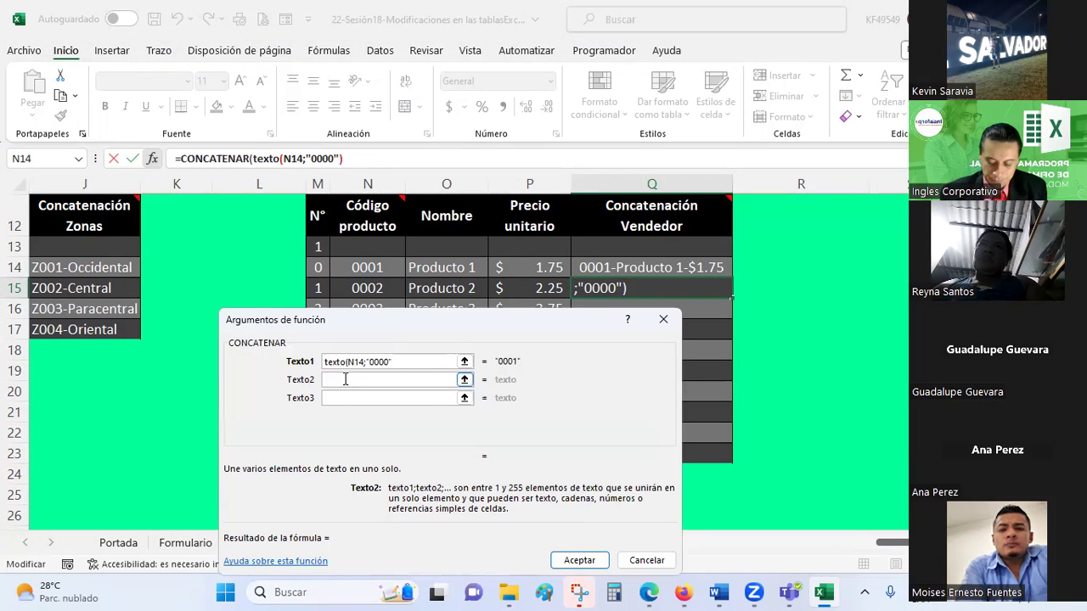
{"action": "type", "text": "\"-\""}
{"action": "left_click", "coordinate": [342, 397]}
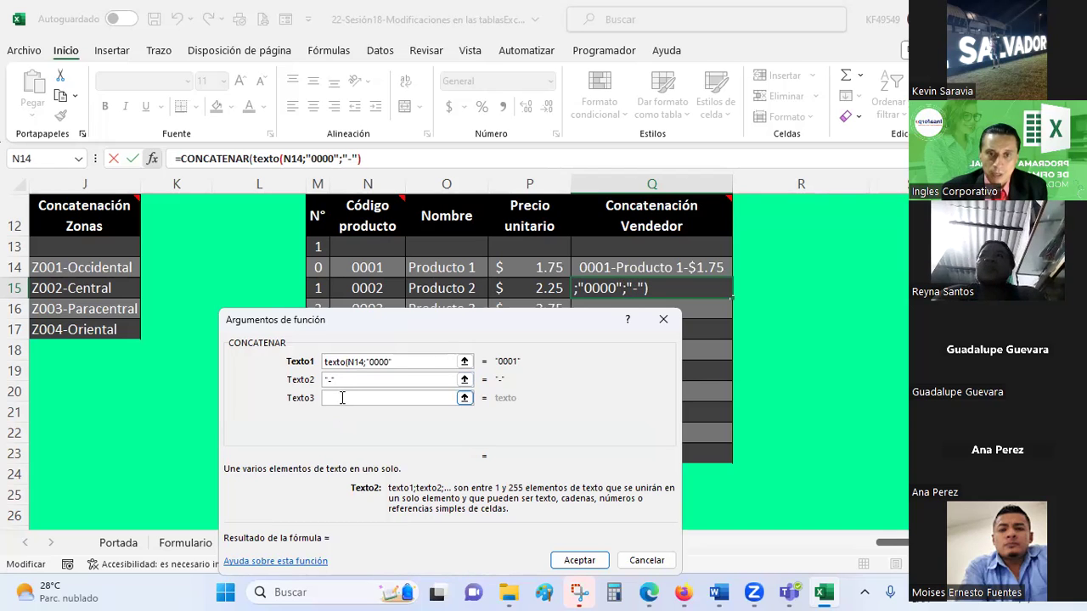
{"action": "left_click", "coordinate": [462, 290]}
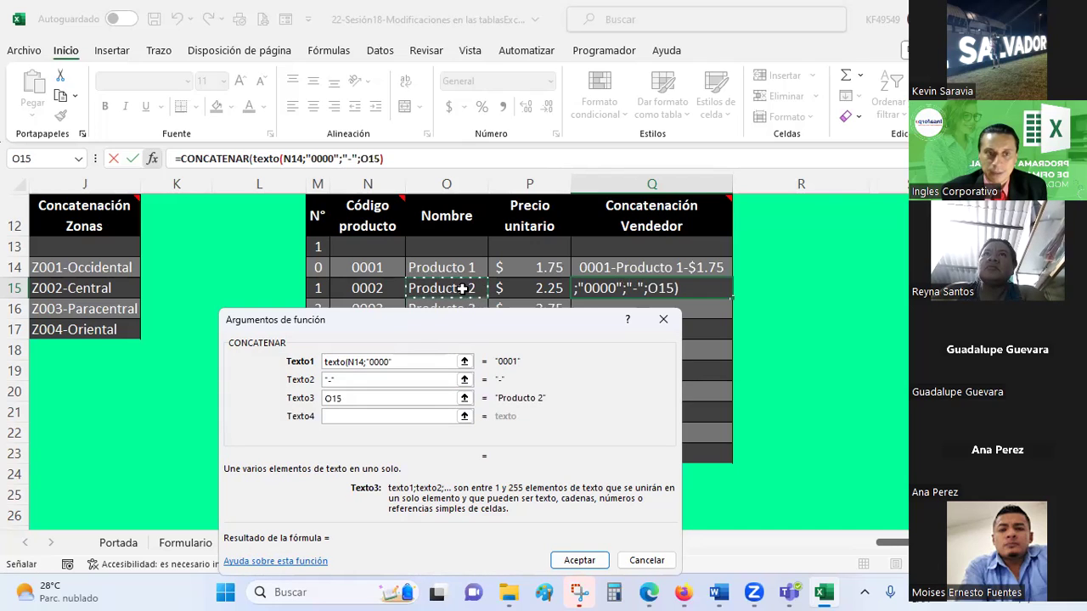
Change the code reference in Texto1 from N14 to N15 so it returns 0002.
{"action": "left_click", "coordinate": [359, 362]}
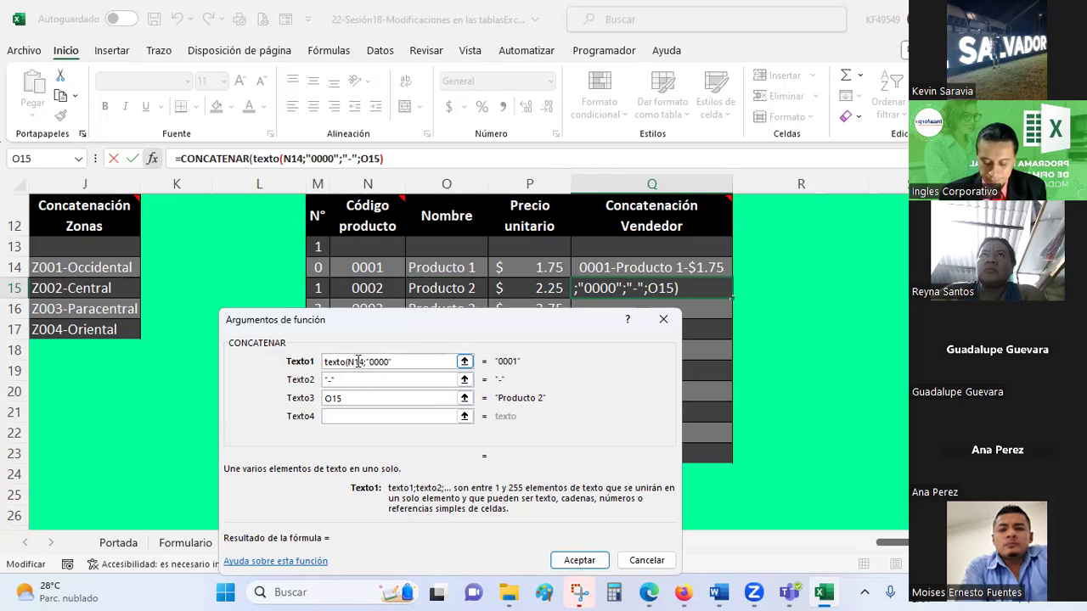
{"action": "key", "text": "BackSpace"}
{"action": "type", "text": "5"}
{"action": "left_click", "coordinate": [350, 399]}
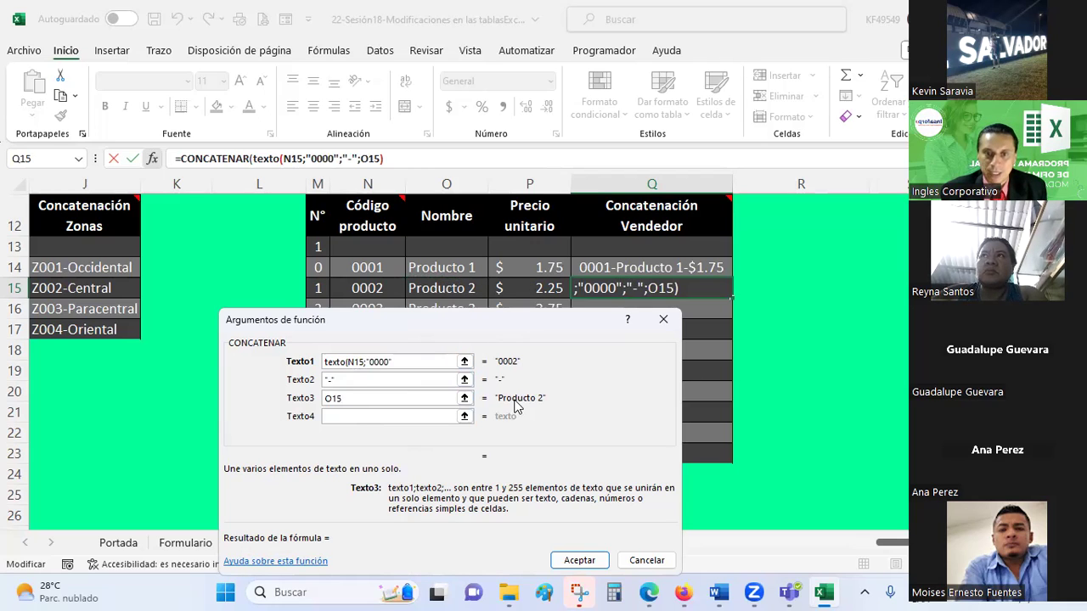
{"action": "left_click", "coordinate": [365, 418]}
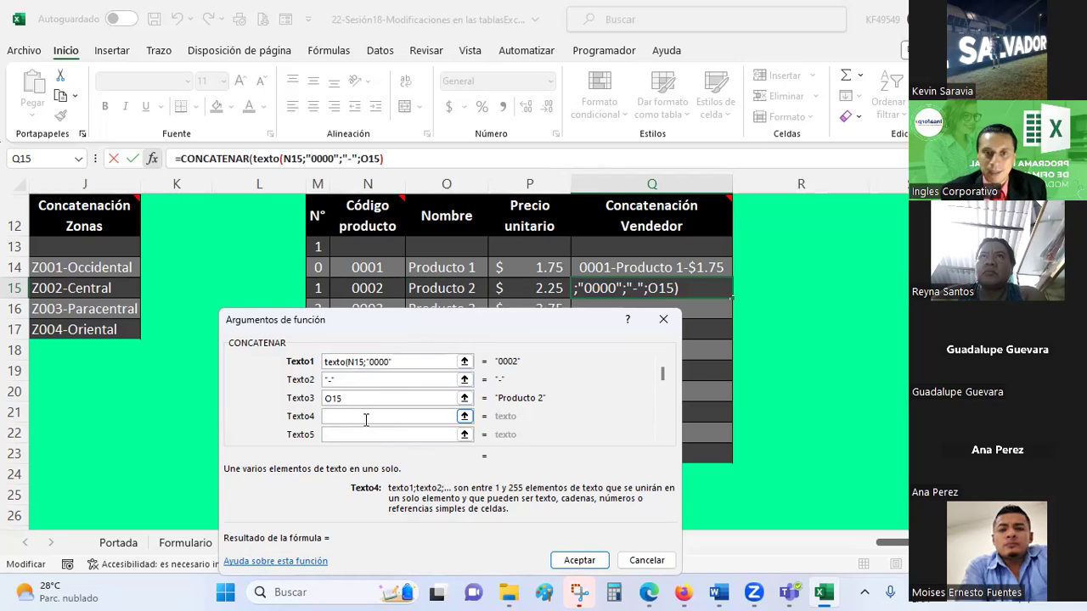
Set Texto4 to texto(P15;" $ 0.00") so the price appears as $ 2.25.
{"action": "type", "text": "texto("}
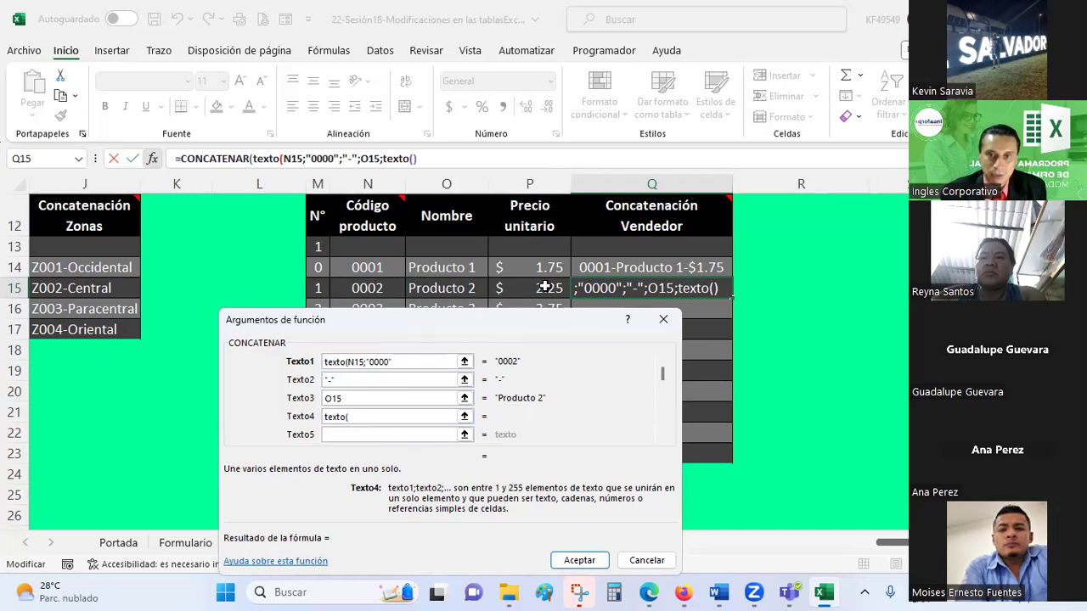
{"action": "left_click", "coordinate": [544, 287]}
{"action": "type", "text": "\""}
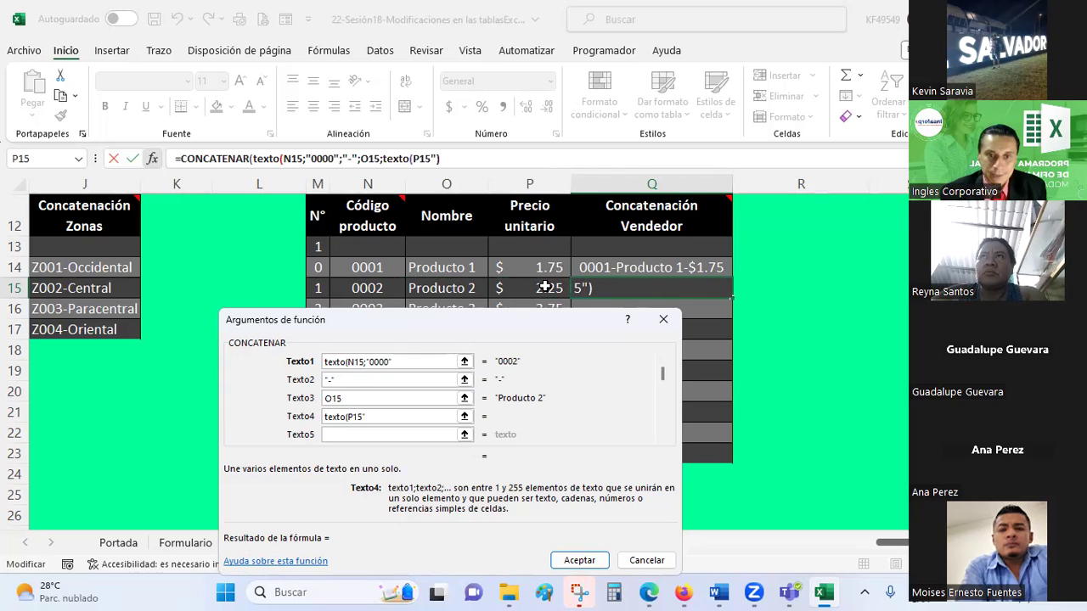
{"action": "key", "text": "BackSpace"}
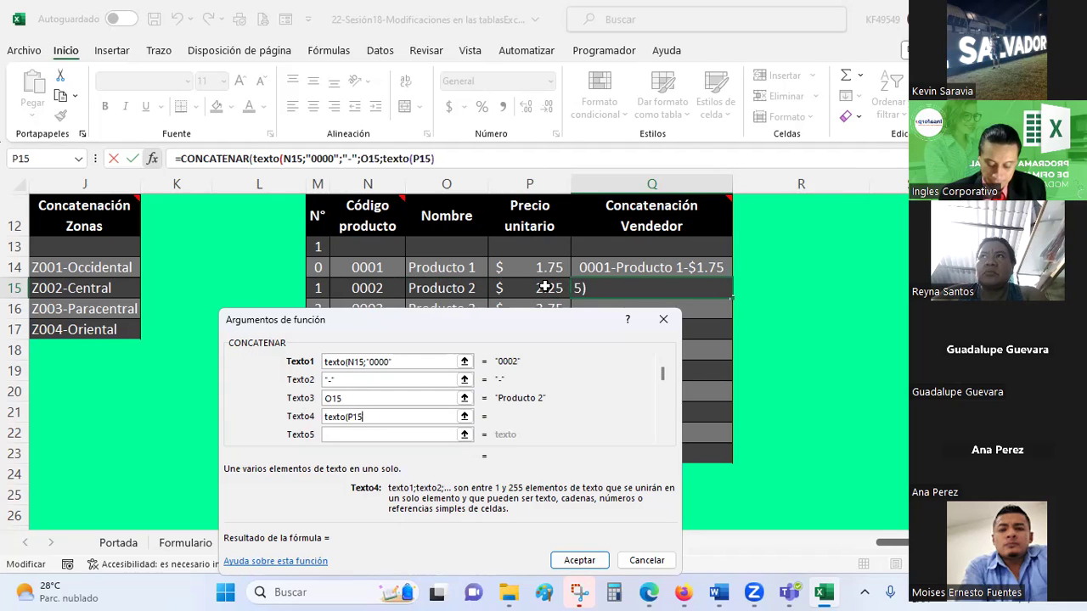
{"action": "type", "text": ";\" "}
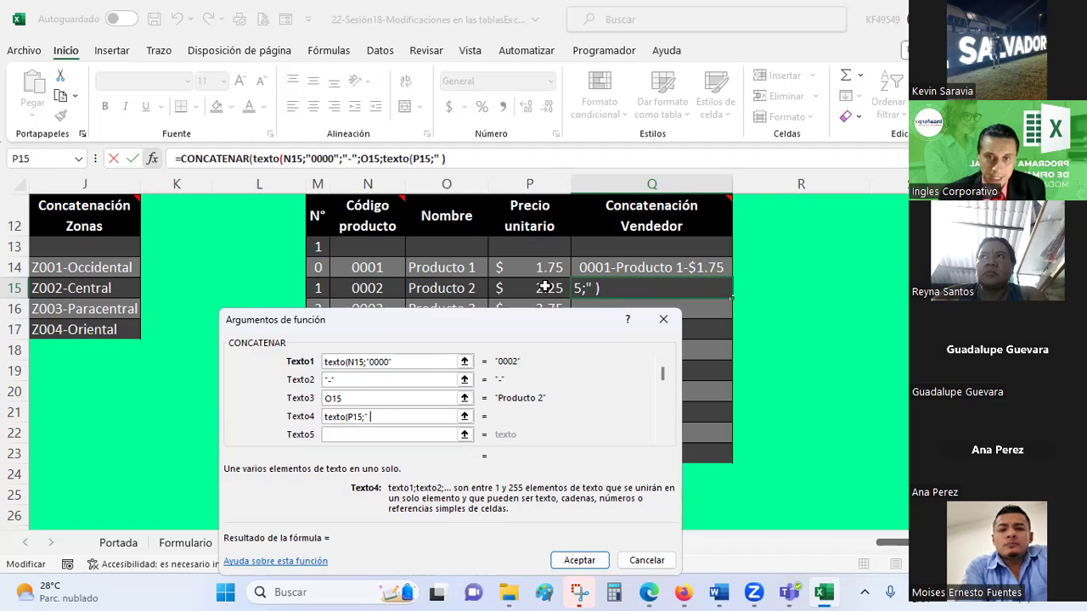
{"action": "type", "text": "$ "}
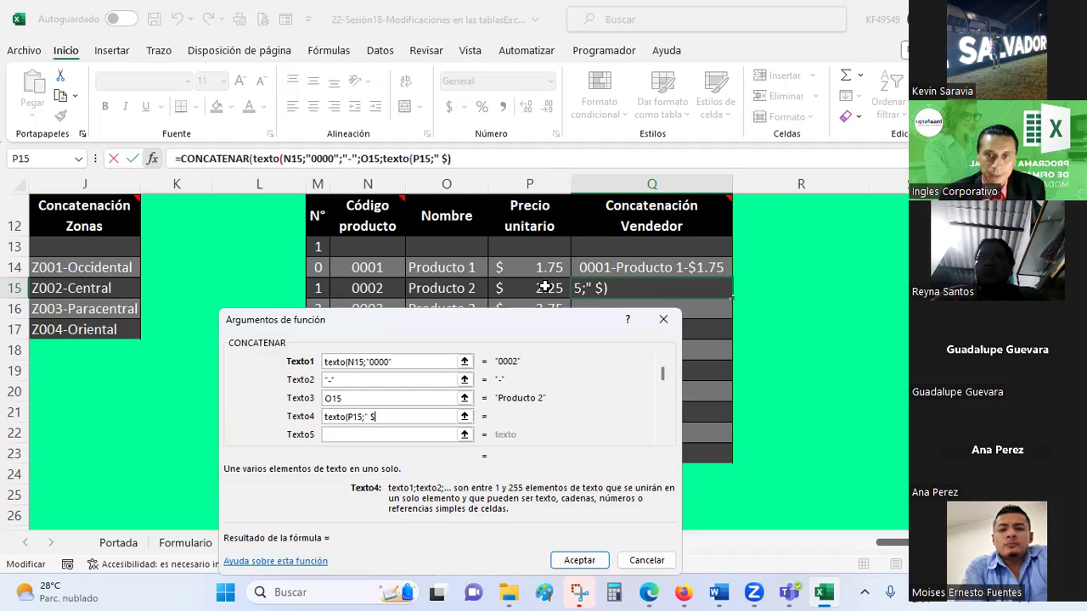
{"action": "type", "text": "0"}
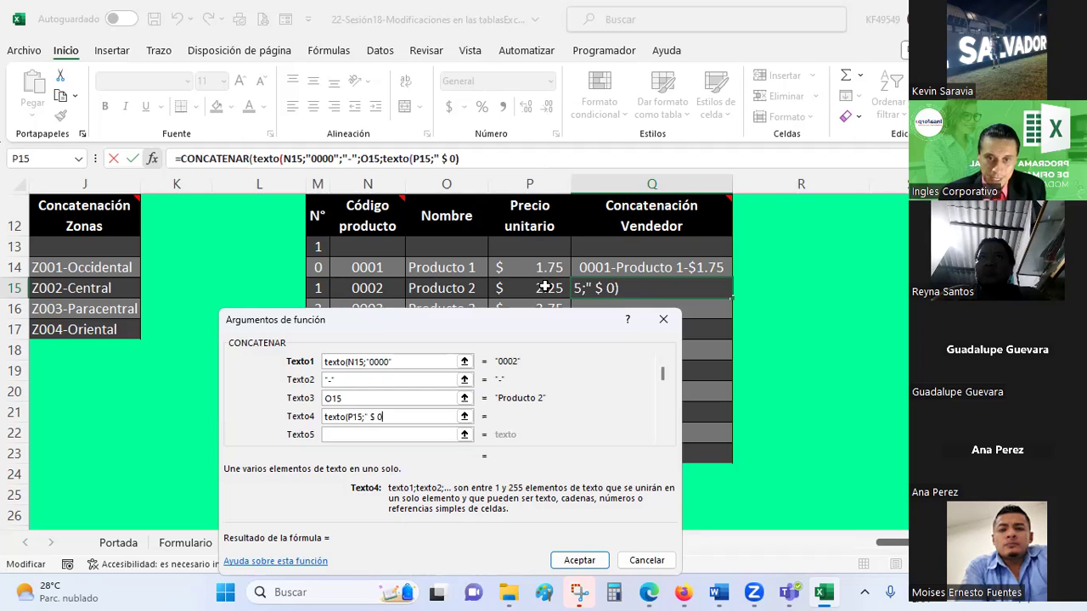
{"action": "type", "text": "."}
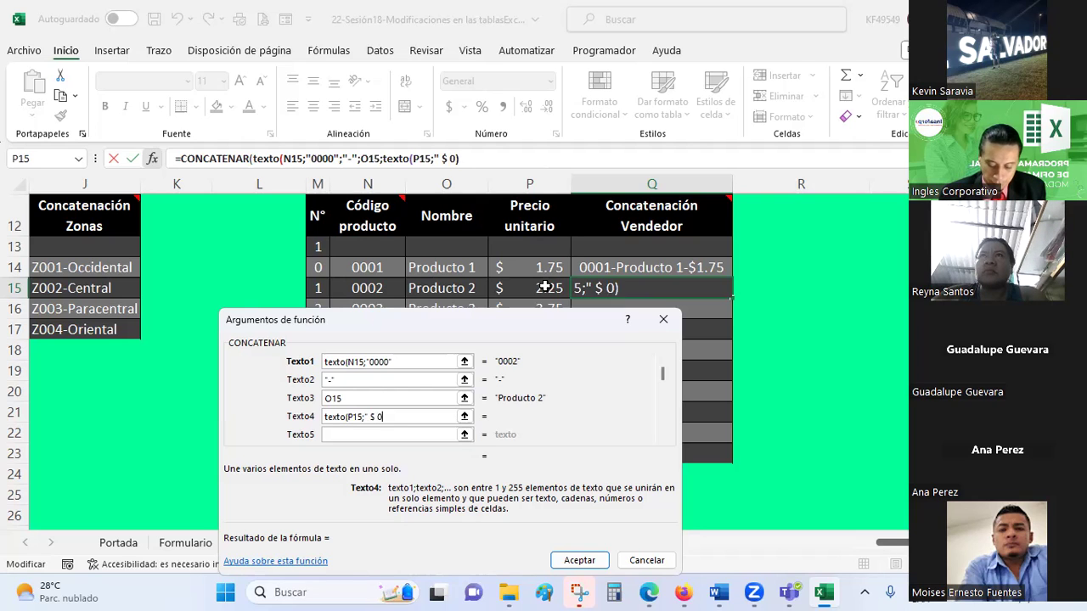
{"action": "type", "text": "00\""}
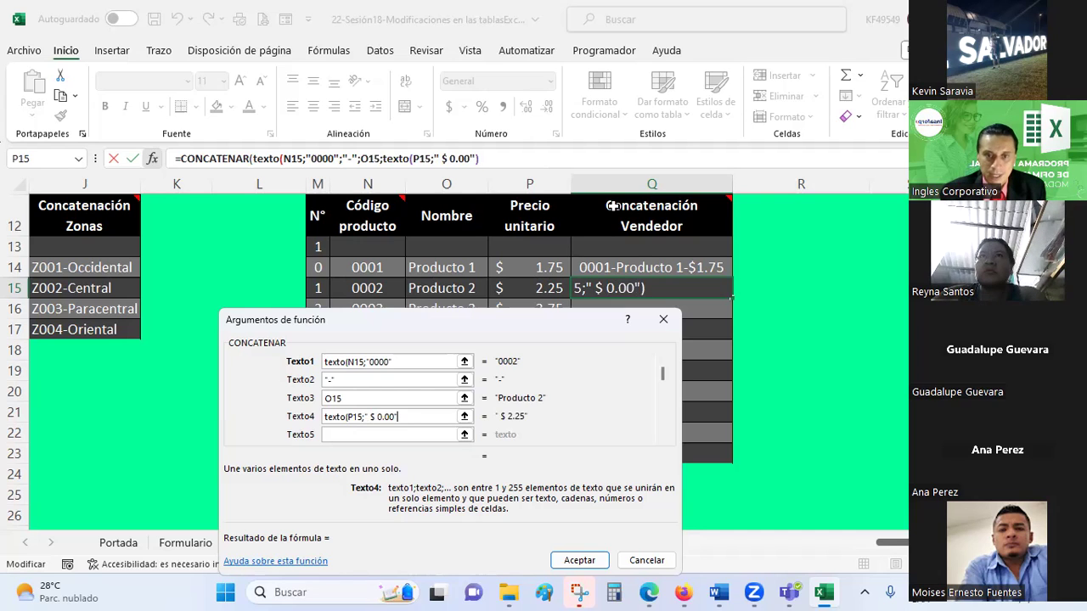
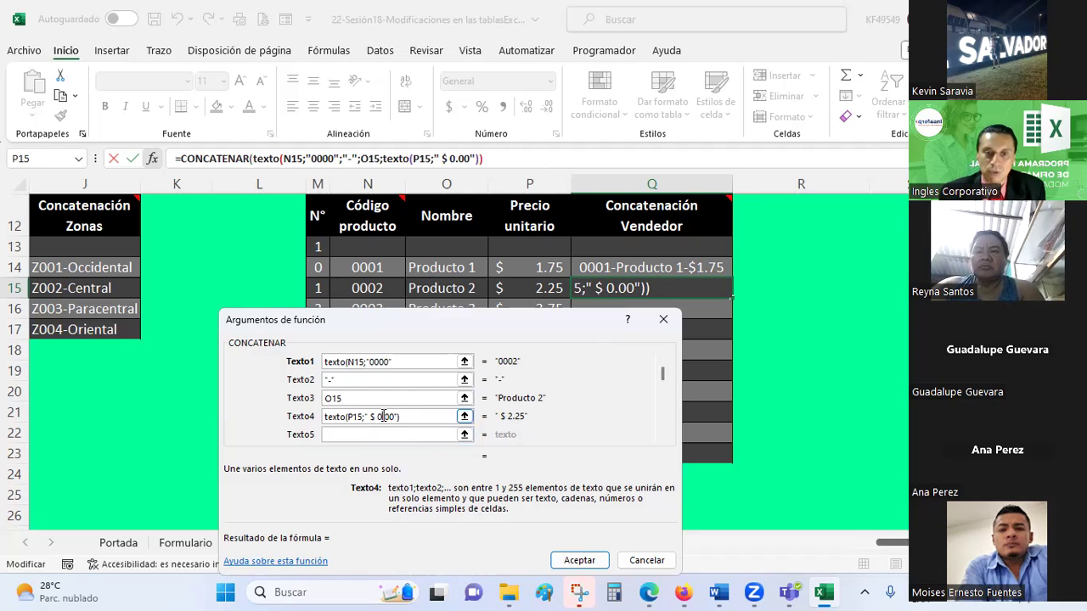
Replace the fourth CONCATENAR argument (Texto4) for Q15 with a plain "-" string.
{"action": "type", "text": "0"}
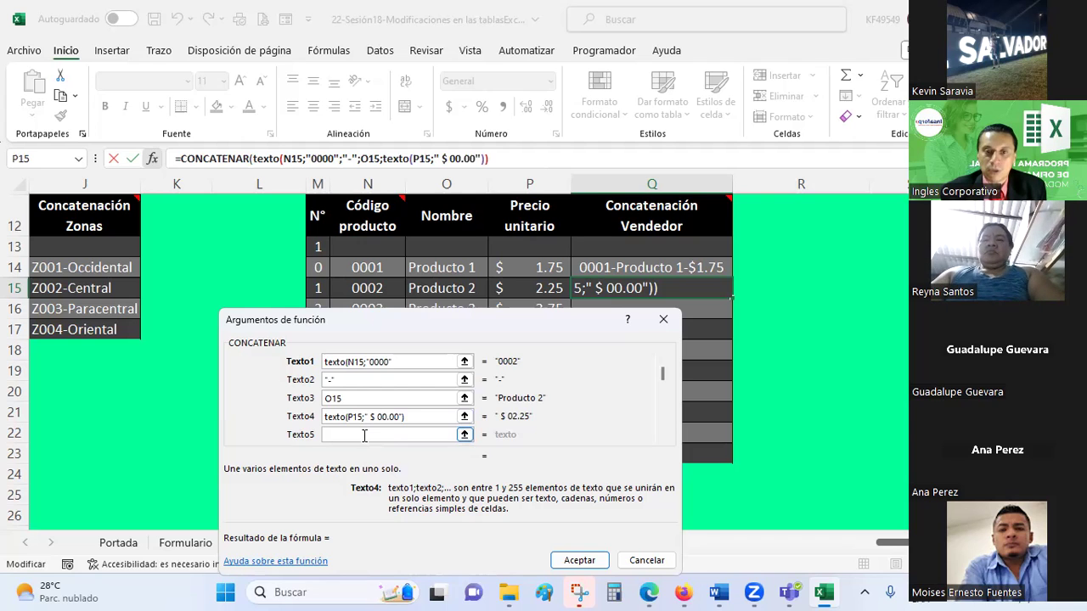
{"action": "left_click_drag", "start_coordinate": [450, 320], "coordinate": [453, 334]}
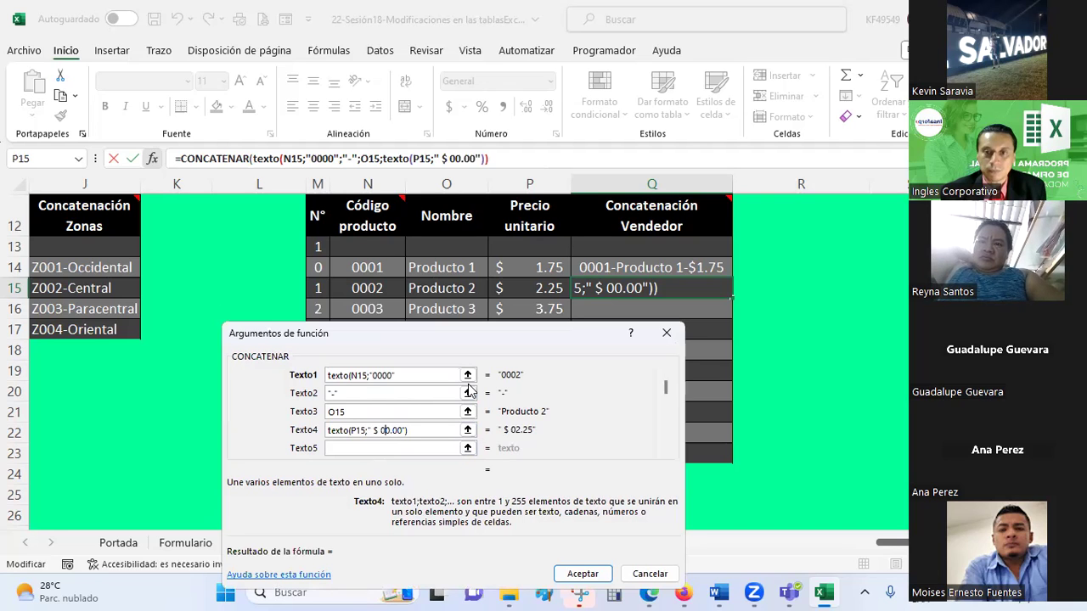
{"action": "left_click_drag", "start_coordinate": [423, 427], "coordinate": [397, 460]}
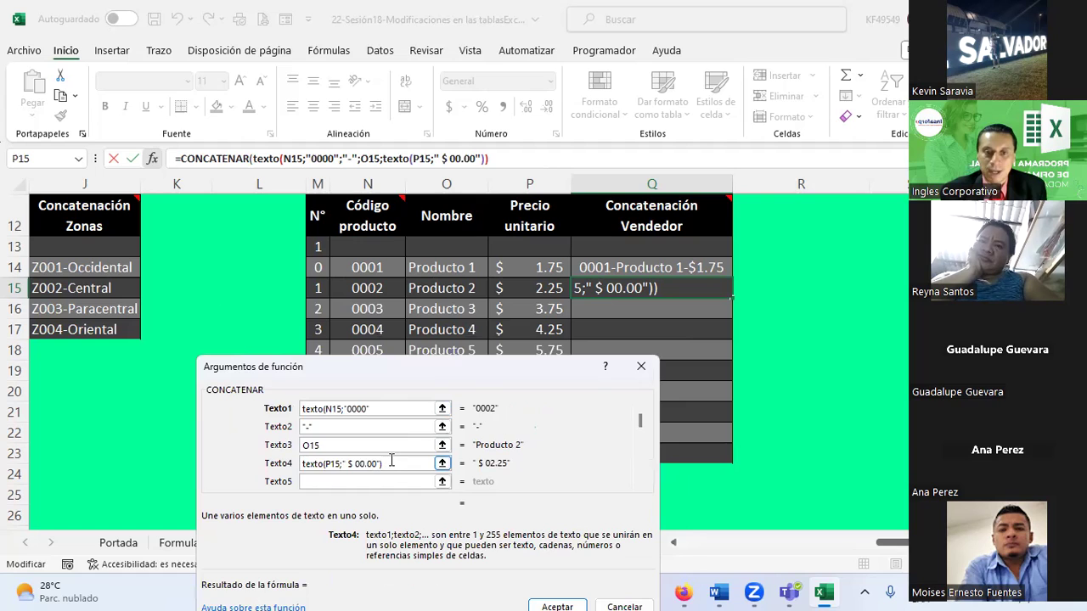
{"action": "triple_click", "coordinate": [391, 463]}
{"action": "key", "text": "BackSpace"}
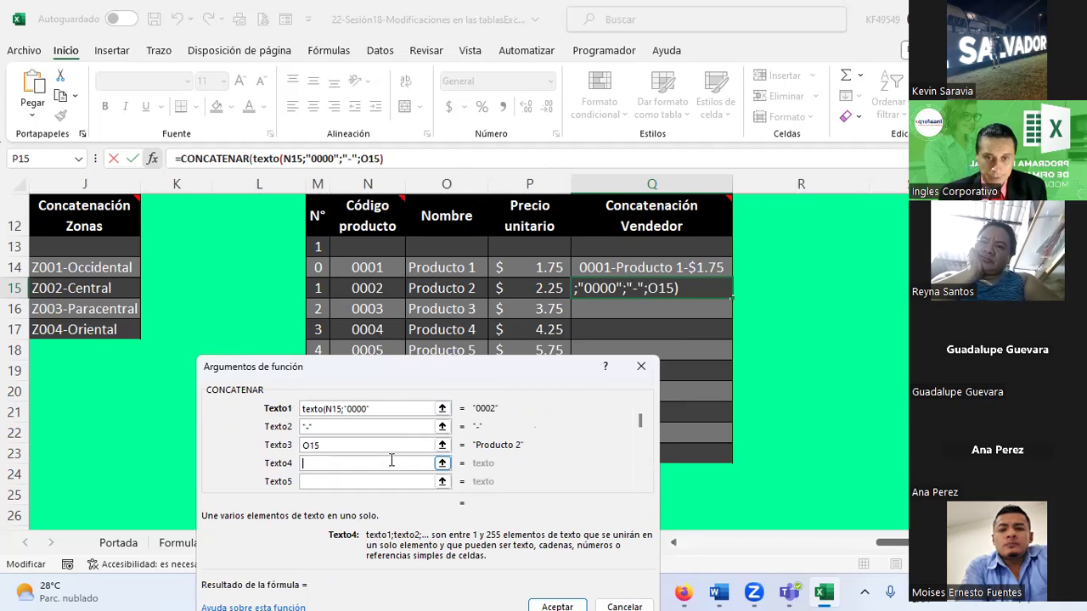
{"action": "type", "text": "\"-"}
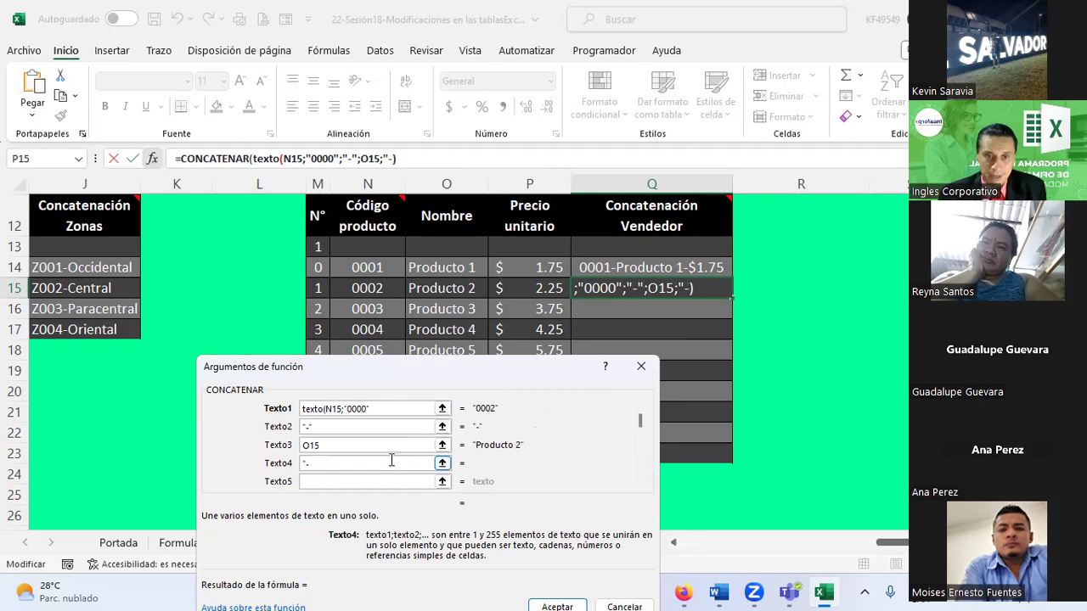
{"action": "key", "text": "BackSpace"}
{"action": "type", "text": "-\""}
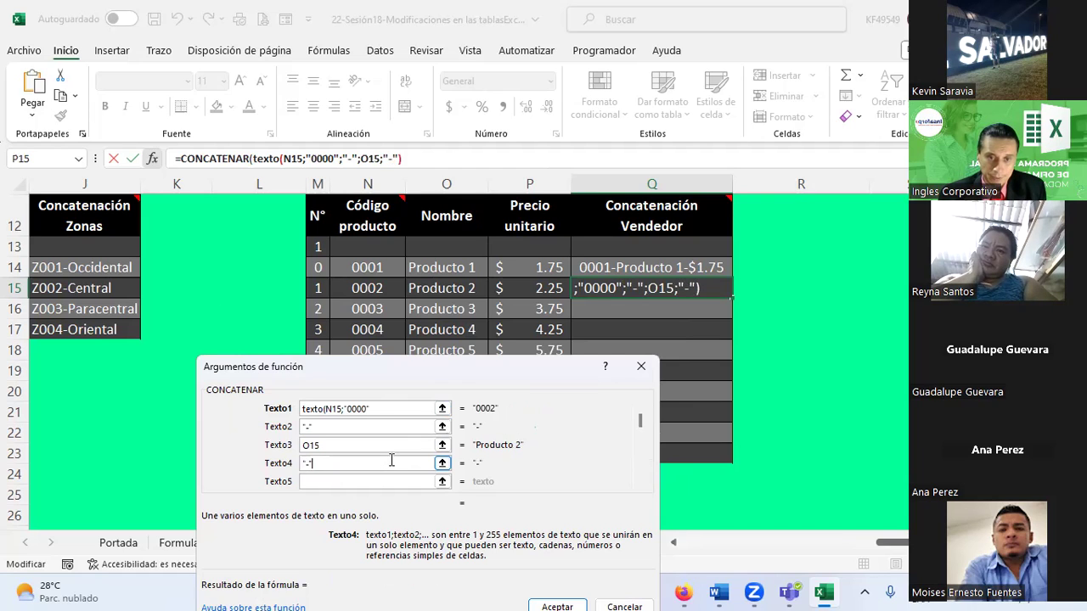
{"action": "key", "text": "Tab"}
{"action": "key", "text": "Tab"}
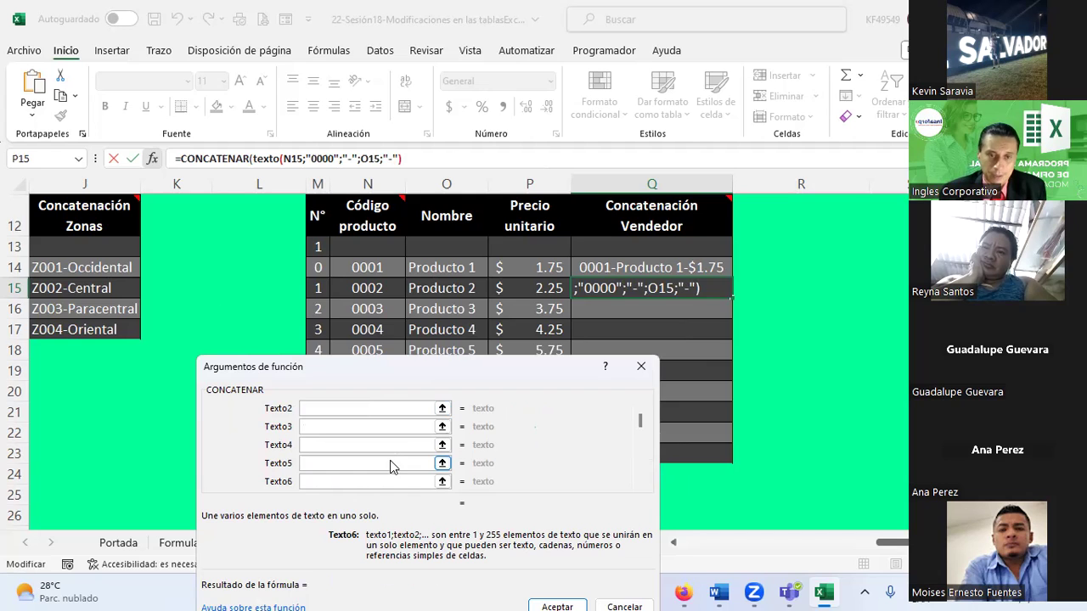
Add a "-" argument followed by the O15 product name to Q15's CONCATENAR.
{"action": "scroll", "coordinate": [392, 466], "scroll_direction": "up", "scroll_amount": 1}
{"action": "left_click", "coordinate": [399, 444]}
{"action": "scroll", "coordinate": [399, 444], "scroll_direction": "up", "scroll_amount": 1}
{"action": "scroll", "coordinate": [399, 444], "scroll_direction": "up", "scroll_amount": 1}
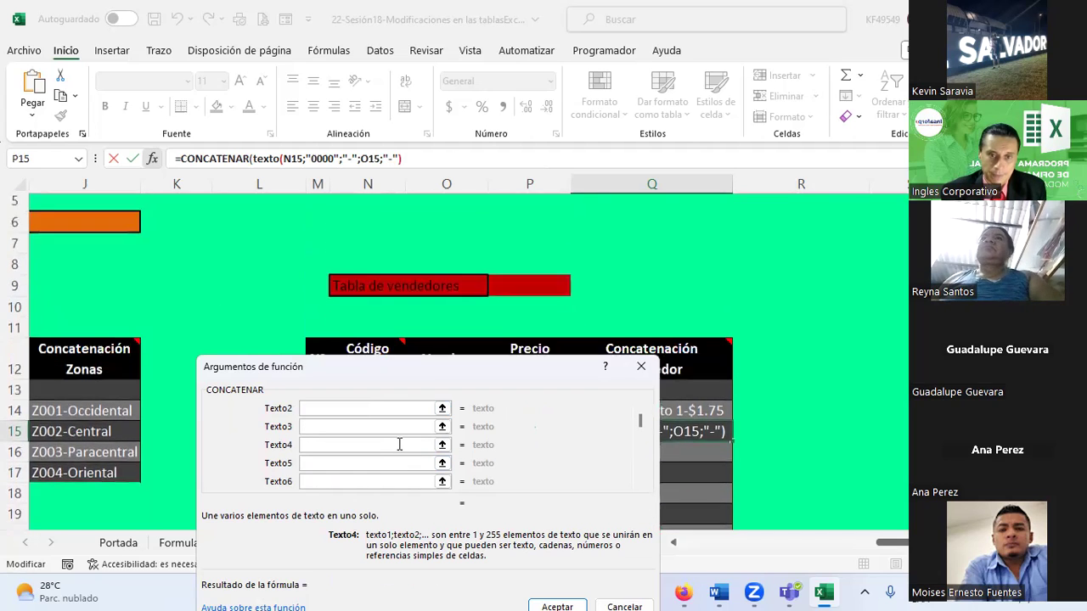
{"action": "scroll", "coordinate": [399, 444], "scroll_direction": "down", "scroll_amount": 2}
{"action": "left_click", "coordinate": [641, 410]}
{"action": "left_click", "coordinate": [383, 445]}
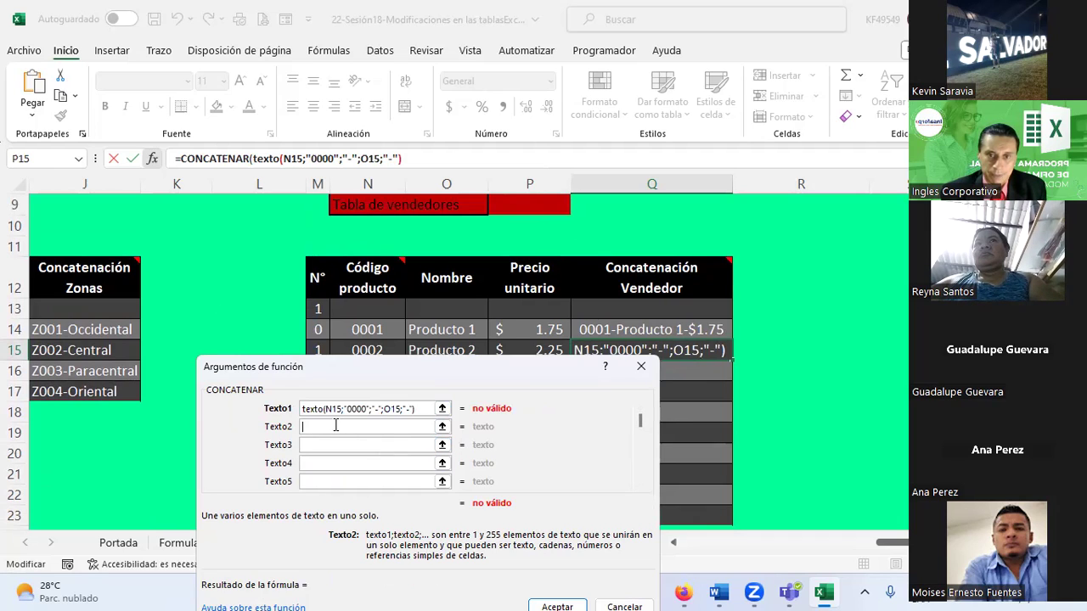
{"action": "type", "text": "\""}
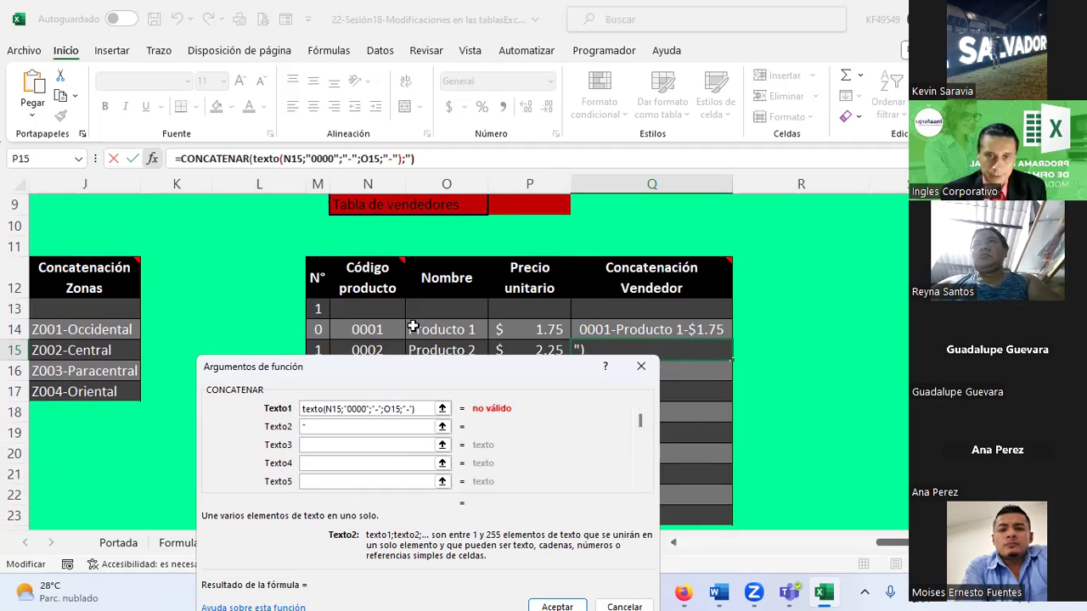
{"action": "type", "text": "-\""}
{"action": "left_click", "coordinate": [375, 443]}
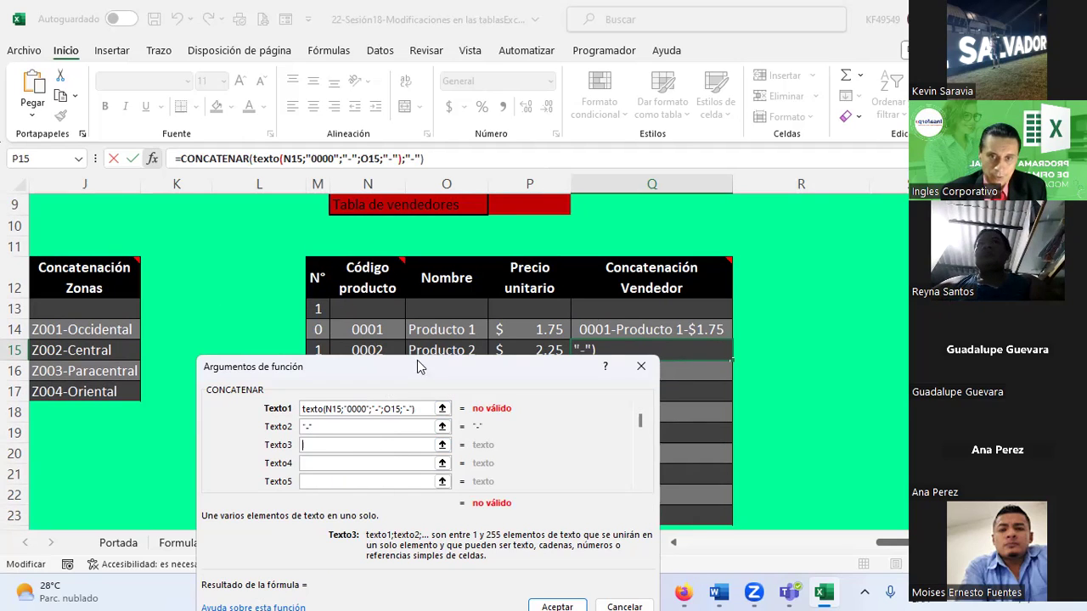
{"action": "left_click", "coordinate": [427, 347]}
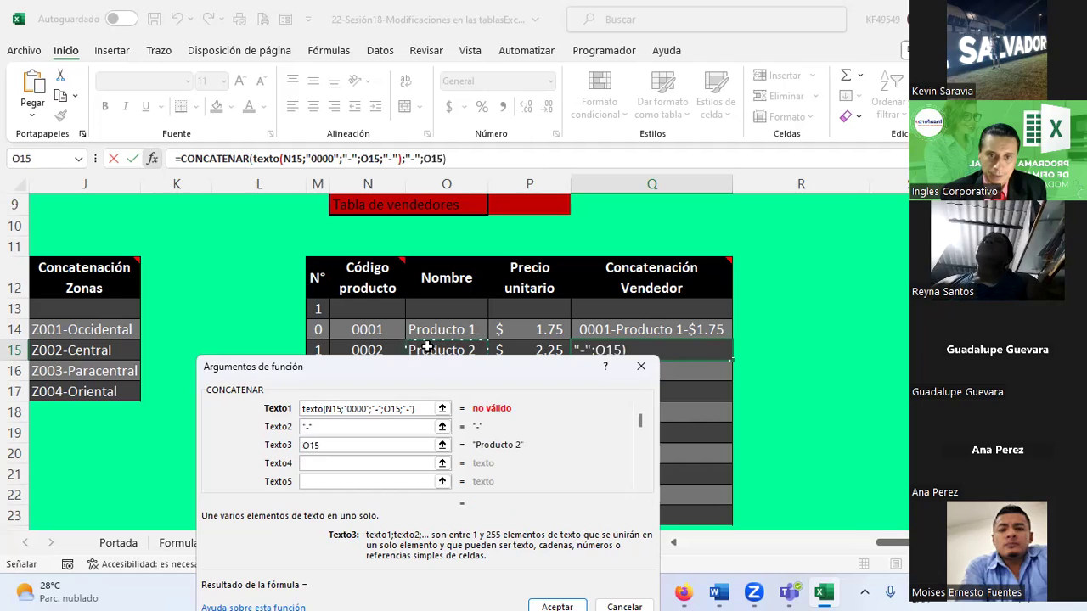
Add another "-" and texto(P15;" $ 00.00") as the last arguments, then confirm.
{"action": "left_click", "coordinate": [355, 465]}
{"action": "type", "text": "\""}
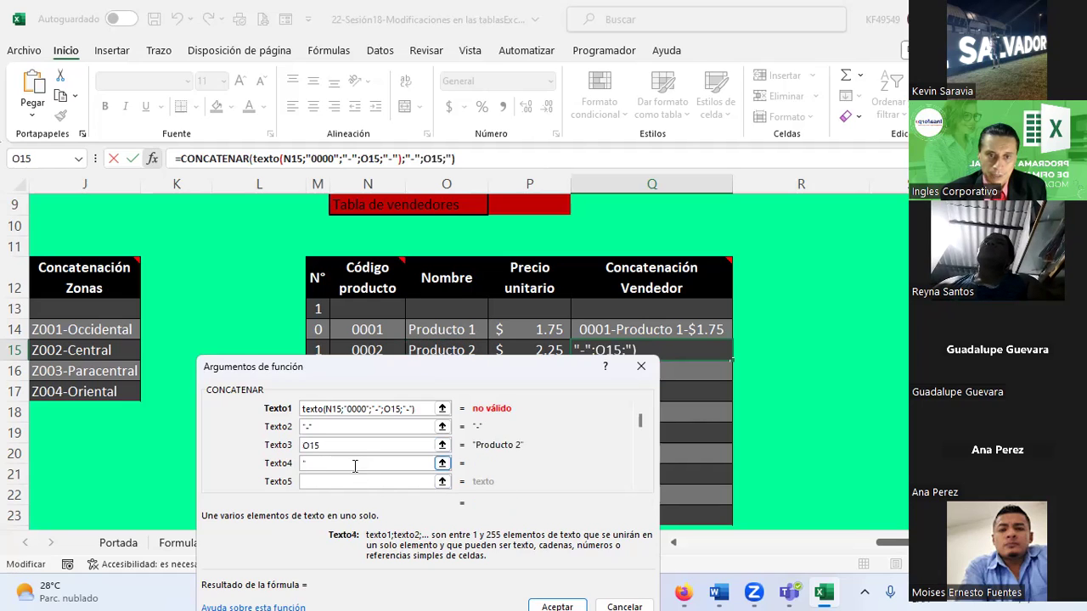
{"action": "type", "text": "-\""}
{"action": "key", "text": "Tab"}
{"action": "type", "text": "texto(P15;\" $ 00.00\")"}
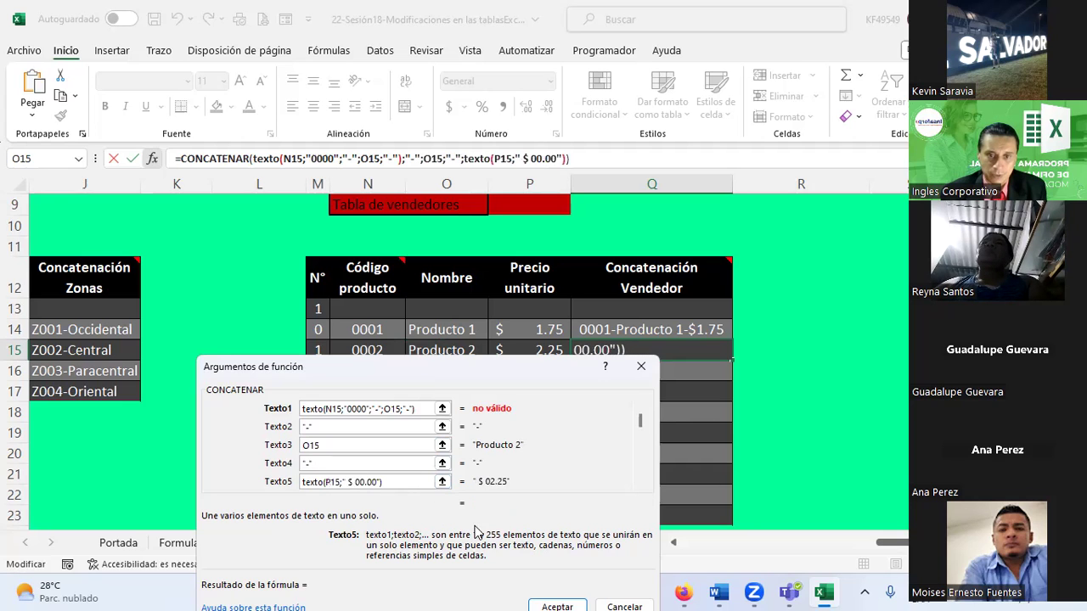
{"action": "left_click", "coordinate": [553, 604]}
Fix Q15's formula: add ")" after "0000" and replace the stray ")" with ";".
{"action": "left_click", "coordinate": [549, 339]}
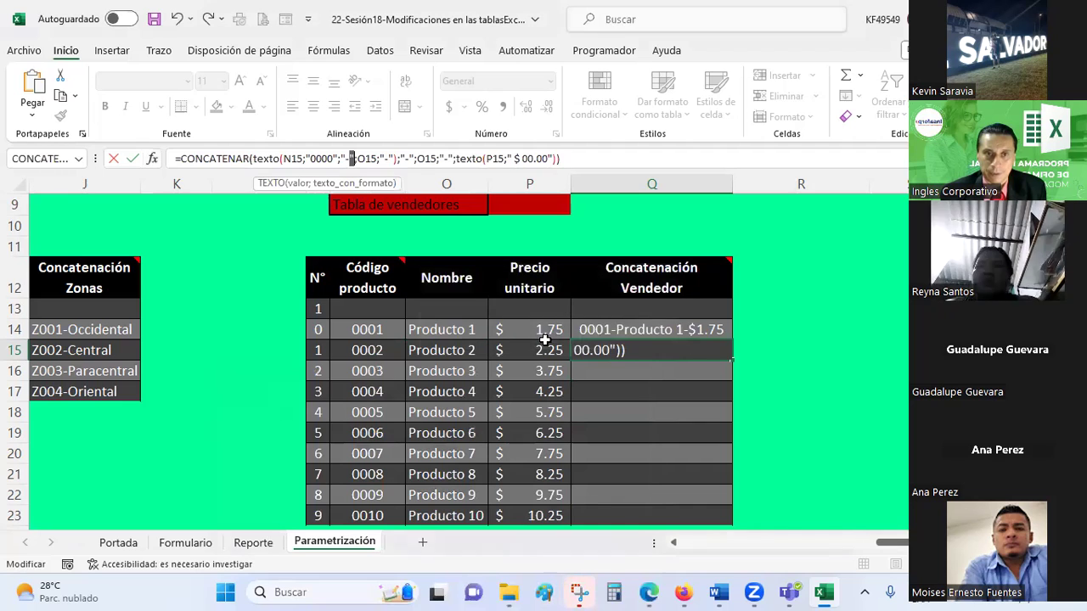
{"action": "left_click", "coordinate": [350, 157]}
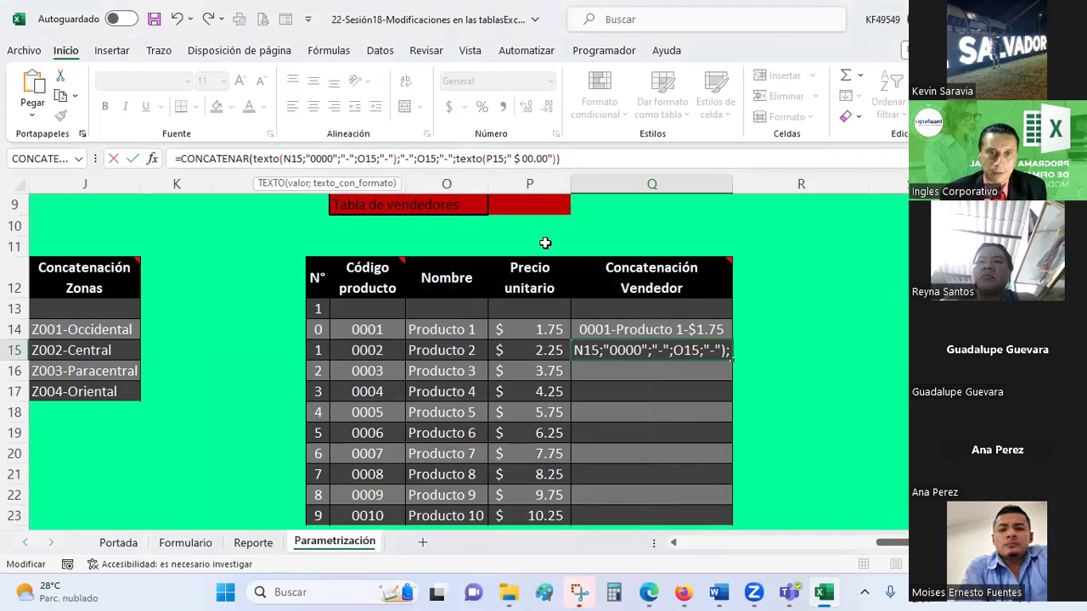
{"action": "key", "text": "Return"}
{"action": "key", "text": "Return"}
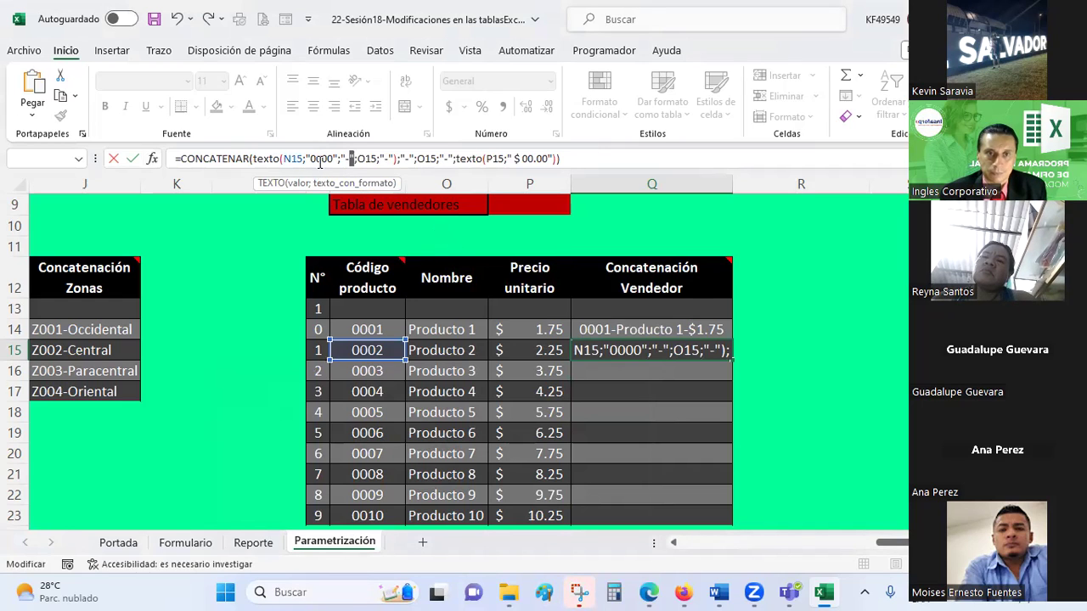
{"action": "left_click", "coordinate": [339, 157]}
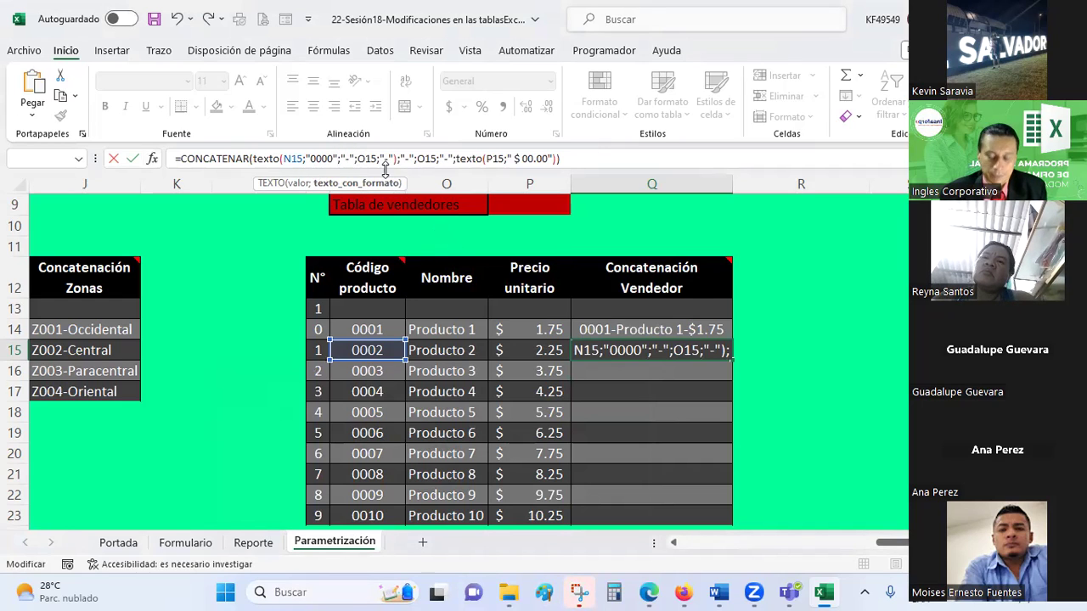
{"action": "type", "text": ")"}
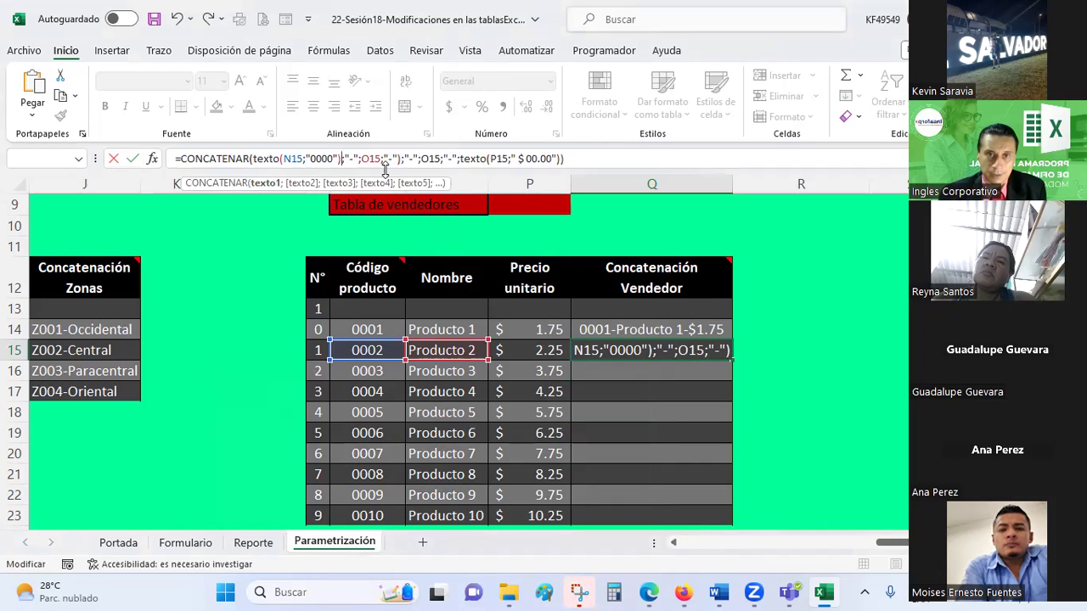
{"action": "key", "text": "Return"}
{"action": "key", "text": "Return"}
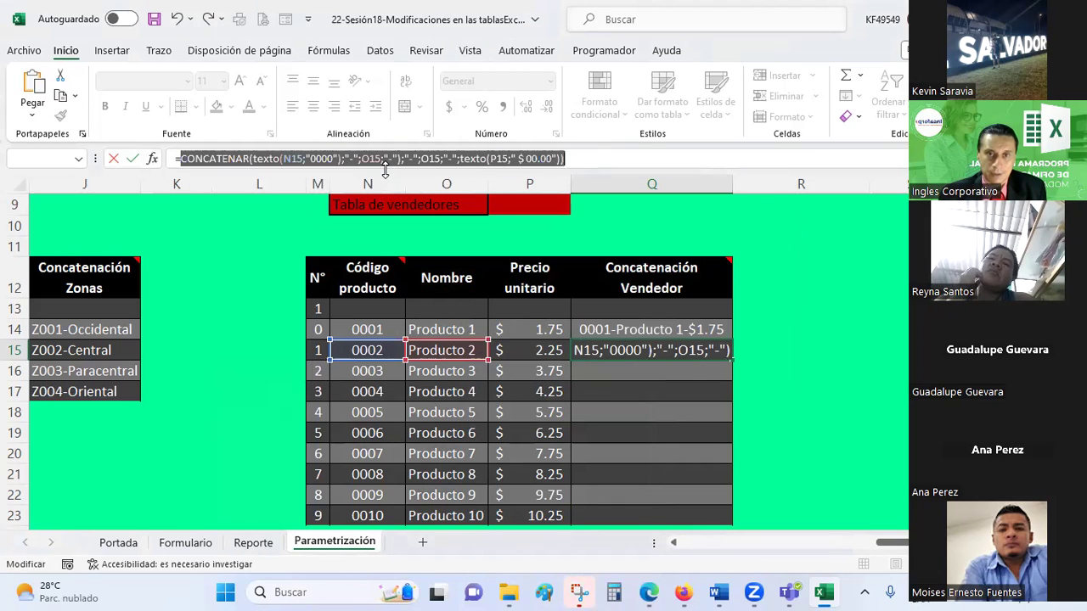
{"action": "left_click", "coordinate": [403, 160]}
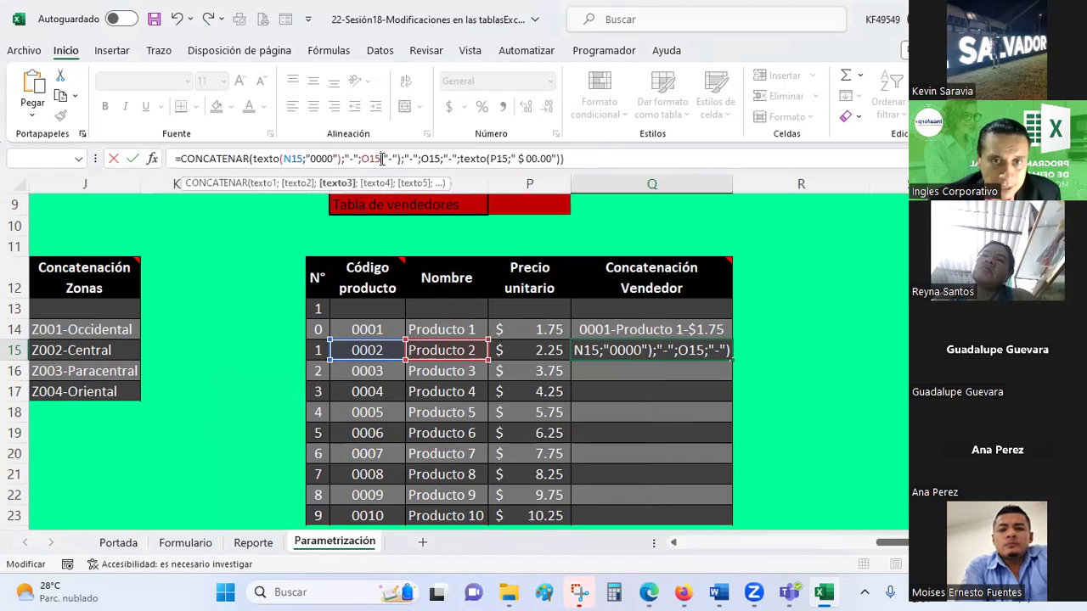
{"action": "type", "text": ";"}
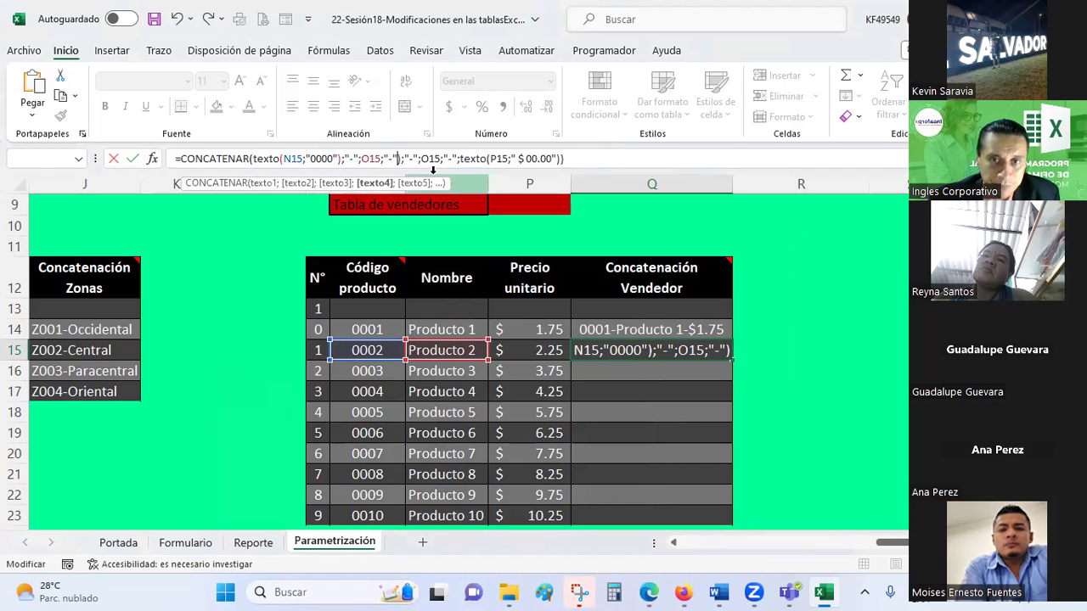
{"action": "key", "text": "BackSpace"}
{"action": "type", "text": ";"}
{"action": "key", "text": "Return"}
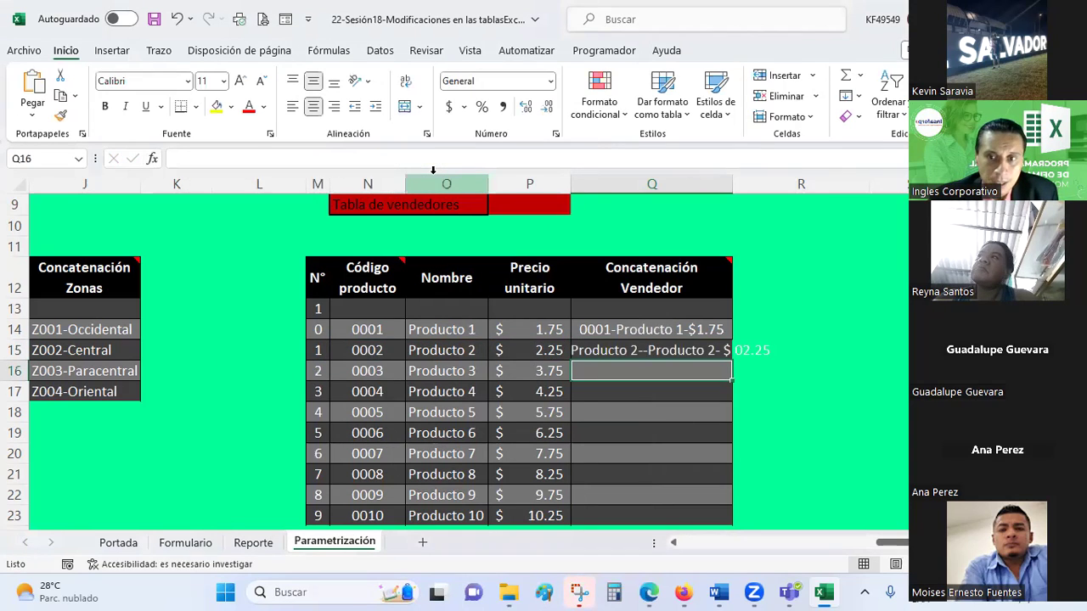
Remove the duplicated "-"/O15 arguments and the extra hyphen, leaving "0002-Producto 2- $ 02.25".
{"action": "double_click", "coordinate": [733, 184]}
{"action": "left_click", "coordinate": [683, 348]}
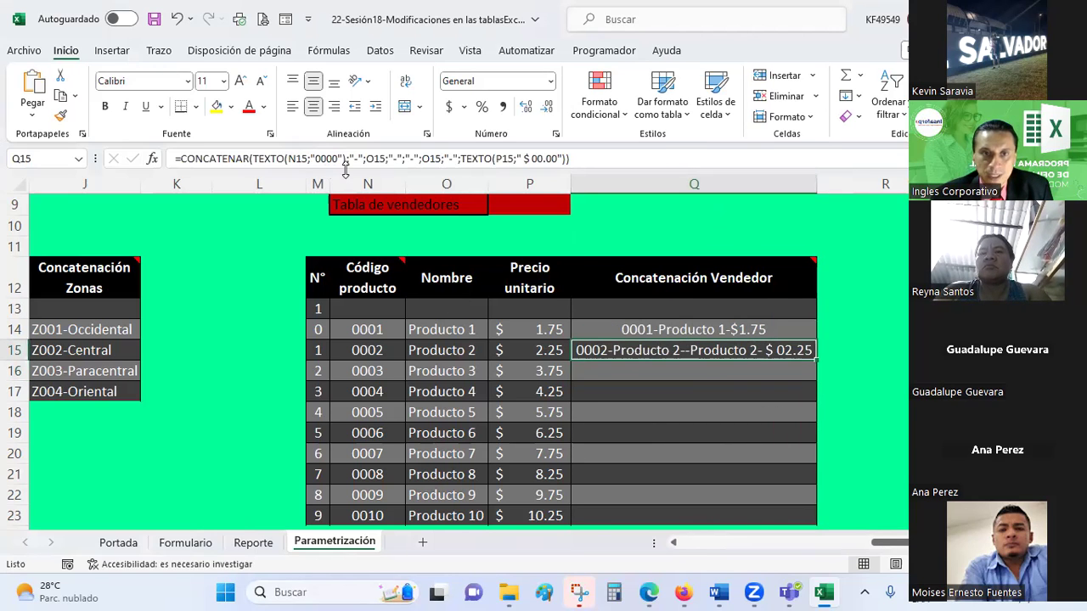
{"action": "left_click_drag", "start_coordinate": [405, 157], "coordinate": [448, 158]}
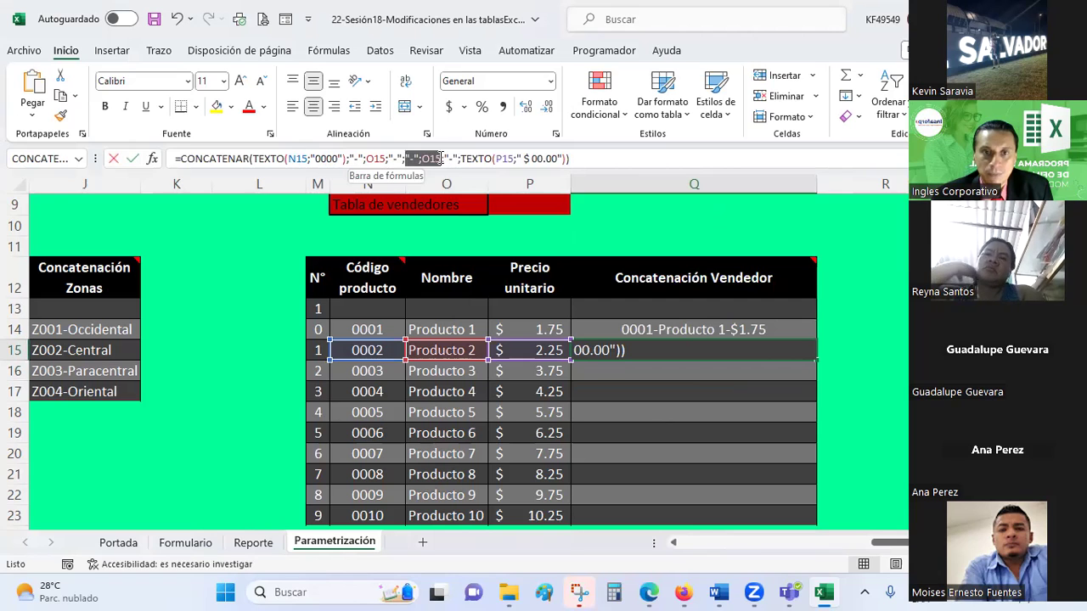
{"action": "key", "text": "BackSpace"}
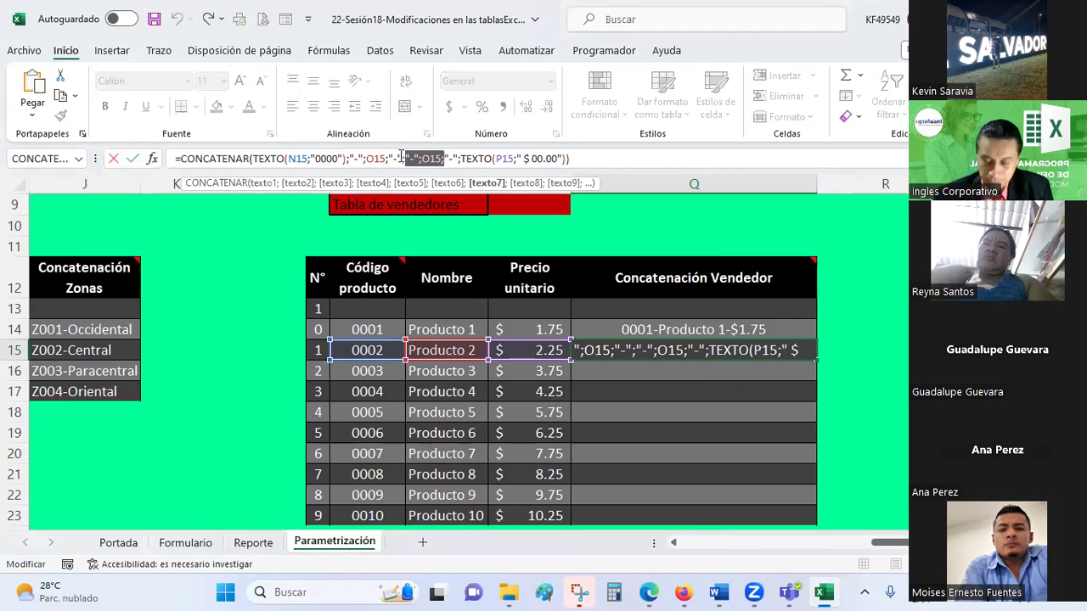
{"action": "key", "text": "Return"}
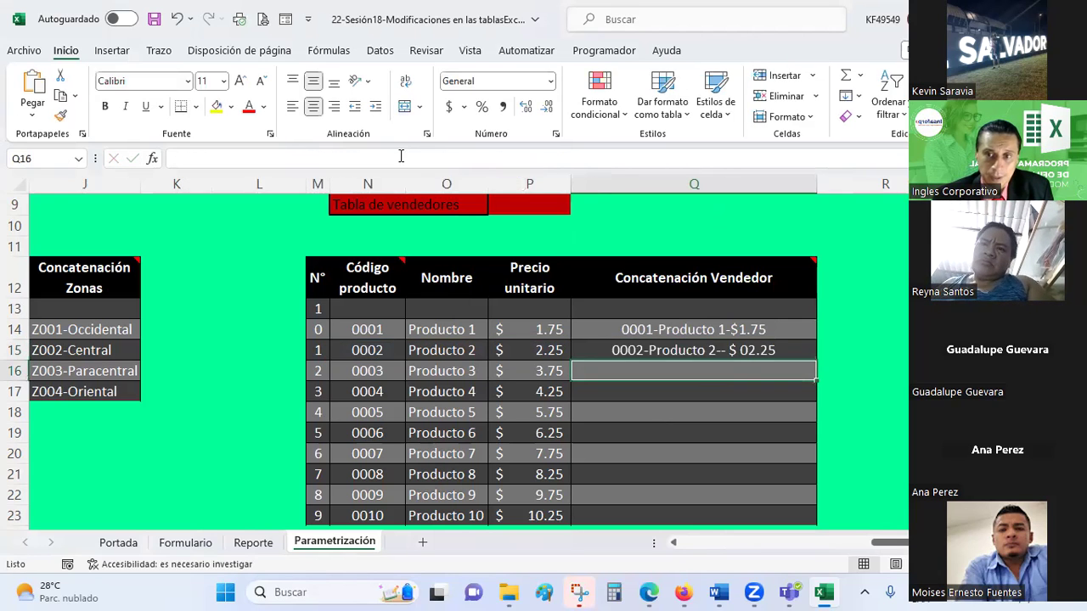
{"action": "left_click", "coordinate": [681, 352]}
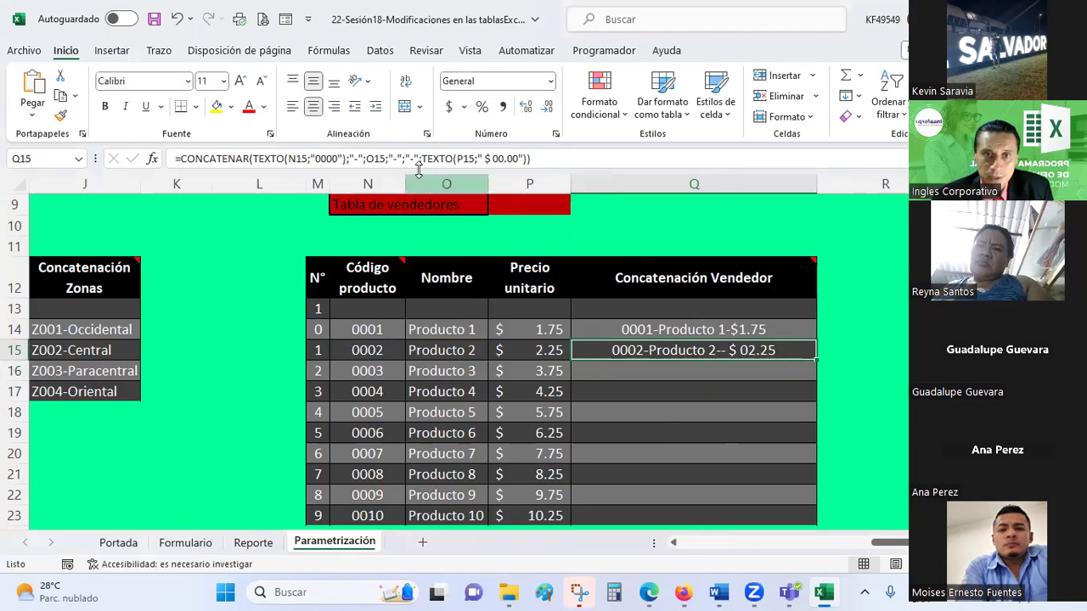
{"action": "left_click_drag", "start_coordinate": [406, 158], "coordinate": [416, 159]}
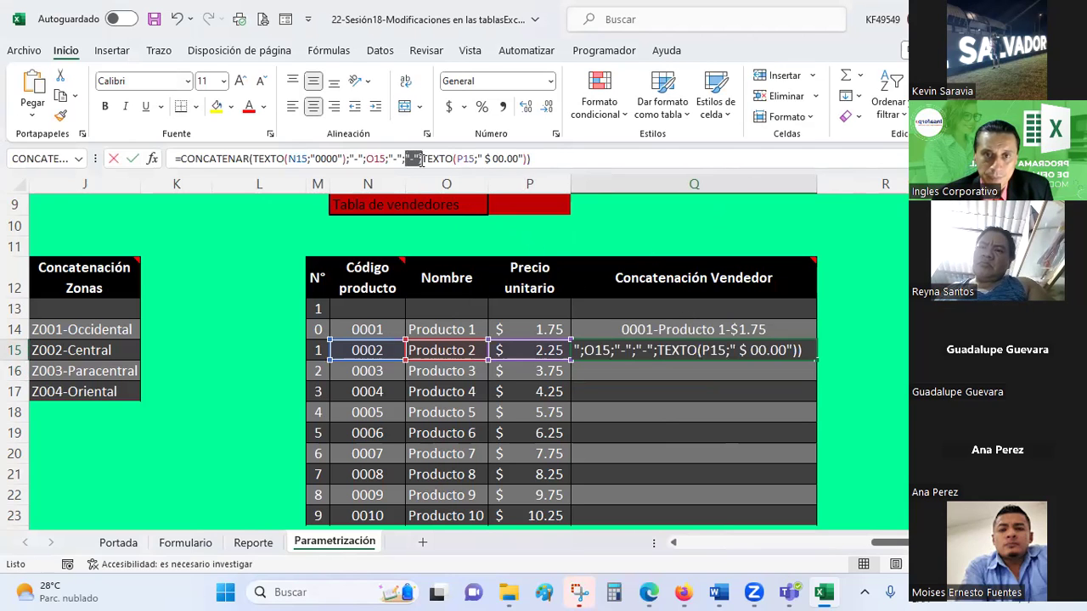
{"action": "key", "text": "BackSpace"}
{"action": "key", "text": "Return"}
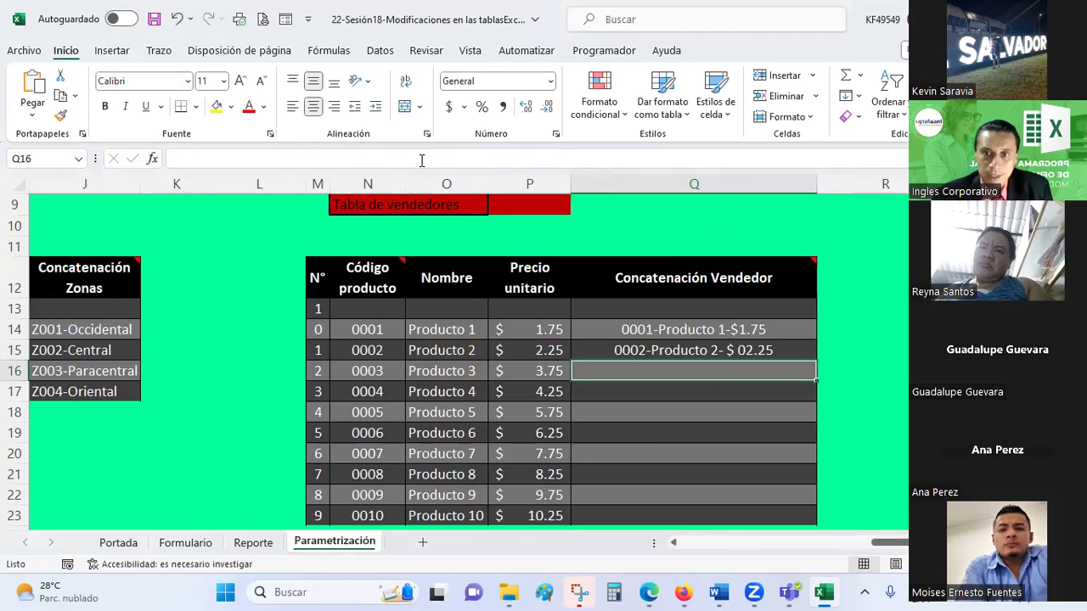
Left-align Q14:Q23 and AutoFit column Q, then widen it slightly.
{"action": "left_click_drag", "start_coordinate": [645, 331], "coordinate": [641, 515]}
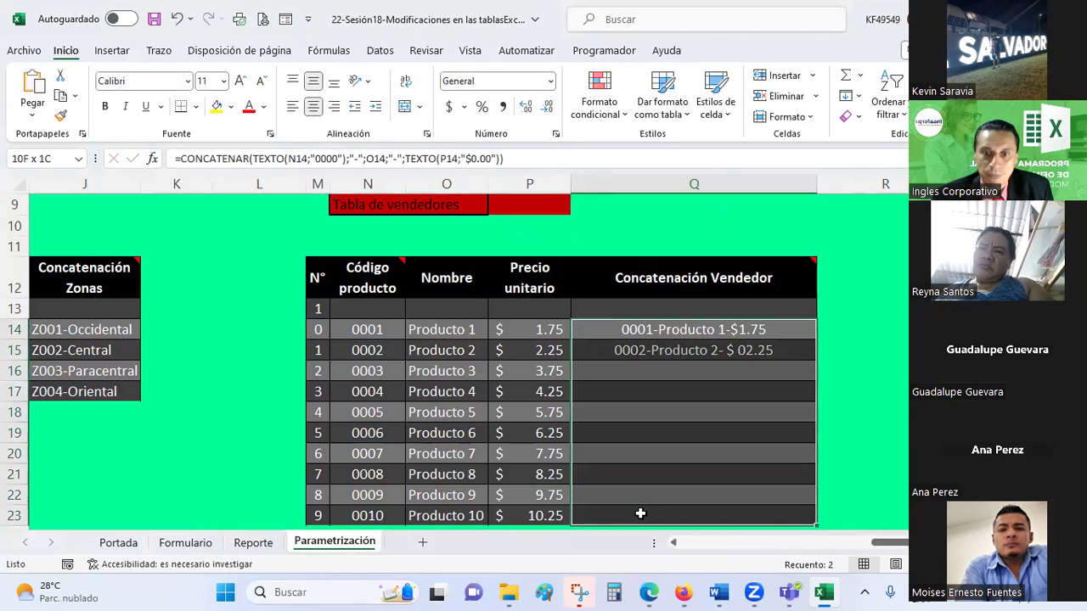
{"action": "left_click", "coordinate": [291, 108]}
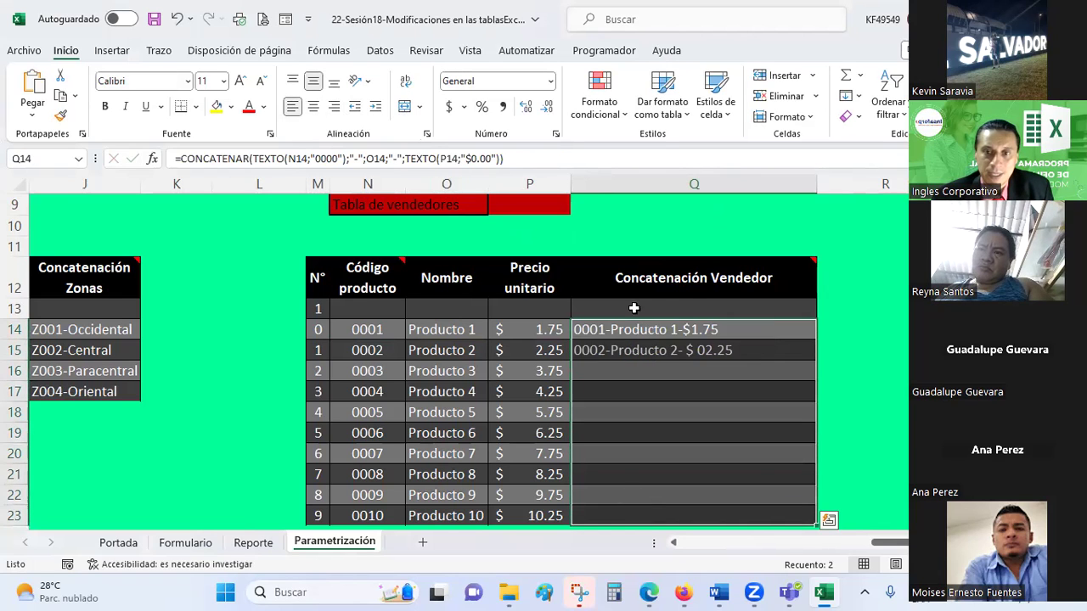
{"action": "left_click", "coordinate": [672, 371]}
{"action": "double_click", "coordinate": [816, 184]}
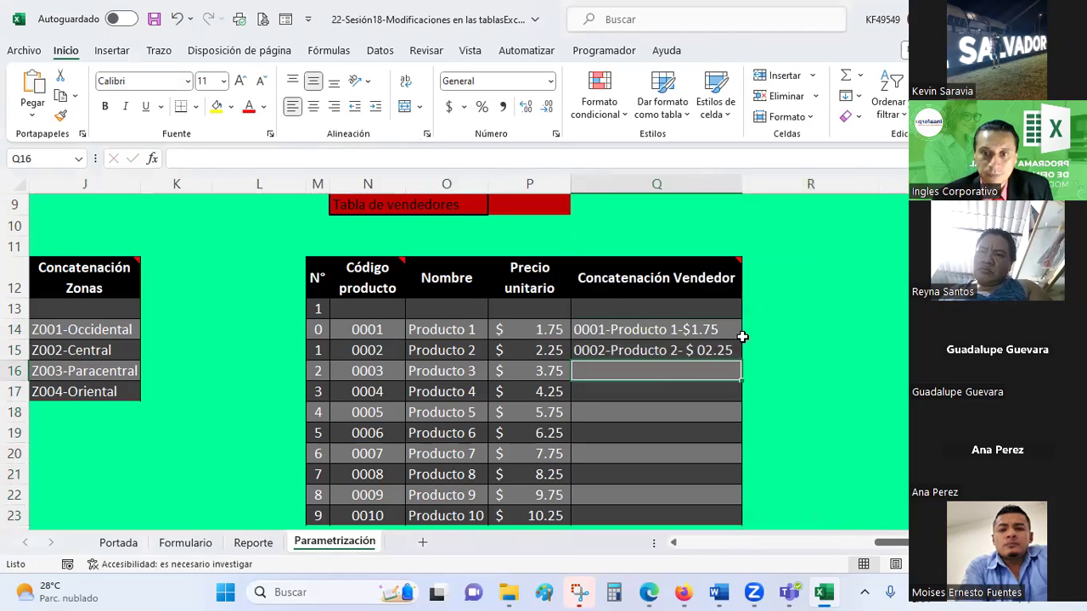
{"action": "left_click_drag", "start_coordinate": [743, 180], "coordinate": [764, 184]}
Re-edit the " $ 00.00" price format in Q15's formula and commit it.
{"action": "left_click", "coordinate": [715, 350]}
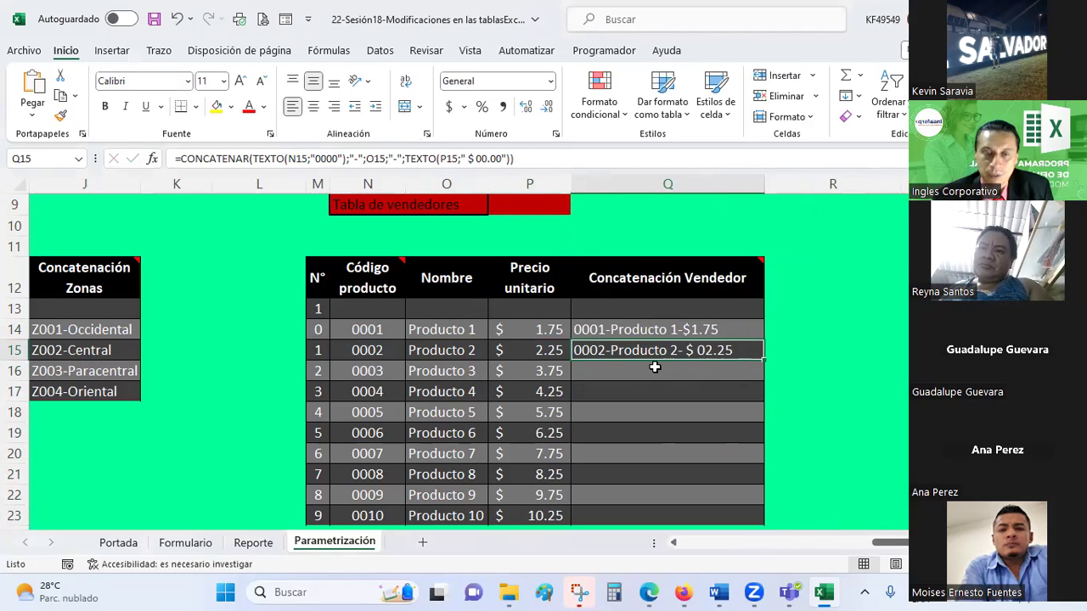
{"action": "left_click", "coordinate": [481, 159]}
{"action": "key", "text": "BackSpace"}
{"action": "type", "text": "0"}
{"action": "key", "text": "Return"}
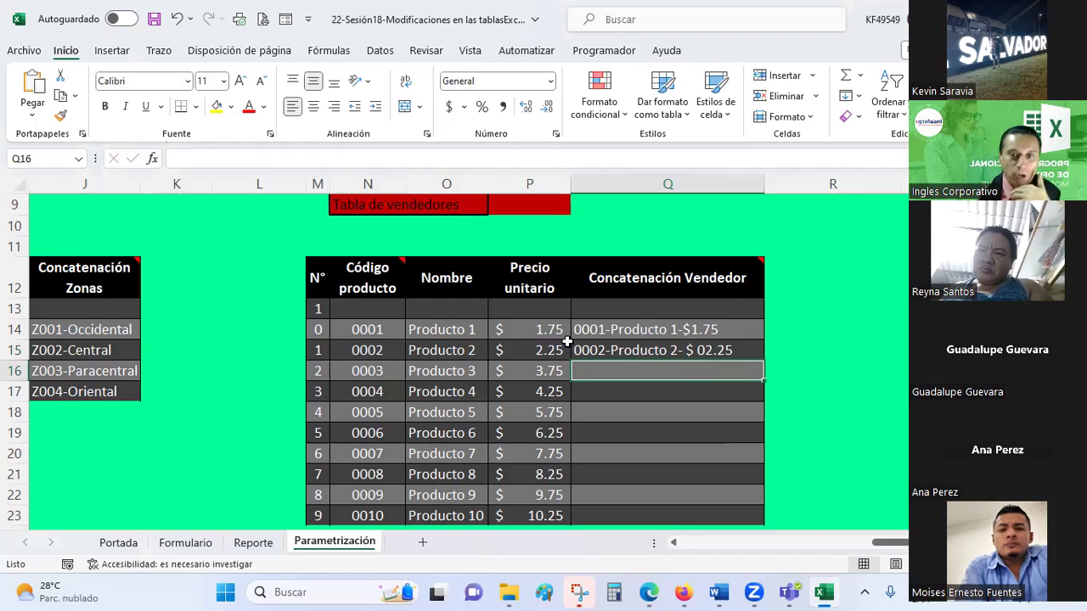
{"action": "left_click", "coordinate": [596, 352]}
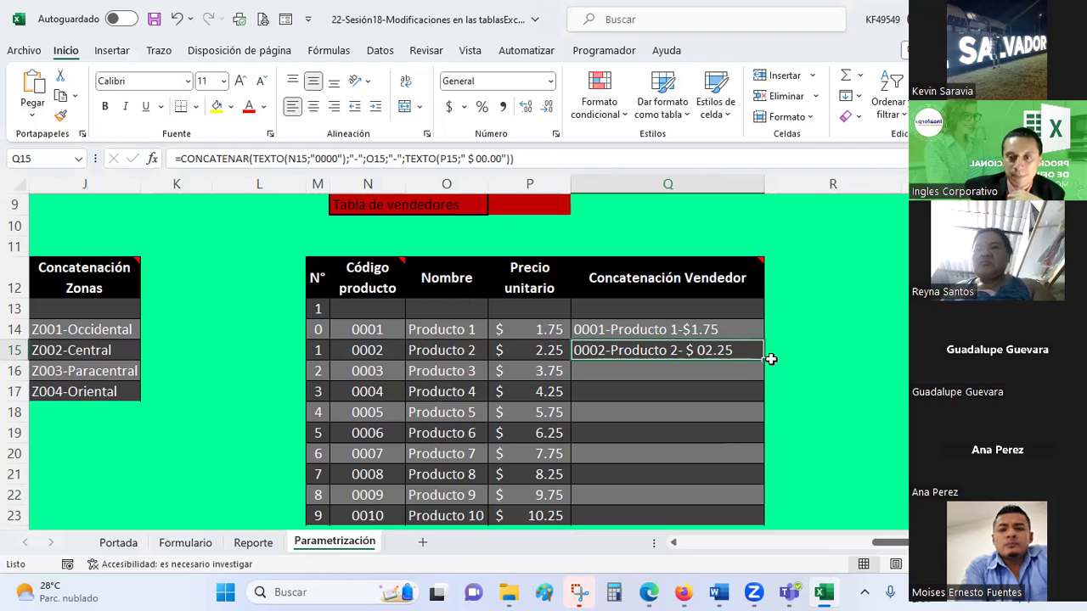
Fill Q15's formula down to Q23, through "0010-Producto 10- $ 10.25".
{"action": "left_click_drag", "start_coordinate": [763, 359], "coordinate": [752, 517]}
{"action": "scroll", "coordinate": [695, 371], "scroll_direction": "down", "scroll_amount": 2}
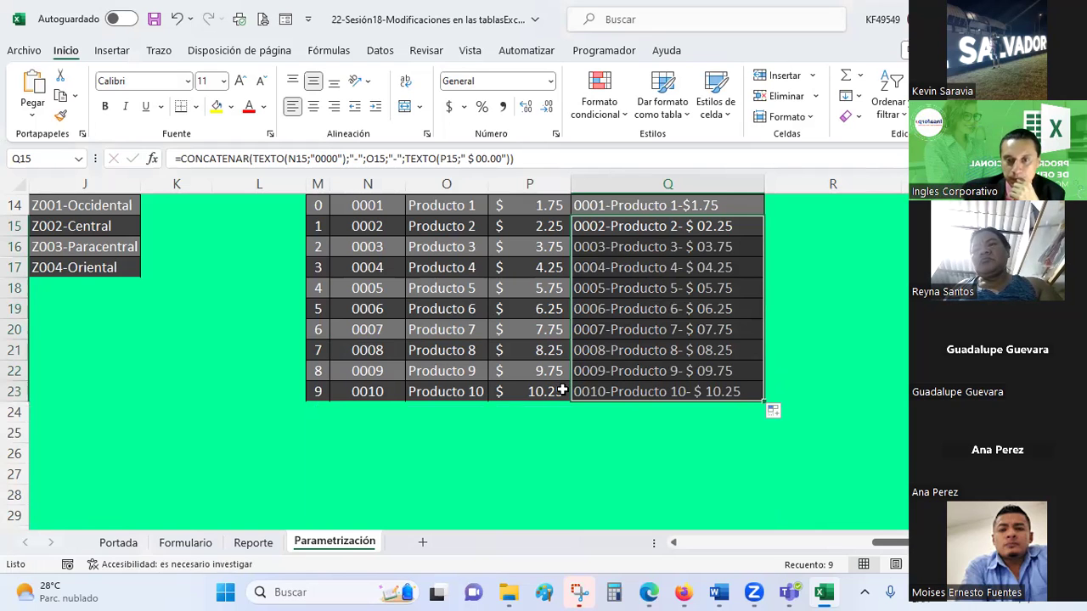
{"action": "scroll", "coordinate": [556, 365], "scroll_direction": "up", "scroll_amount": 2}
{"action": "left_click", "coordinate": [633, 329]}
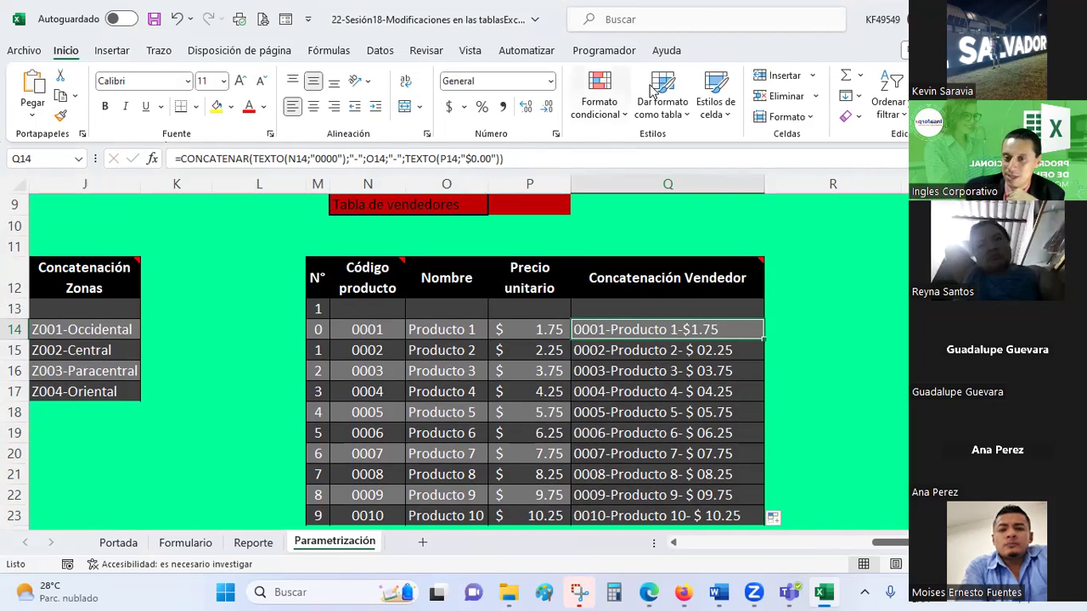
{"action": "left_click", "coordinate": [840, 443]}
{"action": "key", "text": "Right"}
{"action": "key", "text": "Down"}
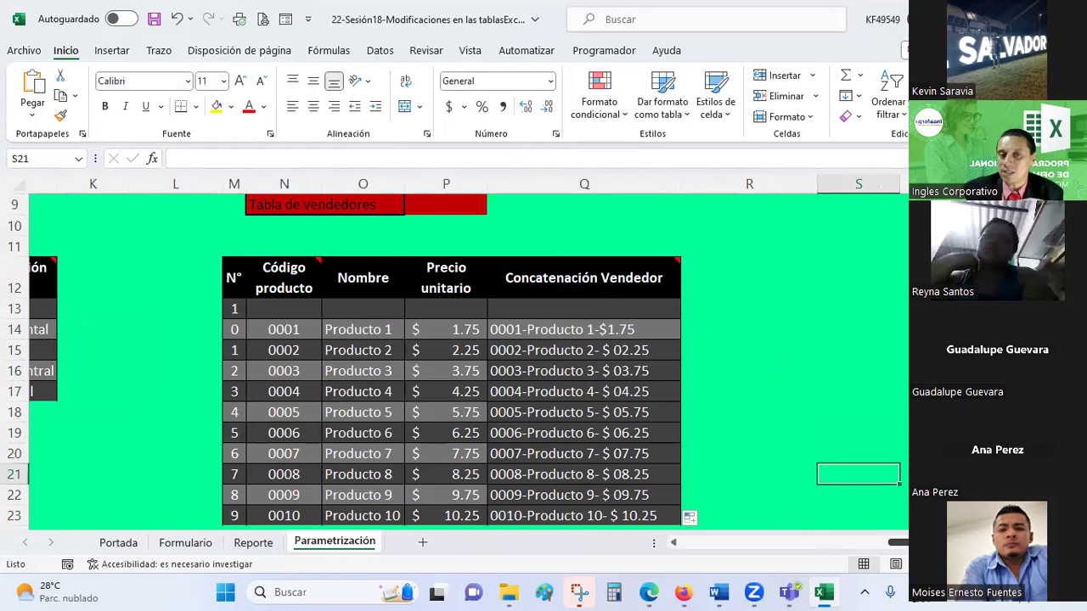
{"action": "left_click", "coordinate": [774, 370]}
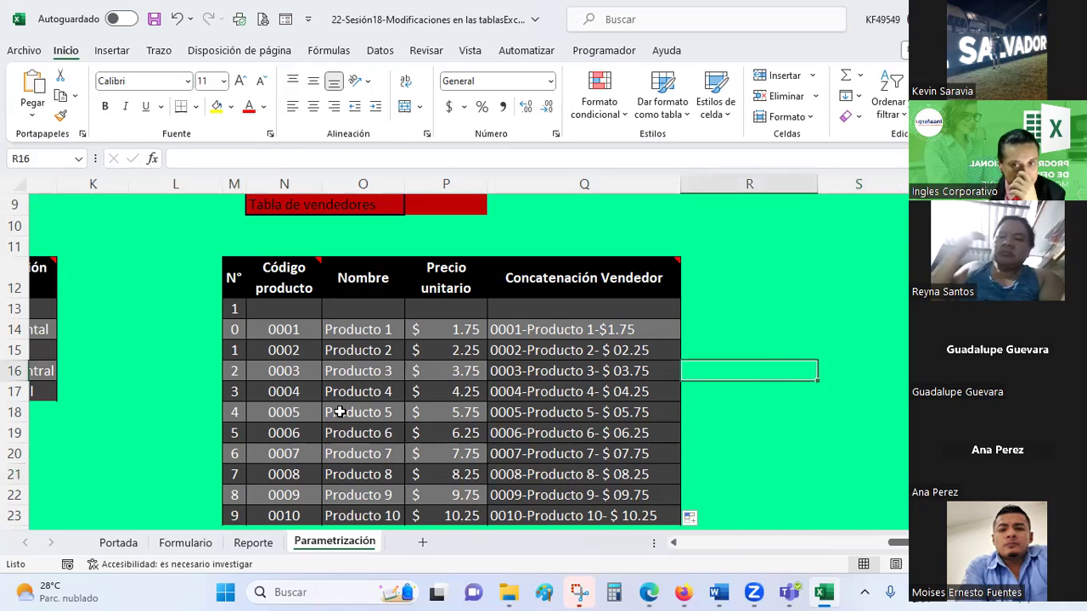
{"action": "scroll", "coordinate": [340, 412], "scroll_direction": "down", "scroll_amount": 1}
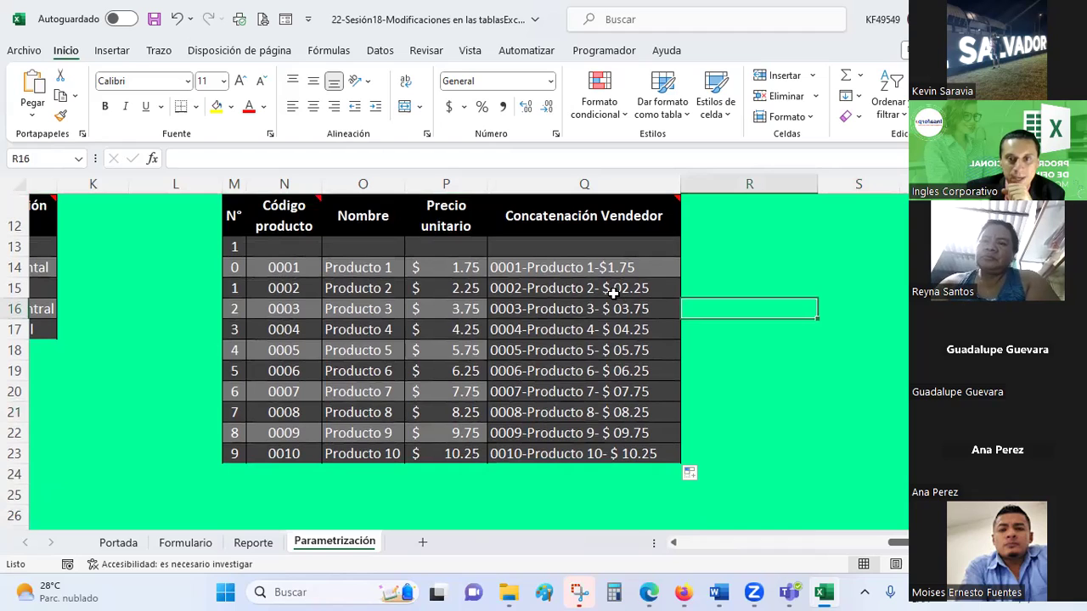
Paint Q14:Q15's striped formatting onto Q16:Q23 and save the workbook.
{"action": "left_click", "coordinate": [575, 267]}
{"action": "left_click", "coordinate": [60, 115]}
{"action": "left_click", "coordinate": [544, 289]}
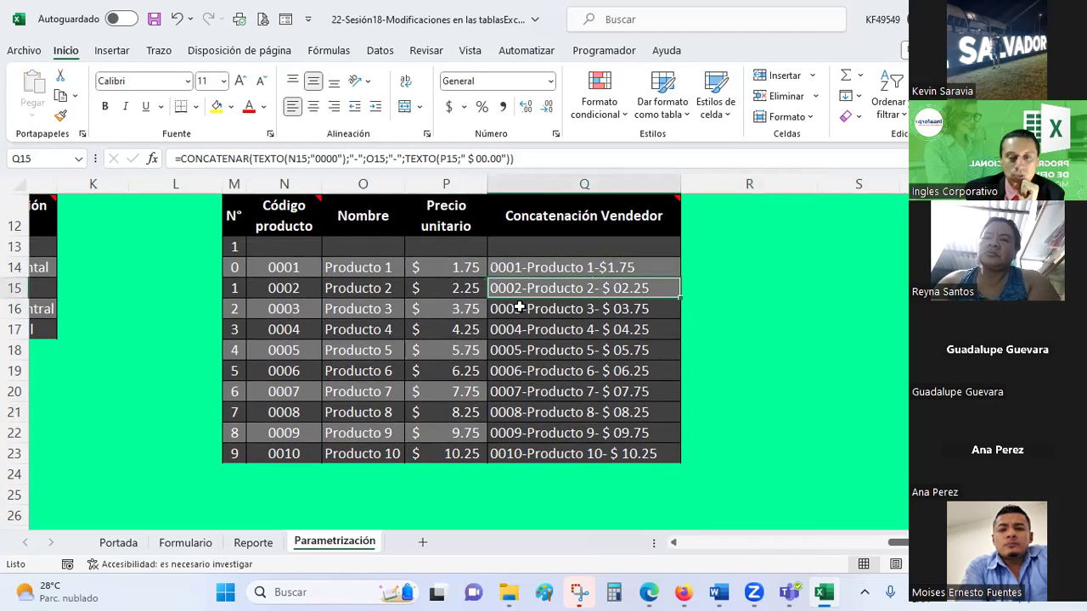
{"action": "left_click", "coordinate": [176, 19]}
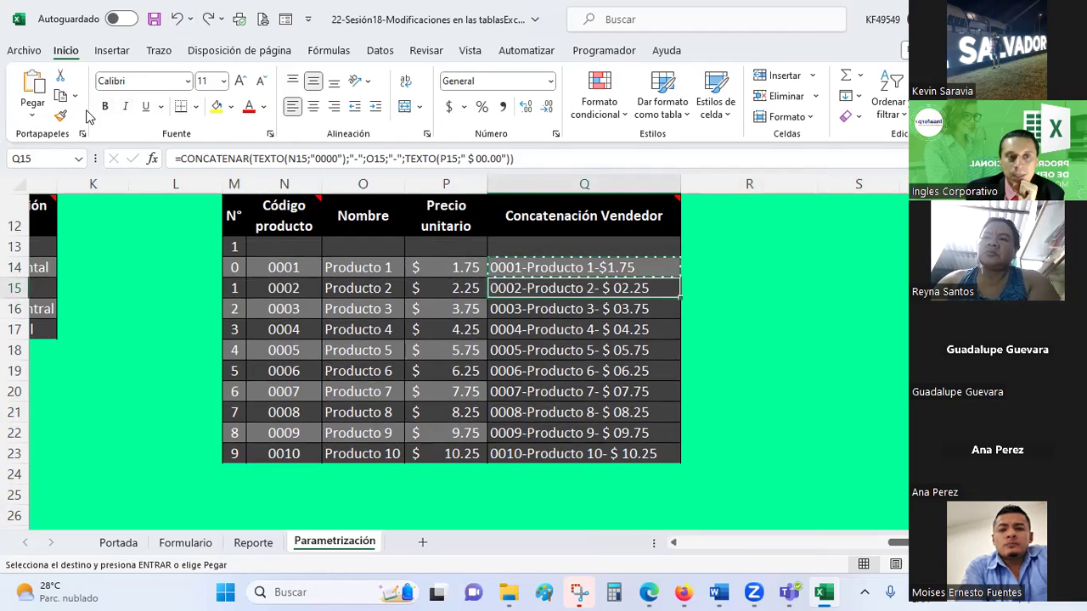
{"action": "left_click", "coordinate": [59, 116]}
{"action": "left_click", "coordinate": [508, 309]}
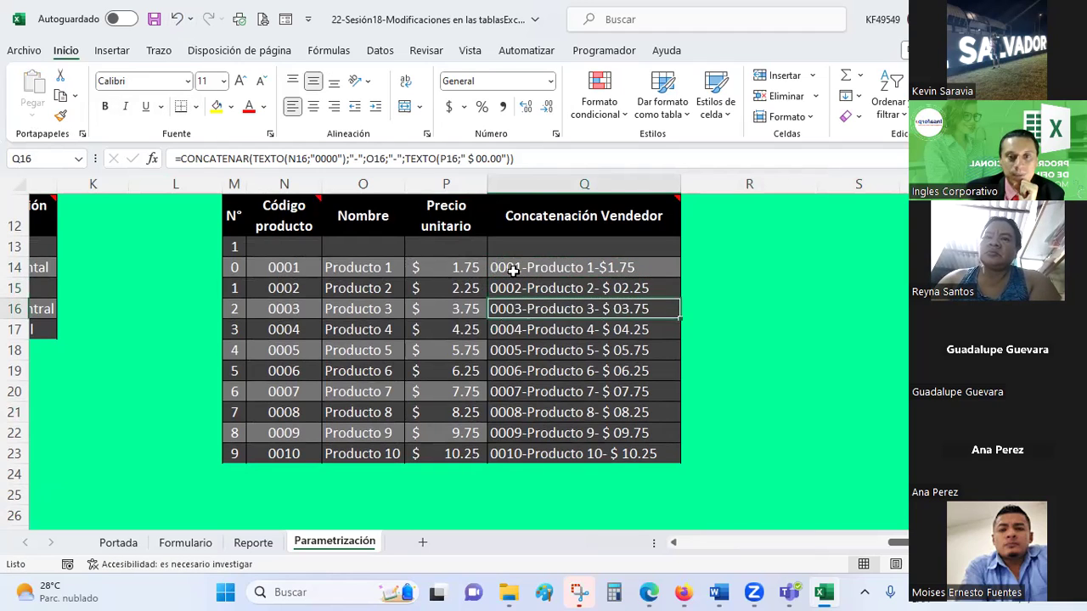
{"action": "left_click_drag", "start_coordinate": [512, 270], "coordinate": [513, 289]}
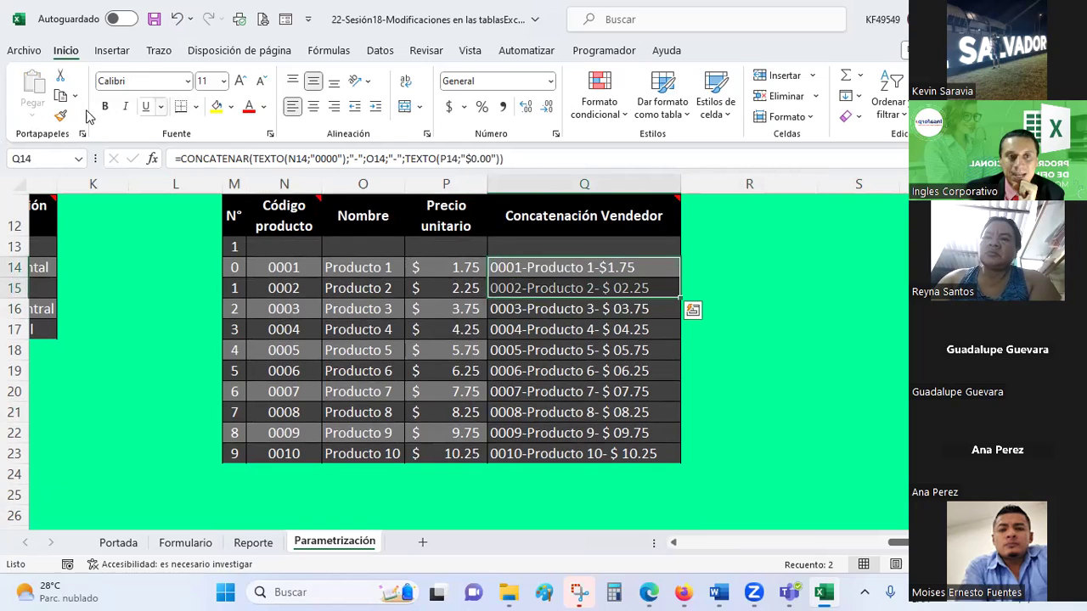
{"action": "left_click", "coordinate": [59, 115]}
{"action": "left_click_drag", "start_coordinate": [509, 311], "coordinate": [501, 448]}
{"action": "key", "text": "Return"}
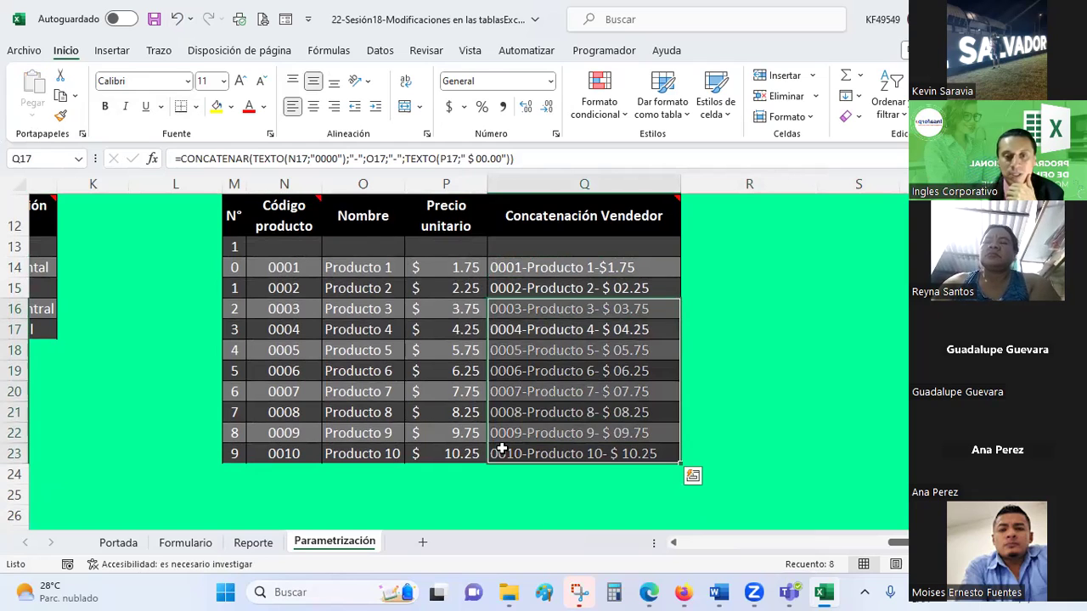
{"action": "left_click", "coordinate": [501, 448]}
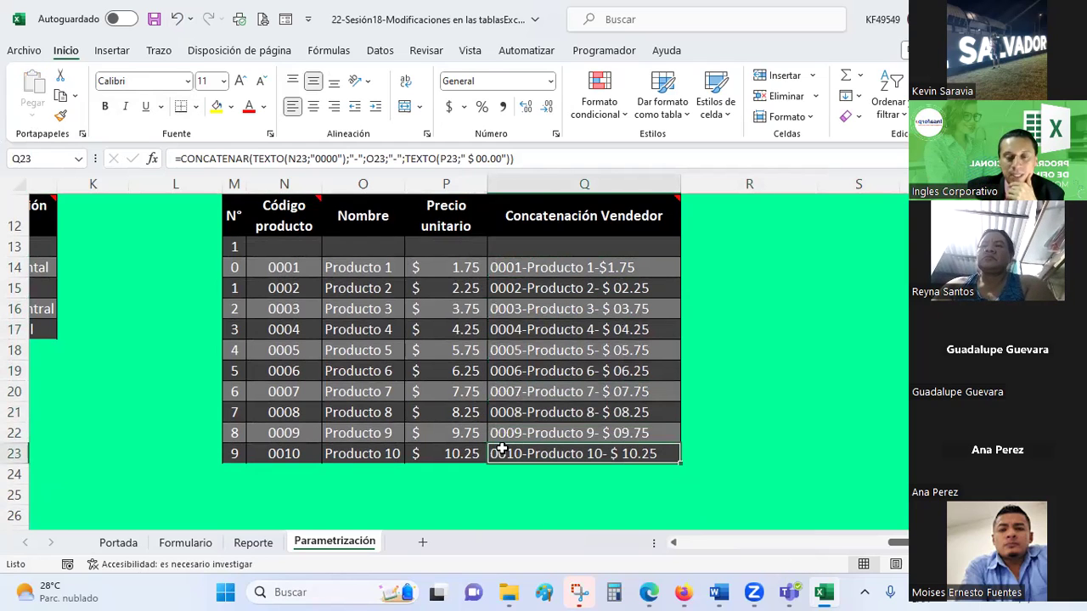
{"action": "left_click", "coordinate": [155, 18]}
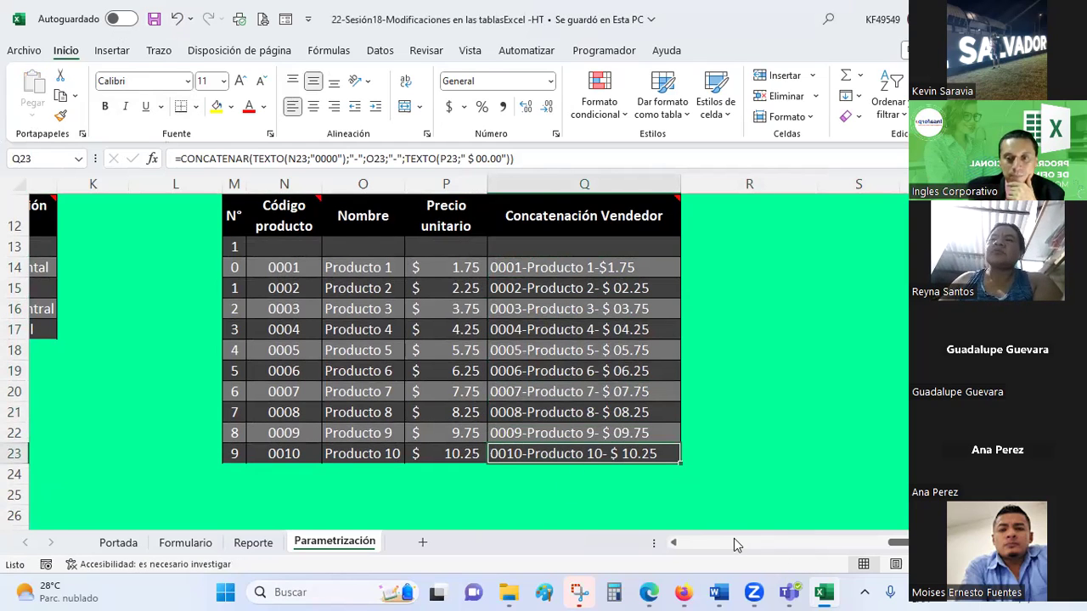
{"action": "left_click", "coordinate": [736, 544]}
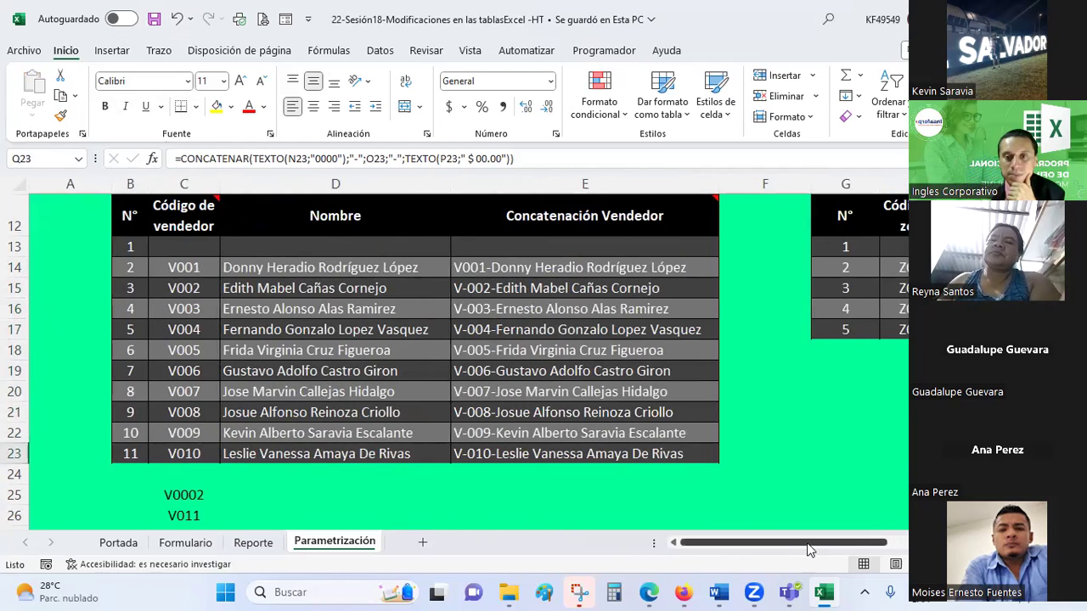
Compare the Cantidad column on Formulario with Cantidad vendida on Reporte.
{"action": "left_click_drag", "start_coordinate": [807, 547], "coordinate": [617, 529]}
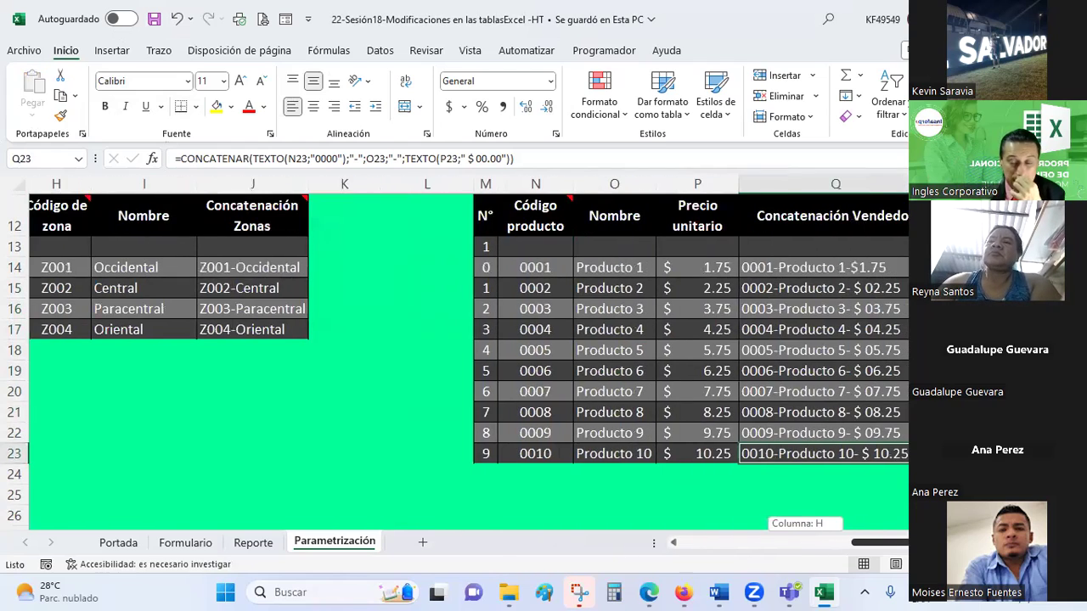
{"action": "left_click", "coordinate": [195, 543]}
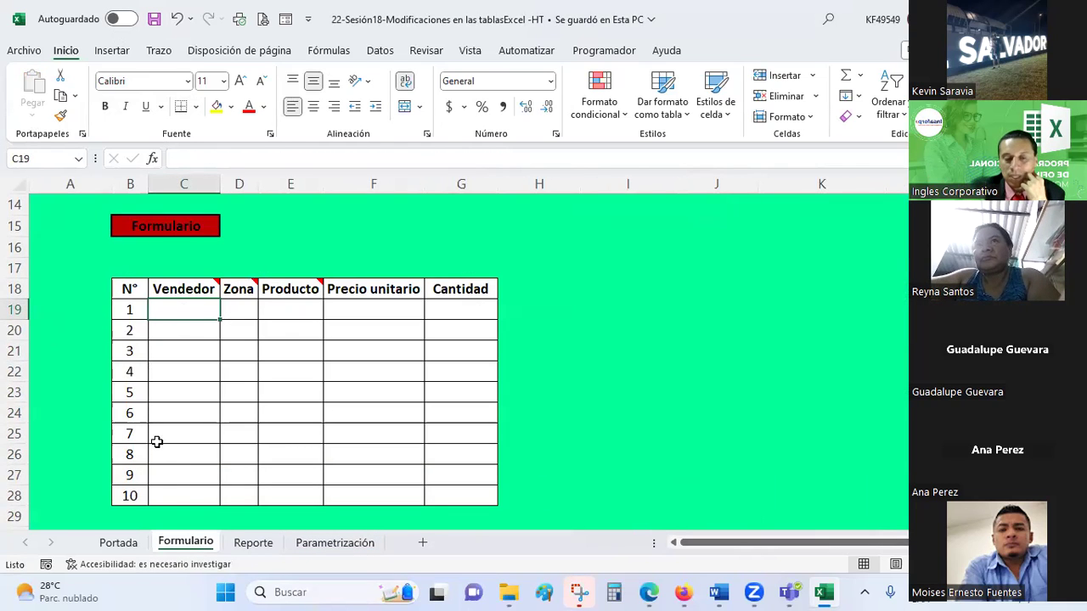
{"action": "mouse_move", "coordinate": [187, 289]}
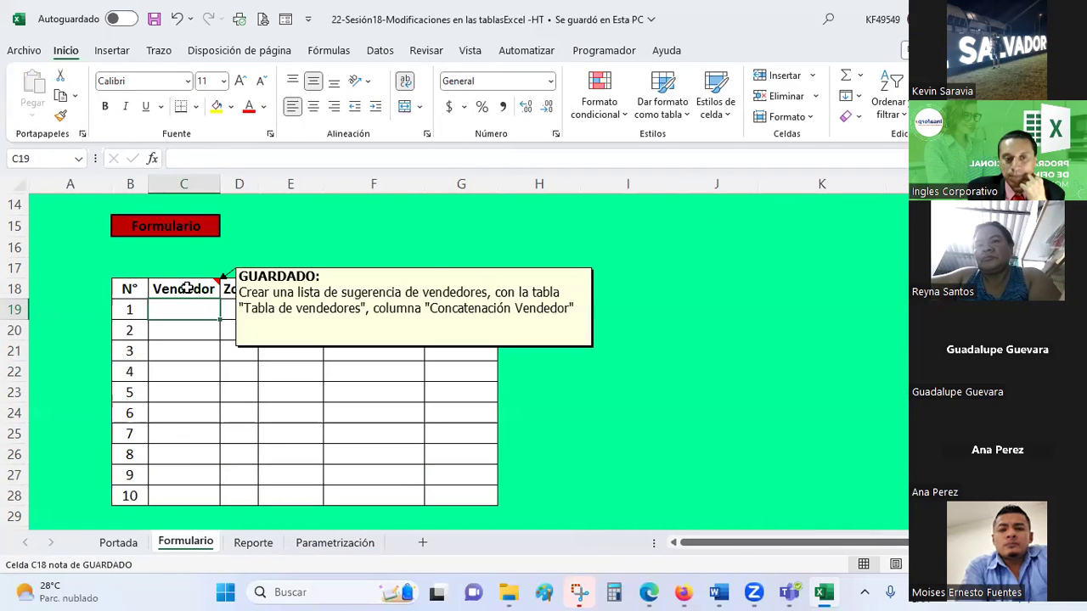
{"action": "left_click", "coordinate": [297, 332]}
{"action": "left_click", "coordinate": [369, 336]}
{"action": "left_click", "coordinate": [467, 340]}
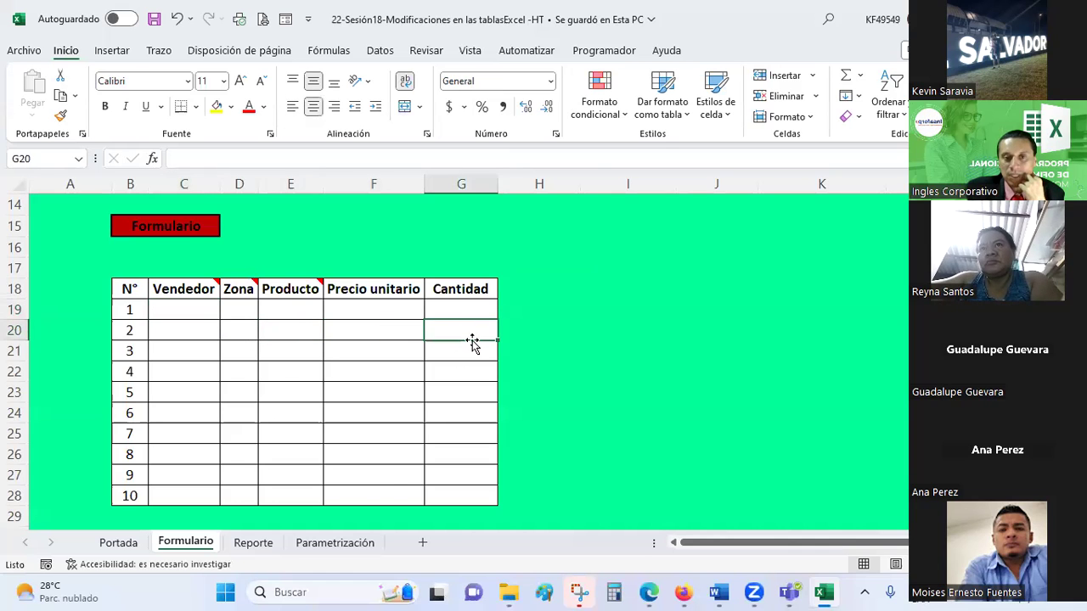
{"action": "left_click", "coordinate": [253, 543]}
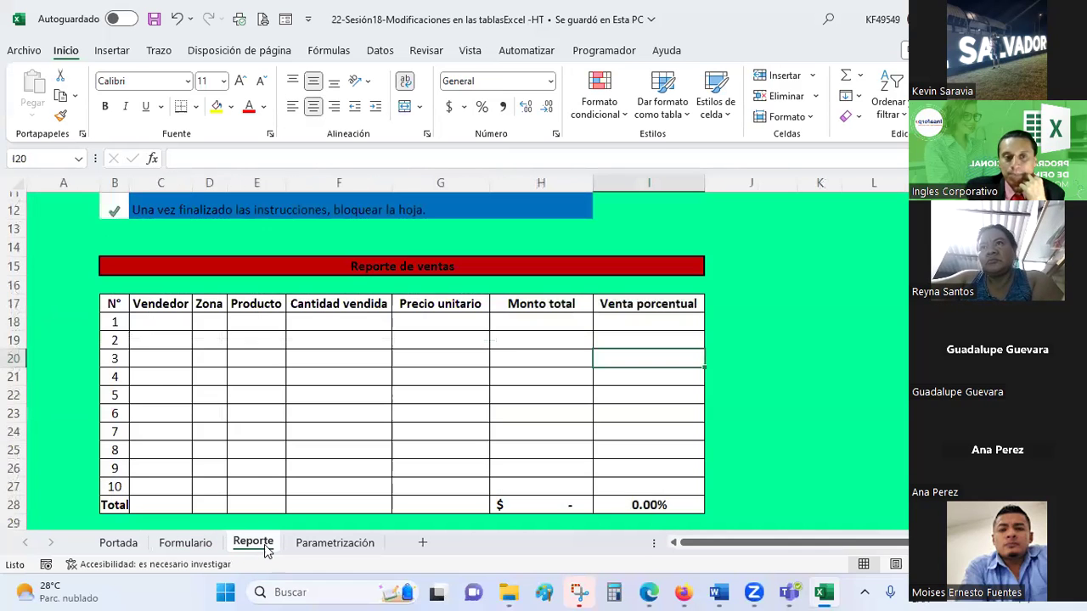
{"action": "left_click", "coordinate": [174, 348]}
{"action": "left_click", "coordinate": [211, 315]}
{"action": "left_click", "coordinate": [253, 316]}
{"action": "left_click", "coordinate": [318, 323]}
{"action": "left_click", "coordinate": [191, 543]}
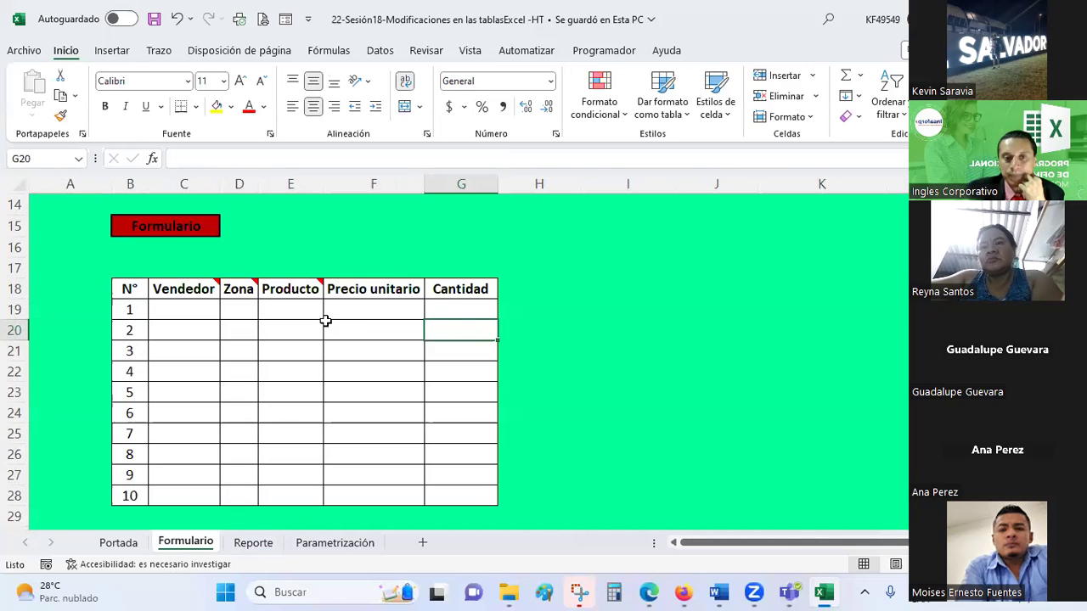
{"action": "left_click_drag", "start_coordinate": [461, 290], "coordinate": [461, 496]}
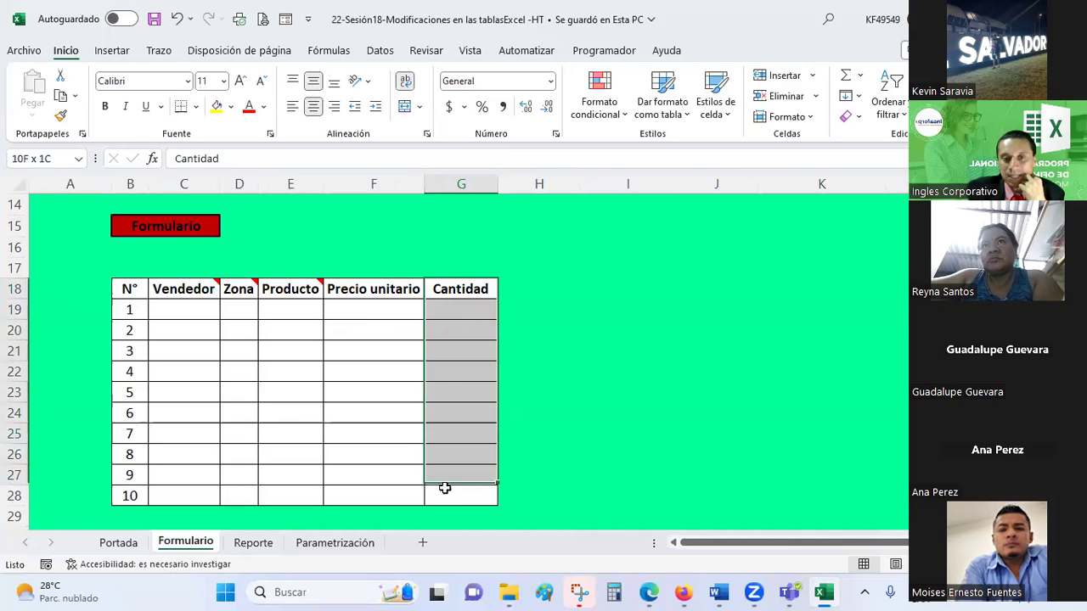
Compare the Precio unitario cells on Formulario with the Precio unitario and Monto total cells on Reporte.
{"action": "left_click", "coordinate": [253, 543]}
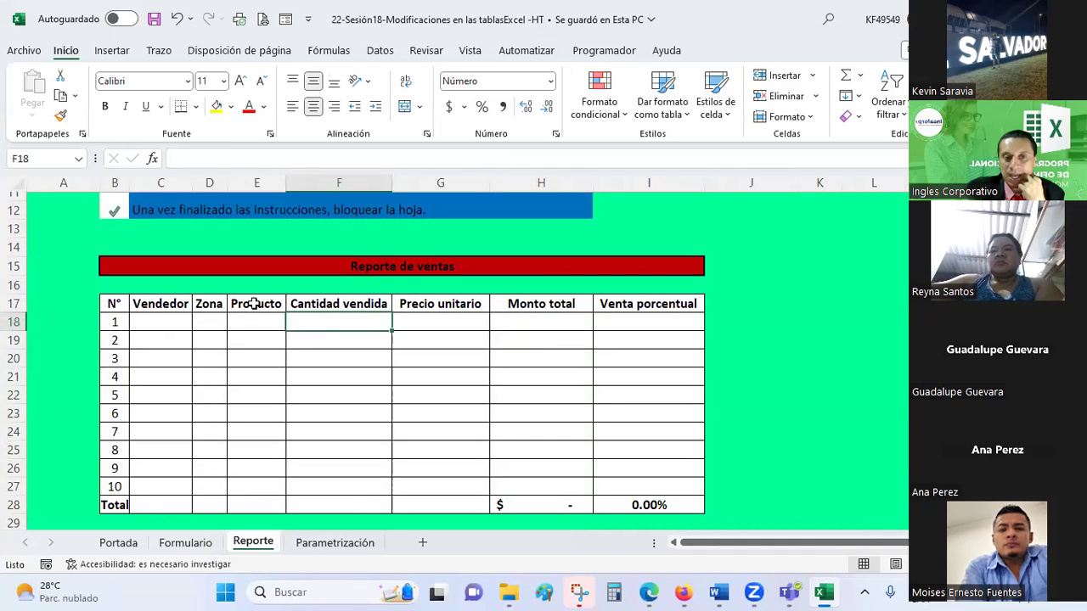
{"action": "left_click", "coordinate": [185, 543]}
{"action": "left_click", "coordinate": [348, 308]}
{"action": "left_click", "coordinate": [253, 544]}
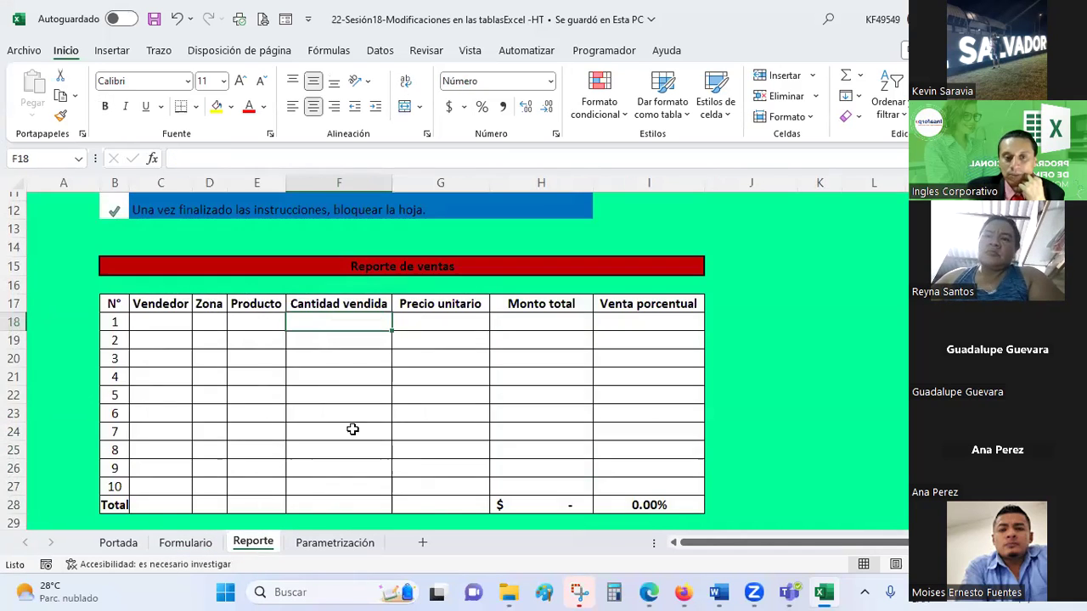
{"action": "left_click", "coordinate": [443, 308]}
{"action": "left_click", "coordinate": [439, 324]}
{"action": "left_click", "coordinate": [558, 323]}
{"action": "left_click", "coordinate": [469, 308]}
{"action": "left_click", "coordinate": [456, 322]}
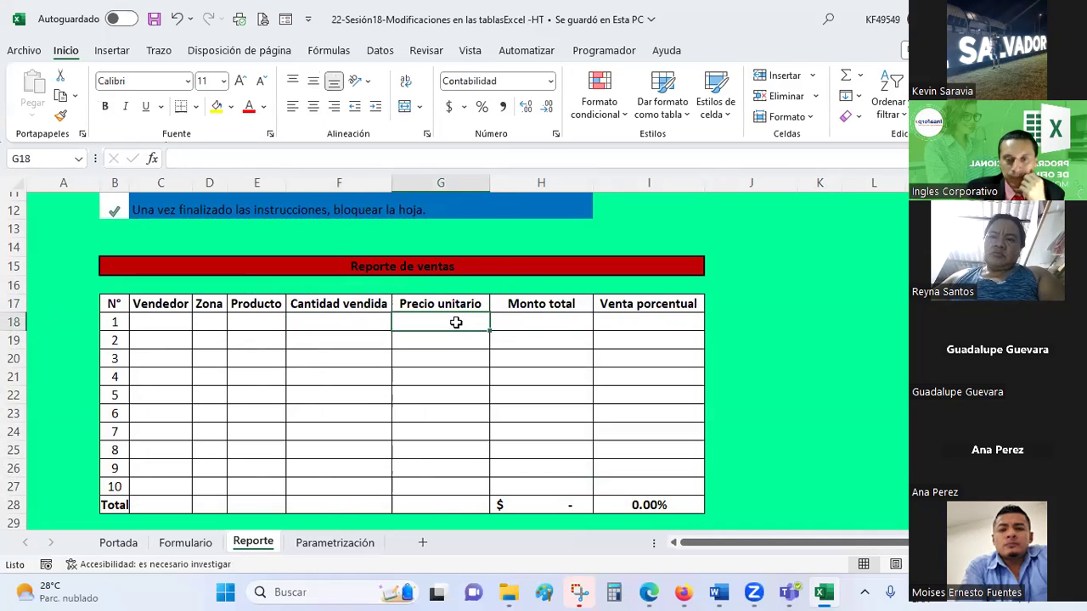
{"action": "left_click", "coordinate": [506, 327]}
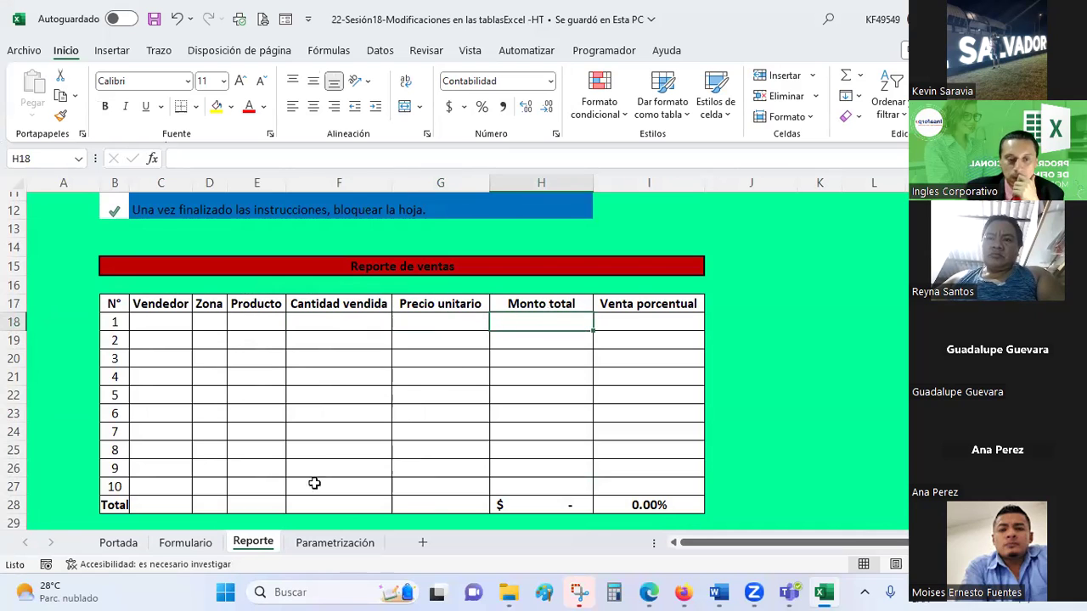
Close the Accessibility pane and select the Formulario grid B18:G28.
{"action": "left_click", "coordinate": [214, 563]}
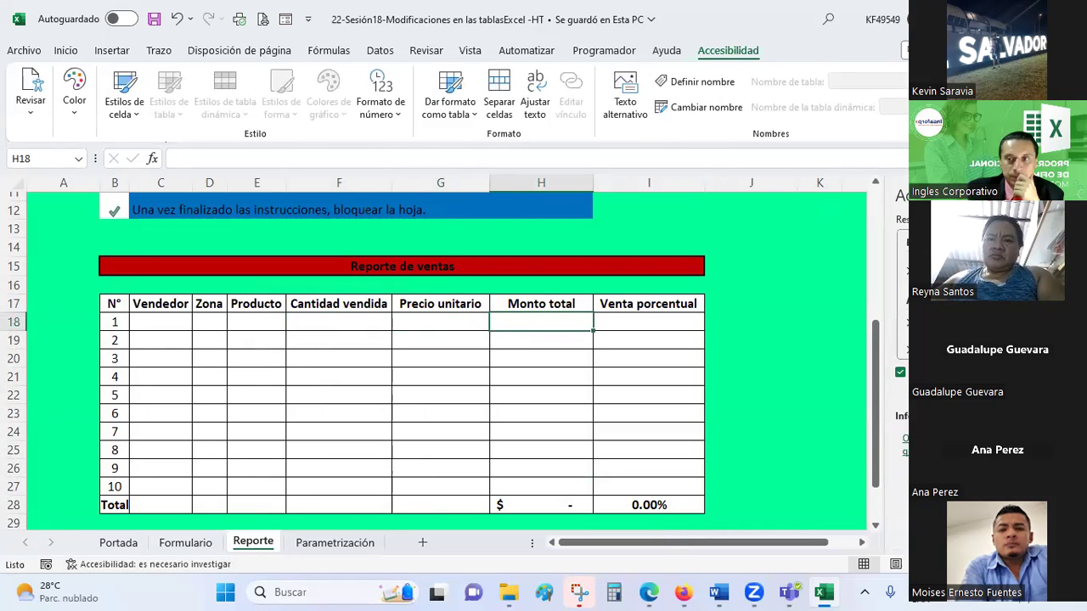
{"action": "left_click", "coordinate": [214, 564]}
{"action": "left_click", "coordinate": [188, 543]}
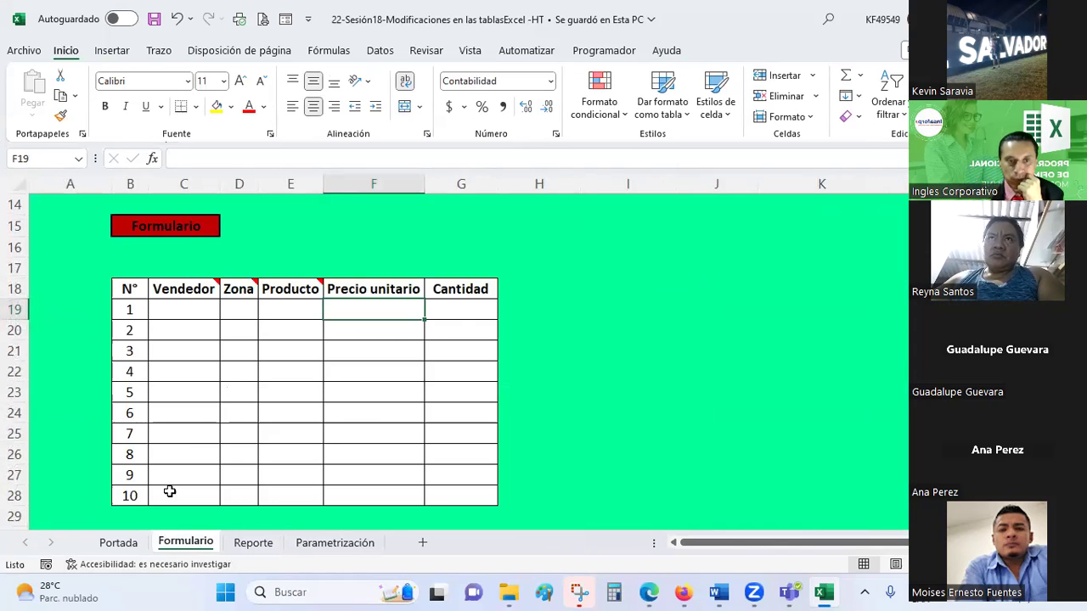
{"action": "left_click_drag", "start_coordinate": [127, 286], "coordinate": [472, 494]}
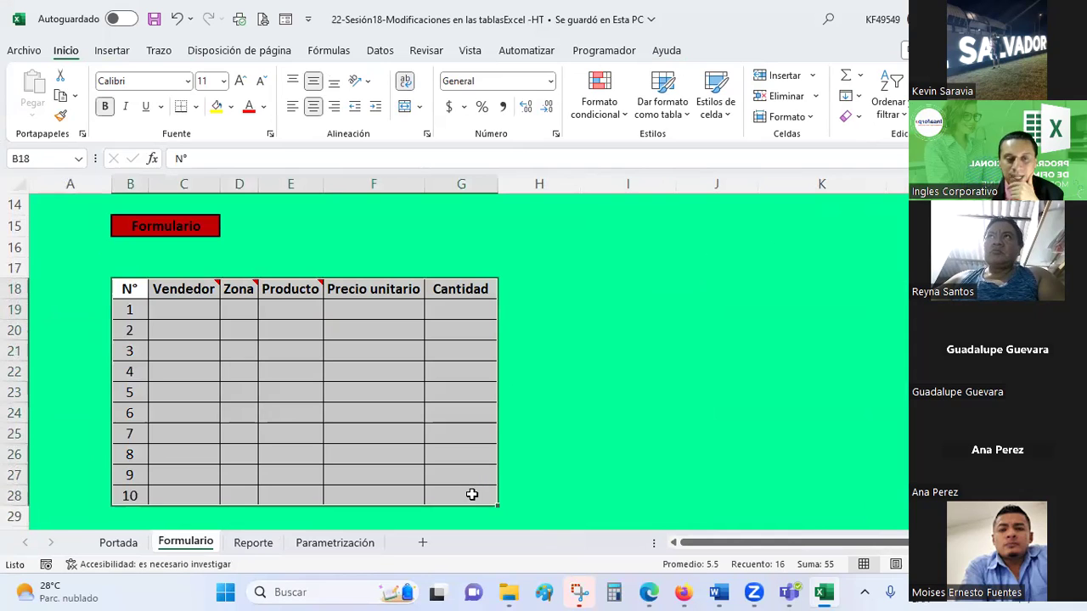
Convert the grid into a table with headers and the first Oscuro style.
{"action": "left_click", "coordinate": [111, 51]}
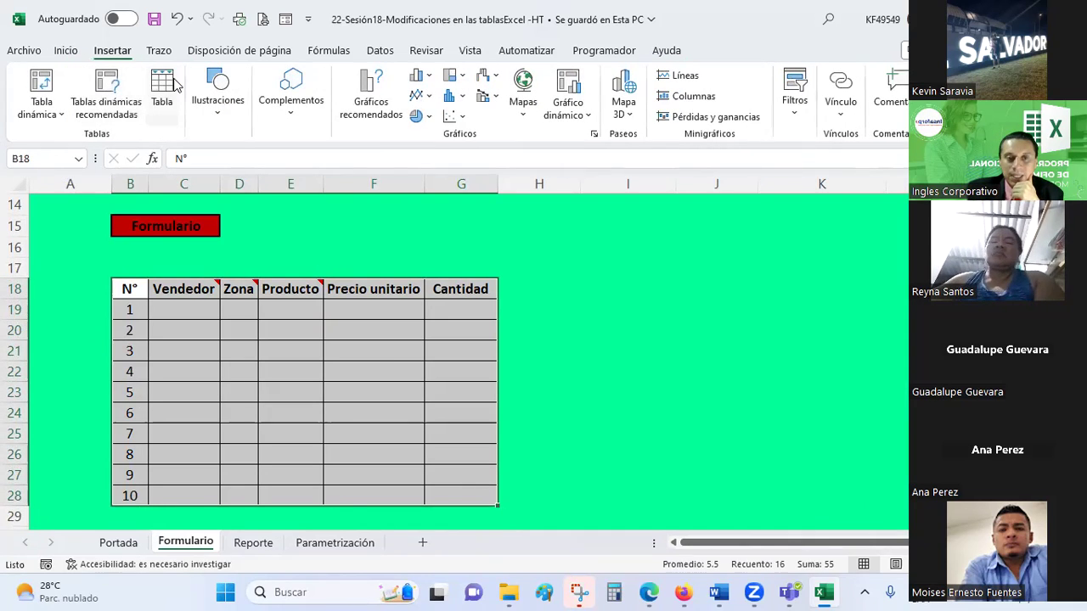
{"action": "left_click", "coordinate": [161, 85]}
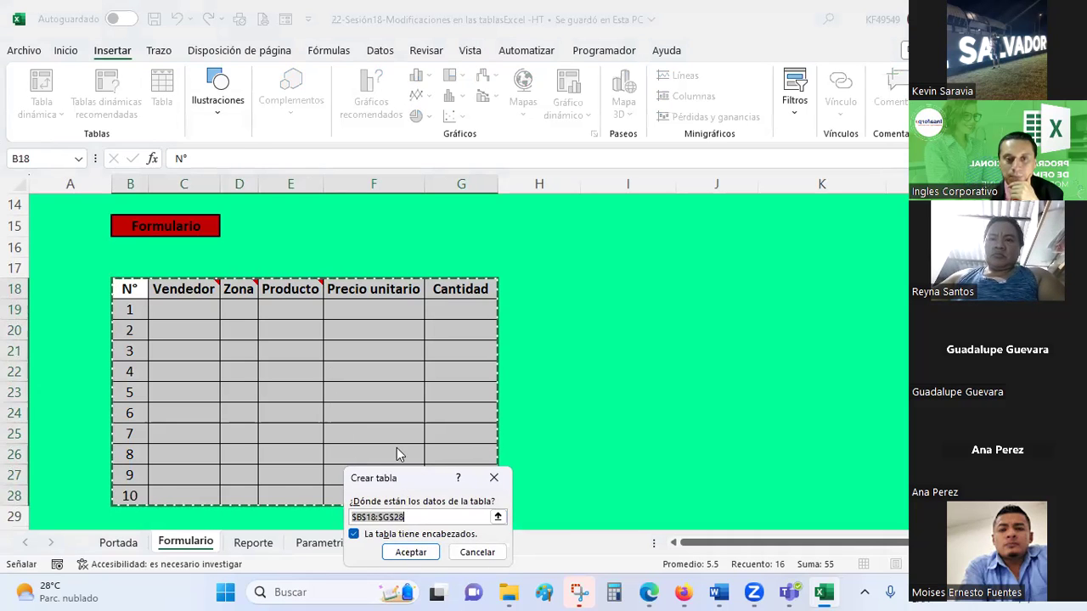
{"action": "left_click_drag", "start_coordinate": [399, 479], "coordinate": [303, 165]}
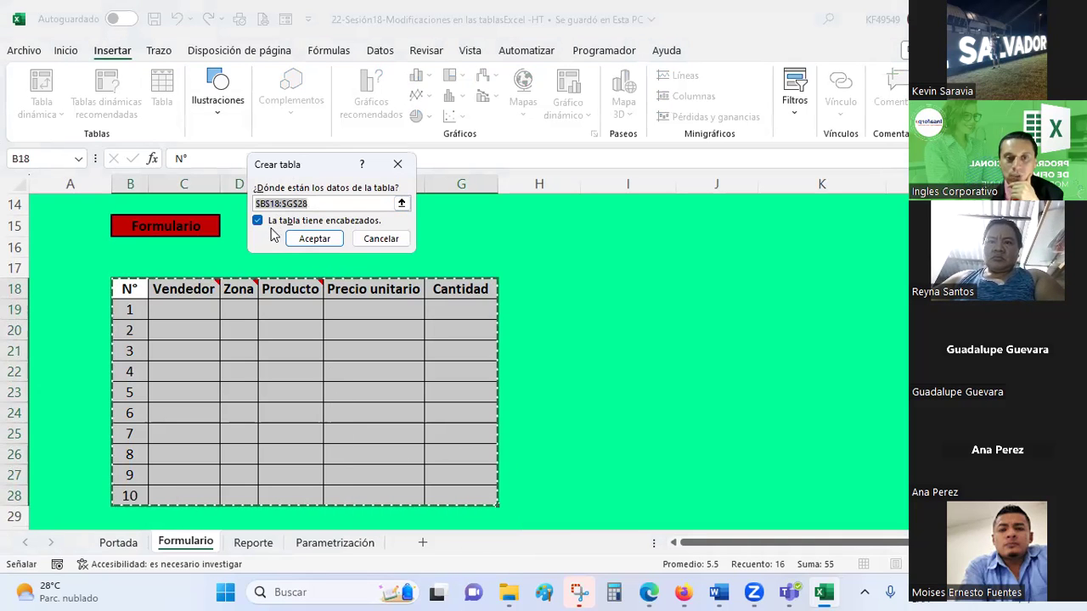
{"action": "left_click", "coordinate": [295, 238]}
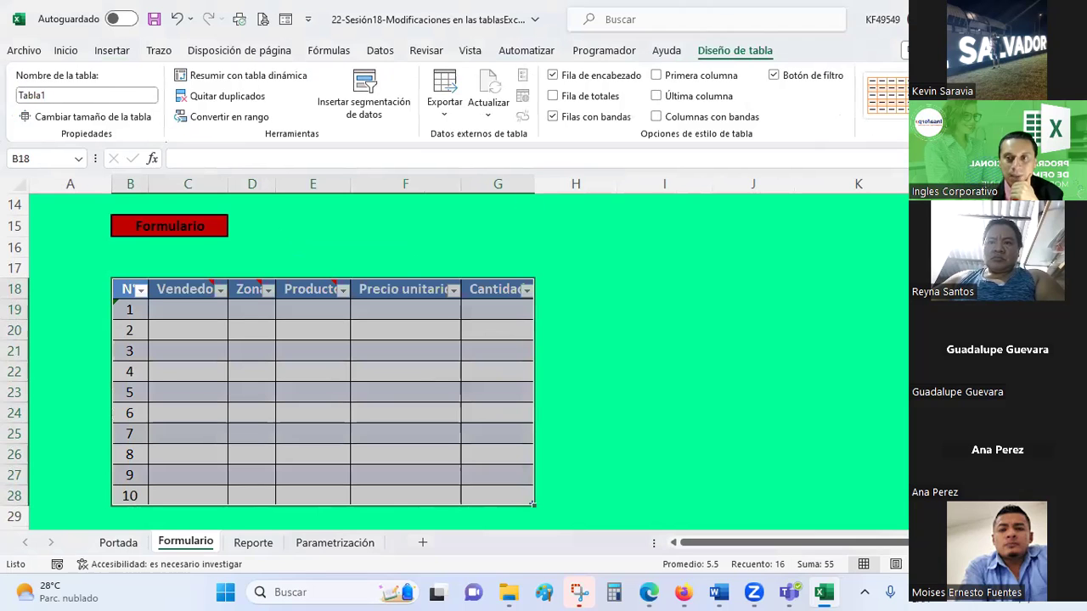
{"action": "left_click", "coordinate": [902, 119]}
{"action": "scroll", "coordinate": [767, 390], "scroll_direction": "down", "scroll_amount": 3}
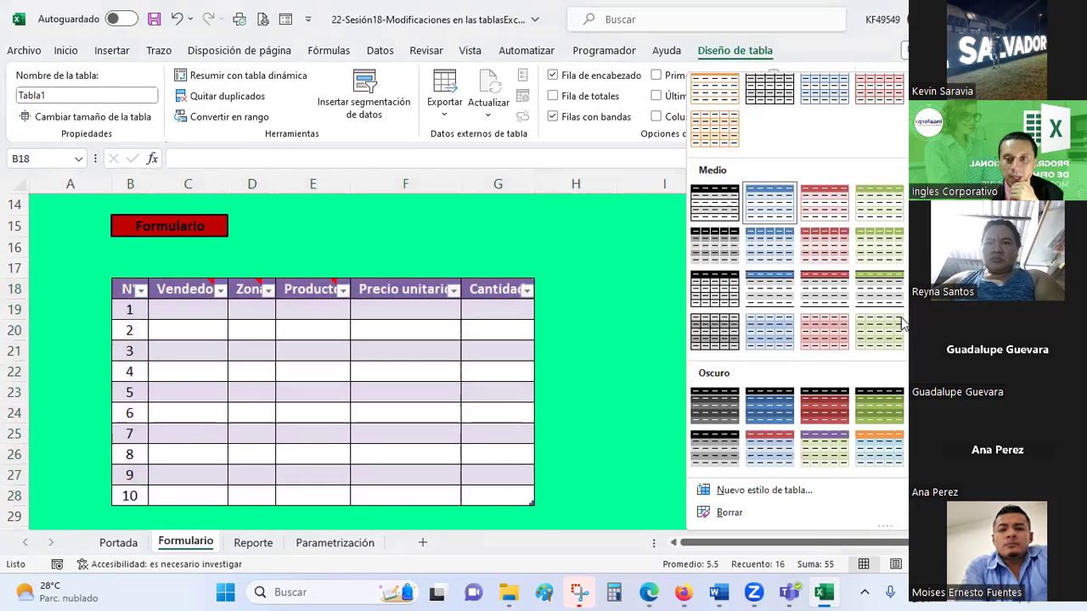
{"action": "left_click", "coordinate": [717, 404]}
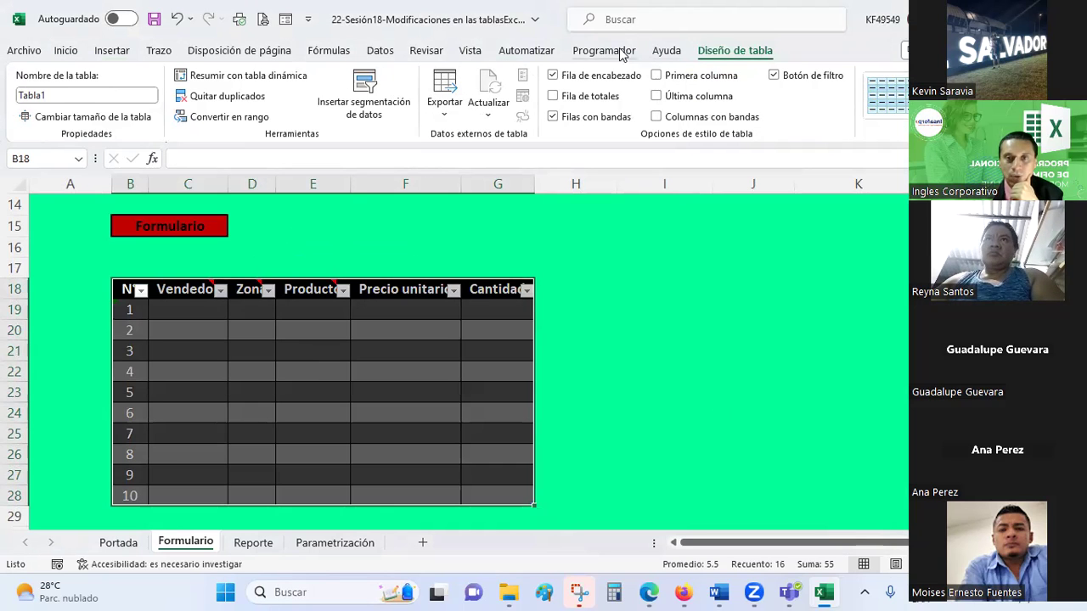
Turn off the header filter arrows via Datos > Filtro.
{"action": "left_click", "coordinate": [381, 50]}
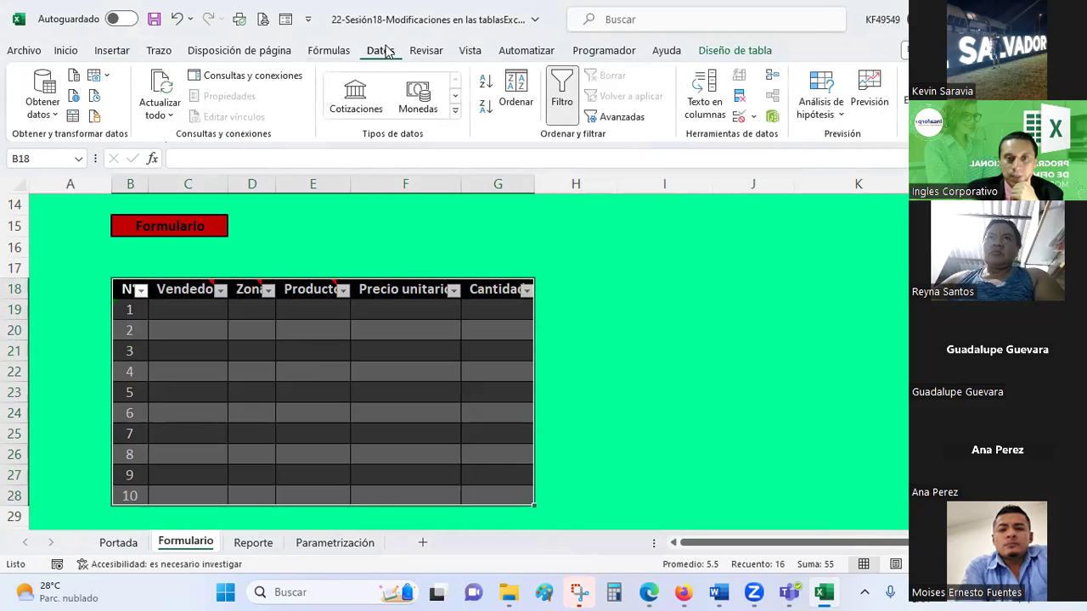
{"action": "left_click", "coordinate": [567, 102]}
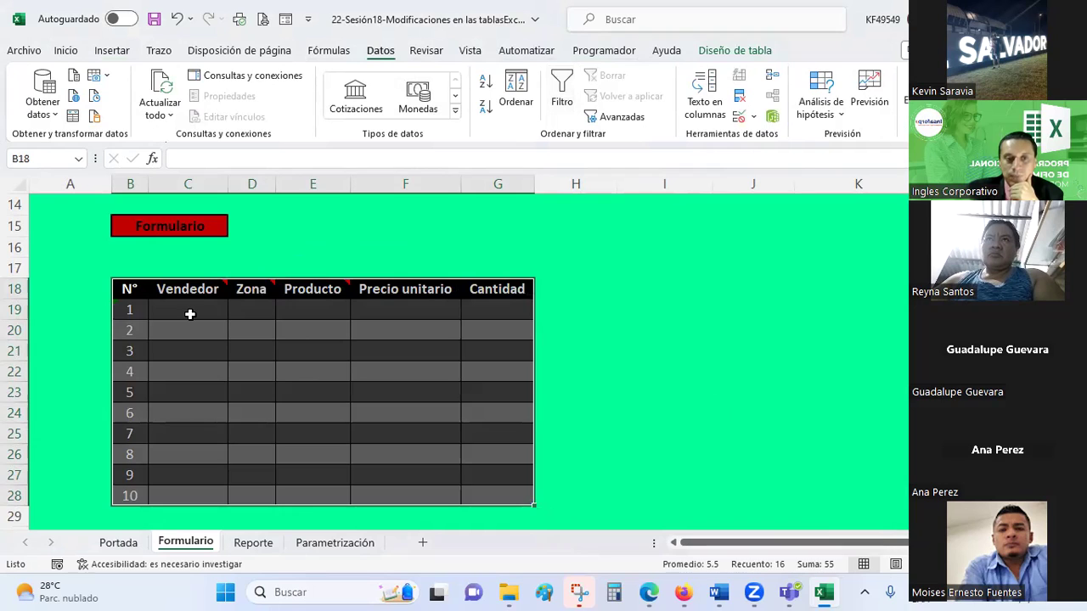
{"action": "left_click", "coordinate": [190, 314]}
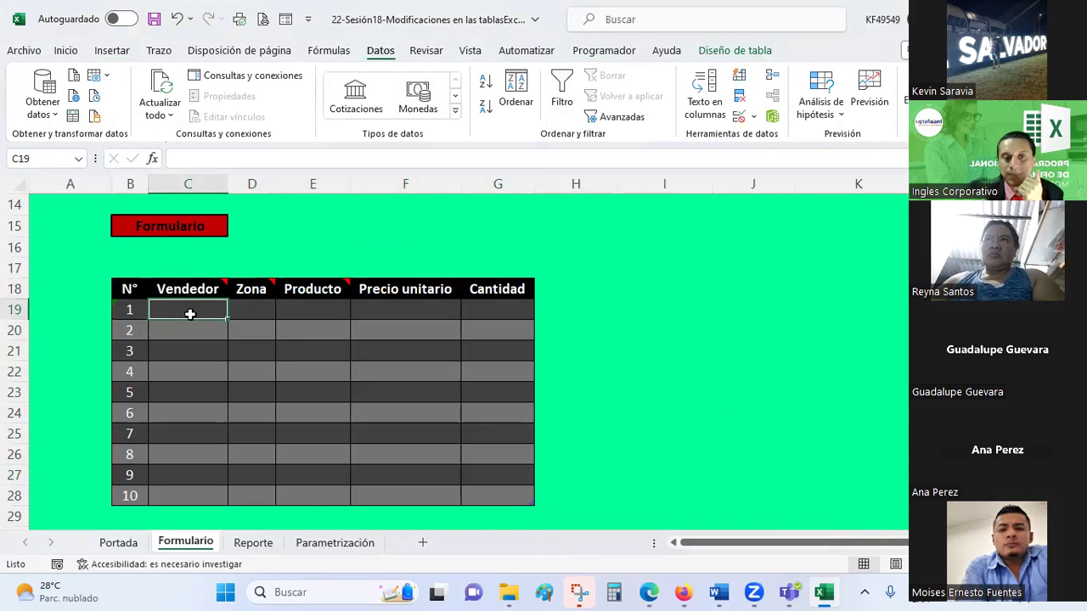
{"action": "left_click", "coordinate": [417, 308]}
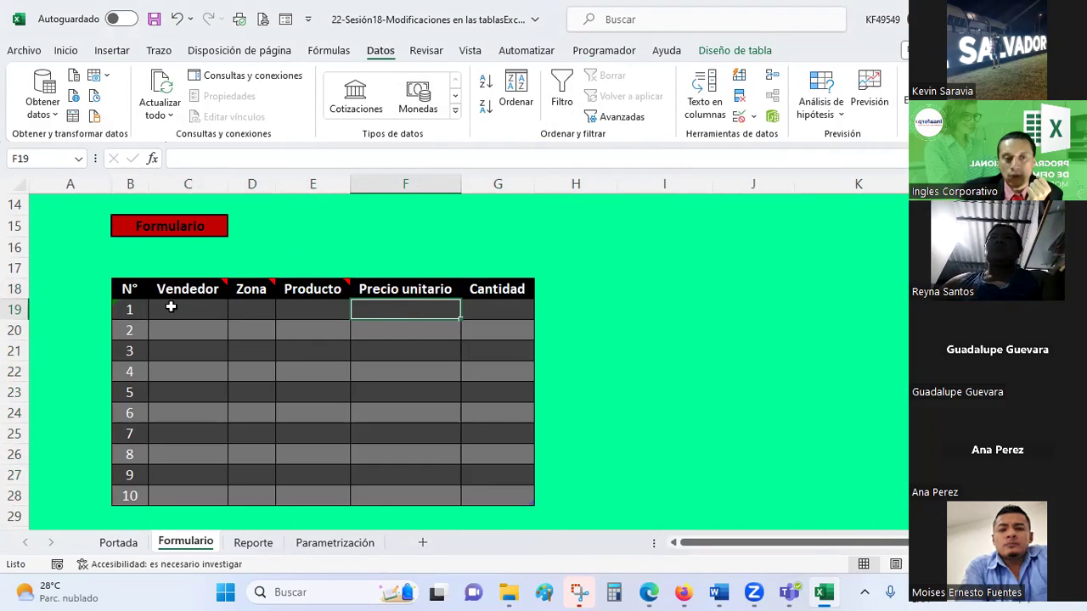
Add List validation to C19:C28 with source =Parametrización!$E$13:$E$23.
{"action": "left_click_drag", "start_coordinate": [171, 307], "coordinate": [183, 488]}
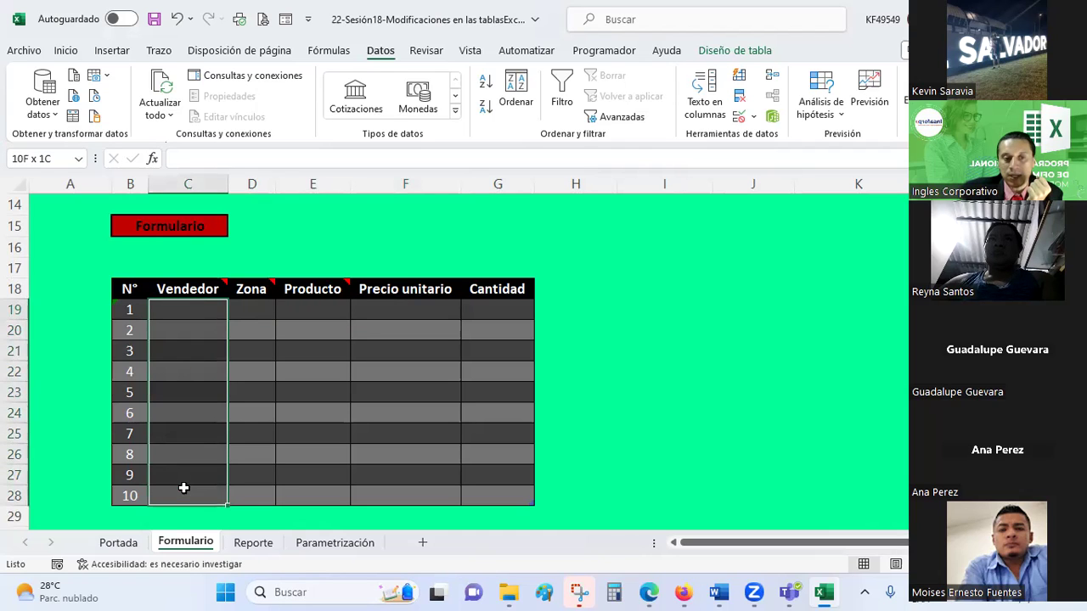
{"action": "left_click", "coordinate": [751, 119]}
{"action": "left_click", "coordinate": [762, 141]}
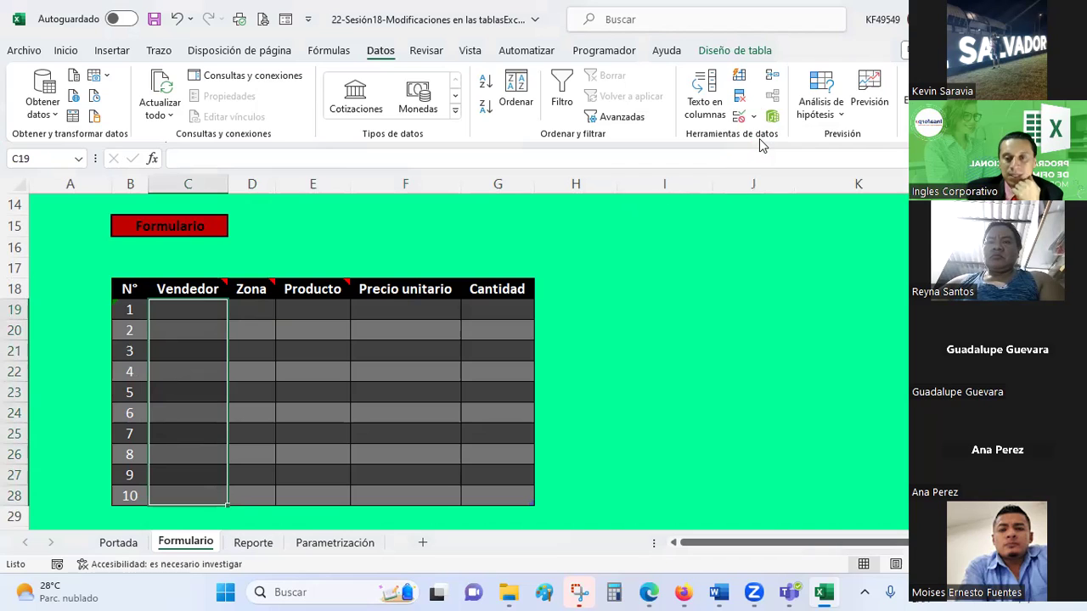
{"action": "left_click", "coordinate": [281, 143]}
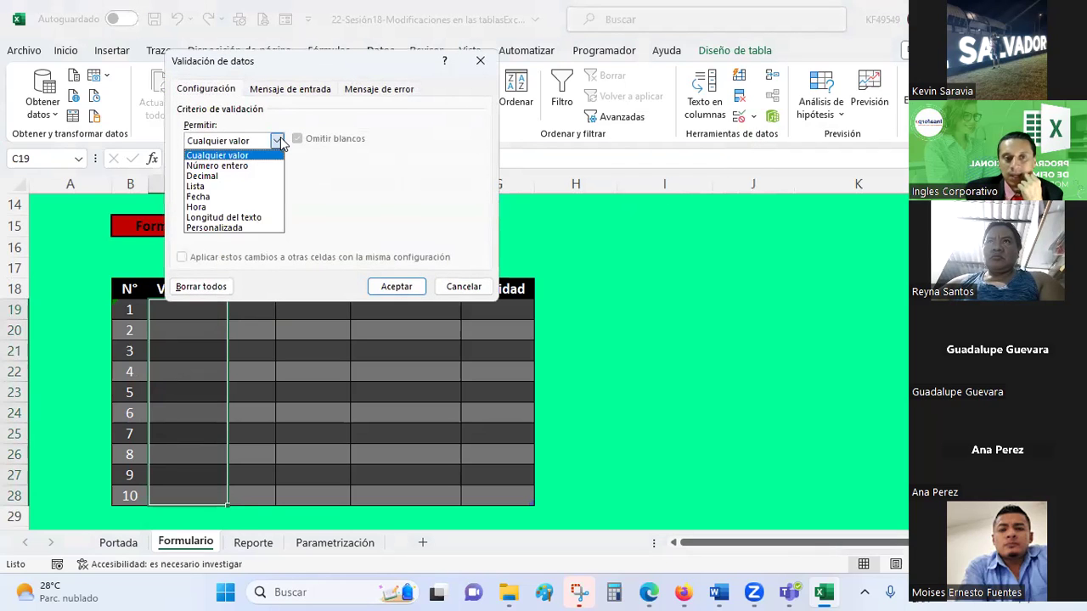
{"action": "left_click", "coordinate": [211, 191]}
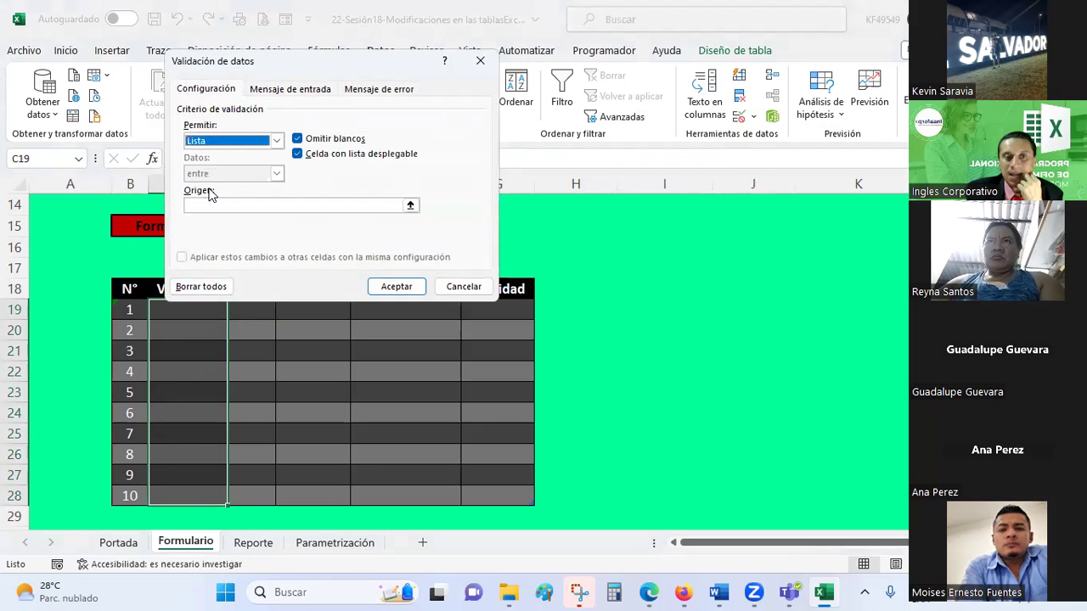
{"action": "left_click", "coordinate": [412, 207]}
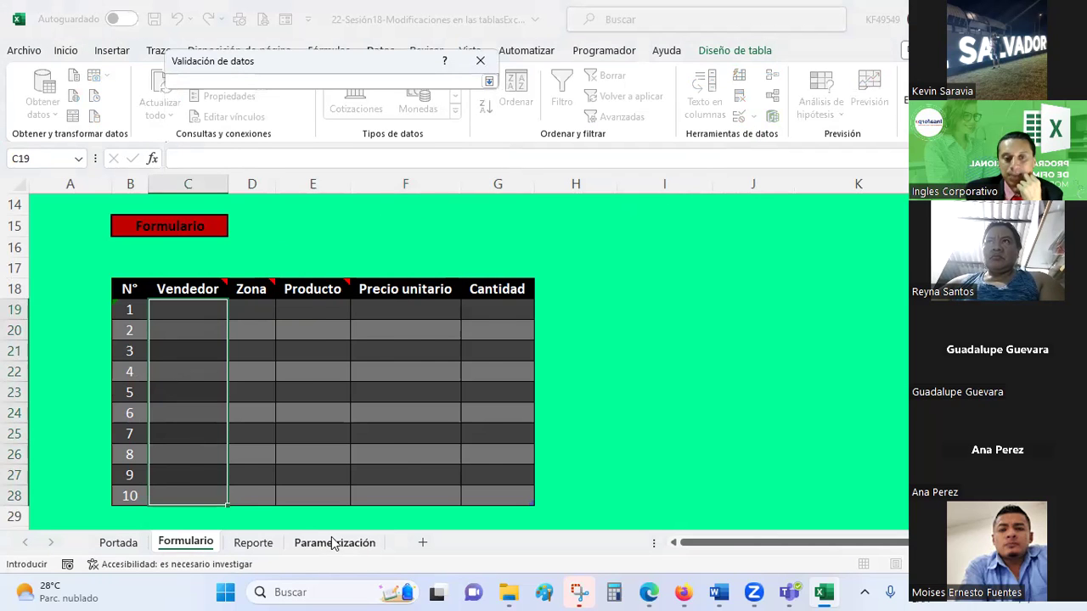
{"action": "left_click", "coordinate": [333, 542]}
{"action": "left_click", "coordinate": [489, 288]}
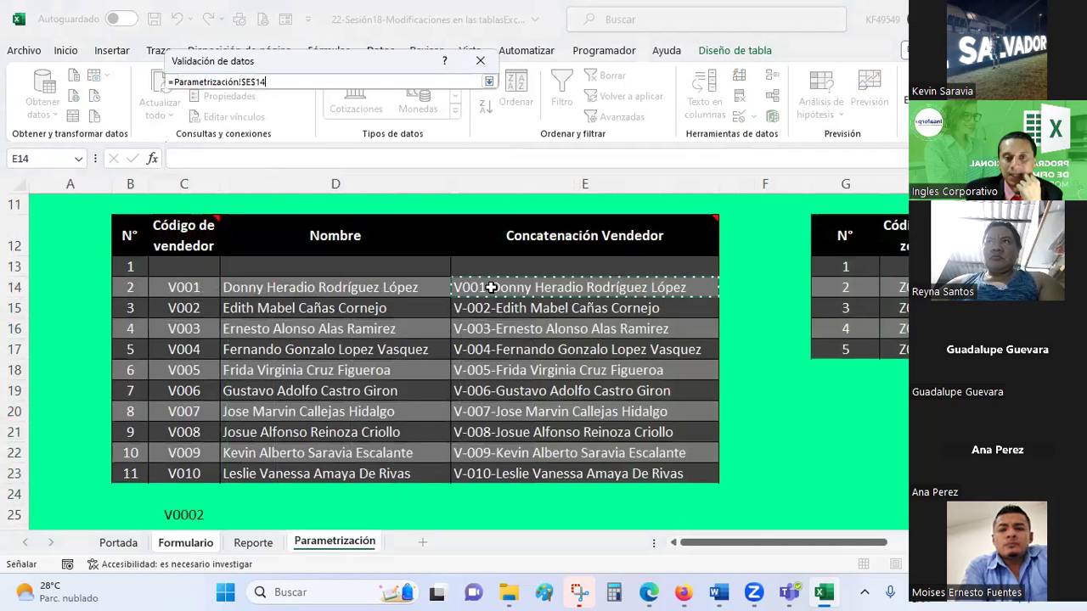
{"action": "left_click", "coordinate": [465, 269]}
{"action": "left_click_drag", "start_coordinate": [465, 269], "coordinate": [481, 476]}
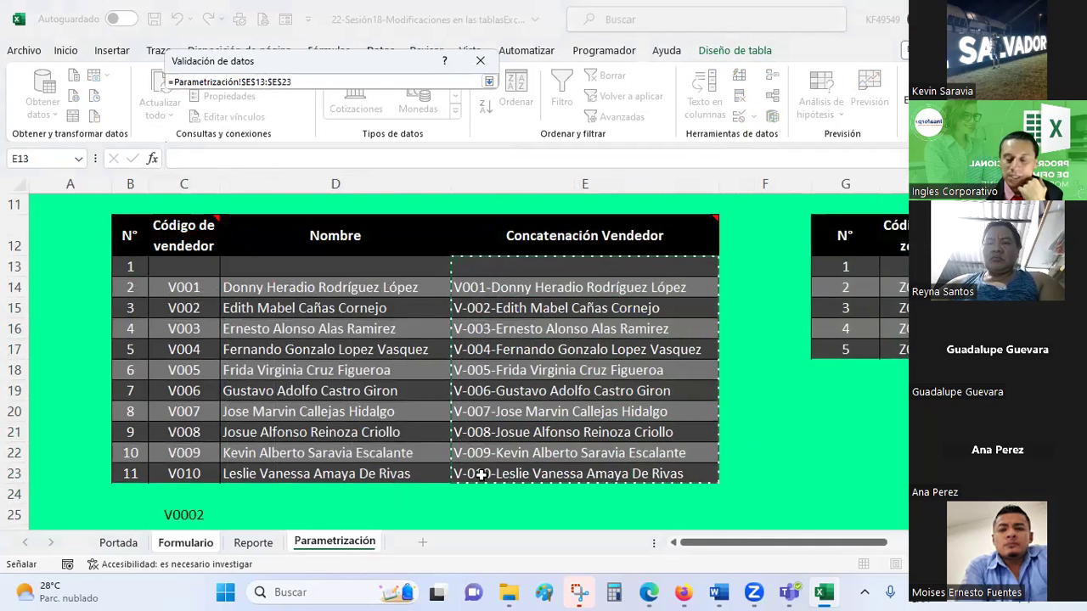
{"action": "key", "text": "Return"}
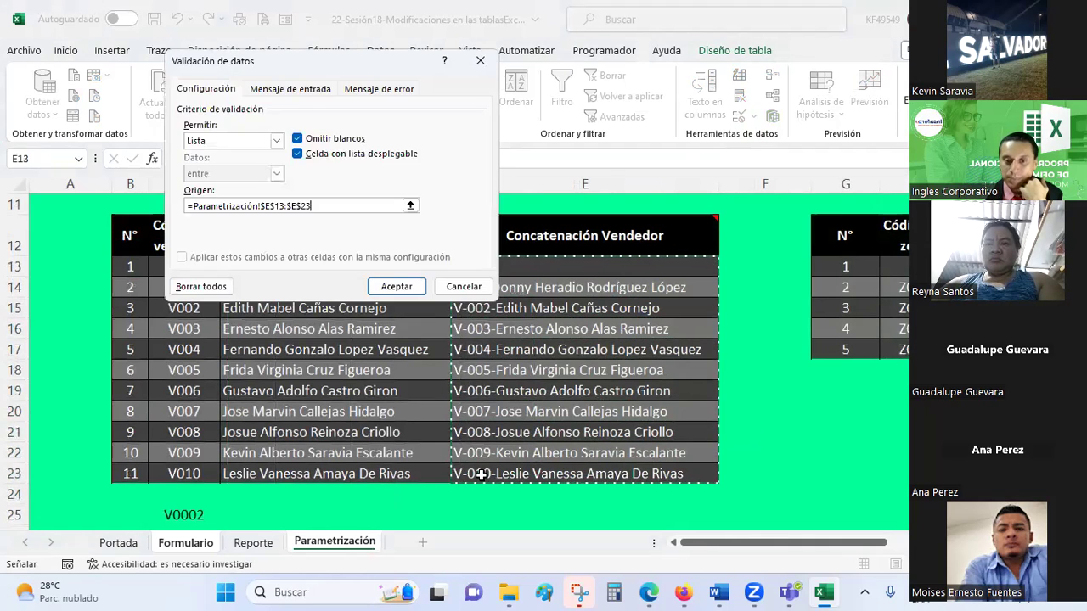
{"action": "left_click", "coordinate": [379, 289]}
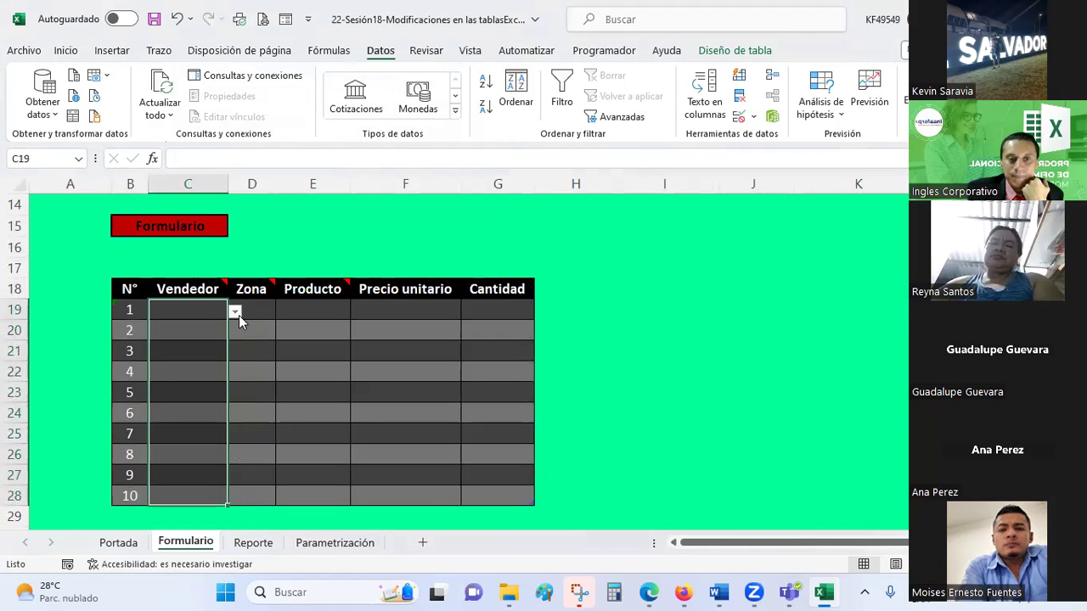
Test the vendor dropdown in C19, then return to Parametrización.
{"action": "left_click", "coordinate": [198, 308]}
{"action": "left_click", "coordinate": [234, 311]}
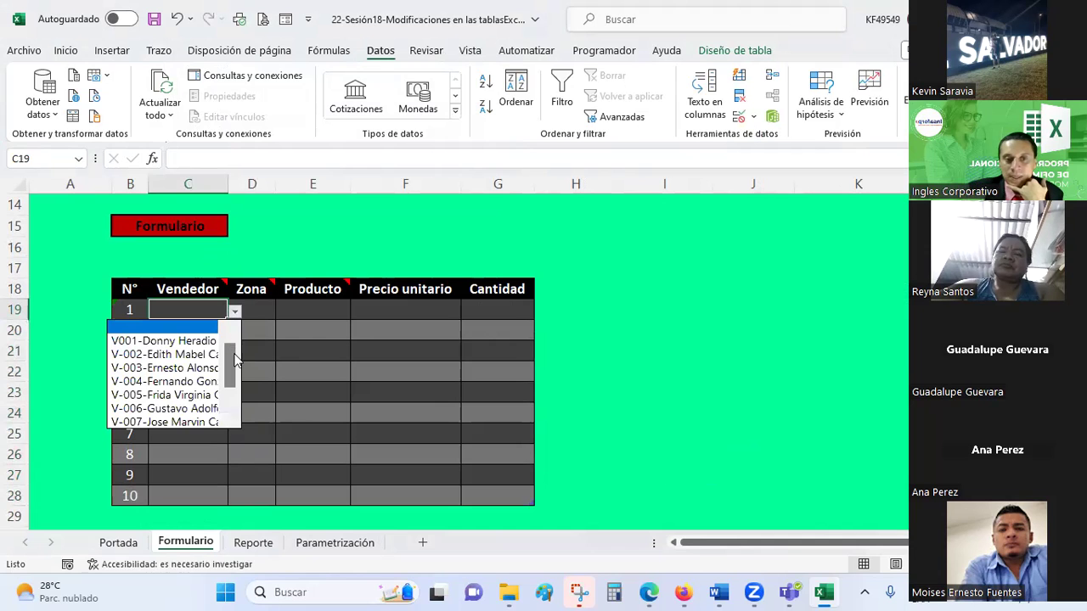
{"action": "left_click", "coordinate": [348, 543]}
Check the vendor codes on the Parametrización sheet, then return to Formulario.
{"action": "left_click", "coordinate": [348, 543]}
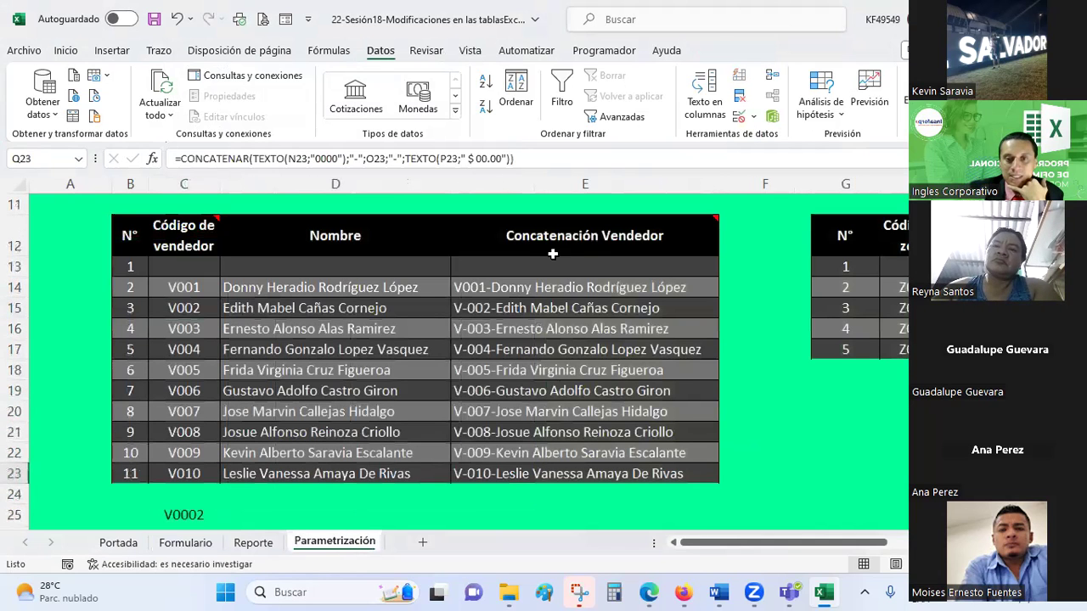
{"action": "left_click", "coordinate": [524, 261]}
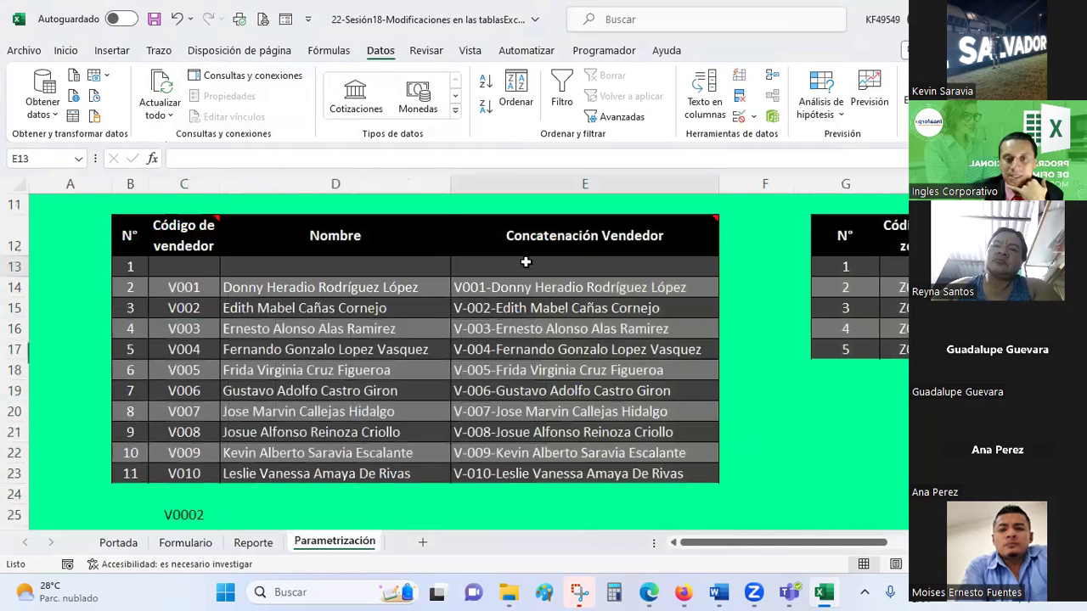
{"action": "left_click", "coordinate": [185, 288]}
{"action": "left_click", "coordinate": [127, 545]}
{"action": "left_click", "coordinate": [175, 545]}
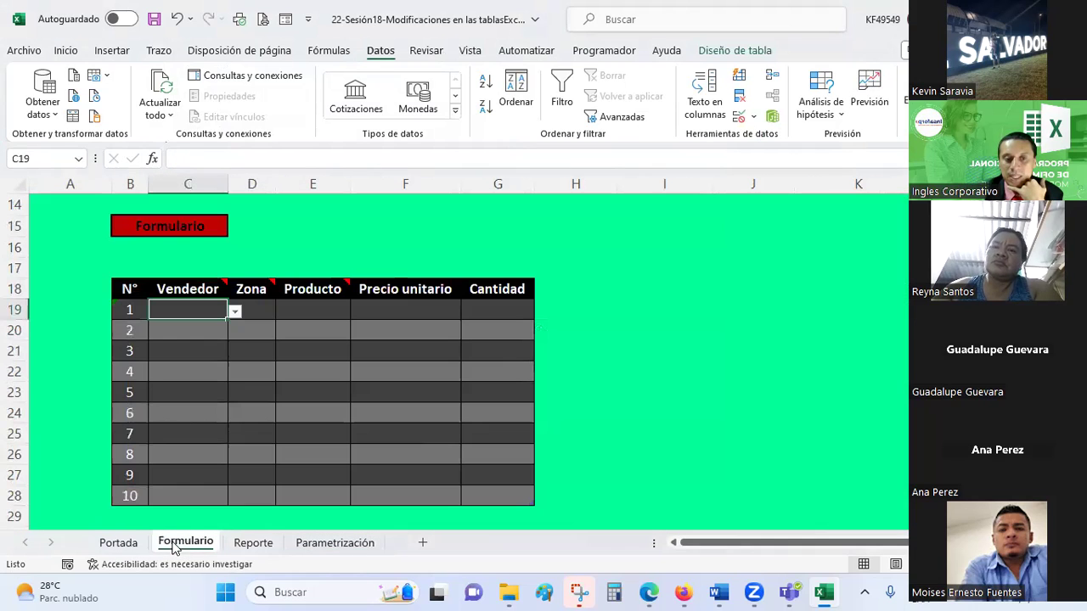
Pick the first vendor in C19, widen column C to fit it, and reset row 19's height.
{"action": "left_click", "coordinate": [235, 312]}
{"action": "left_click", "coordinate": [182, 343]}
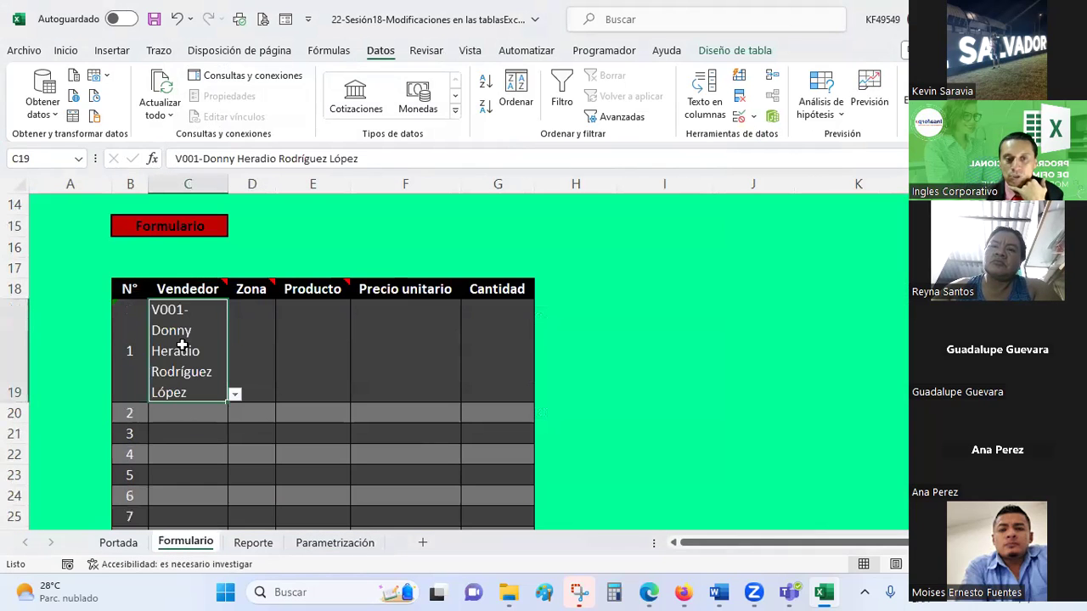
{"action": "left_click_drag", "start_coordinate": [226, 183], "coordinate": [424, 183]}
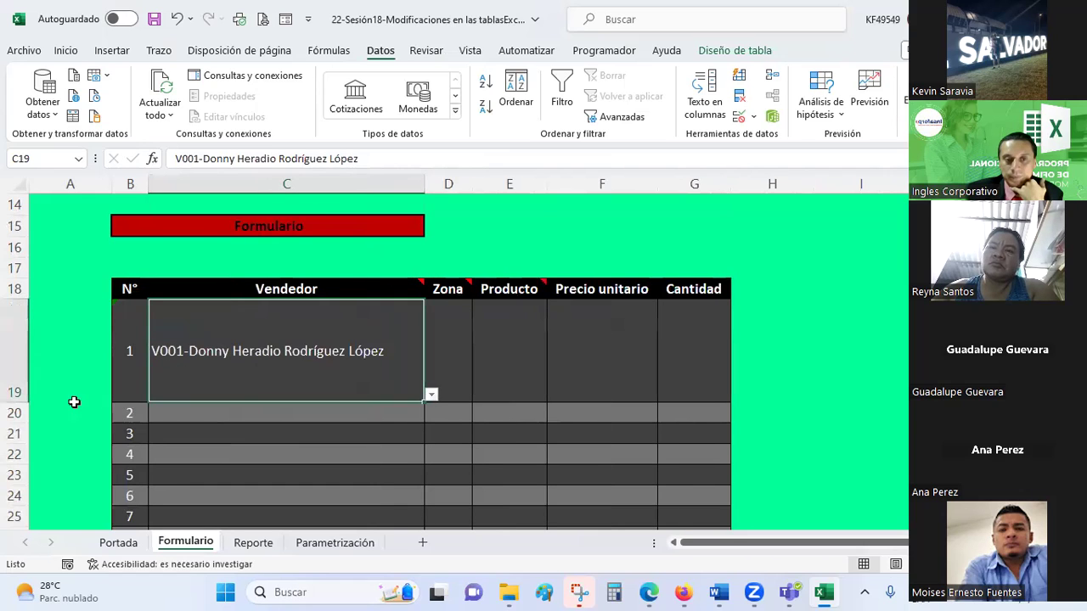
{"action": "double_click", "coordinate": [23, 401]}
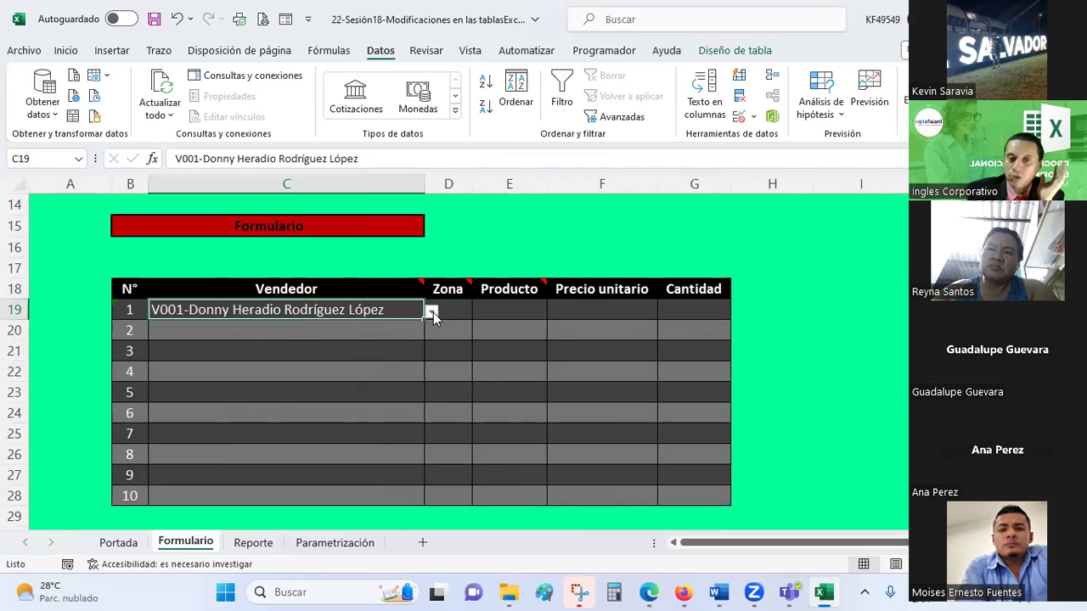
Choose vendors V001, V-002 and V-003 for Vendedor rows 1–3.
{"action": "left_click", "coordinate": [433, 313]}
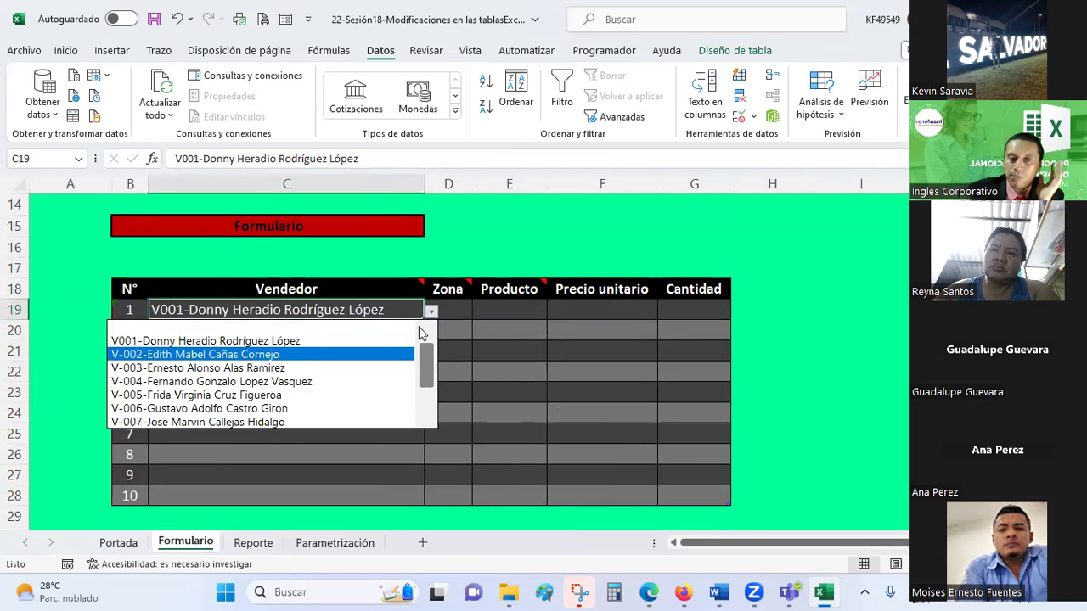
{"action": "left_click", "coordinate": [270, 325]}
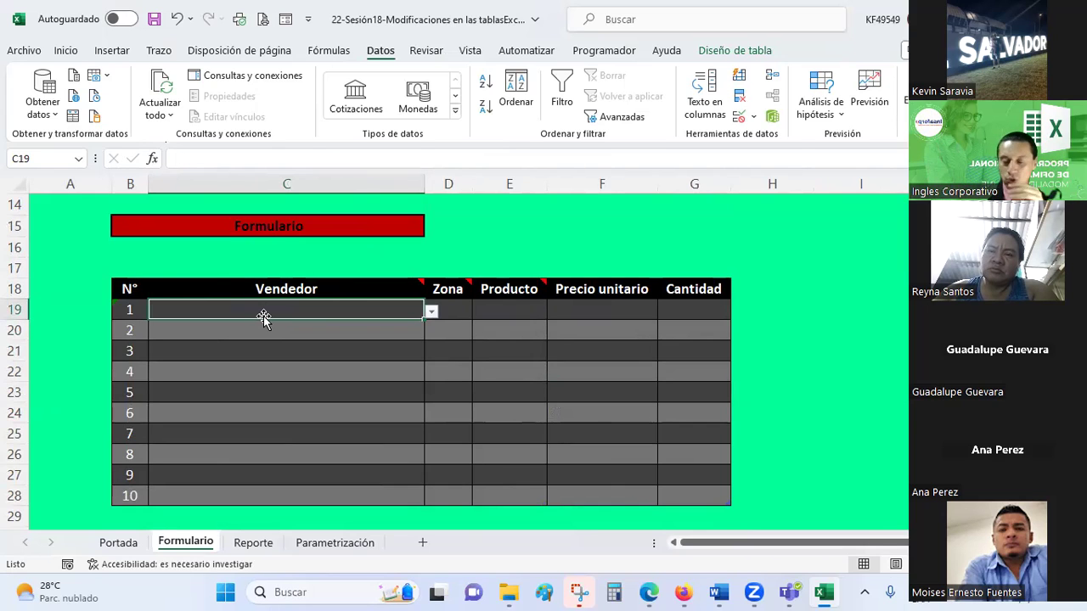
{"action": "left_click", "coordinate": [432, 311]}
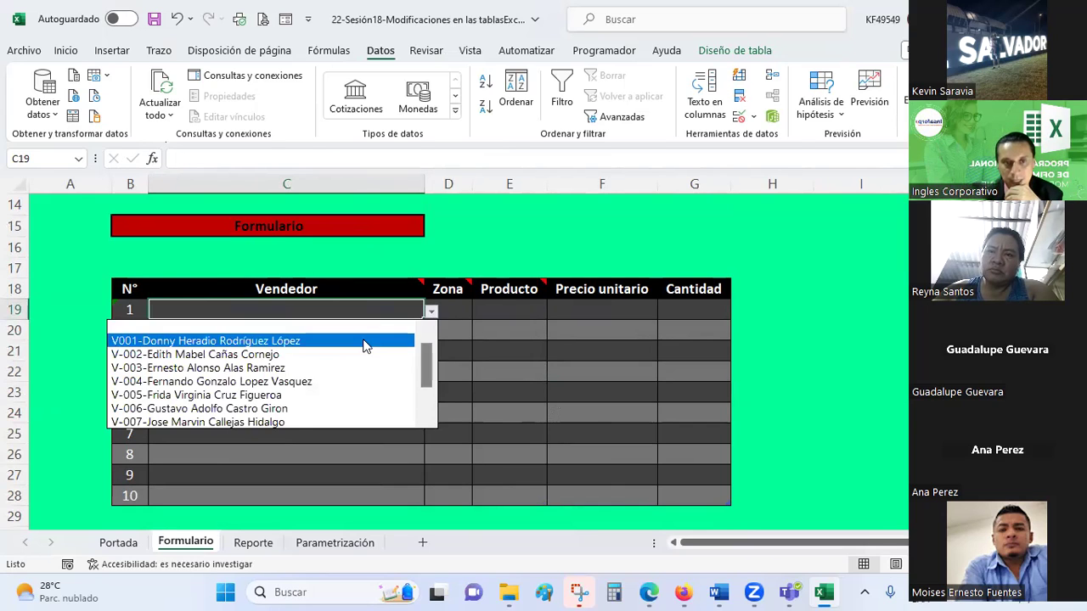
{"action": "left_click", "coordinate": [363, 341]}
{"action": "left_click", "coordinate": [402, 332]}
{"action": "left_click", "coordinate": [431, 332]}
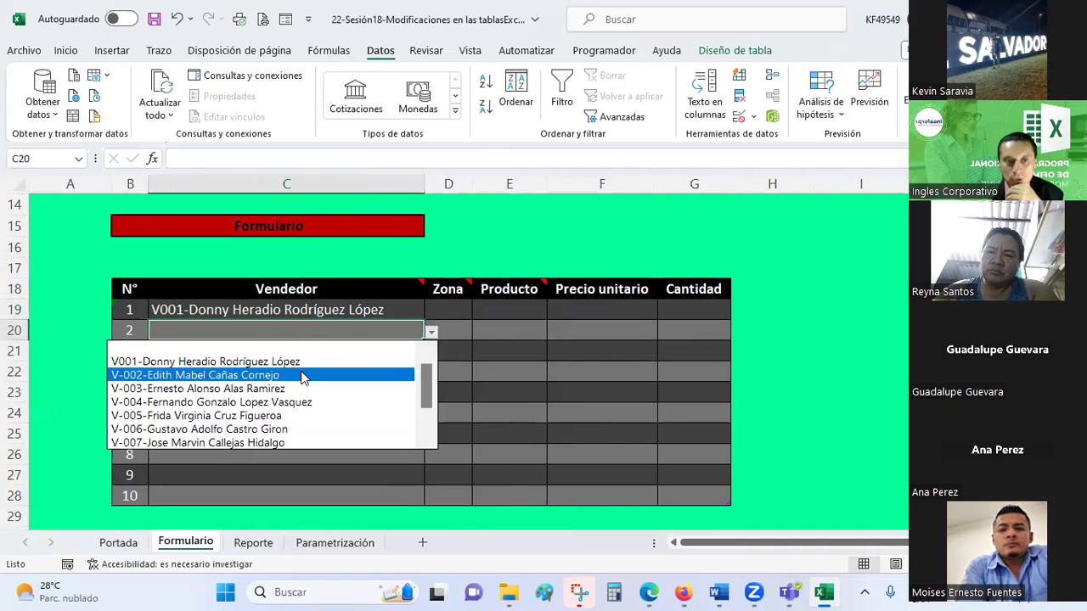
{"action": "left_click", "coordinate": [313, 371]}
{"action": "left_click", "coordinate": [315, 354]}
{"action": "left_click", "coordinate": [432, 353]}
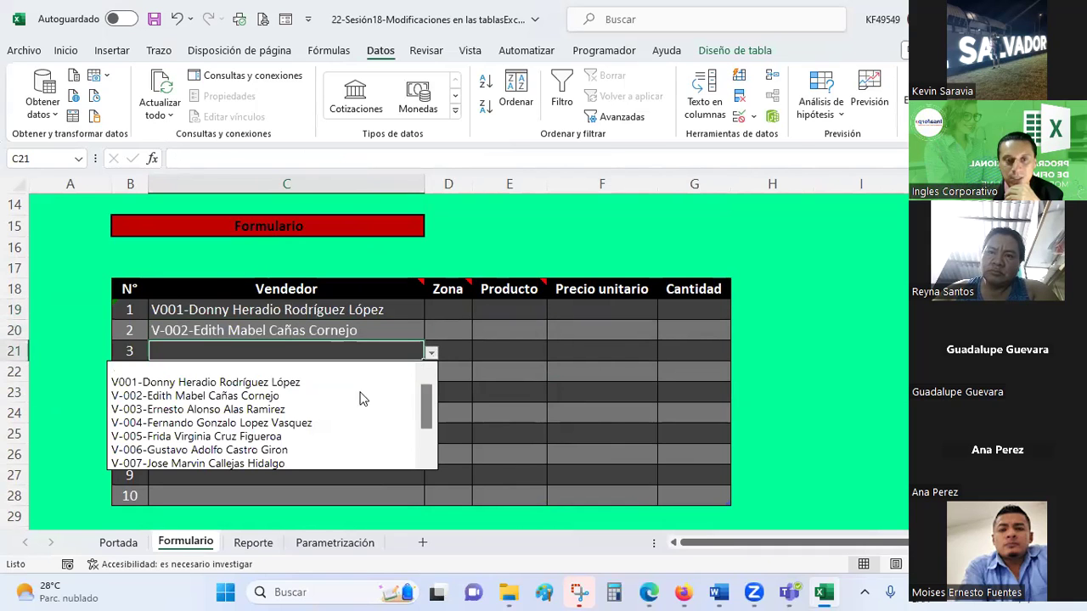
{"action": "left_click", "coordinate": [355, 407]}
Choose vendors V-004 and V-005 for Vendedor rows 4 and 5.
{"action": "left_click", "coordinate": [325, 371]}
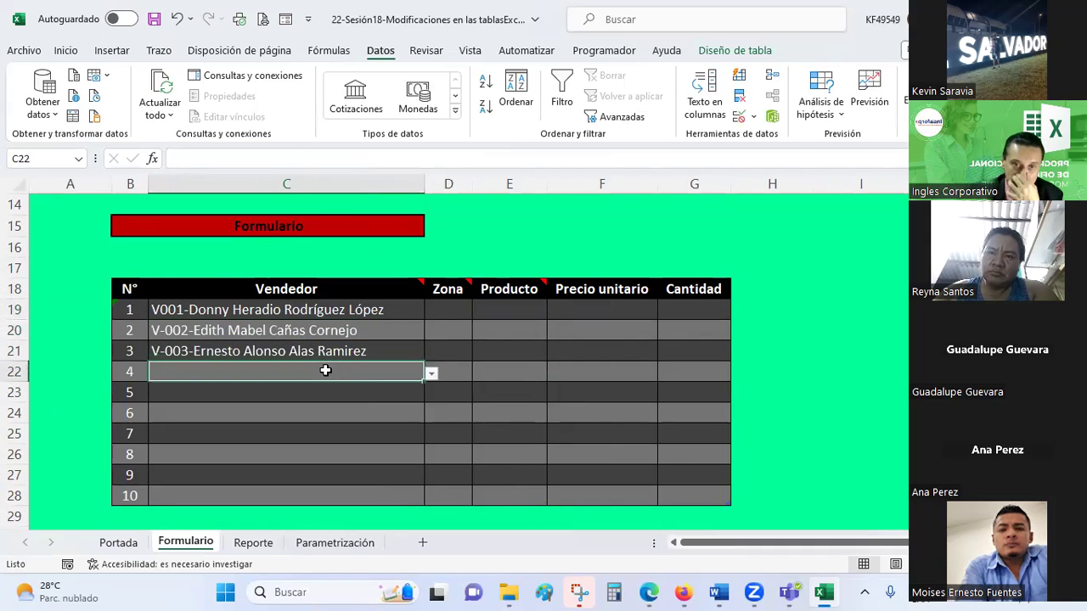
{"action": "left_click", "coordinate": [432, 377]}
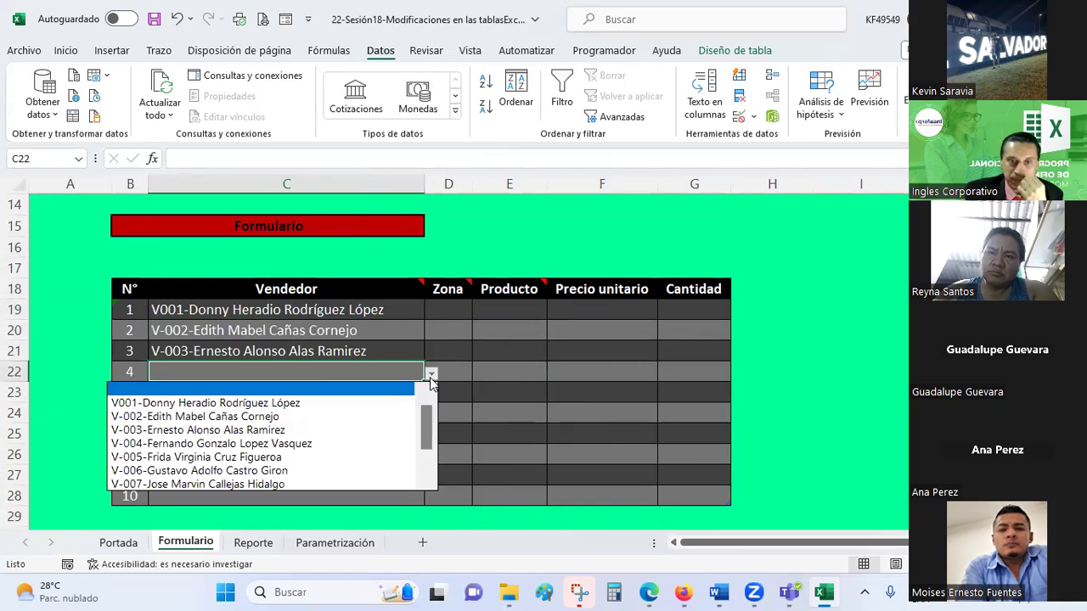
{"action": "left_click", "coordinate": [281, 442]}
{"action": "left_click", "coordinate": [387, 391]}
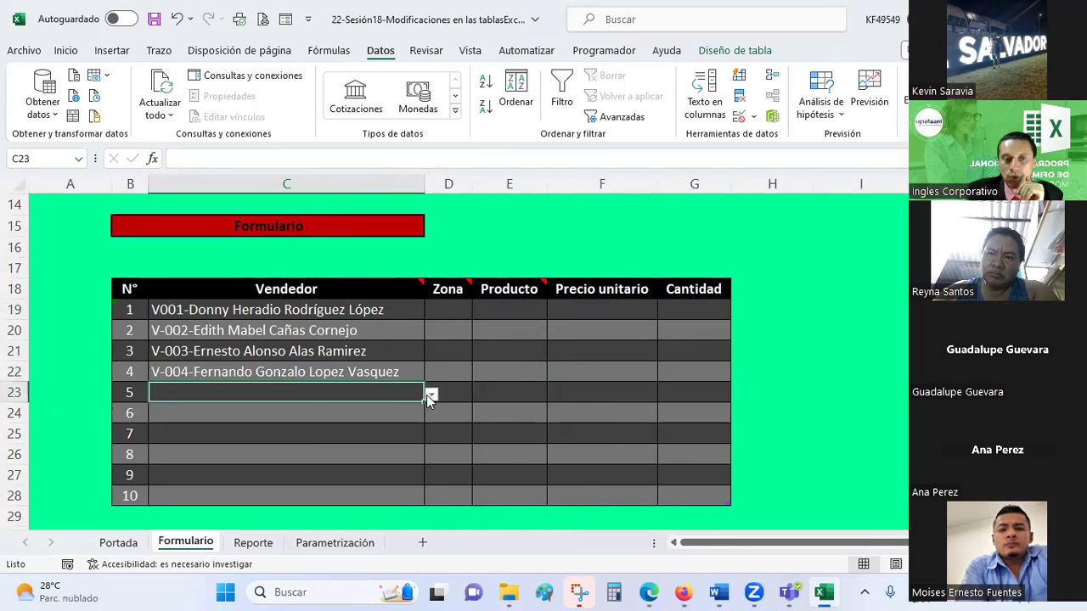
{"action": "left_click", "coordinate": [431, 394]}
{"action": "left_click", "coordinate": [212, 480]}
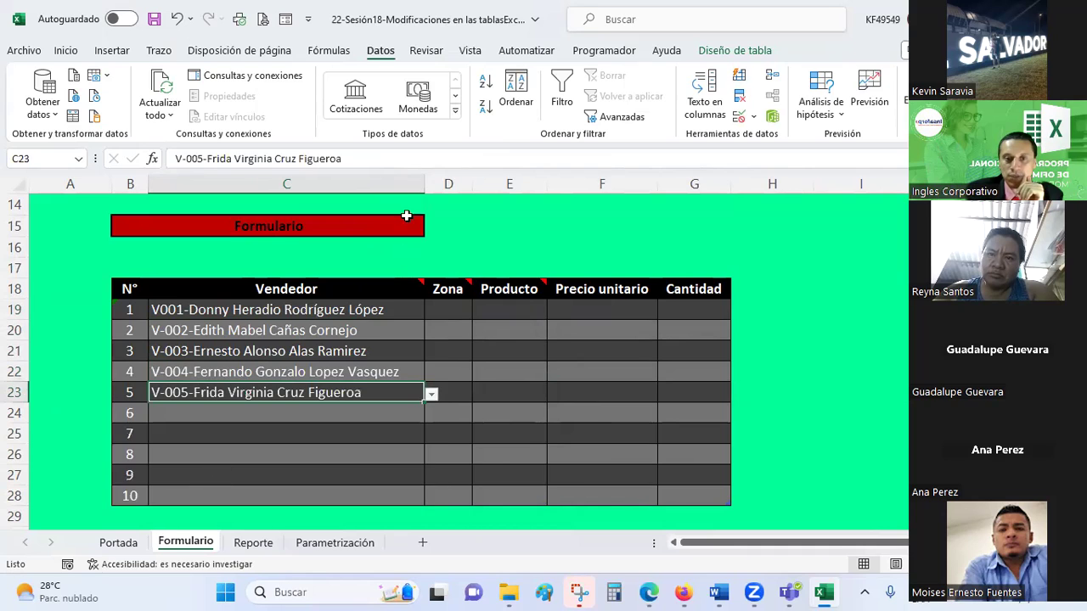
Narrow the Vendedor column slightly and widen the Zona column.
{"action": "left_click_drag", "start_coordinate": [422, 183], "coordinate": [412, 183]}
{"action": "left_click", "coordinate": [467, 366]}
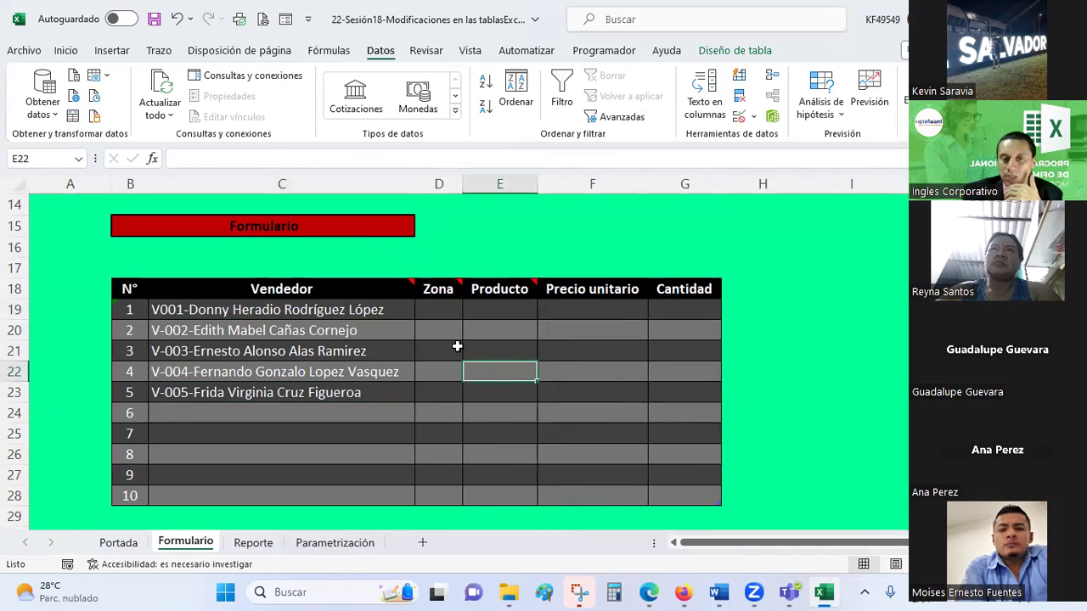
{"action": "left_click_drag", "start_coordinate": [463, 183], "coordinate": [510, 184]}
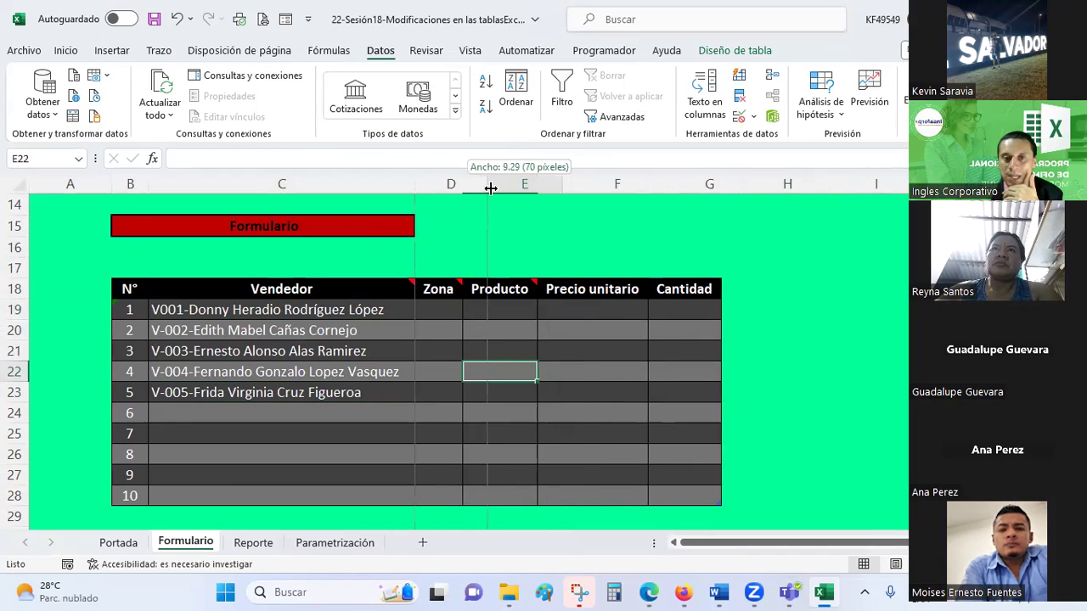
Review the hyphenated vendor values, then inspect the E15 concatenation formula on Parametrización.
{"action": "left_click", "coordinate": [273, 308]}
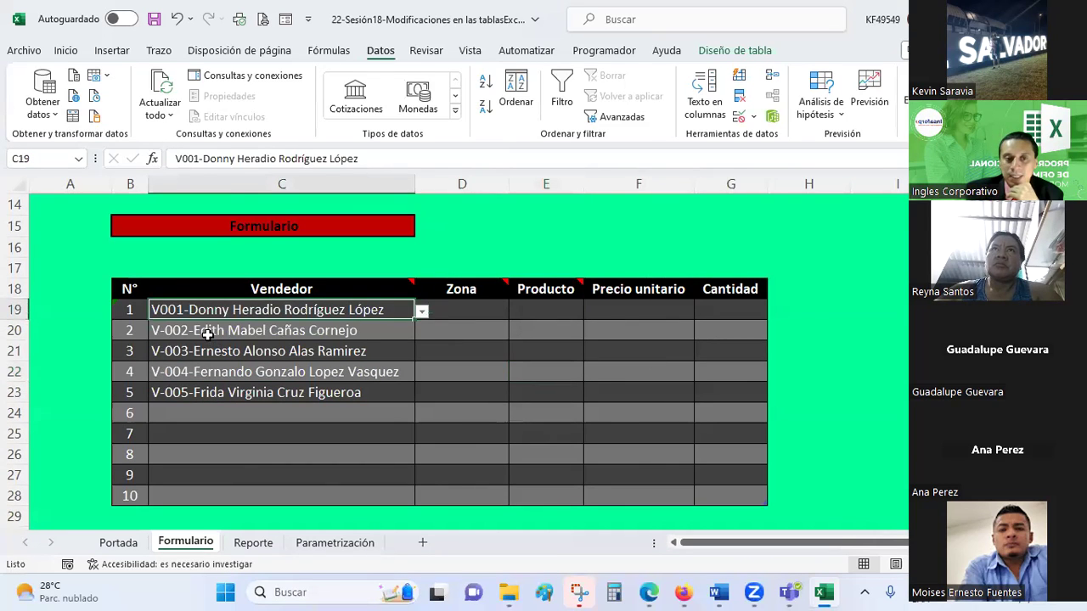
{"action": "left_click", "coordinate": [207, 334]}
{"action": "left_click", "coordinate": [193, 353]}
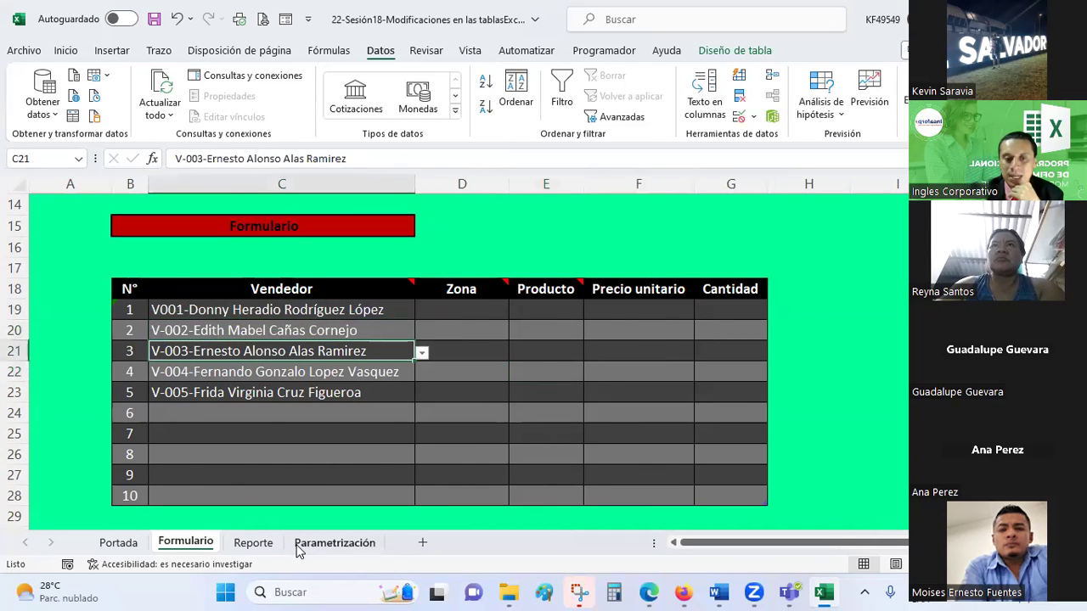
{"action": "left_click", "coordinate": [298, 546]}
{"action": "left_click", "coordinate": [483, 306]}
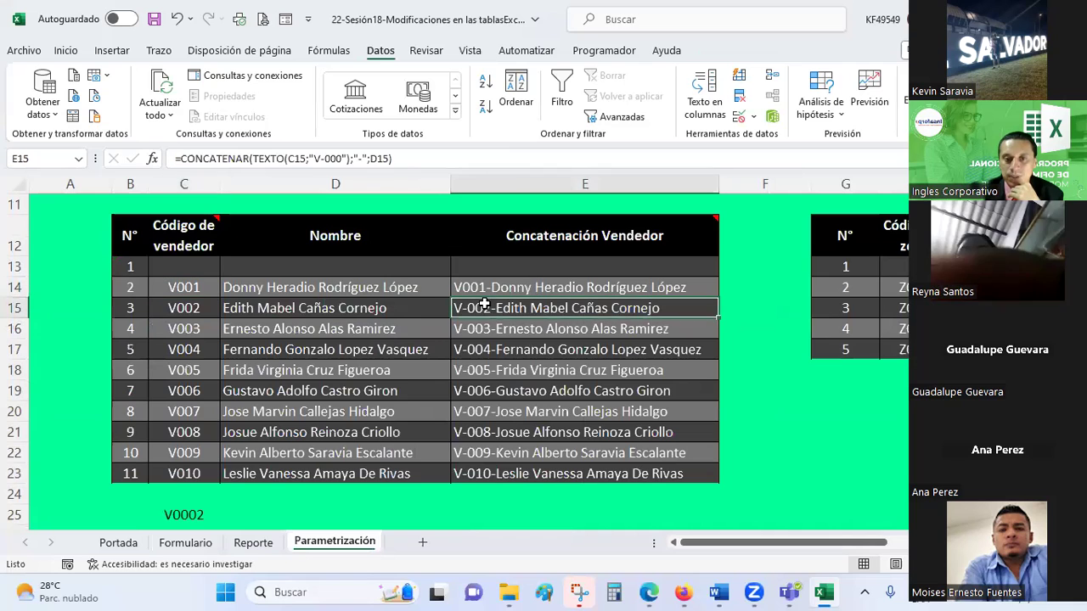
Change E15's code pattern from V-000 to V000 and fill the formula down to E23.
{"action": "left_click", "coordinate": [323, 159]}
{"action": "key", "text": "BackSpace"}
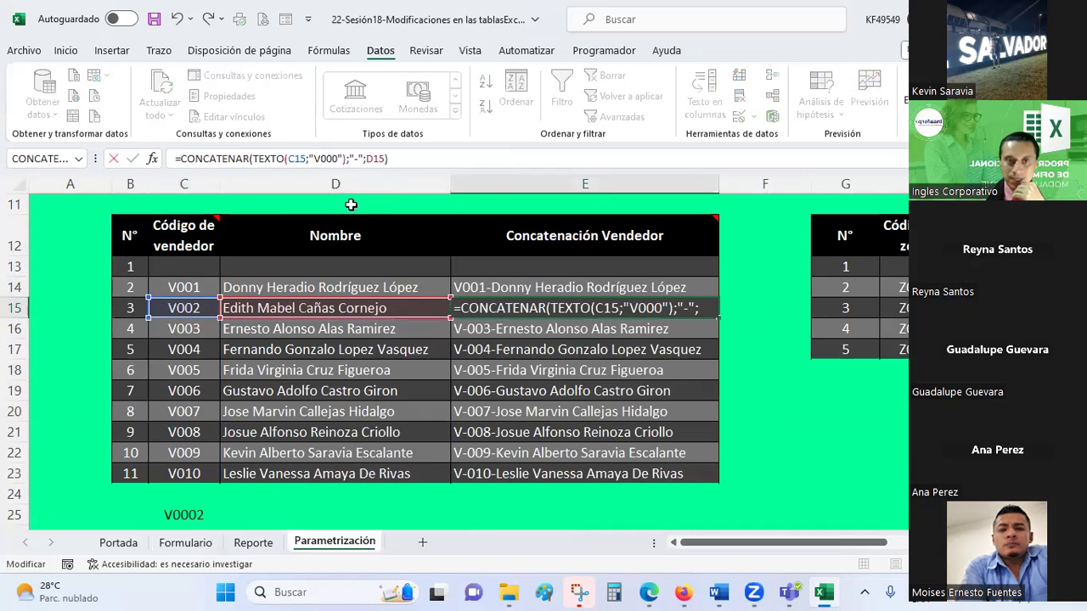
{"action": "key", "text": "Return"}
{"action": "left_click", "coordinate": [513, 313]}
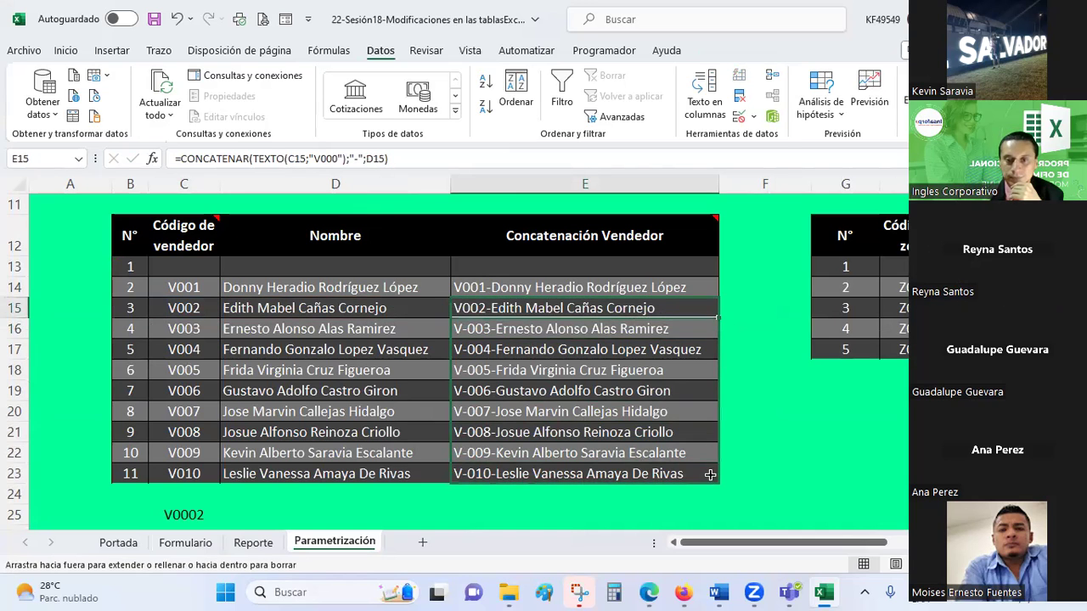
{"action": "left_click_drag", "start_coordinate": [717, 318], "coordinate": [713, 476]}
{"action": "left_click", "coordinate": [593, 389]}
Copy the banded formatting of E14:E15 onto E16:E23 with Format Painter.
{"action": "left_click_drag", "start_coordinate": [503, 287], "coordinate": [501, 304]}
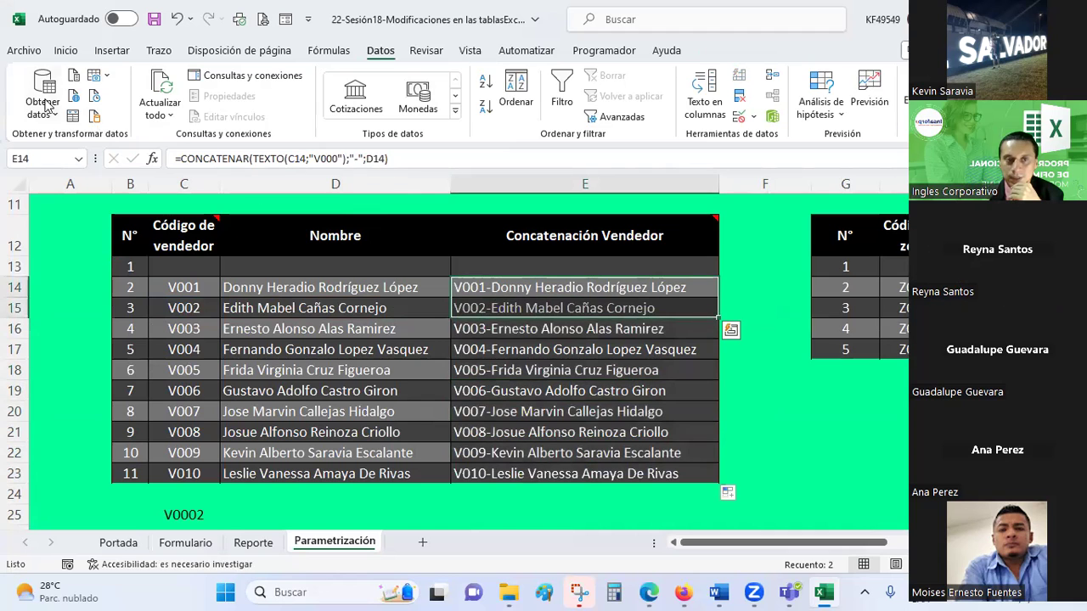
{"action": "left_click", "coordinate": [61, 52]}
{"action": "left_click", "coordinate": [62, 118]}
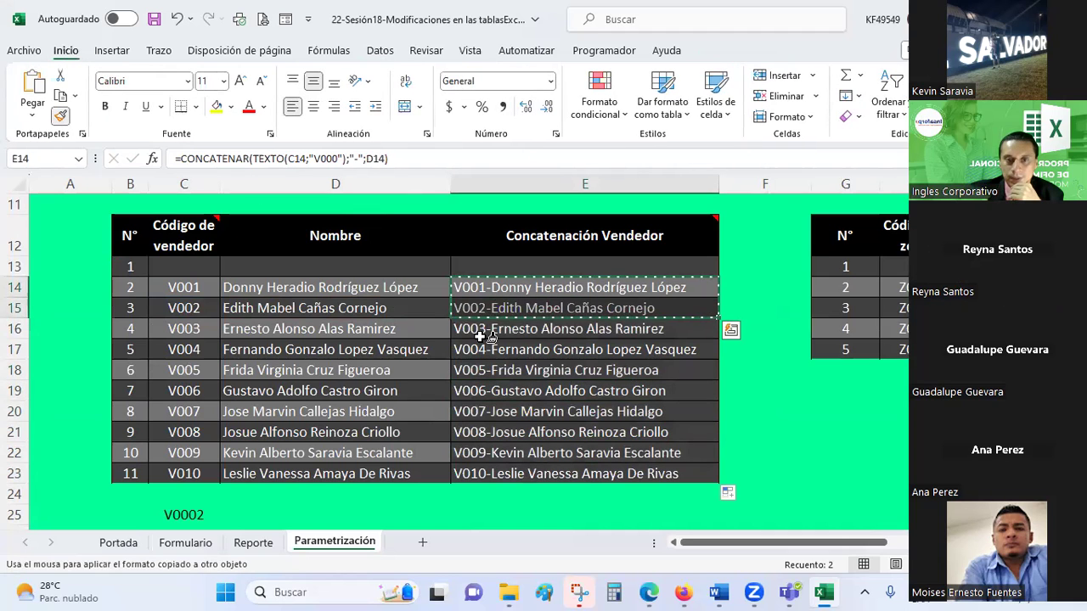
{"action": "left_click_drag", "start_coordinate": [484, 330], "coordinate": [489, 454]}
{"action": "left_click", "coordinate": [479, 394]}
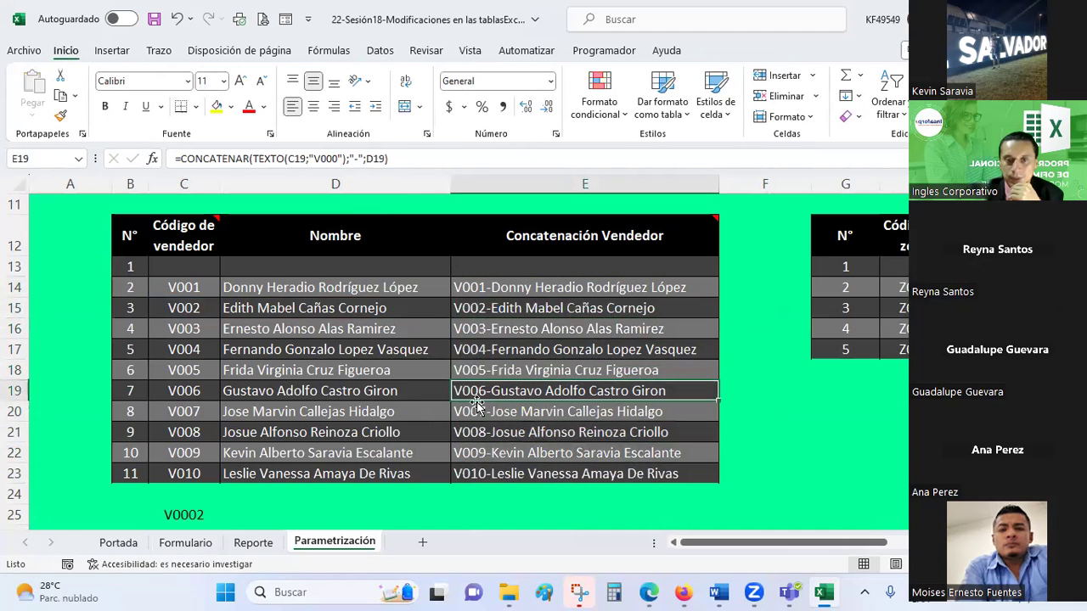
On Formulario, re-pick vendors V002 and V003 for Vendedor rows 2 and 3.
{"action": "left_click", "coordinate": [183, 544]}
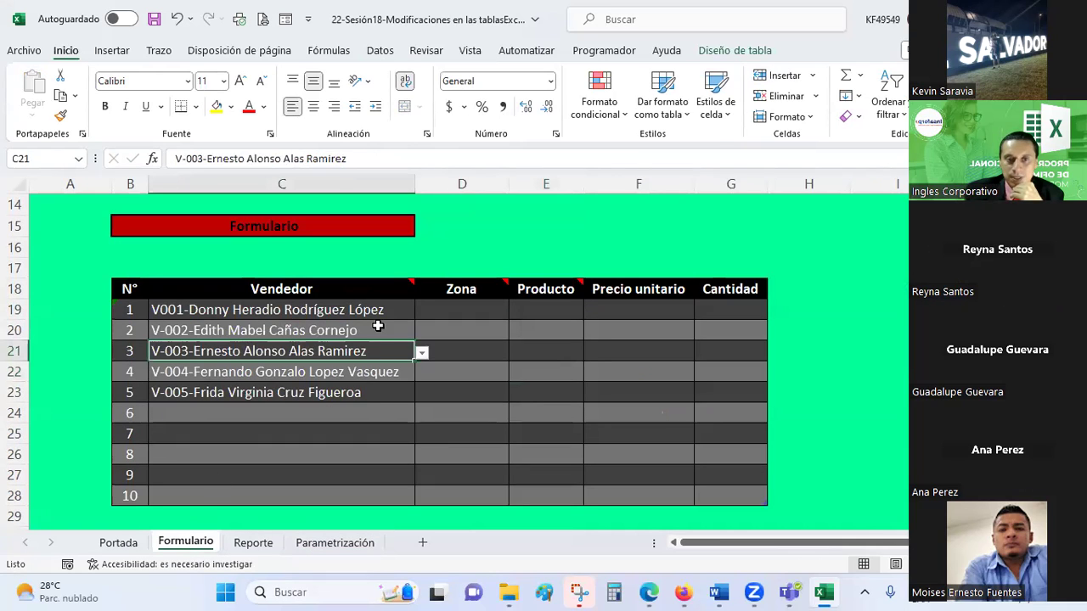
{"action": "left_click", "coordinate": [404, 329]}
{"action": "left_click", "coordinate": [421, 336]}
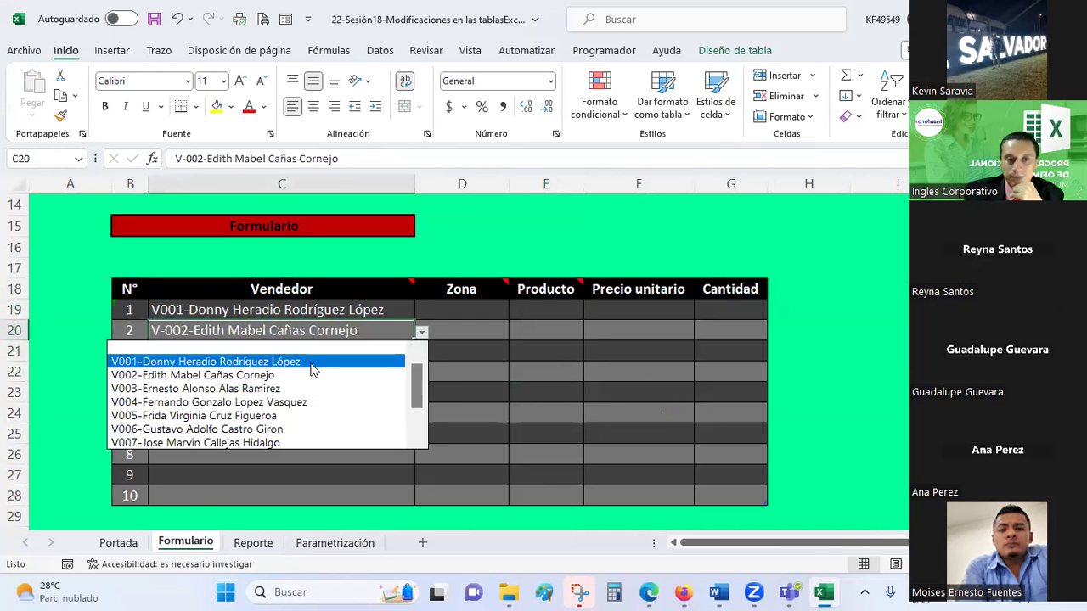
{"action": "left_click", "coordinate": [293, 374]}
{"action": "left_click", "coordinate": [393, 351]}
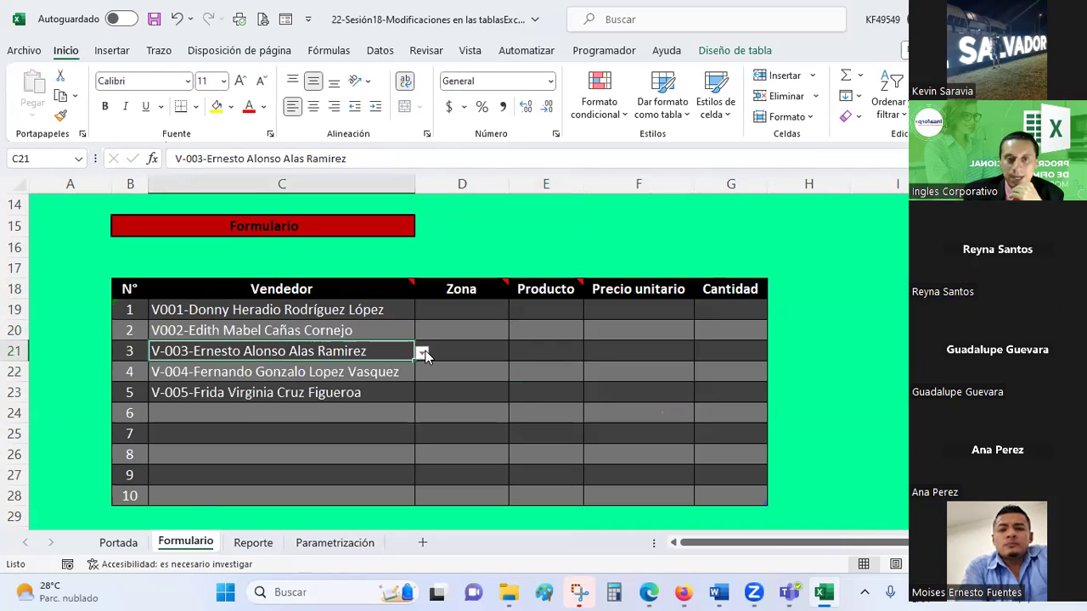
{"action": "left_click", "coordinate": [422, 352]}
{"action": "left_click", "coordinate": [316, 409]}
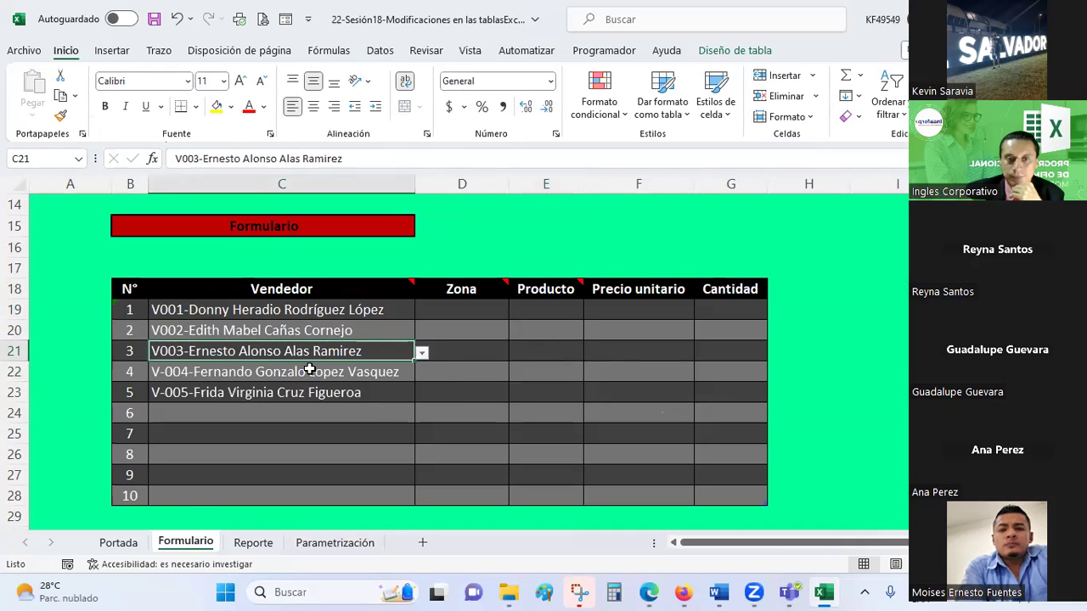
Pick vendor V005 for row 4 and V006 for row 5.
{"action": "left_click", "coordinate": [313, 371]}
{"action": "left_click", "coordinate": [425, 374]}
{"action": "left_click", "coordinate": [412, 375]}
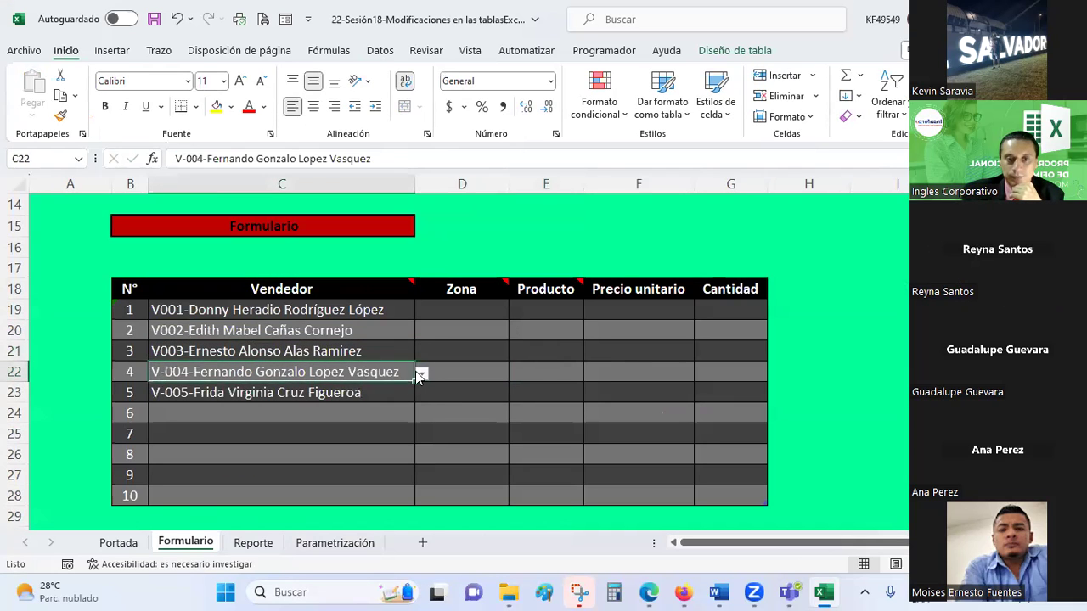
{"action": "left_click", "coordinate": [421, 374]}
{"action": "left_click", "coordinate": [216, 456]}
{"action": "left_click", "coordinate": [208, 400]}
{"action": "left_click", "coordinate": [422, 394]}
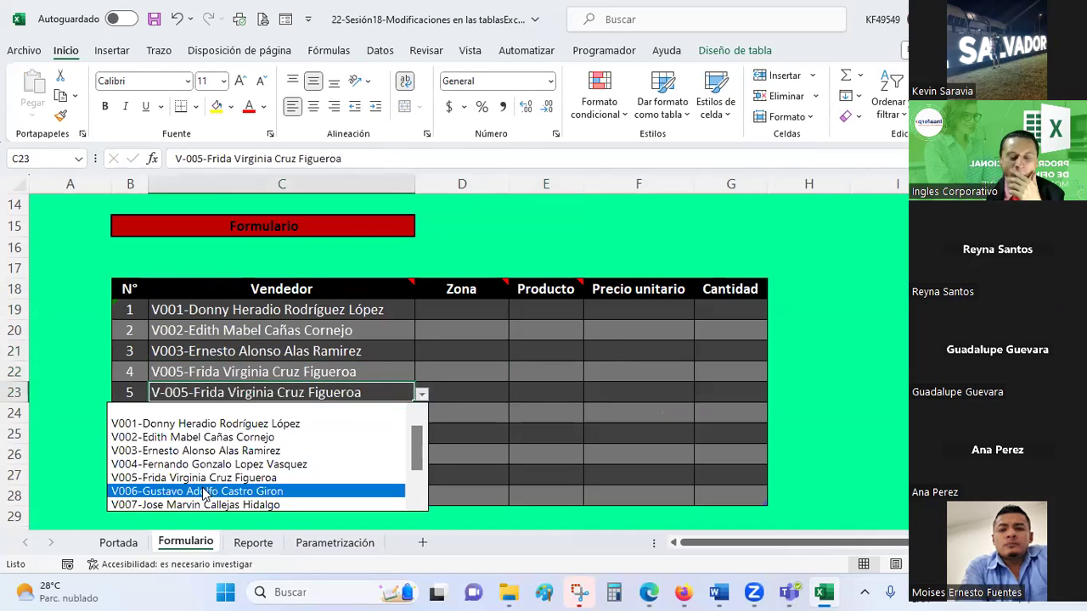
{"action": "left_click", "coordinate": [203, 483]}
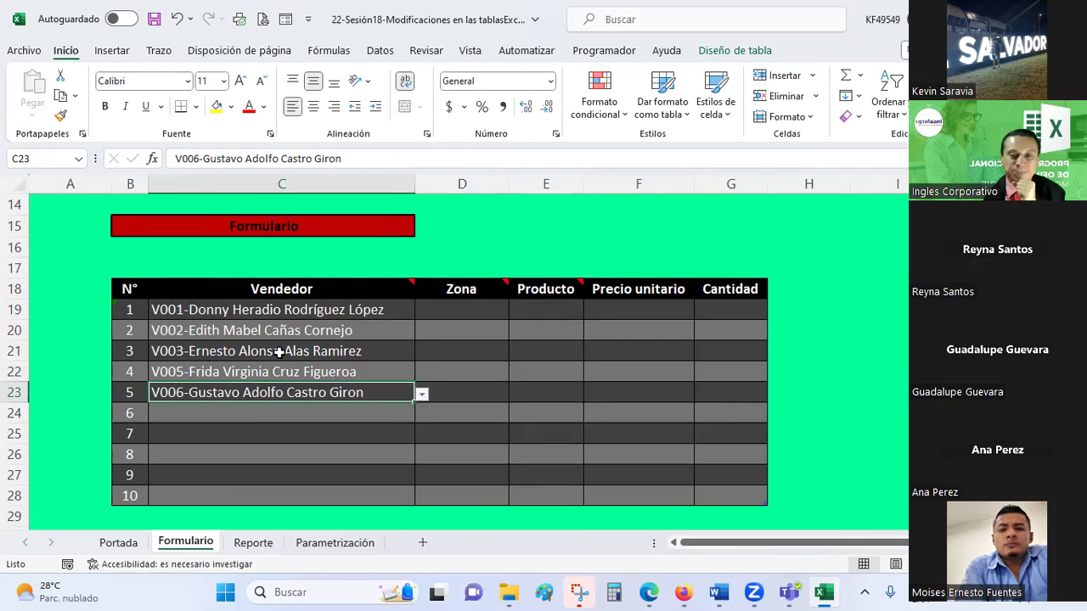
Restrict Zona cells D19:D28 to a list sourced from Parametrización!$J$14:$J$17.
{"action": "left_click_drag", "start_coordinate": [458, 313], "coordinate": [447, 498]}
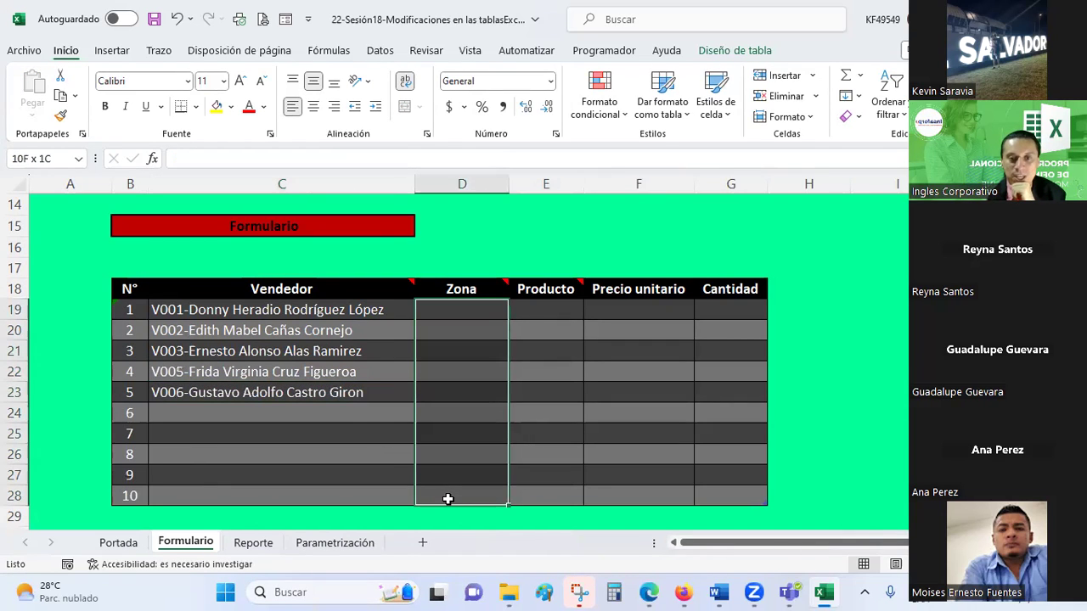
{"action": "left_click", "coordinate": [381, 51]}
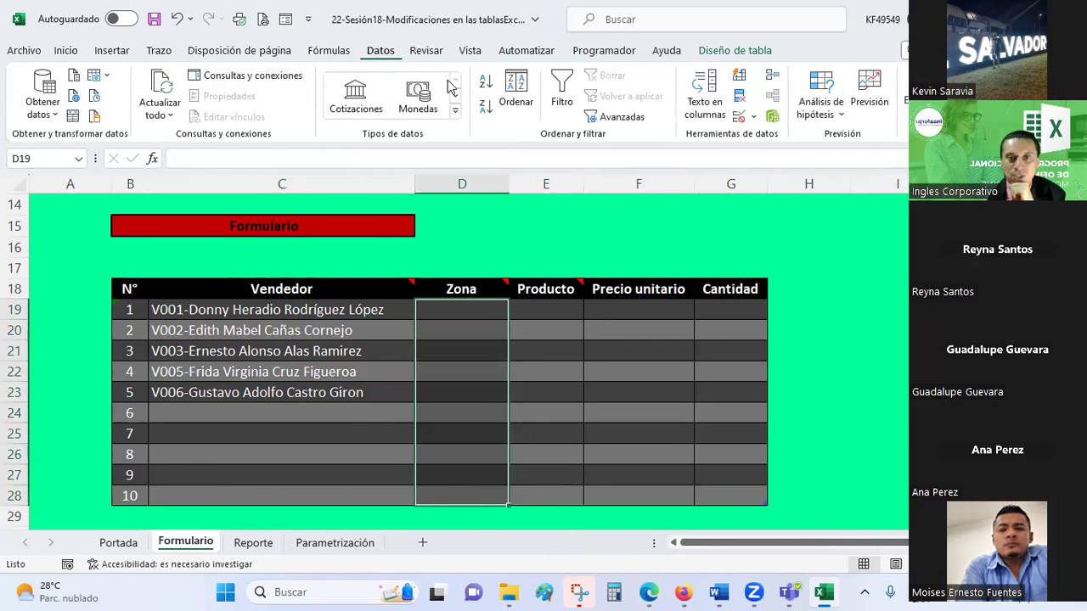
{"action": "left_click", "coordinate": [752, 117]}
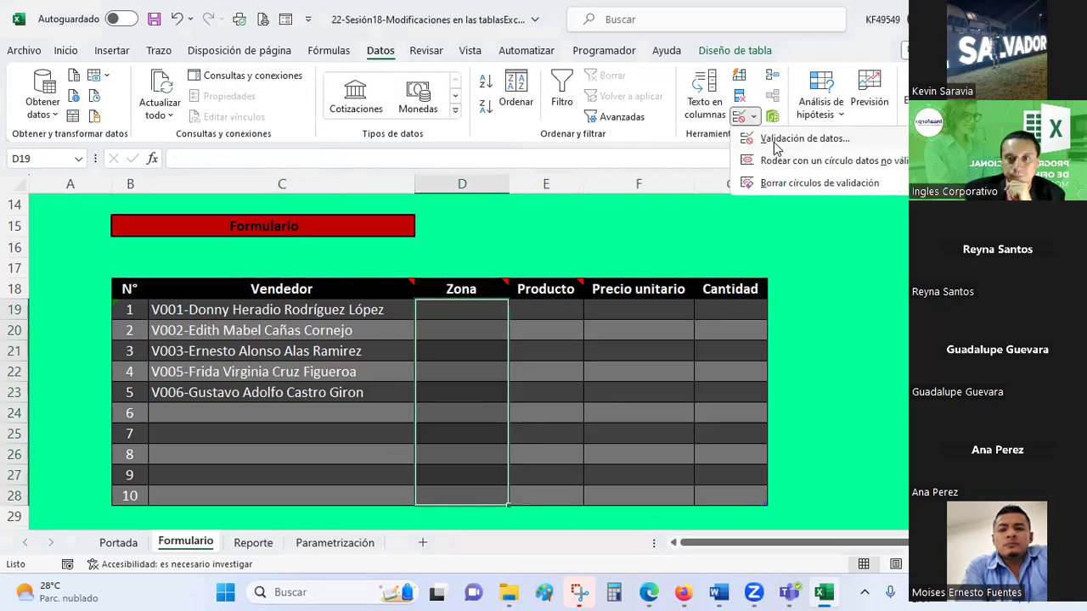
{"action": "left_click", "coordinate": [785, 139]}
{"action": "left_click", "coordinate": [242, 140]}
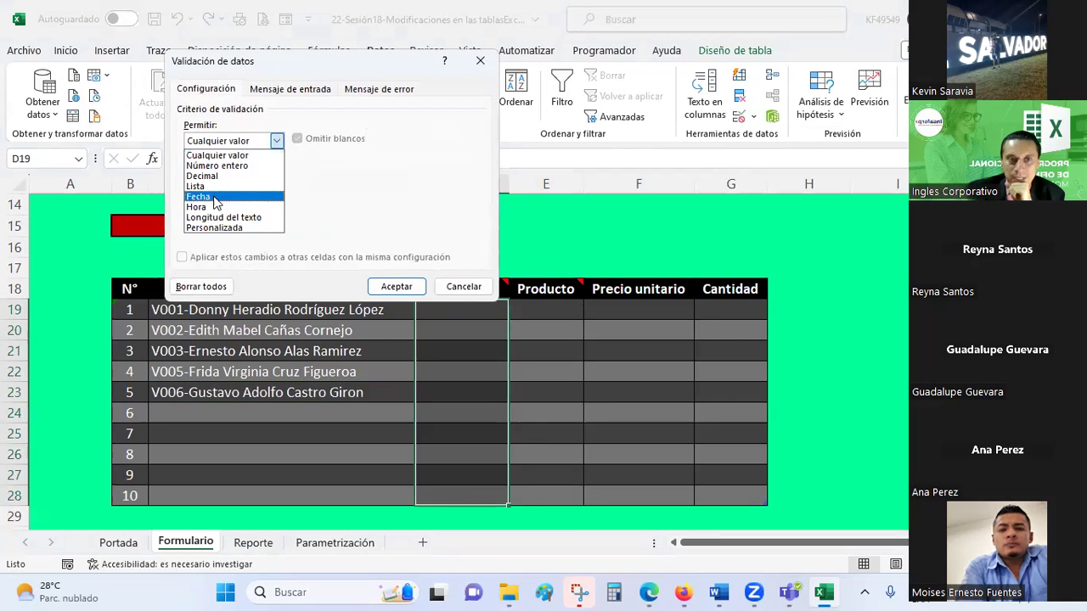
{"action": "left_click", "coordinate": [212, 185]}
{"action": "left_click", "coordinate": [410, 205]}
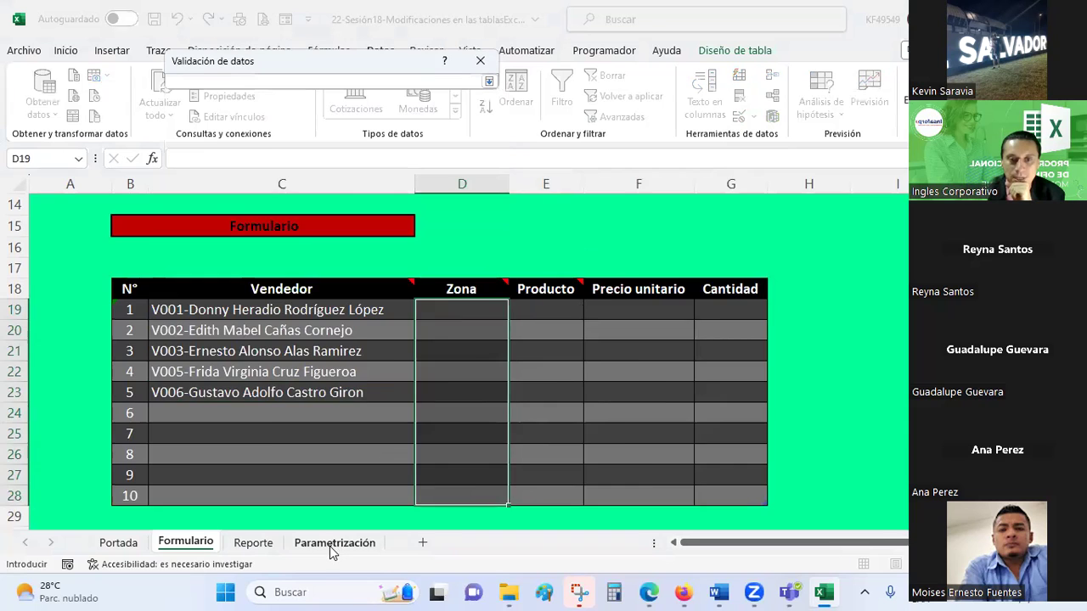
{"action": "left_click", "coordinate": [336, 541]}
{"action": "left_click_drag", "start_coordinate": [815, 542], "coordinate": [916, 542]}
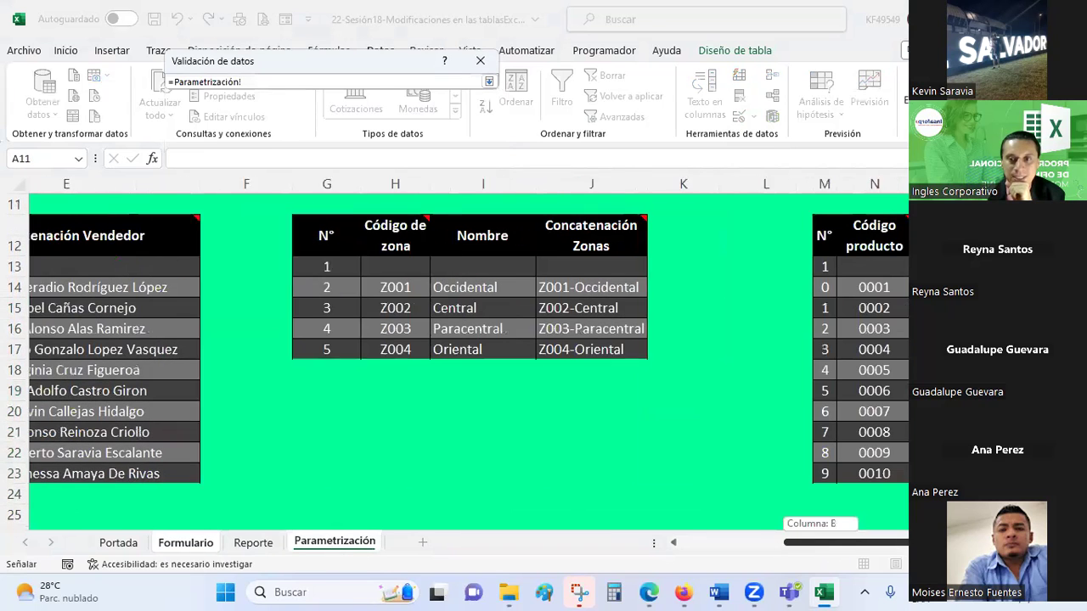
{"action": "left_click_drag", "start_coordinate": [565, 289], "coordinate": [538, 339]}
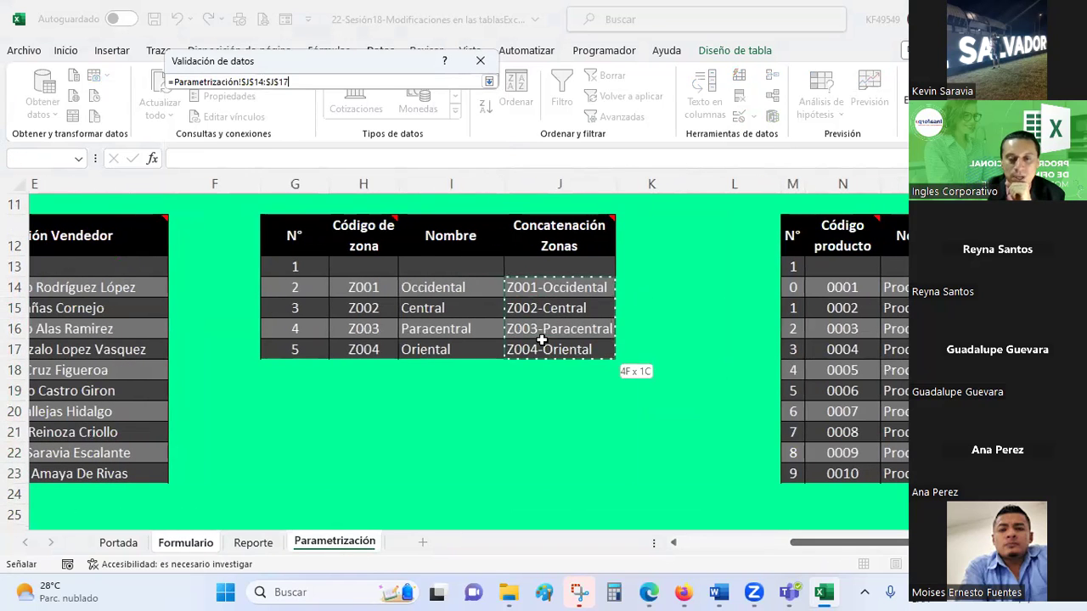
{"action": "left_click", "coordinate": [489, 80]}
{"action": "left_click", "coordinate": [396, 289]}
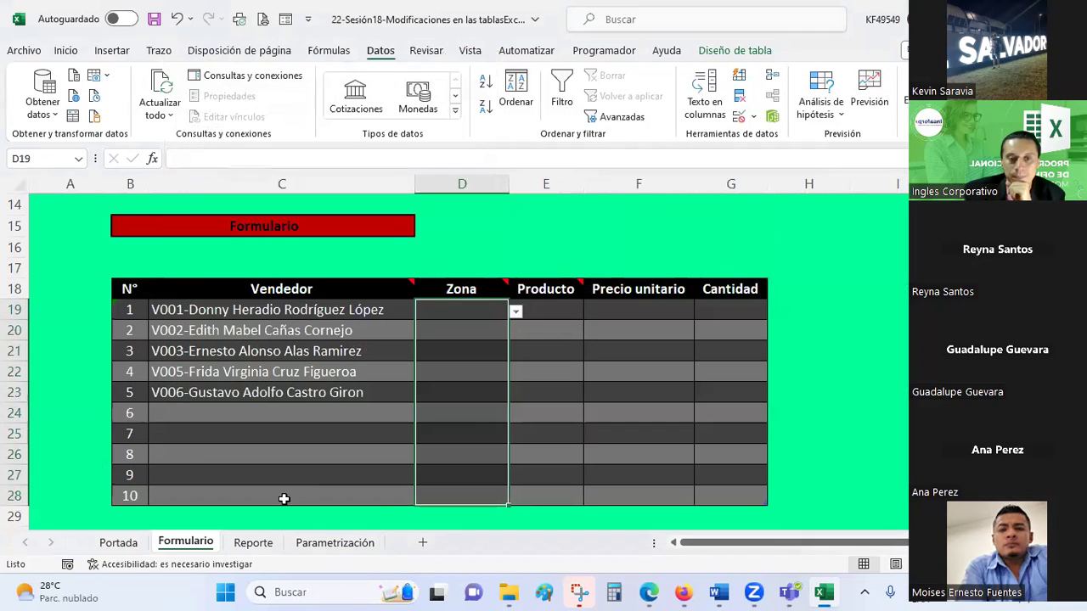
Choose Z001-Occidental for the first vendor, widening column D and resetting row 19's height.
{"action": "left_click", "coordinate": [514, 312]}
{"action": "left_click", "coordinate": [465, 329]}
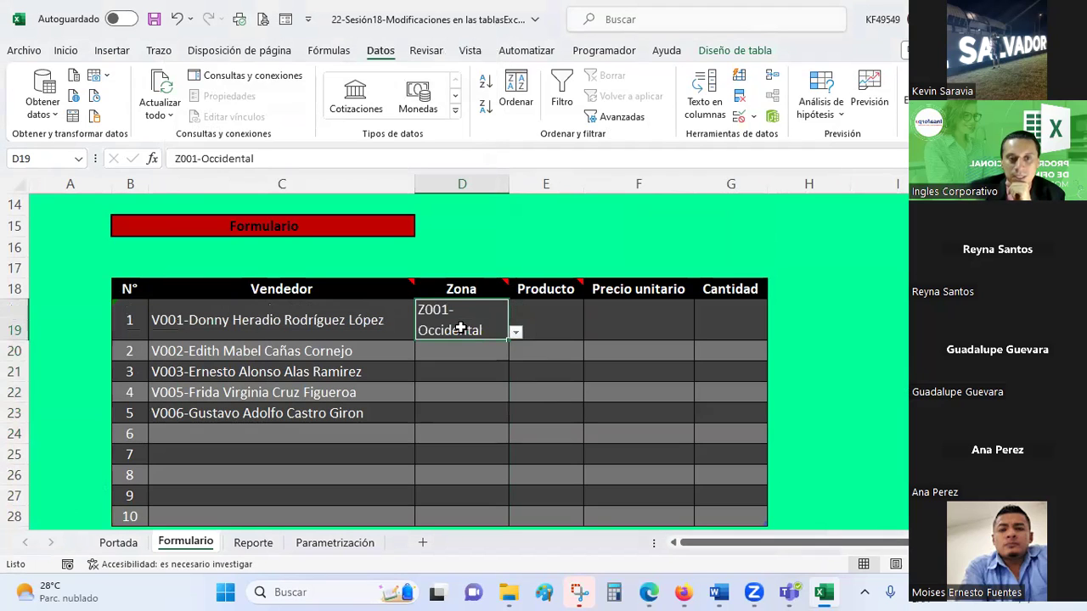
{"action": "left_click_drag", "start_coordinate": [511, 179], "coordinate": [525, 179]}
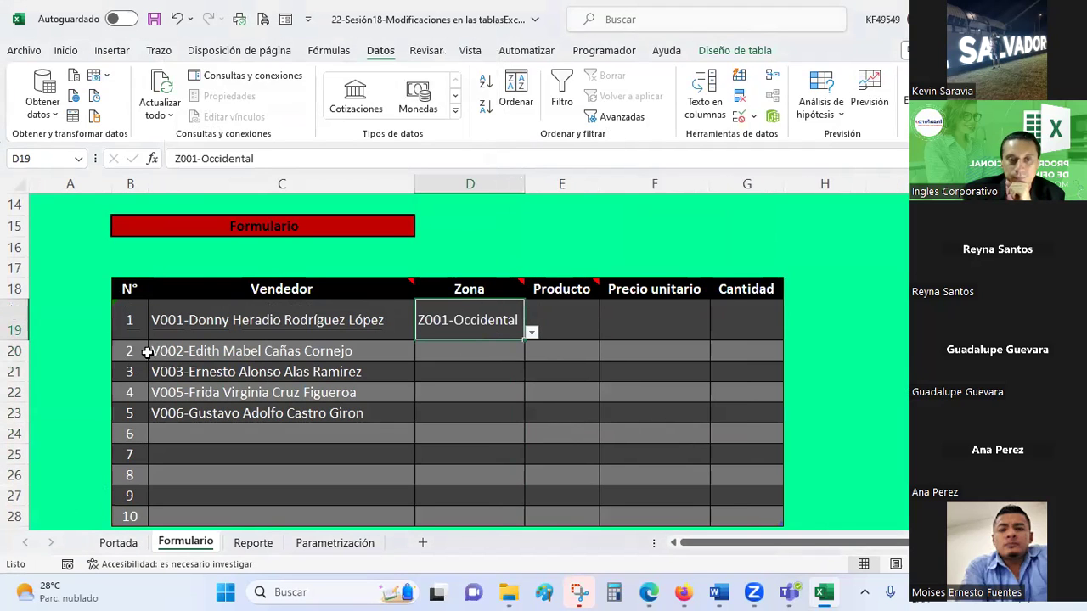
{"action": "double_click", "coordinate": [18, 340]}
Assign zones Z004-Oriental, Z002-Central, Z003-Paracentral and Z004-Oriental to vendors 2–5.
{"action": "left_click", "coordinate": [501, 338]}
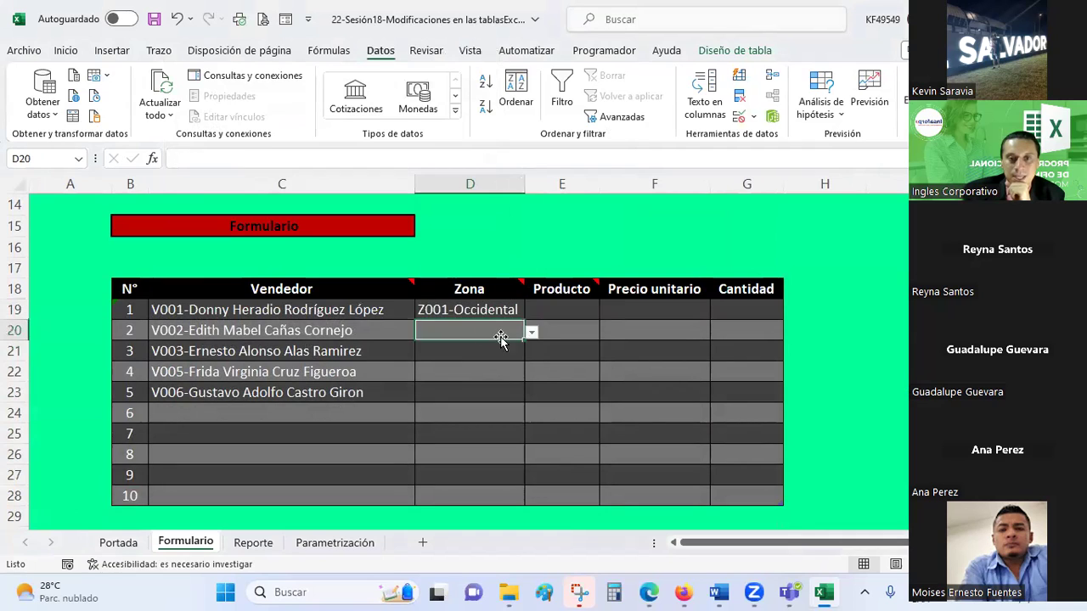
{"action": "left_click", "coordinate": [530, 335]}
{"action": "left_click", "coordinate": [456, 385]}
{"action": "left_click", "coordinate": [460, 356]}
{"action": "left_click", "coordinate": [530, 353]}
{"action": "left_click", "coordinate": [462, 378]}
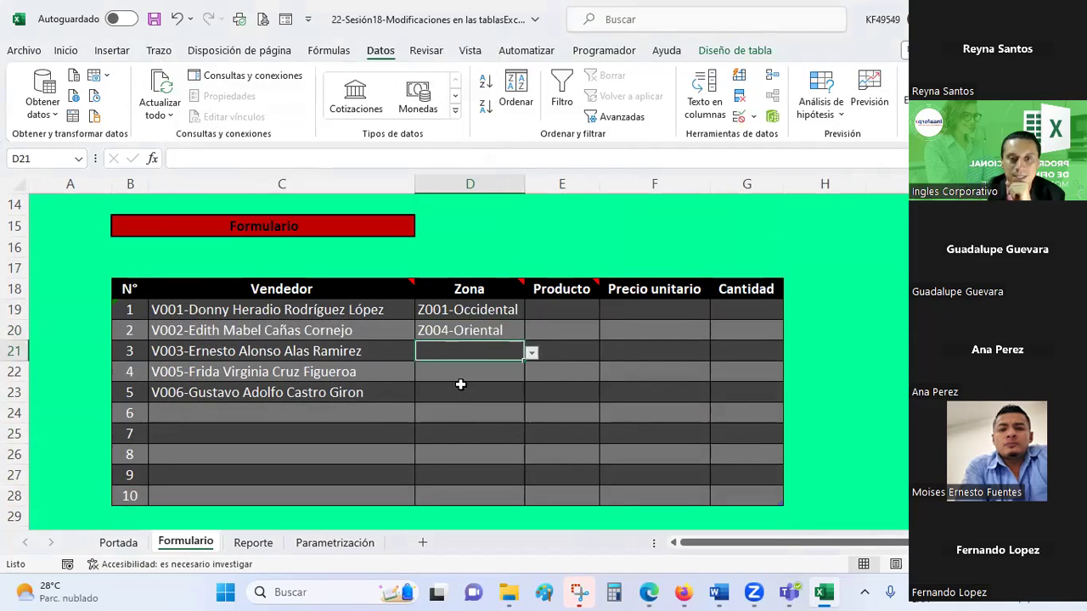
{"action": "left_click", "coordinate": [462, 375]}
{"action": "left_click", "coordinate": [533, 374]}
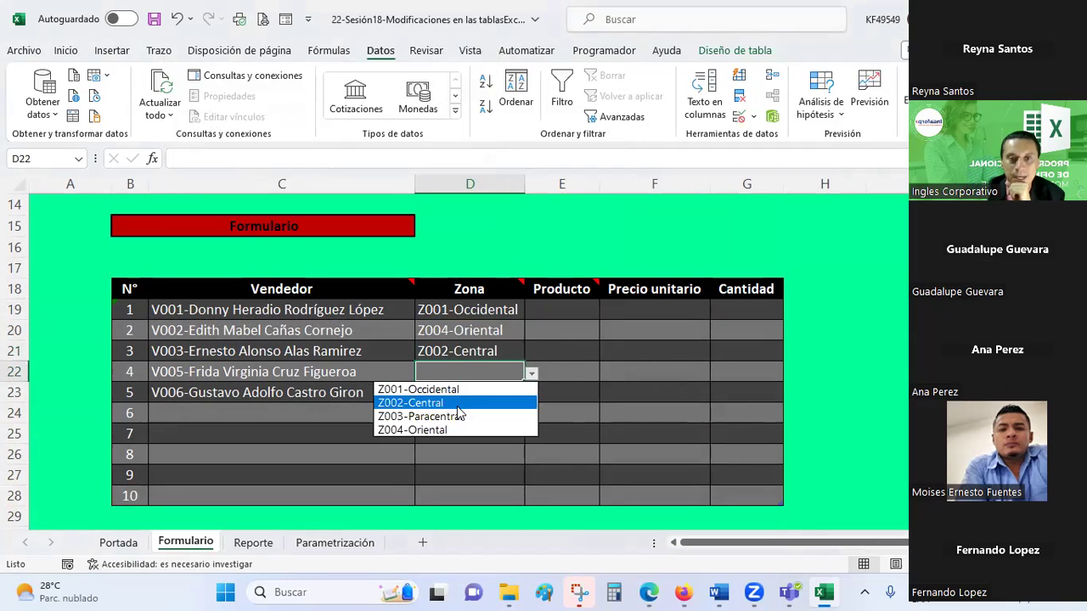
{"action": "left_click", "coordinate": [456, 416]}
{"action": "left_click", "coordinate": [459, 416]}
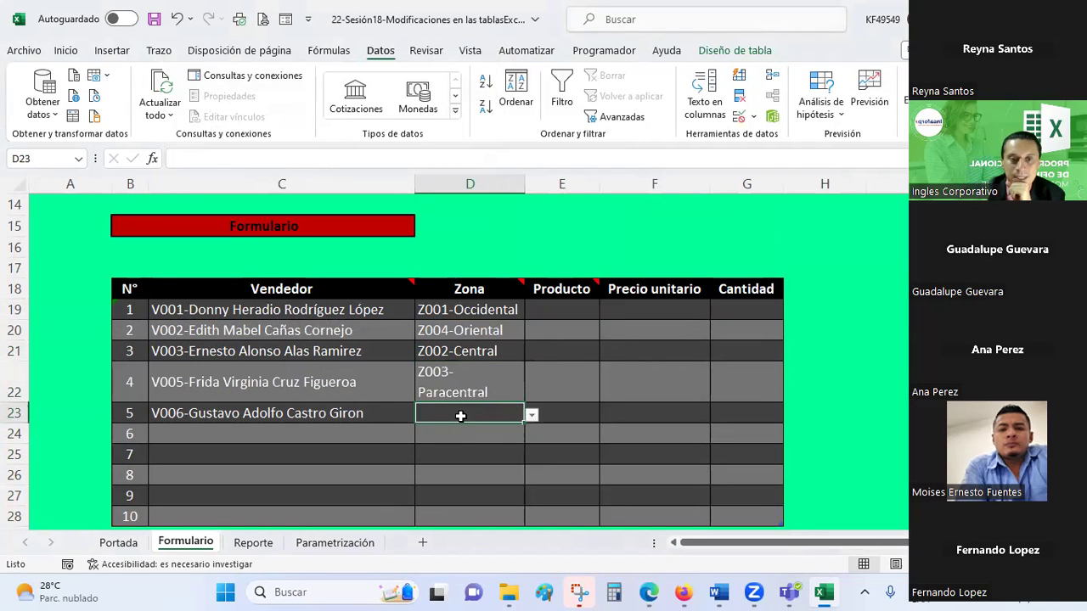
{"action": "left_click", "coordinate": [529, 415]}
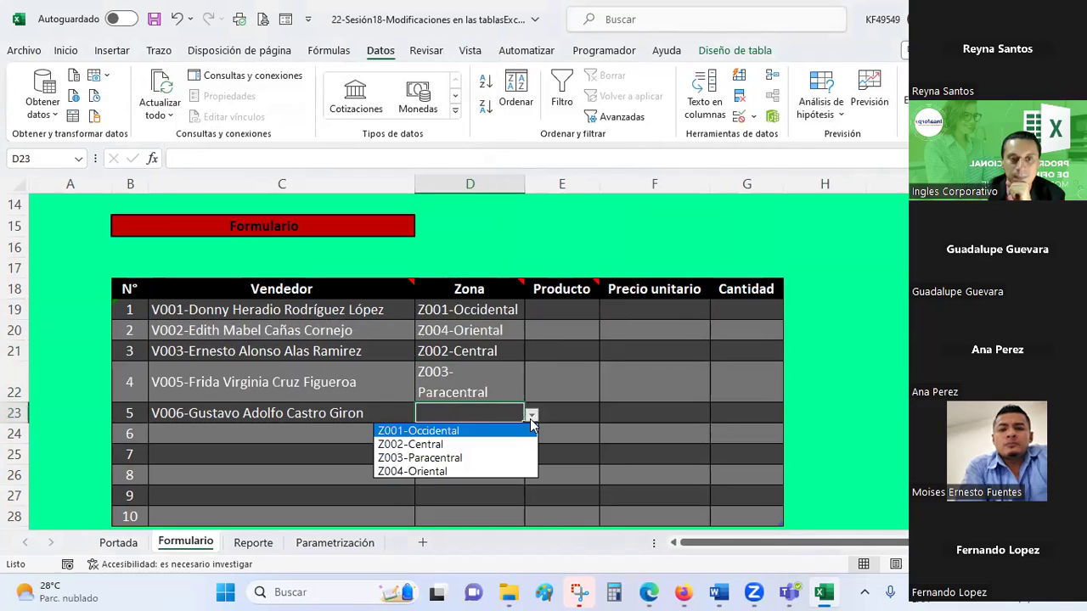
{"action": "left_click", "coordinate": [437, 469]}
Fit column D to Z003-Paracentral, reset row 22's height, and widen the Producto column.
{"action": "left_click_drag", "start_coordinate": [524, 185], "coordinate": [542, 184]}
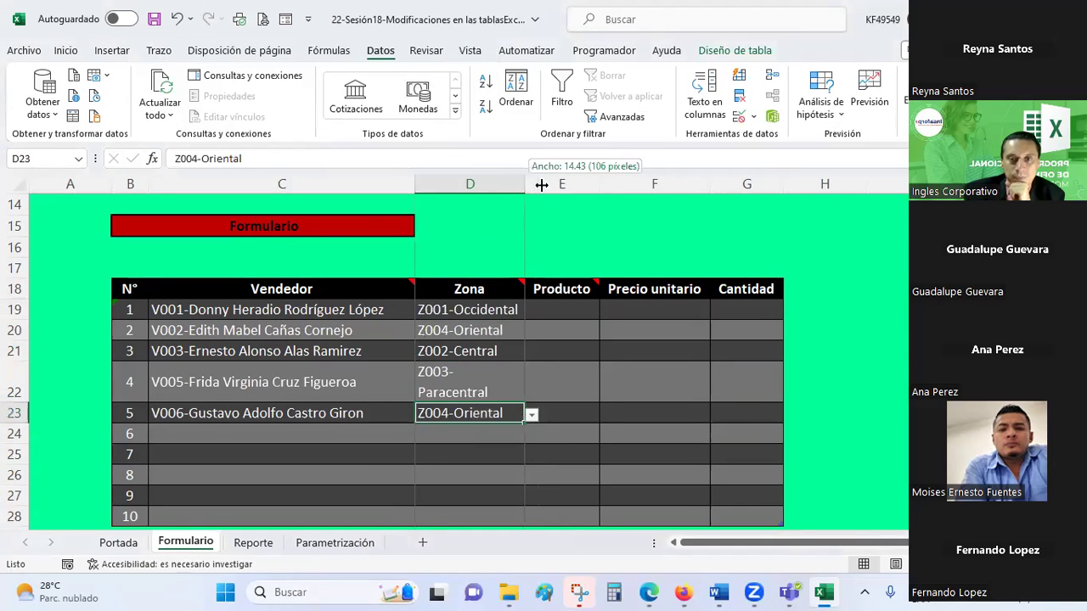
{"action": "double_click", "coordinate": [21, 402]}
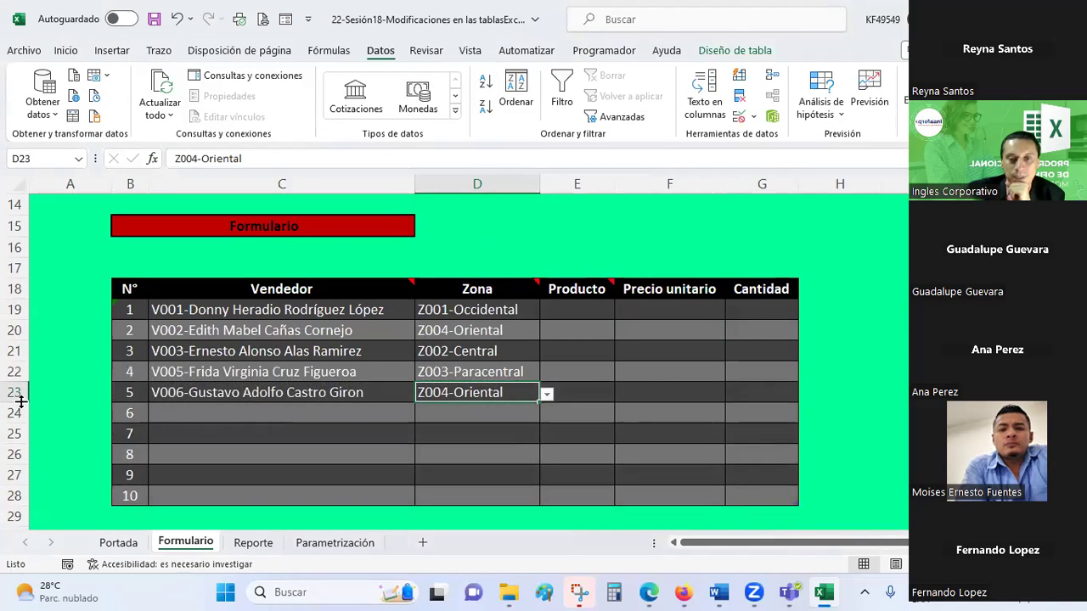
{"action": "left_click_drag", "start_coordinate": [539, 185], "coordinate": [528, 184]}
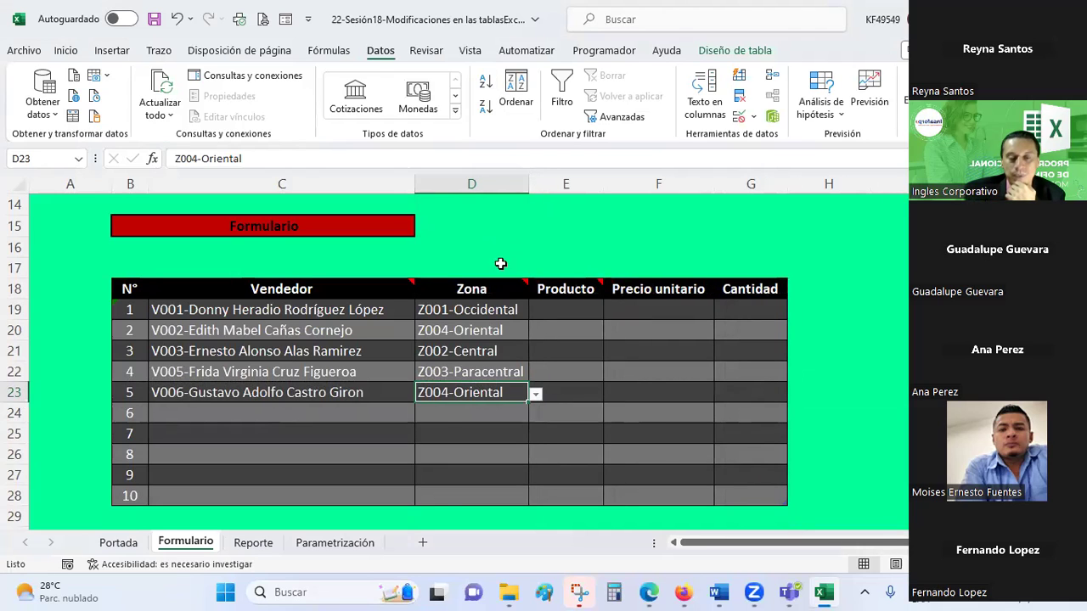
{"action": "left_click", "coordinate": [439, 438]}
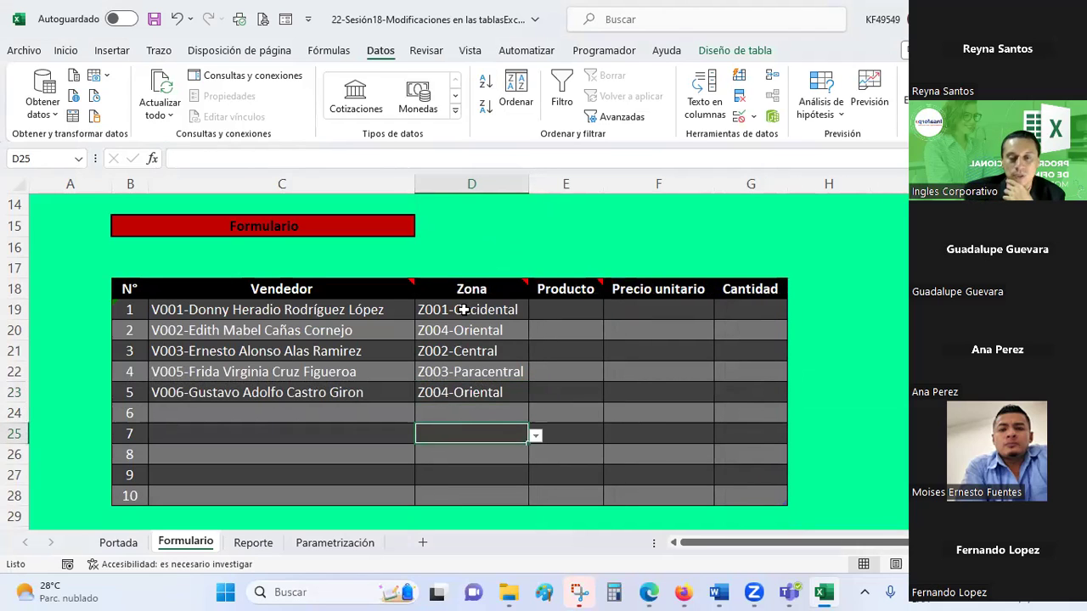
{"action": "left_click_drag", "start_coordinate": [603, 184], "coordinate": [837, 201]}
{"action": "left_click_drag", "start_coordinate": [693, 310], "coordinate": [693, 494]}
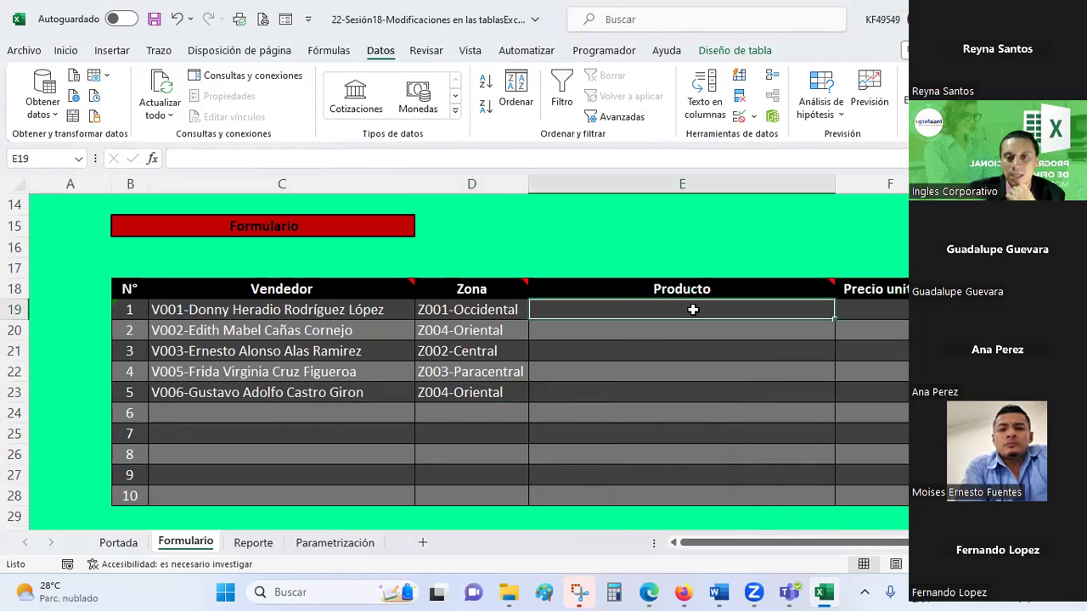
Restrict the Producto cells to a list sourced from Parametrización!$Q$13:$Q$23.
{"action": "left_click", "coordinate": [753, 116]}
{"action": "left_click", "coordinate": [777, 139]}
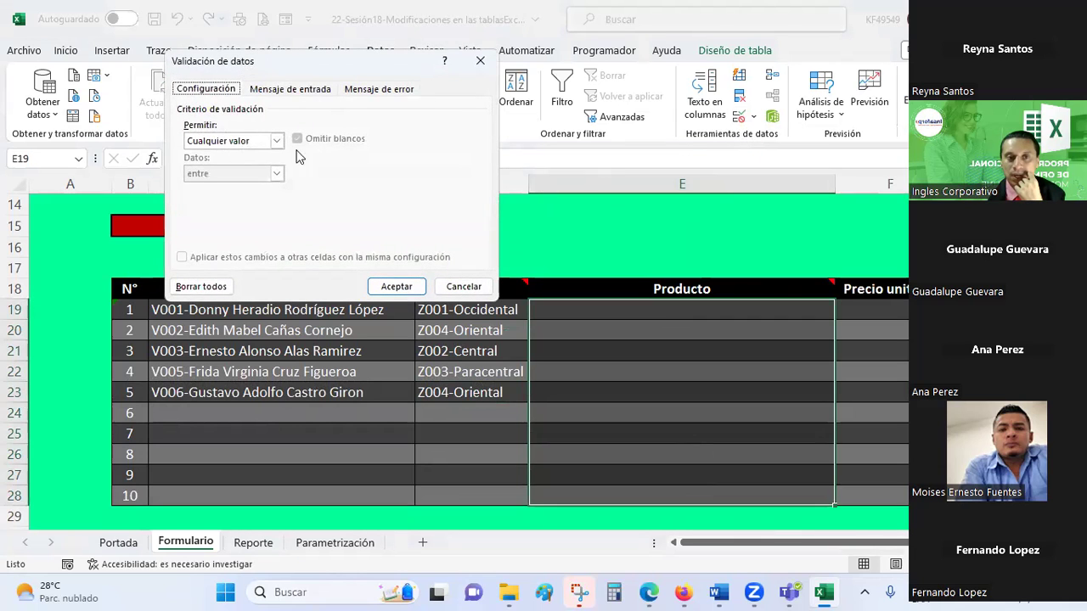
{"action": "left_click", "coordinate": [276, 141]}
{"action": "left_click", "coordinate": [227, 187]}
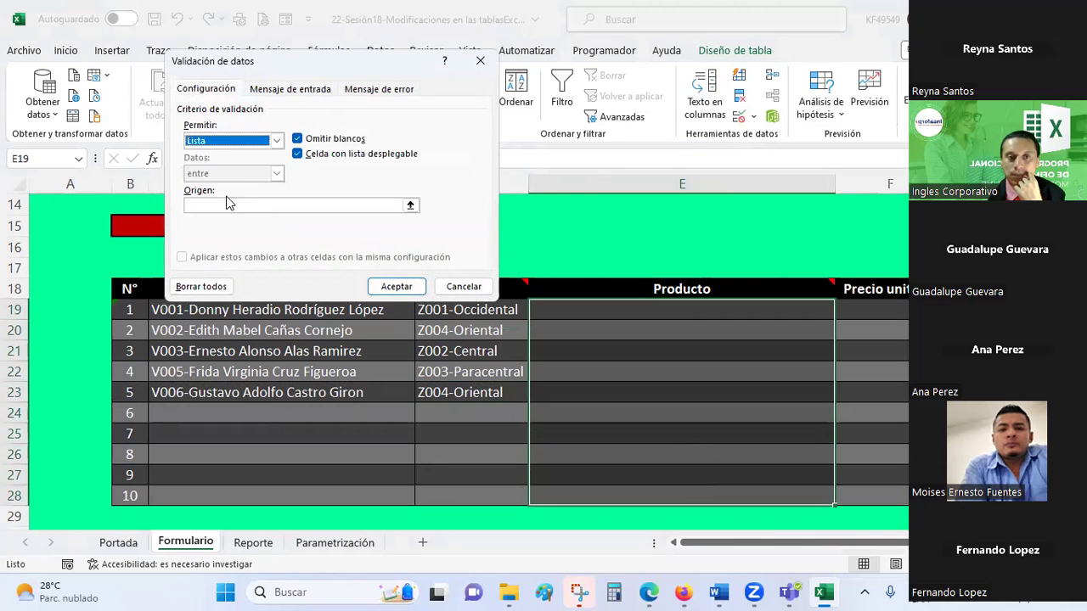
{"action": "left_click", "coordinate": [410, 205]}
{"action": "left_click", "coordinate": [335, 542]}
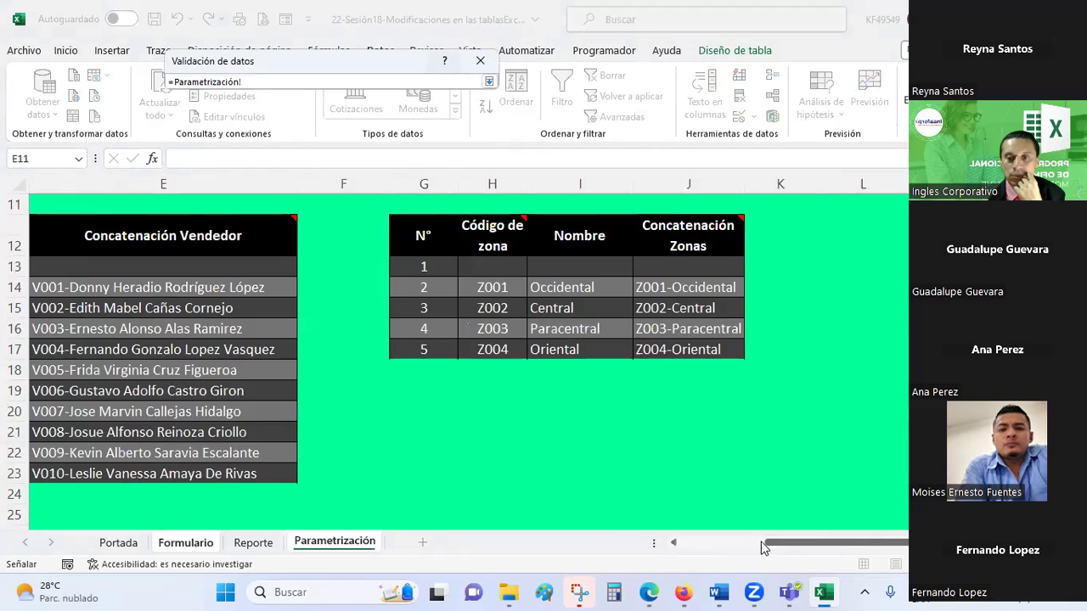
{"action": "left_click_drag", "start_coordinate": [761, 541], "coordinate": [847, 543]}
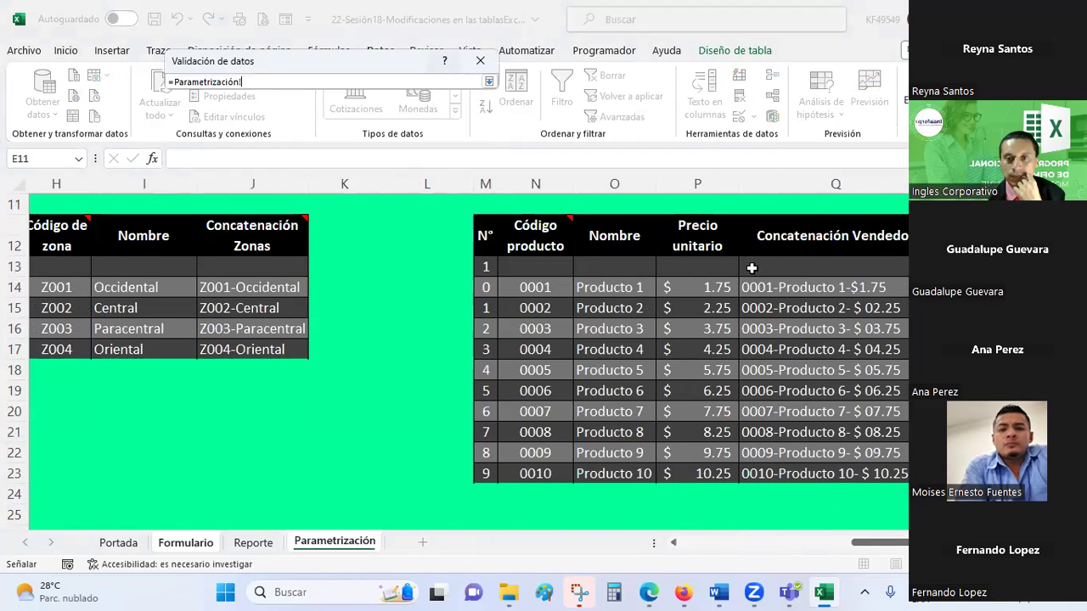
{"action": "left_click_drag", "start_coordinate": [751, 267], "coordinate": [754, 465]}
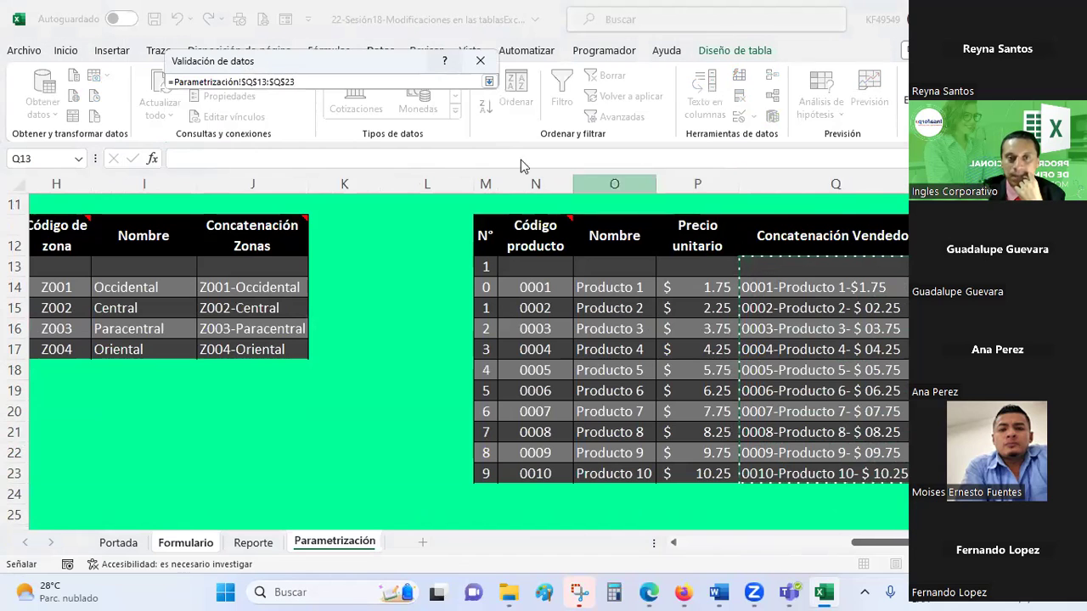
{"action": "left_click", "coordinate": [489, 81]}
{"action": "left_click", "coordinate": [393, 289]}
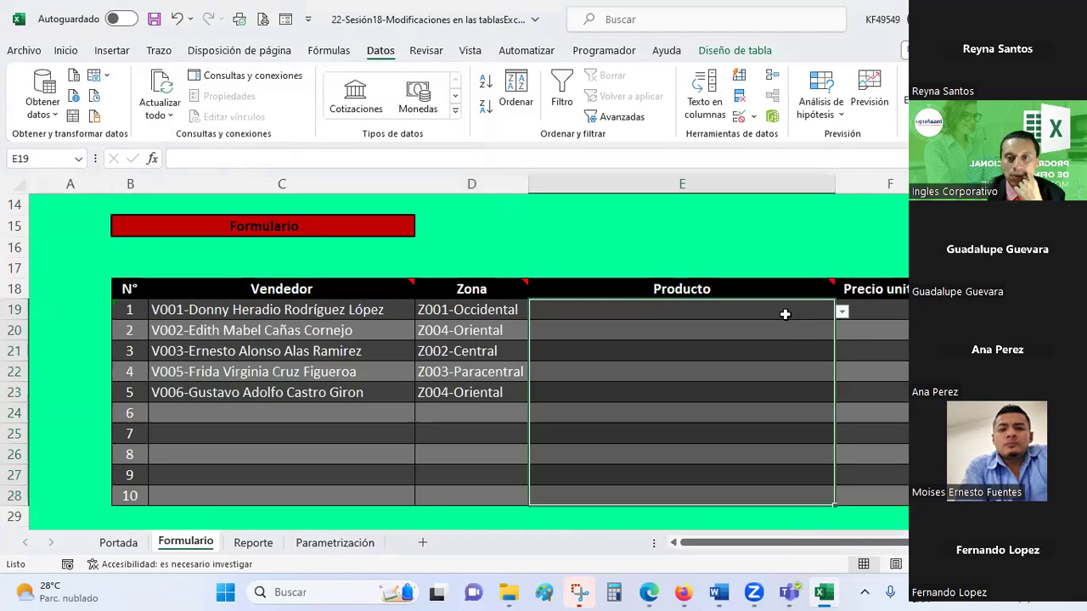
Choose 0001-Producto 1-$1.75 and 0002-Producto 2 for the first two vendors.
{"action": "left_click", "coordinate": [785, 314]}
{"action": "left_click", "coordinate": [841, 311]}
{"action": "left_click", "coordinate": [684, 330]}
{"action": "left_click", "coordinate": [684, 330]}
{"action": "left_click", "coordinate": [840, 332]}
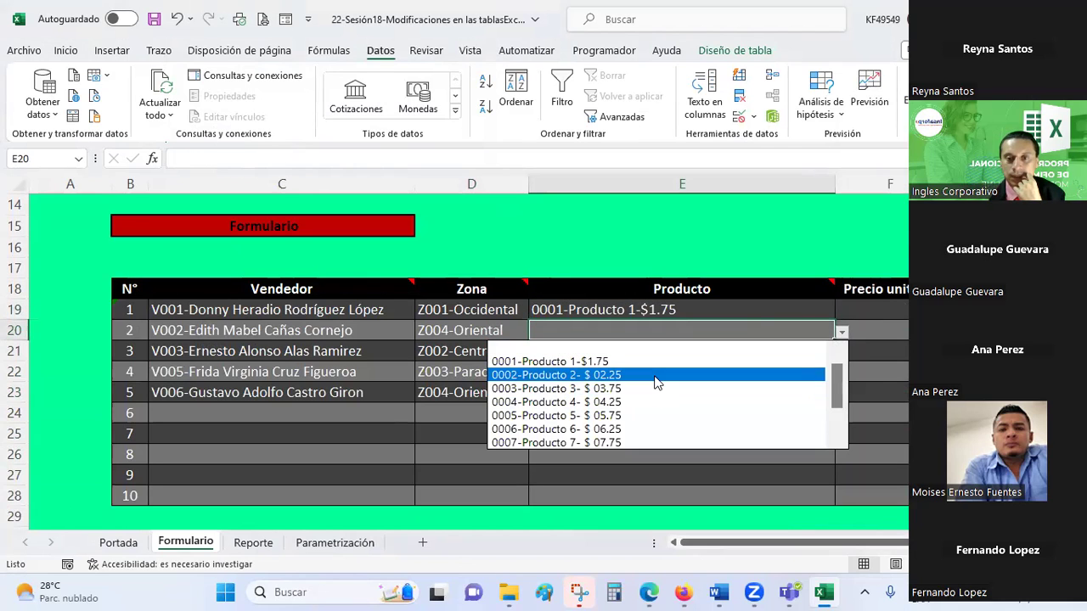
{"action": "left_click", "coordinate": [654, 374]}
{"action": "key", "text": "Return"}
Choose 0003-Producto 3, 0005-Producto 5 and 0007-Producto 7 for vendors 3–5.
{"action": "left_click", "coordinate": [839, 357]}
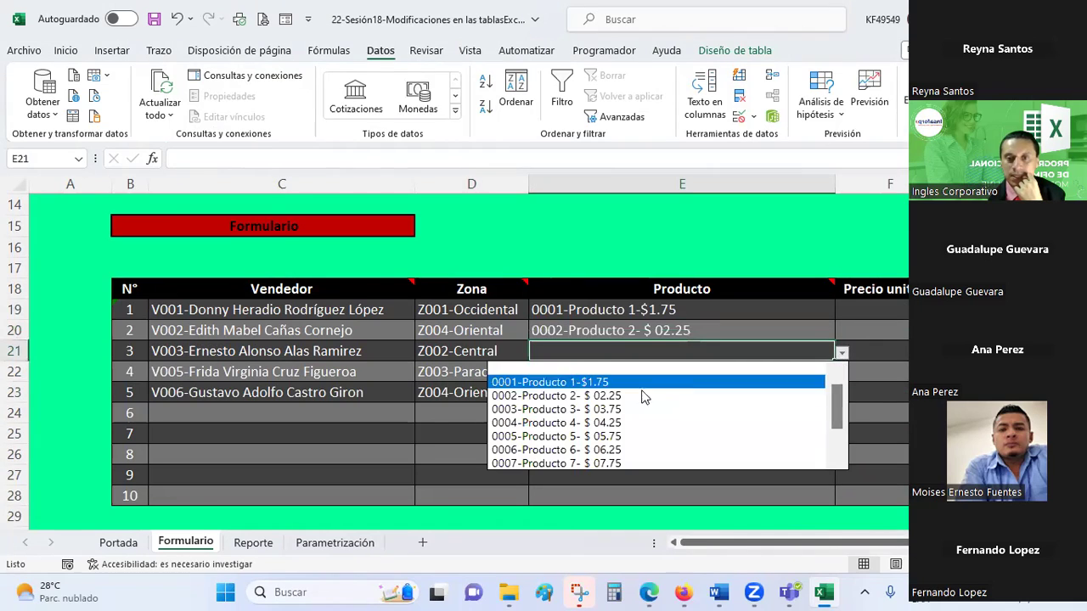
{"action": "left_click", "coordinate": [623, 408]}
{"action": "key", "text": "Return"}
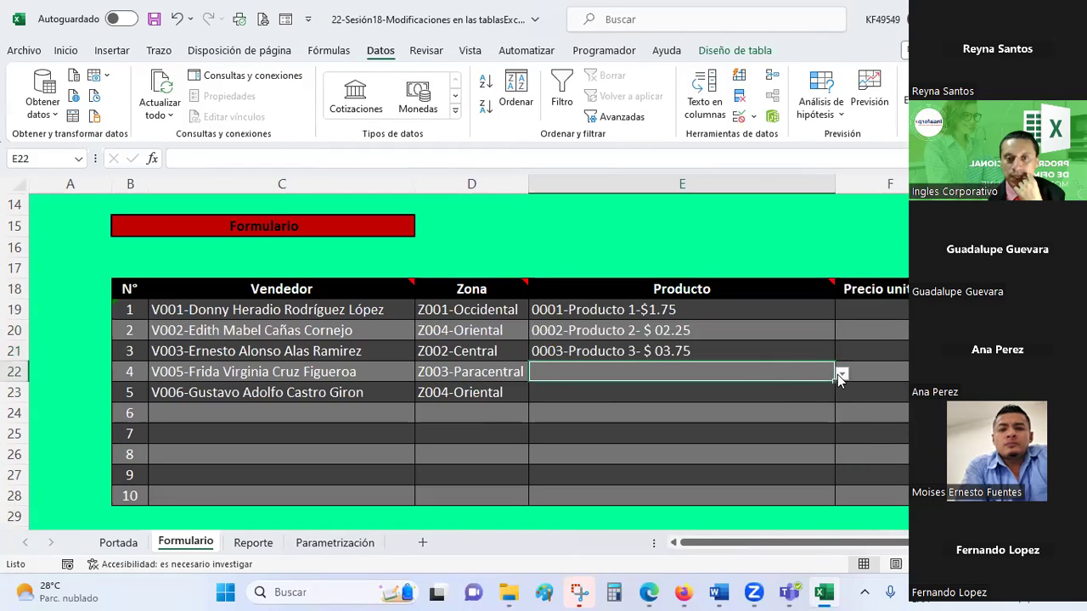
{"action": "left_click", "coordinate": [841, 375]}
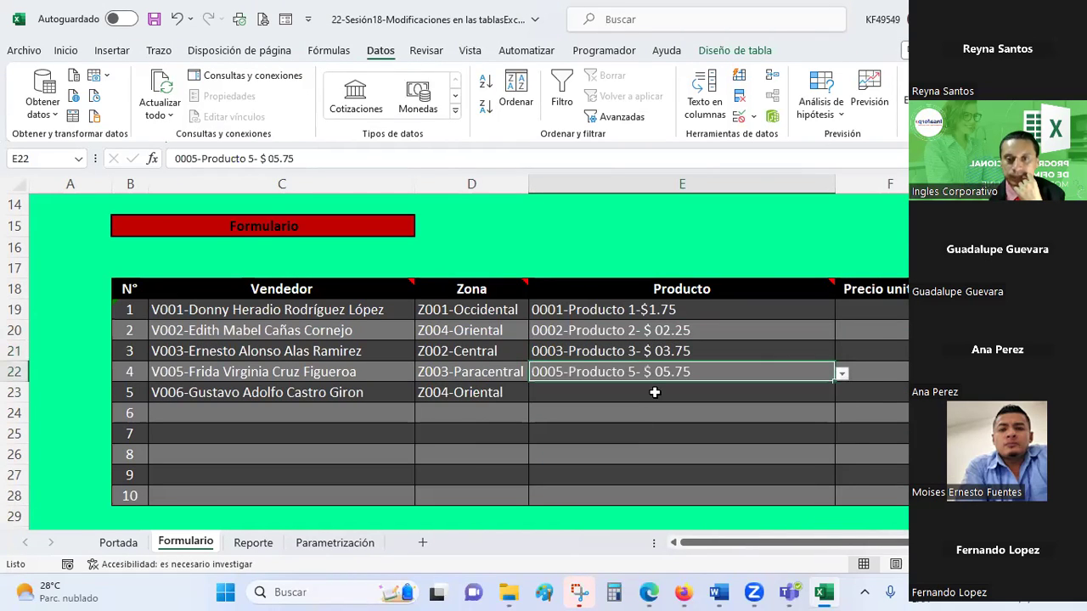
{"action": "left_click", "coordinate": [655, 392]}
{"action": "left_click", "coordinate": [842, 396]}
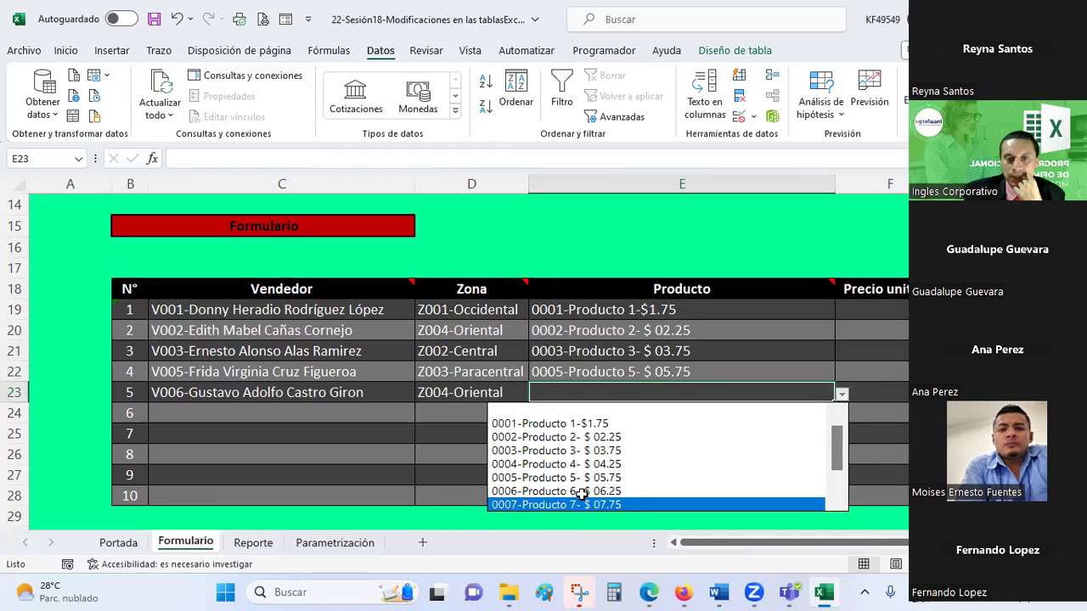
{"action": "left_click", "coordinate": [599, 504]}
{"action": "mouse_move", "coordinate": [485, 312]}
{"action": "left_mouse_down"}
{"action": "mouse_move", "coordinate": [482, 508]}
{"action": "mouse_move", "coordinate": [478, 495]}
{"action": "left_mouse_up"}
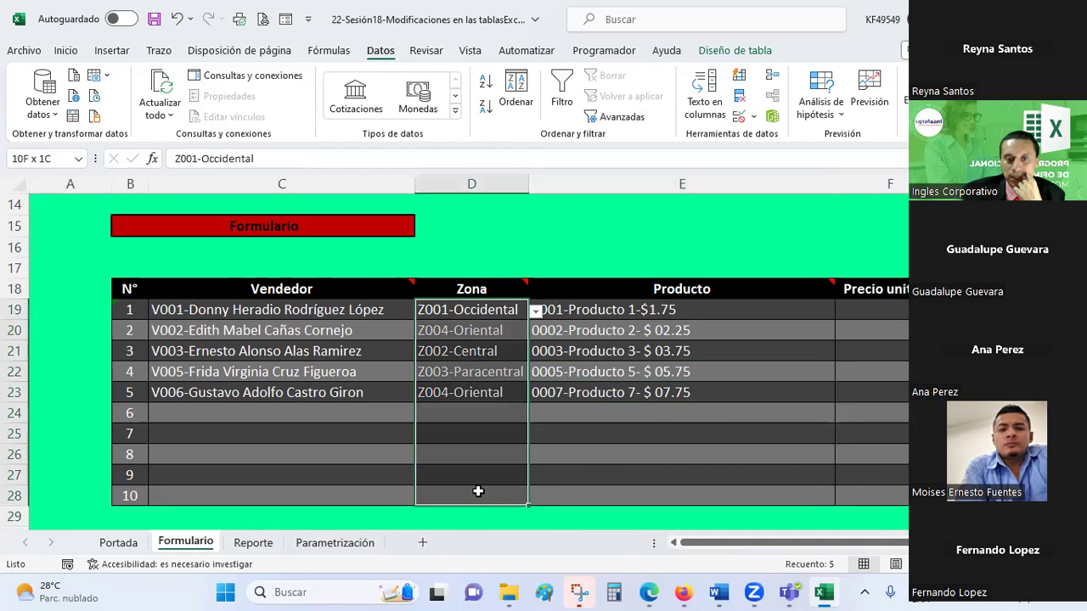
Change the Zona list source to Parametrización!$J$13:$J$17 and auto-fit the Producto column E.
{"action": "left_click", "coordinate": [748, 116]}
{"action": "left_click", "coordinate": [754, 140]}
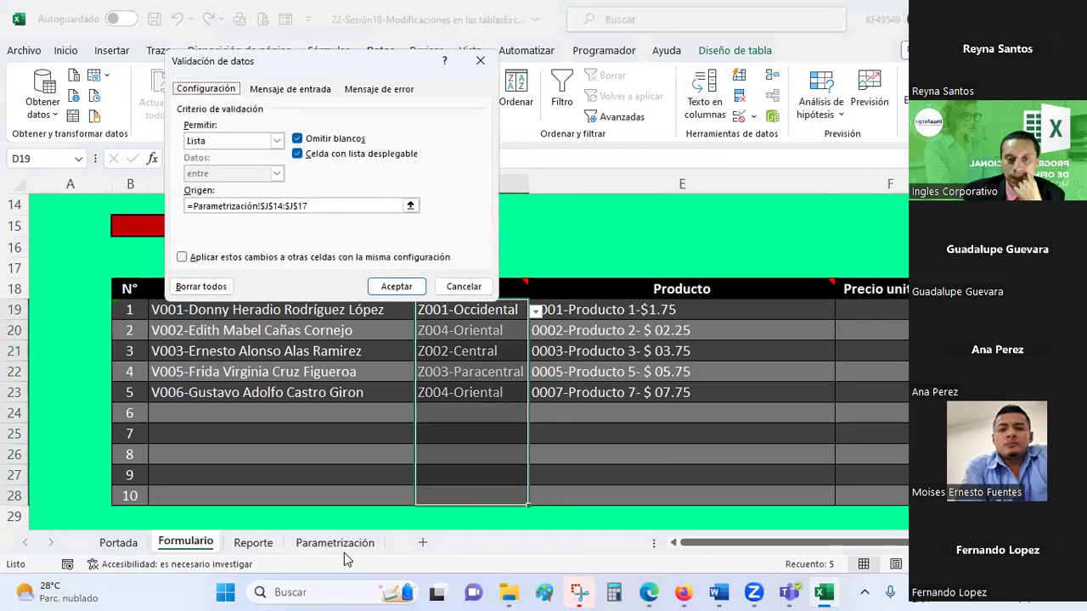
{"action": "left_click", "coordinate": [344, 545]}
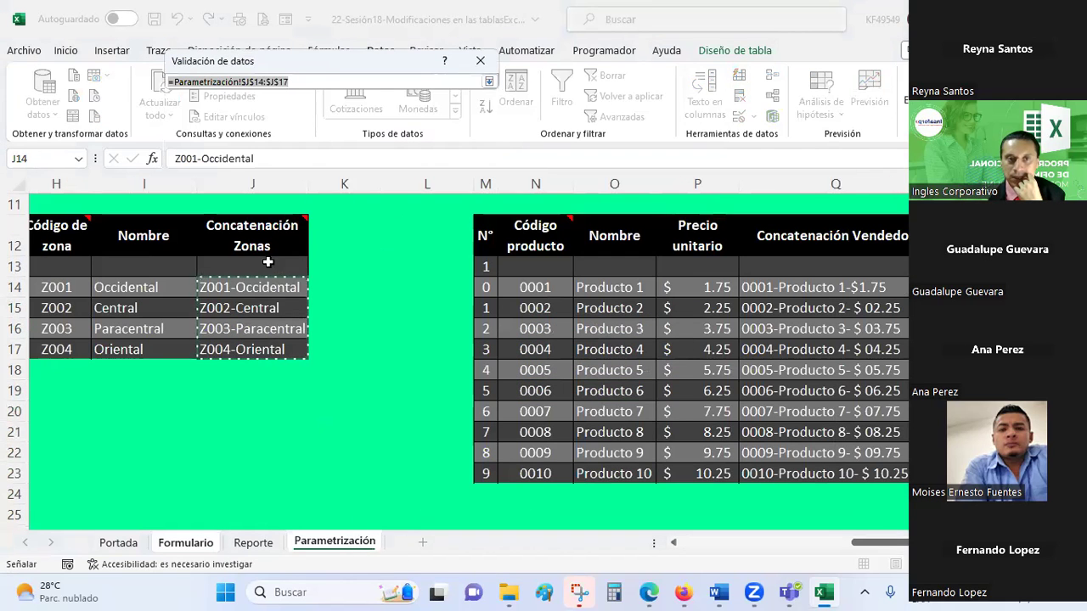
{"action": "left_click", "coordinate": [257, 82]}
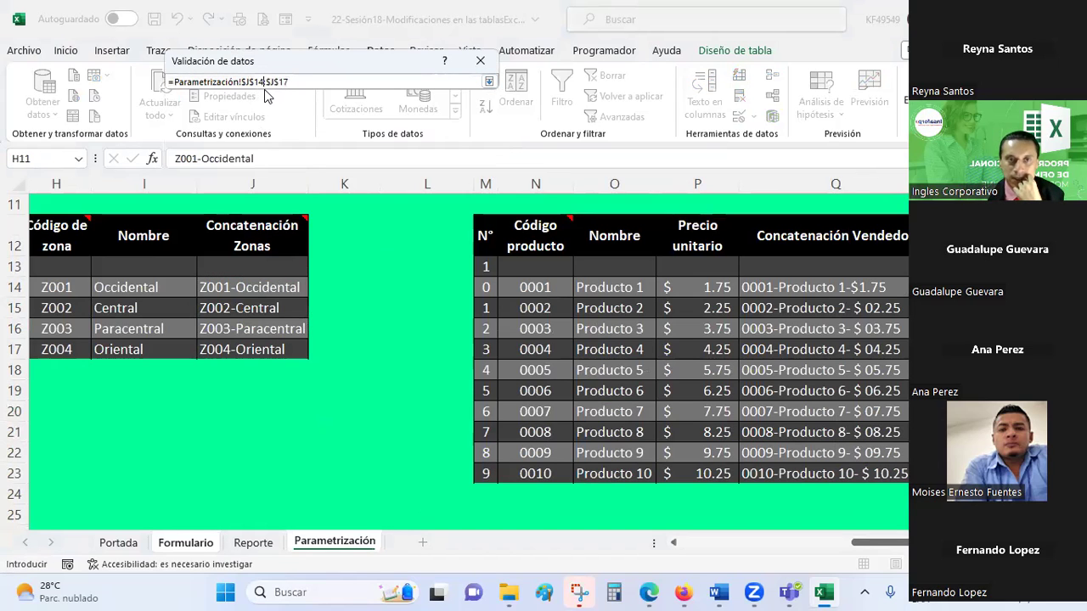
{"action": "type", "text": "3"}
{"action": "key", "text": "Return"}
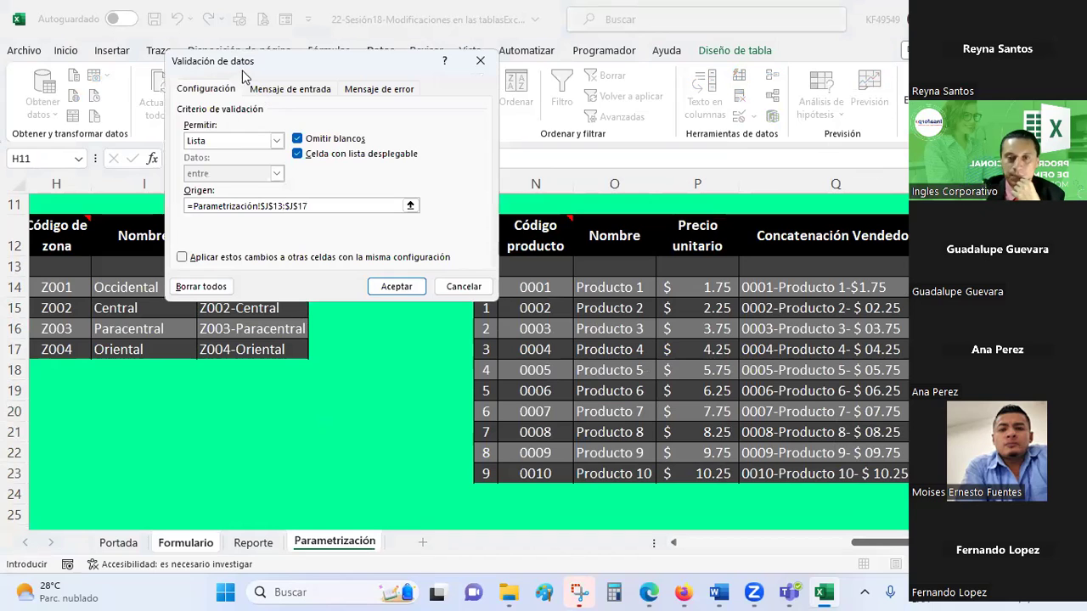
{"action": "left_click", "coordinate": [395, 286]}
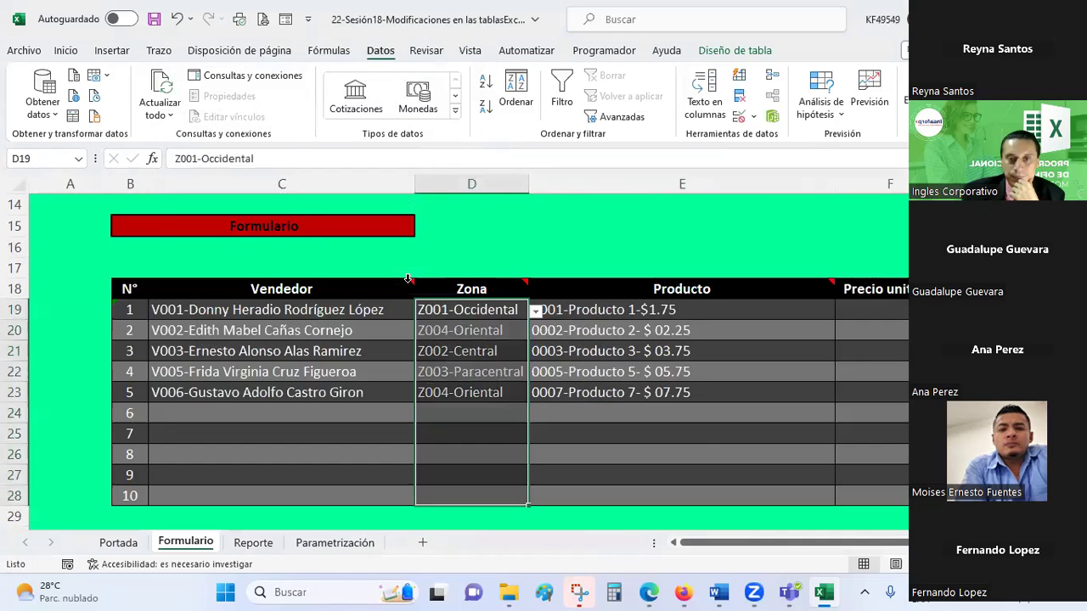
{"action": "left_click", "coordinate": [560, 388]}
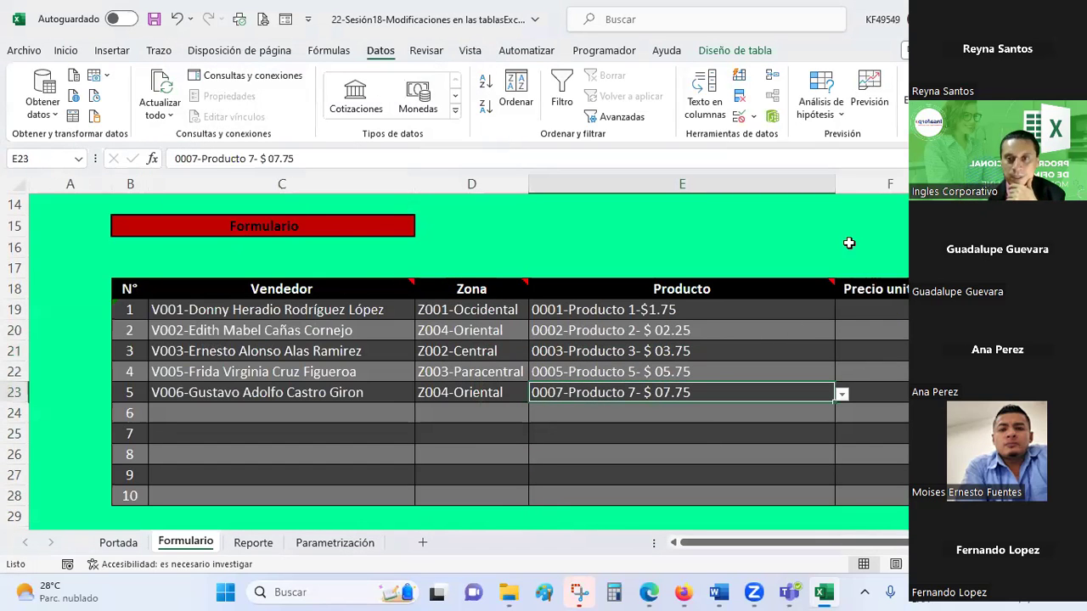
{"action": "double_click", "coordinate": [835, 177]}
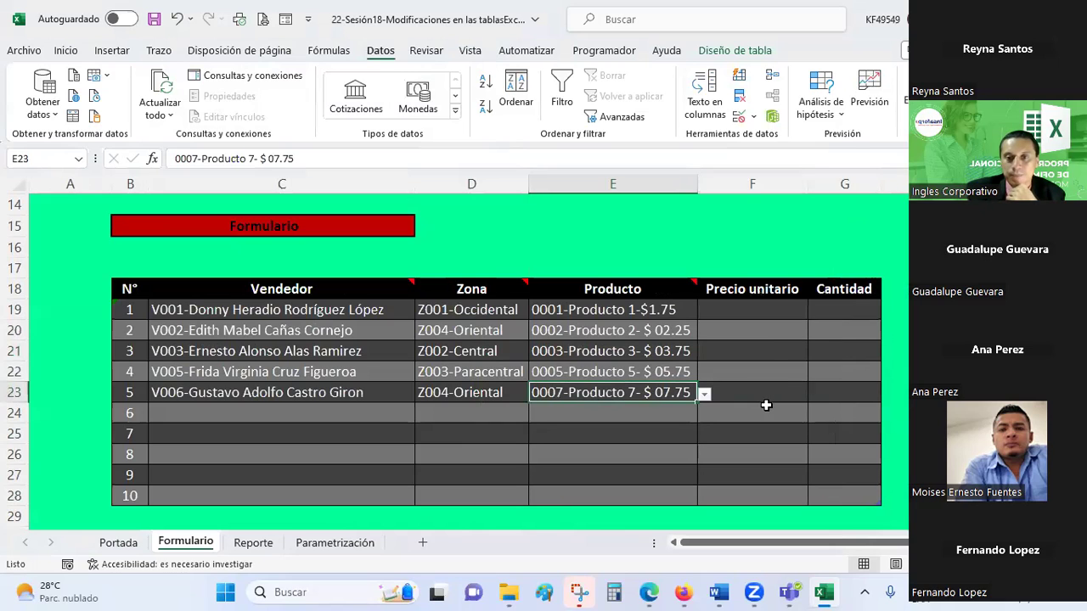
Enter unit price 1.75 and quantity 252 for the first Formulario row.
{"action": "left_click", "coordinate": [650, 307]}
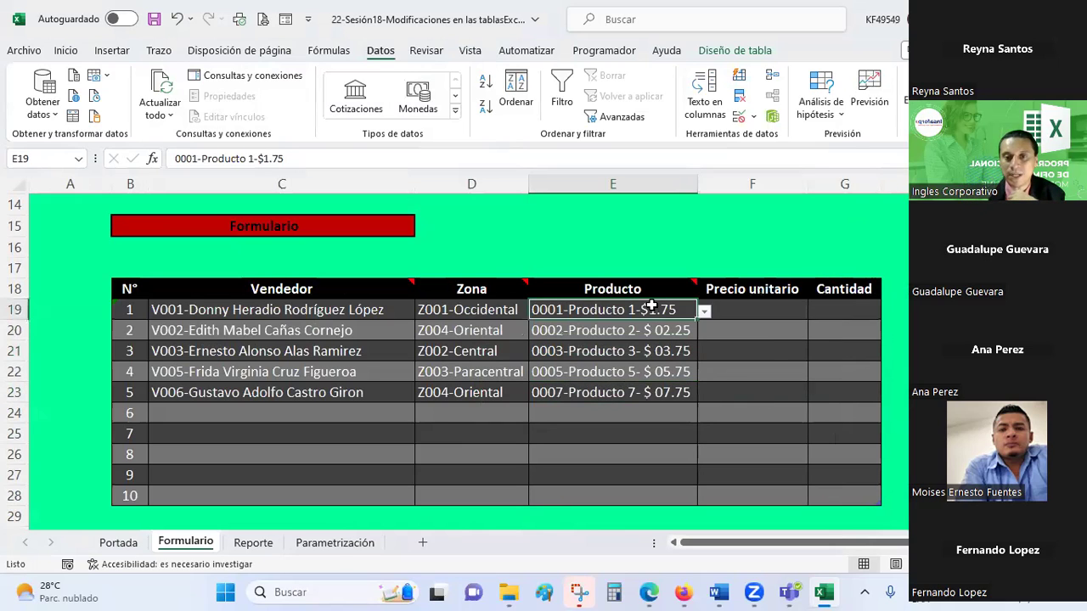
{"action": "left_click", "coordinate": [791, 307]}
{"action": "type", "text": "1.75"}
{"action": "key", "text": "Tab"}
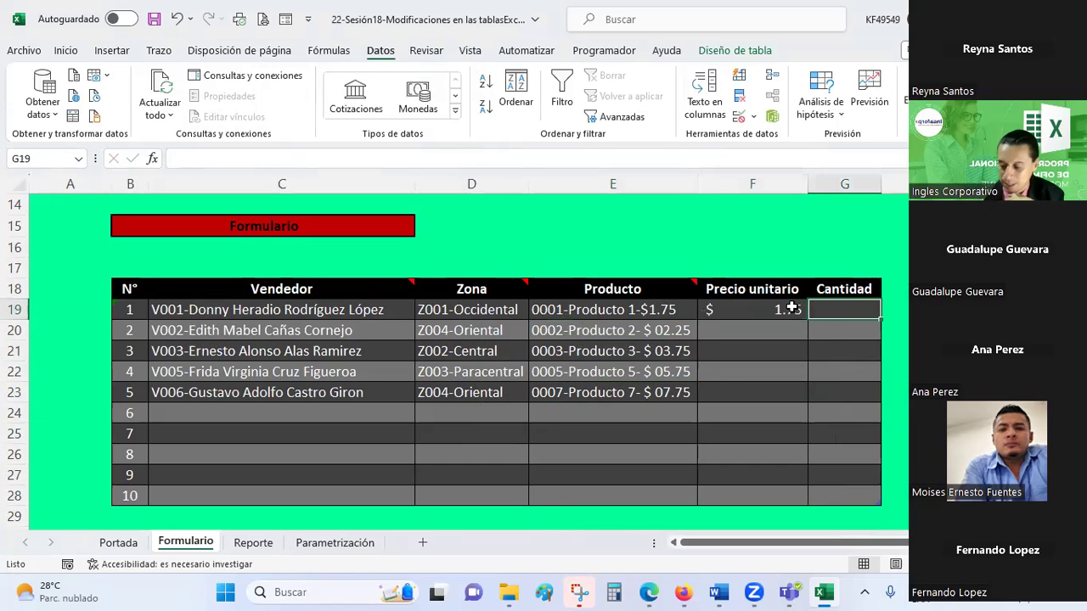
{"action": "type", "text": "252"}
{"action": "key", "text": "Return"}
{"action": "left_click", "coordinate": [791, 307]}
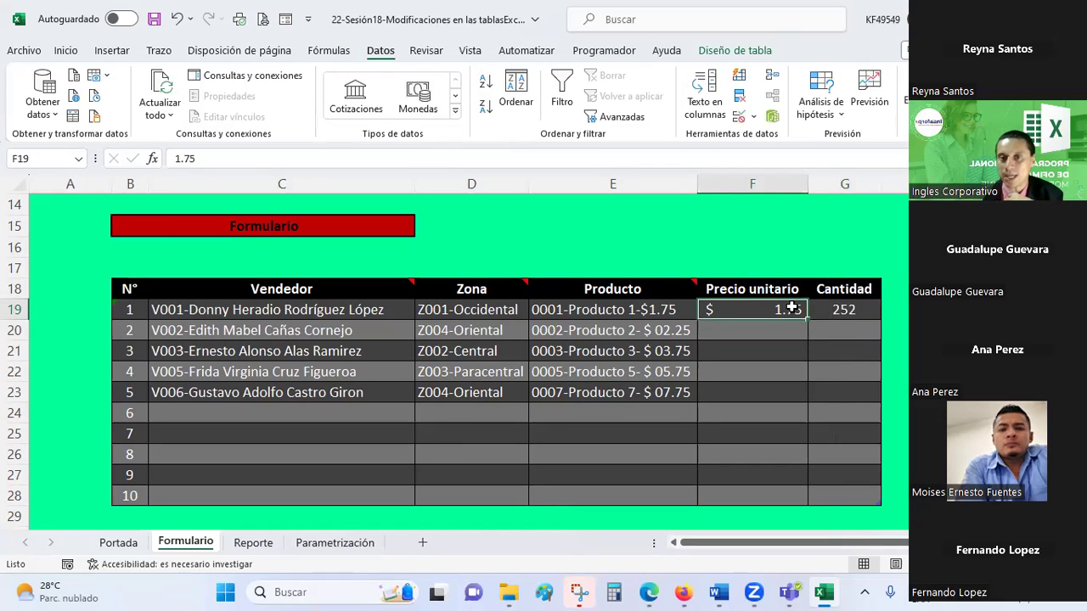
{"action": "key", "text": "Left"}
{"action": "key", "text": "Right"}
{"action": "key", "text": "Left"}
{"action": "key", "text": "Right"}
{"action": "key", "text": "Left"}
{"action": "key", "text": "Right"}
{"action": "key", "text": "Left"}
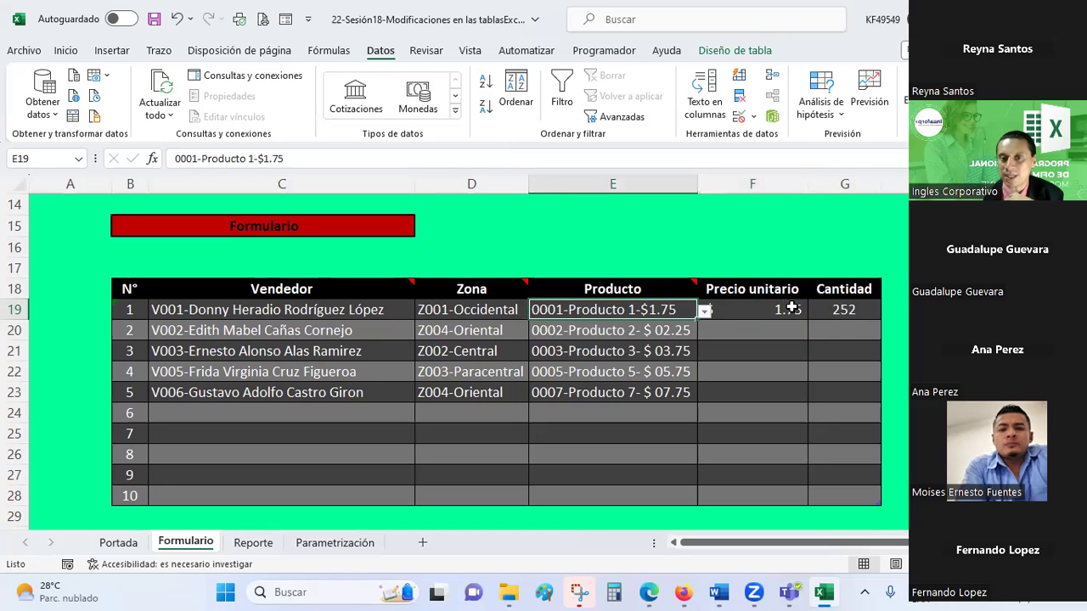
{"action": "key", "text": "Right"}
{"action": "key", "text": "Down"}
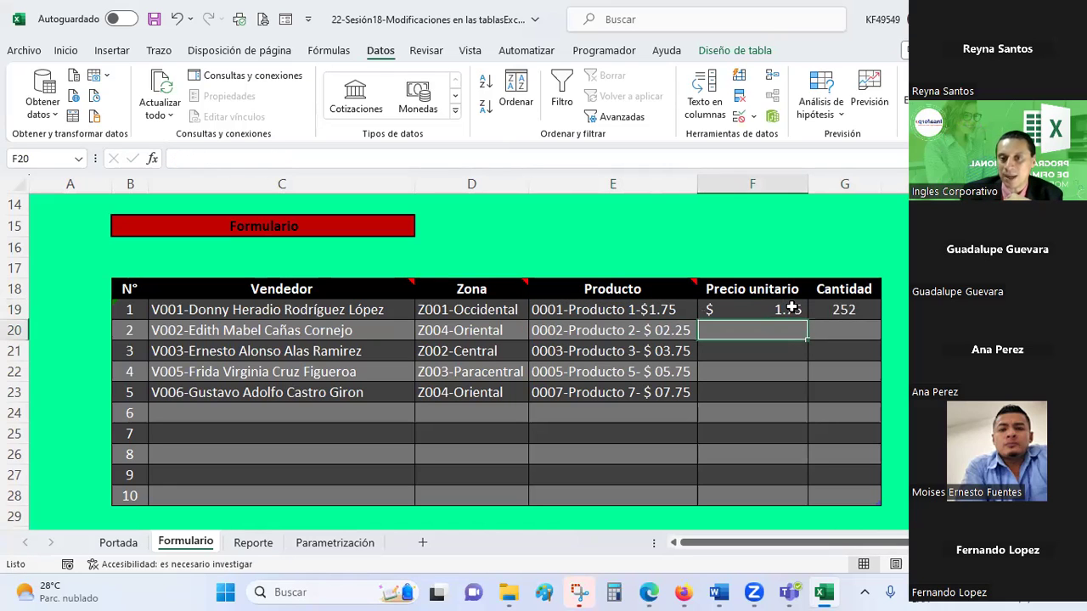
Fill the remaining unit prices 2.25, 3.75, 5.75 and 7.75 in F20:F23.
{"action": "type", "text": "2.25"}
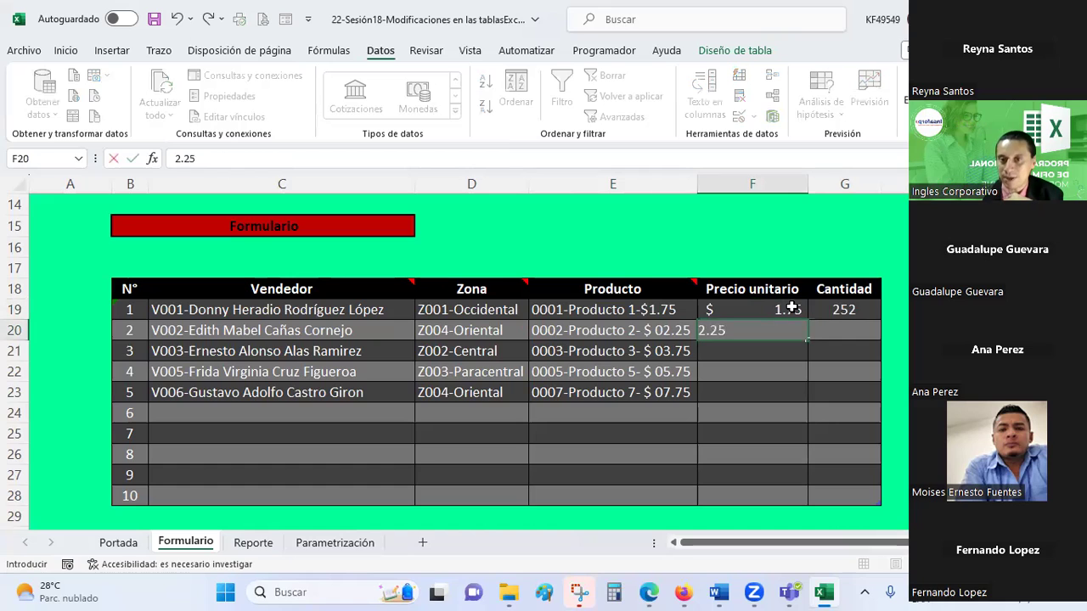
{"action": "key", "text": "Return"}
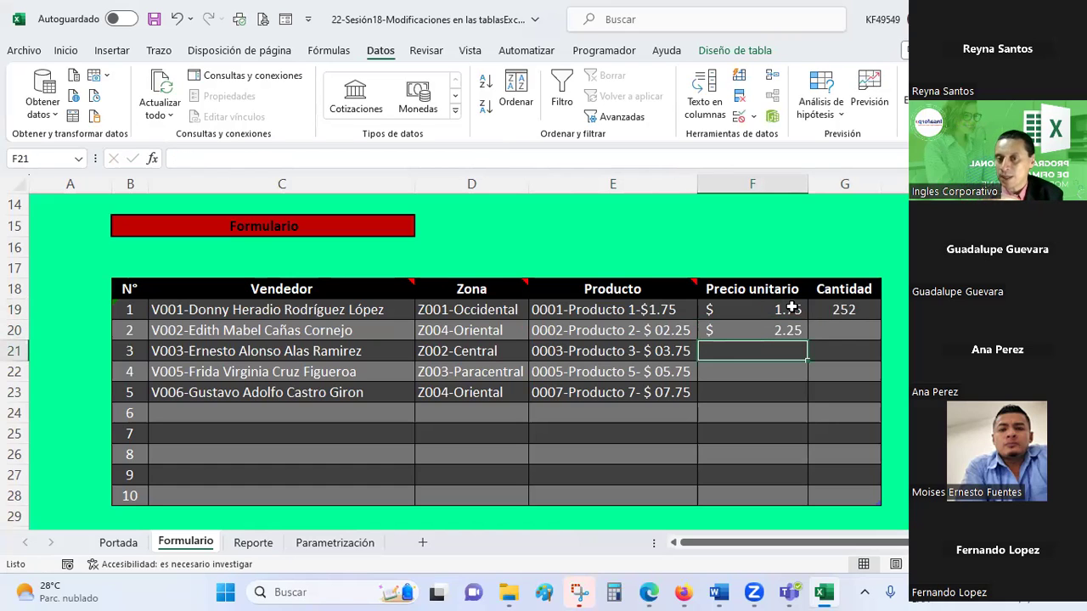
{"action": "type", "text": "3.7"}
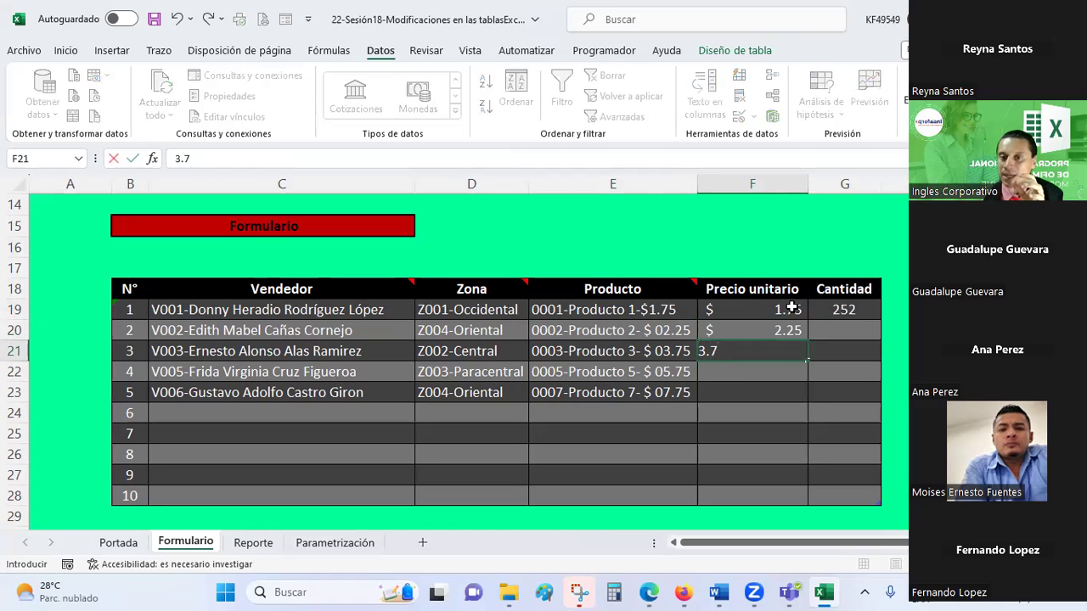
{"action": "type", "text": "5"}
{"action": "key", "text": "Return"}
{"action": "type", "text": "5."}
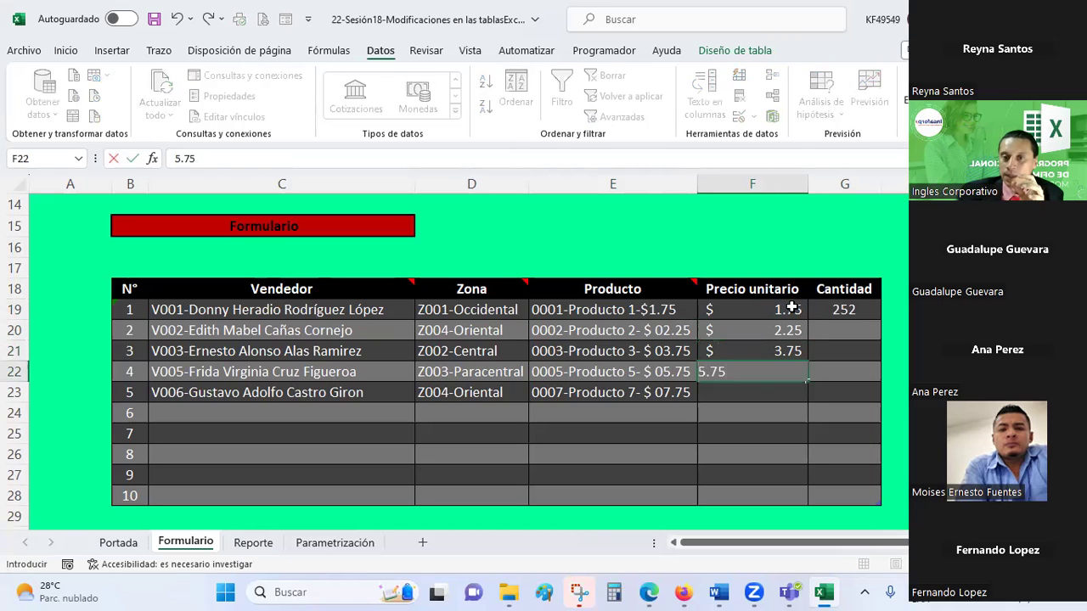
{"action": "key", "text": "Return"}
{"action": "type", "text": "7.75"}
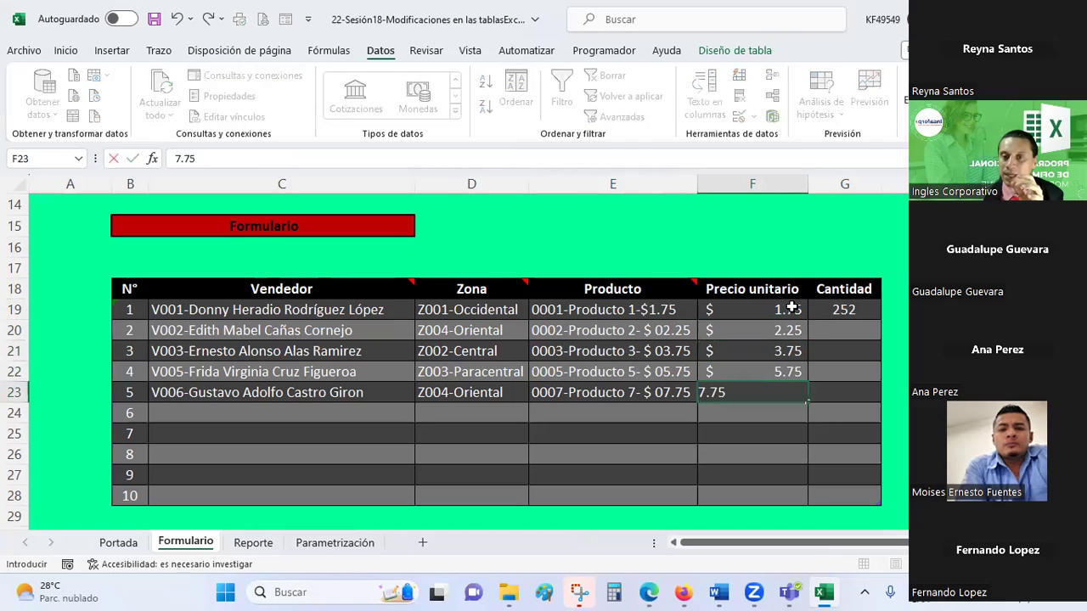
{"action": "key", "text": "Tab"}
Enter quantities 500, 360, 725 and 125 in G20:G23, correcting the typos.
{"action": "key", "text": "Up"}
{"action": "key", "text": "Up"}
{"action": "key", "text": "Up"}
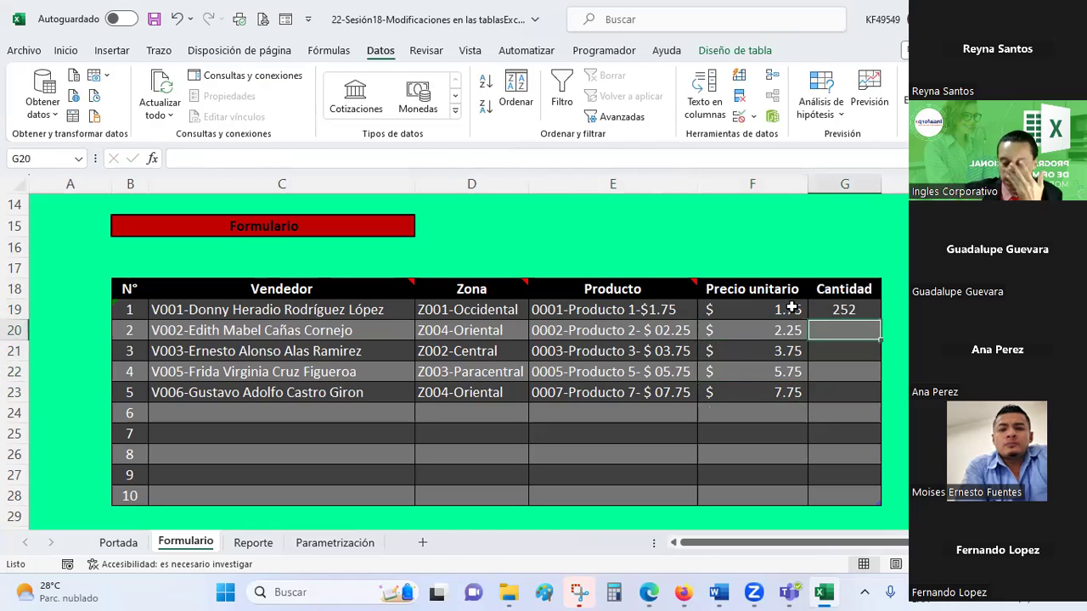
{"action": "type", "text": "500"}
{"action": "key", "text": "Return"}
{"action": "type", "text": "36."}
{"action": "key", "text": "BackSpace"}
{"action": "type", "text": "0"}
{"action": "key", "text": "Return"}
{"action": "type", "text": "7525"}
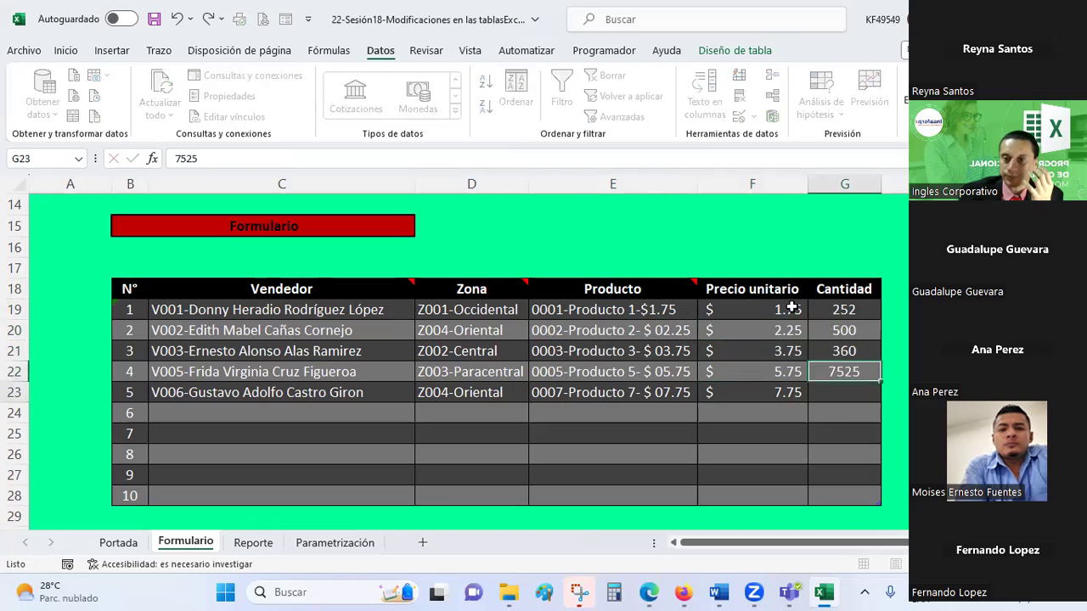
{"action": "key", "text": "Return"}
{"action": "key", "text": "Up"}
{"action": "type", "text": "725"}
{"action": "key", "text": "Return"}
{"action": "type", "text": "125"}
{"action": "key", "text": "Return"}
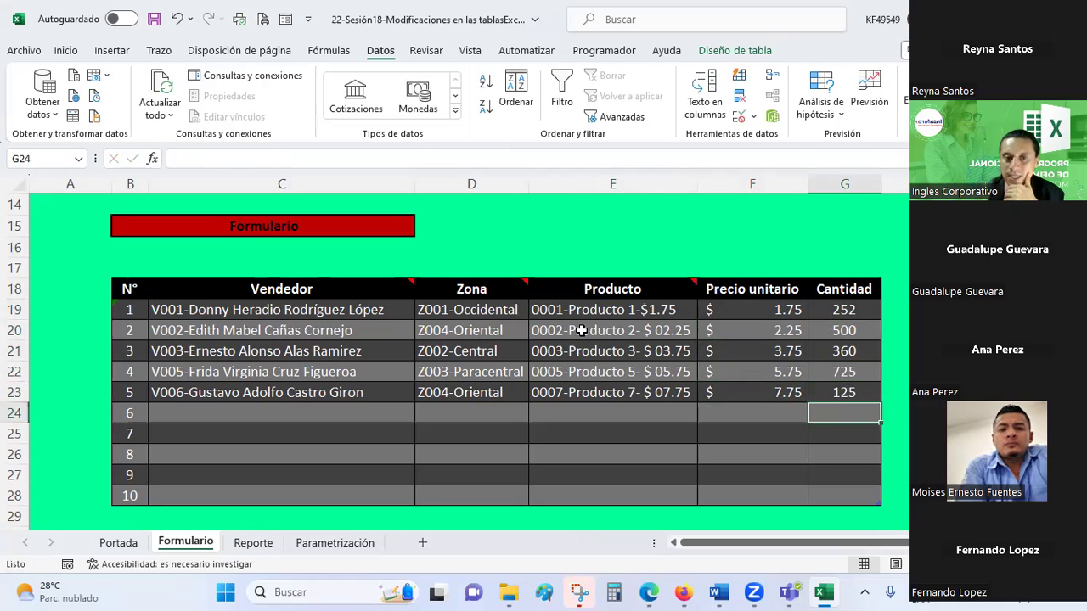
Select the Vendedor-to-Producto entries, the unit prices and the first quantity to review them.
{"action": "left_click_drag", "start_coordinate": [354, 289], "coordinate": [670, 391]}
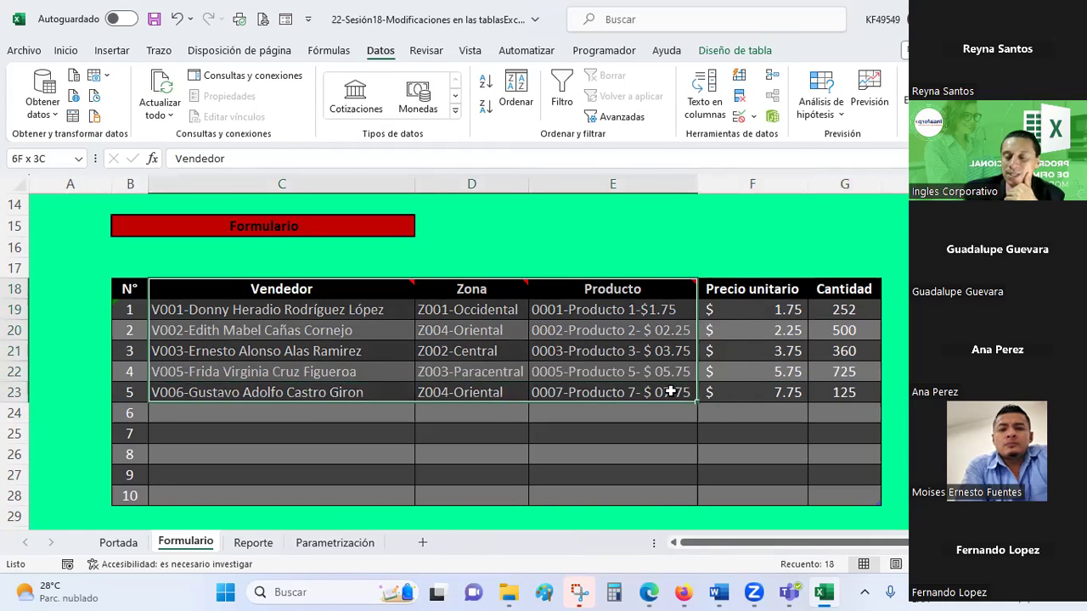
{"action": "left_click_drag", "start_coordinate": [670, 392], "coordinate": [671, 391]}
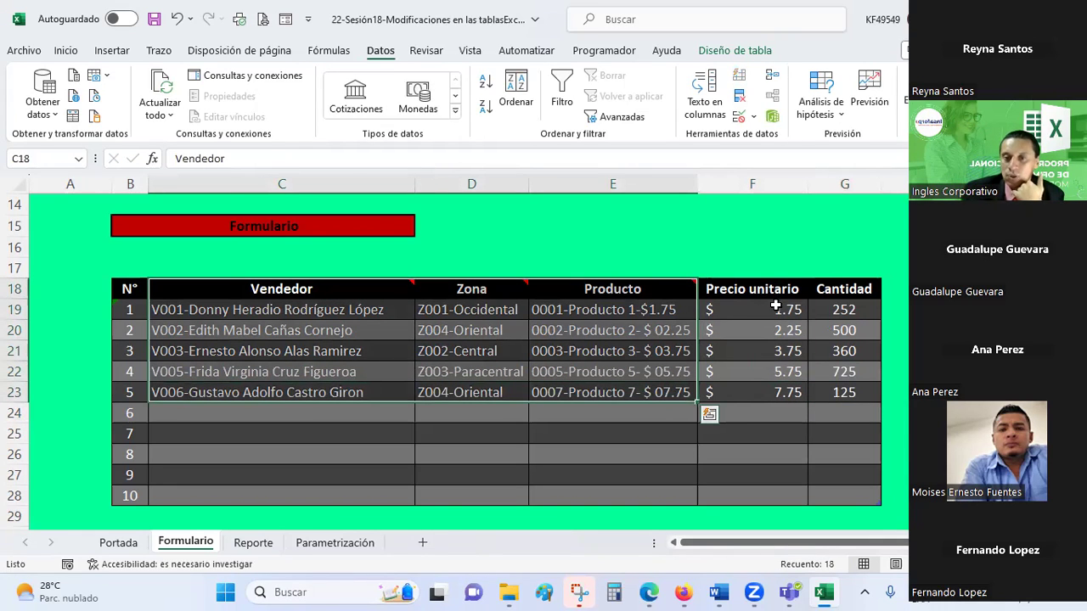
{"action": "left_click", "coordinate": [775, 306]}
{"action": "left_click_drag", "start_coordinate": [766, 310], "coordinate": [764, 384]}
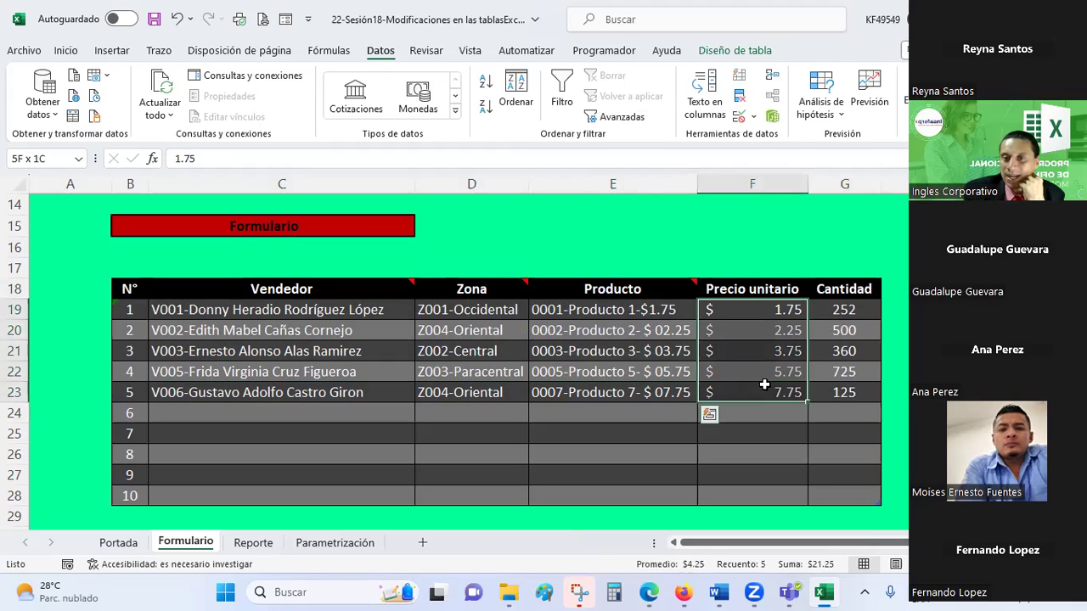
{"action": "left_click", "coordinate": [640, 309]}
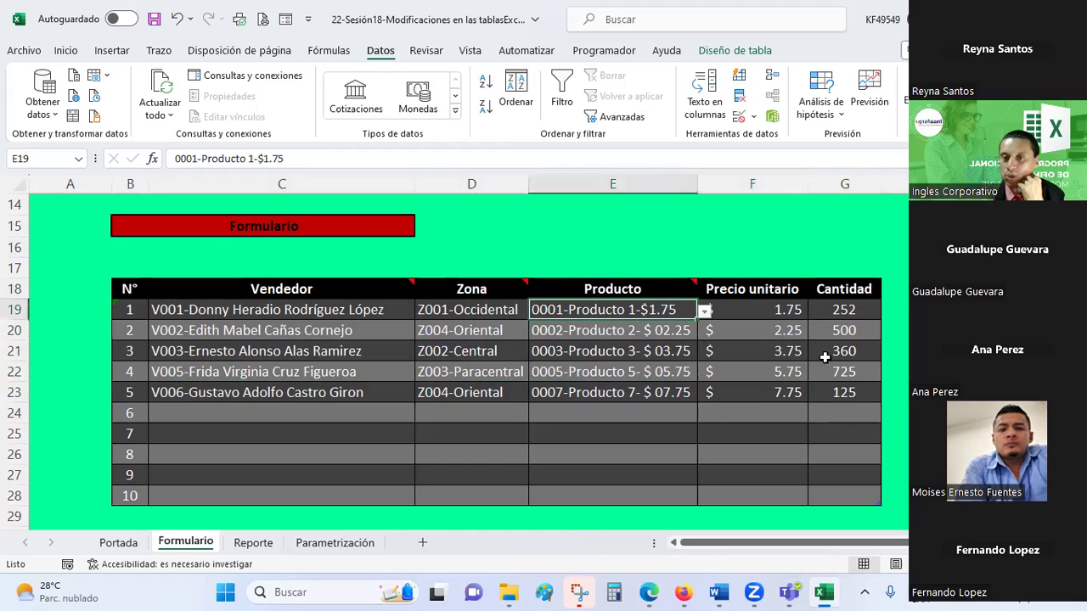
{"action": "left_click", "coordinate": [846, 308]}
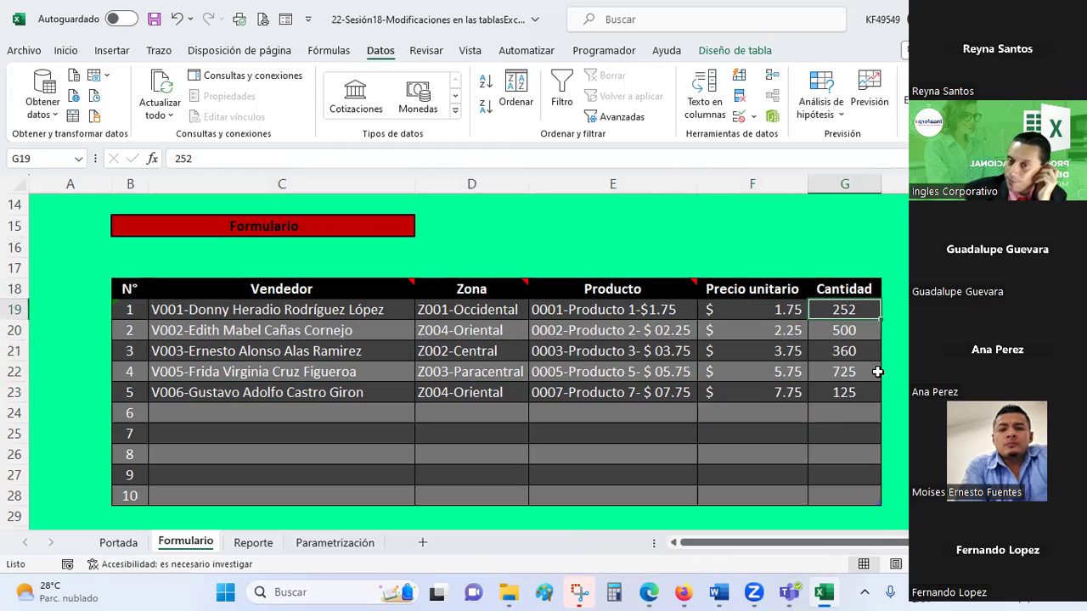
{"action": "left_click", "coordinate": [358, 543]}
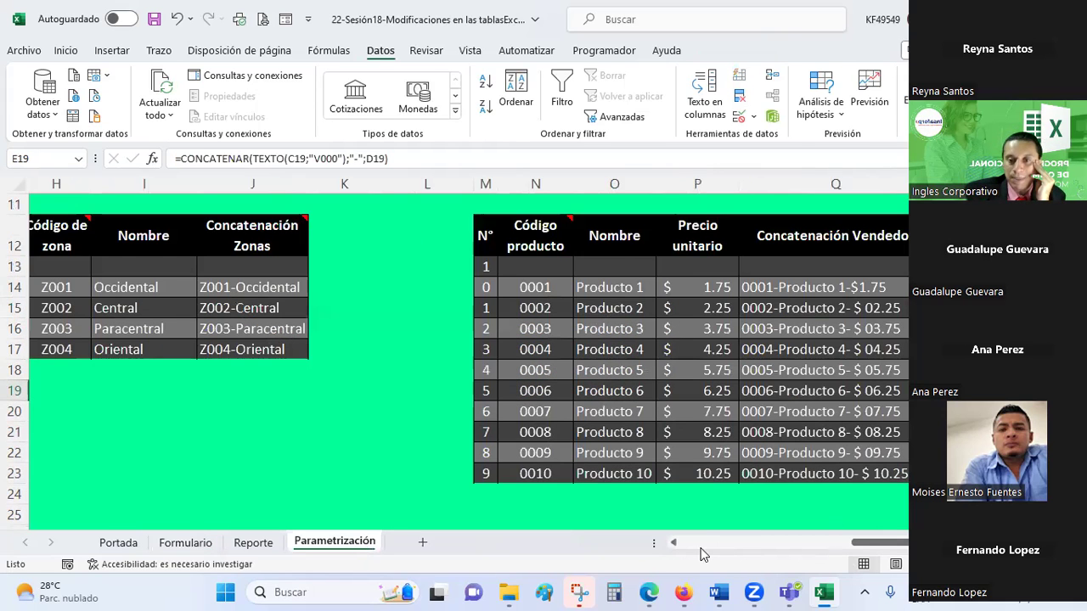
{"action": "left_click", "coordinate": [703, 544]}
{"action": "left_click", "coordinate": [180, 543]}
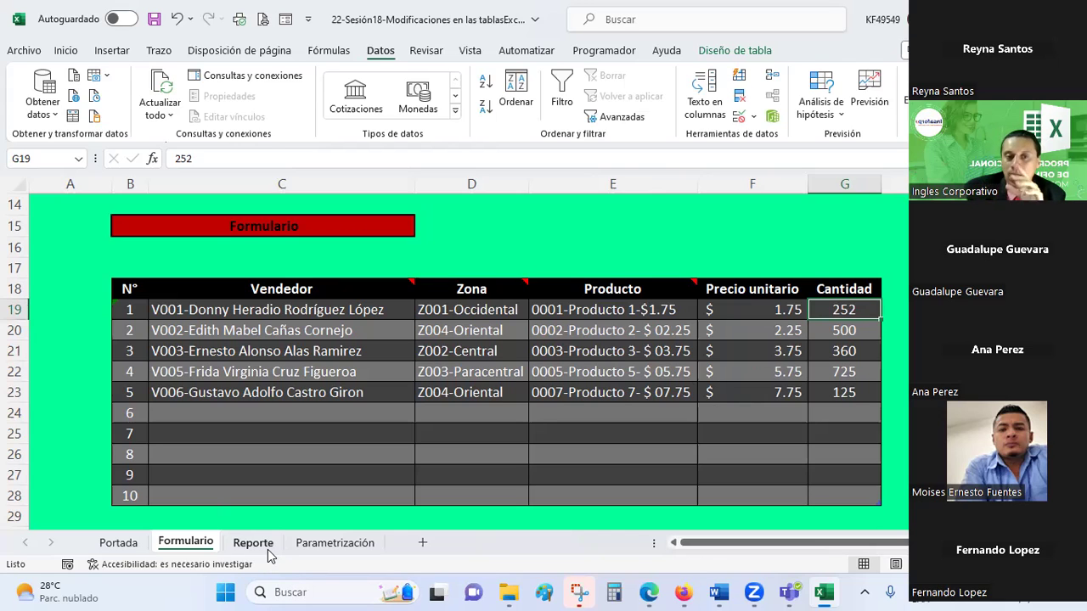
Change the Formulario table's name from Tabla1 to Tablaform in Diseño de tabla.
{"action": "left_click", "coordinate": [254, 543]}
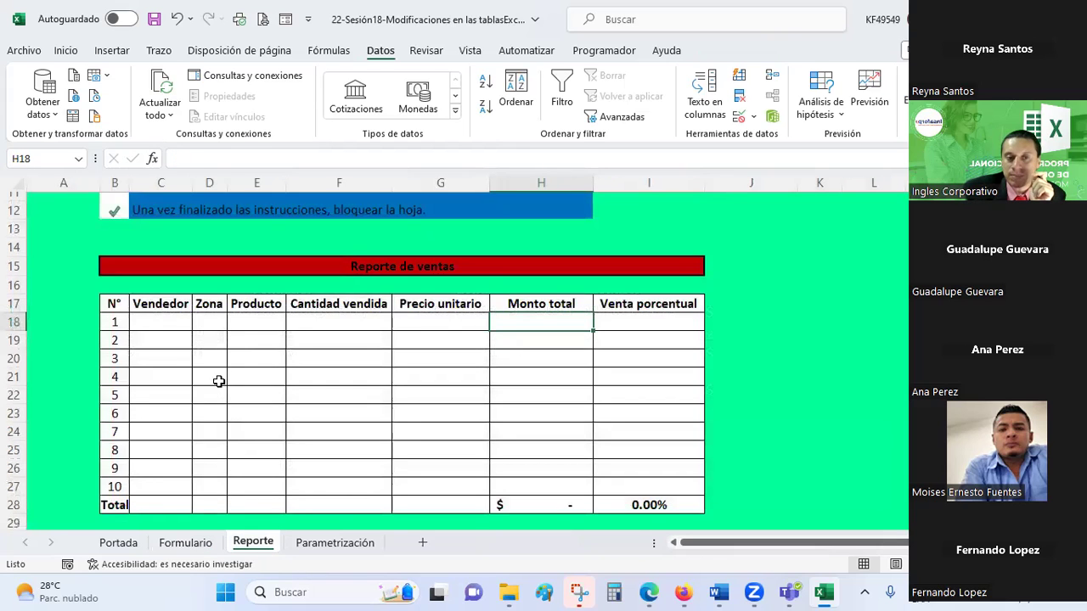
{"action": "left_click", "coordinate": [168, 320]}
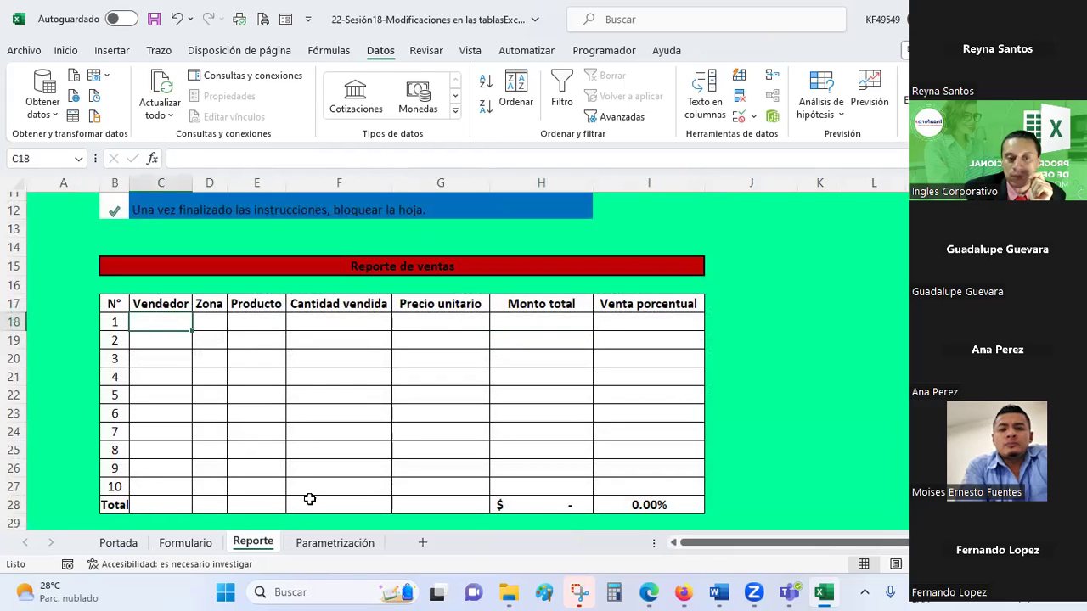
{"action": "left_click", "coordinate": [187, 544]}
{"action": "left_click", "coordinate": [130, 282]}
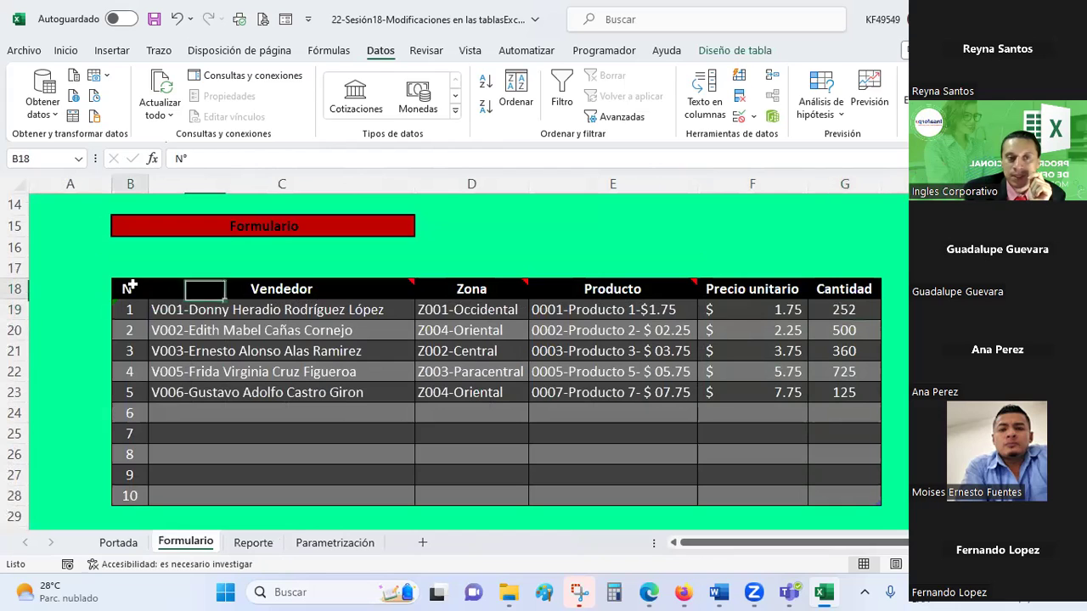
{"action": "left_click", "coordinate": [710, 50]}
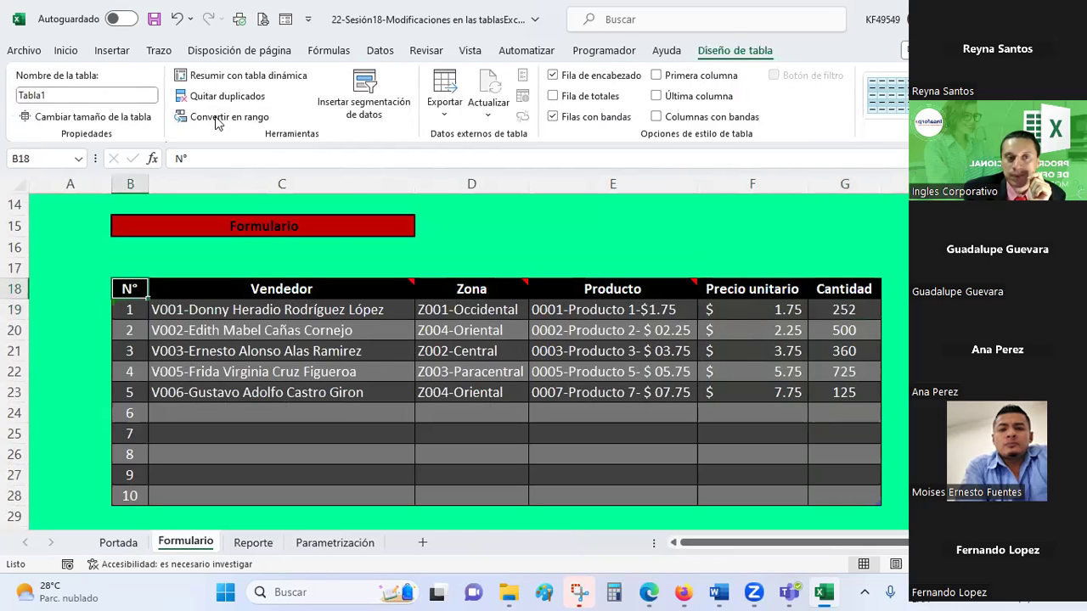
{"action": "left_click", "coordinate": [71, 96]}
{"action": "left_click", "coordinate": [41, 95]}
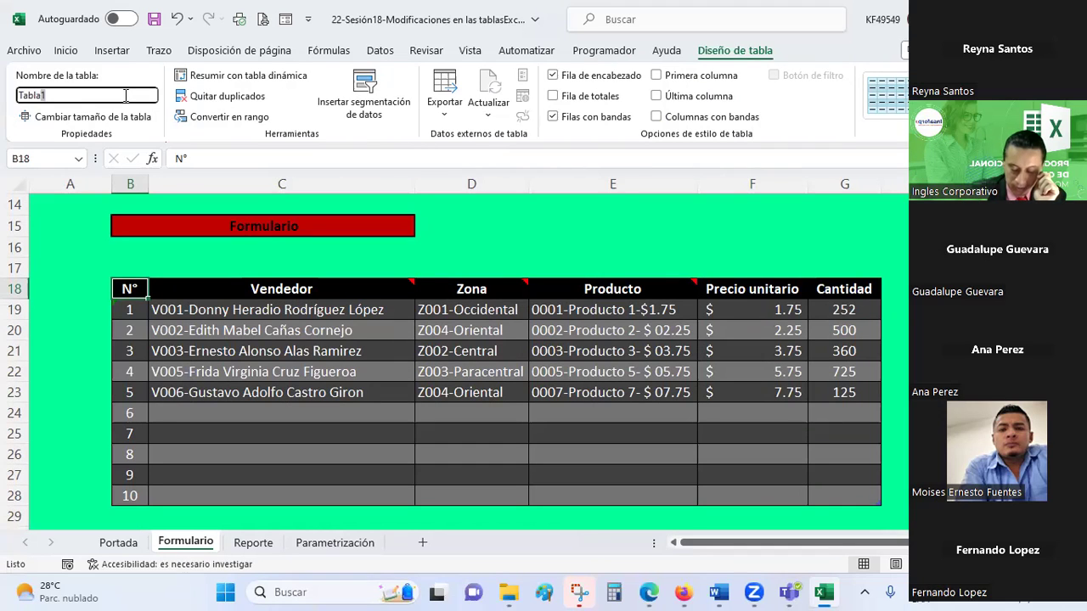
{"action": "type", "text": "fo"}
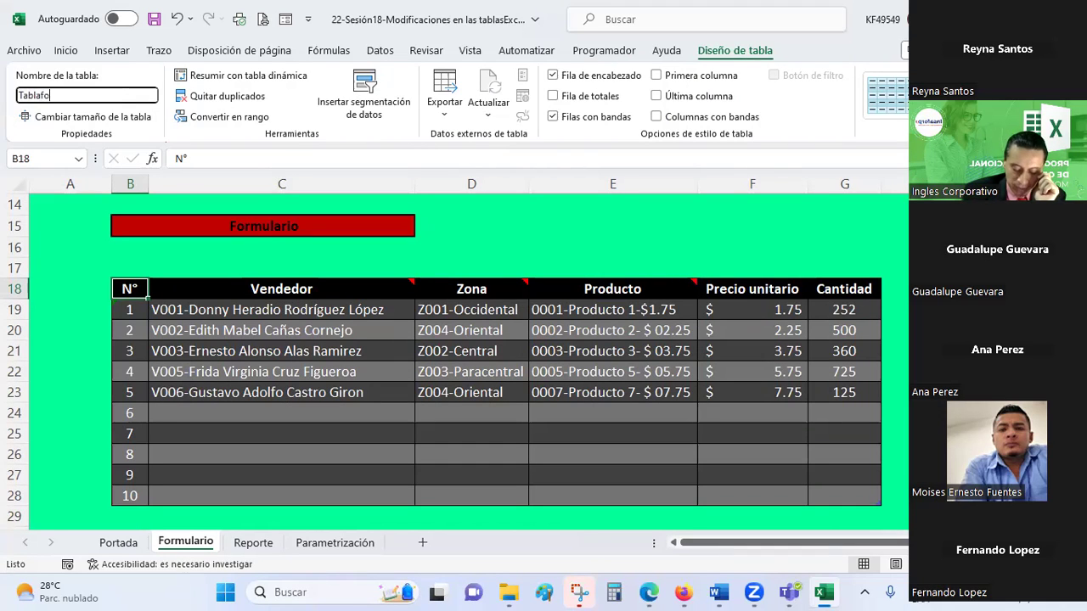
{"action": "type", "text": "rm"}
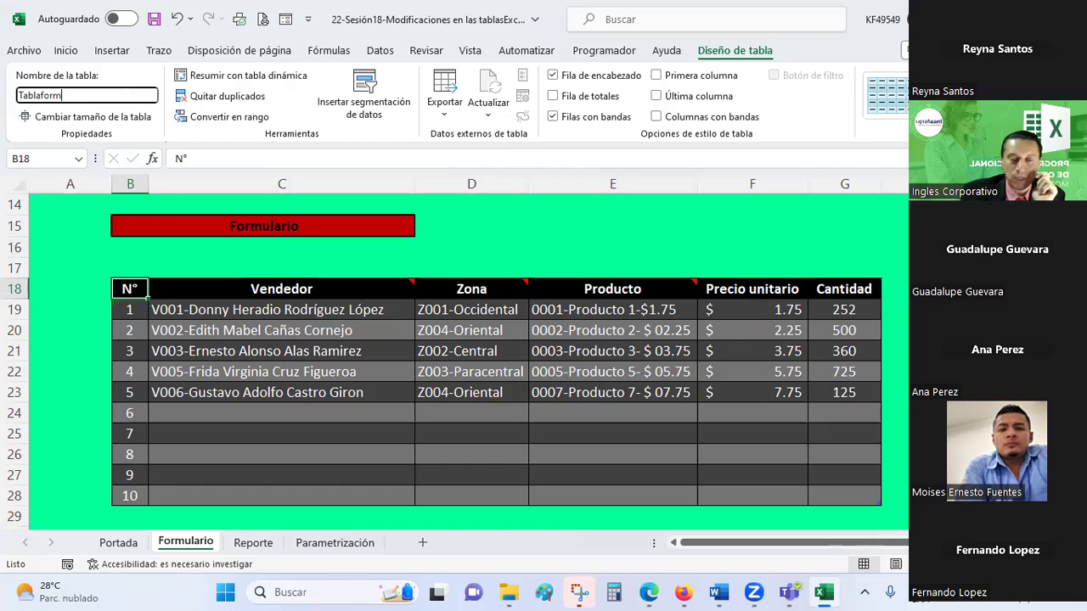
{"action": "left_click", "coordinate": [233, 266]}
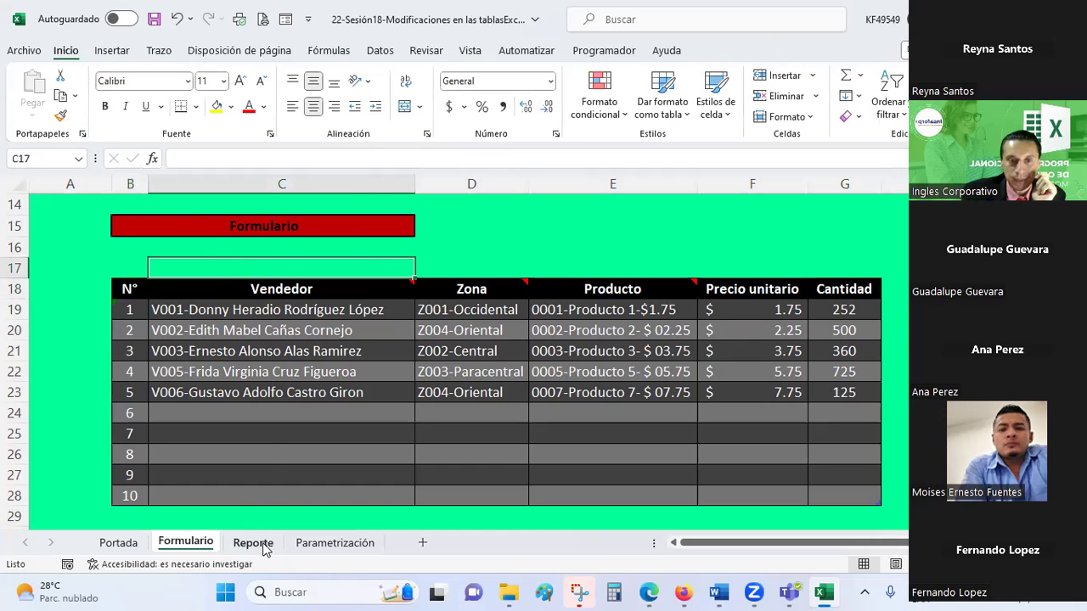
Convert Reporte range B17:I28 into a table with headers named Tablaventas.
{"action": "left_click", "coordinate": [254, 543]}
{"action": "left_click_drag", "start_coordinate": [109, 299], "coordinate": [652, 506]}
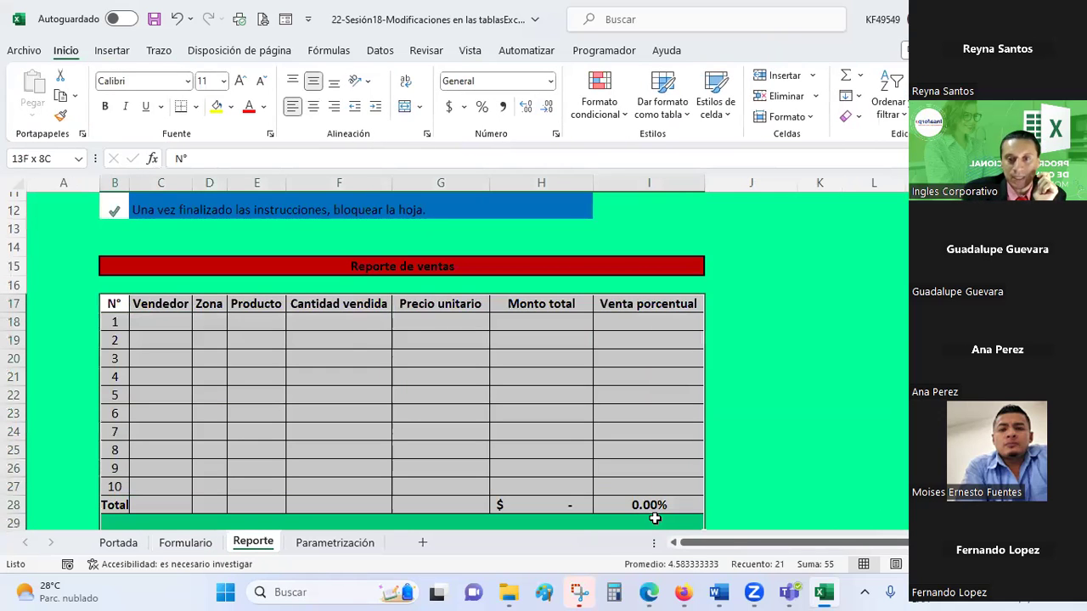
{"action": "left_click", "coordinate": [112, 51]}
{"action": "left_click", "coordinate": [162, 85]}
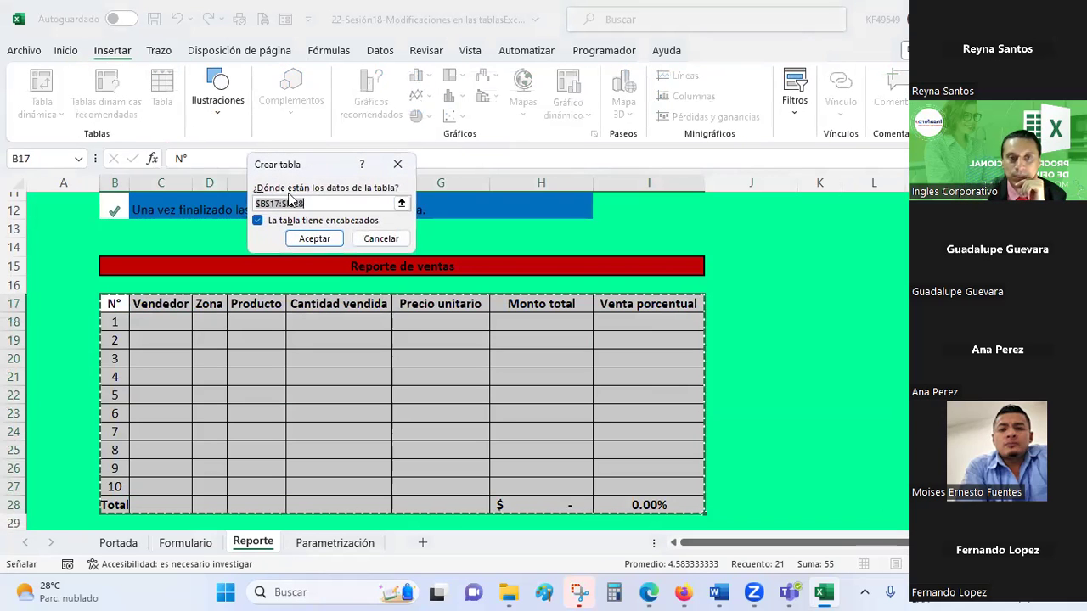
{"action": "left_click", "coordinate": [315, 239]}
{"action": "left_click", "coordinate": [42, 95]}
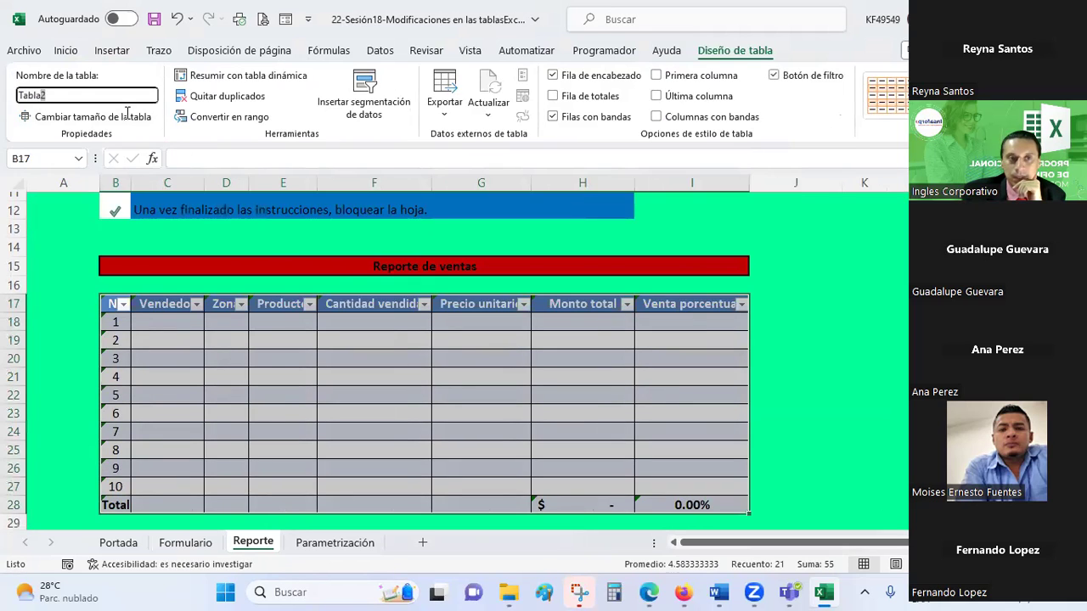
{"action": "key", "text": "BackSpace"}
{"action": "type", "text": "ventas"}
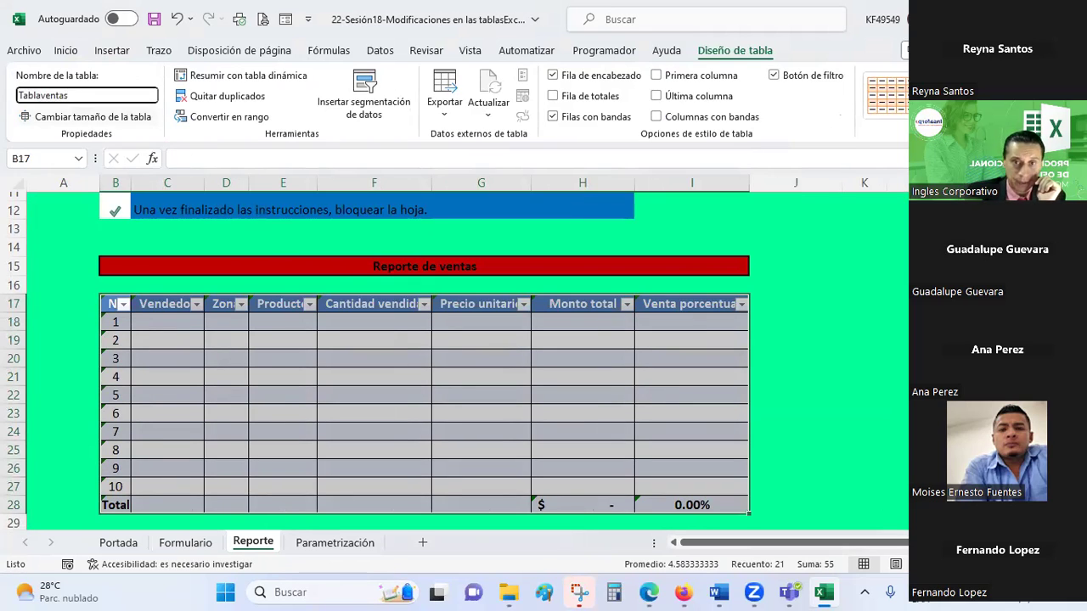
{"action": "key", "text": "Return"}
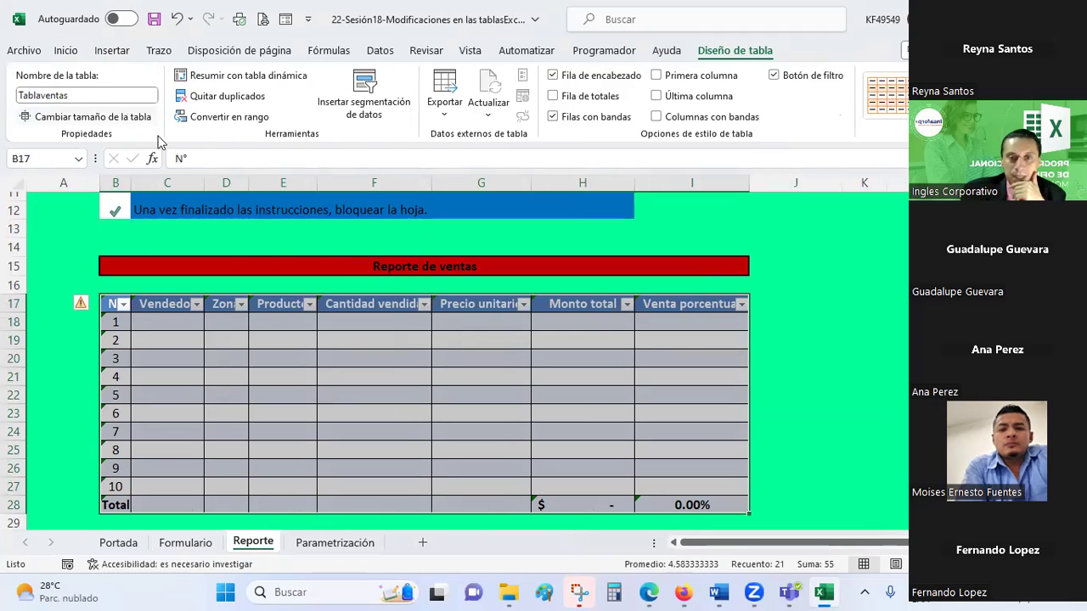
Apply the first dark table style and auto-fit the Vendedor column C.
{"action": "left_click", "coordinate": [883, 96]}
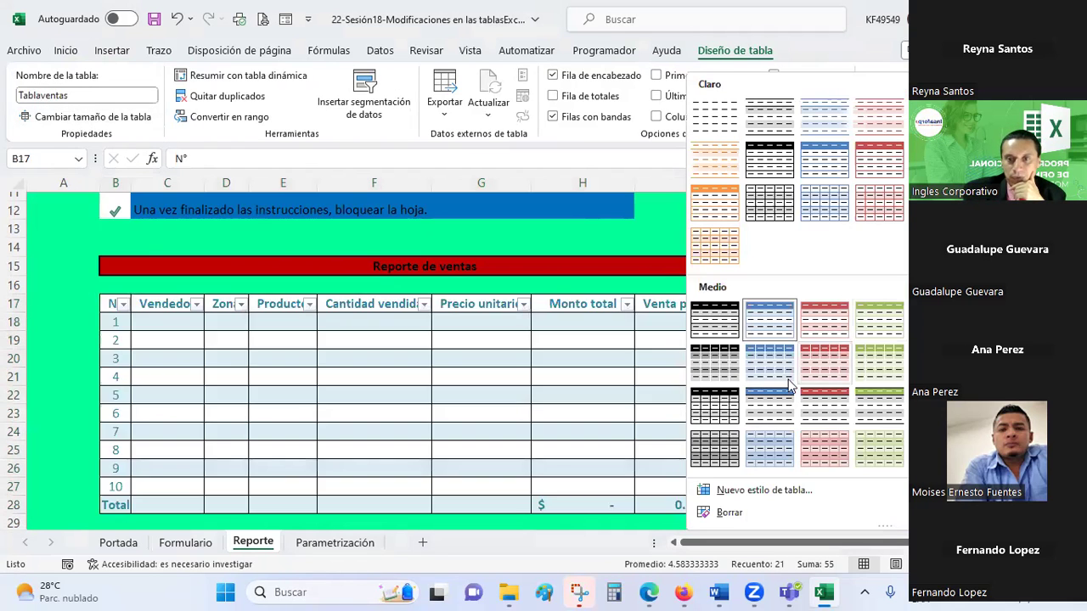
{"action": "scroll", "coordinate": [738, 356], "scroll_direction": "down", "scroll_amount": 2}
{"action": "left_click", "coordinate": [707, 403]}
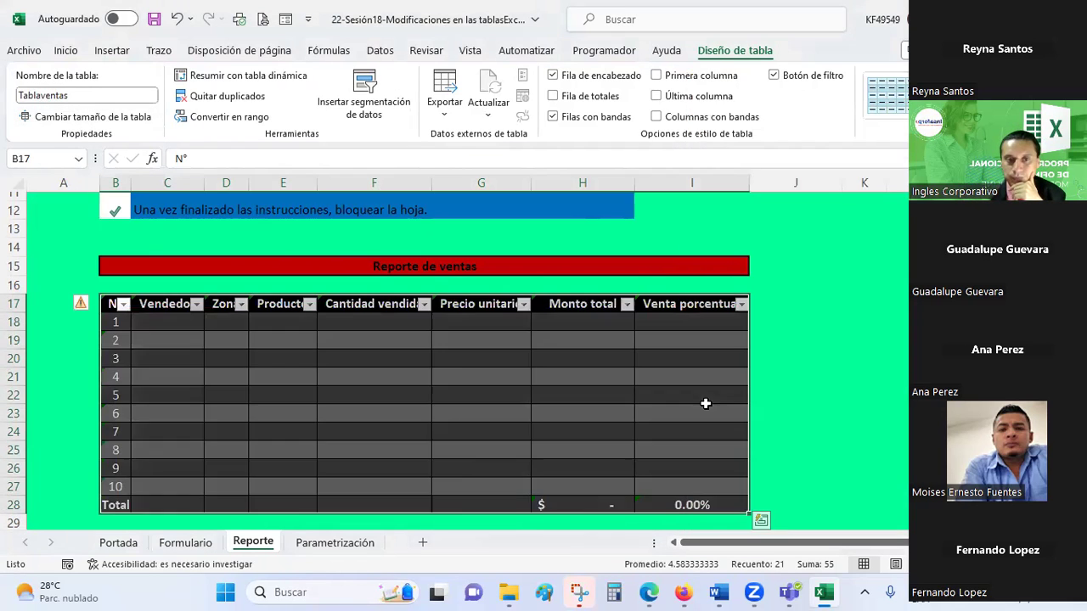
{"action": "left_click", "coordinate": [461, 371]}
{"action": "double_click", "coordinate": [204, 183]}
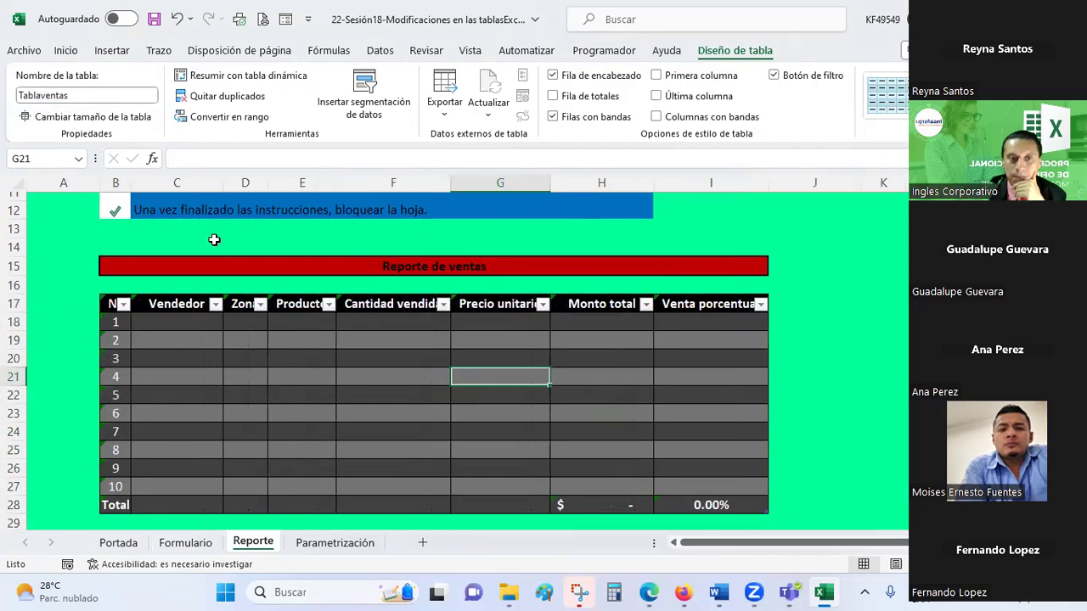
Turn off the table filter arrows; the C18 link to Formulario!C19 is rejected by validation.
{"action": "left_click", "coordinate": [379, 51]}
{"action": "left_click", "coordinate": [562, 91]}
{"action": "left_click", "coordinate": [329, 376]}
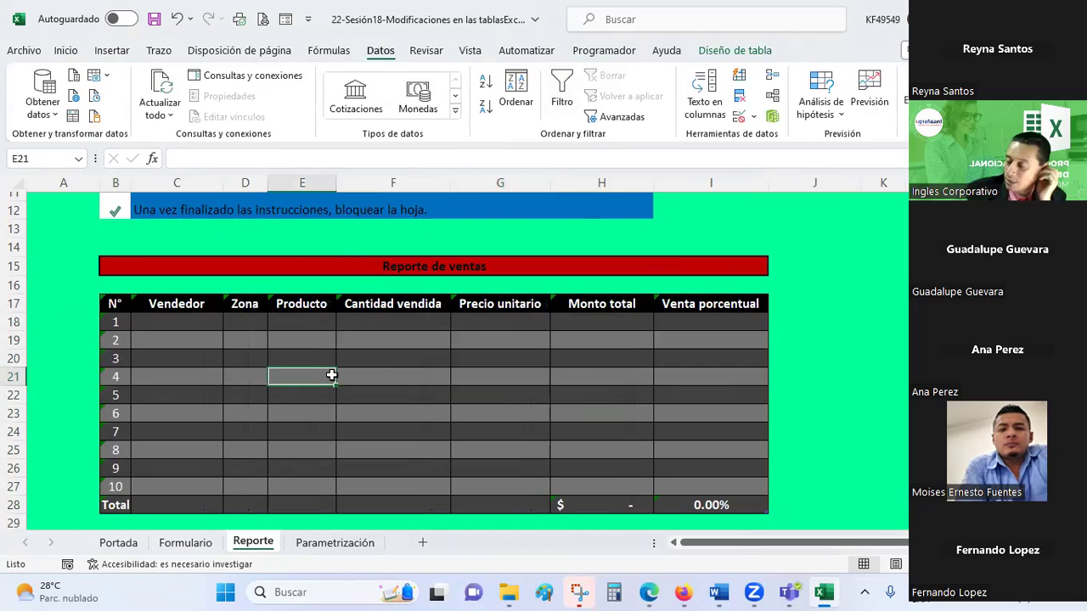
{"action": "left_click", "coordinate": [169, 321]}
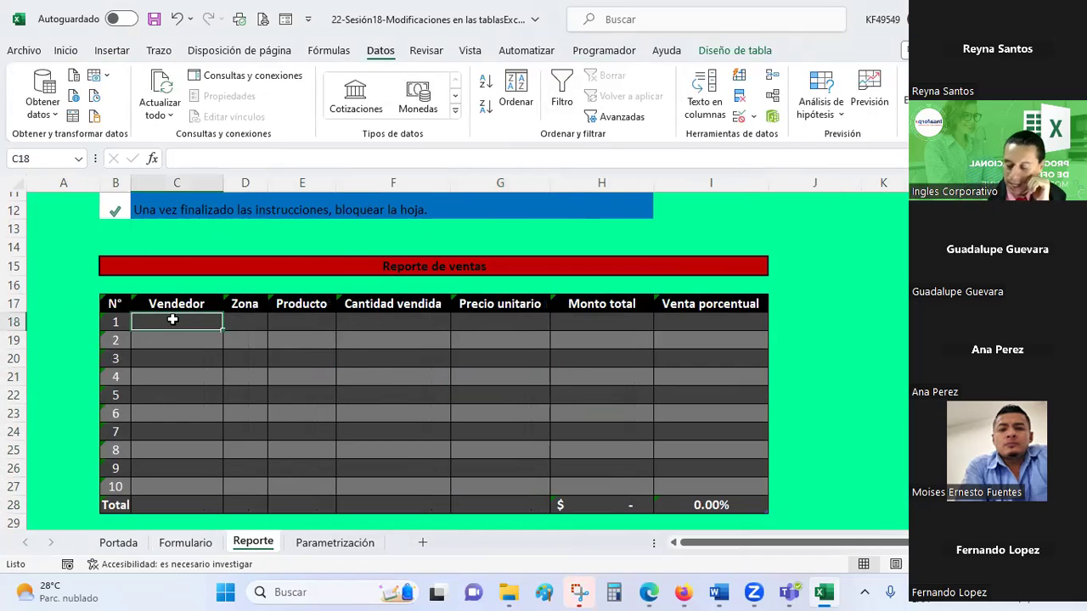
{"action": "type", "text": "="}
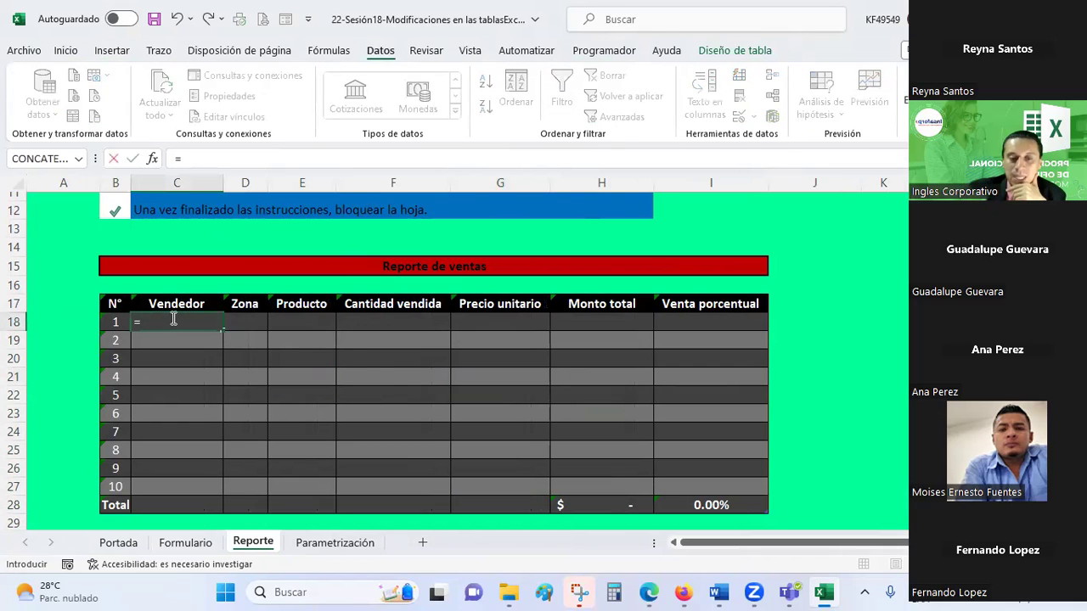
{"action": "left_click", "coordinate": [185, 543]}
{"action": "left_click", "coordinate": [227, 311]}
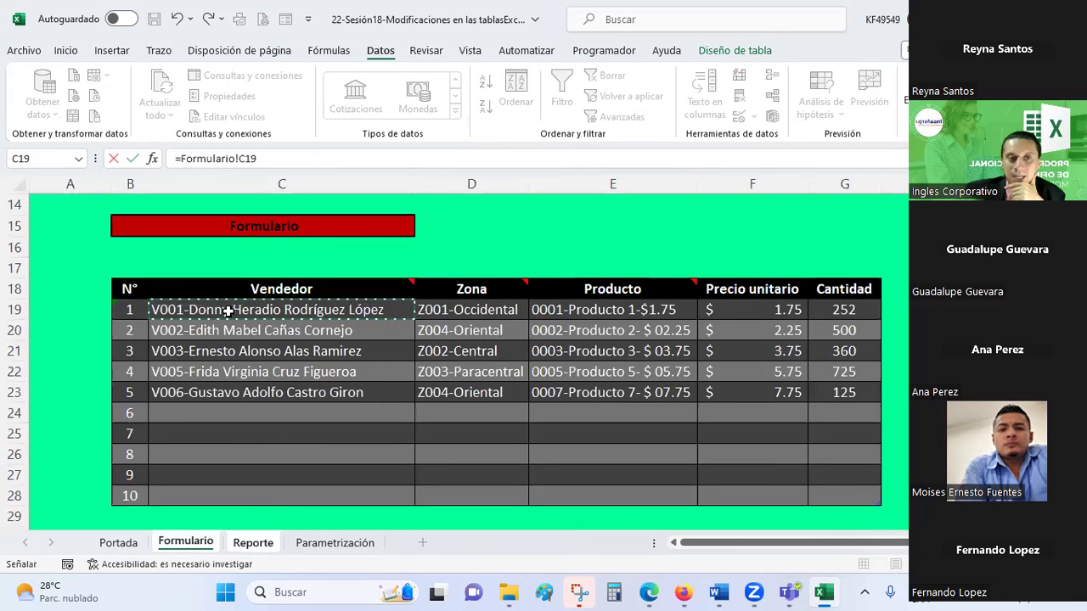
{"action": "key", "text": "Return"}
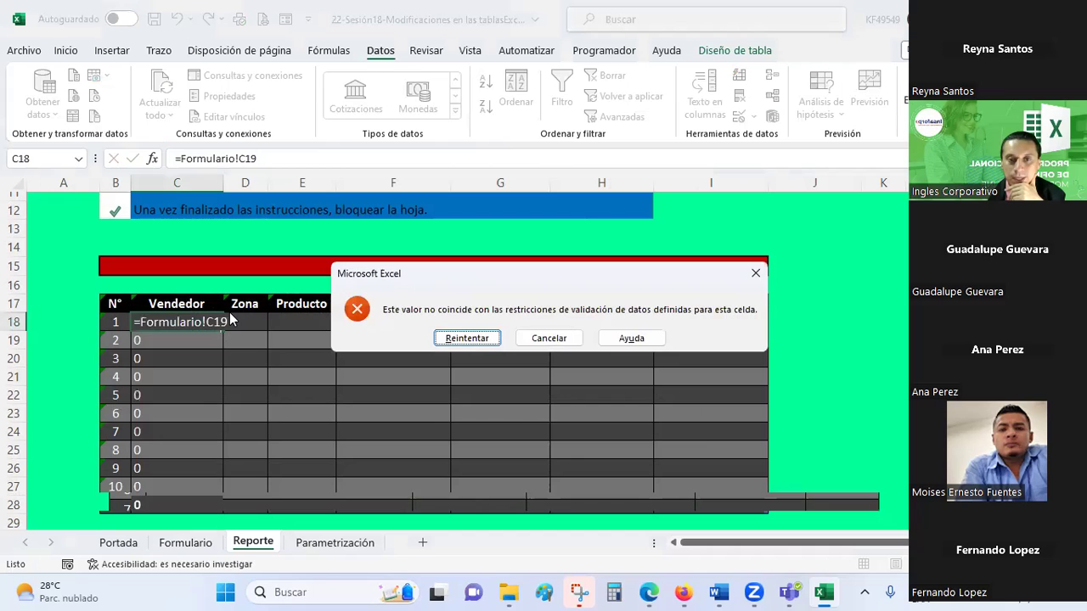
{"action": "key", "text": "Return"}
{"action": "key", "text": "Escape"}
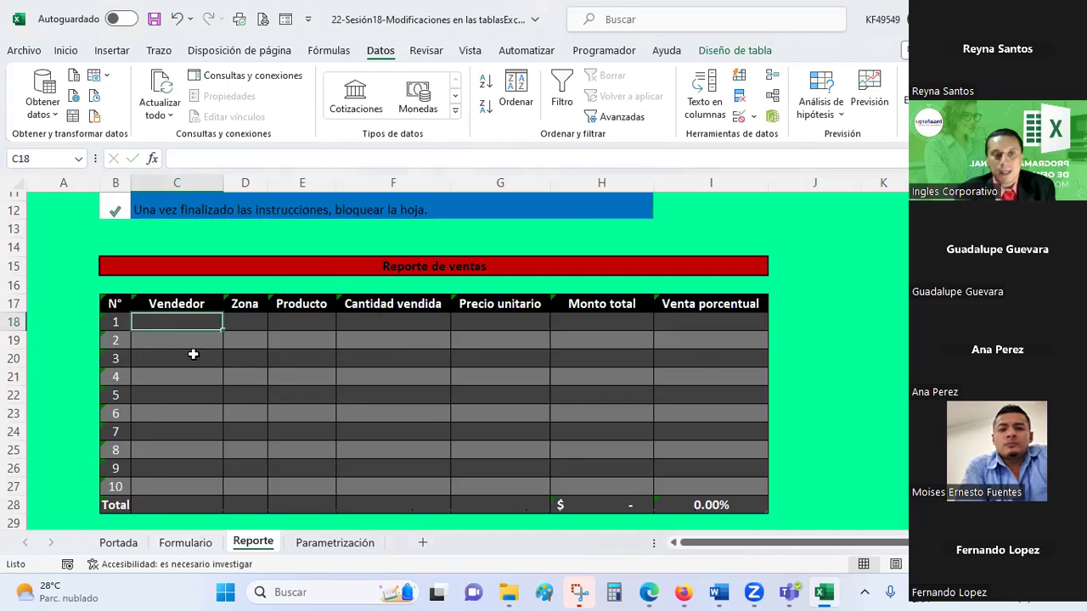
Clear all data validation from the Reporte de ventas table with Borrar todos.
{"action": "left_click_drag", "start_coordinate": [111, 303], "coordinate": [722, 484]}
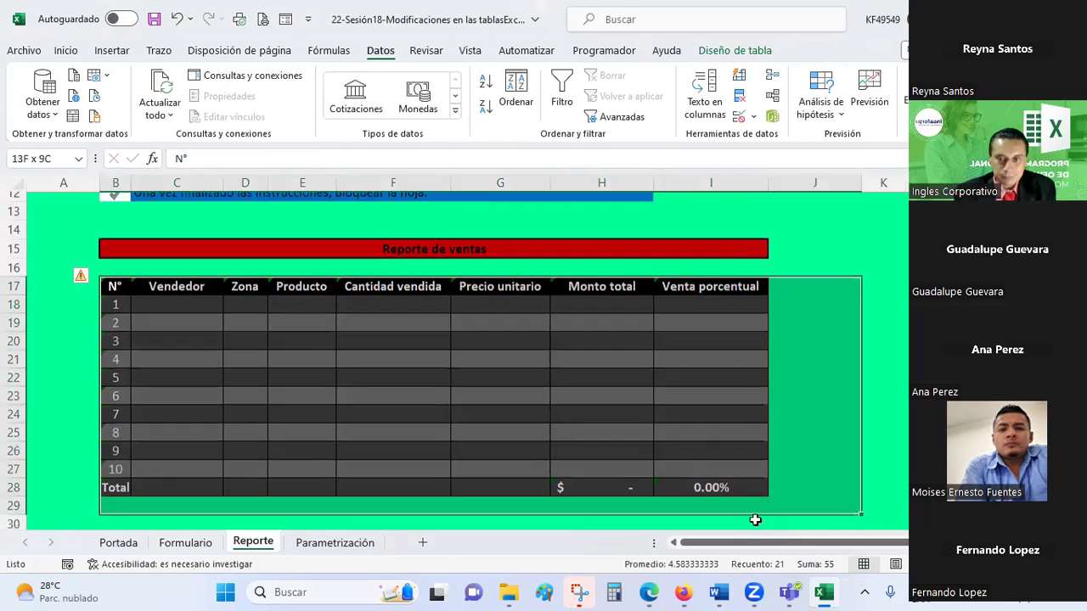
{"action": "left_click", "coordinate": [754, 117]}
{"action": "left_click", "coordinate": [794, 139]}
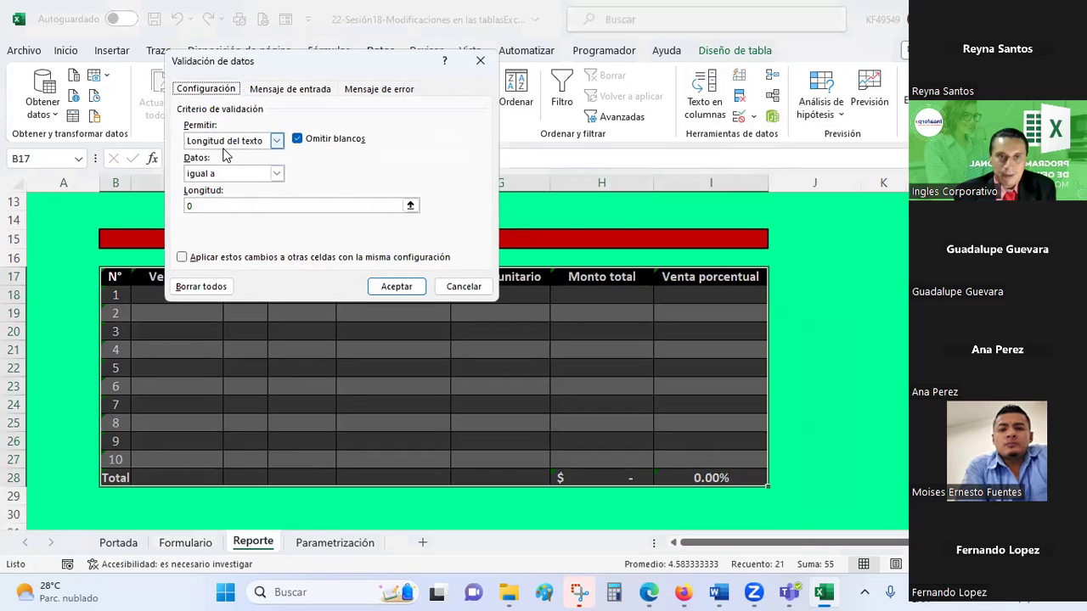
{"action": "left_click", "coordinate": [227, 286]}
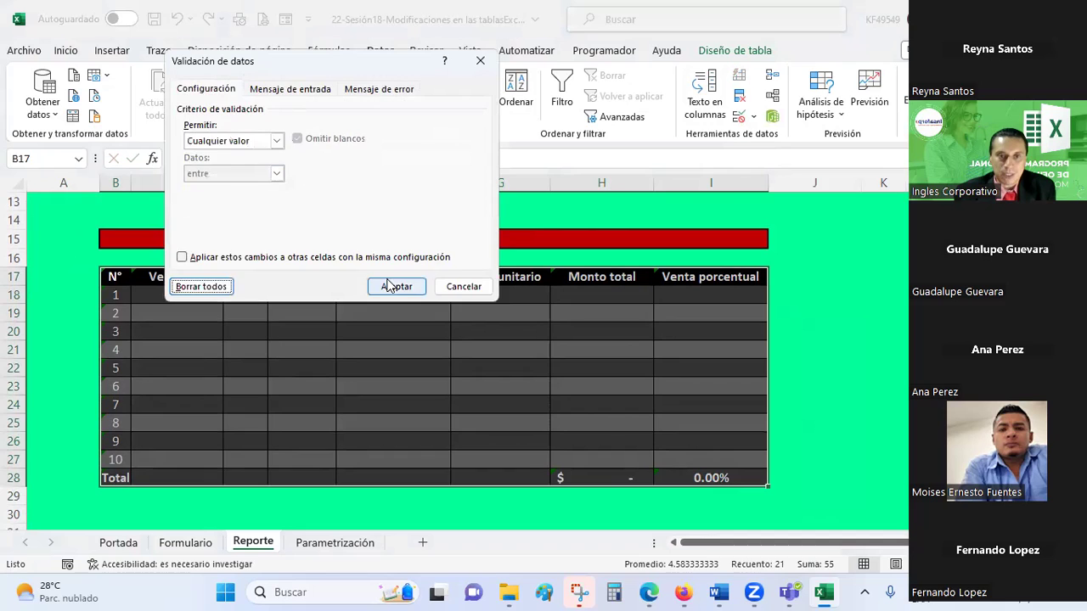
{"action": "left_click", "coordinate": [388, 286]}
{"action": "left_click", "coordinate": [198, 293]}
Link Vendedor C18 to Formulario!C19 and auto-fit column C.
{"action": "type", "text": "="}
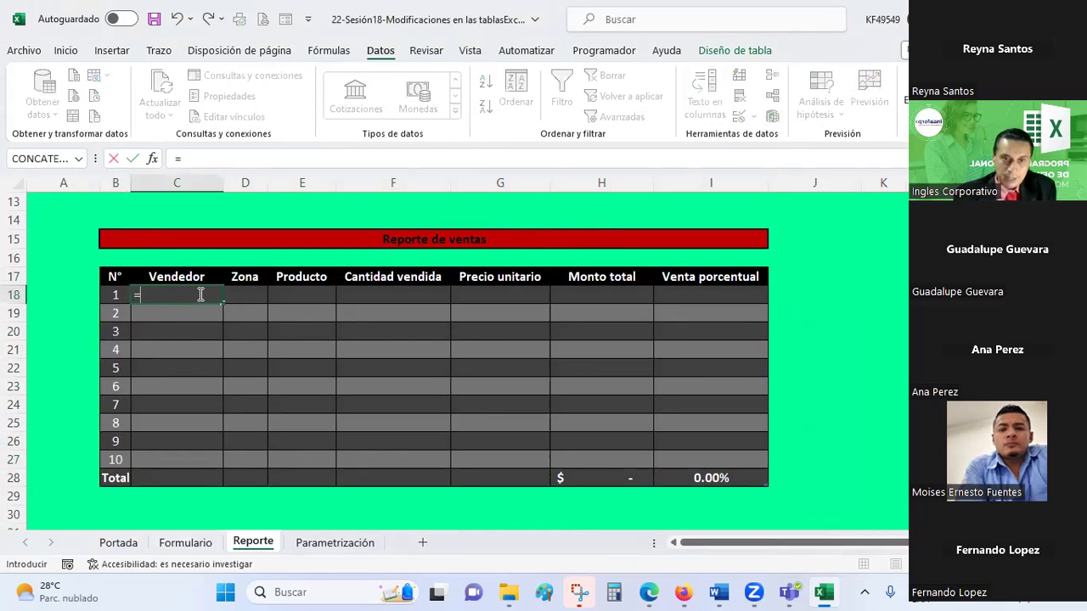
{"action": "left_click", "coordinate": [185, 542]}
{"action": "left_click", "coordinate": [195, 307]}
{"action": "key", "text": "Return"}
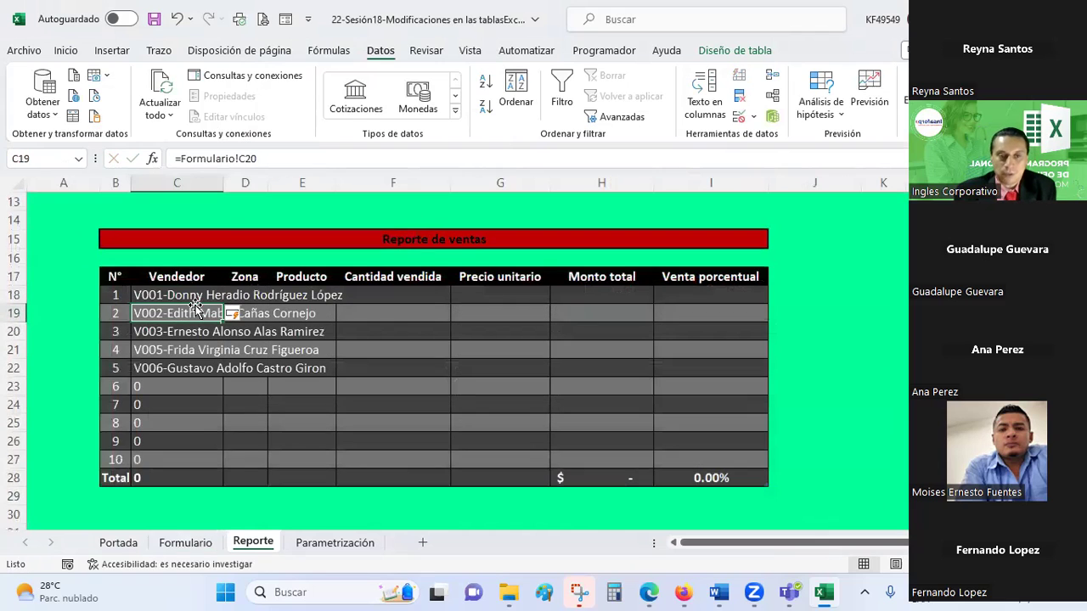
{"action": "double_click", "coordinate": [221, 182]}
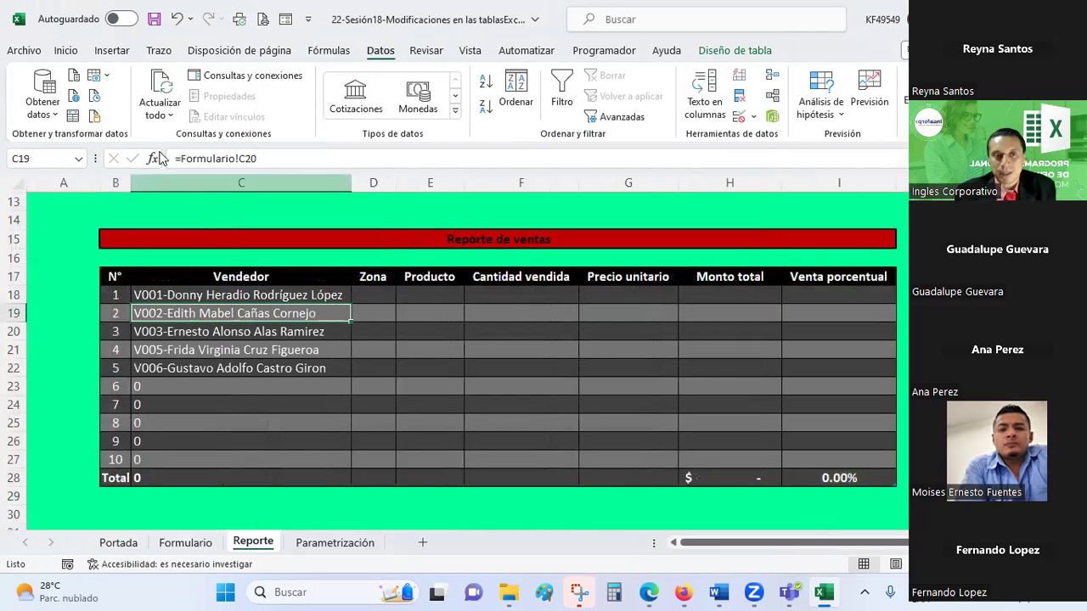
{"action": "left_click", "coordinate": [208, 293]}
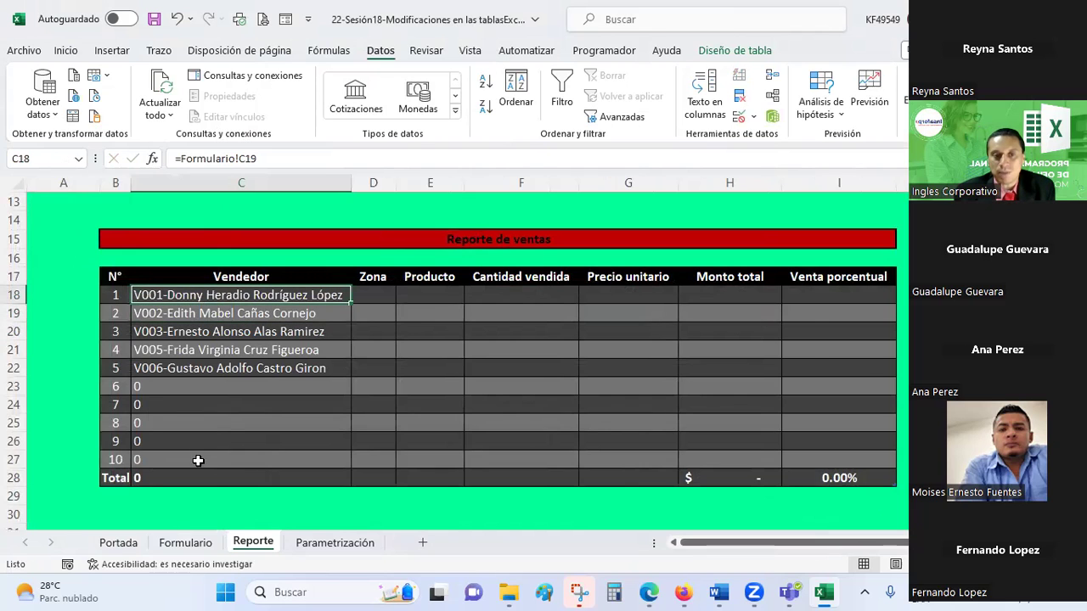
{"action": "left_click", "coordinate": [204, 543]}
{"action": "left_click", "coordinate": [265, 543]}
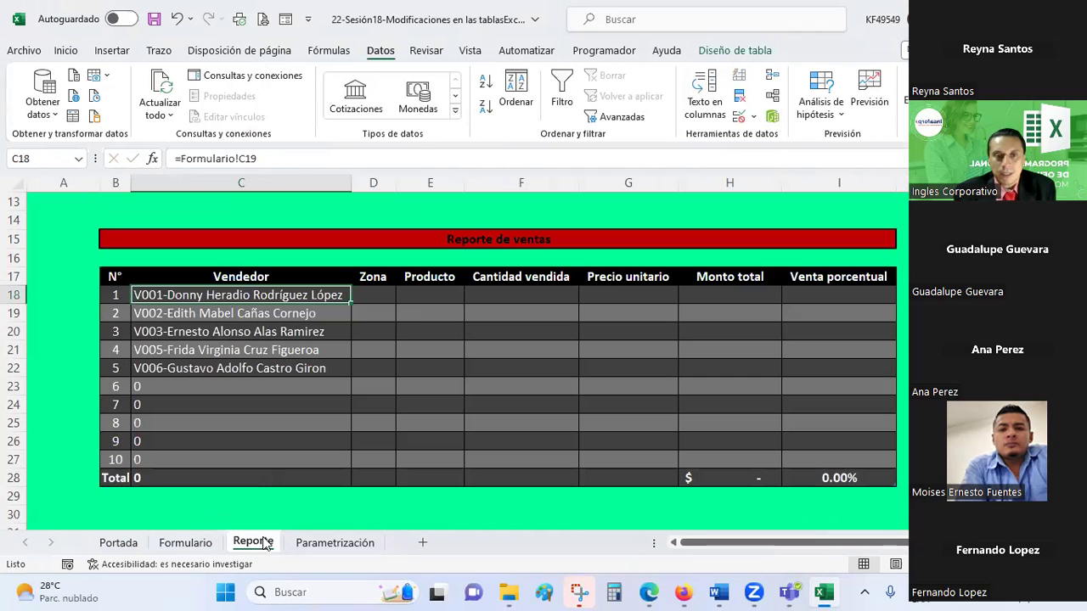
Link Zona D18 to Formulario!D19 and auto-fit column D.
{"action": "left_click", "coordinate": [385, 294]}
{"action": "type", "text": "="}
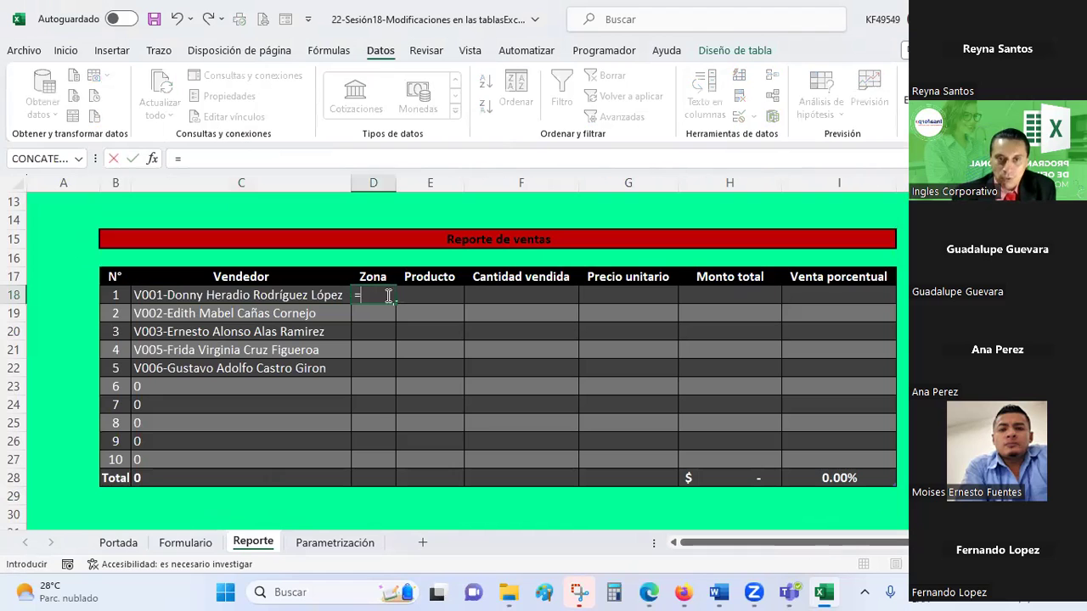
{"action": "left_click", "coordinate": [183, 543]}
{"action": "left_click", "coordinate": [505, 307]}
{"action": "key", "text": "Return"}
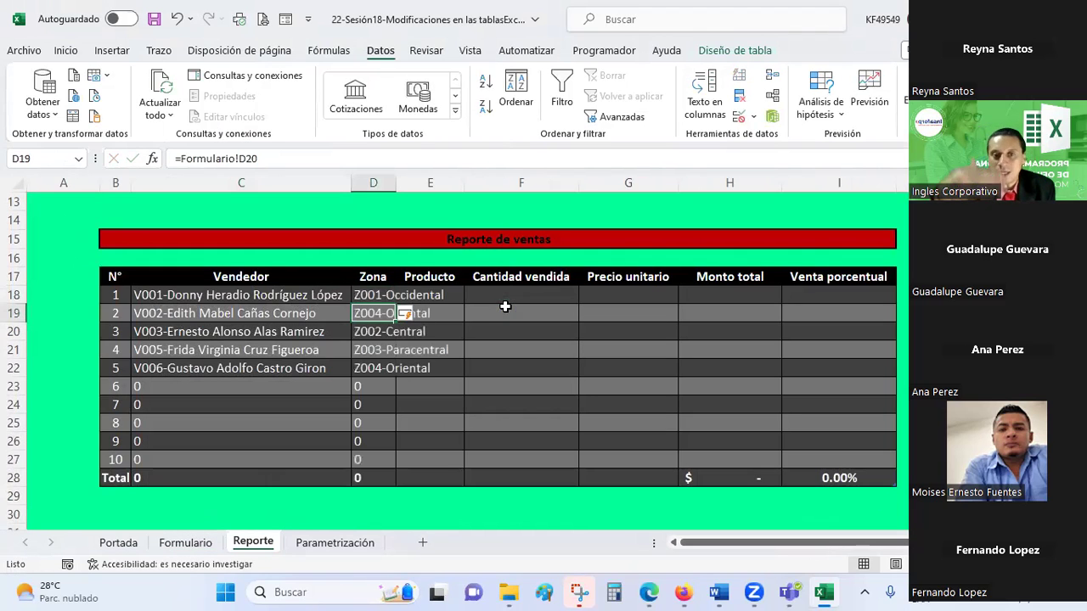
{"action": "double_click", "coordinate": [396, 183]}
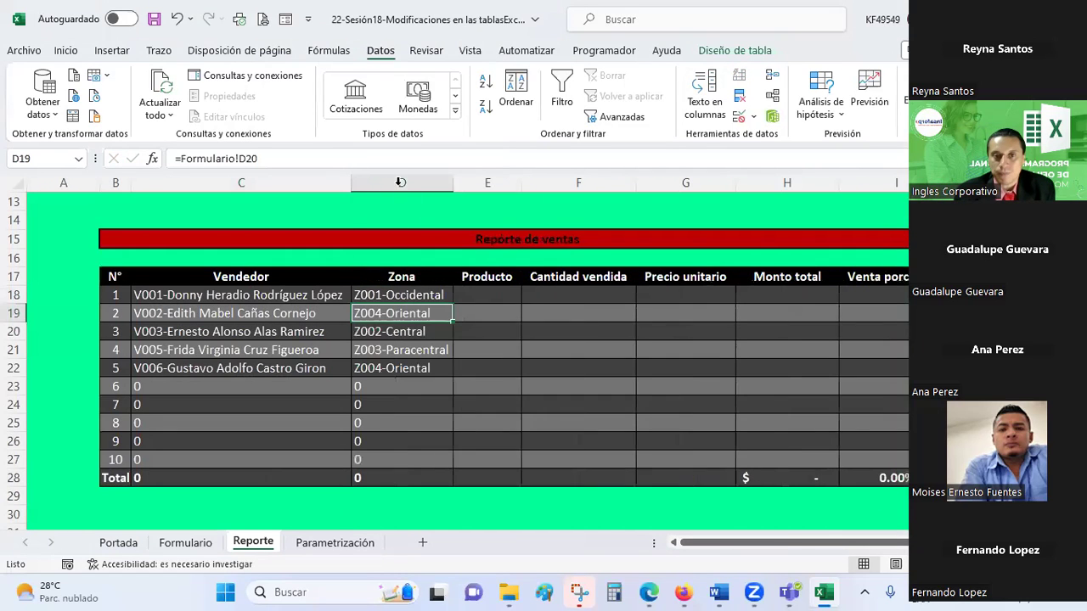
Link Producto E18 to Formulario!E19 and auto-fit column E.
{"action": "left_click", "coordinate": [506, 295]}
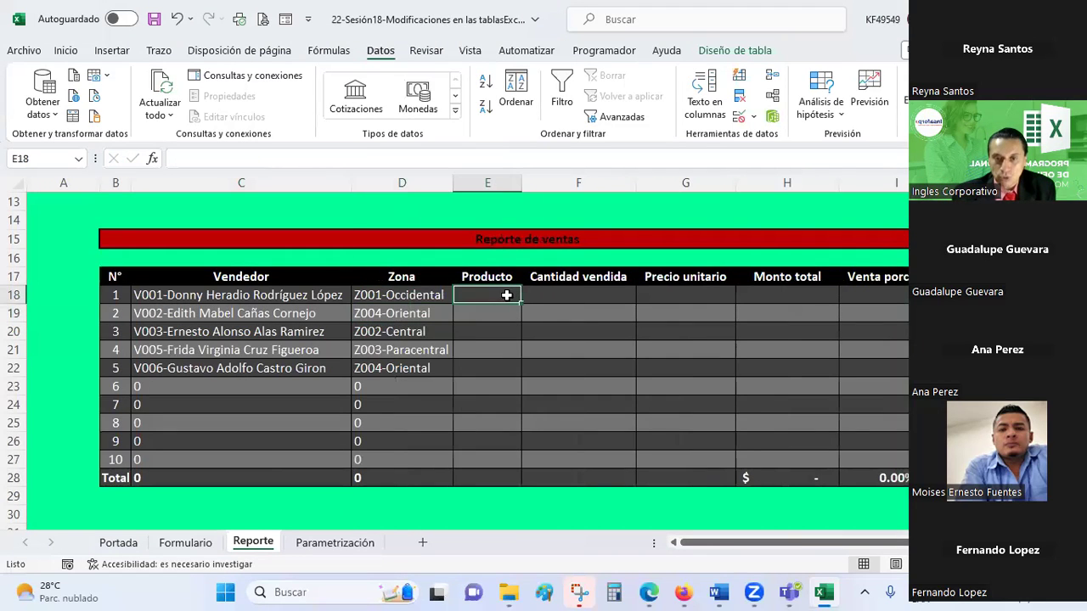
{"action": "type", "text": "="}
{"action": "left_click", "coordinate": [172, 543]}
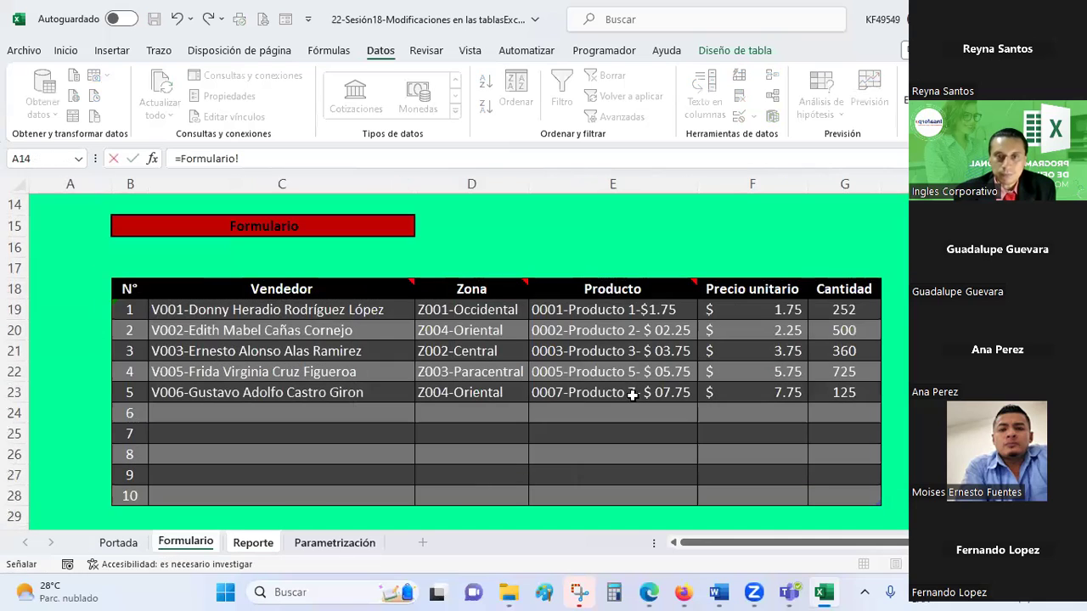
{"action": "left_click", "coordinate": [620, 308]}
{"action": "key", "text": "Return"}
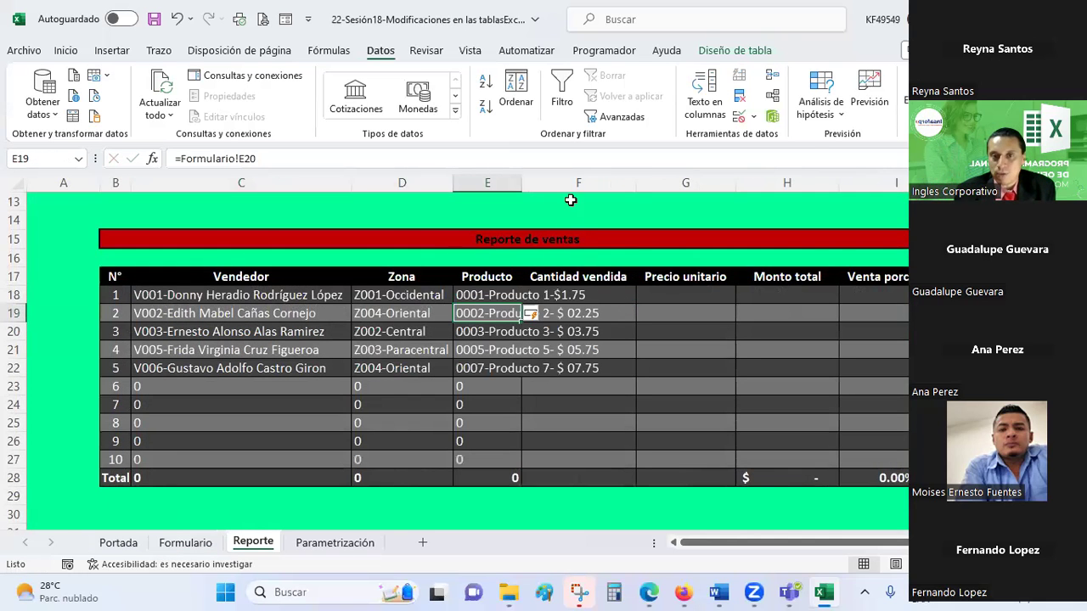
{"action": "double_click", "coordinate": [522, 183]}
Link Cantidad vendida to Formulario!G19 and Precio unitario to Formulario!F19.
{"action": "left_click", "coordinate": [678, 295]}
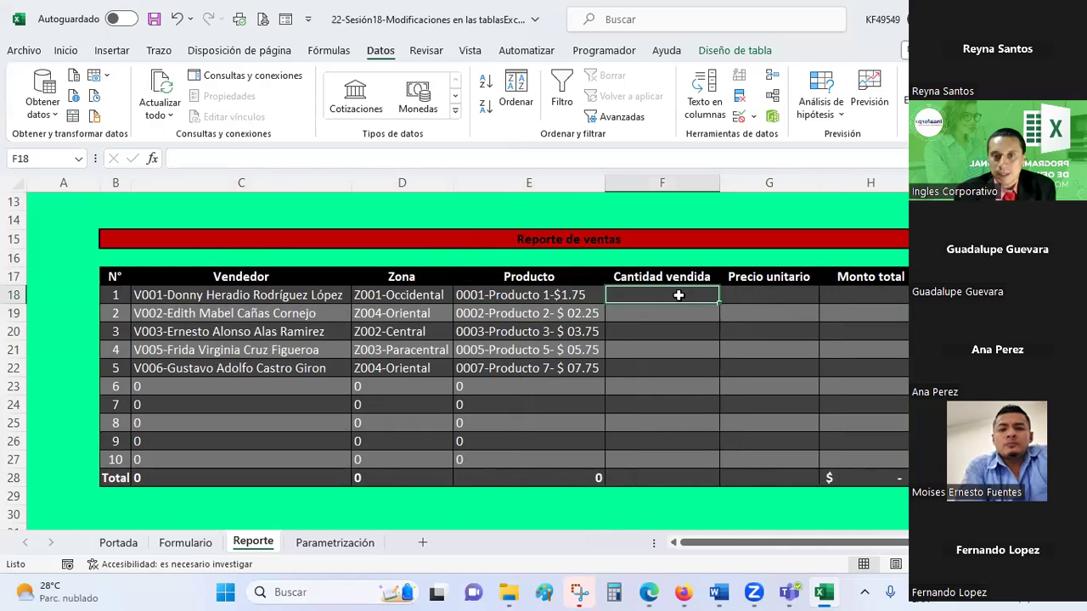
{"action": "type", "text": "="}
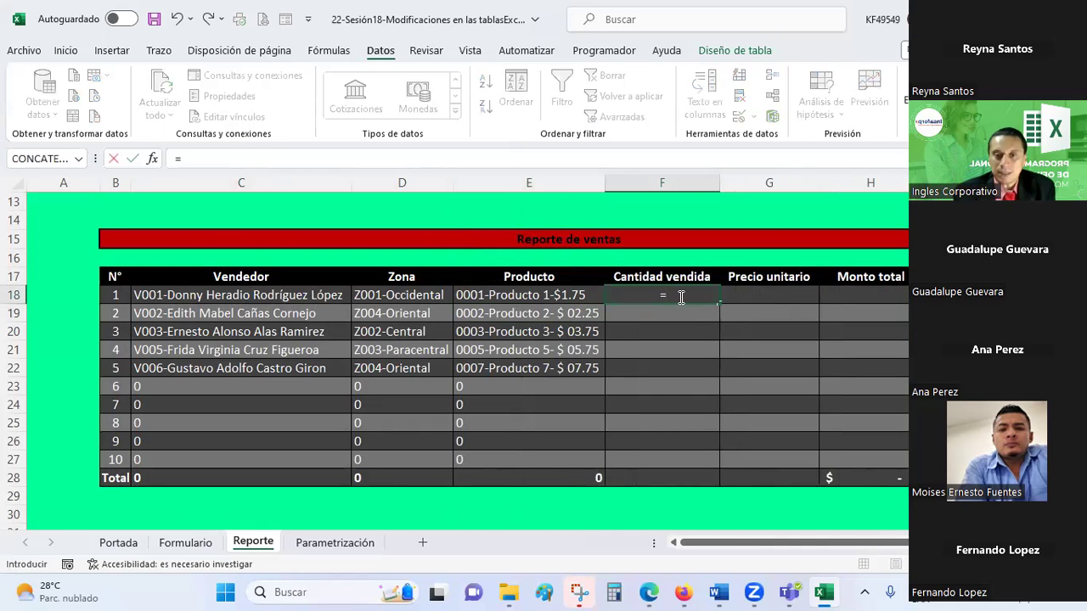
{"action": "left_click", "coordinate": [180, 542]}
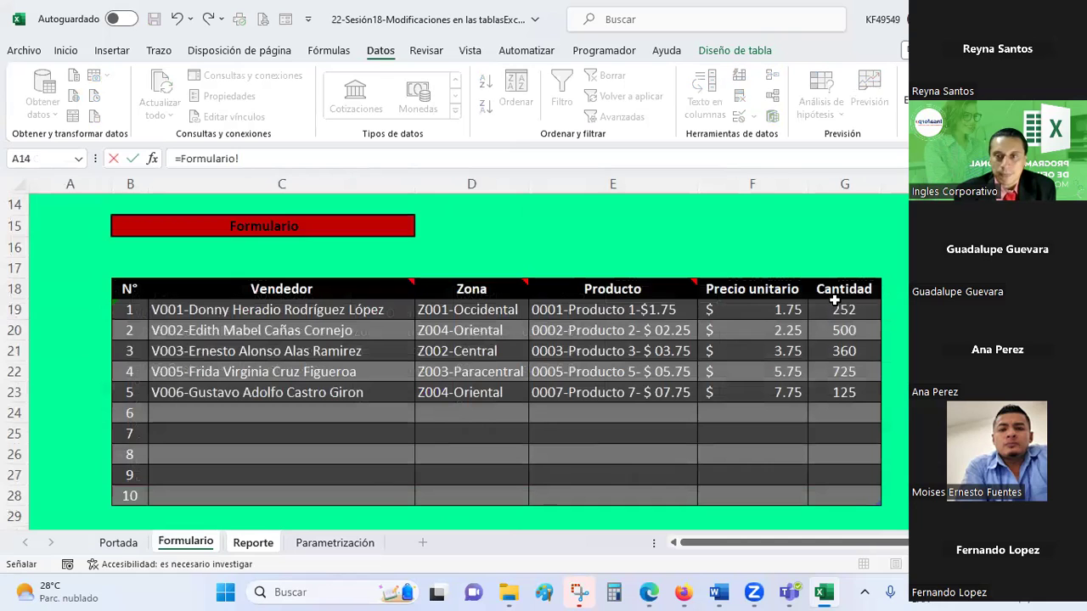
{"action": "left_click", "coordinate": [849, 310]}
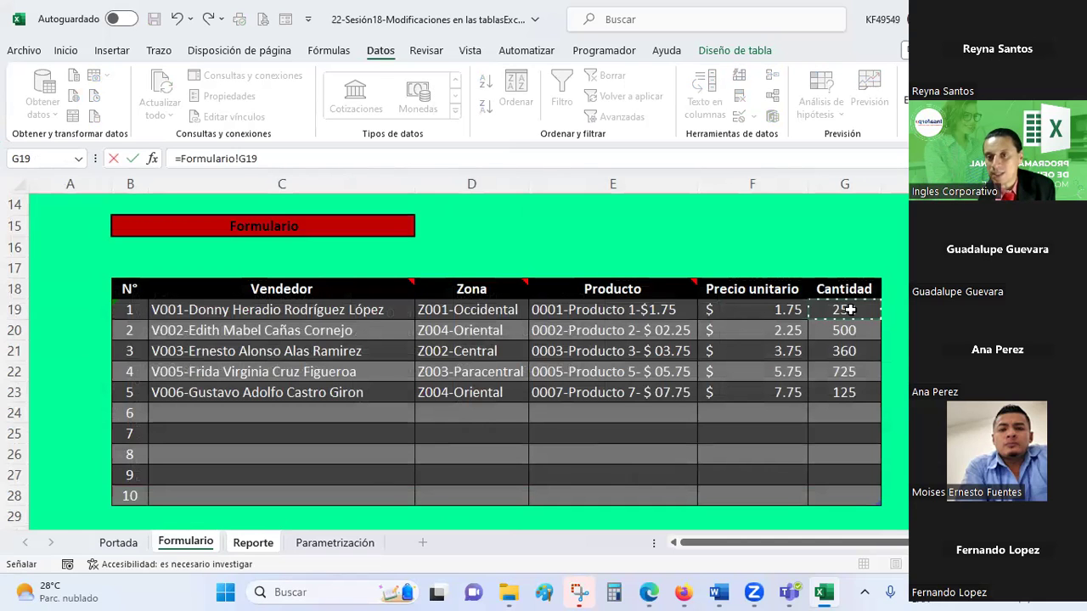
{"action": "key", "text": "Return"}
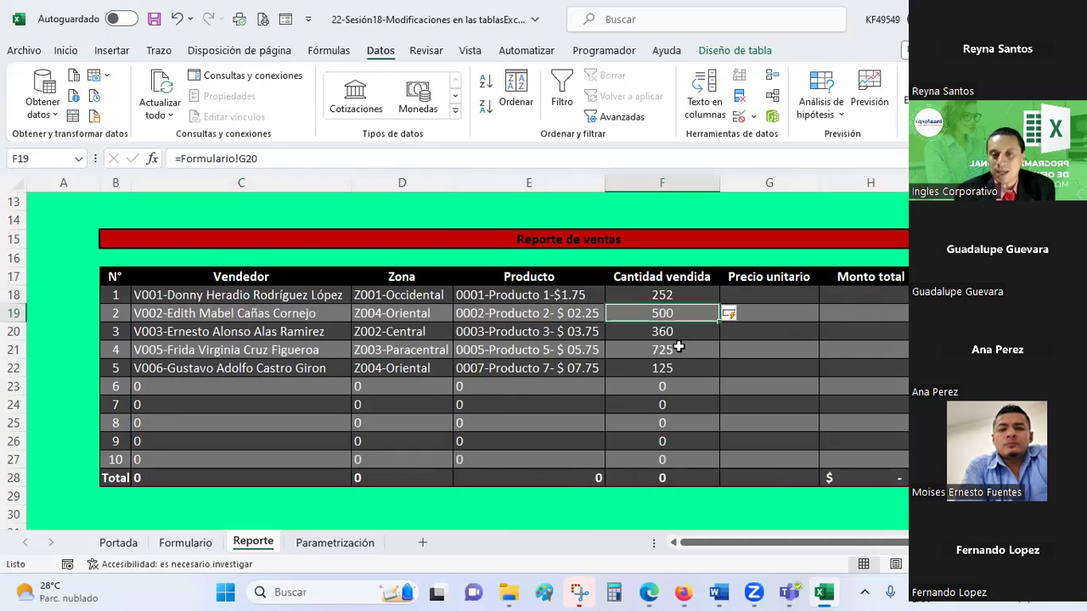
{"action": "left_click", "coordinate": [775, 292]}
{"action": "type", "text": "="}
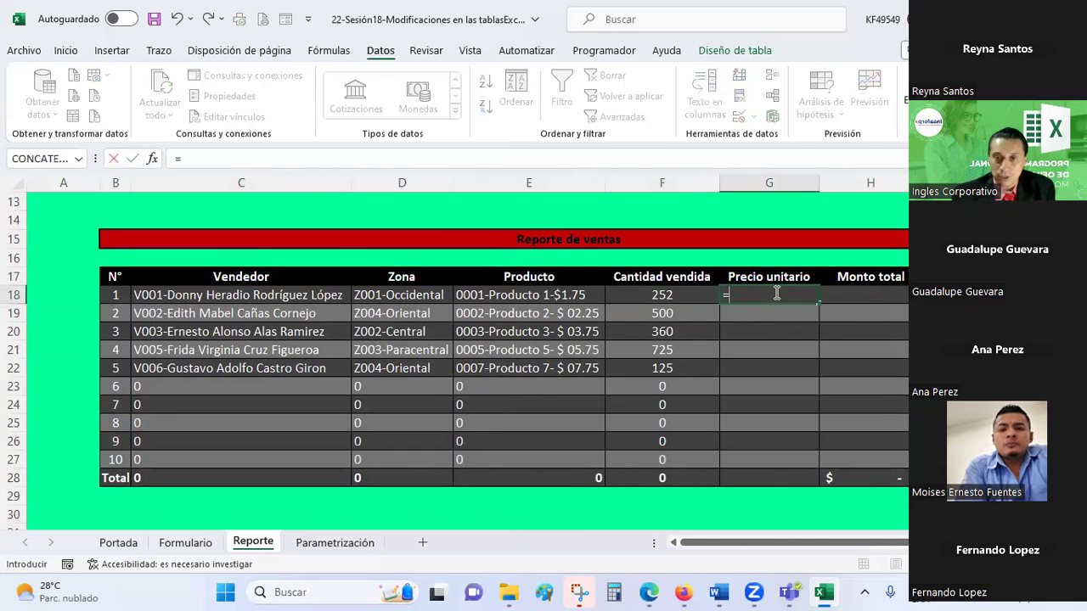
{"action": "left_click", "coordinate": [185, 543]}
{"action": "left_click", "coordinate": [790, 310]}
{"action": "key", "text": "Return"}
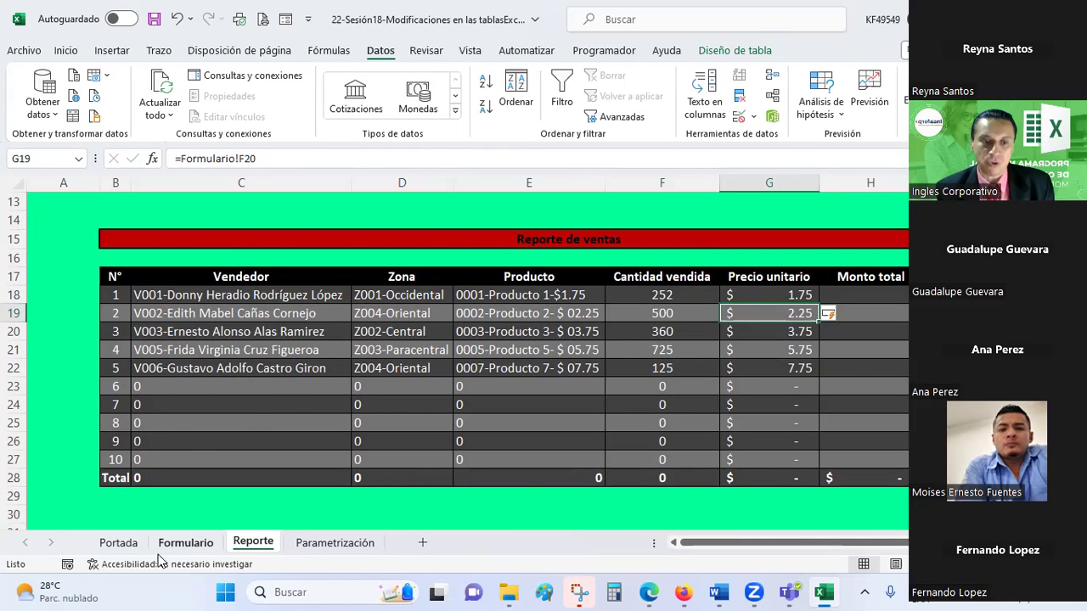
Enter =[@[Cantidad vendida]]*[@[Precio unitario]] in the first Monto total cell H18.
{"action": "left_click", "coordinate": [180, 543]}
{"action": "left_click", "coordinate": [253, 542]}
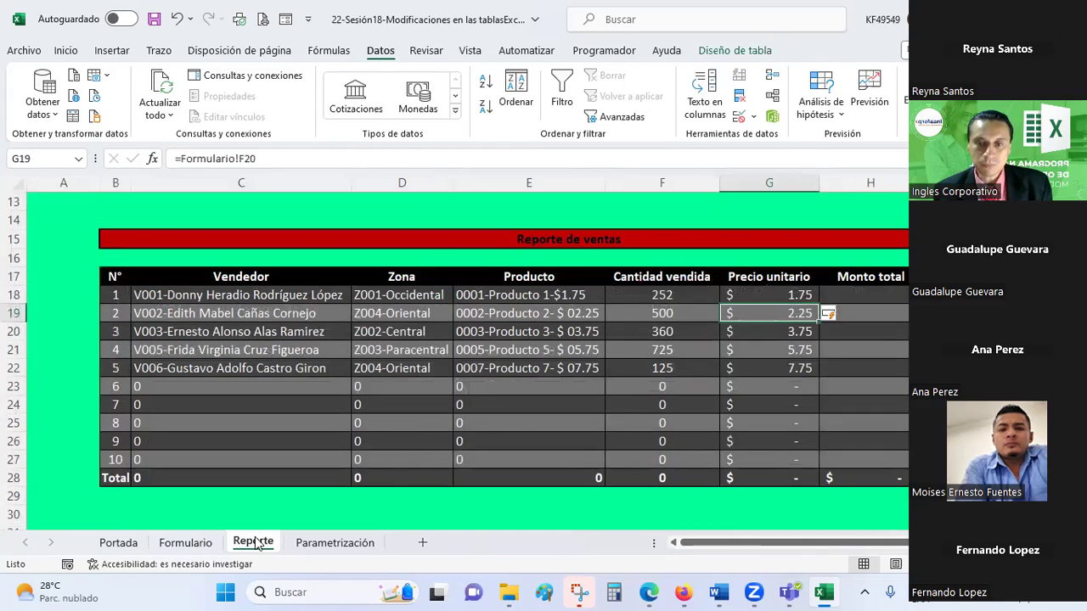
{"action": "left_click", "coordinate": [858, 296]}
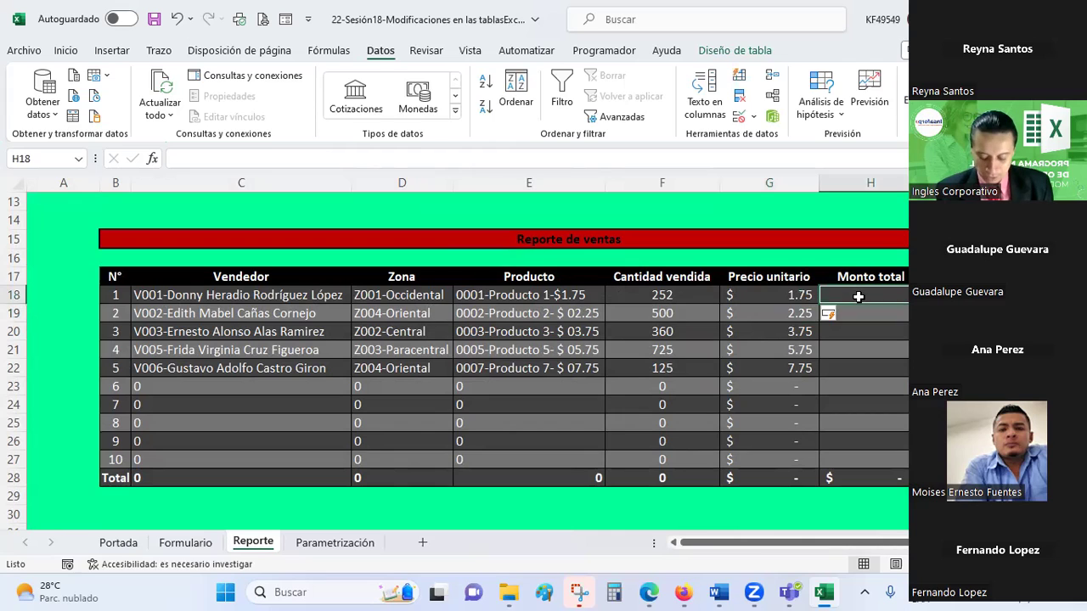
{"action": "type", "text": "="}
{"action": "key", "text": "Left"}
{"action": "key", "text": "Left"}
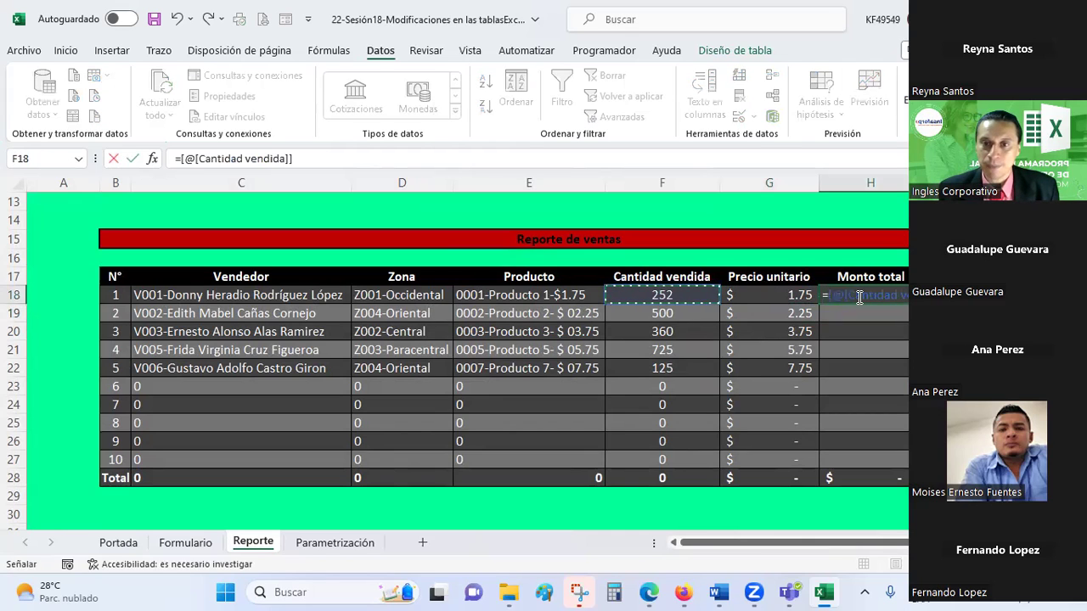
{"action": "type", "text": "*"}
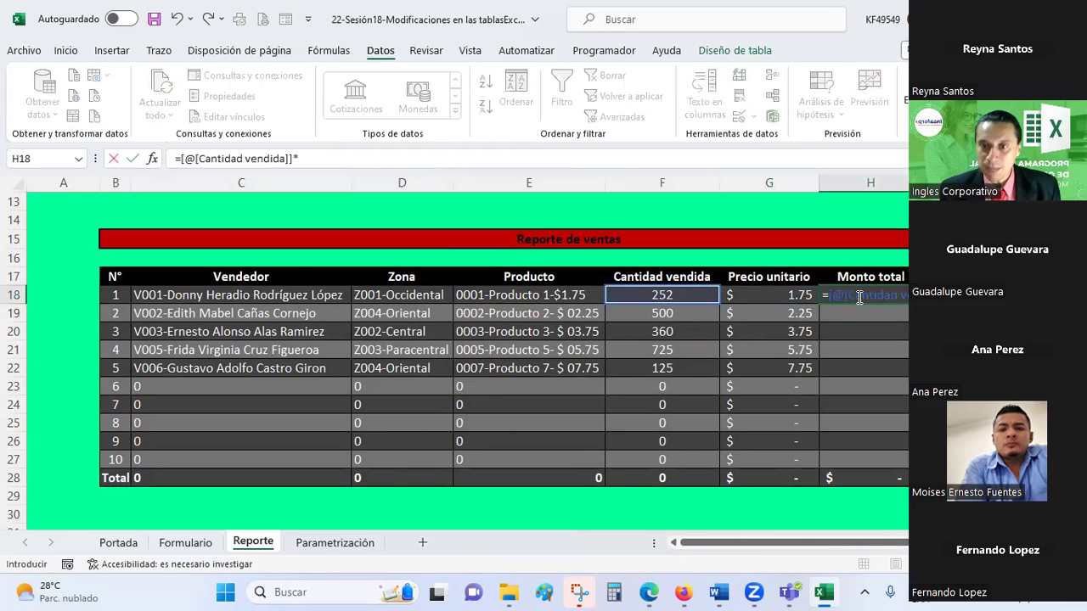
{"action": "key", "text": "Left"}
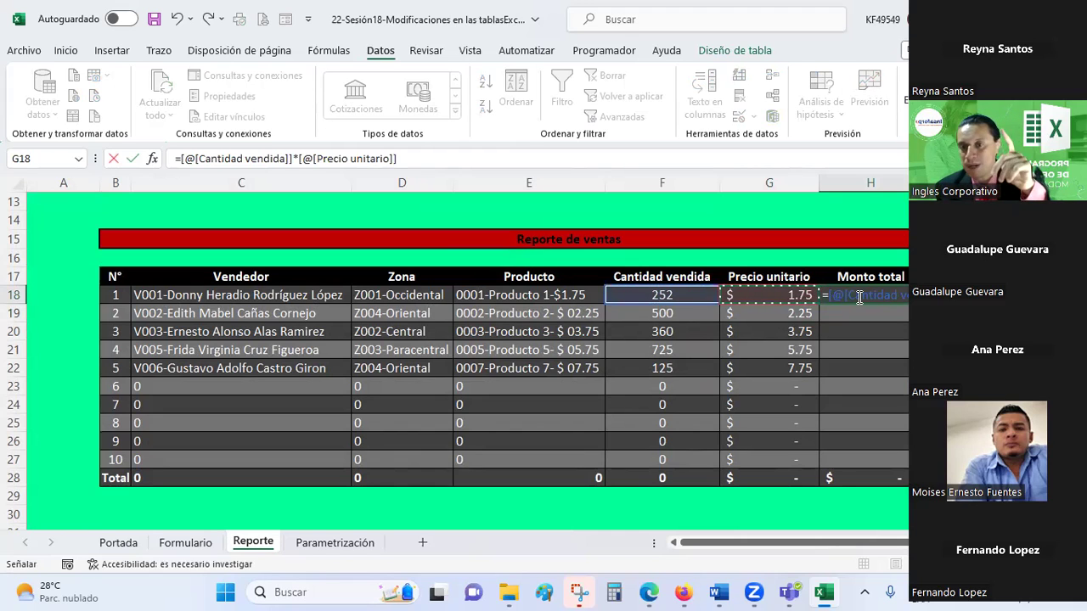
{"action": "key", "text": "Return"}
Fill the Monto total formula down to H27, check each amount, and select H18:H27.
{"action": "left_click", "coordinate": [858, 295]}
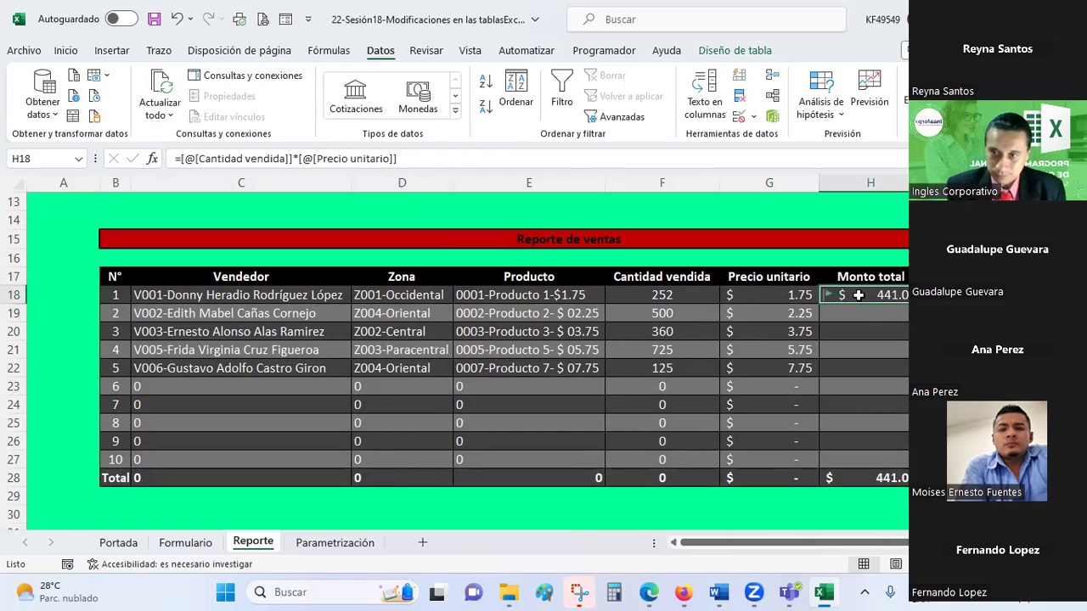
{"action": "key", "text": "ctrl+shift+Down"}
{"action": "key", "text": "ctrl+d"}
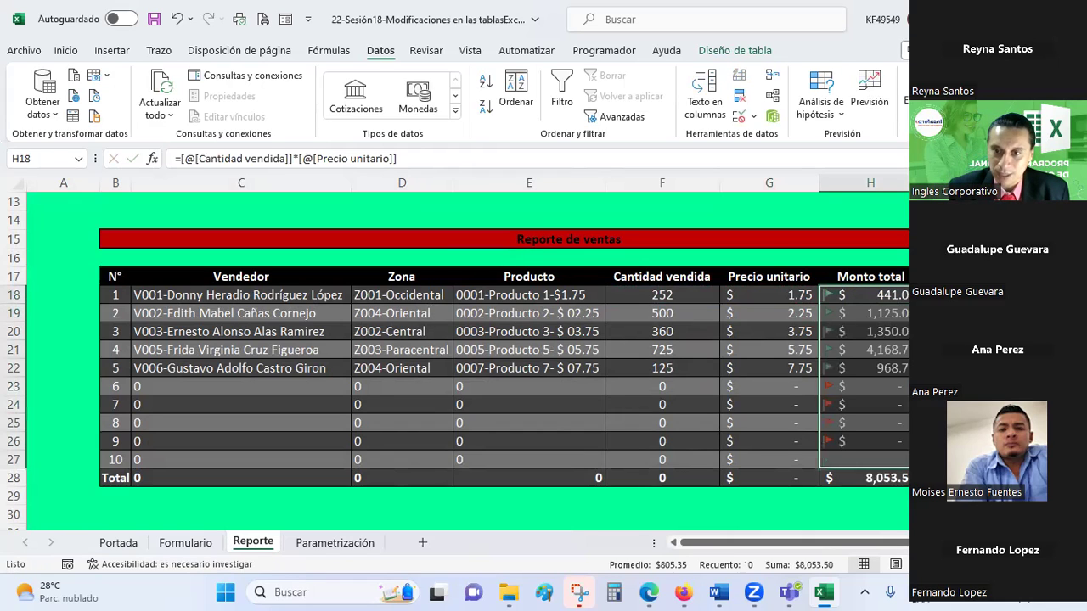
{"action": "left_click", "coordinate": [871, 404]}
{"action": "left_click", "coordinate": [857, 349]}
{"action": "left_click", "coordinate": [858, 386]}
{"action": "left_click", "coordinate": [858, 423]}
{"action": "left_click", "coordinate": [858, 459]}
{"action": "left_click", "coordinate": [858, 423]}
{"action": "left_click", "coordinate": [857, 368]}
{"action": "left_click", "coordinate": [859, 332]}
{"action": "left_click", "coordinate": [862, 298]}
{"action": "left_click", "coordinate": [859, 314]}
{"action": "left_click", "coordinate": [866, 331]}
{"action": "left_click", "coordinate": [869, 350]}
{"action": "left_click_drag", "start_coordinate": [841, 299], "coordinate": [843, 456]}
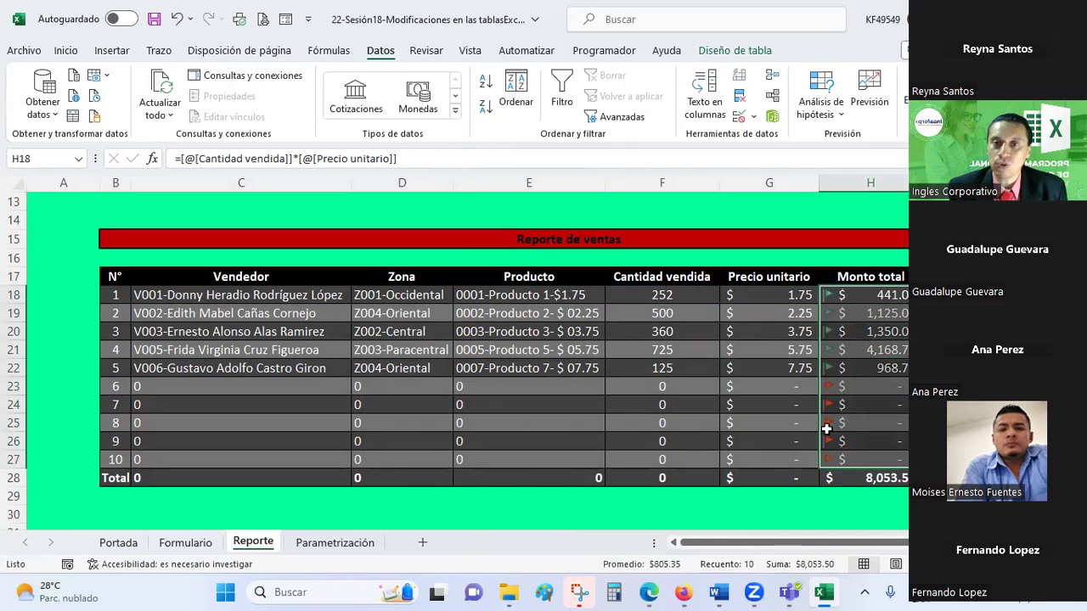
{"action": "left_click", "coordinate": [66, 51]}
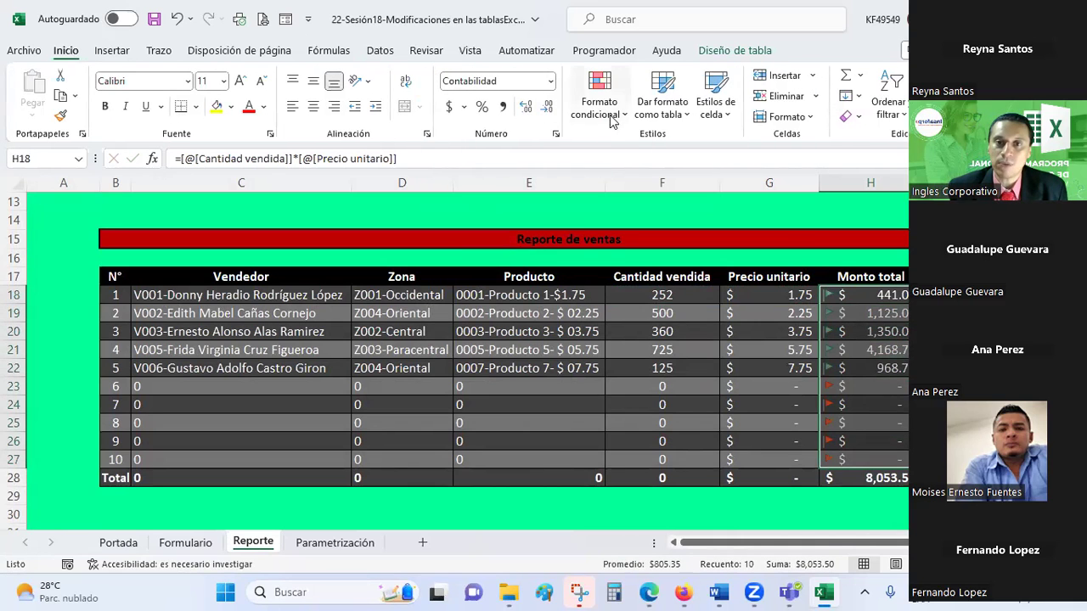
Edit the Monto total flag icon rule: green at >=250, yellow at >=100, red below 100.
{"action": "left_click", "coordinate": [600, 94]}
{"action": "left_click", "coordinate": [632, 379]}
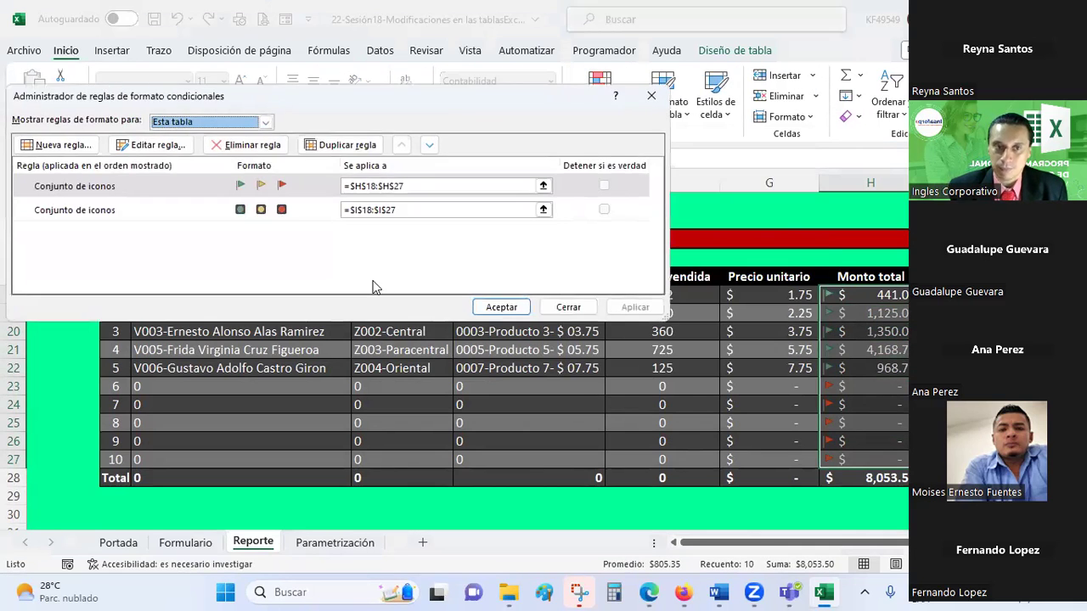
{"action": "double_click", "coordinate": [109, 189]}
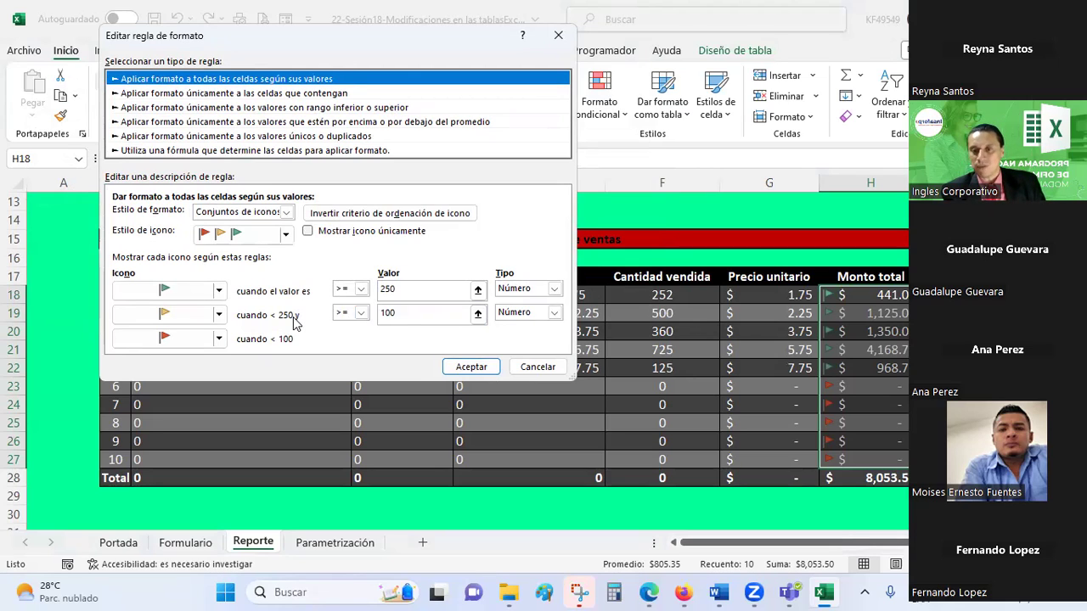
{"action": "left_click", "coordinate": [466, 368]}
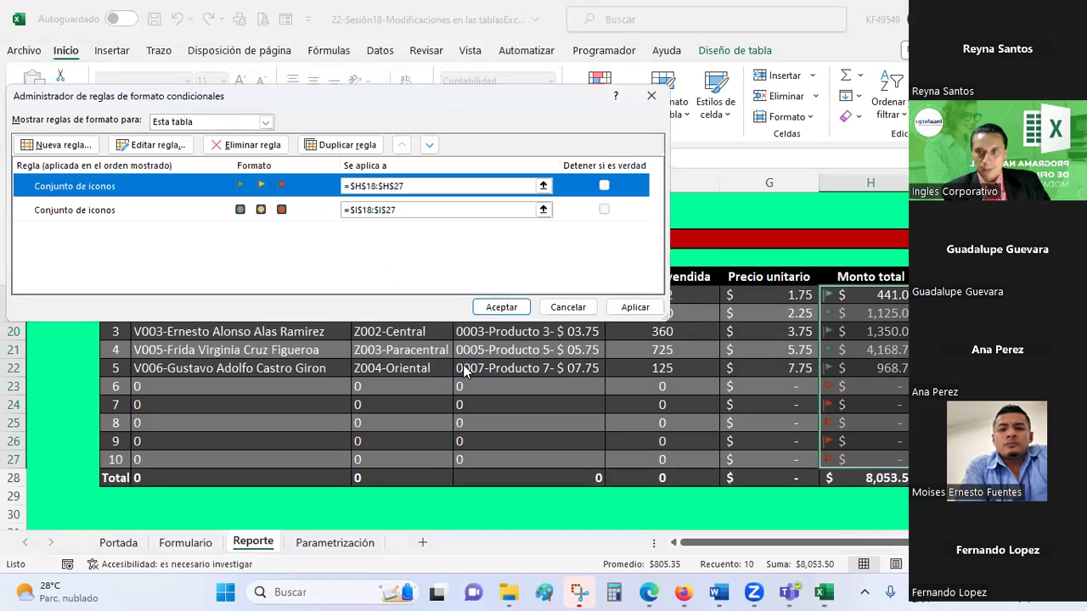
{"action": "left_click", "coordinate": [651, 309]}
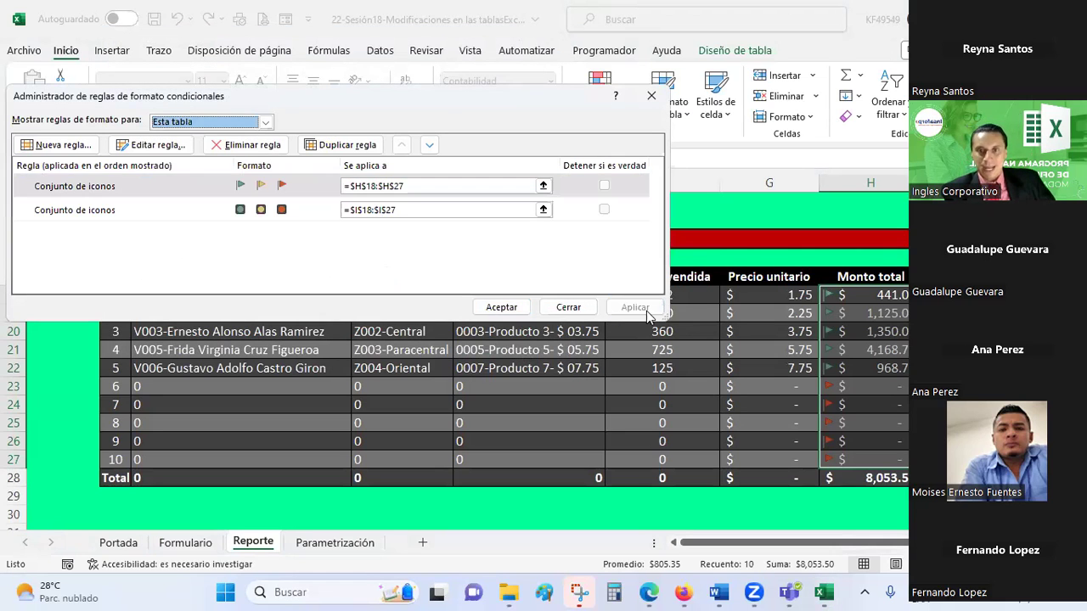
{"action": "left_click", "coordinate": [569, 307]}
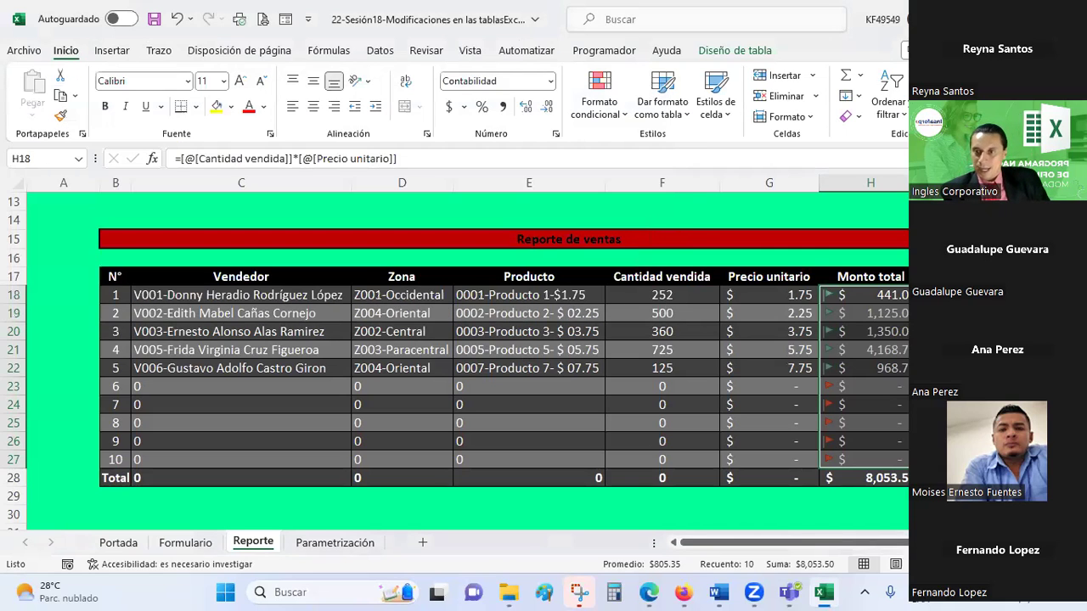
{"action": "left_click", "coordinate": [942, 294]}
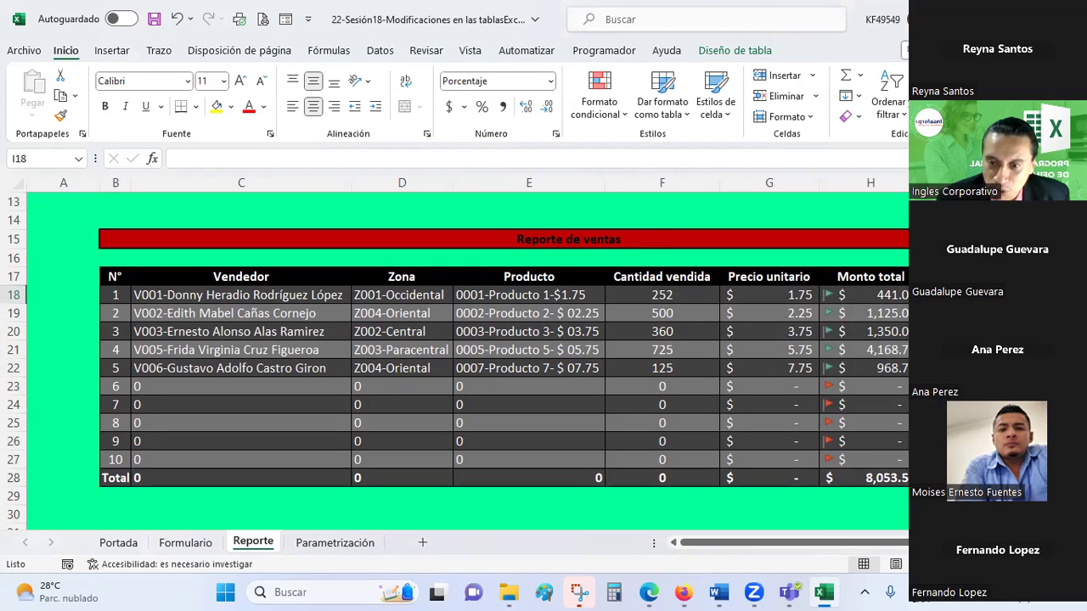
{"action": "left_click", "coordinate": [172, 480]}
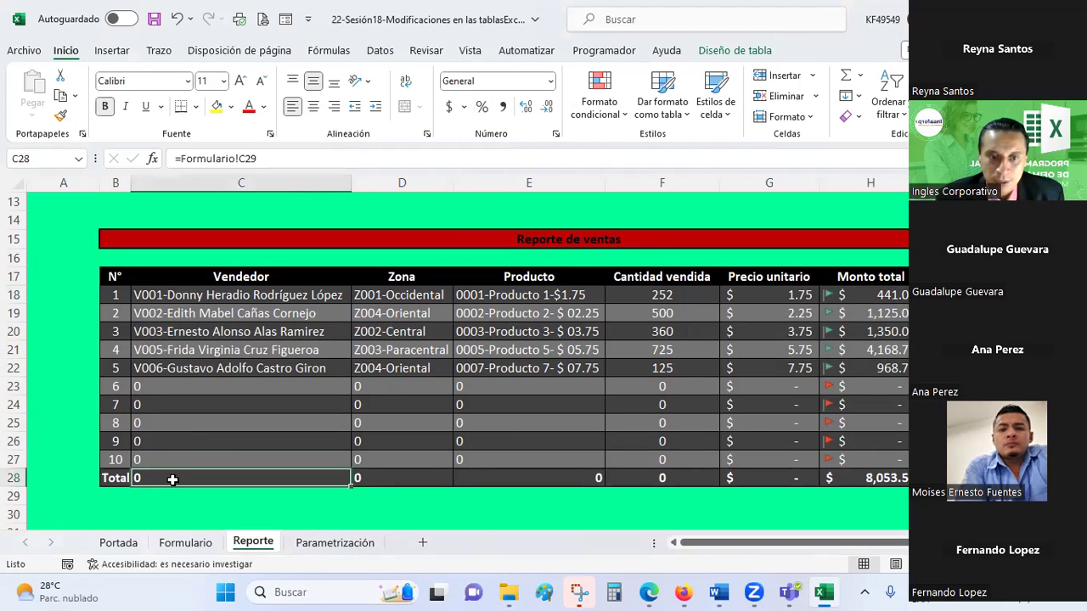
{"action": "left_click", "coordinate": [110, 478]}
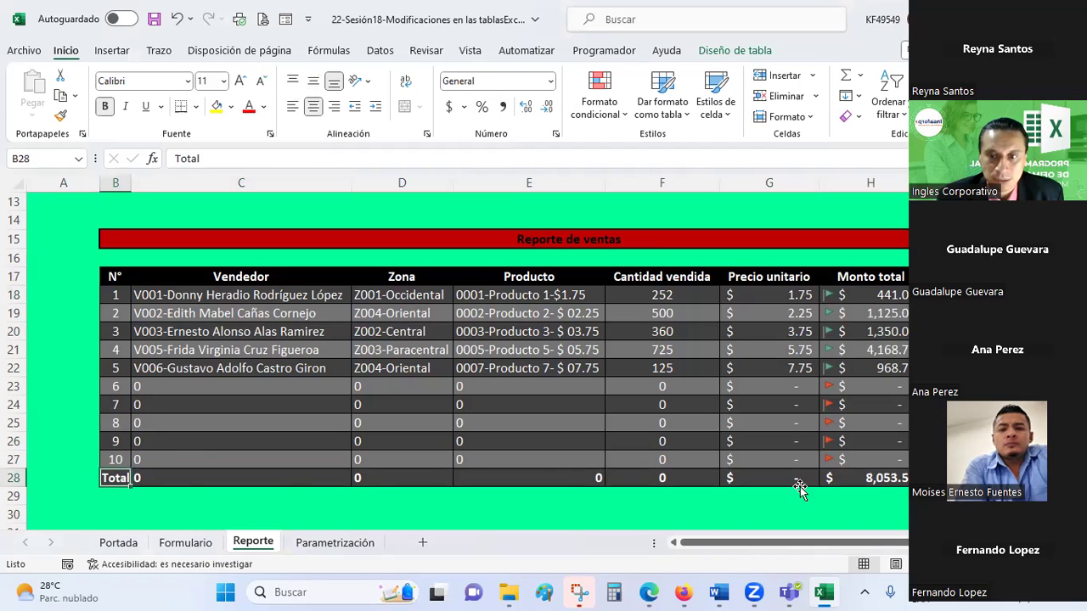
{"action": "left_click", "coordinate": [851, 478]}
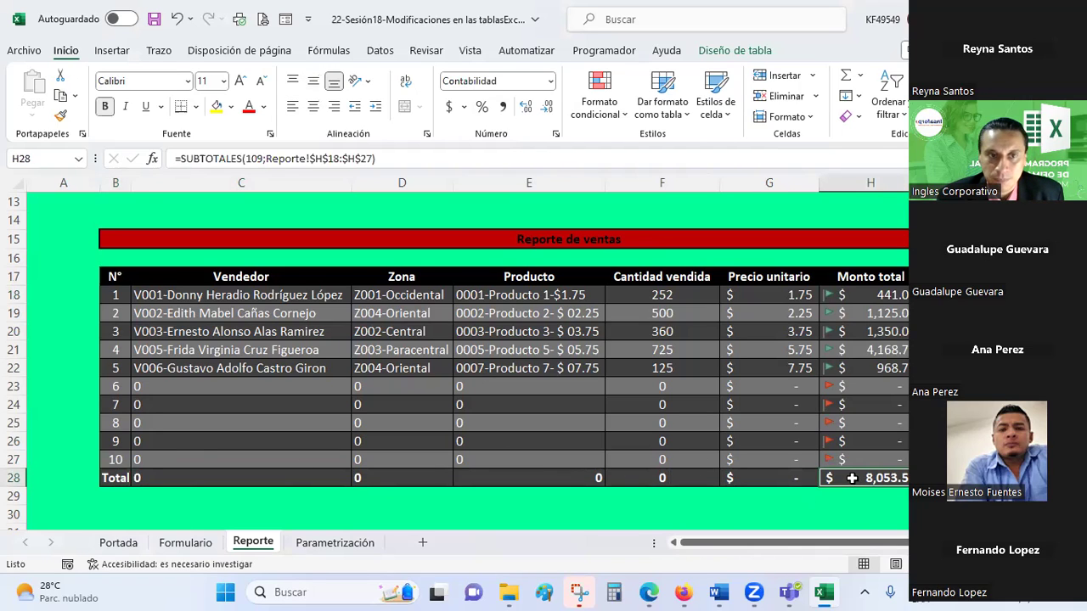
{"action": "left_click", "coordinate": [195, 482]}
{"action": "left_click", "coordinate": [734, 50]}
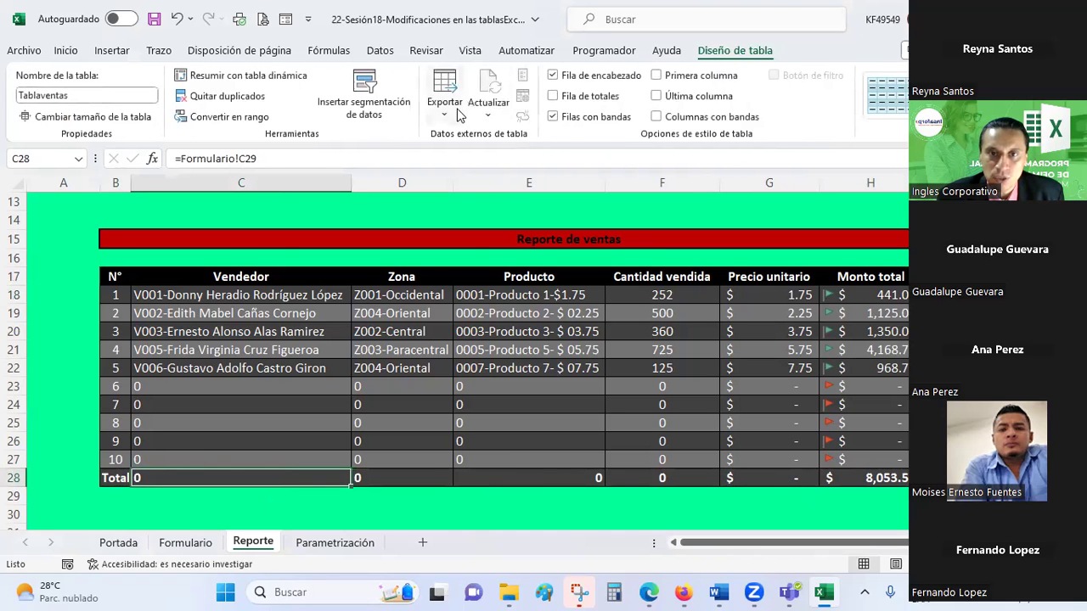
{"action": "left_click", "coordinate": [565, 99]}
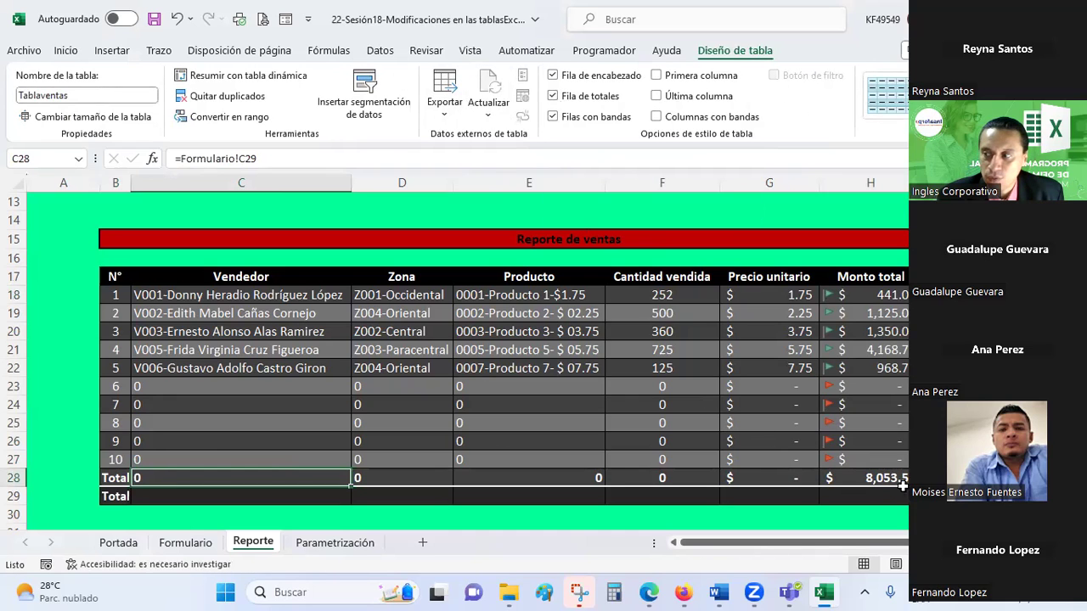
{"action": "left_click", "coordinate": [554, 97]}
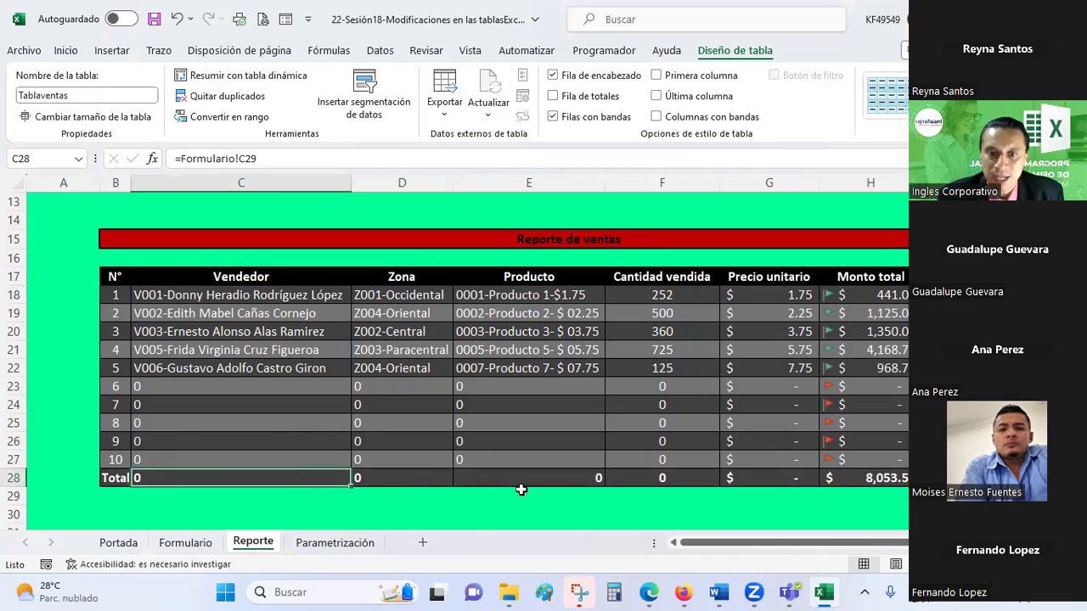
{"action": "left_click", "coordinate": [423, 477]}
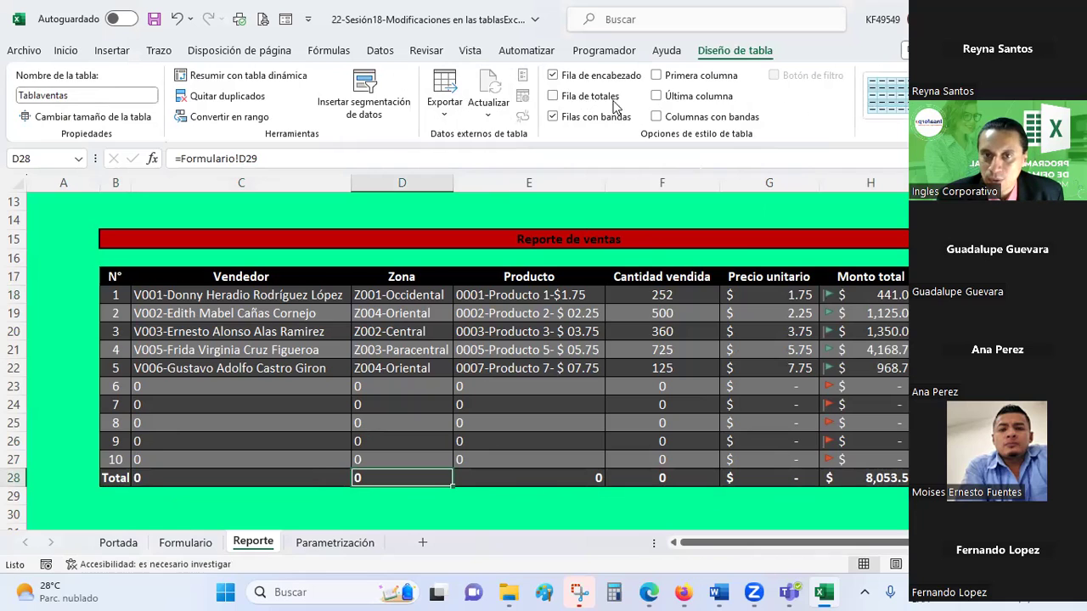
{"action": "left_click", "coordinate": [971, 295]}
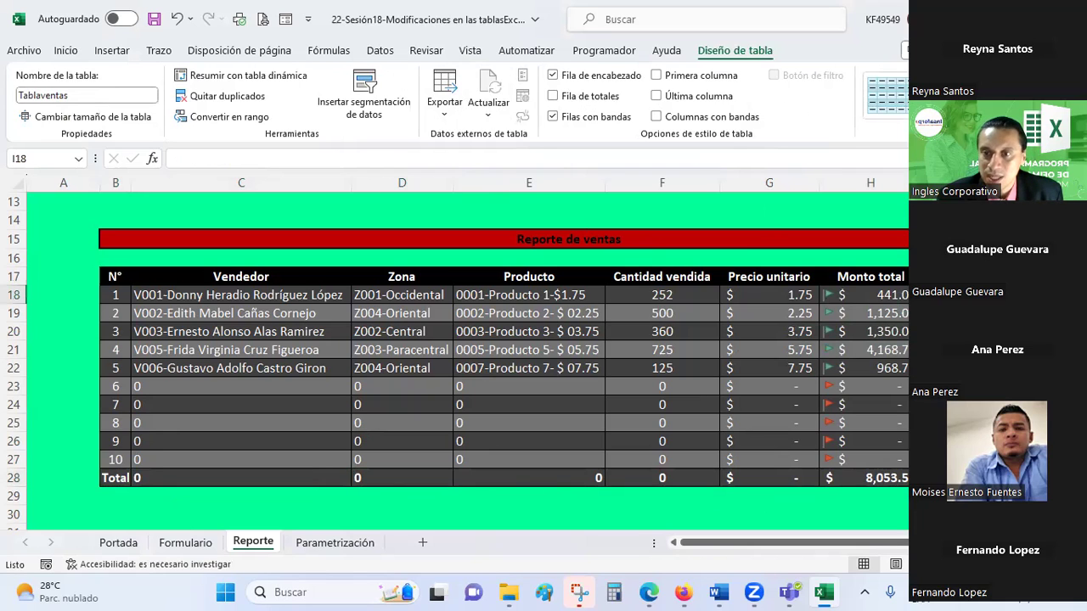
Enter the share formula in I18, dividing this row's Monto total by absolute $H$28.
{"action": "type", "text": "="}
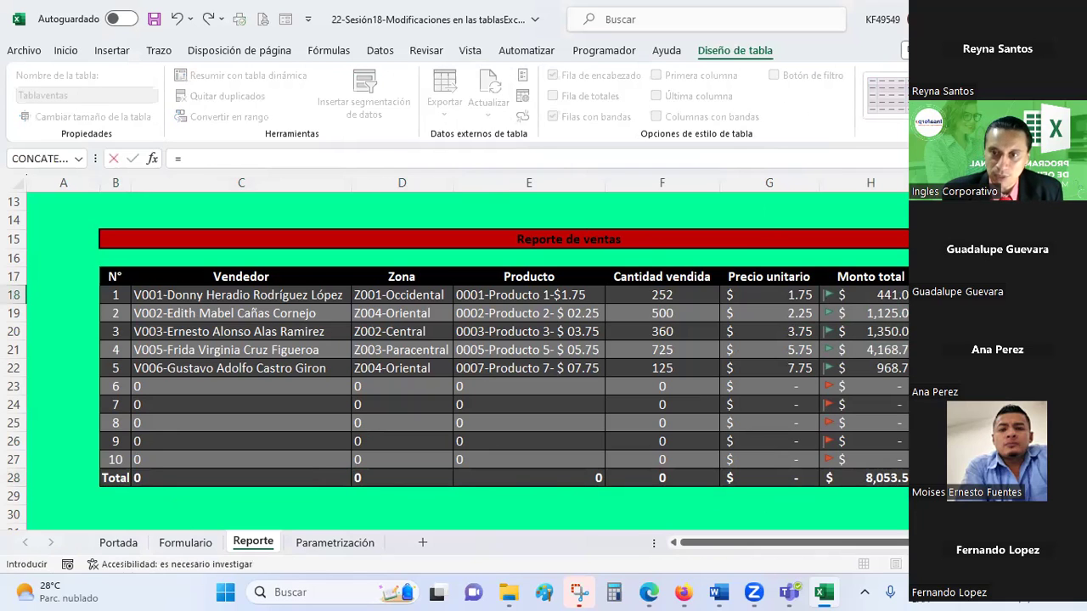
{"action": "key", "text": "Left"}
{"action": "type", "text": "/"}
{"action": "key", "text": "Down"}
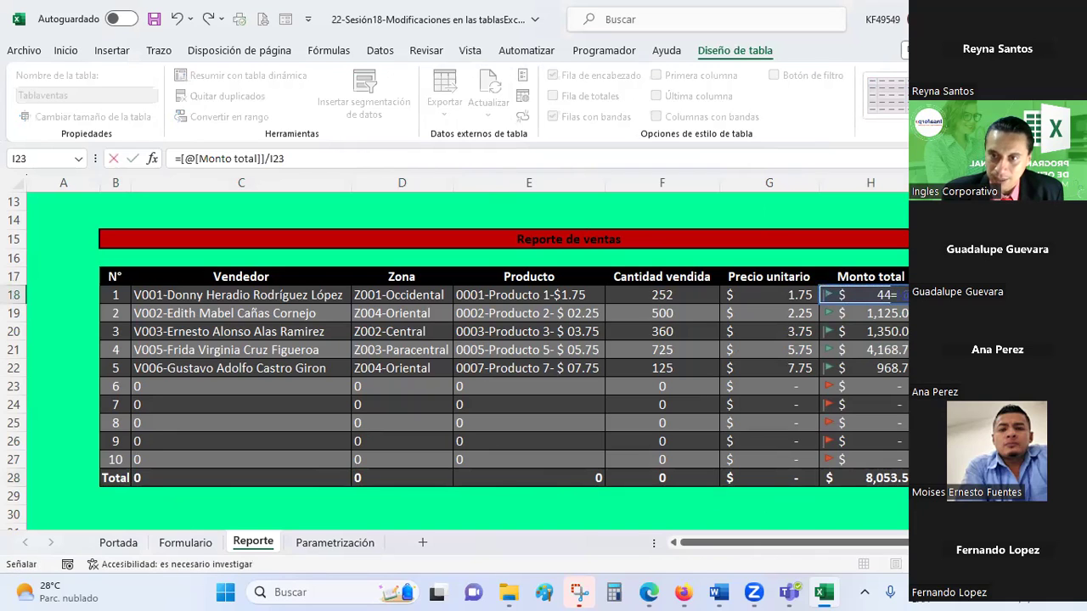
{"action": "key", "text": "Left"}
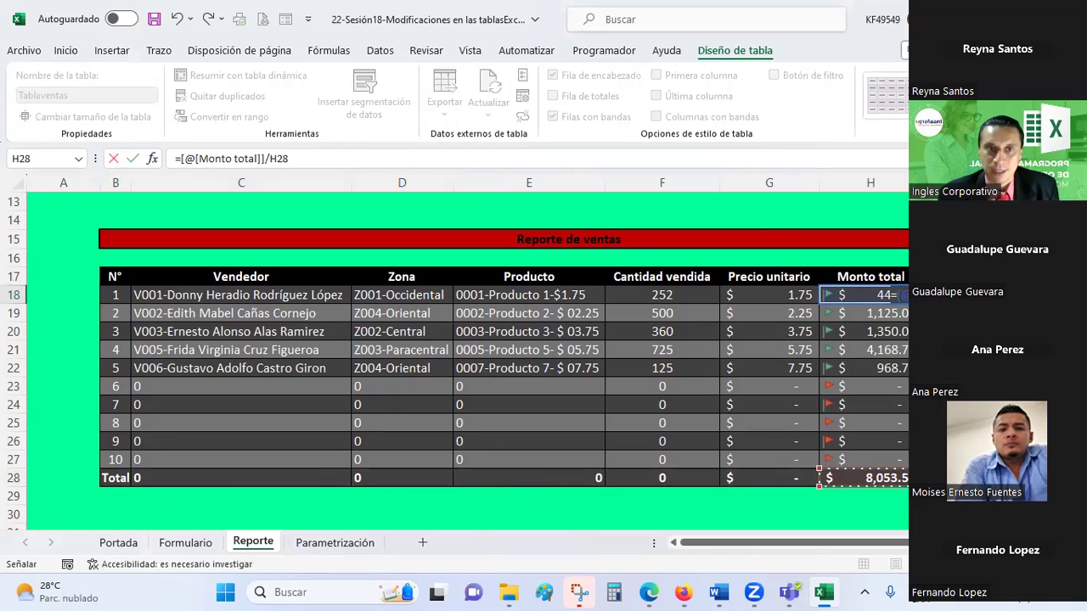
{"action": "left_click", "coordinate": [282, 158]}
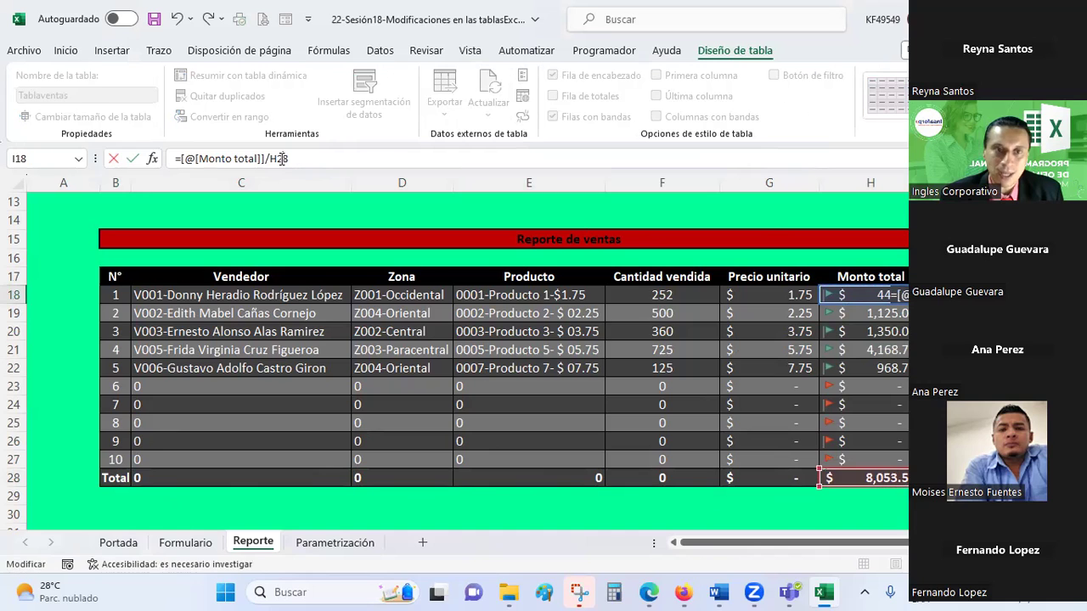
{"action": "key", "text": "Return"}
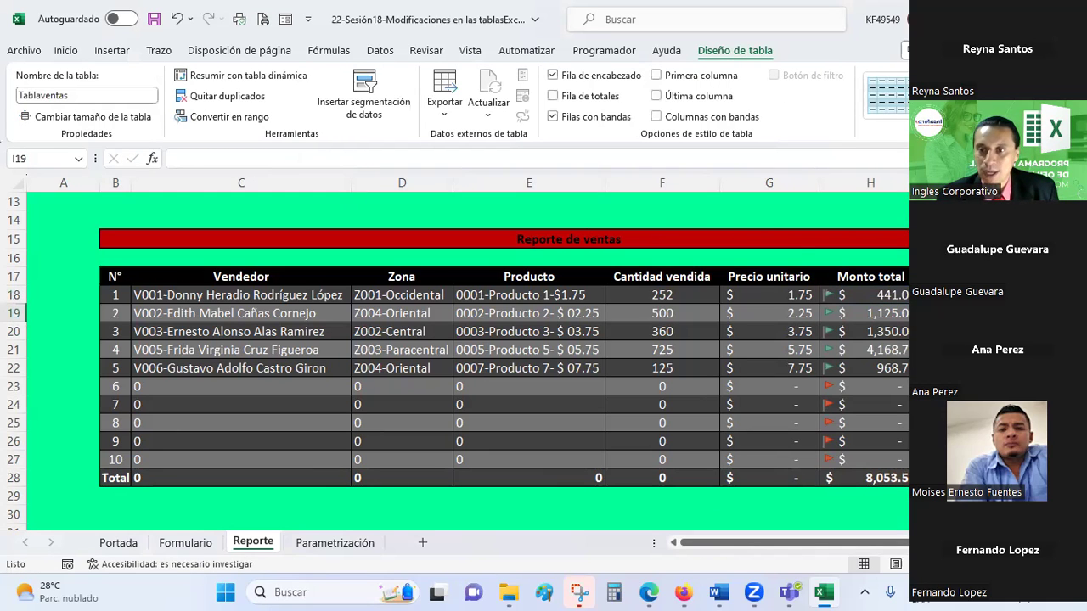
Select the percentage column I18:I28, including its total row.
{"action": "key", "text": "Up"}
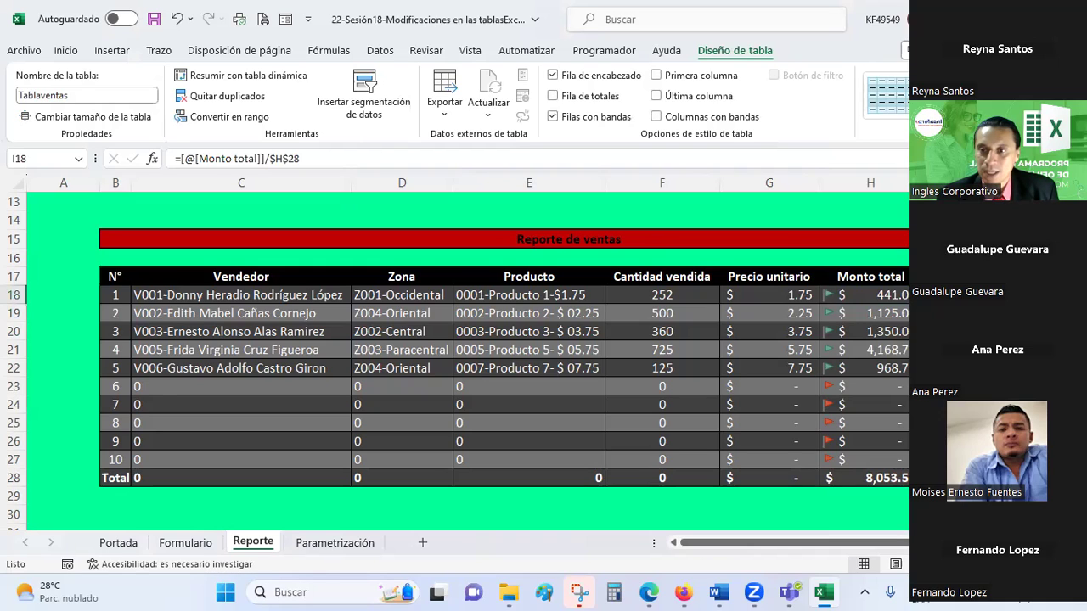
{"action": "key", "text": "ctrl+shift+Down"}
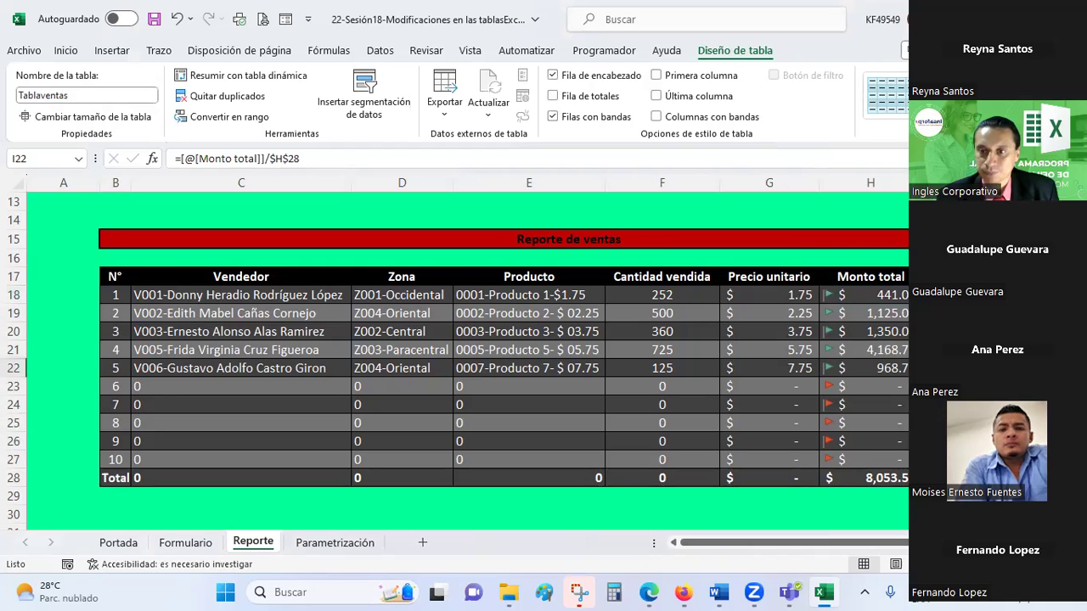
{"action": "left_click", "coordinate": [968, 422]}
{"action": "left_click", "coordinate": [968, 459]}
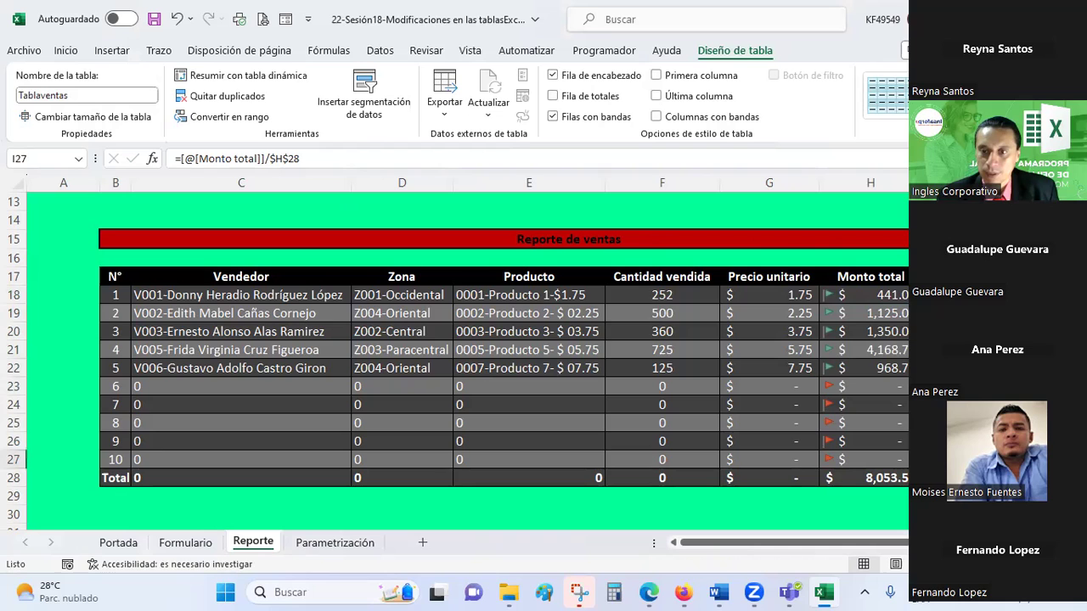
{"action": "left_click_drag", "start_coordinate": [968, 295], "coordinate": [968, 478]}
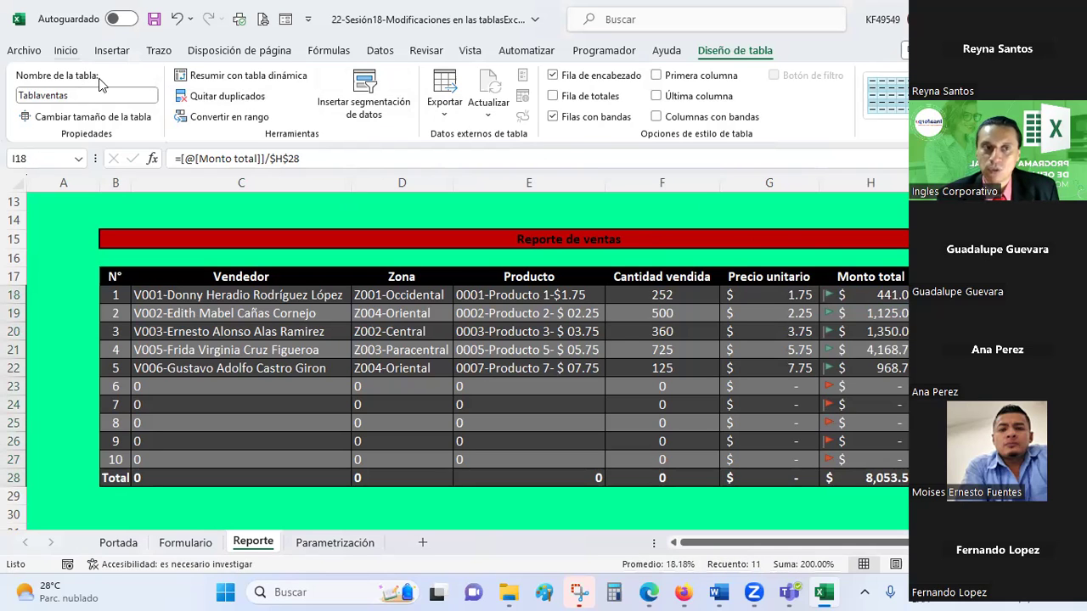
Set the I18:I27 traffic-light rule to Porcentual thresholds 45 and 10, then reselect the report table.
{"action": "left_click", "coordinate": [66, 50]}
{"action": "left_click", "coordinate": [600, 98]}
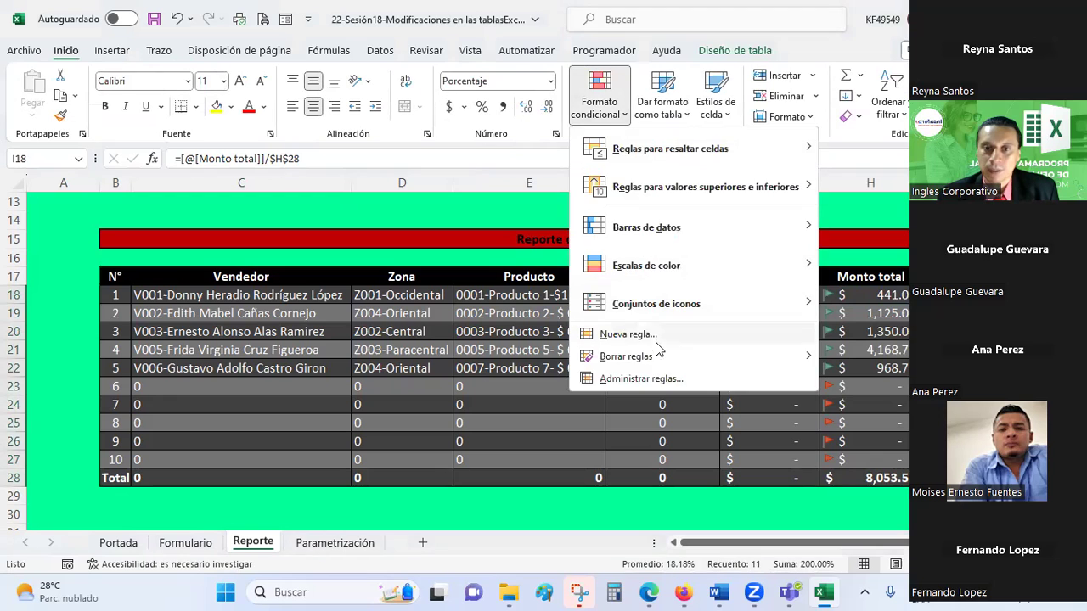
{"action": "left_click", "coordinate": [642, 378]}
{"action": "left_click", "coordinate": [157, 212]}
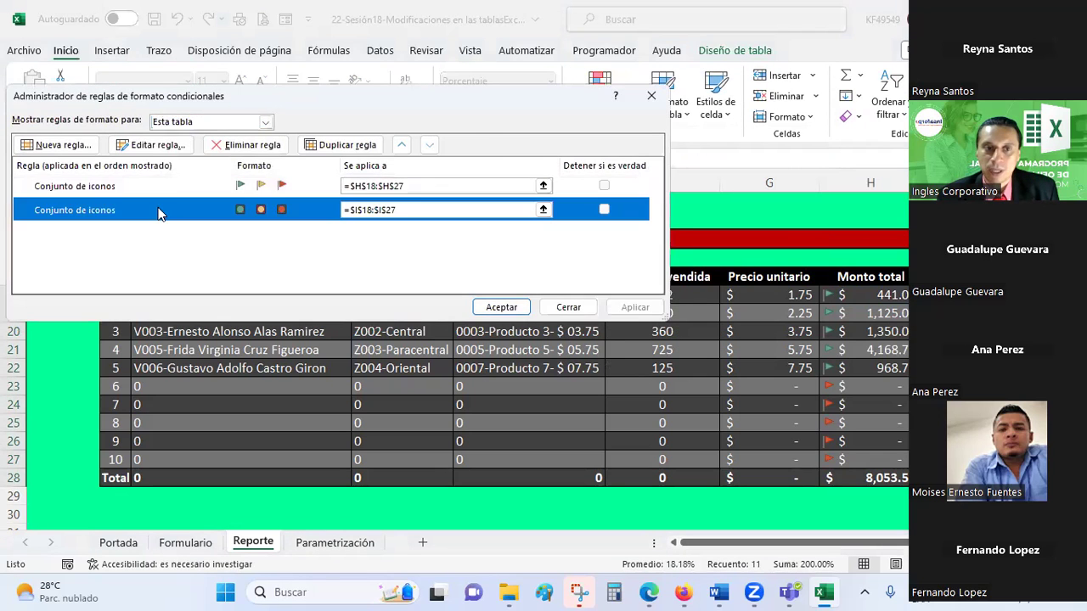
{"action": "double_click", "coordinate": [158, 212]}
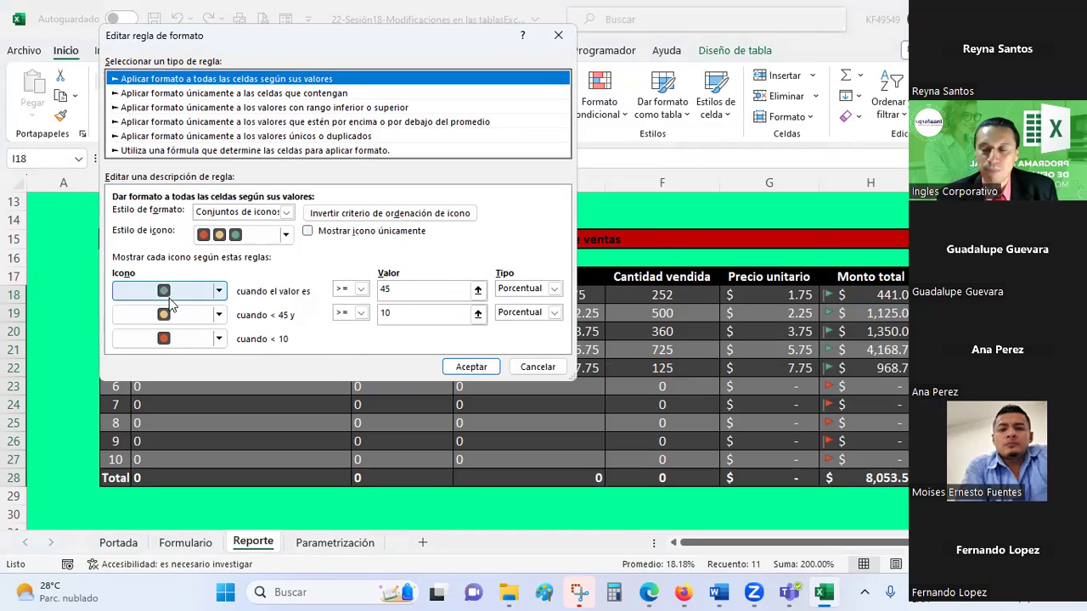
{"action": "left_click", "coordinate": [471, 366]}
{"action": "left_click", "coordinate": [497, 305]}
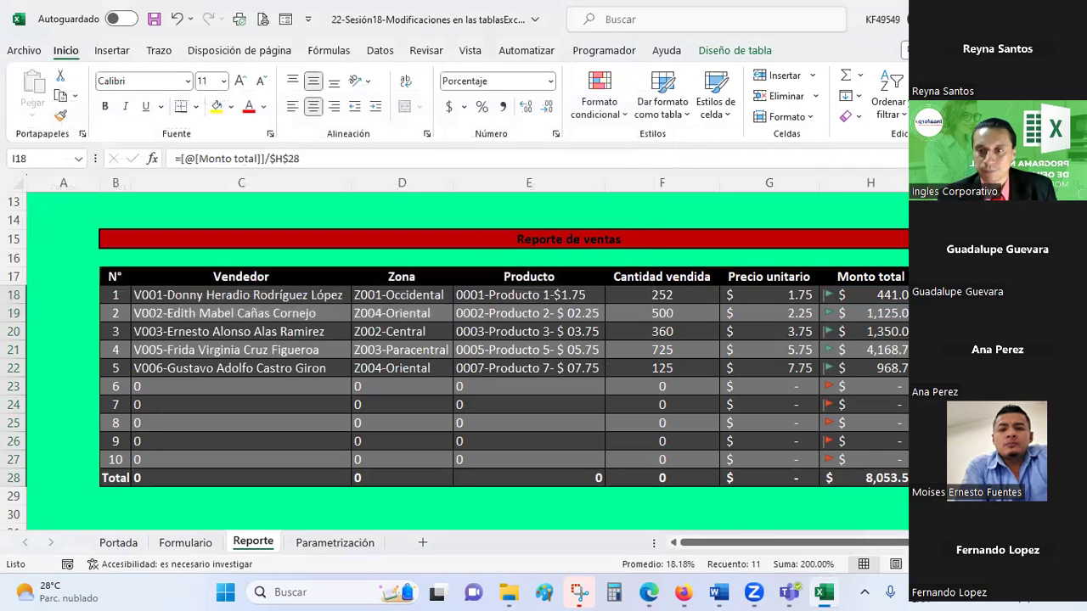
{"action": "key", "text": "Down"}
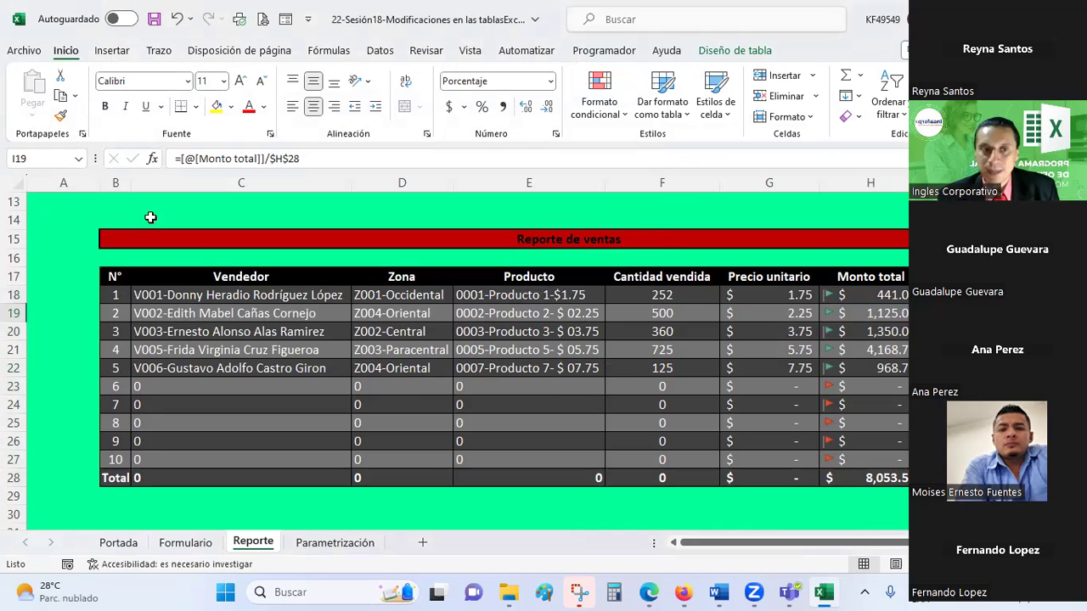
{"action": "mouse_move", "coordinate": [110, 237]}
{"action": "left_mouse_down"}
{"action": "mouse_move", "coordinate": [646, 400]}
{"action": "mouse_move", "coordinate": [723, 481]}
{"action": "left_mouse_up"}
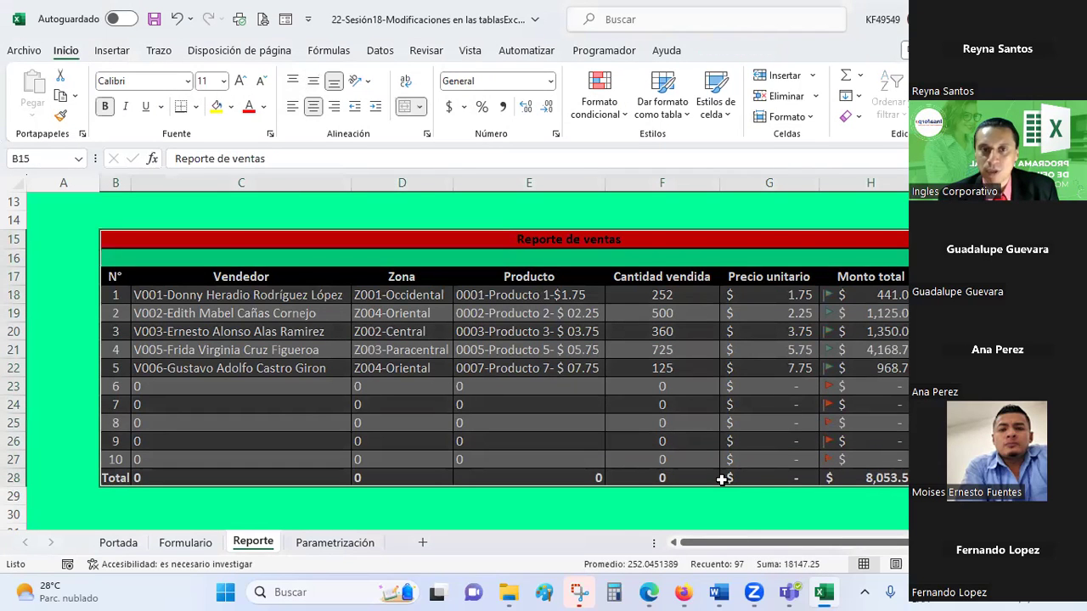
Add a data validation rule of text length equal to 0 across the report table B15:I28.
{"action": "left_click", "coordinate": [379, 51]}
{"action": "left_click", "coordinate": [745, 116]}
{"action": "left_click", "coordinate": [769, 140]}
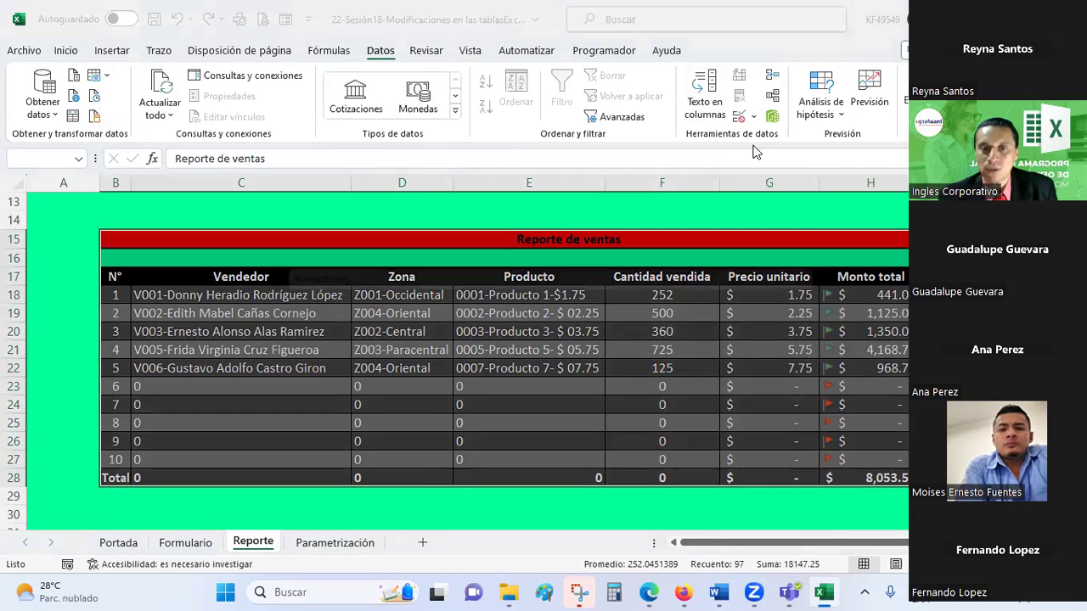
{"action": "left_click", "coordinate": [450, 337]}
{"action": "left_click", "coordinate": [283, 174]}
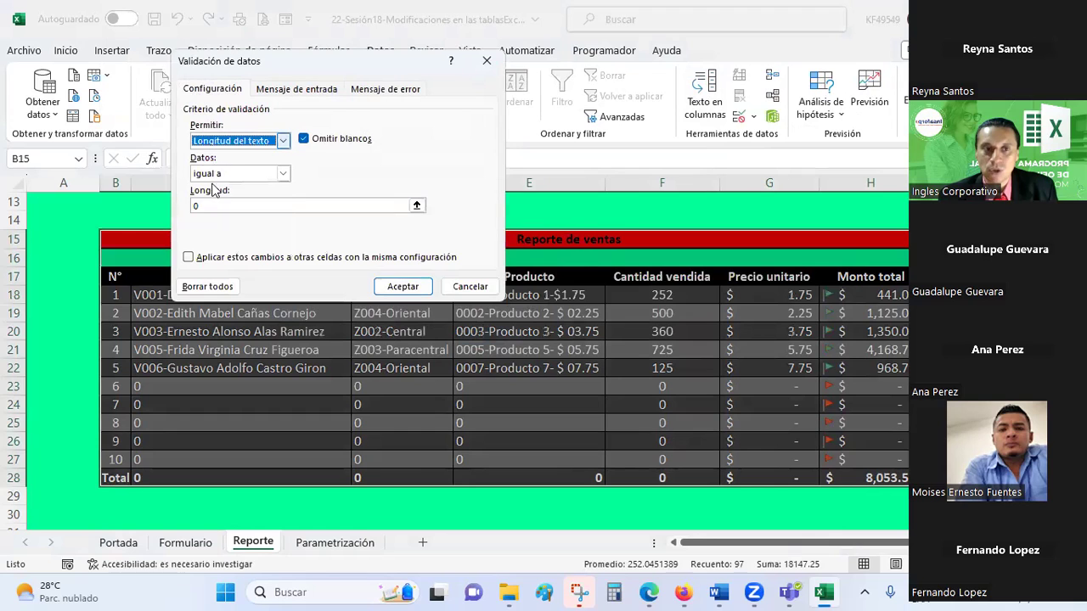
{"action": "left_click", "coordinate": [398, 287]}
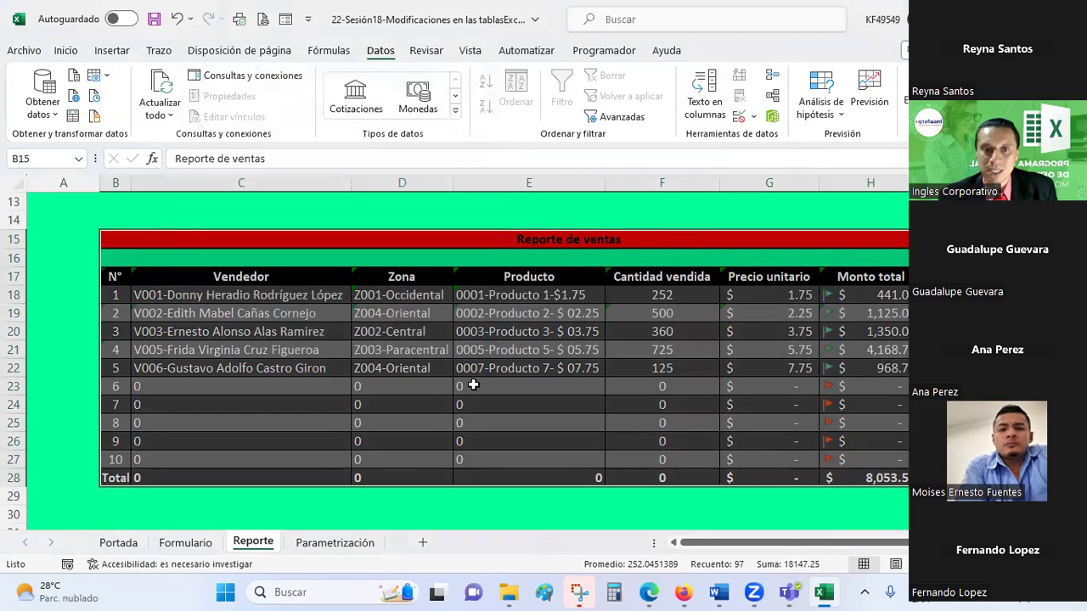
Test the validation by typing 'asdsd' in E23, then cancel the rejected entry.
{"action": "left_click", "coordinate": [473, 384]}
{"action": "type", "text": "asdsd"}
{"action": "key", "text": "Return"}
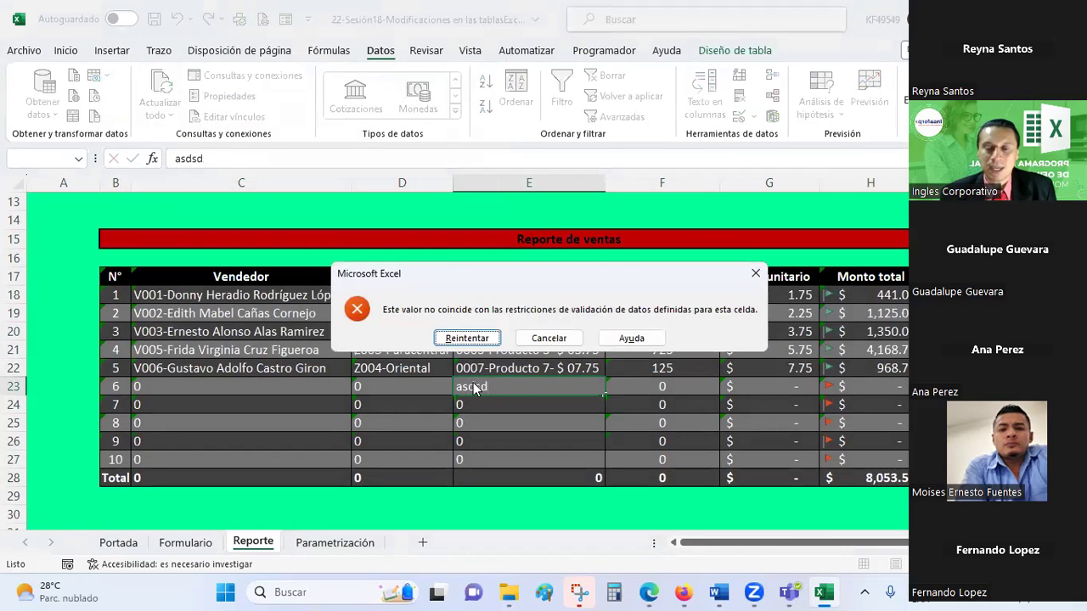
{"action": "key", "text": "Escape"}
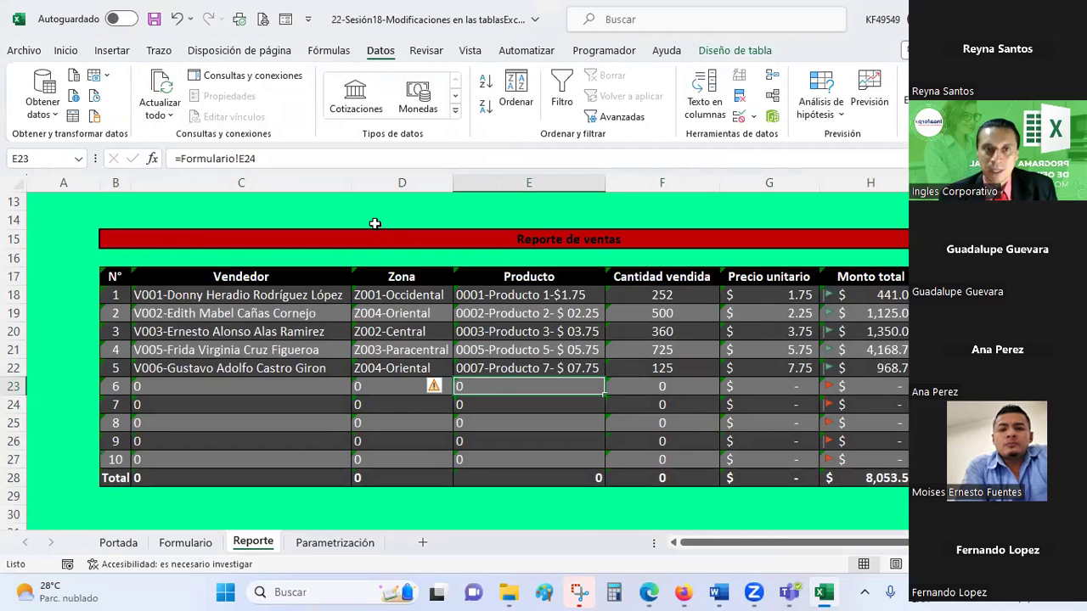
{"action": "left_click", "coordinate": [66, 51]}
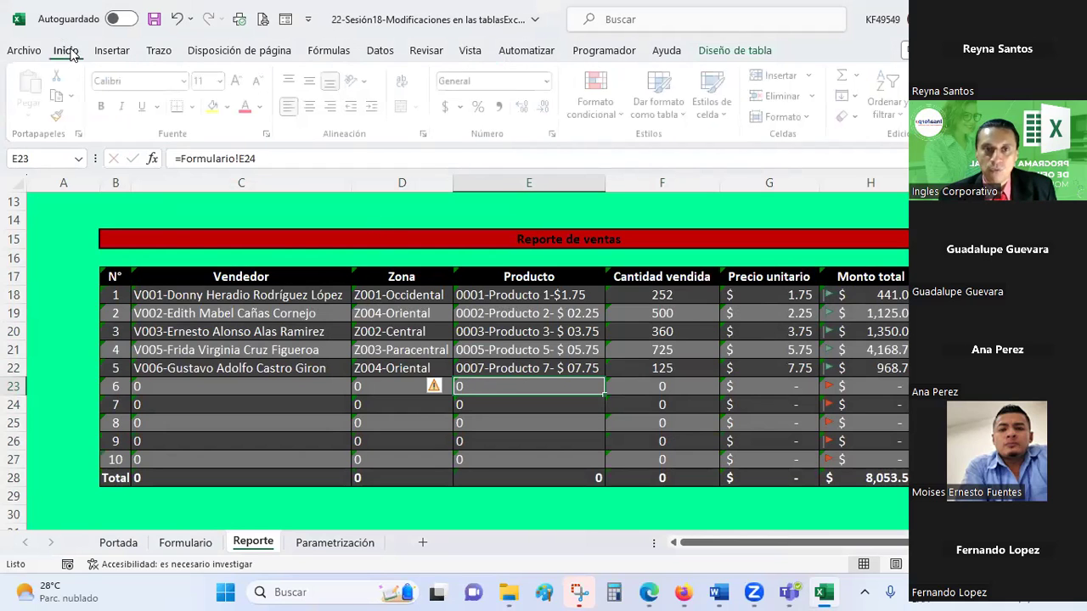
Set the report table as the print area and check it in Print Preview.
{"action": "left_click", "coordinate": [254, 51]}
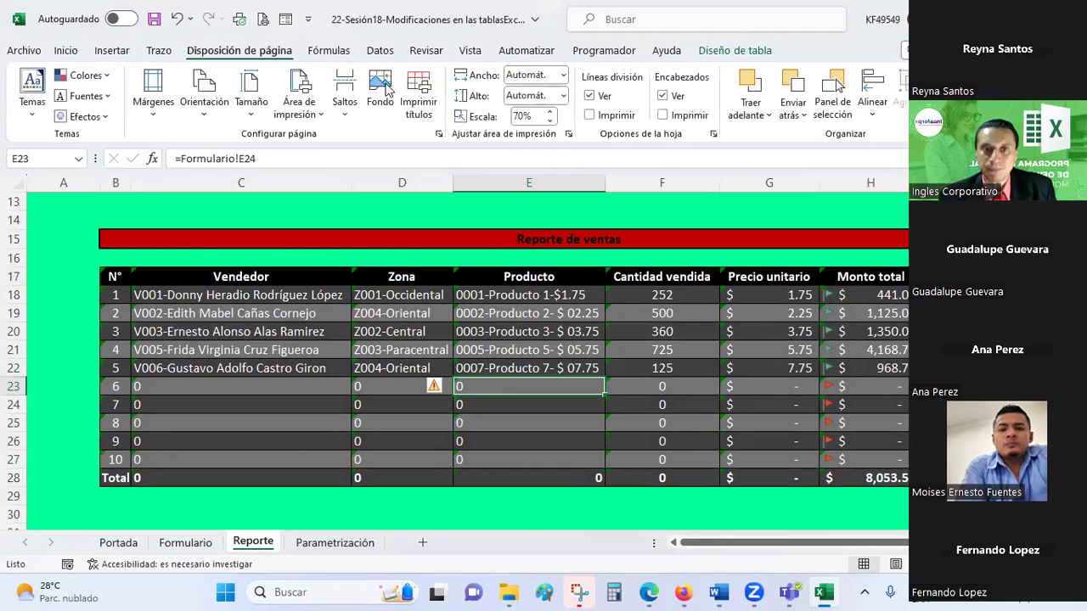
{"action": "left_click", "coordinate": [262, 18]}
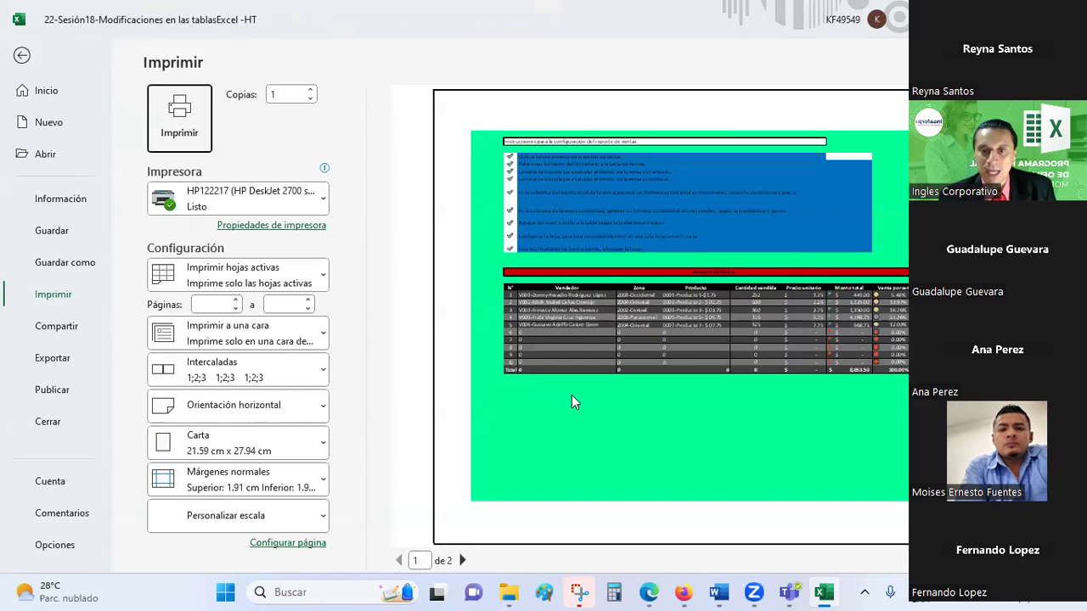
{"action": "key", "text": "Escape"}
{"action": "key", "text": "Up"}
{"action": "key", "text": "Up"}
{"action": "mouse_move", "coordinate": [109, 239]}
{"action": "left_mouse_down"}
{"action": "mouse_move", "coordinate": [560, 371]}
{"action": "mouse_move", "coordinate": [684, 479]}
{"action": "left_mouse_up"}
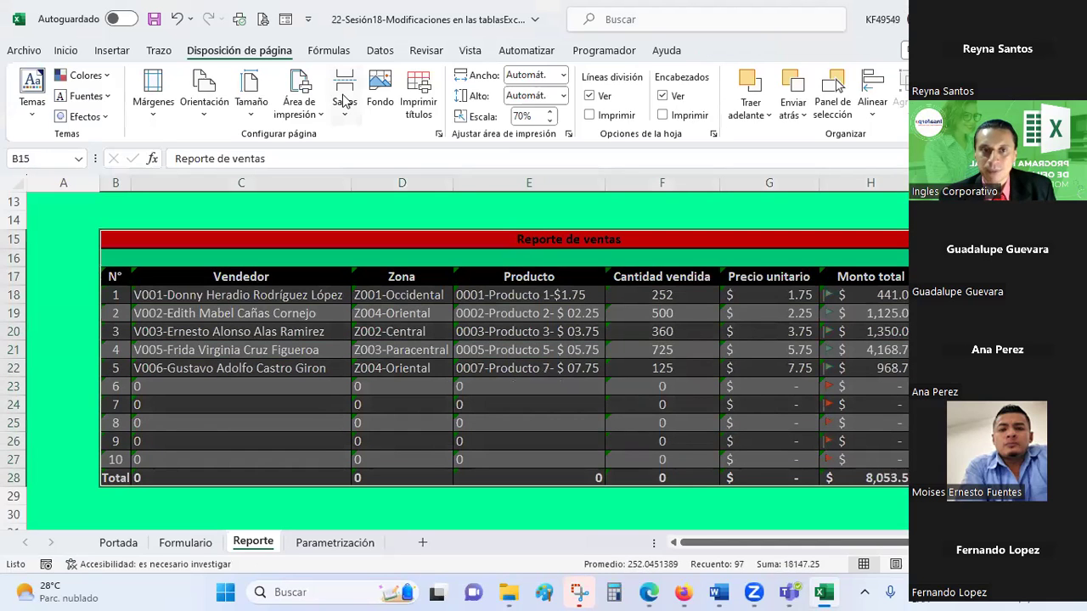
{"action": "left_click", "coordinate": [304, 115]}
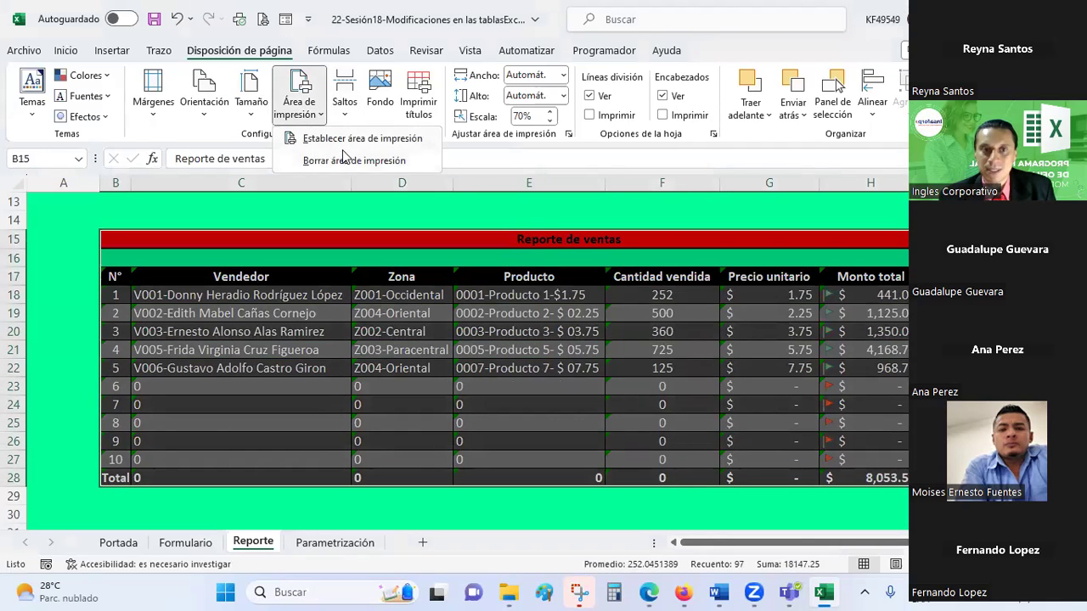
{"action": "left_click", "coordinate": [323, 139]}
{"action": "left_click", "coordinate": [425, 314]}
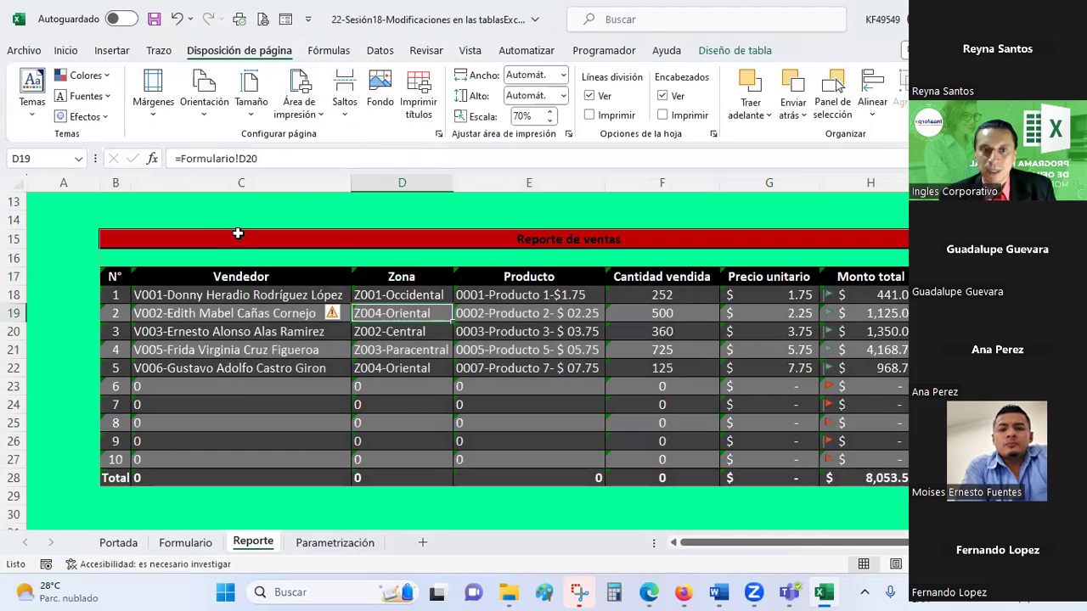
{"action": "left_click_drag", "start_coordinate": [198, 235], "coordinate": [433, 476]}
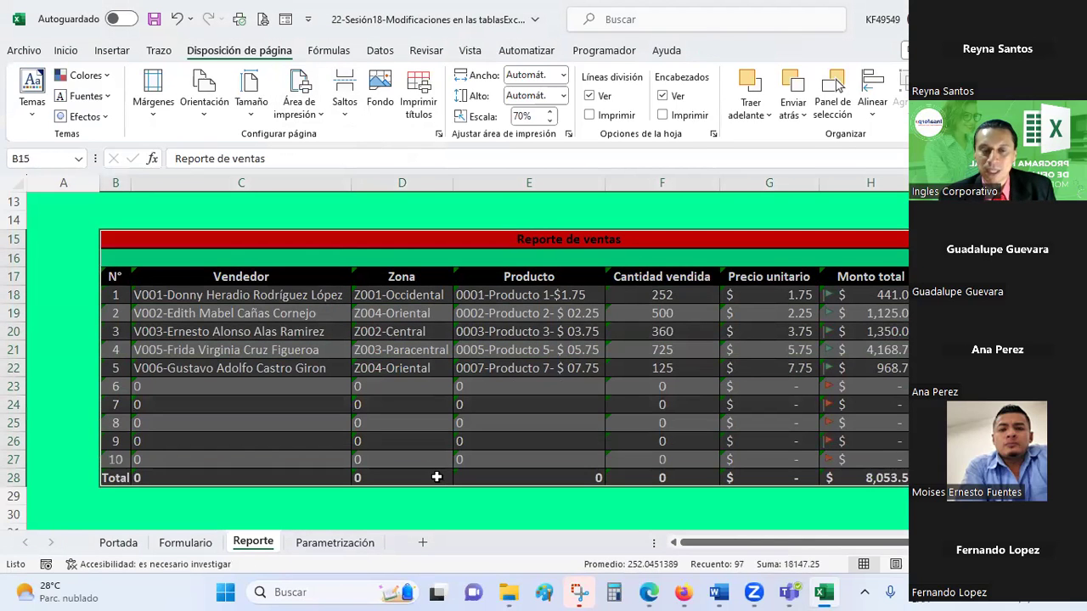
{"action": "left_click", "coordinate": [262, 19]}
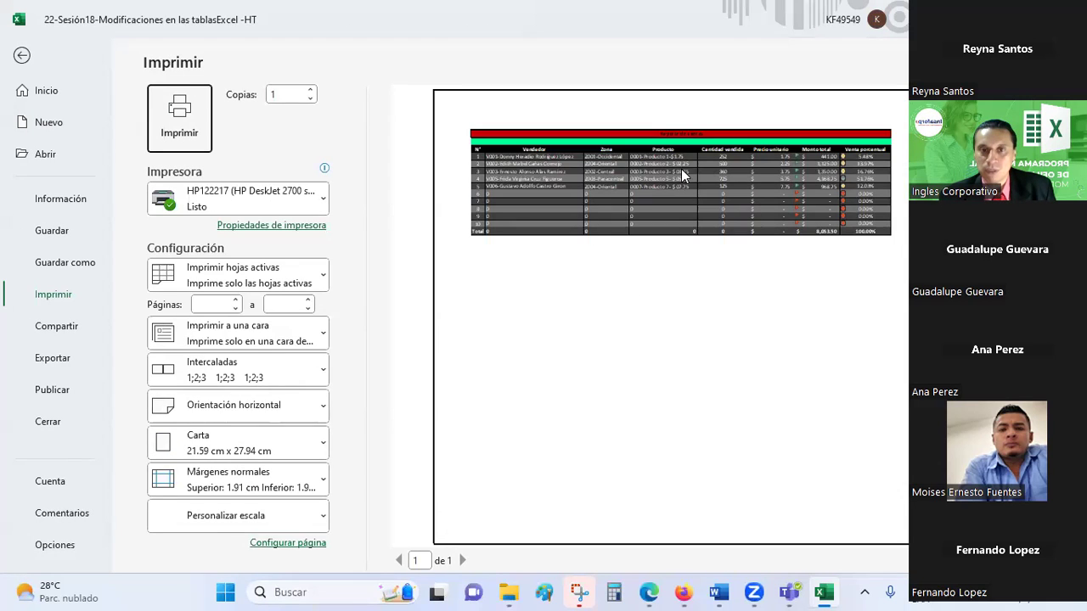
{"action": "key", "text": "Escape"}
Switch the page to landscape with the scale raised to 80%, and preview it.
{"action": "left_click", "coordinate": [550, 112]}
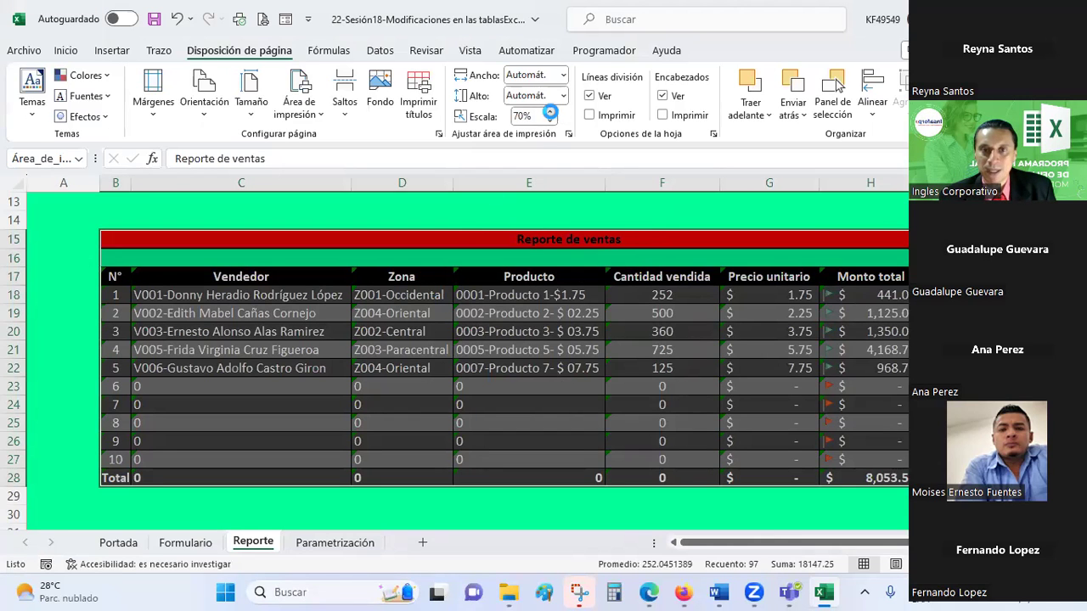
{"action": "left_click", "coordinate": [550, 111]}
{"action": "left_click", "coordinate": [204, 95]}
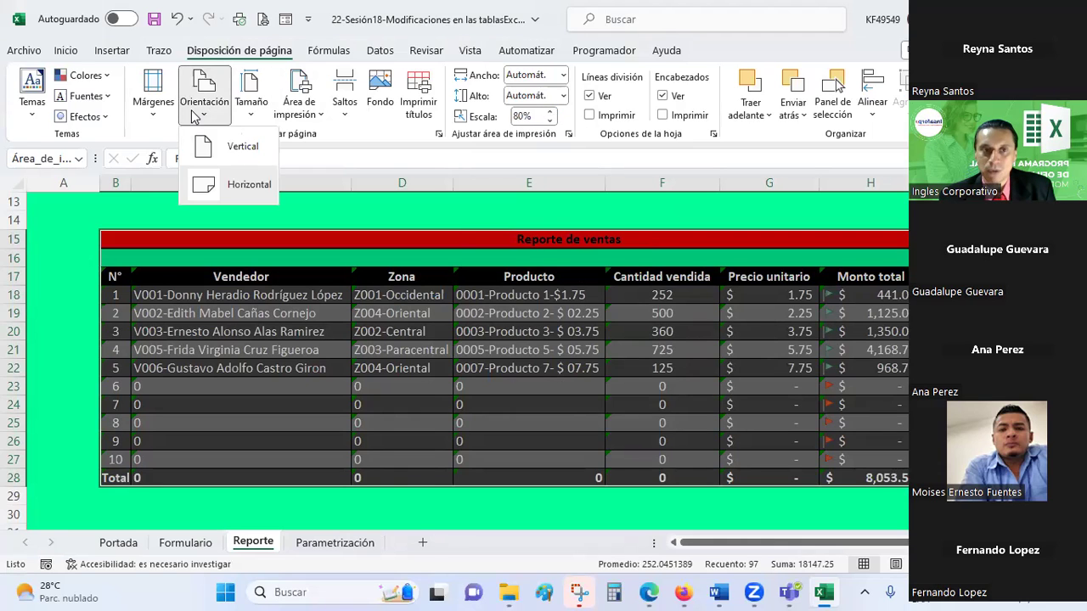
{"action": "left_click", "coordinate": [222, 181]}
{"action": "left_click", "coordinate": [264, 17]}
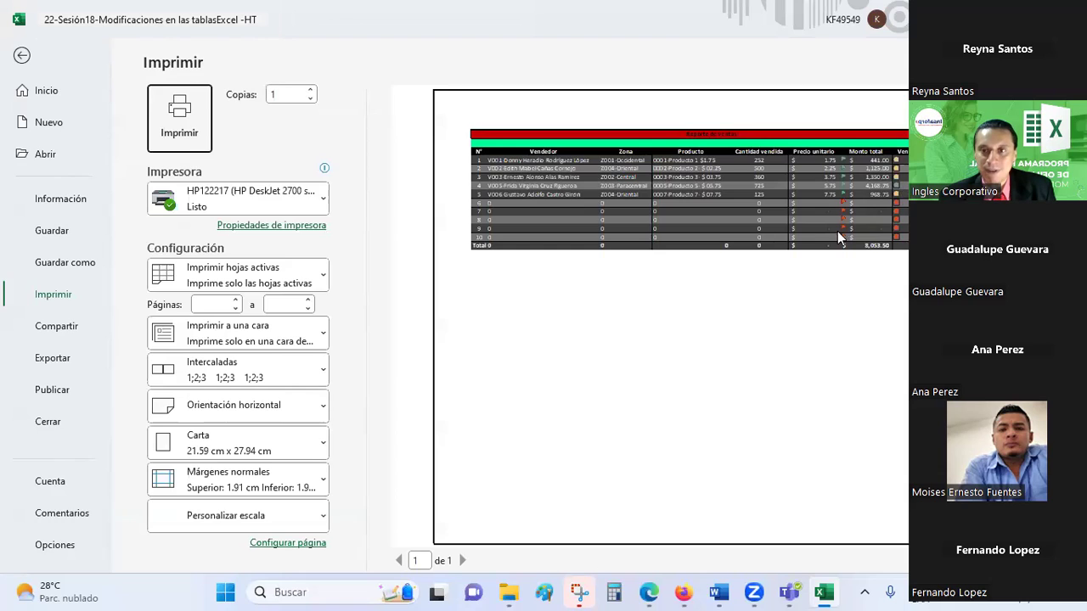
{"action": "key", "text": "Escape"}
Raise the print scale to 85% and confirm the report fits on one page.
{"action": "left_click", "coordinate": [550, 113]}
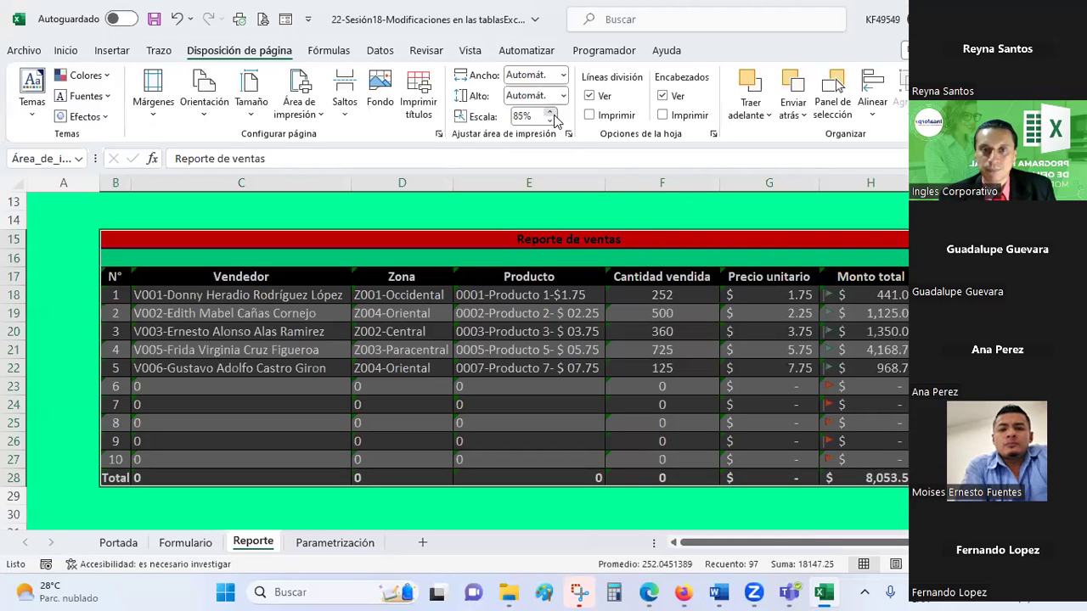
{"action": "left_click", "coordinate": [265, 18]}
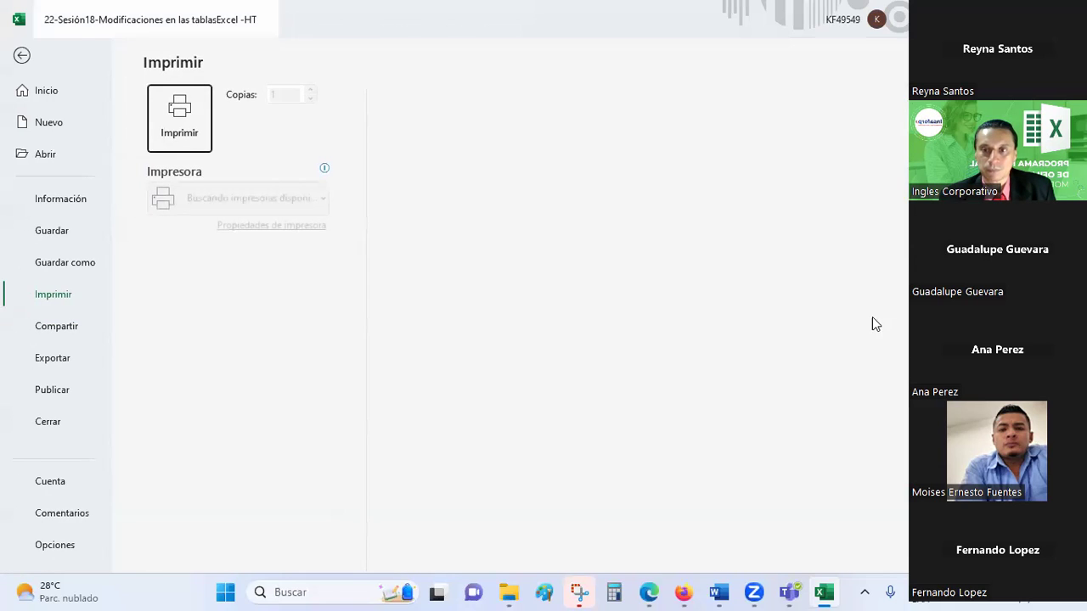
{"action": "key", "text": "Escape"}
{"action": "left_click", "coordinate": [558, 326]}
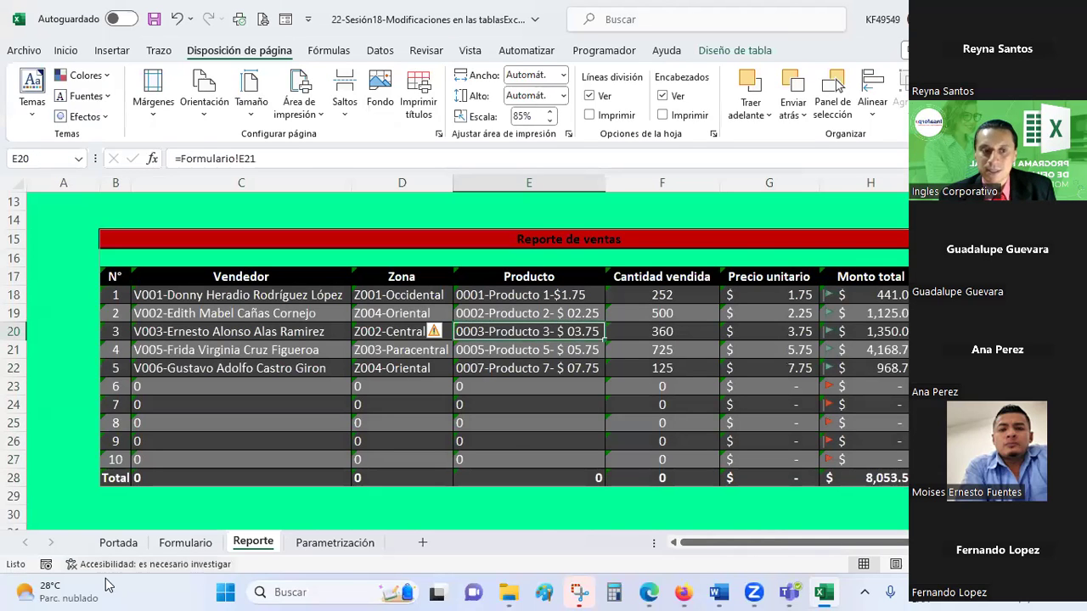
{"action": "left_click", "coordinate": [180, 547]}
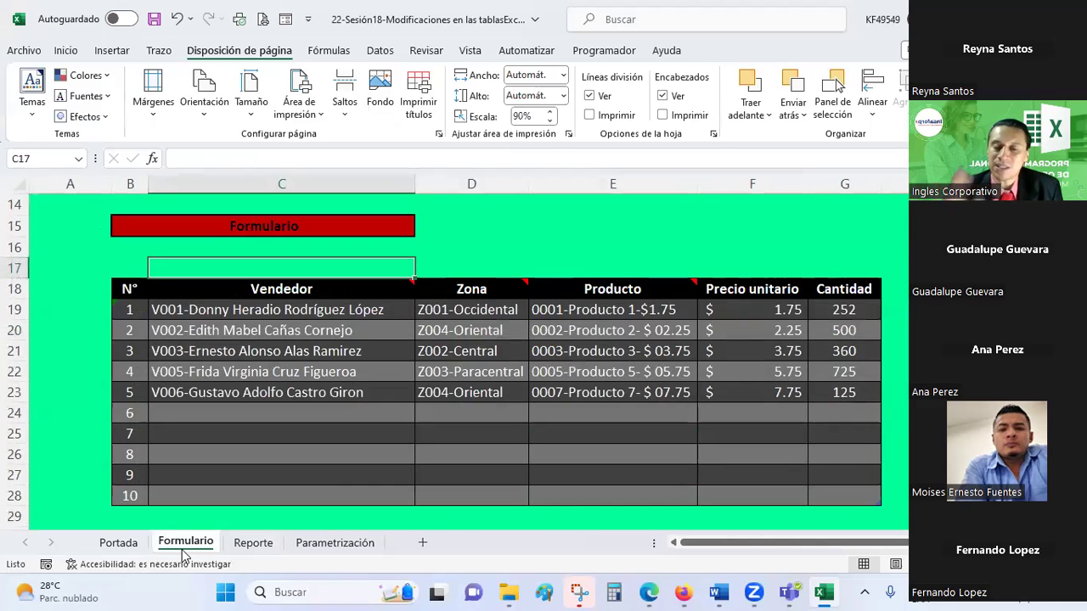
{"action": "left_click", "coordinate": [318, 544]}
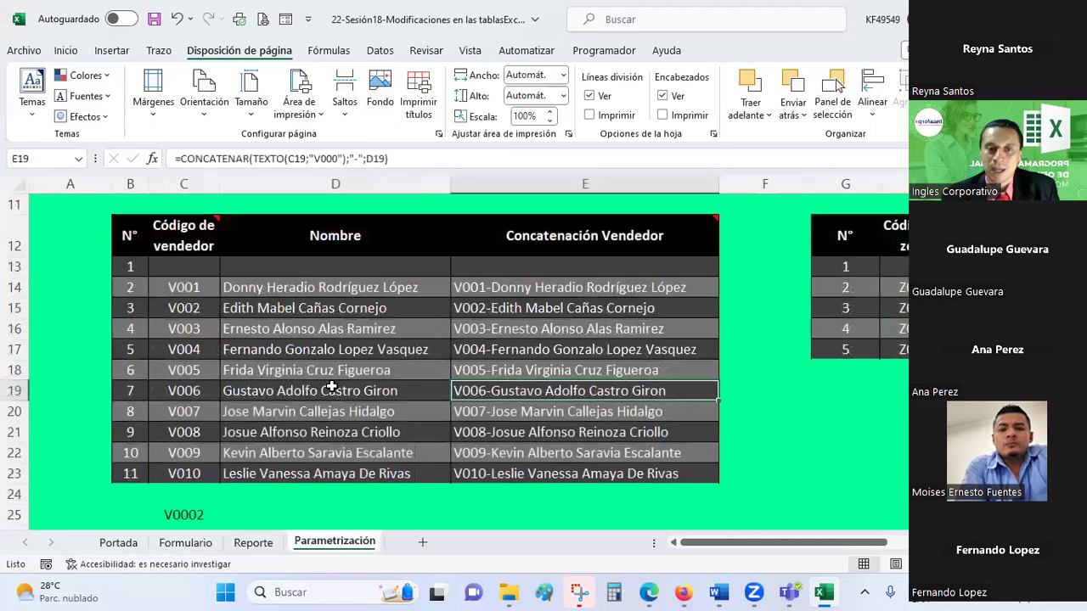
{"action": "left_click", "coordinate": [508, 288]}
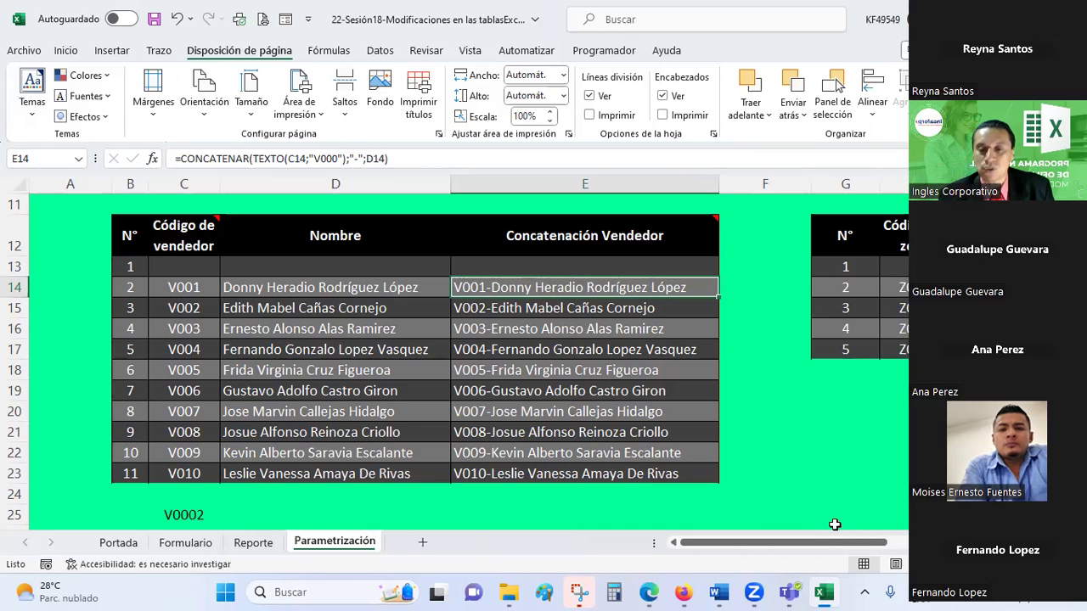
{"action": "mouse_move", "coordinate": [830, 543]}
{"action": "left_mouse_down"}
{"action": "mouse_move", "coordinate": [997, 543]}
{"action": "mouse_move", "coordinate": [830, 543]}
{"action": "left_mouse_up"}
{"action": "left_click", "coordinate": [170, 544]}
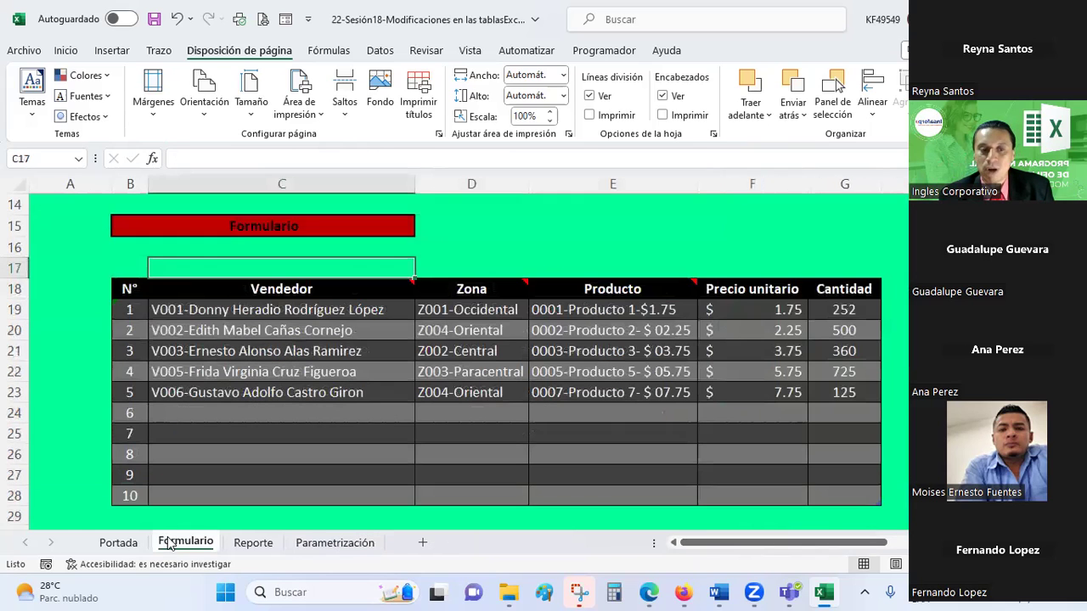
{"action": "left_click", "coordinate": [220, 328]}
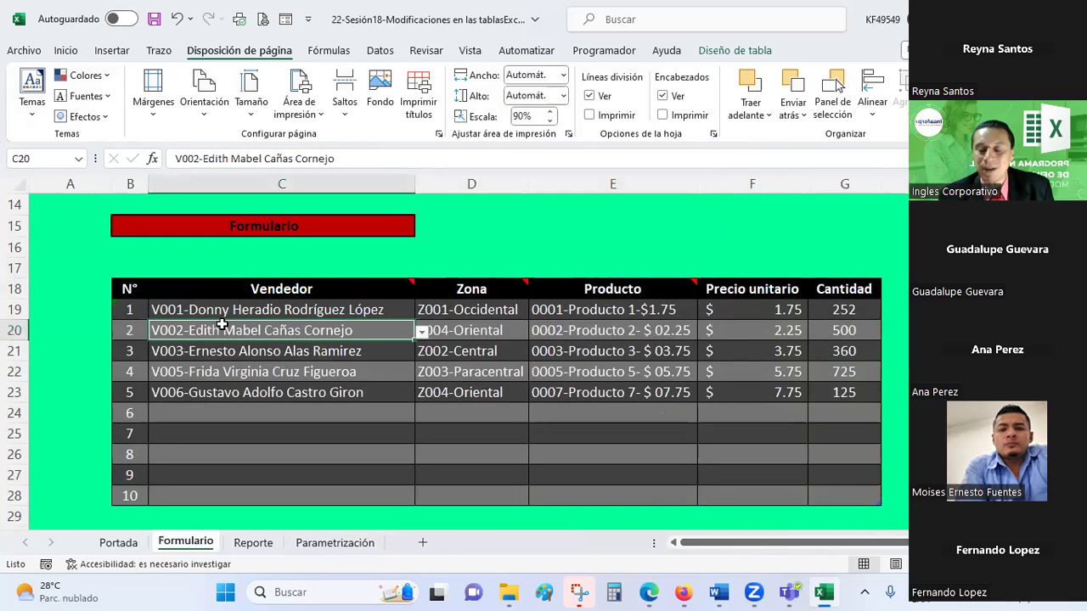
{"action": "left_click", "coordinate": [303, 313]}
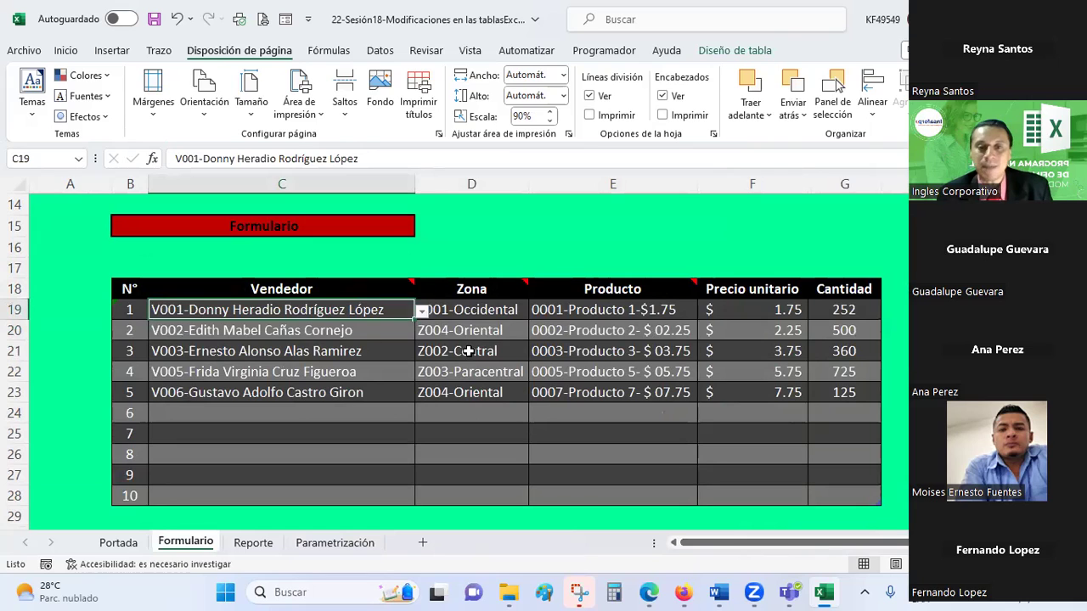
{"action": "left_click", "coordinate": [724, 309]}
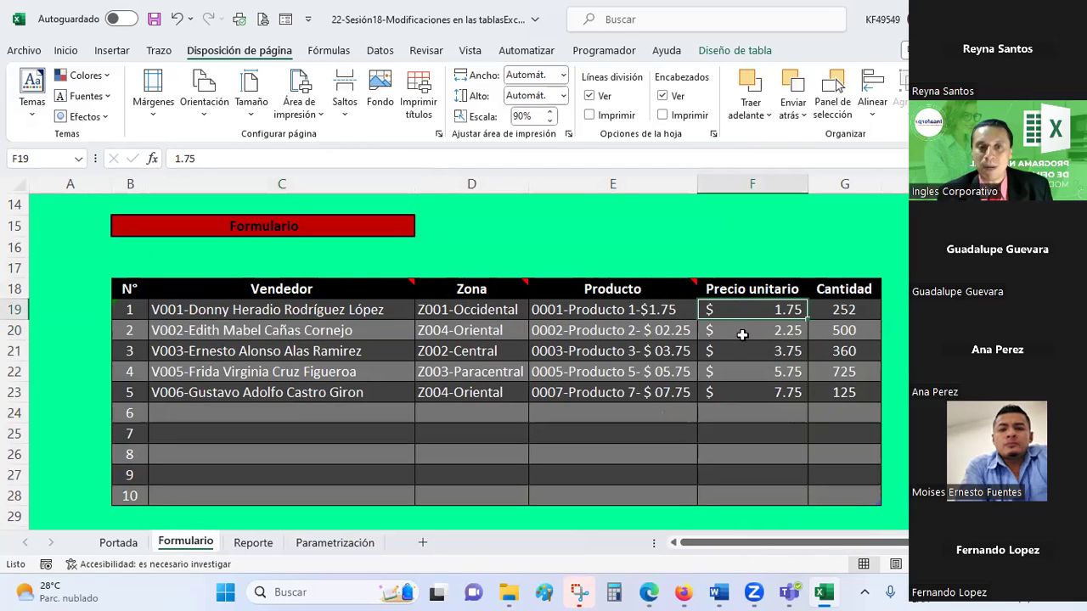
{"action": "left_click", "coordinate": [849, 309]}
{"action": "left_click", "coordinate": [777, 314]}
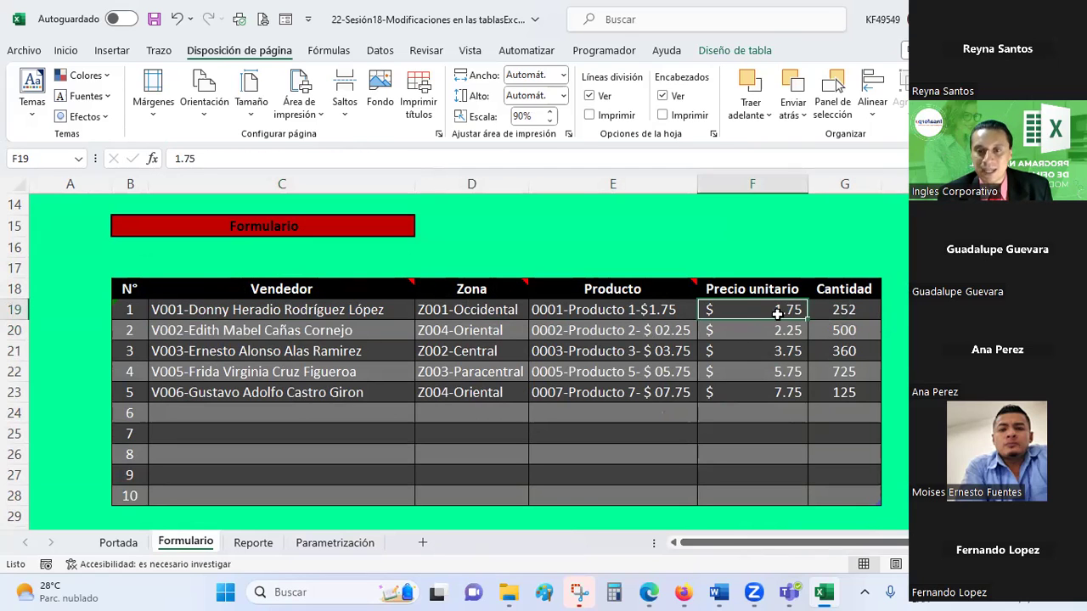
{"action": "key", "text": "ctrl+shift+Down"}
{"action": "left_click", "coordinate": [655, 316]}
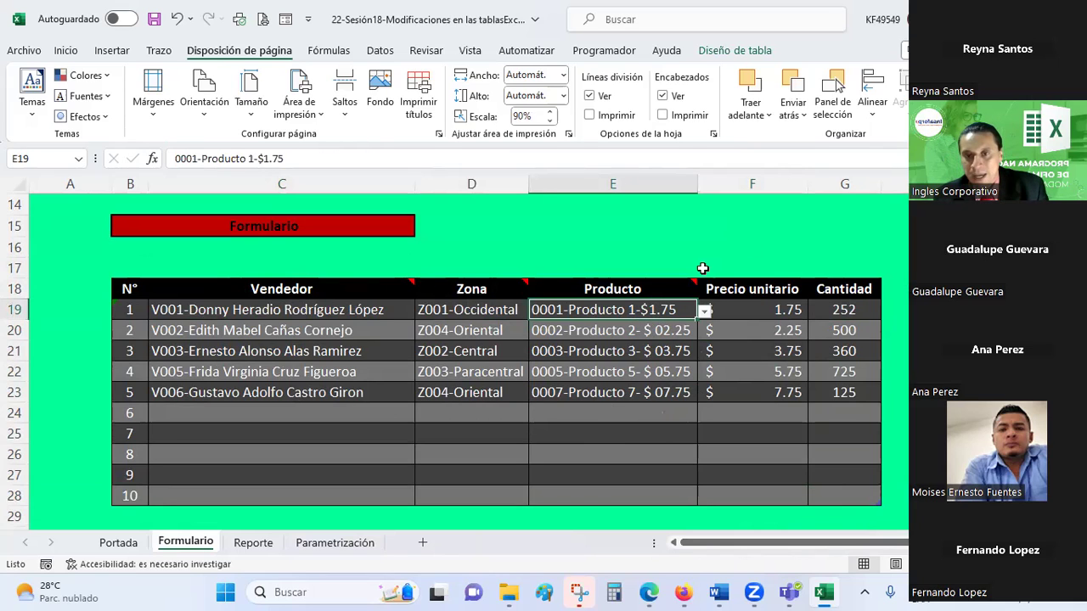
{"action": "left_click", "coordinate": [768, 317]}
{"action": "left_click", "coordinate": [759, 351]}
{"action": "left_click", "coordinate": [764, 391]}
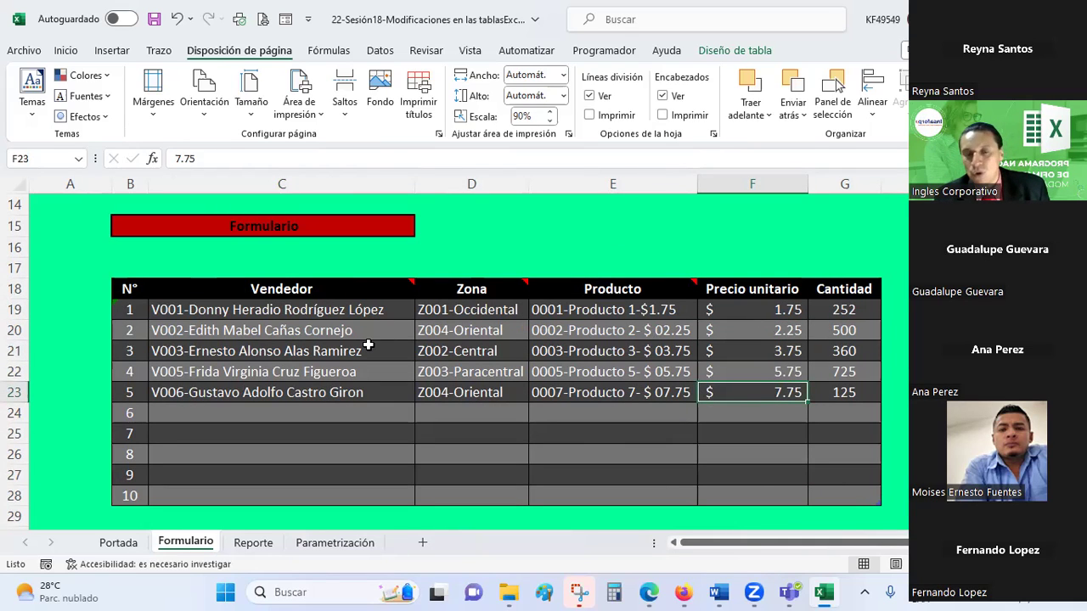
{"action": "left_click", "coordinate": [261, 547]}
{"action": "left_click", "coordinate": [567, 372]}
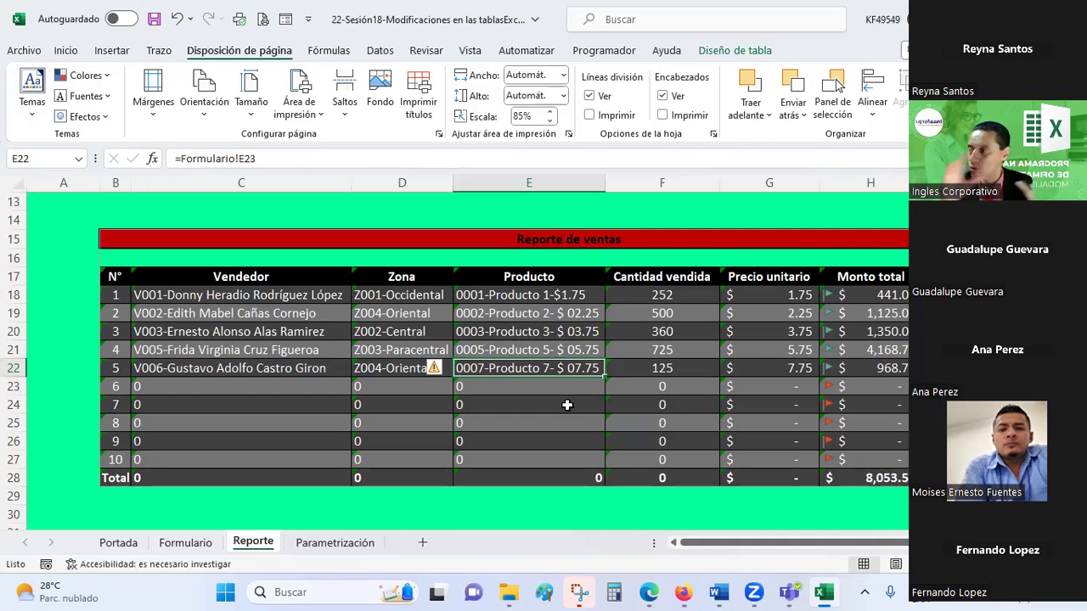
{"action": "left_click", "coordinate": [261, 21]}
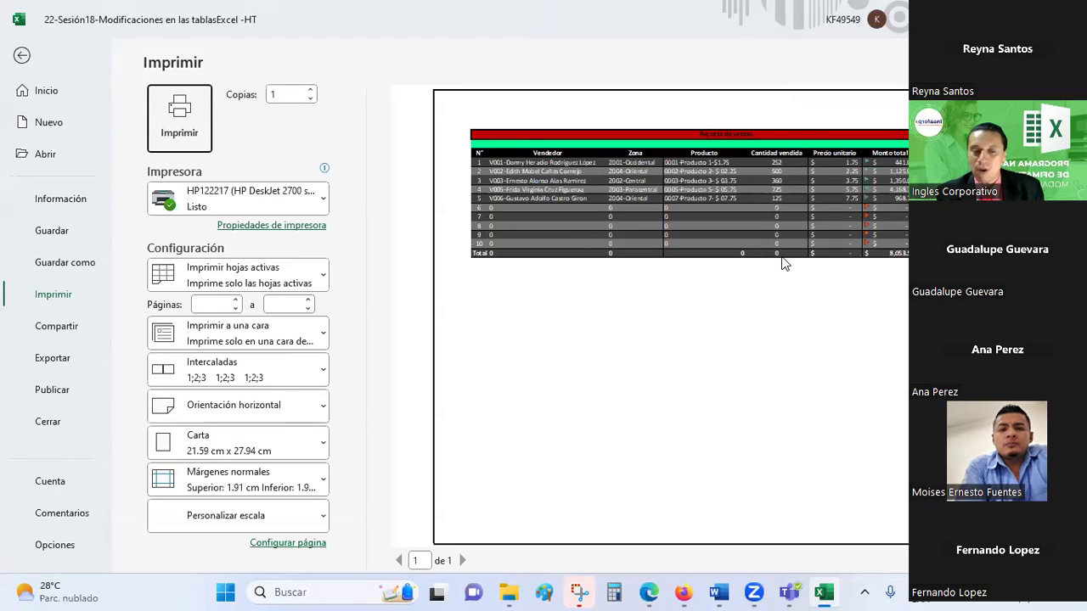
{"action": "key", "text": "Escape"}
{"action": "left_click", "coordinate": [728, 331]}
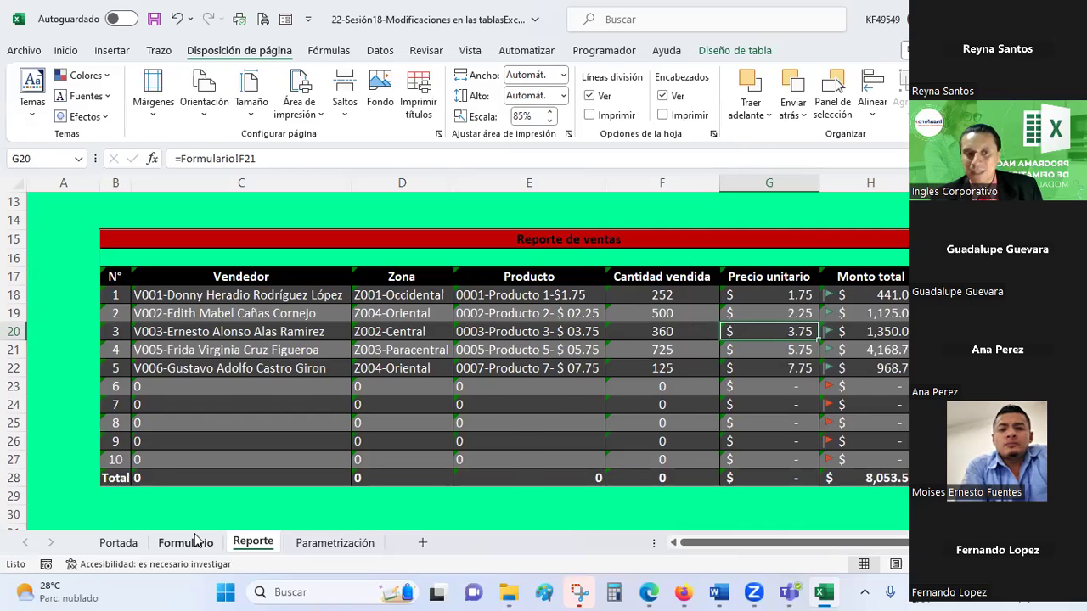
{"action": "left_click", "coordinate": [195, 541]}
{"action": "left_click", "coordinate": [228, 420]}
{"action": "left_click", "coordinate": [226, 434]}
{"action": "left_click", "coordinate": [222, 454]}
{"action": "left_click", "coordinate": [219, 475]}
{"action": "left_click", "coordinate": [218, 495]}
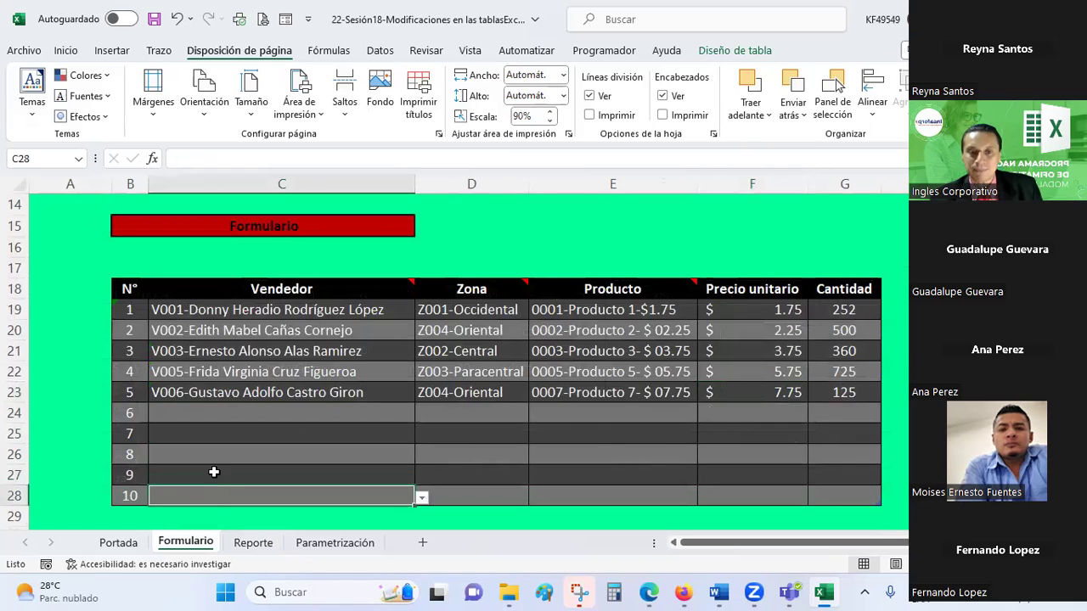
{"action": "scroll", "coordinate": [215, 480], "scroll_direction": "down", "scroll_amount": 3}
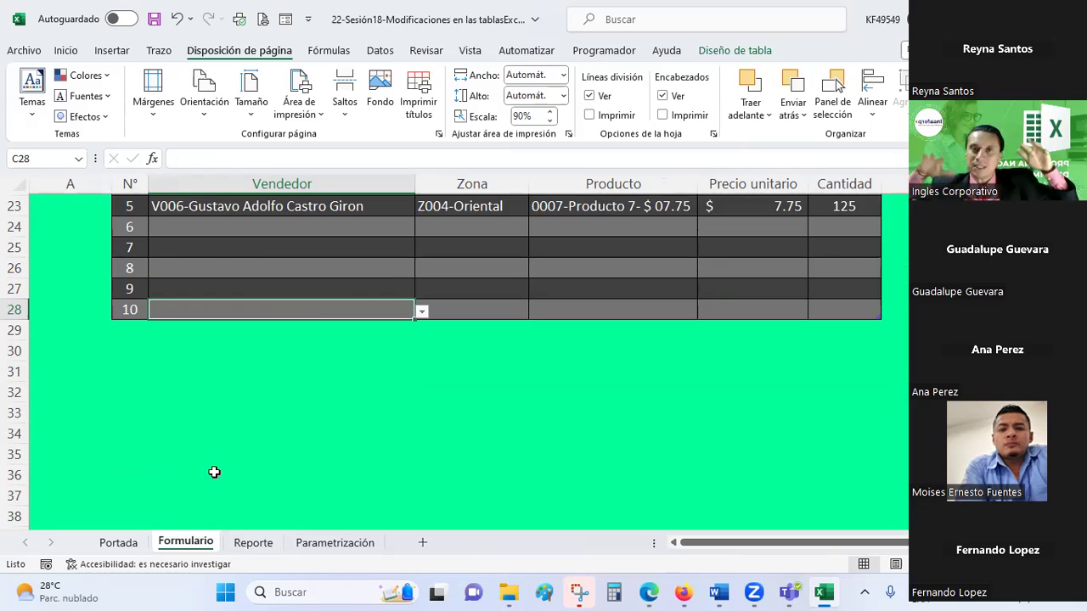
{"action": "scroll", "coordinate": [214, 472], "scroll_direction": "up", "scroll_amount": 2}
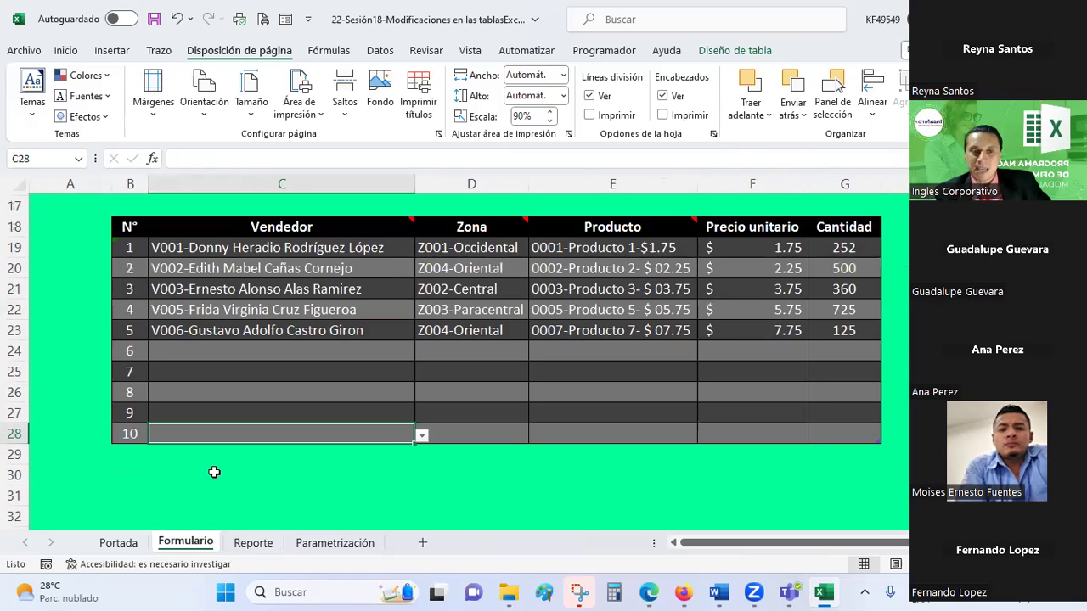
{"action": "left_click", "coordinate": [195, 330]}
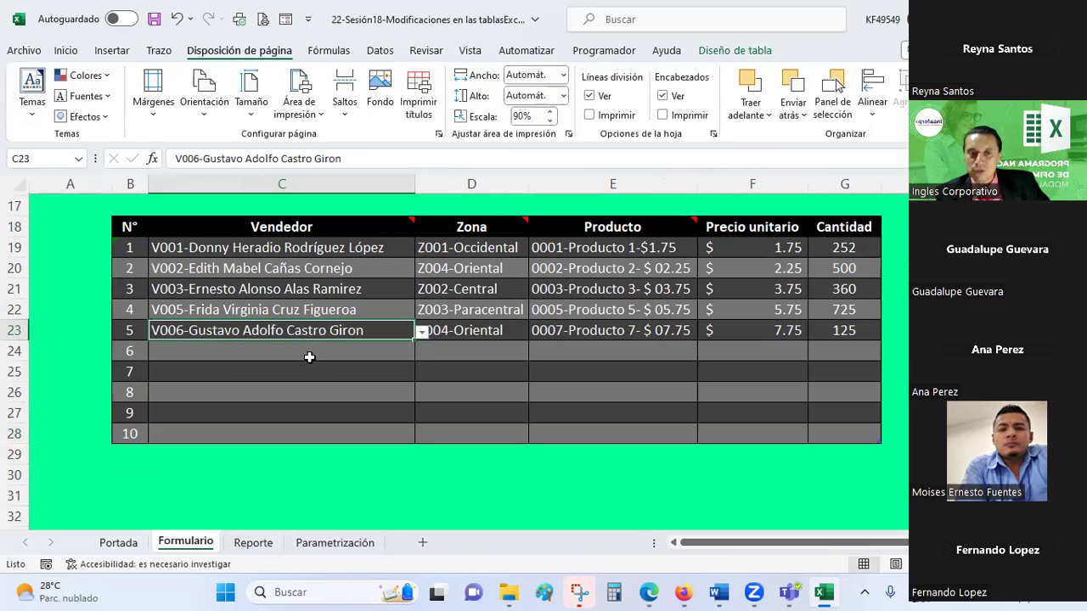
{"action": "left_click", "coordinate": [311, 355]}
{"action": "left_click", "coordinate": [257, 414]}
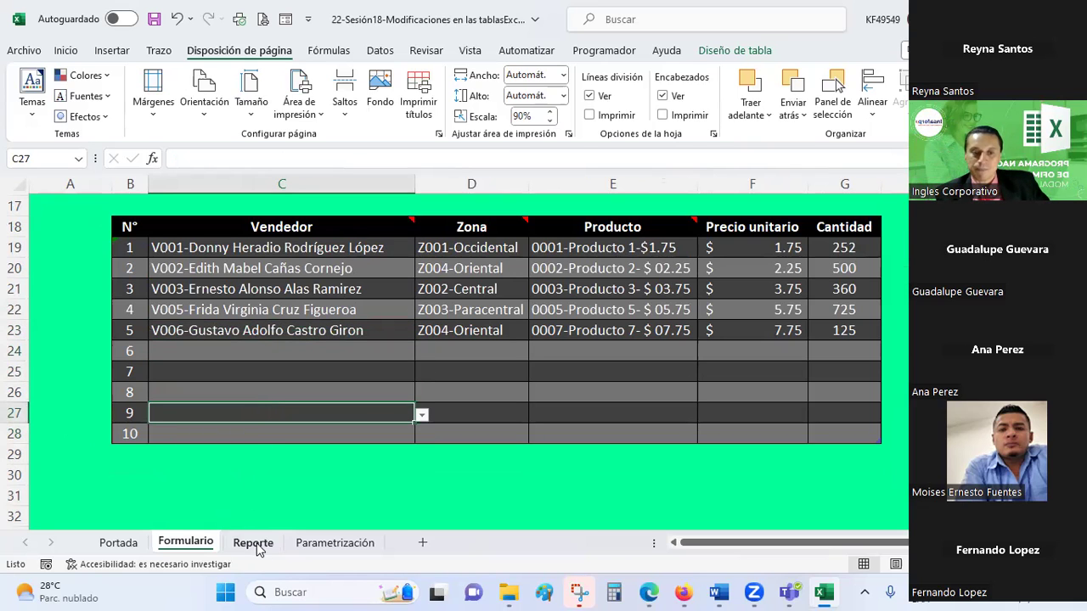
{"action": "left_click", "coordinate": [253, 543]}
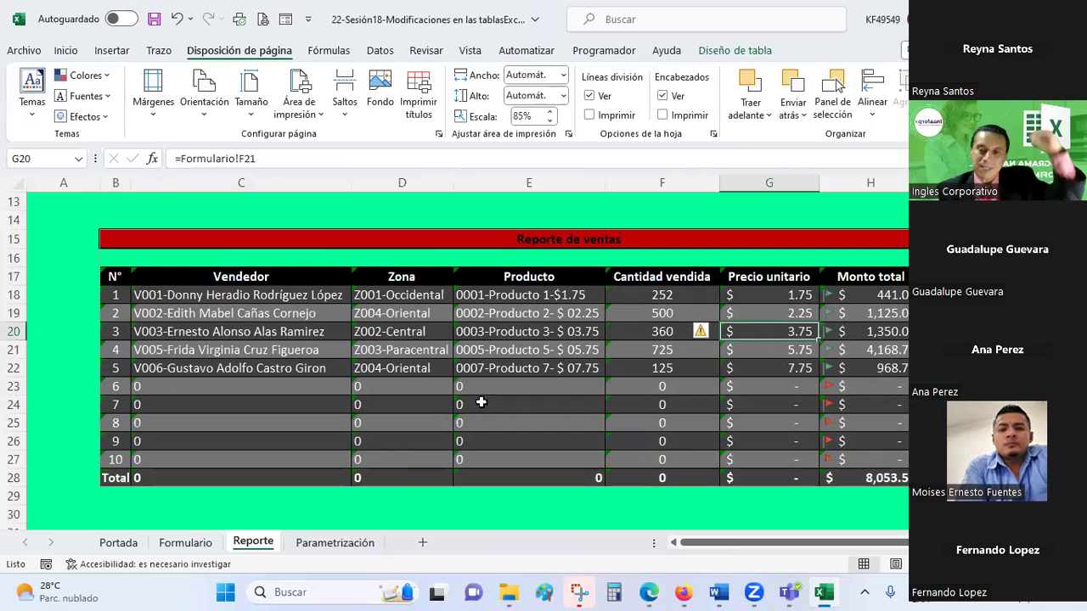
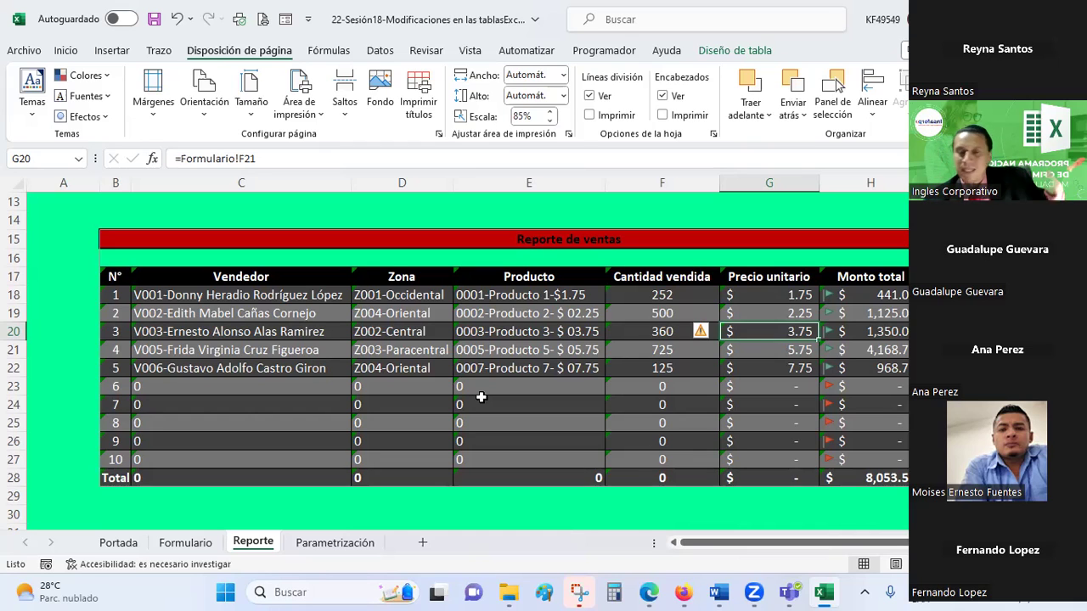
Insert a clustered column chart of Monto total (H18:H27), undoing an accidental title move.
{"action": "scroll", "coordinate": [520, 245], "scroll_direction": "down", "scroll_amount": 2}
{"action": "scroll", "coordinate": [520, 245], "scroll_direction": "up", "scroll_amount": 1}
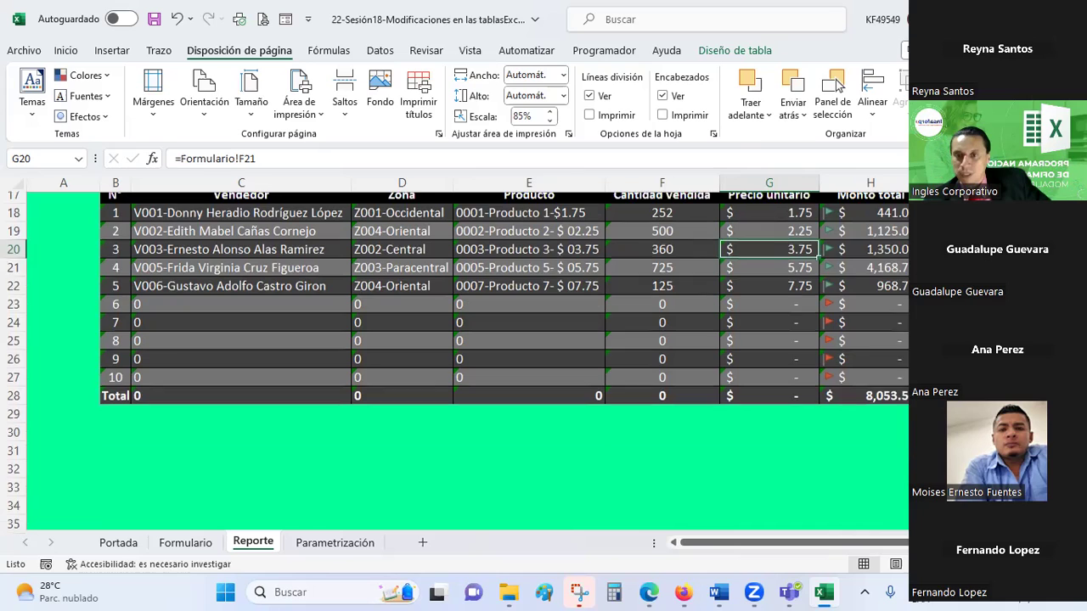
{"action": "left_click_drag", "start_coordinate": [874, 240], "coordinate": [858, 397]}
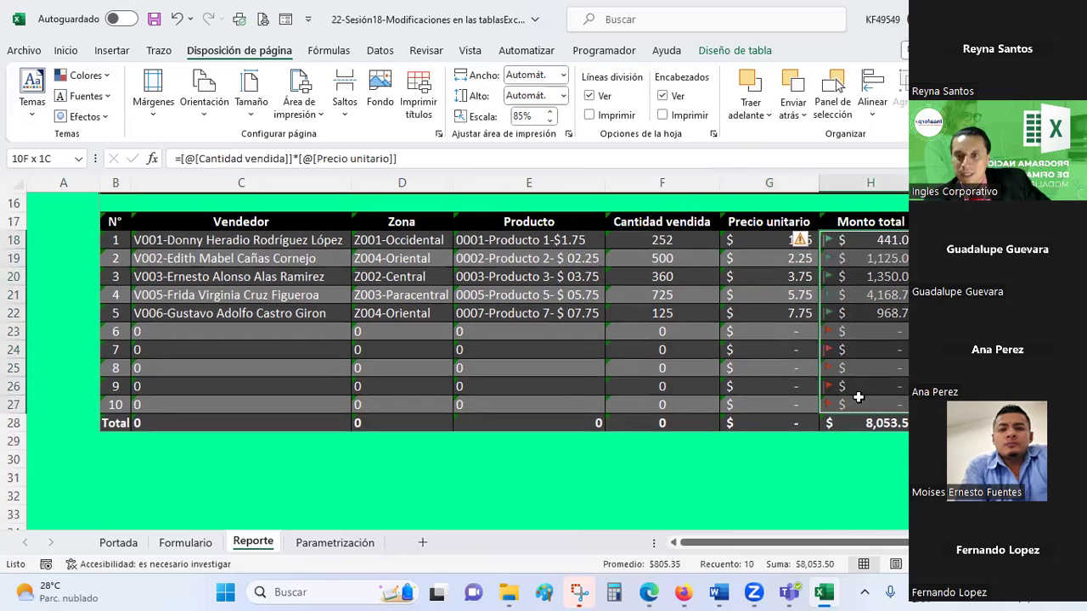
{"action": "left_click", "coordinate": [112, 52]}
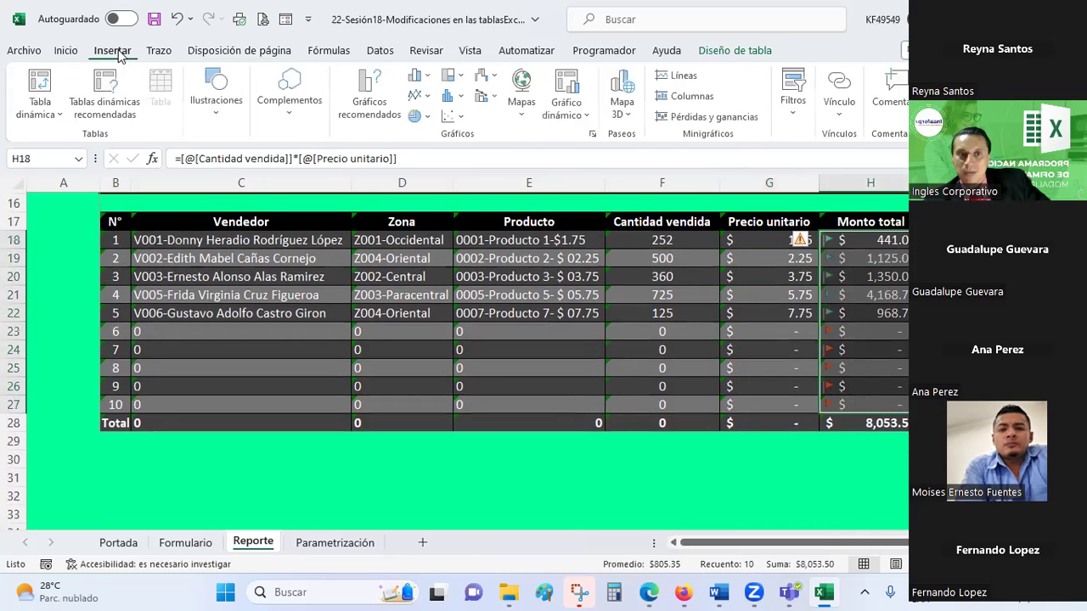
{"action": "left_click", "coordinate": [429, 76]}
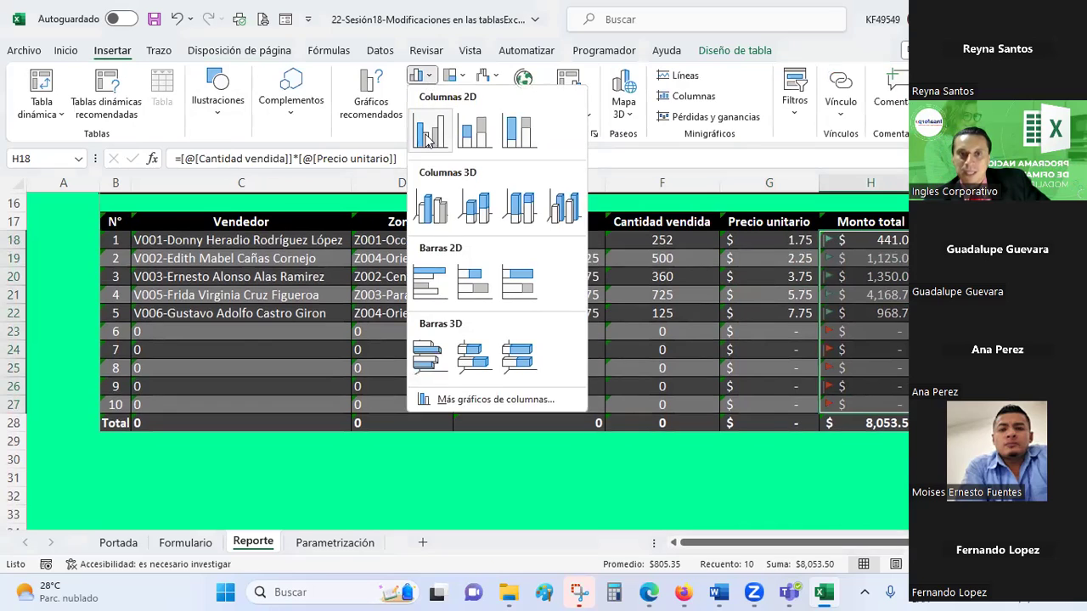
{"action": "left_click", "coordinate": [429, 135]}
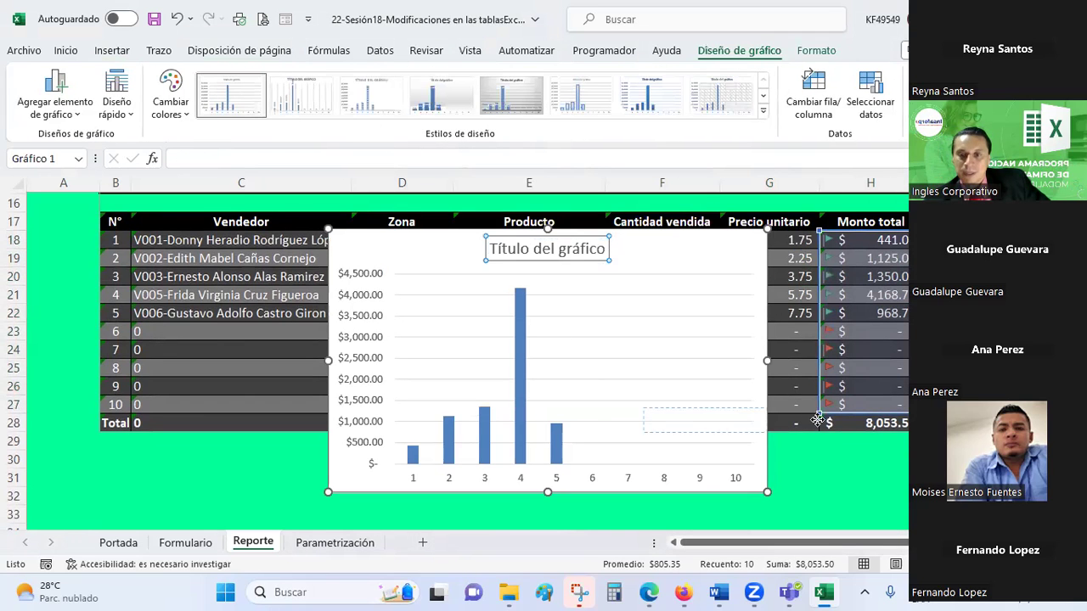
{"action": "left_click_drag", "start_coordinate": [599, 250], "coordinate": [738, 419]}
{"action": "key", "text": "ctrl+z"}
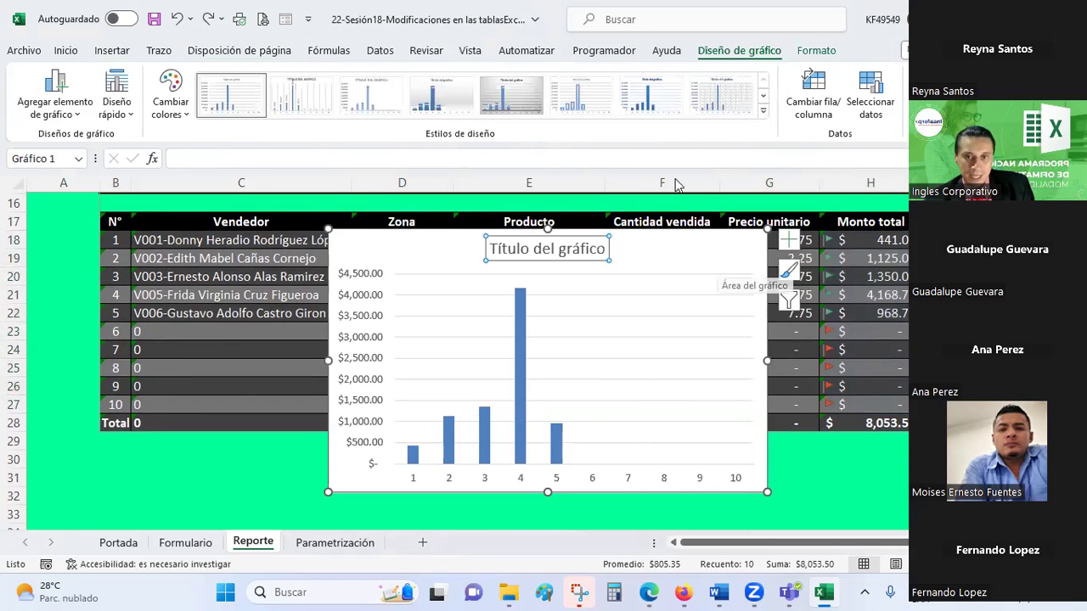
Apply the dark chart style to the Monto total chart.
{"action": "left_click", "coordinate": [762, 110]}
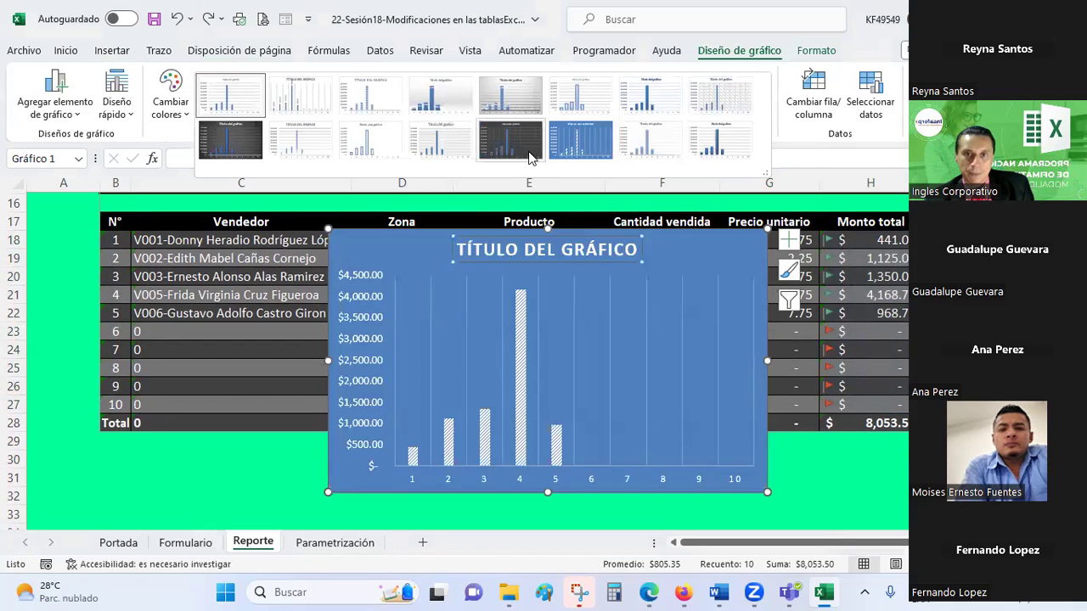
{"action": "left_click", "coordinate": [522, 145]}
{"action": "scroll", "coordinate": [691, 300], "scroll_direction": "down", "scroll_amount": 2}
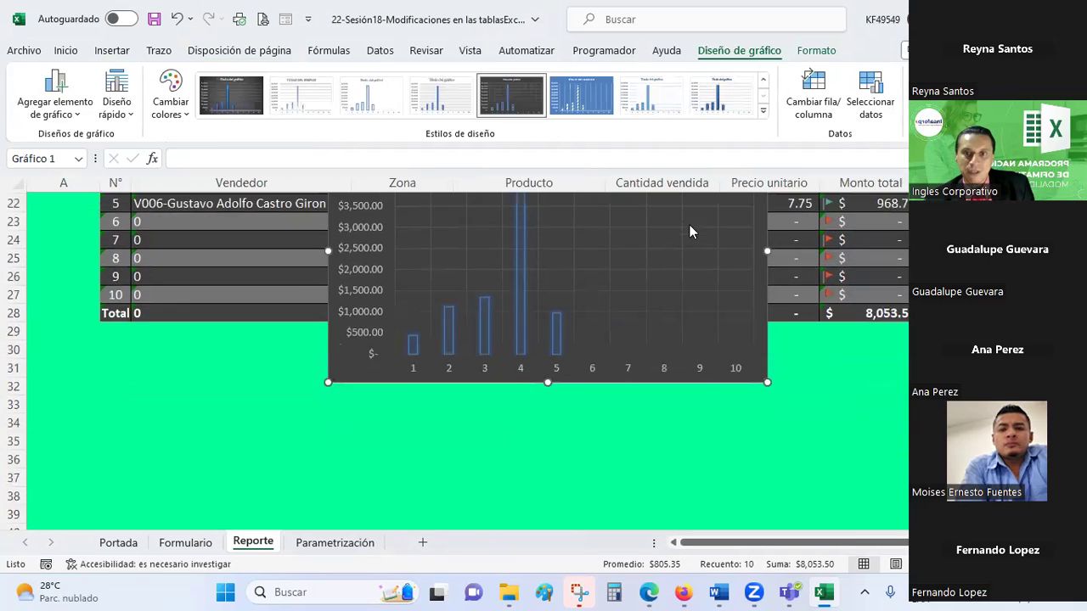
{"action": "scroll", "coordinate": [696, 282], "scroll_direction": "up", "scroll_amount": 2}
Move the chart just below the sales table, resize it there, then deselect it.
{"action": "left_click_drag", "start_coordinate": [696, 243], "coordinate": [839, 333]}
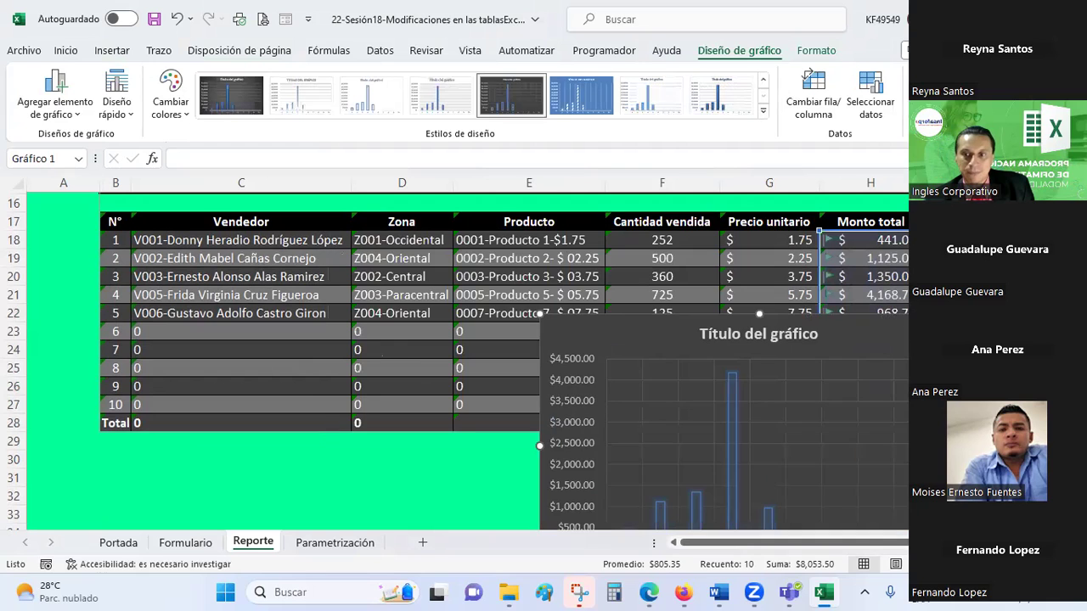
{"action": "mouse_move", "coordinate": [794, 543]}
{"action": "left_mouse_down"}
{"action": "mouse_move", "coordinate": [897, 549]}
{"action": "mouse_move", "coordinate": [671, 543]}
{"action": "left_mouse_up"}
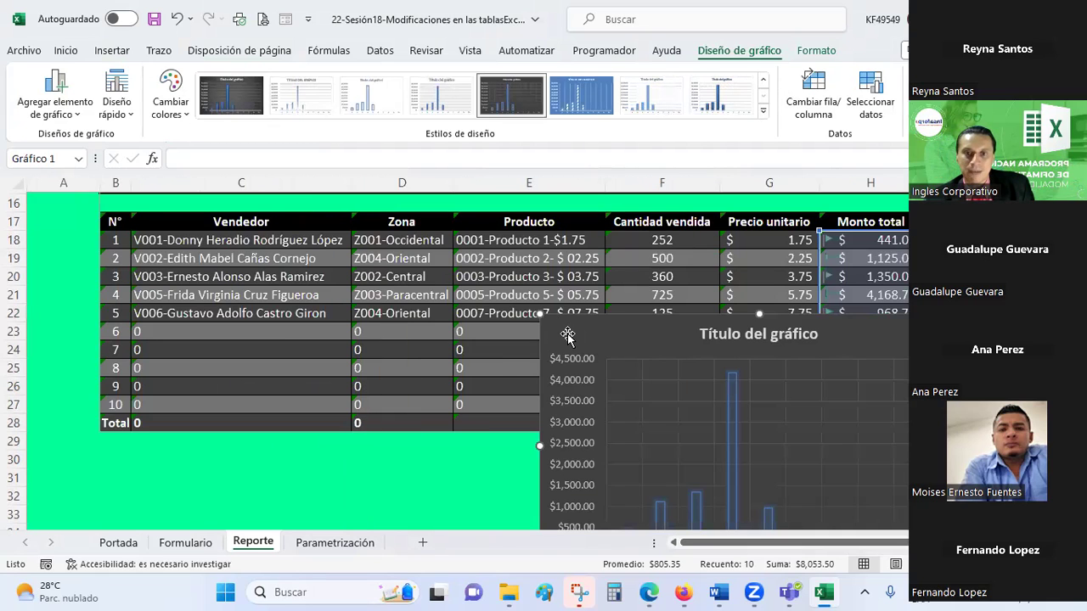
{"action": "left_click_drag", "start_coordinate": [563, 320], "coordinate": [290, 470]}
{"action": "scroll", "coordinate": [278, 433], "scroll_direction": "down", "scroll_amount": 3}
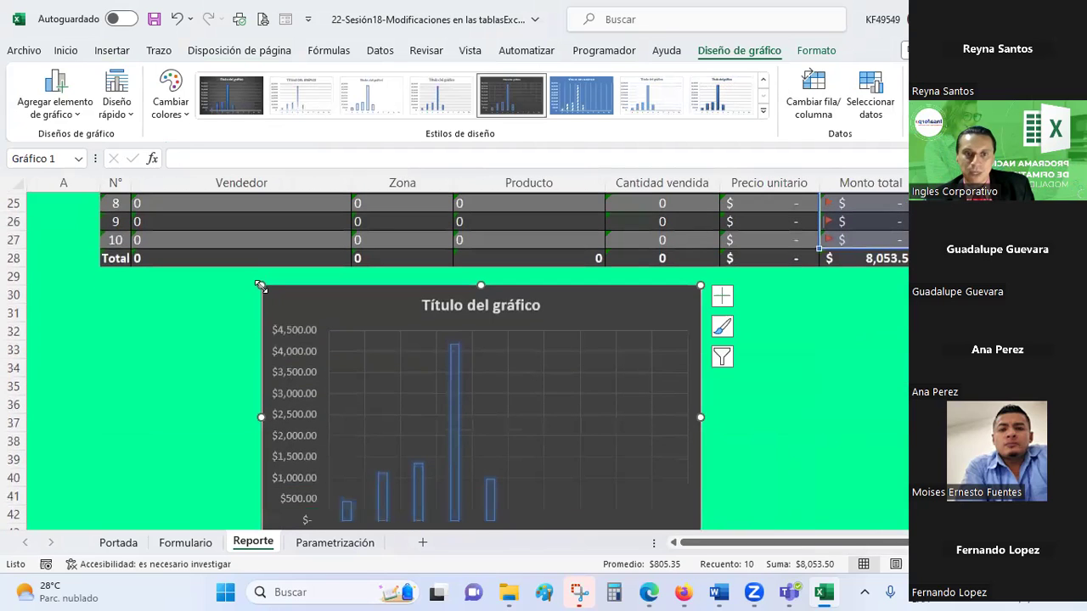
{"action": "mouse_move", "coordinate": [264, 287]}
{"action": "left_mouse_down"}
{"action": "mouse_move", "coordinate": [399, 388]}
{"action": "mouse_move", "coordinate": [316, 299]}
{"action": "left_mouse_up"}
{"action": "left_click_drag", "start_coordinate": [571, 442], "coordinate": [662, 491]}
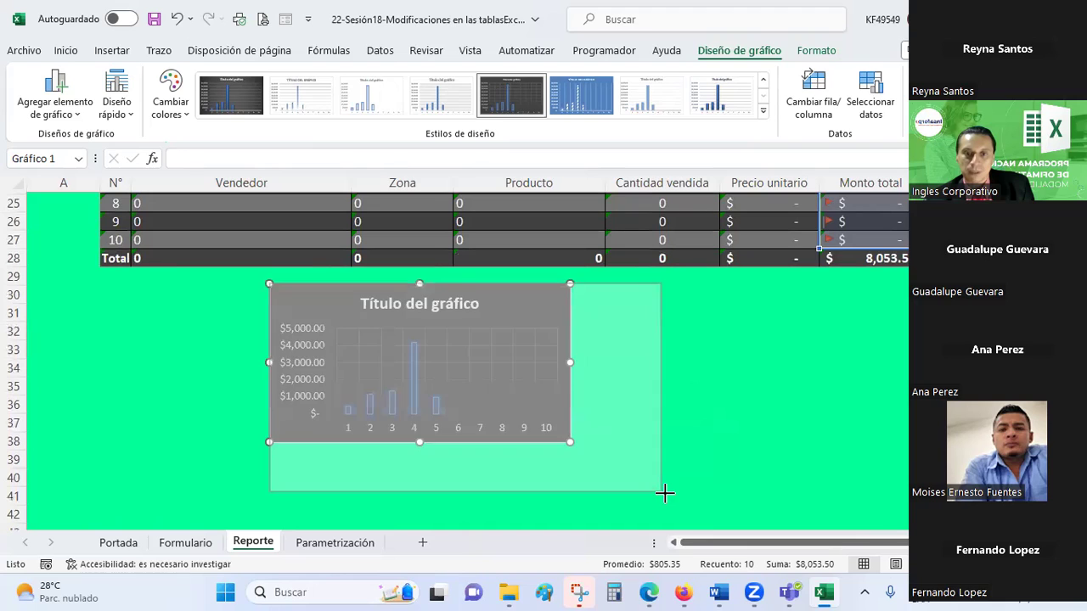
{"action": "scroll", "coordinate": [739, 416], "scroll_direction": "up", "scroll_amount": 2}
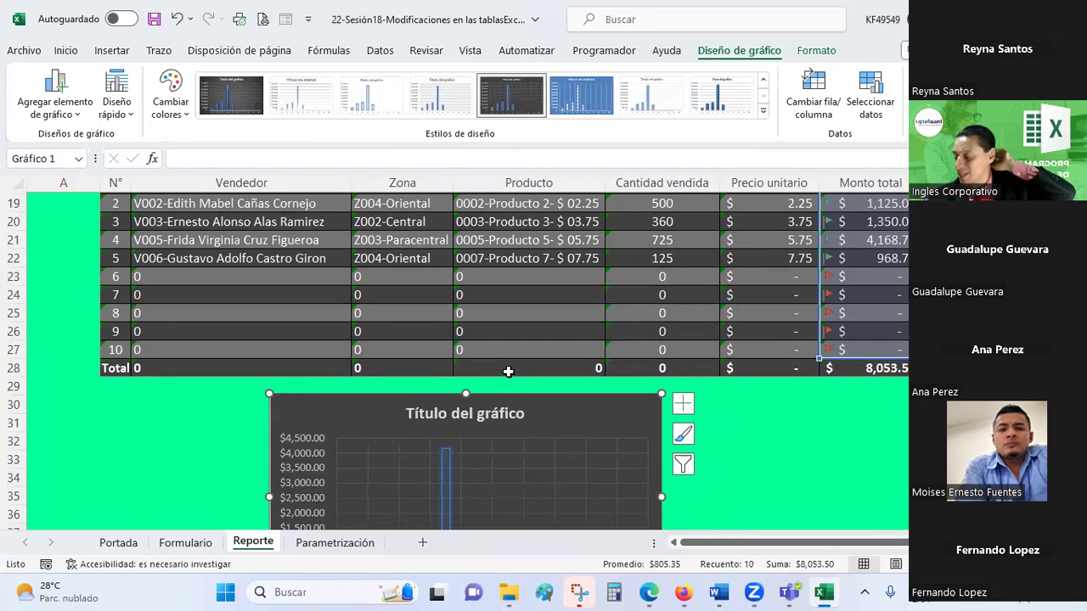
{"action": "scroll", "coordinate": [507, 374], "scroll_direction": "down", "scroll_amount": 2}
{"action": "scroll", "coordinate": [507, 374], "scroll_direction": "up", "scroll_amount": 1}
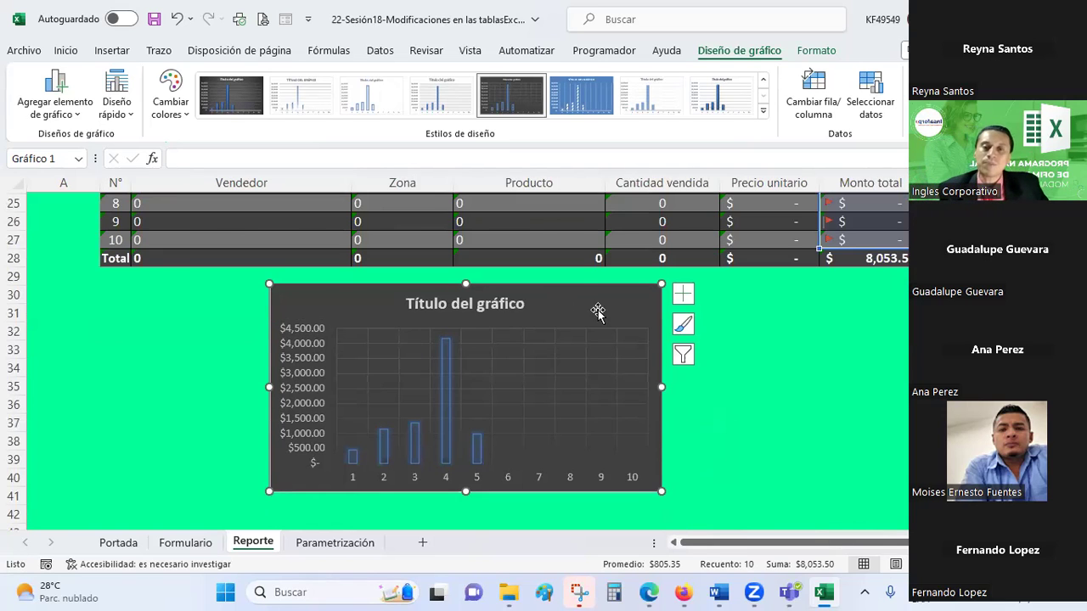
{"action": "scroll", "coordinate": [597, 312], "scroll_direction": "up", "scroll_amount": 3}
{"action": "left_click", "coordinate": [598, 314]}
Deselect the Monto total chart, leaving it below the sales table.
{"action": "left_click", "coordinate": [557, 222]}
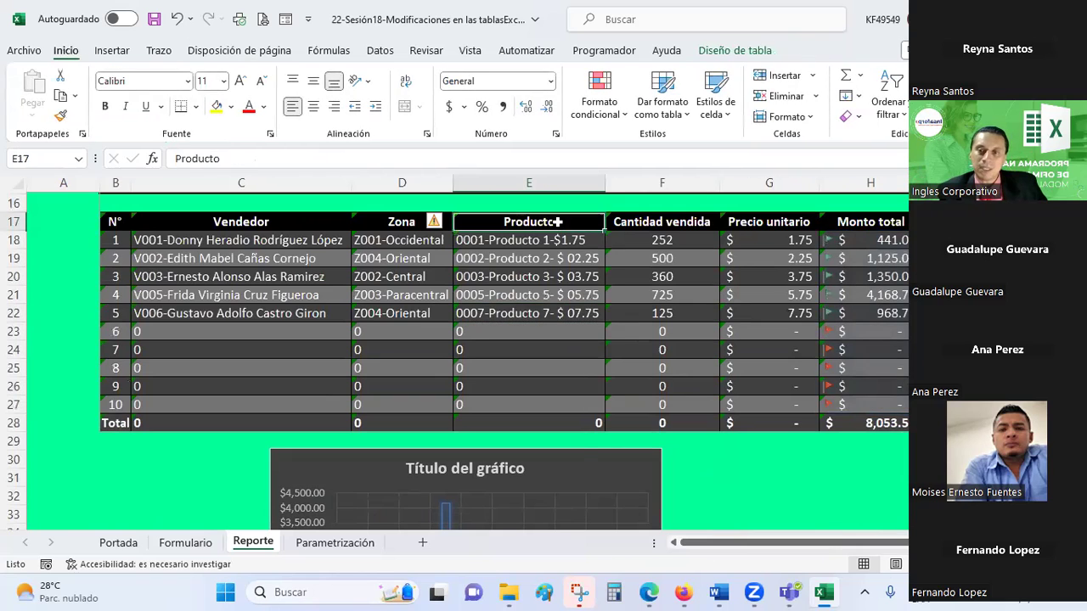
{"action": "left_click", "coordinate": [581, 459]}
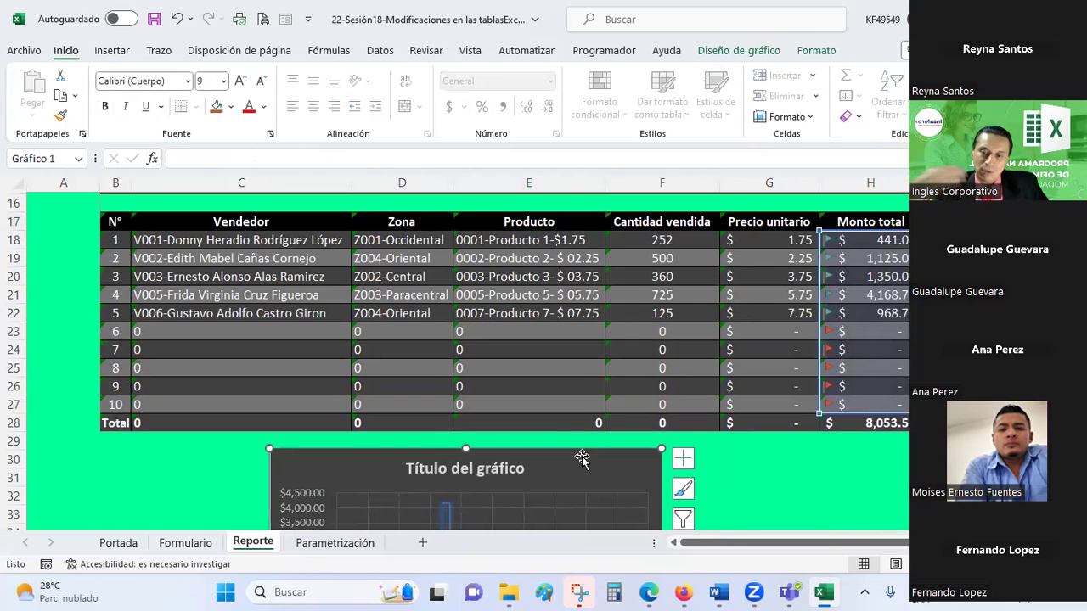
{"action": "left_click", "coordinate": [829, 480]}
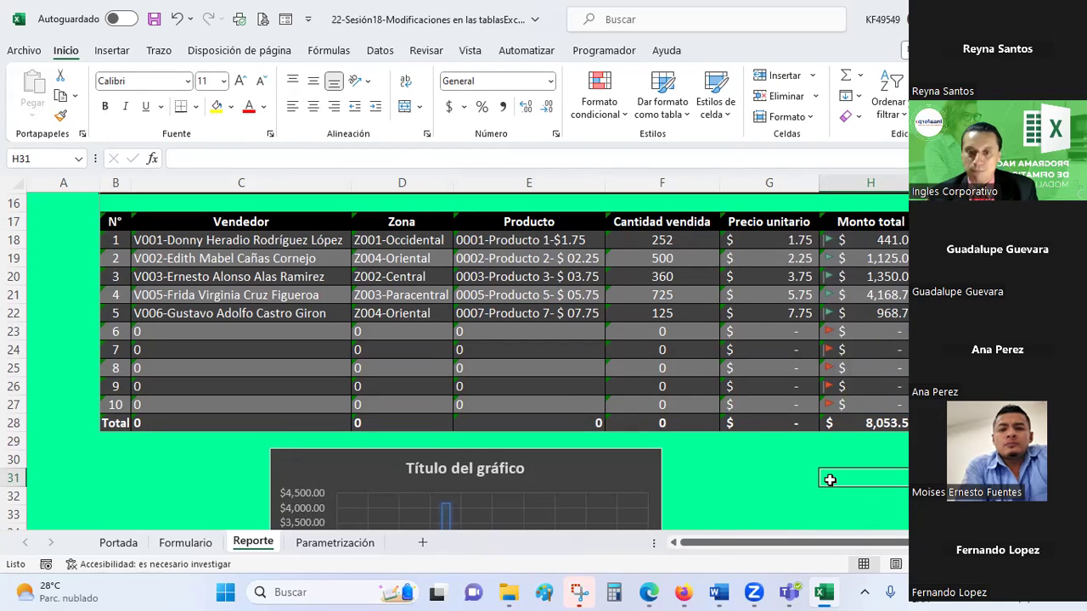
In the Google Sheets attendance file, enter 1 in BN2 under MARTES 18.
{"action": "left_click", "coordinate": [683, 592]}
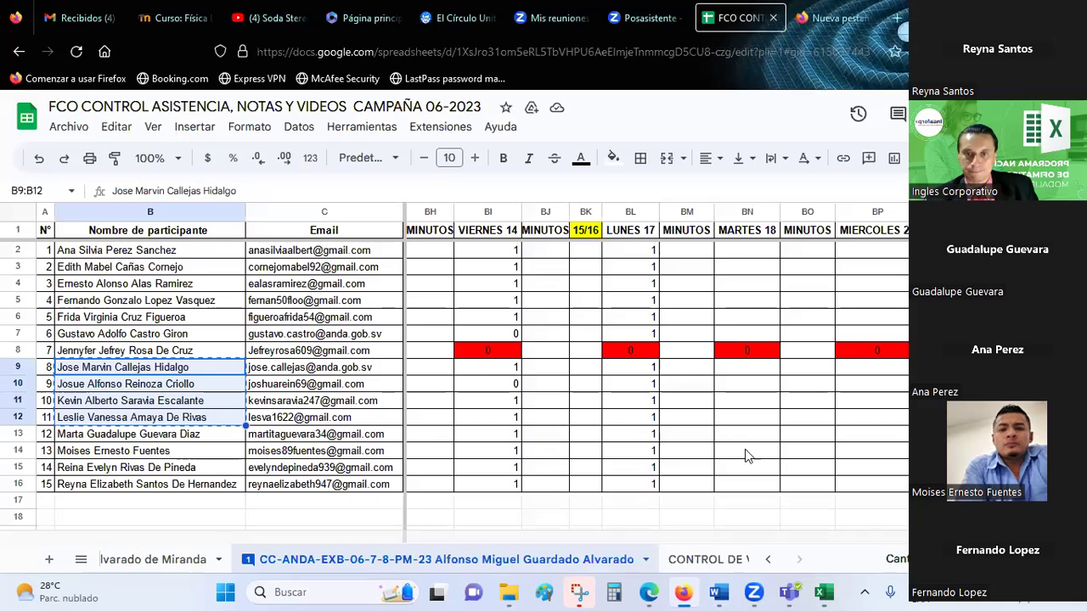
{"action": "left_click", "coordinate": [680, 249]}
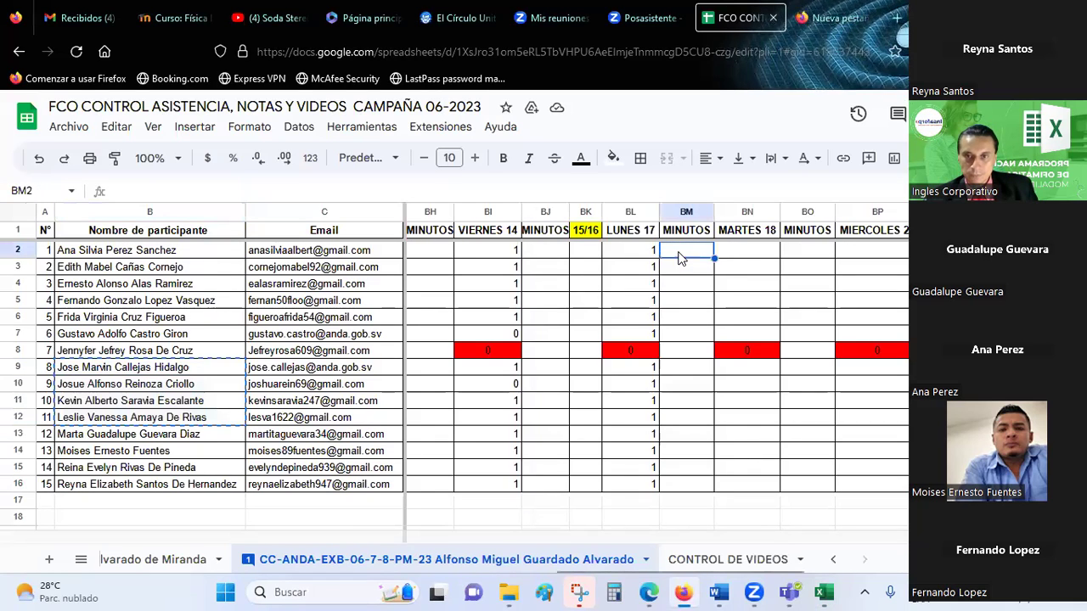
{"action": "left_click", "coordinate": [747, 247]}
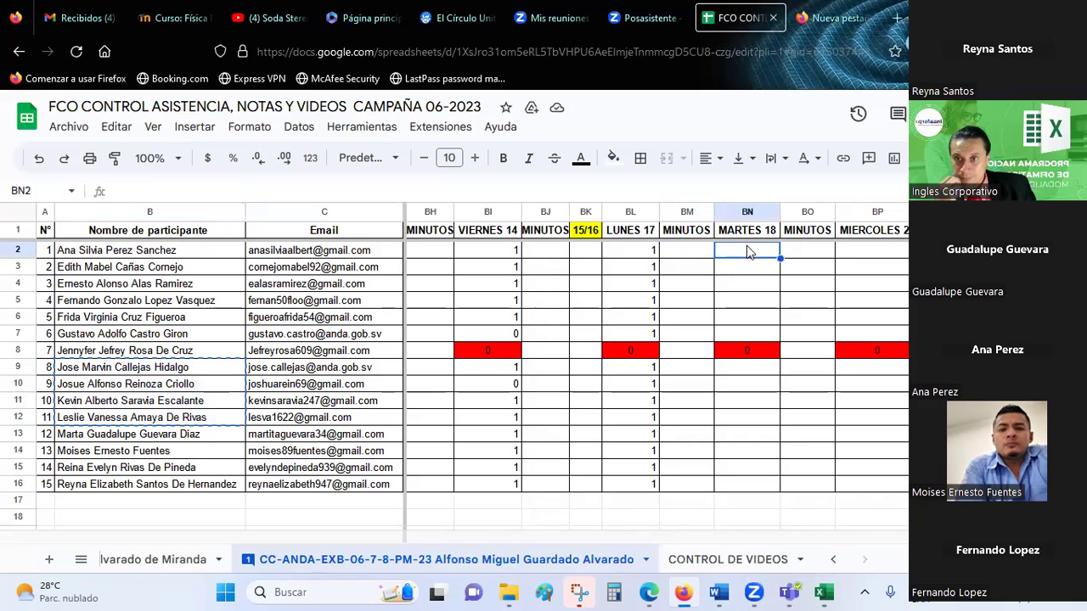
{"action": "type", "text": "1"}
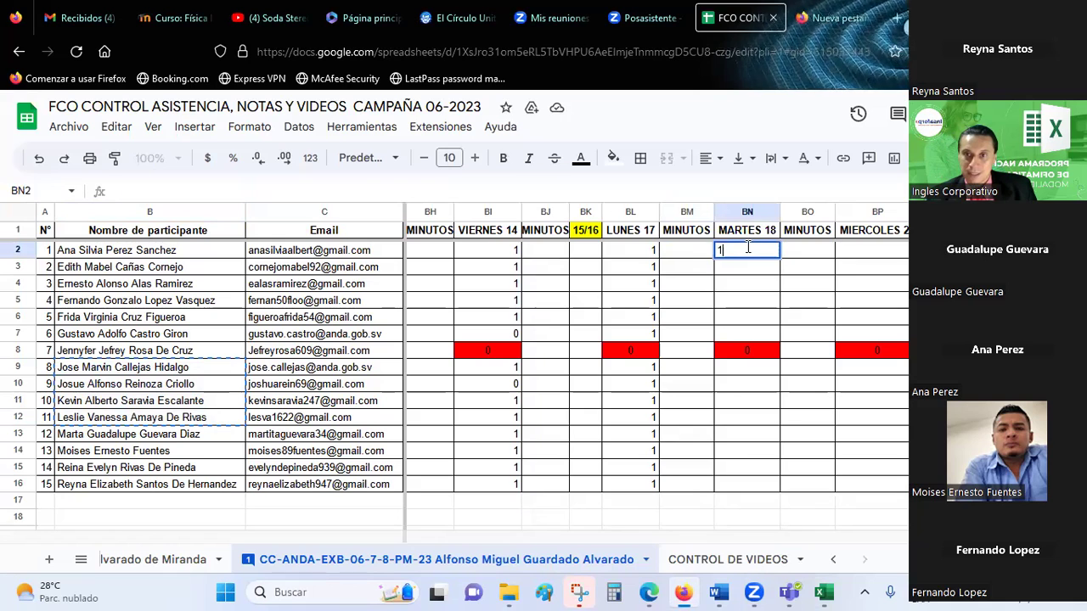
{"action": "key", "text": "Return"}
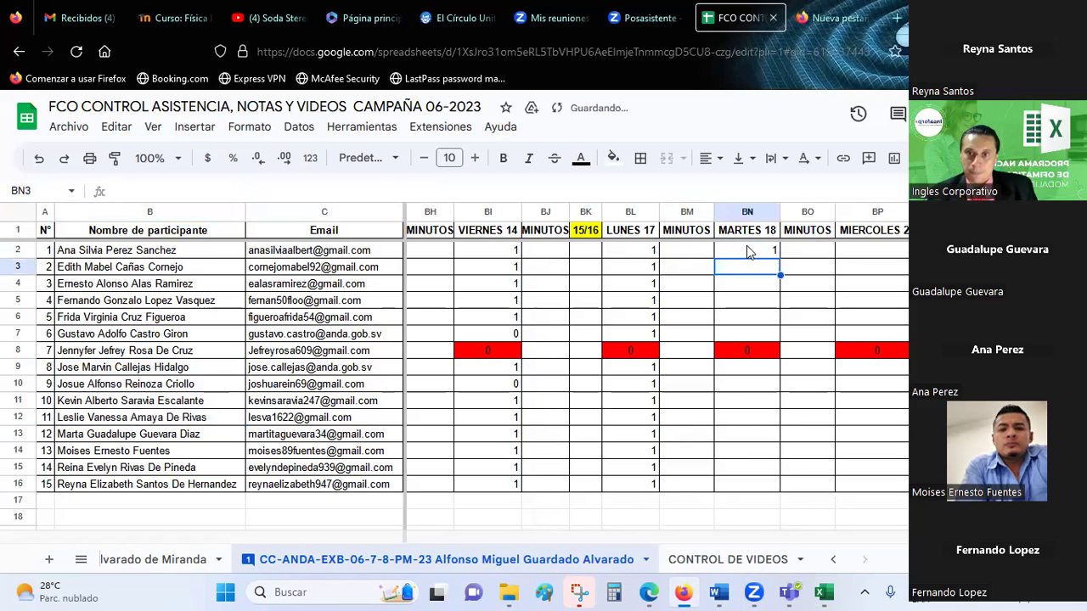
Correct the MIERCOLES 20 header to MIERCOLES 19.
{"action": "key", "text": "Up"}
{"action": "key", "text": "Up"}
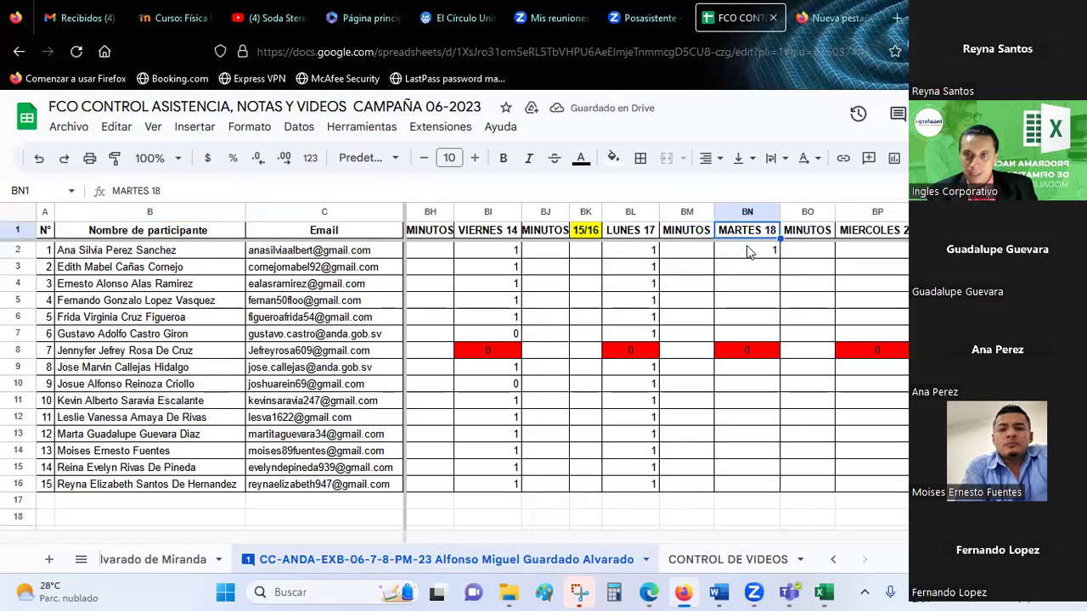
{"action": "key", "text": "Right"}
{"action": "key", "text": "Right"}
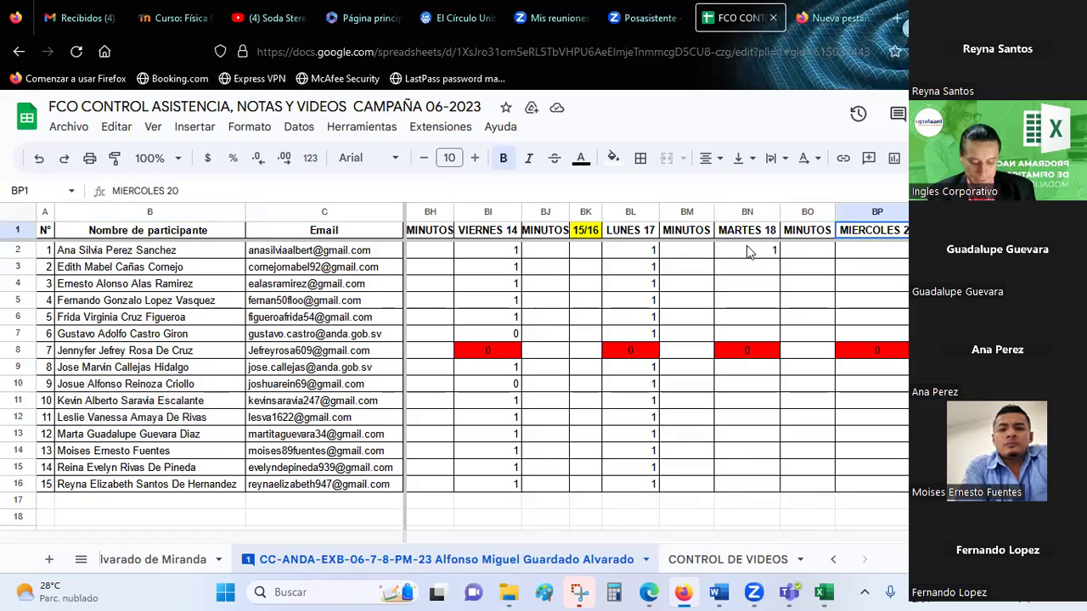
{"action": "key", "text": "F2"}
{"action": "key", "text": "BackSpace"}
{"action": "key", "text": "BackSpace"}
{"action": "type", "text": "19"}
{"action": "key", "text": "Return"}
Enter attendance marks 1, 0, 1, 1 and 1 under MARTES 18 starting at BN3.
{"action": "key", "text": "Down"}
{"action": "key", "text": "Left"}
{"action": "key", "text": "Left"}
{"action": "type", "text": "1"}
{"action": "key", "text": "Return"}
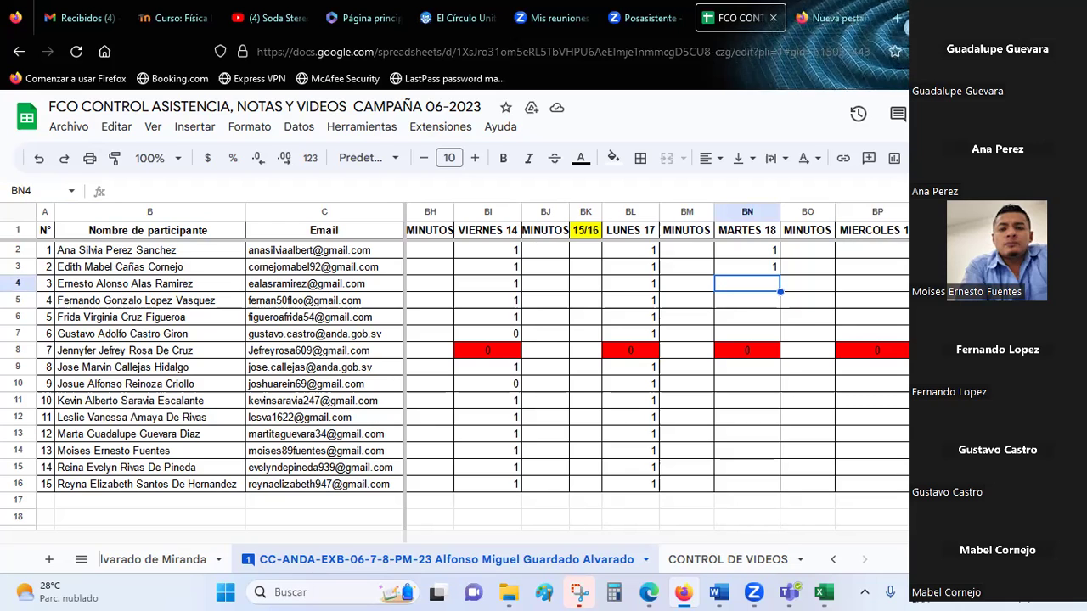
{"action": "type", "text": "0"}
{"action": "key", "text": "Return"}
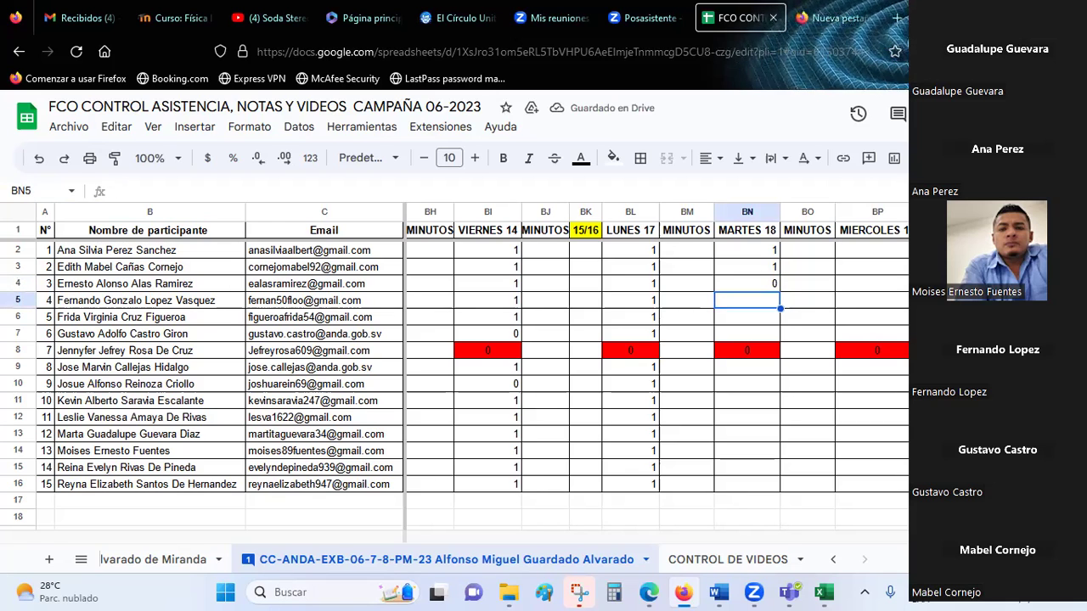
{"action": "type", "text": "1"}
{"action": "key", "text": "Return"}
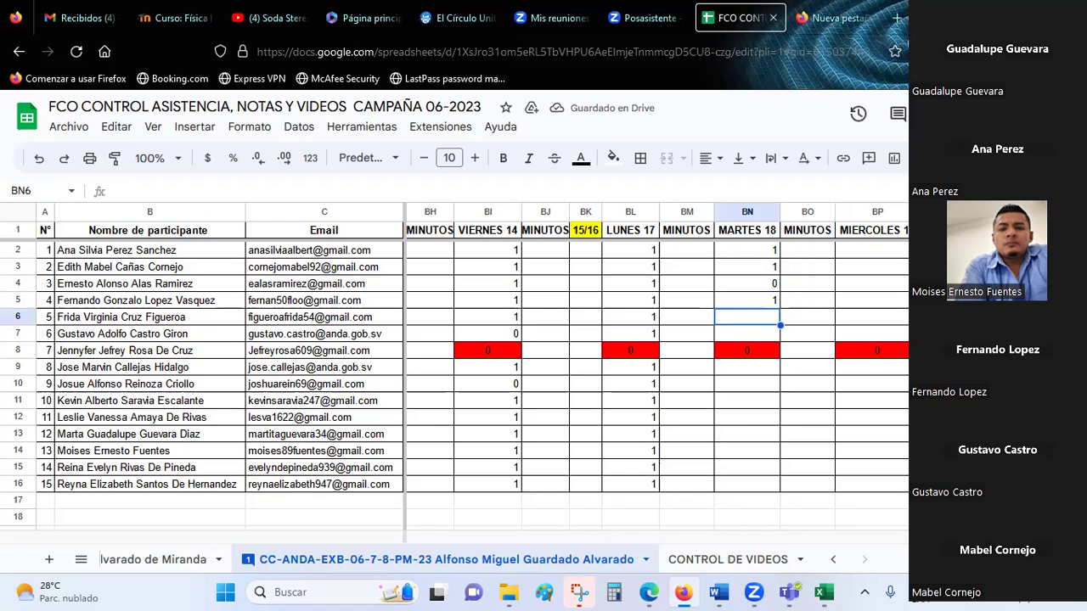
{"action": "type", "text": "1"}
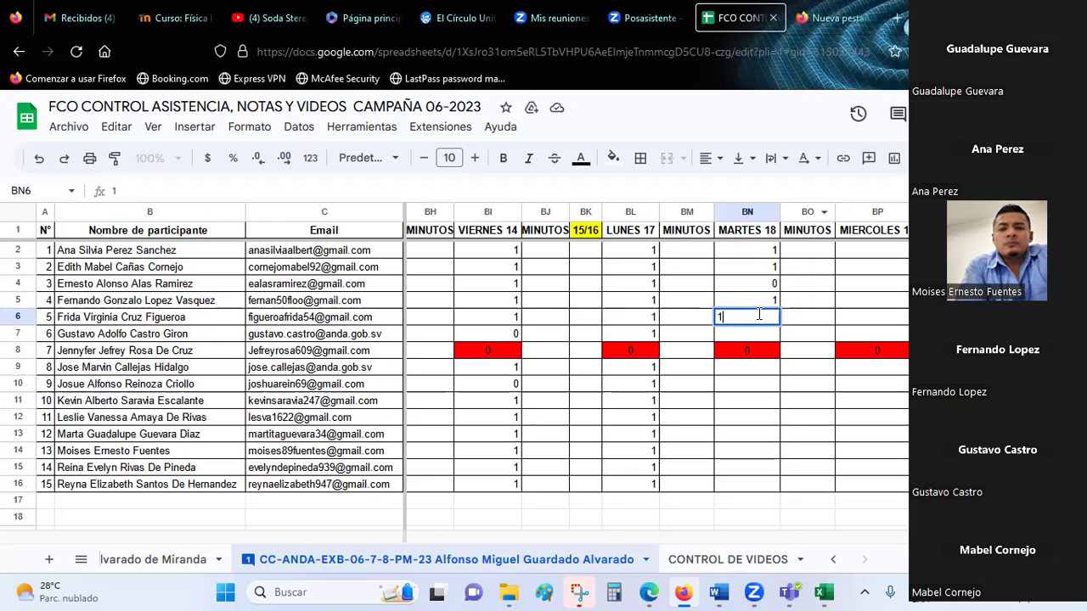
{"action": "key", "text": "Return"}
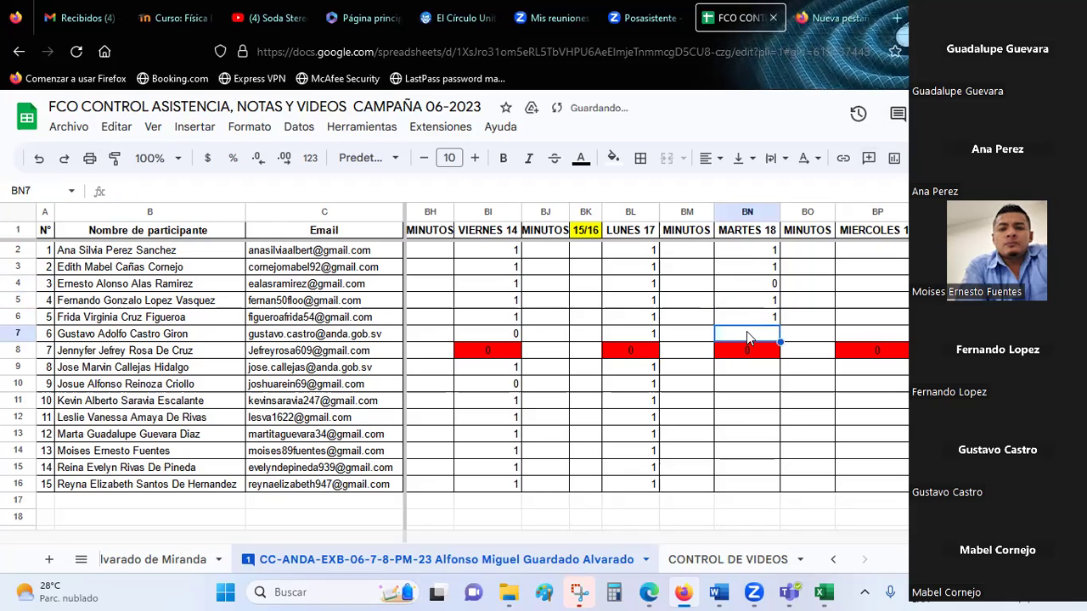
{"action": "type", "text": "1"}
{"action": "left_click", "coordinate": [741, 370]}
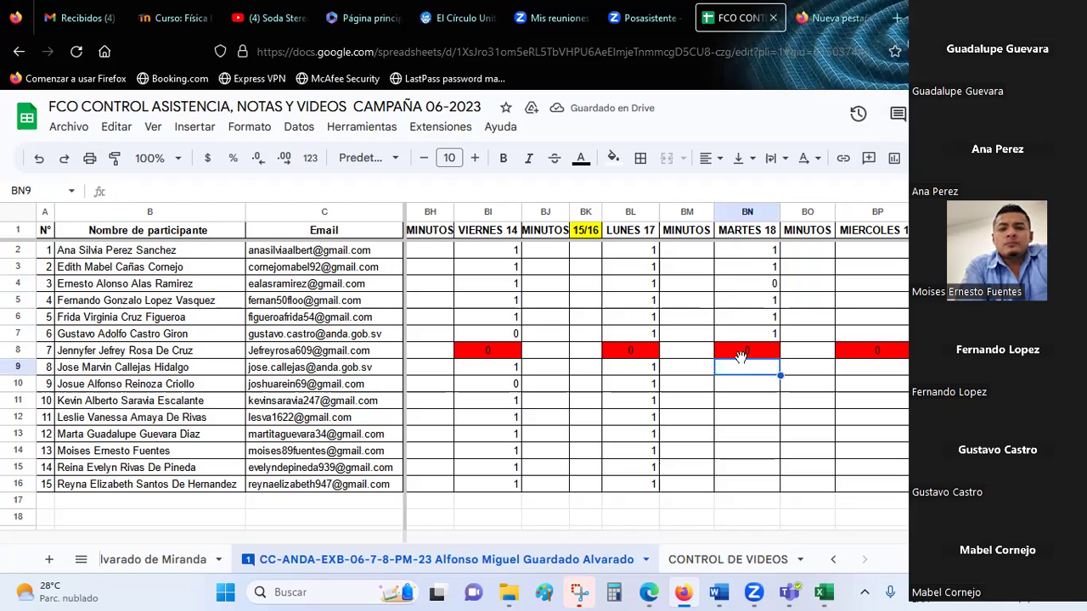
Enter 1 for each participant from BN9 to BN16, then return to Excel.
{"action": "type", "text": "1"}
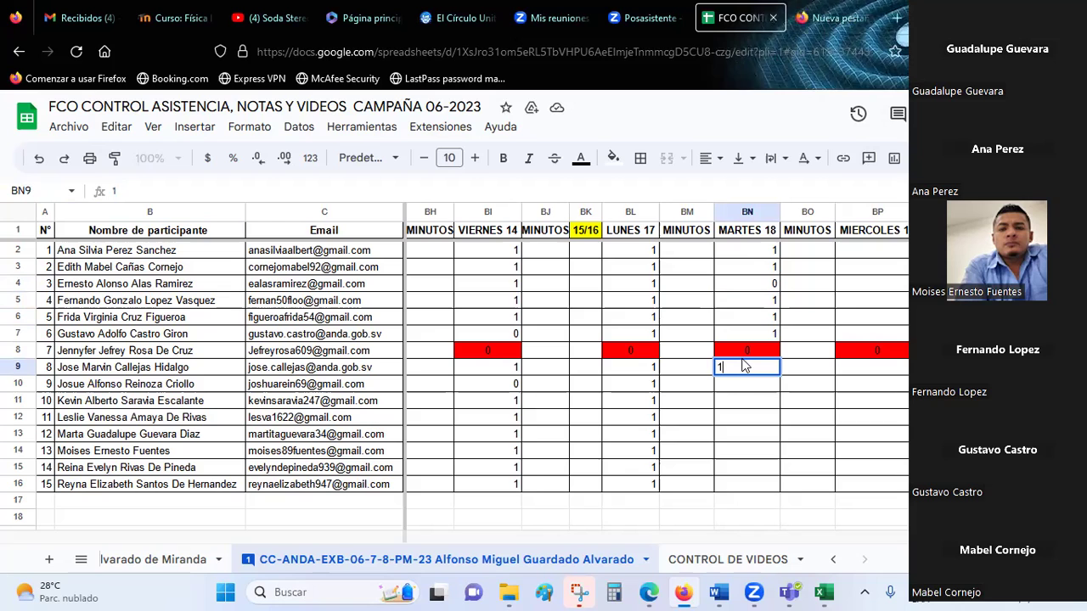
{"action": "left_click", "coordinate": [748, 382]}
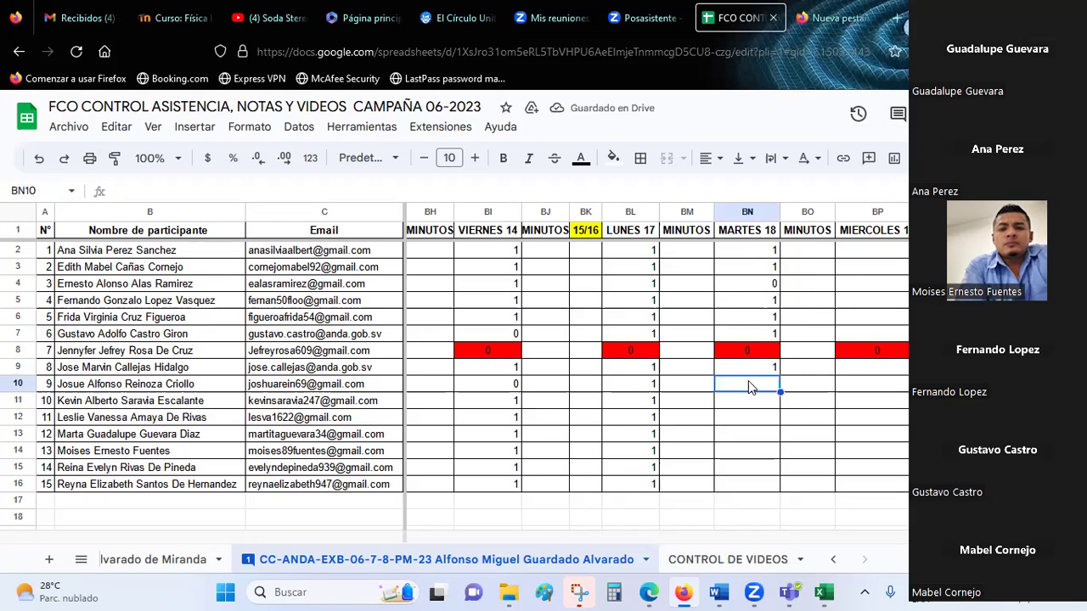
{"action": "type", "text": "1"}
{"action": "key", "text": "Return"}
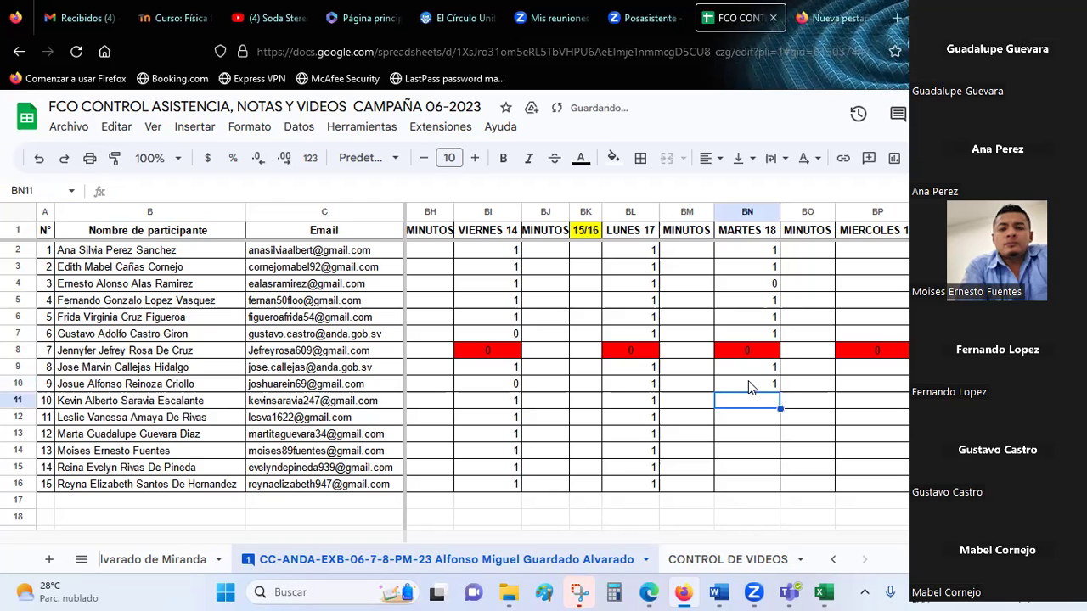
{"action": "type", "text": "1"}
{"action": "key", "text": "Return"}
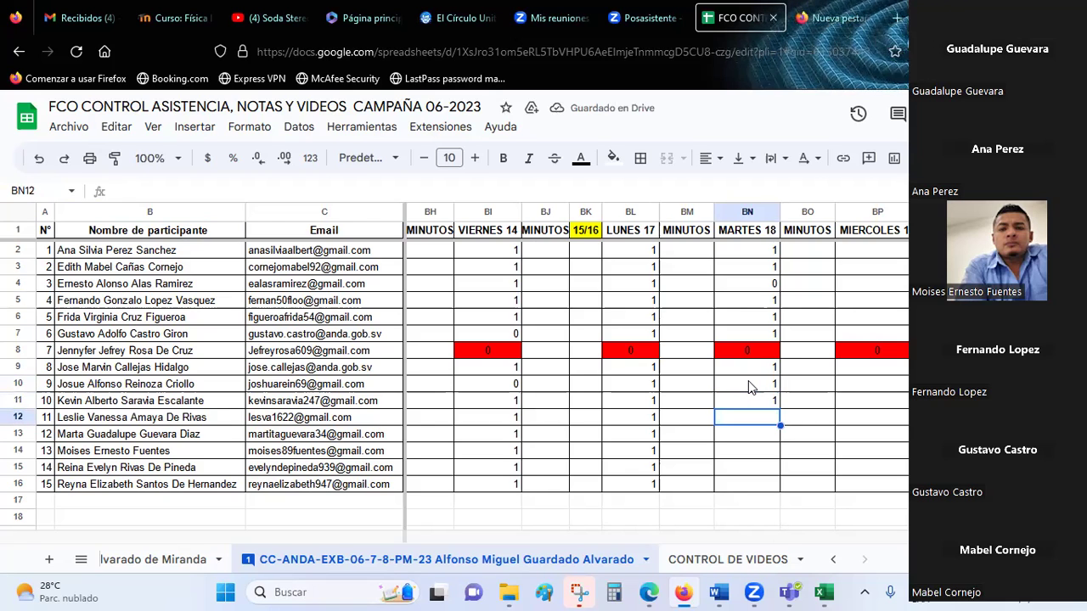
{"action": "type", "text": "1"}
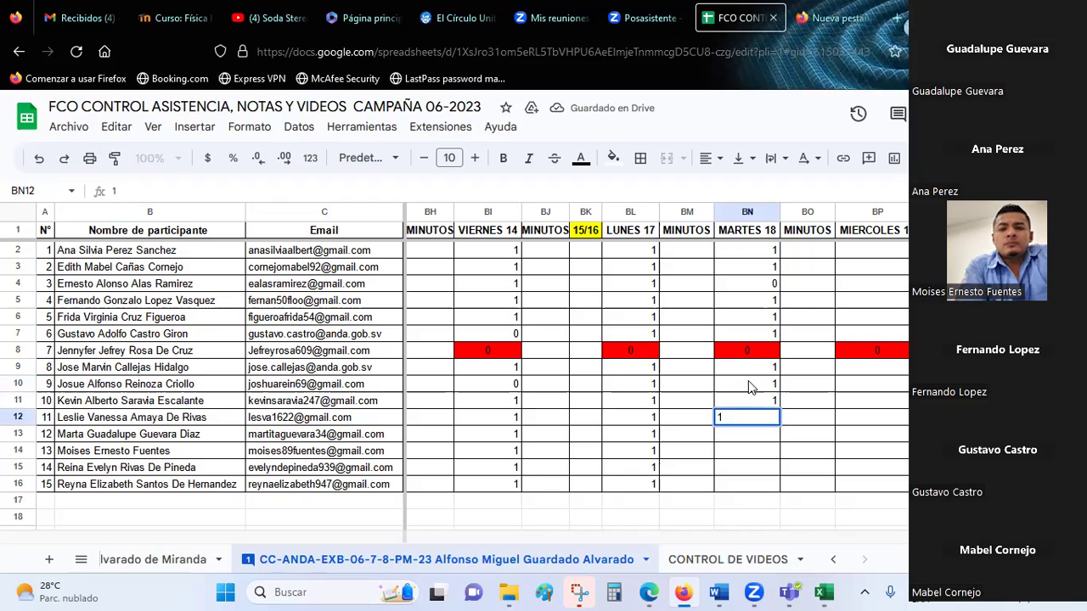
{"action": "key", "text": "Return"}
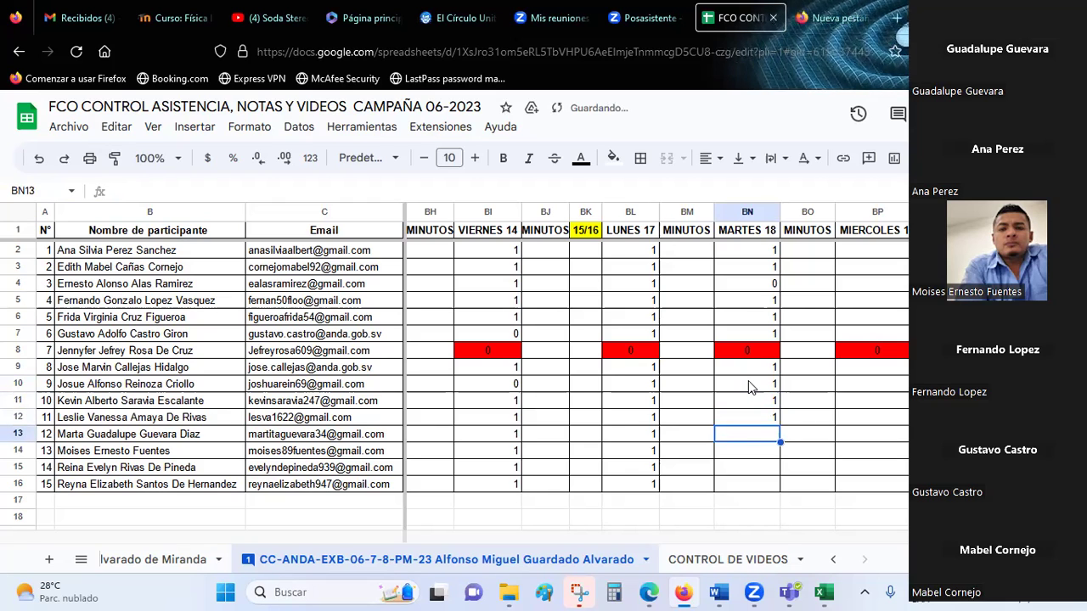
{"action": "type", "text": "1"}
{"action": "key", "text": "Return"}
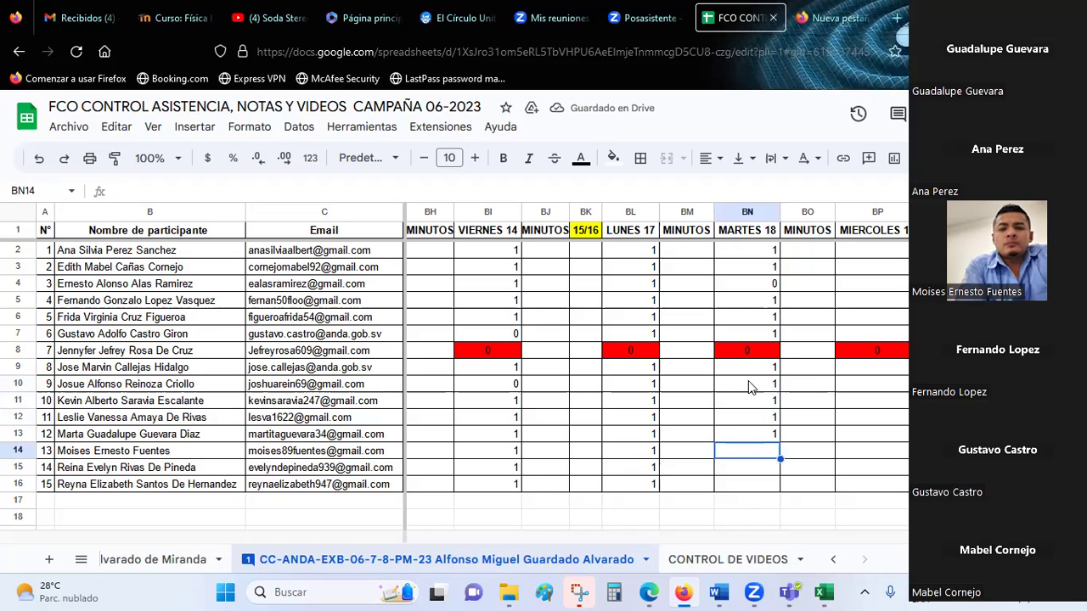
{"action": "type", "text": "1"}
{"action": "key", "text": "Return"}
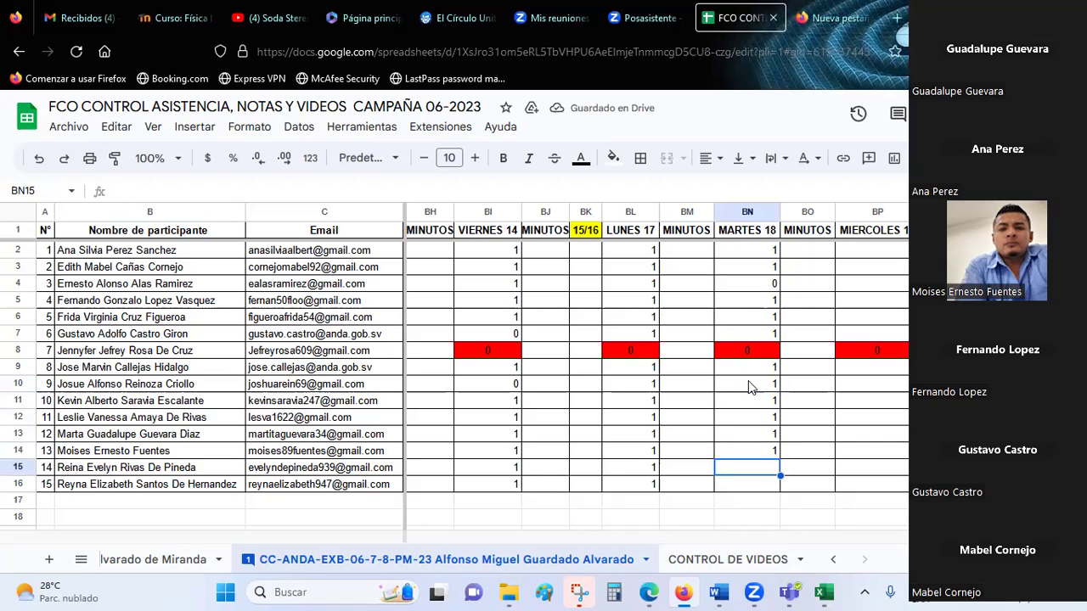
{"action": "type", "text": "1"}
{"action": "key", "text": "Return"}
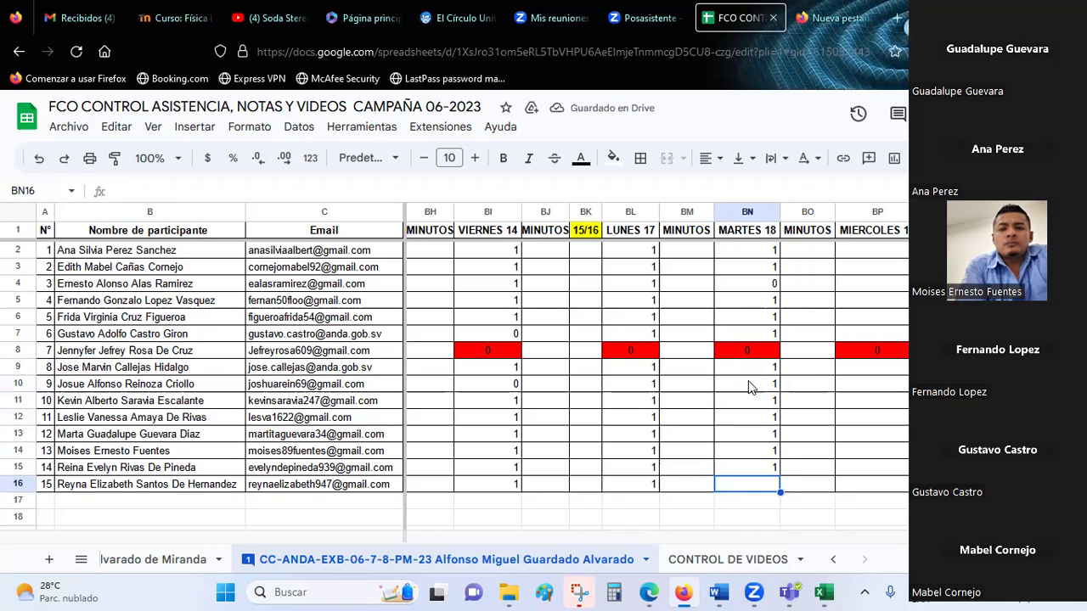
{"action": "type", "text": "1"}
{"action": "key", "text": "Return"}
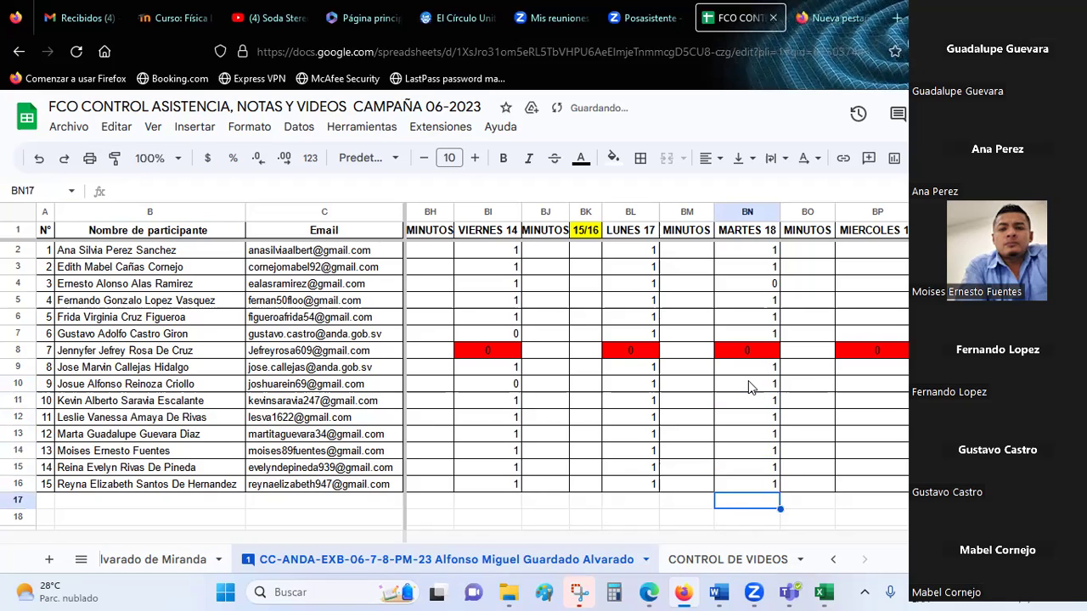
{"action": "key", "text": "alt+Tab"}
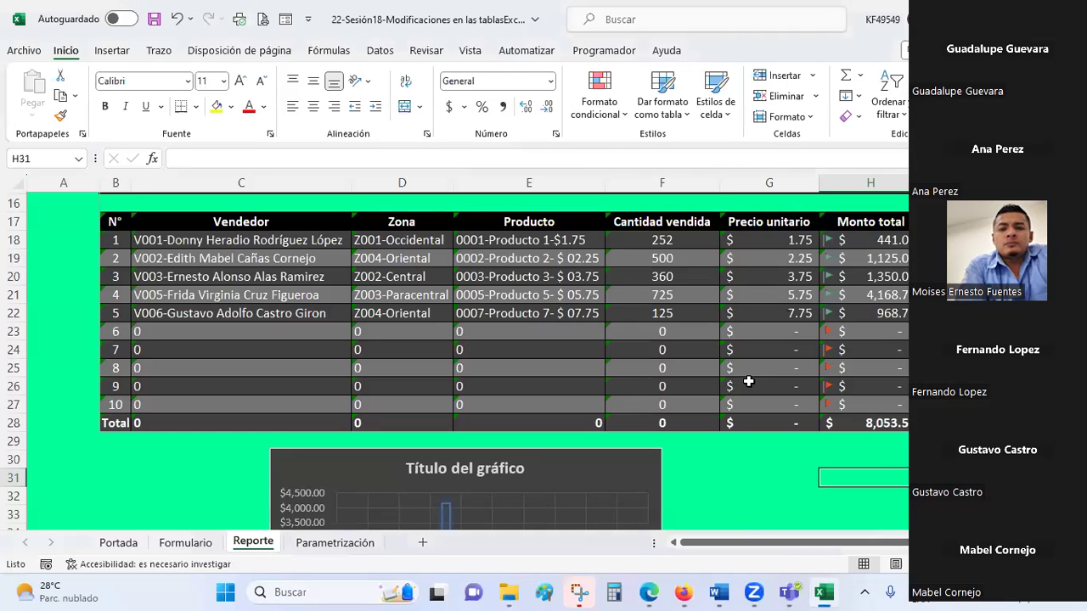
Inspect the Reporte table's linked formulas for zone, product, unit price and Monto total.
{"action": "left_click", "coordinate": [673, 329]}
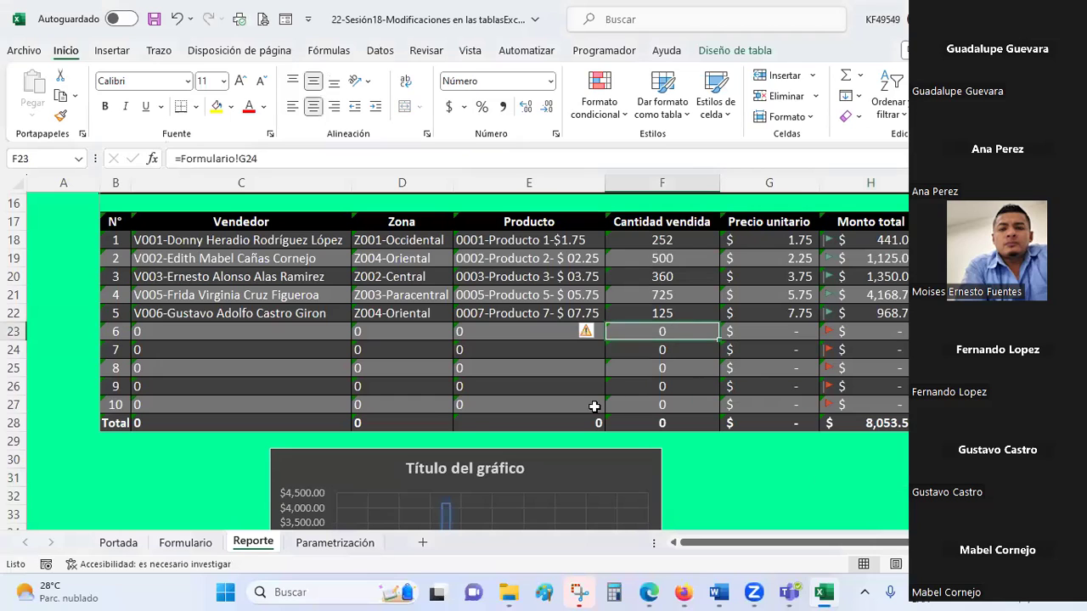
{"action": "left_click", "coordinate": [184, 543]}
{"action": "mouse_move", "coordinate": [116, 221]}
{"action": "left_mouse_down"}
{"action": "mouse_move", "coordinate": [898, 386]}
{"action": "mouse_move", "coordinate": [898, 422]}
{"action": "left_mouse_up"}
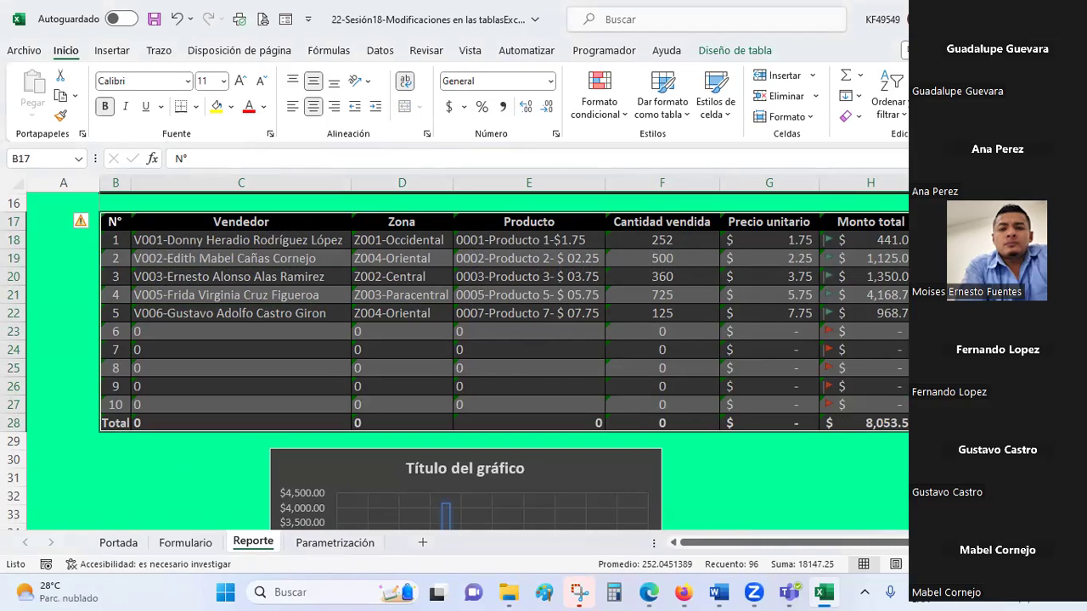
{"action": "left_click", "coordinate": [557, 278]}
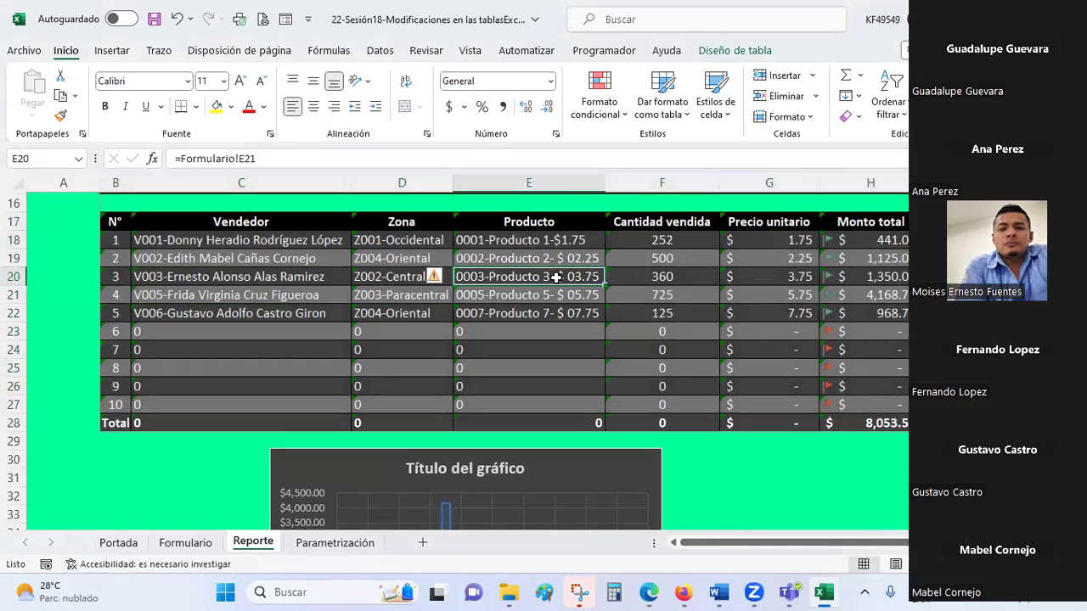
{"action": "left_click", "coordinate": [252, 276]}
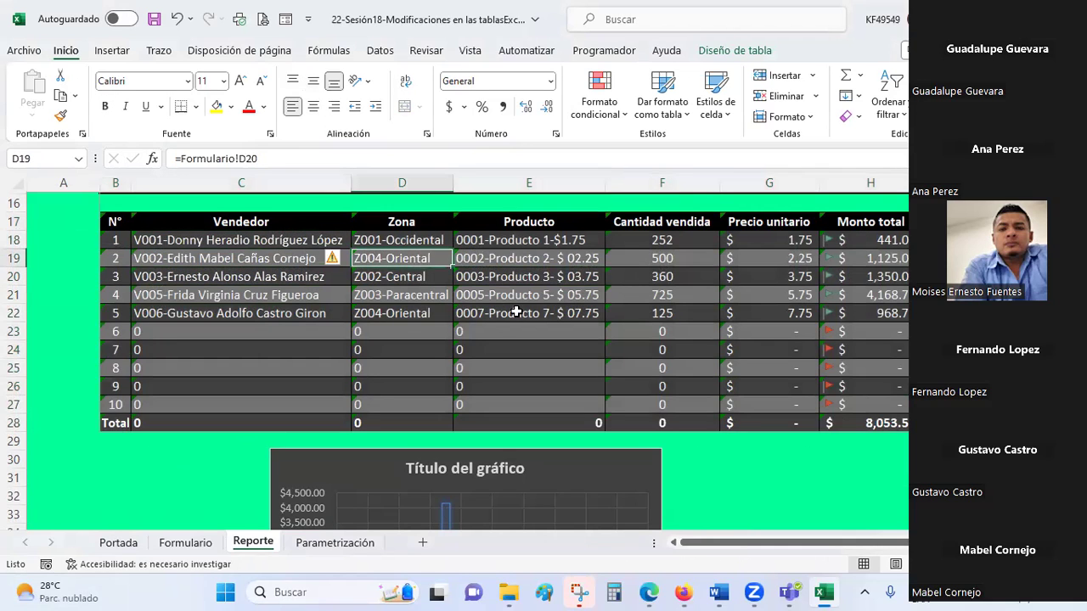
{"action": "left_click", "coordinate": [642, 265]}
{"action": "left_click", "coordinate": [647, 313]}
{"action": "left_click", "coordinate": [776, 274]}
{"action": "left_click", "coordinate": [808, 329]}
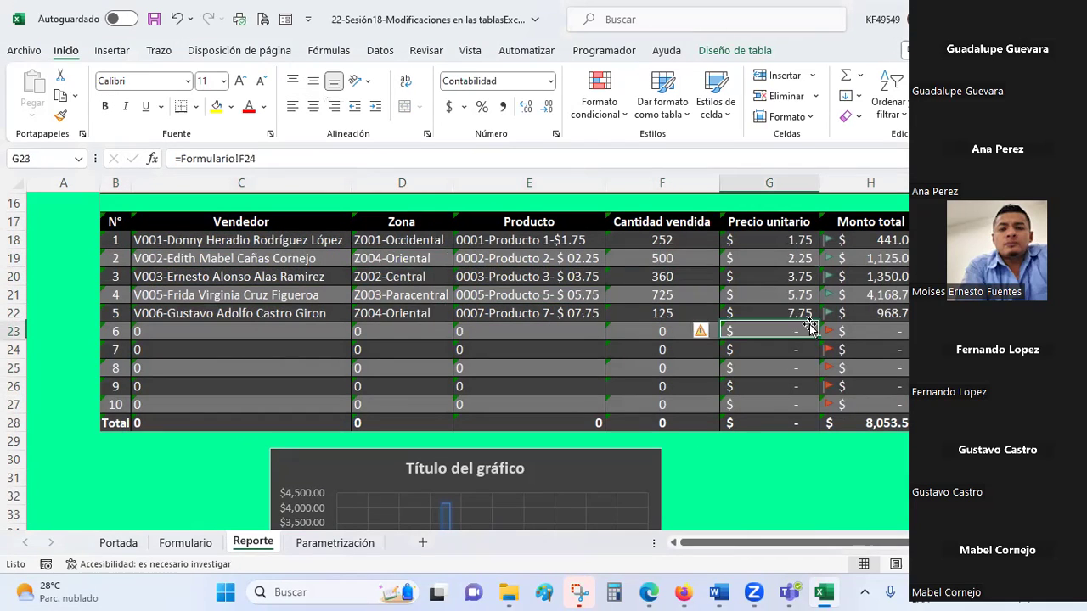
{"action": "left_click", "coordinate": [850, 293]}
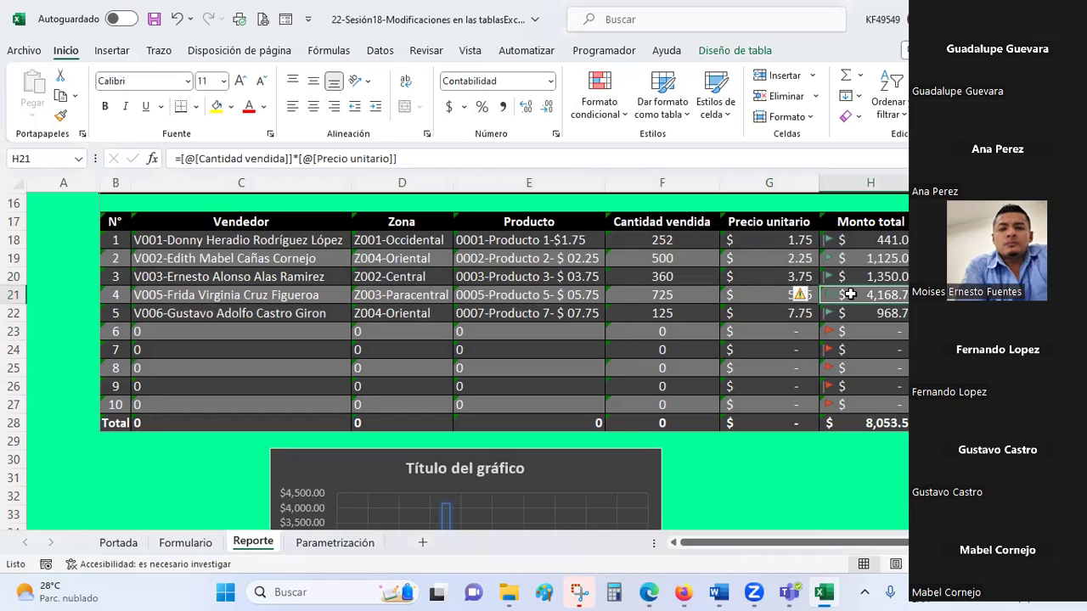
{"action": "left_click", "coordinate": [202, 542]}
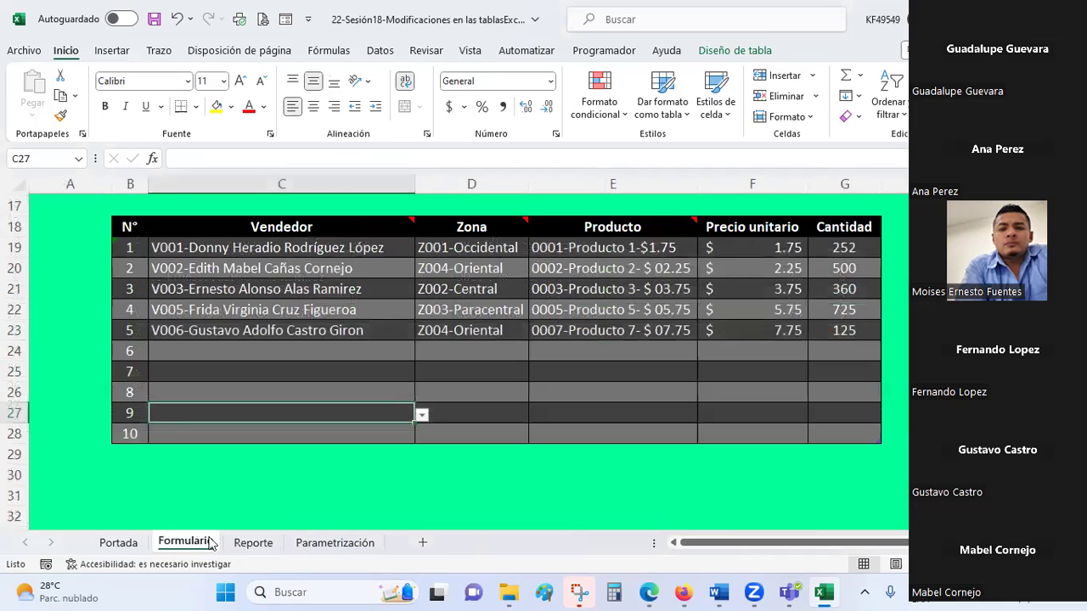
{"action": "left_click", "coordinate": [185, 249]}
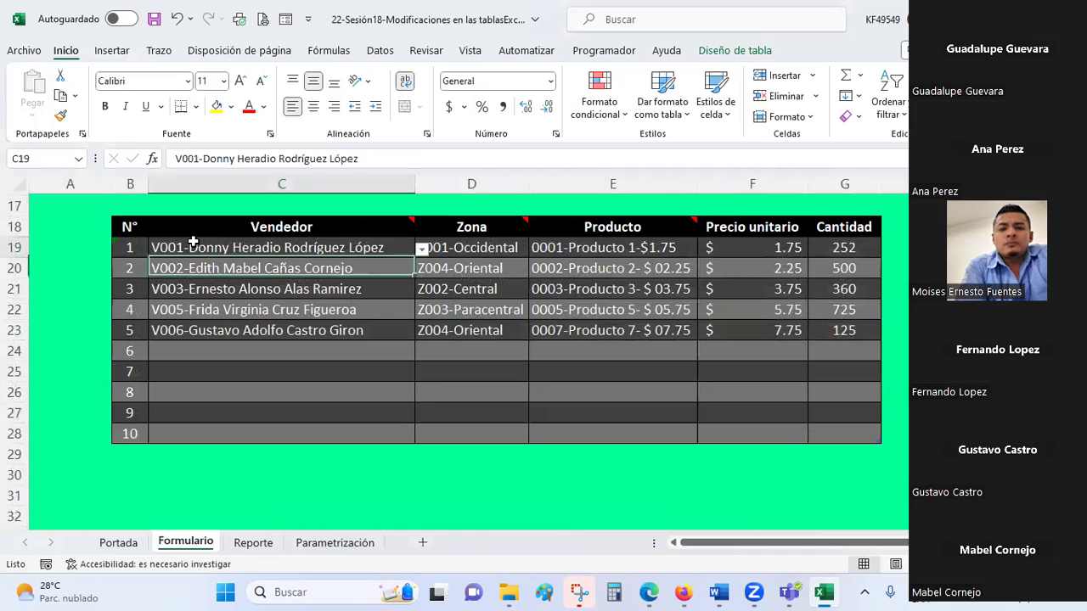
{"action": "left_click", "coordinate": [264, 272]}
{"action": "left_click", "coordinate": [274, 295]}
{"action": "left_click", "coordinate": [275, 314]}
{"action": "left_click", "coordinate": [300, 370]}
{"action": "left_click", "coordinate": [531, 297]}
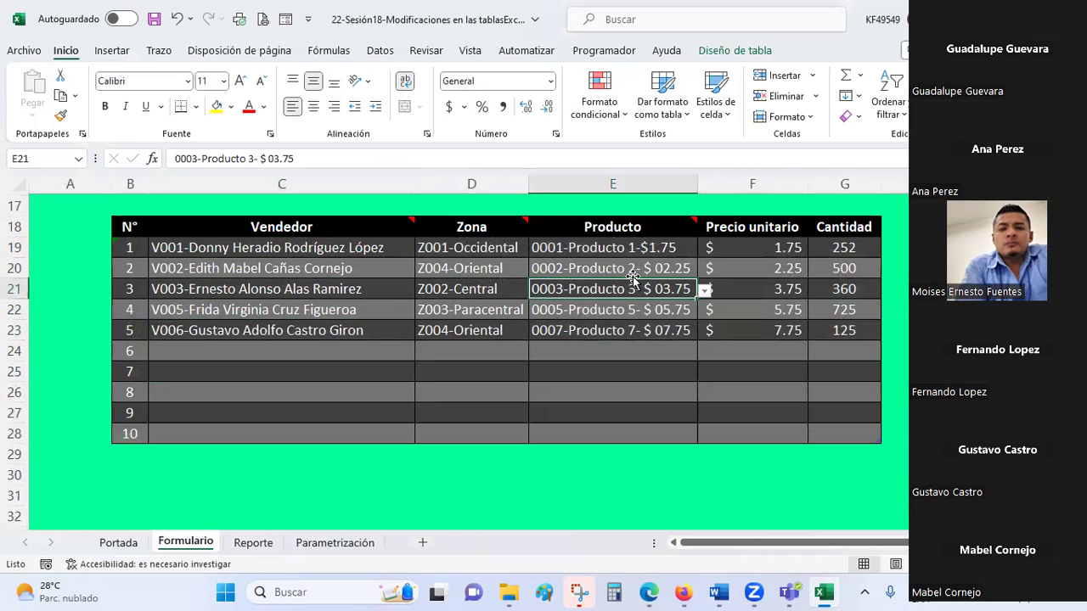
{"action": "left_click", "coordinate": [285, 18]}
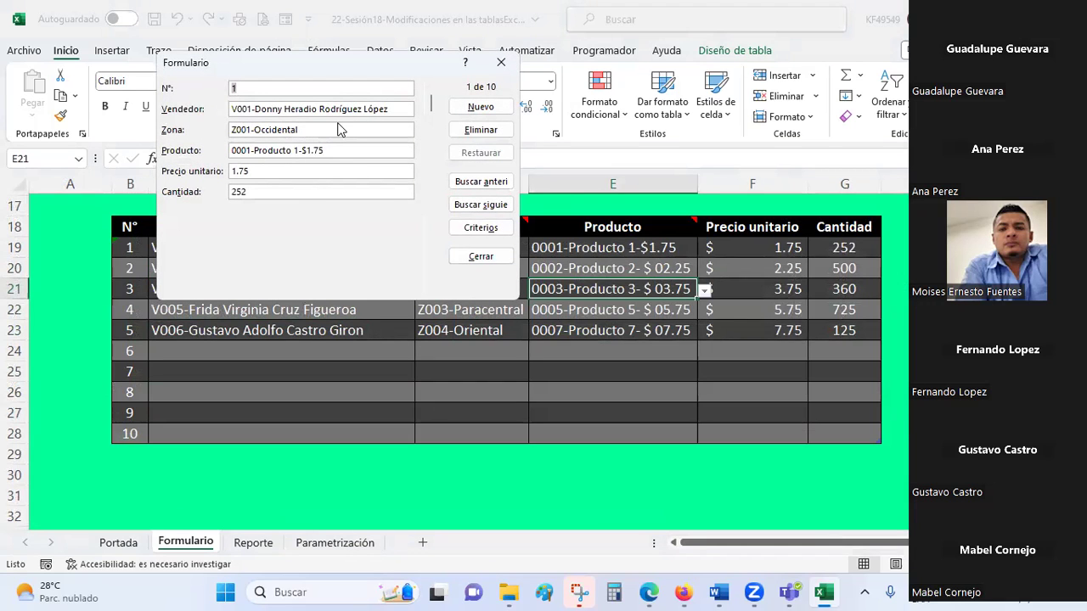
{"action": "left_click", "coordinate": [479, 106]}
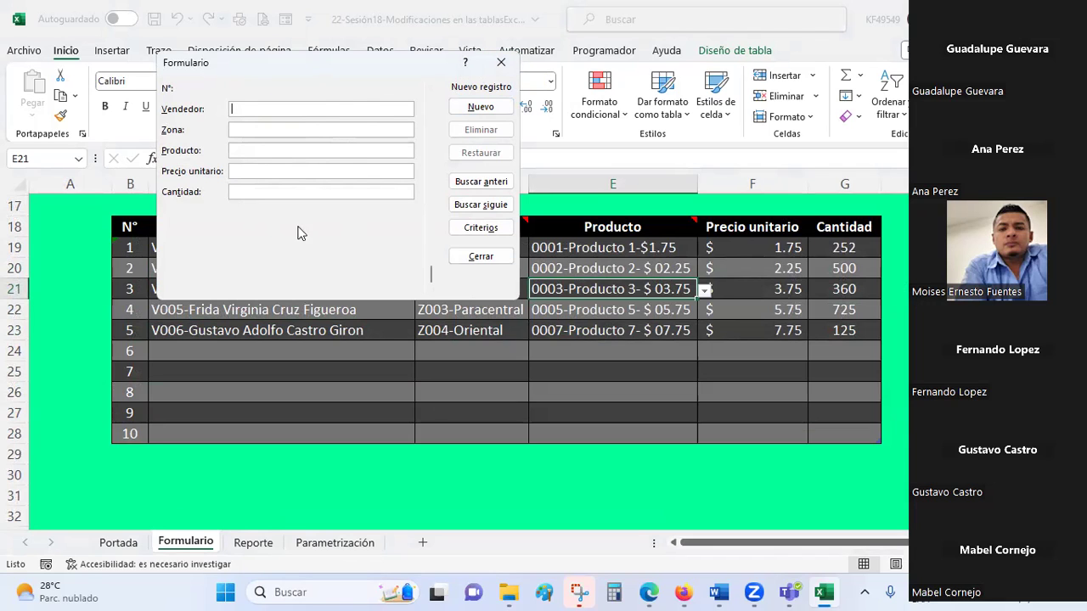
{"action": "left_click", "coordinate": [501, 62]}
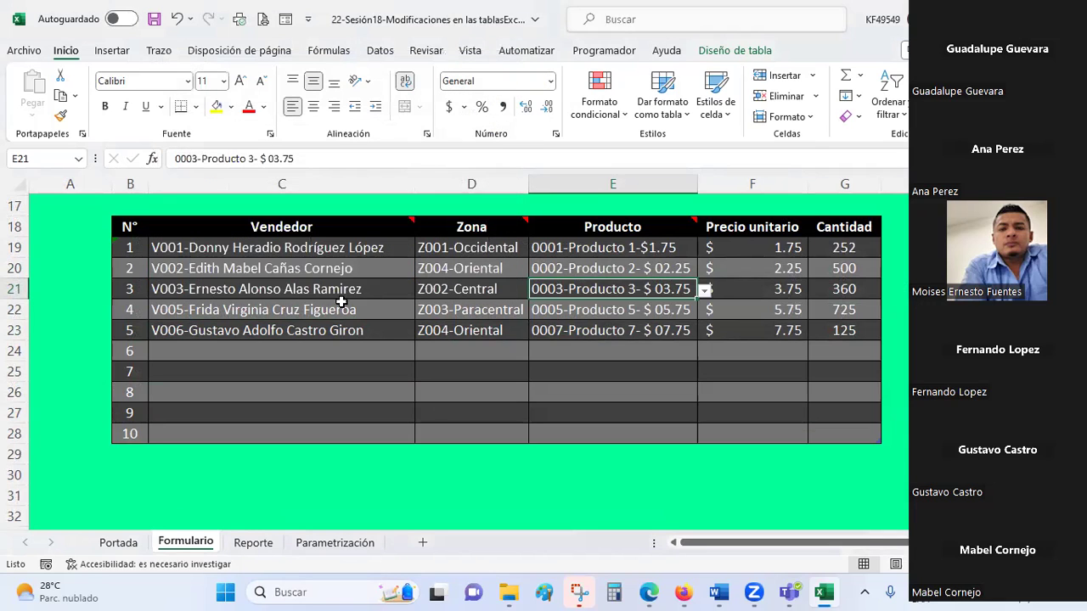
Check row 21's seller, zone (Z002-Central) and product cells in the Formulario table.
{"action": "left_click", "coordinate": [329, 294]}
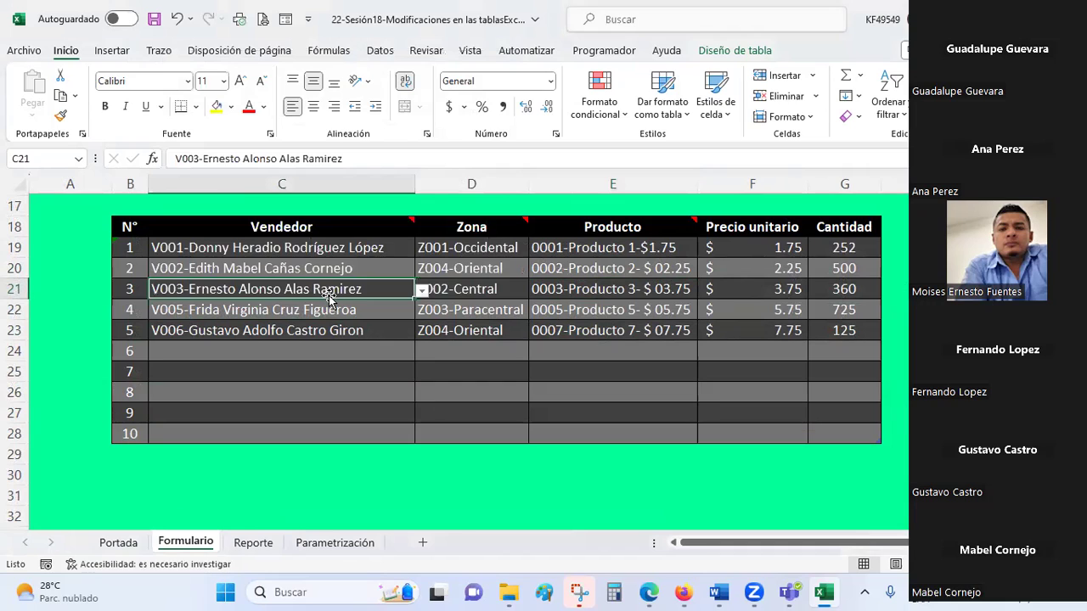
{"action": "left_click", "coordinate": [421, 297]}
{"action": "left_click", "coordinate": [536, 293]}
{"action": "left_click", "coordinate": [535, 292]}
{"action": "left_click", "coordinate": [562, 285]}
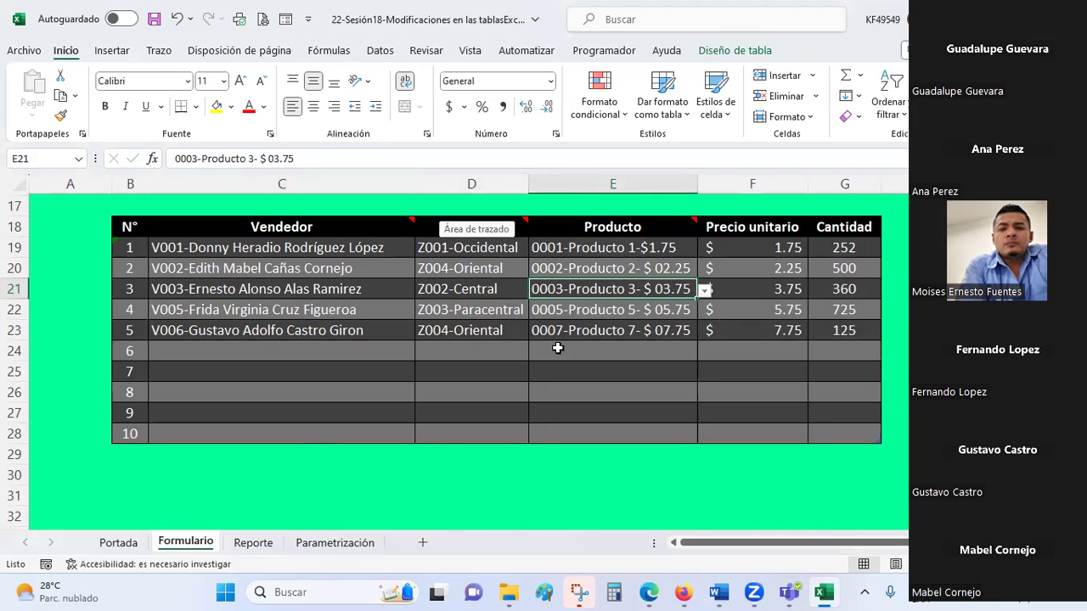
View Parametrización, return to Formulario's 0001-Producto 1 entry, and save the workbook.
{"action": "left_click", "coordinate": [351, 543]}
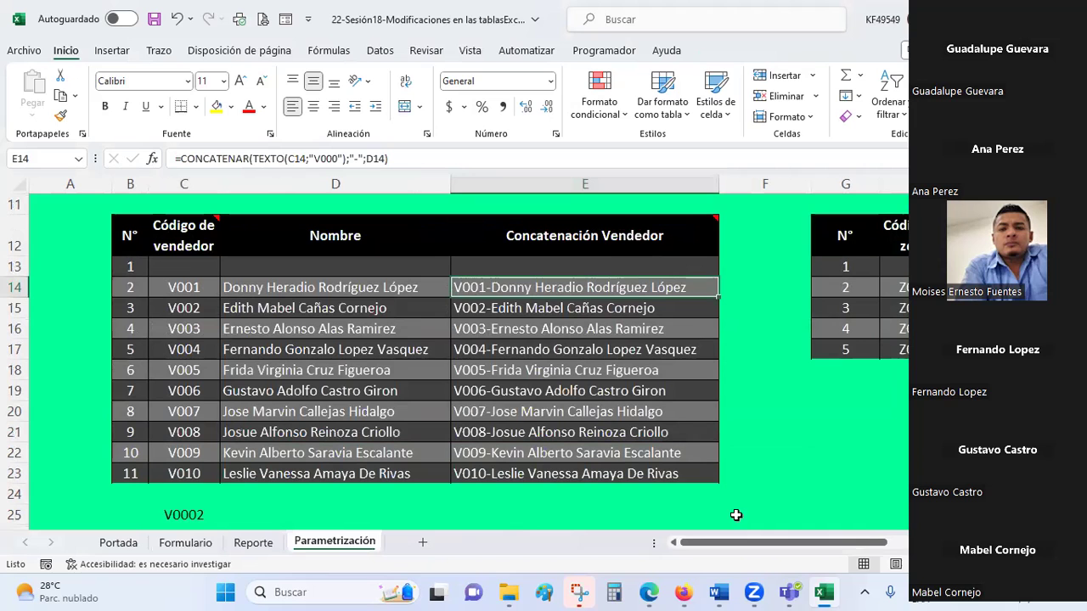
{"action": "mouse_move", "coordinate": [735, 544]}
{"action": "left_mouse_down"}
{"action": "mouse_move", "coordinate": [806, 543]}
{"action": "mouse_move", "coordinate": [735, 543]}
{"action": "left_mouse_up"}
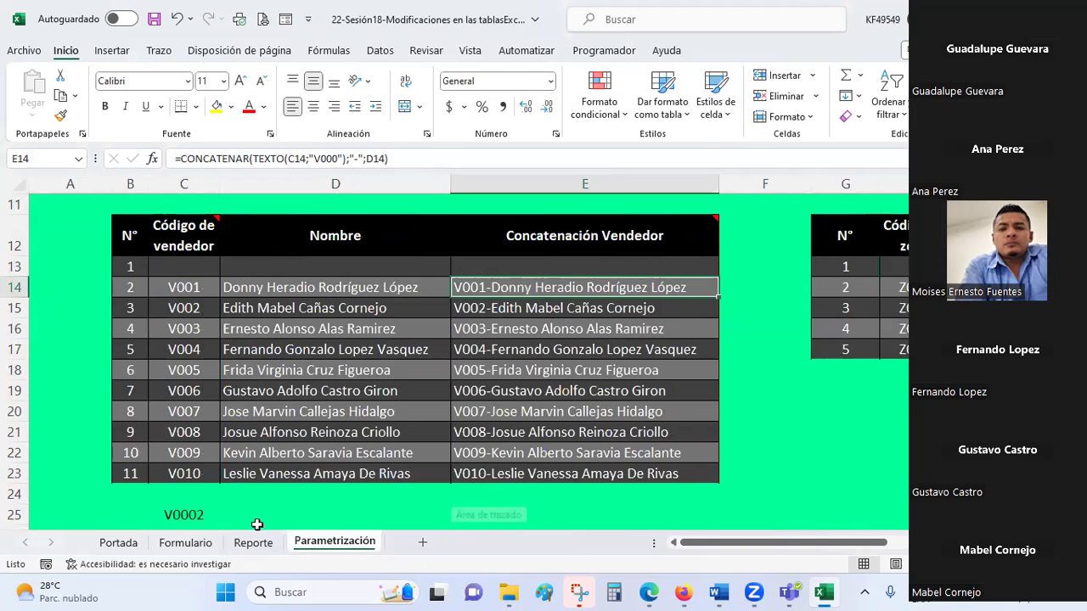
{"action": "left_click", "coordinate": [189, 543]}
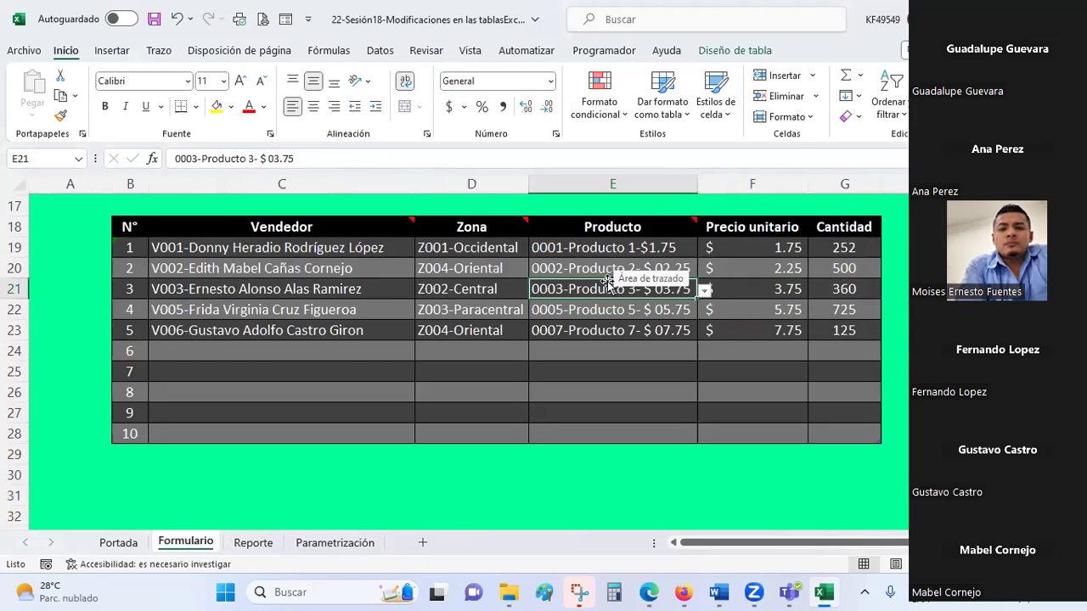
{"action": "left_click", "coordinate": [652, 248]}
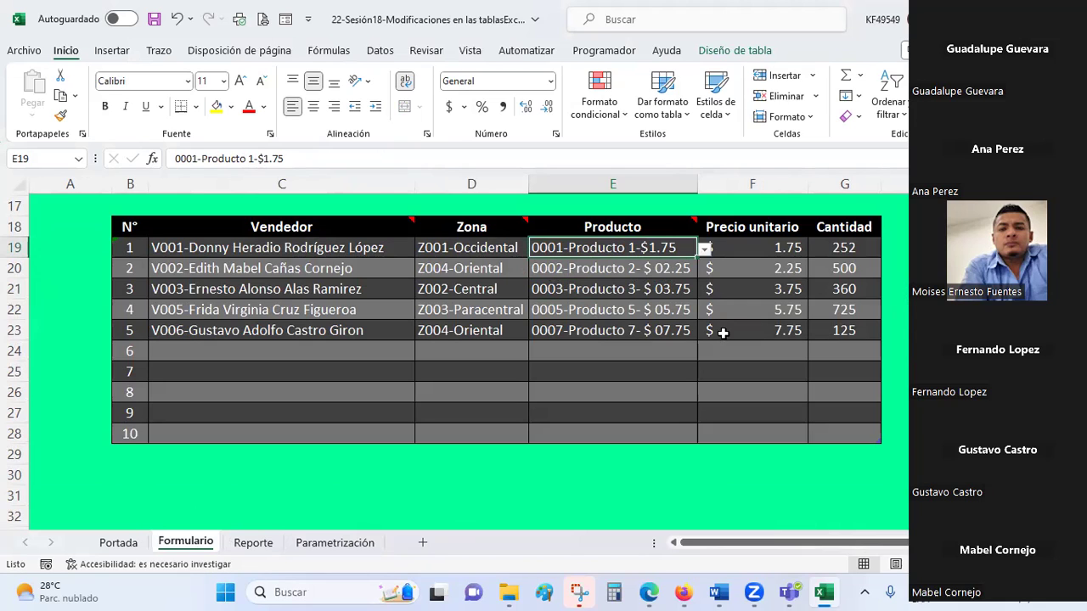
{"action": "left_click", "coordinate": [979, 268]}
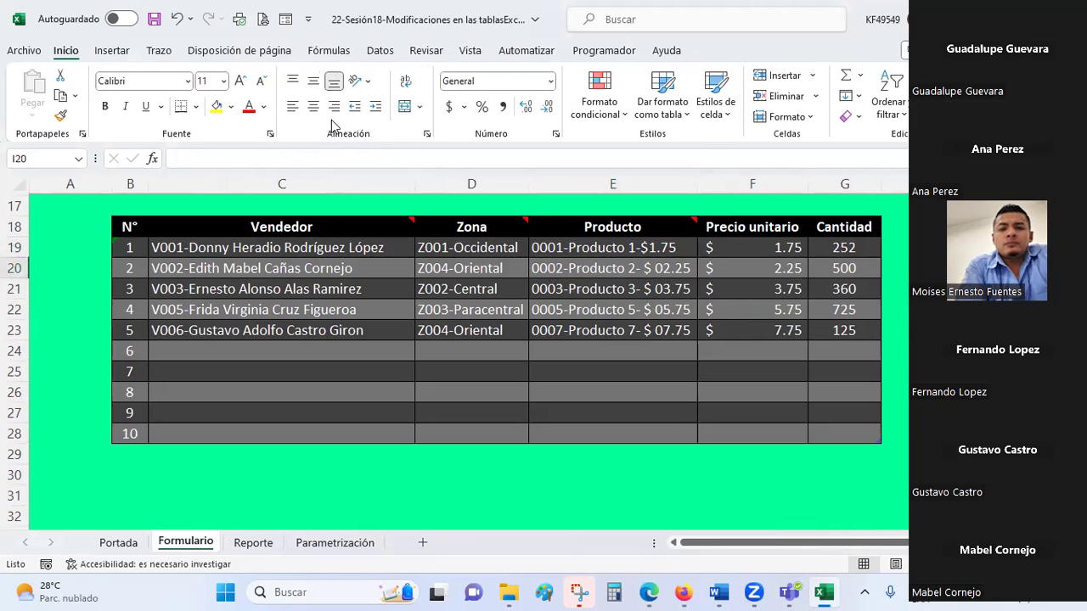
{"action": "left_click", "coordinate": [154, 19]}
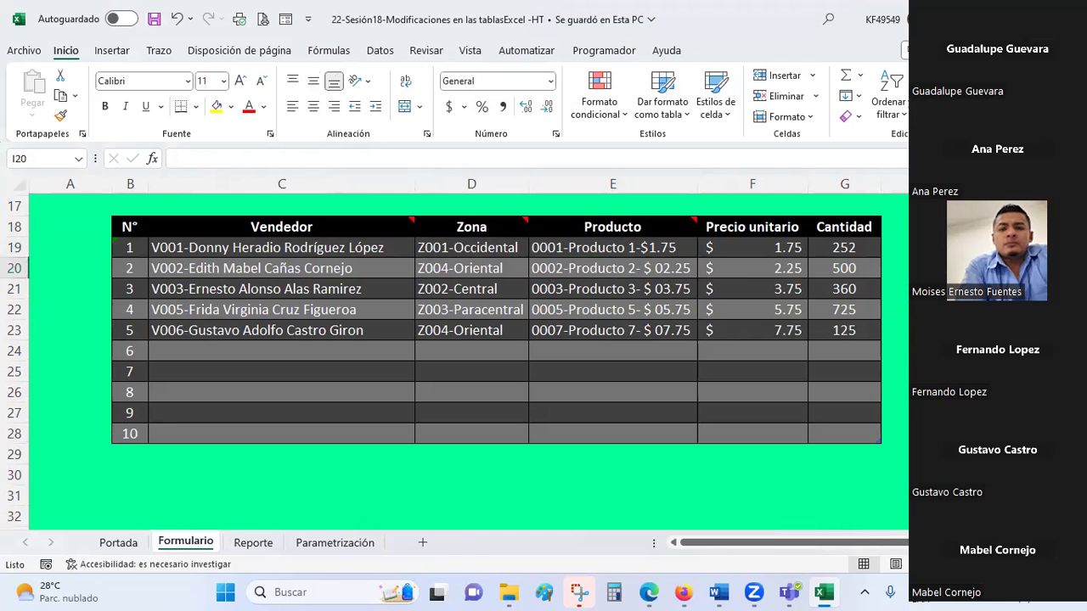
Stop sharing the current workbook screen with Alt+S.
{"action": "key", "text": "alt+s"}
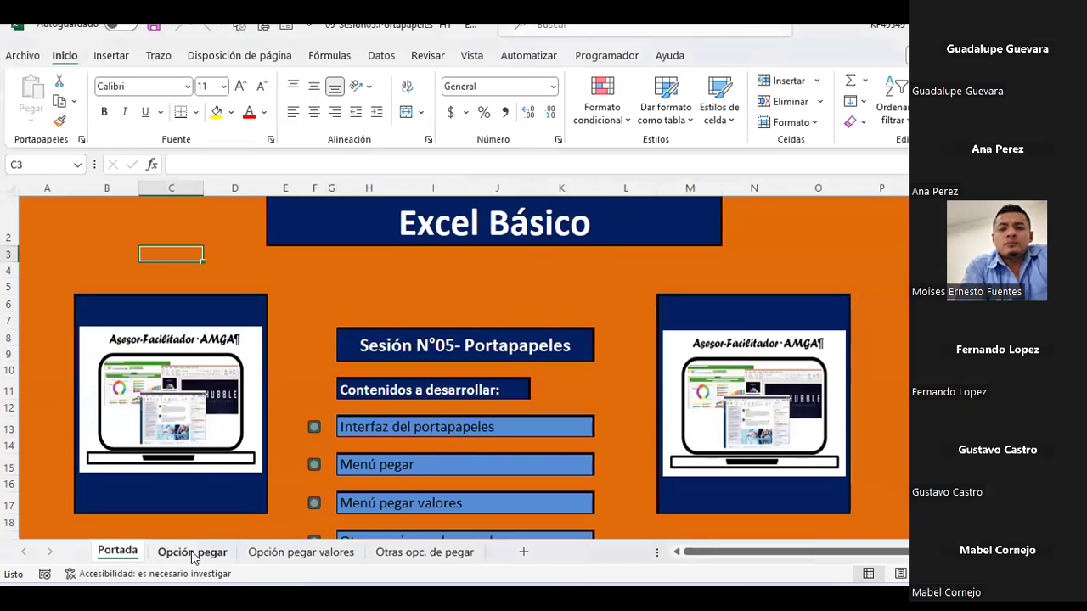
Go from the Portada cover to the Opción pegar sheet.
{"action": "left_click", "coordinate": [409, 319]}
{"action": "scroll", "coordinate": [417, 288], "scroll_direction": "up", "scroll_amount": 1}
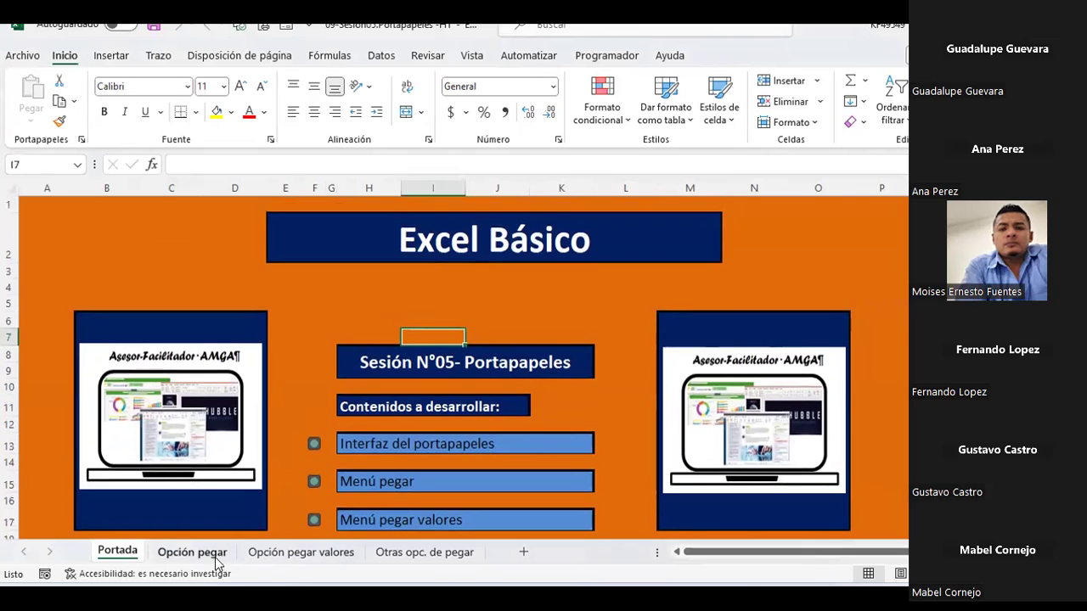
{"action": "left_click", "coordinate": [215, 552]}
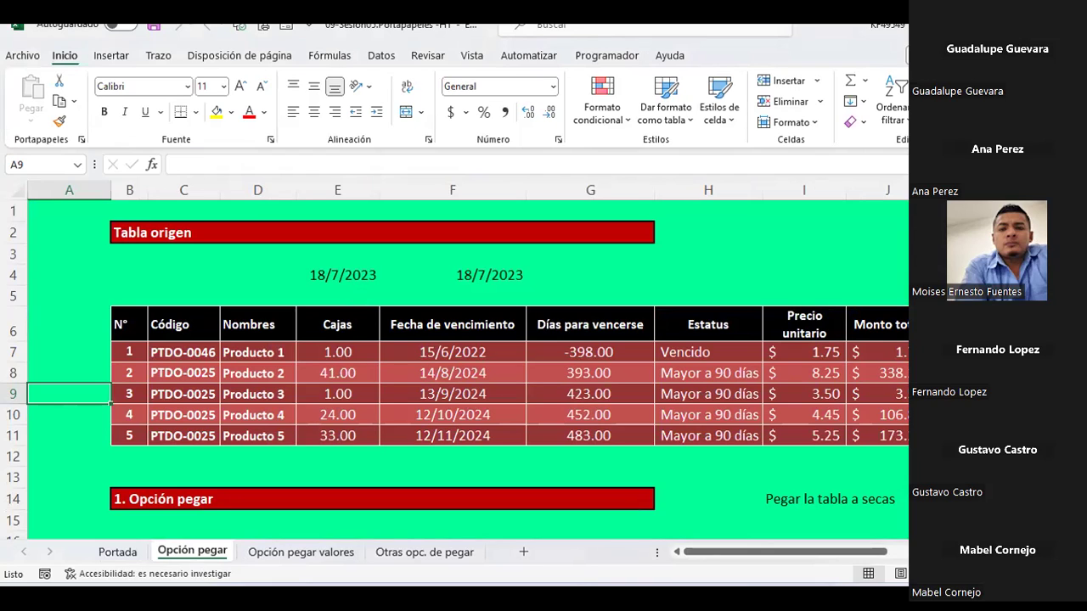
Inspect the Tabla origen's Monto total and Días para vencerse formulas.
{"action": "left_click", "coordinate": [183, 327]}
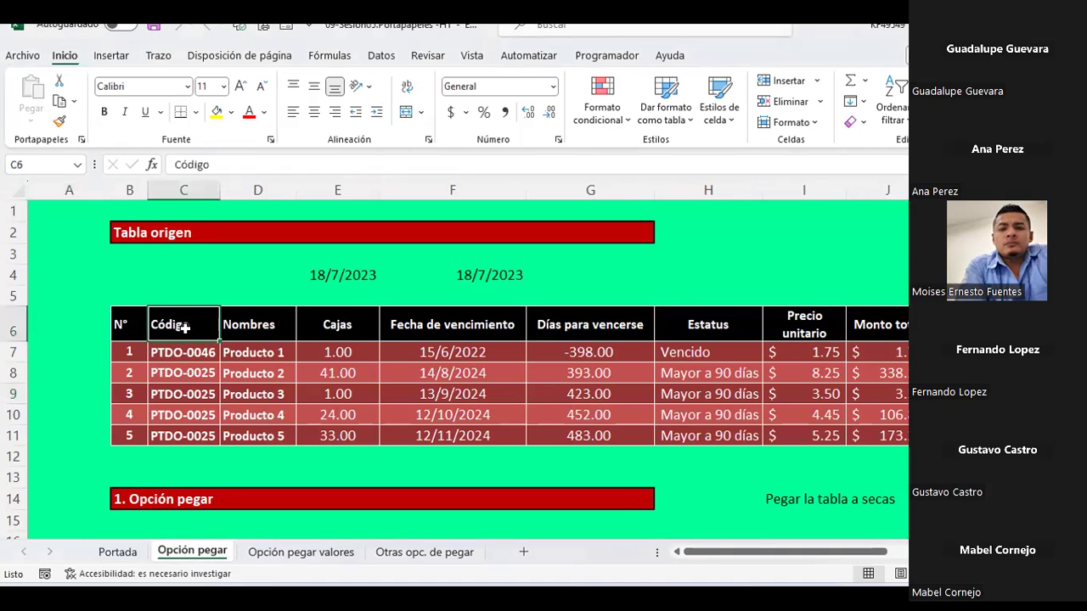
{"action": "mouse_move", "coordinate": [184, 327]}
{"action": "left_mouse_down"}
{"action": "mouse_move", "coordinate": [209, 435]}
{"action": "mouse_move", "coordinate": [489, 421]}
{"action": "mouse_move", "coordinate": [715, 439]}
{"action": "left_mouse_up"}
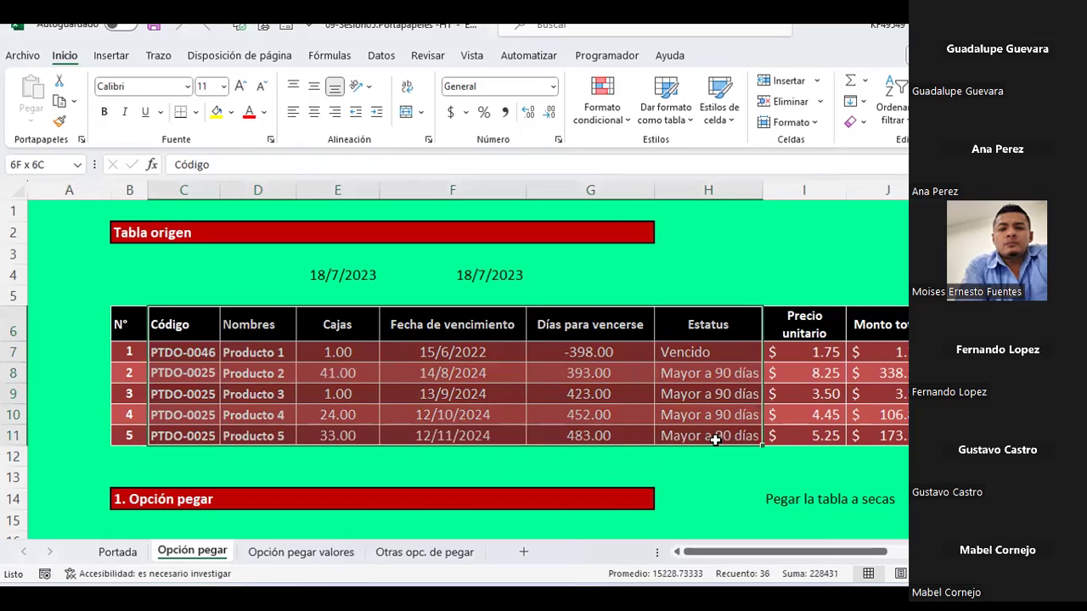
{"action": "left_click", "coordinate": [684, 346]}
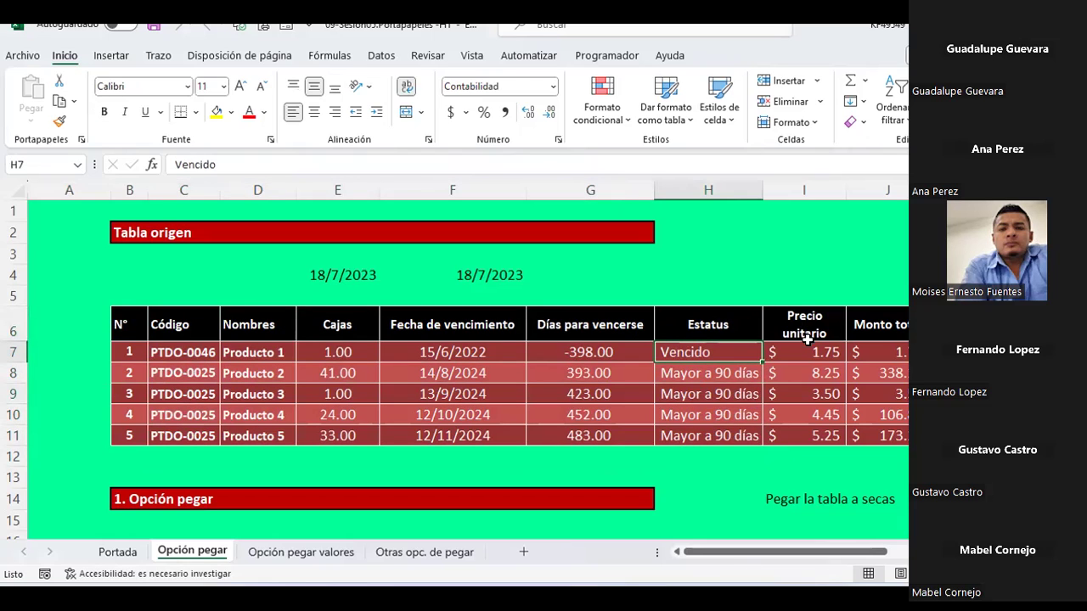
{"action": "left_click", "coordinate": [883, 352]}
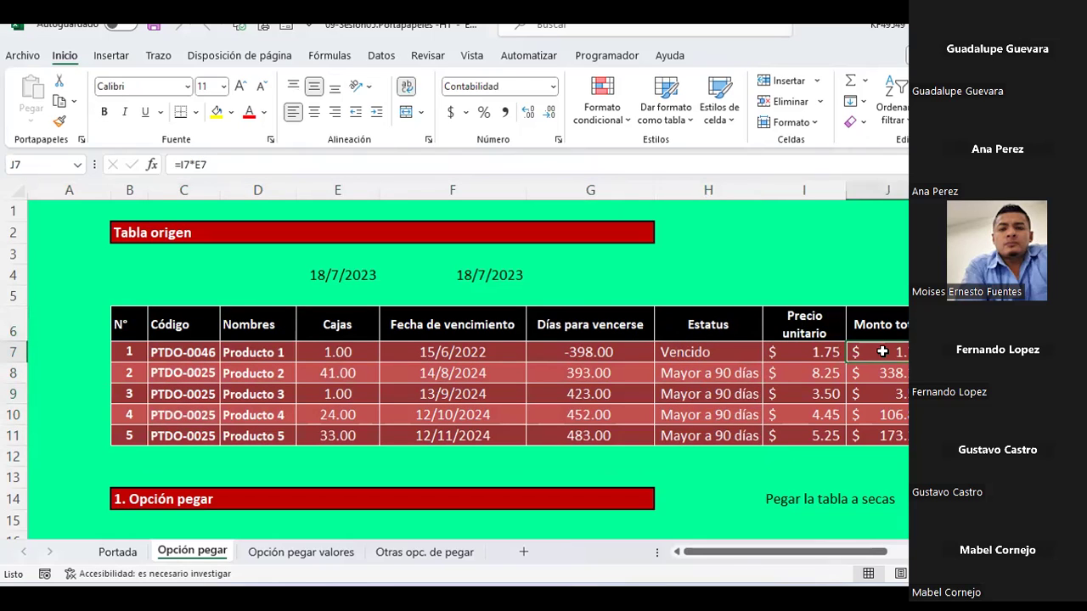
{"action": "left_click", "coordinate": [627, 352]}
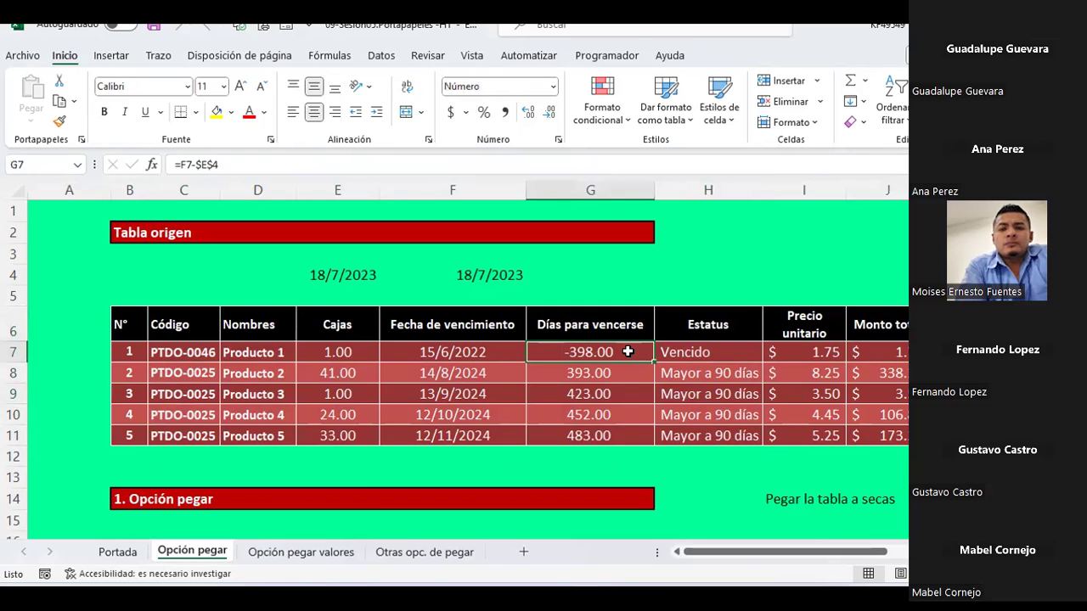
{"action": "left_click", "coordinate": [576, 419]}
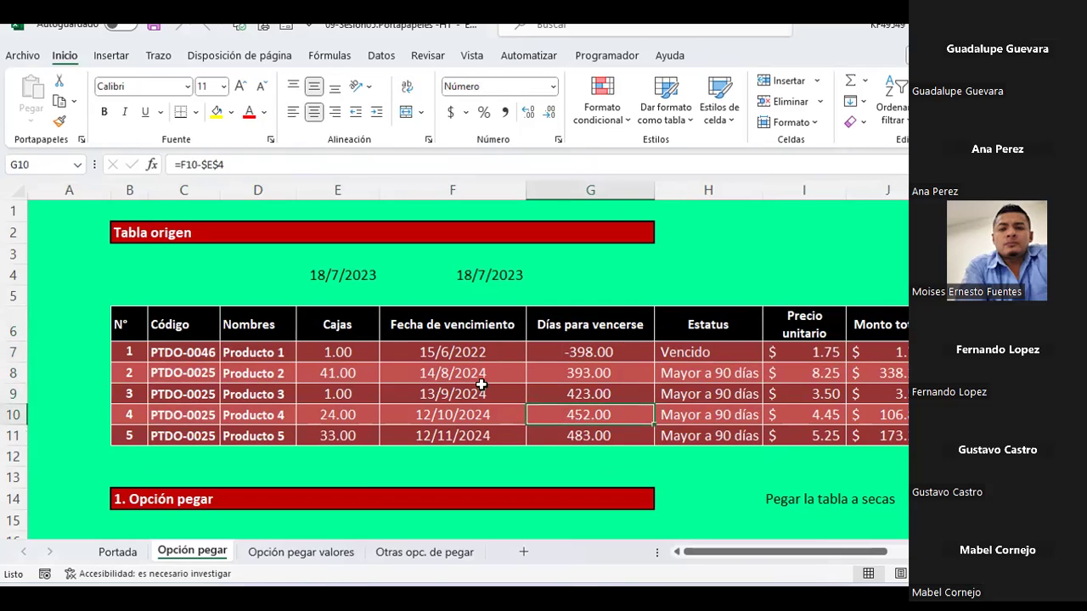
Select the full Tabla origen table from N° to Estatus and copy it.
{"action": "left_click", "coordinate": [120, 327]}
{"action": "left_click_drag", "start_coordinate": [118, 326], "coordinate": [882, 435]}
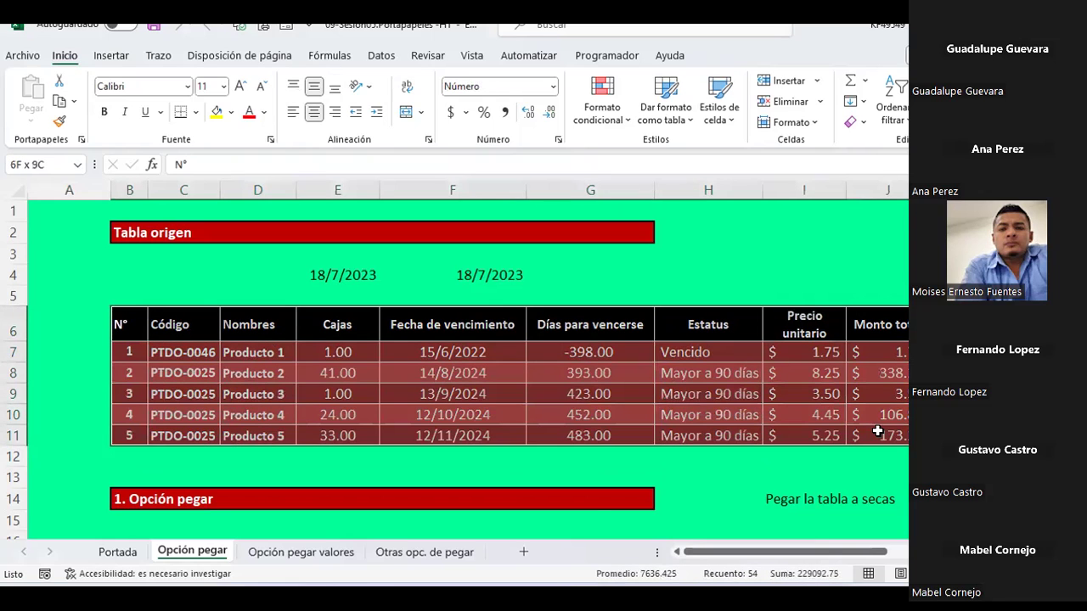
{"action": "left_click", "coordinate": [60, 101]}
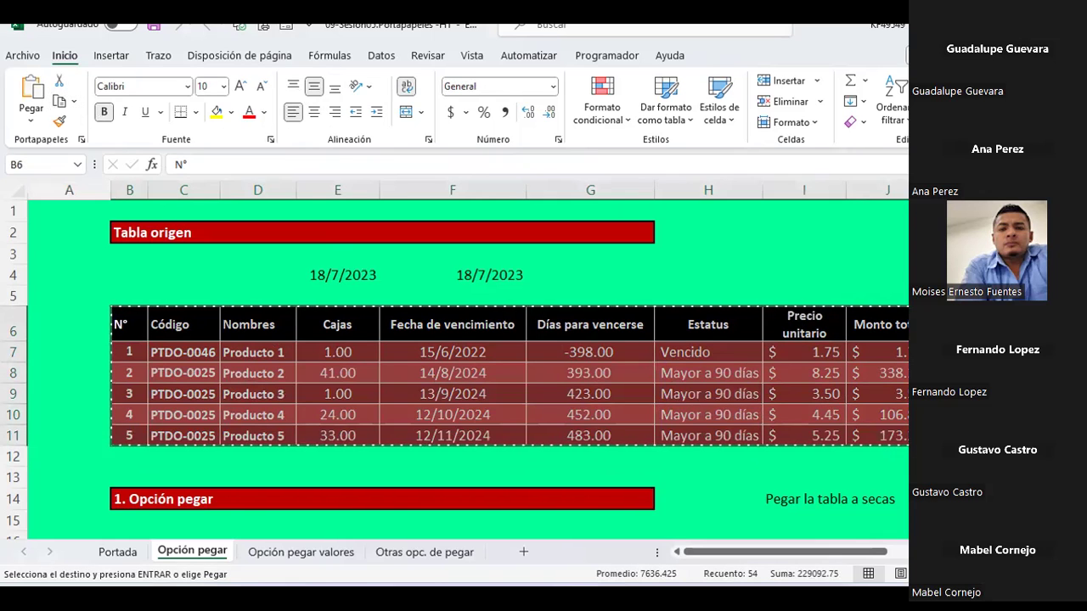
{"action": "key", "text": "Escape"}
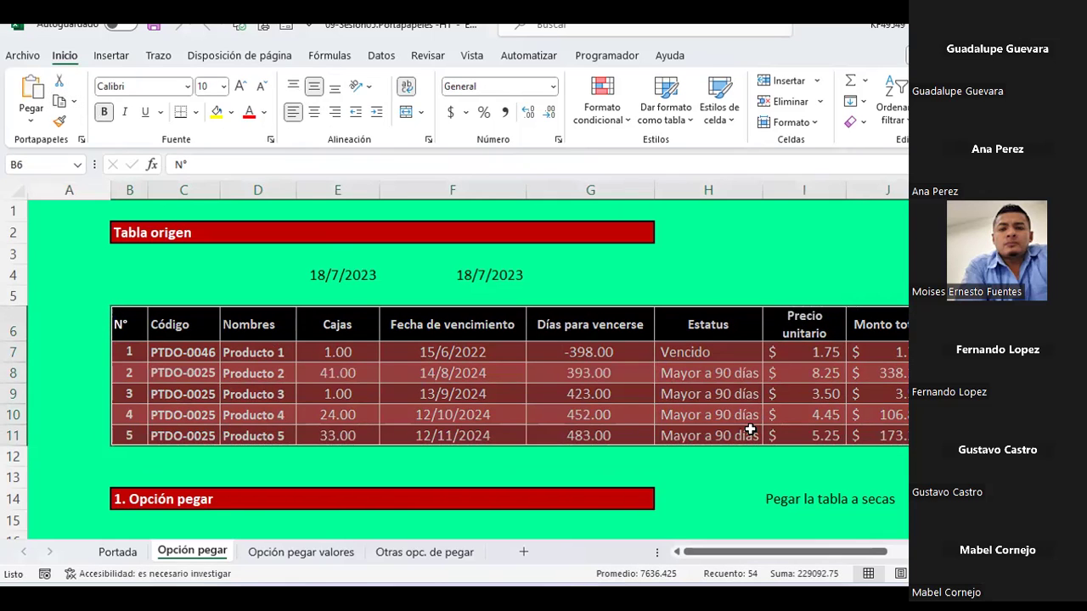
{"action": "left_click", "coordinate": [604, 414]}
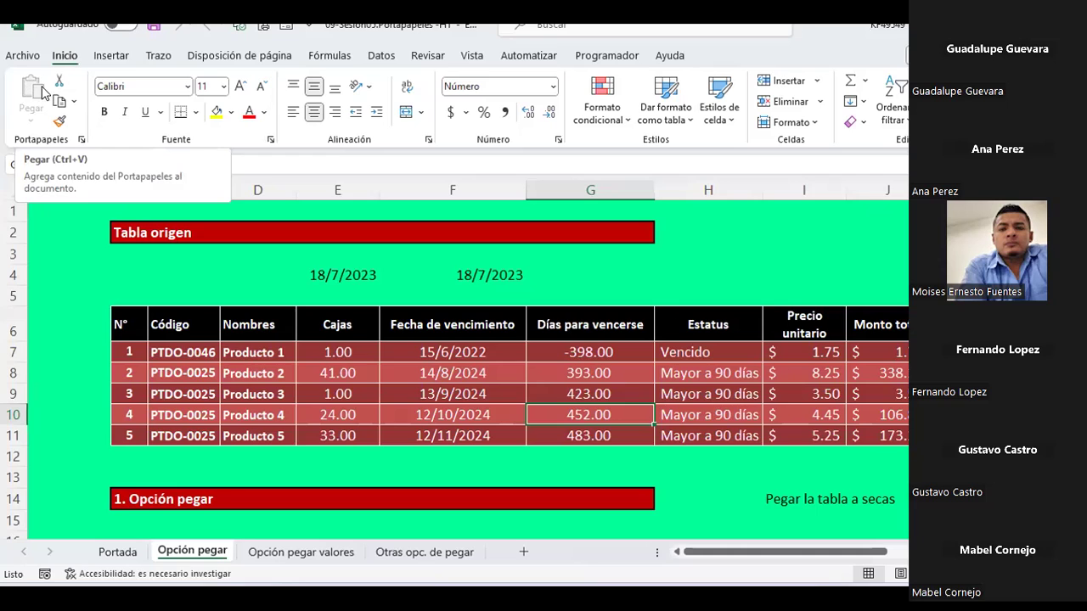
{"action": "left_click", "coordinate": [220, 443]}
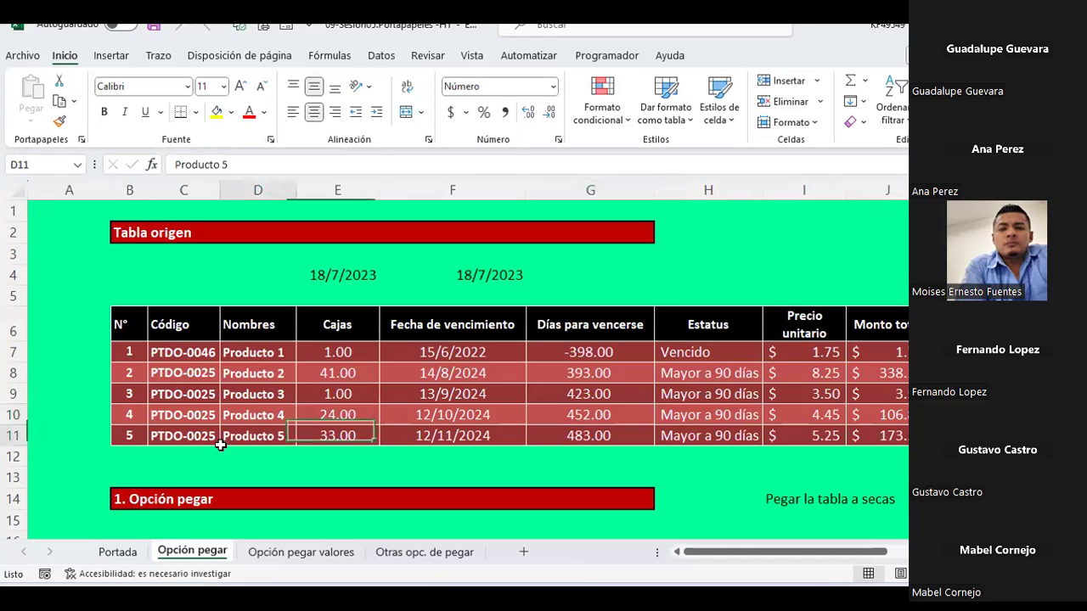
{"action": "left_click_drag", "start_coordinate": [128, 324], "coordinate": [858, 435]}
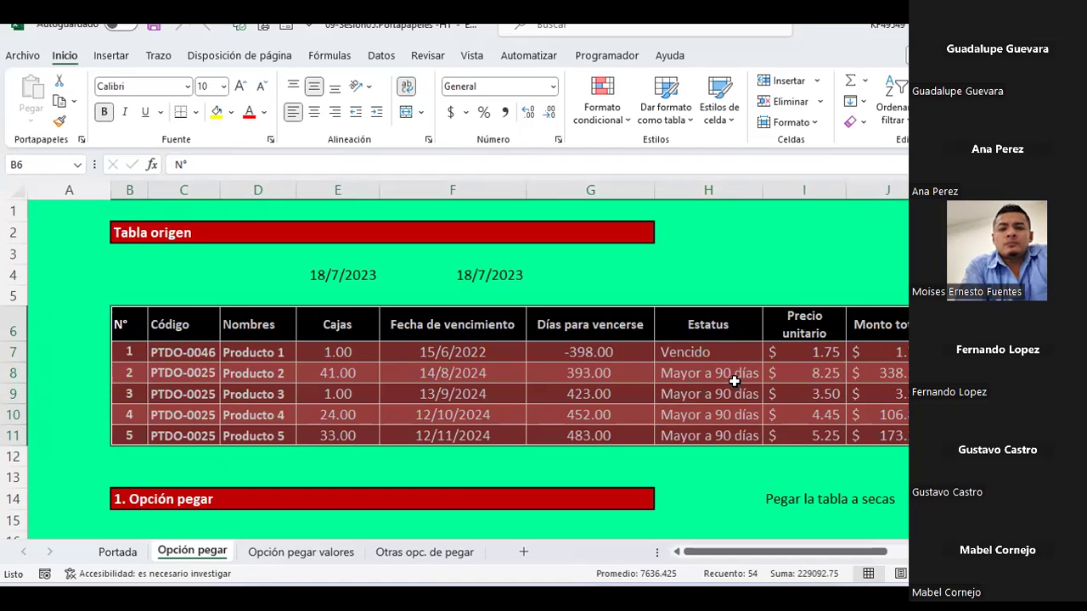
{"action": "left_click", "coordinate": [75, 102]}
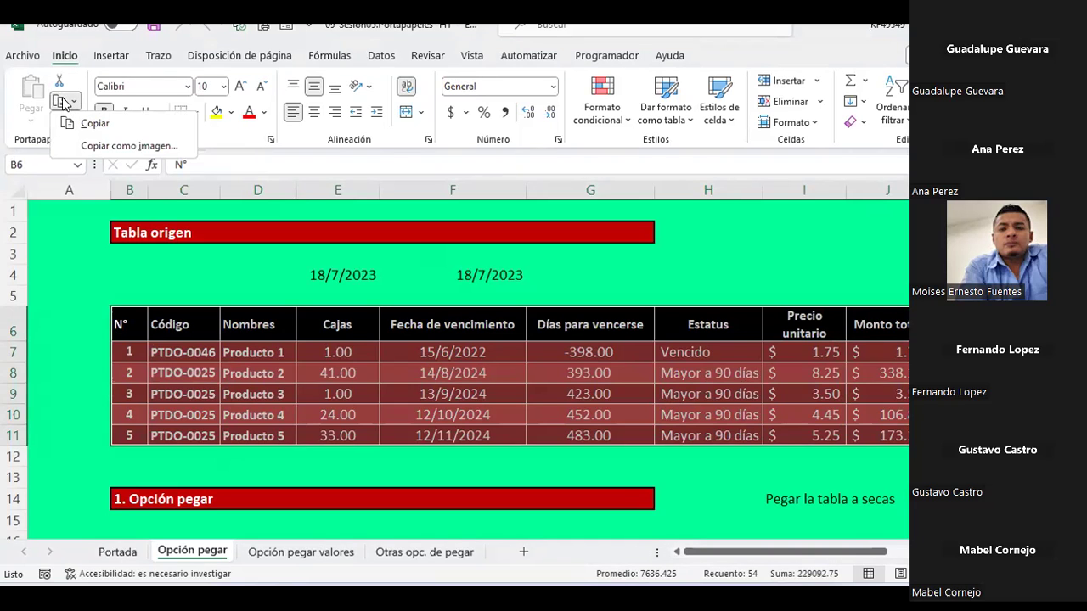
{"action": "left_click", "coordinate": [65, 101]}
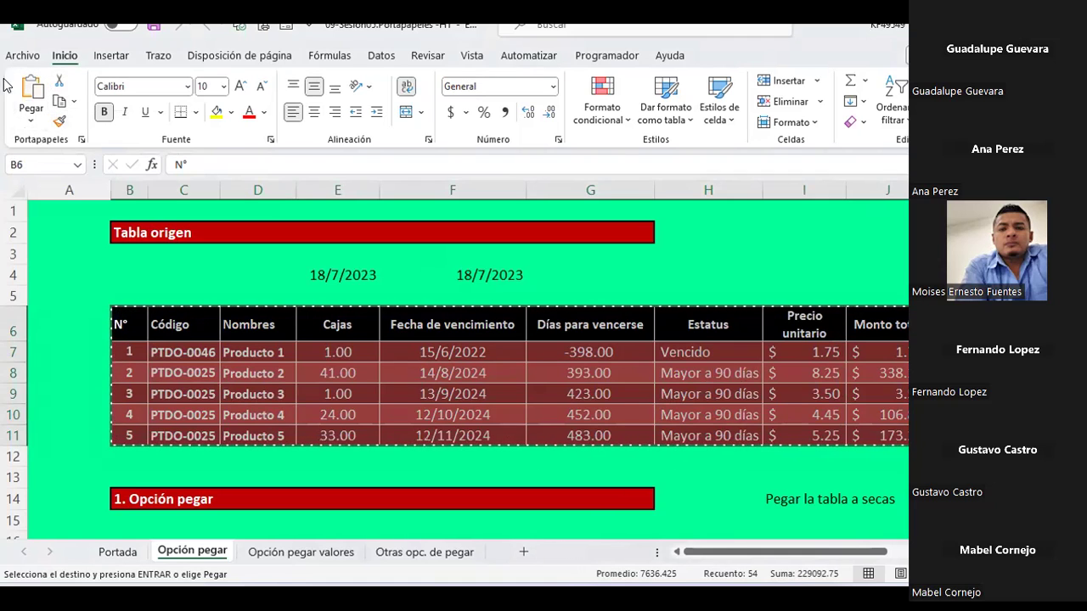
{"action": "scroll", "coordinate": [125, 298], "scroll_direction": "down", "scroll_amount": 2}
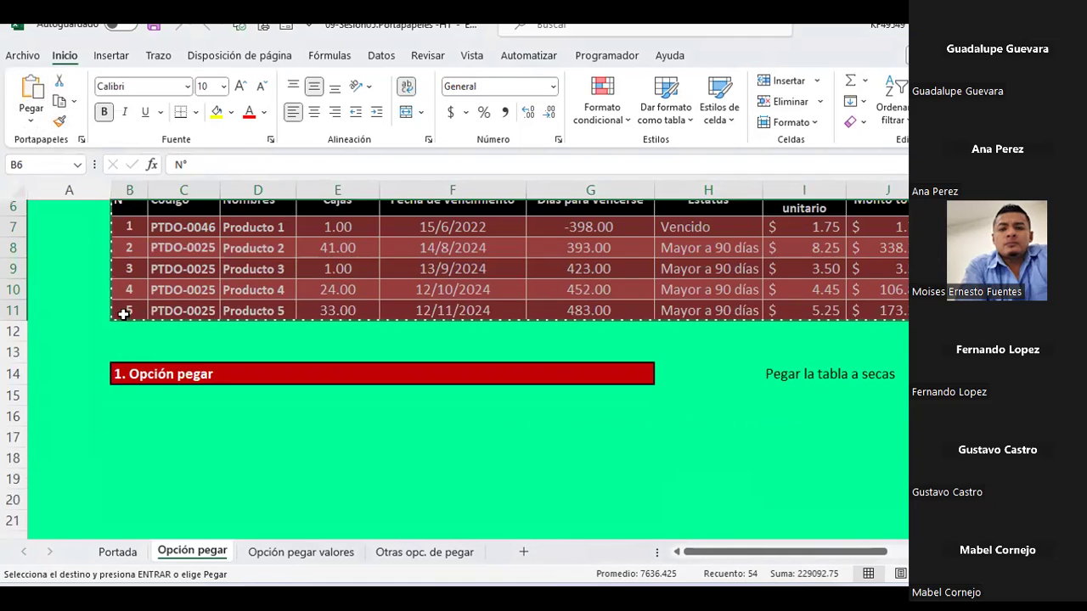
{"action": "left_click", "coordinate": [121, 416]}
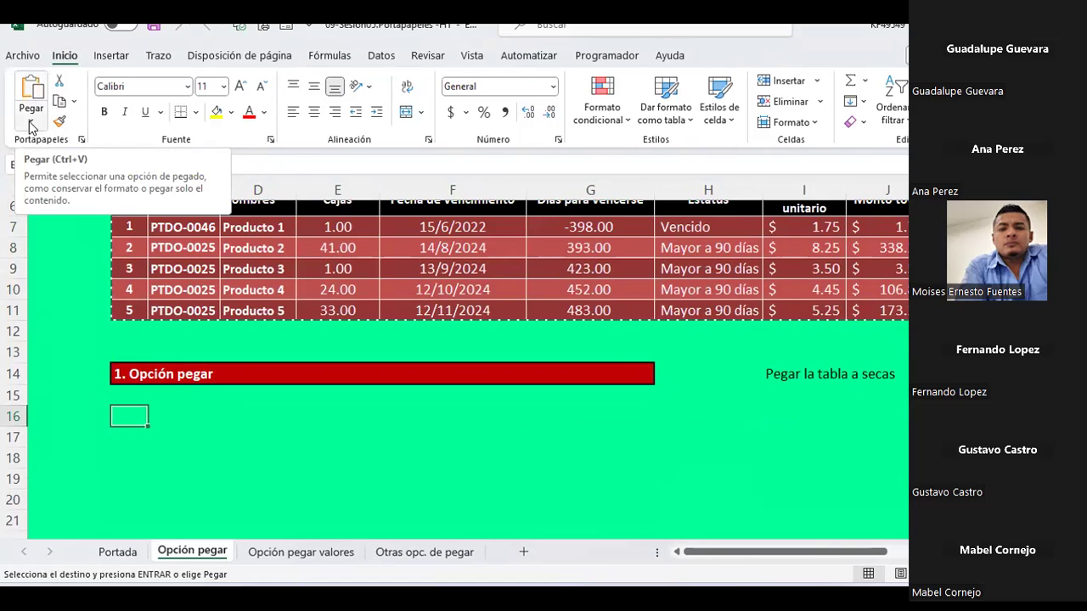
{"action": "left_click", "coordinate": [30, 125]}
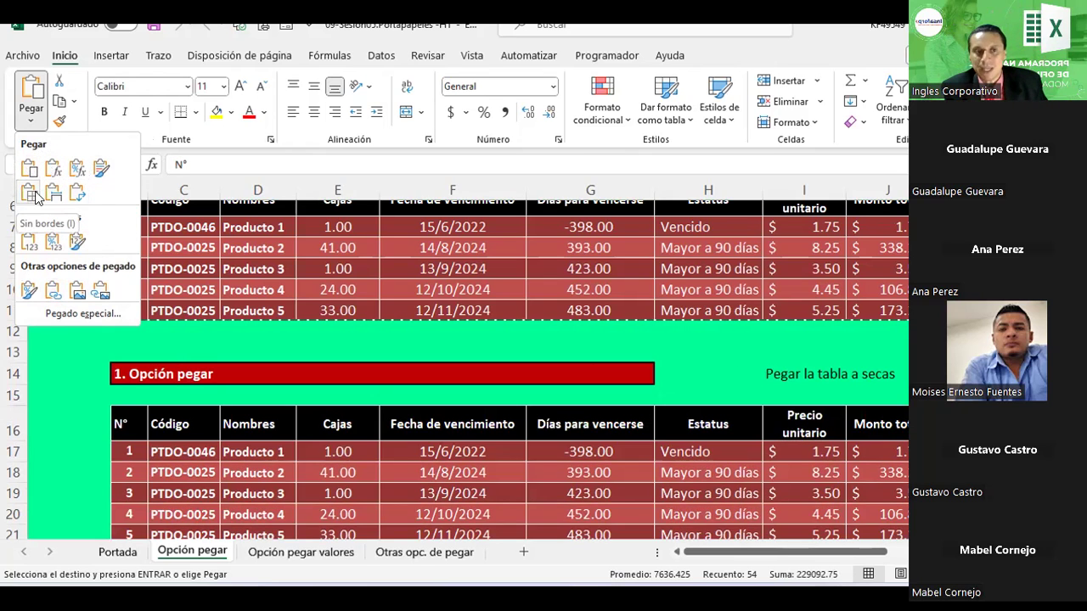
Cancel the pending table copy, select C16, and add a new blank worksheet.
{"action": "left_click", "coordinate": [70, 340]}
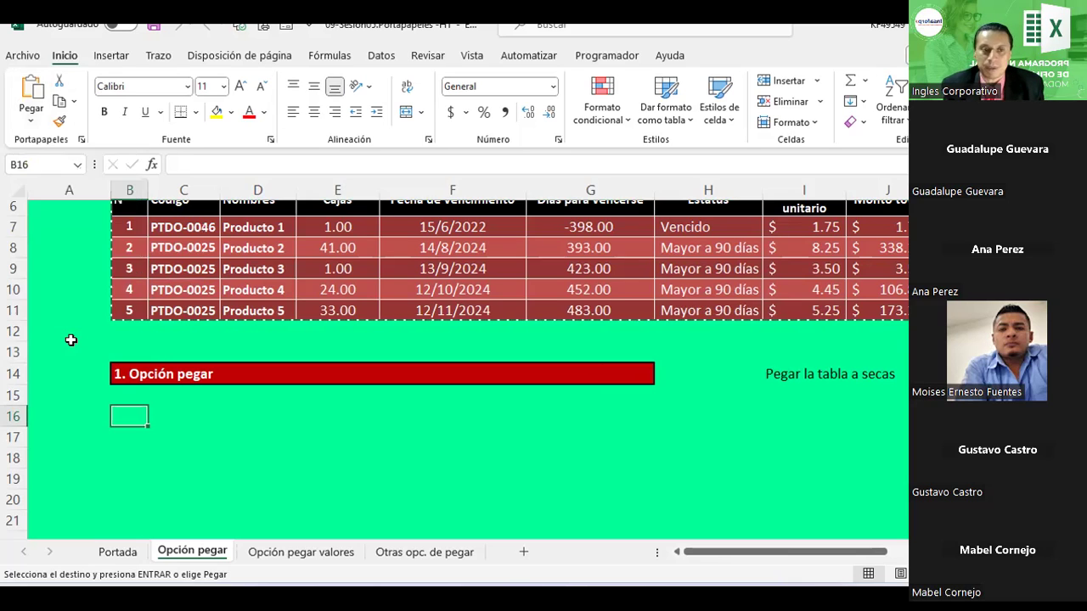
{"action": "key", "text": "Escape"}
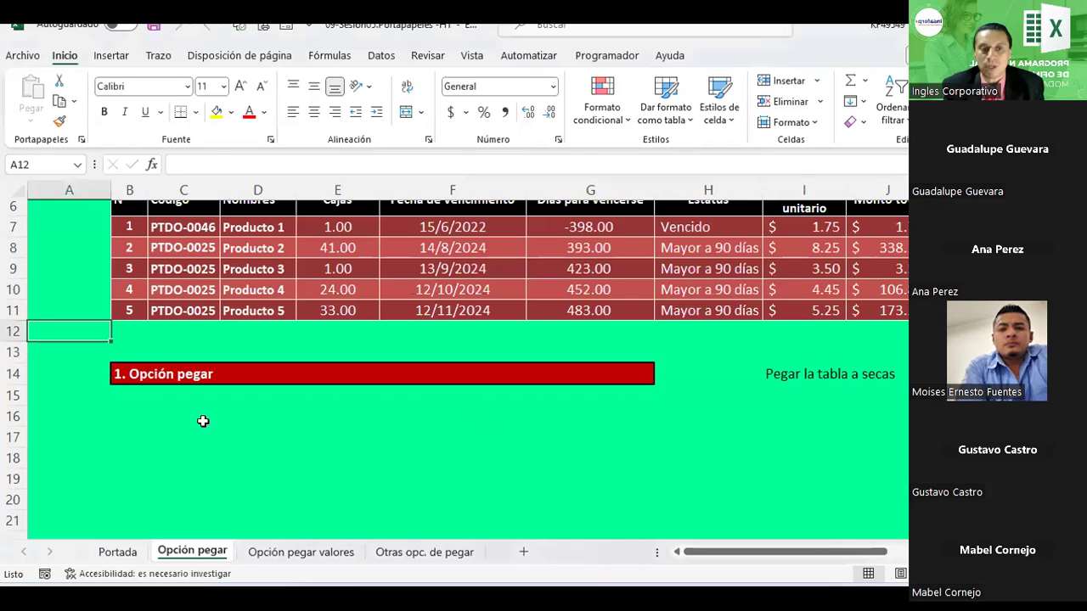
{"action": "left_click", "coordinate": [203, 421]}
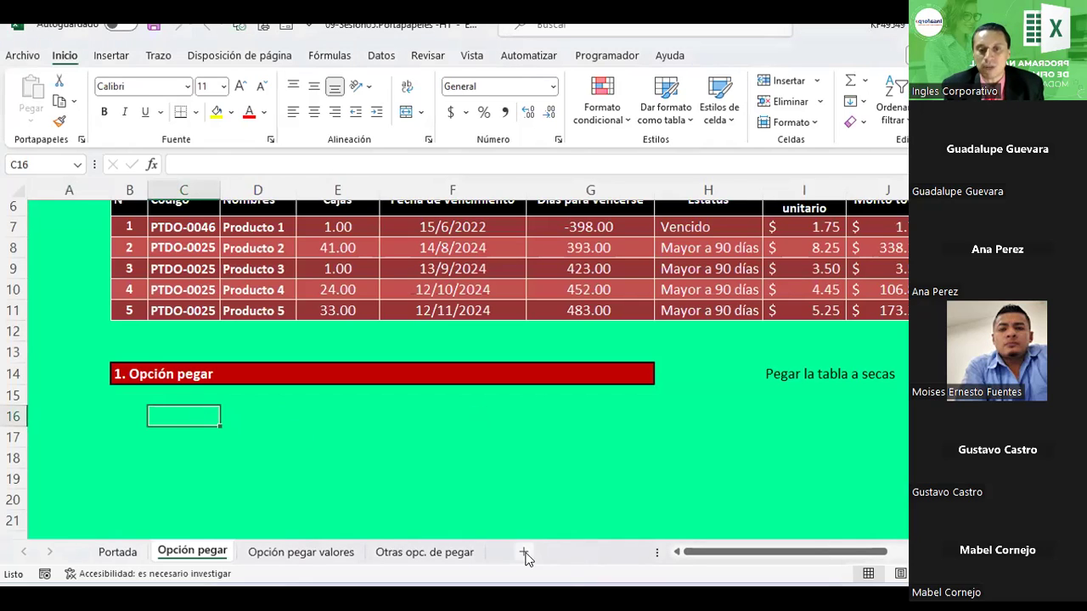
{"action": "left_click", "coordinate": [525, 553]}
Insert a new blank sheet Hoja1 and open the Portapapeles pane, which is empty.
{"action": "left_click", "coordinate": [174, 265]}
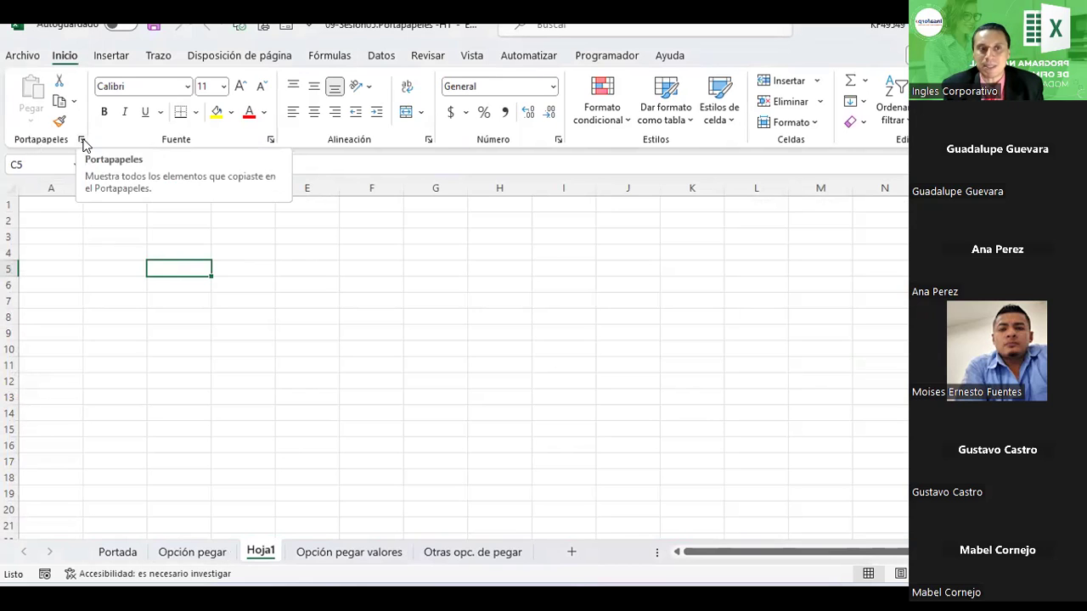
{"action": "left_click", "coordinate": [81, 139]}
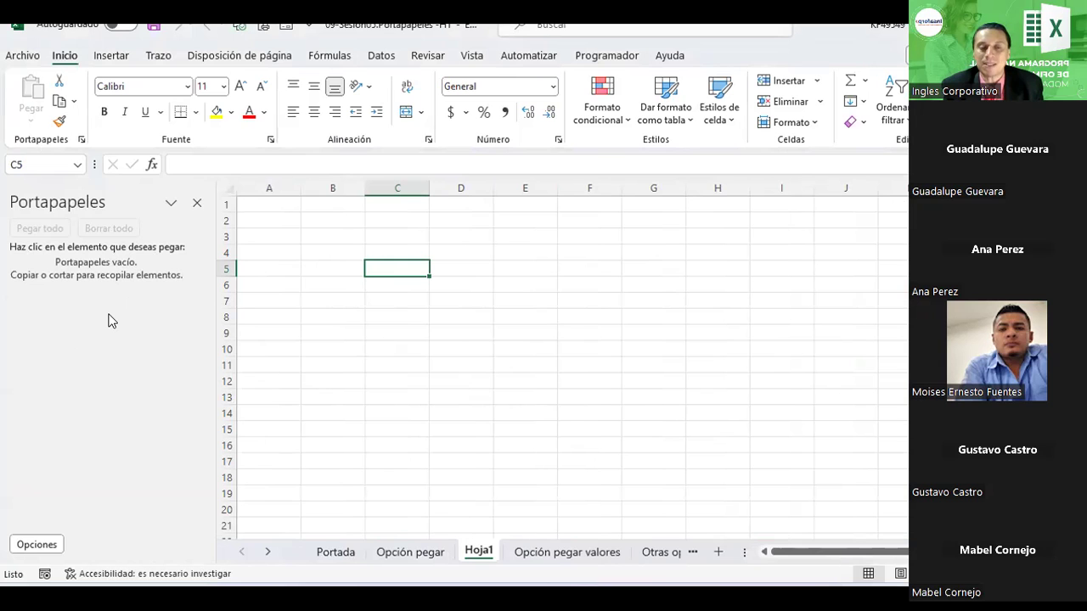
Switch to Firefox and return to the 'temblor en el salvador' Google results.
{"action": "key", "text": "alt+Tab"}
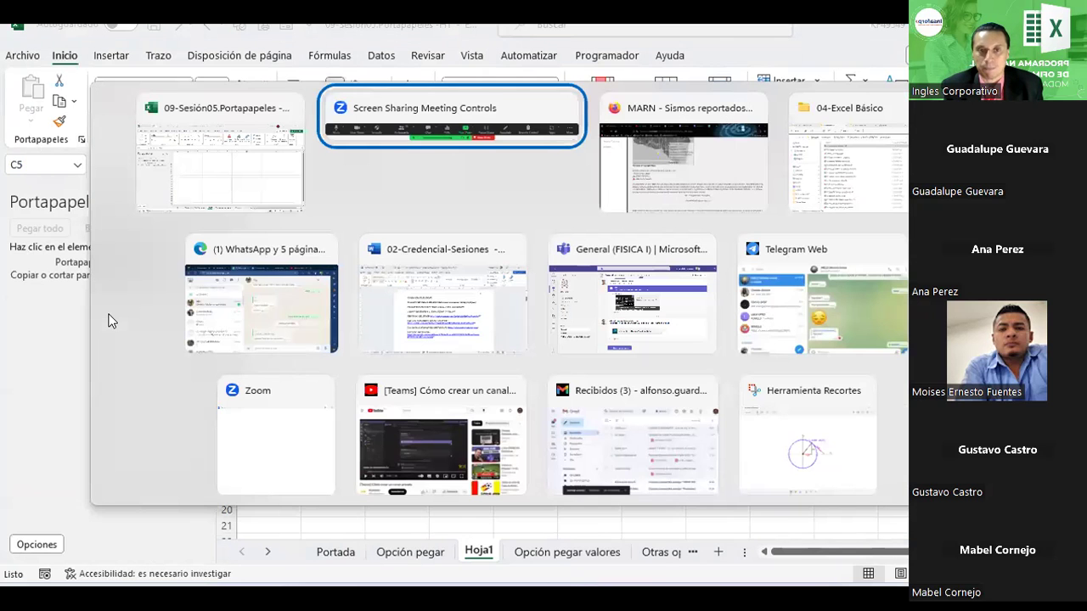
{"action": "key", "text": "alt+Tab"}
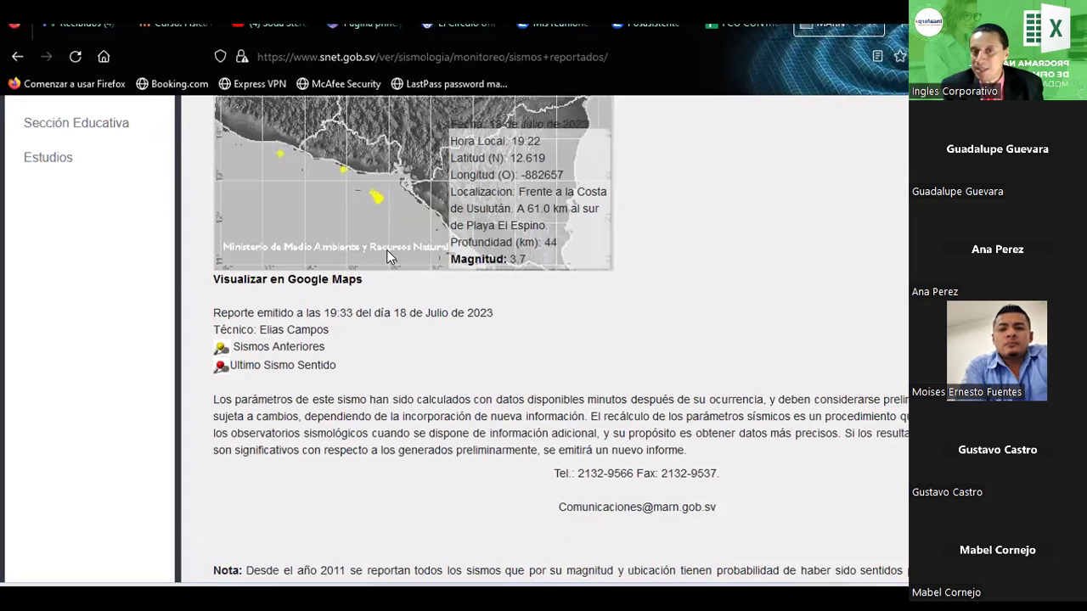
{"action": "scroll", "coordinate": [577, 325], "scroll_direction": "down", "scroll_amount": 2}
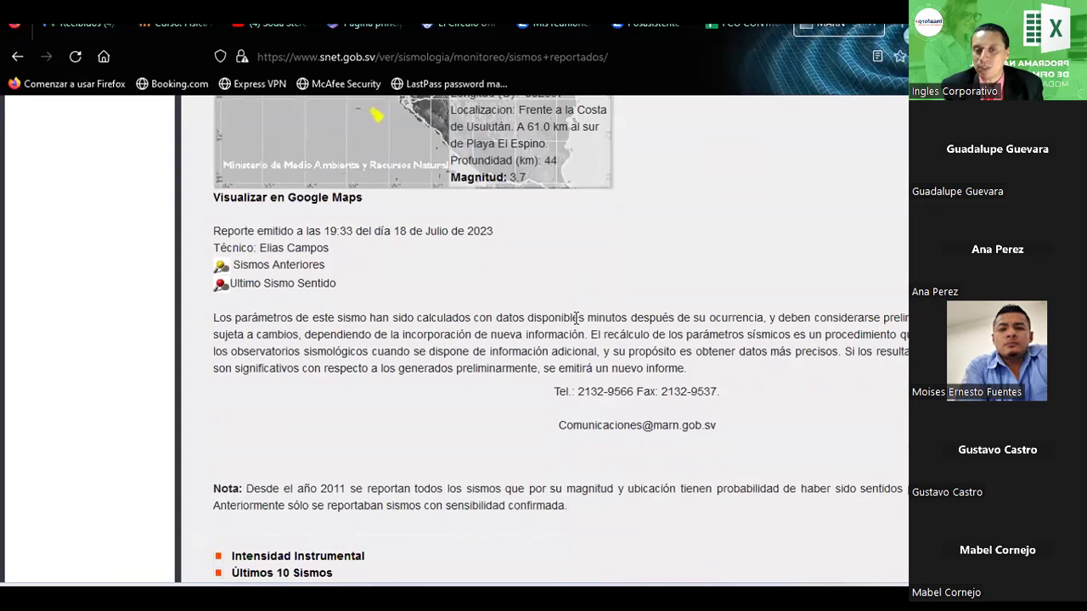
{"action": "scroll", "coordinate": [576, 320], "scroll_direction": "down", "scroll_amount": 2}
{"action": "scroll", "coordinate": [576, 325], "scroll_direction": "down", "scroll_amount": 2}
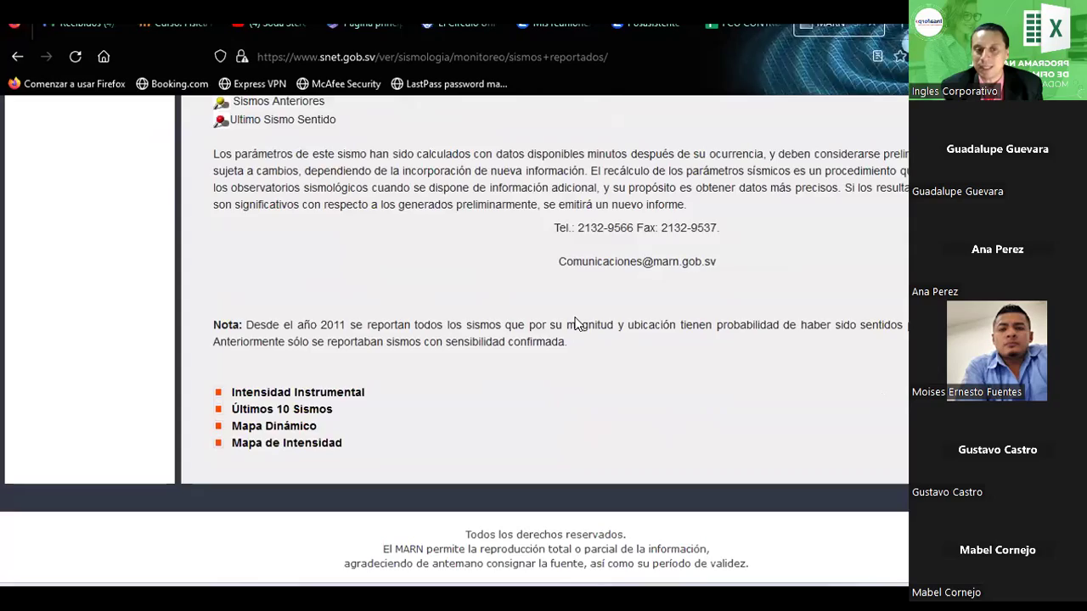
{"action": "scroll", "coordinate": [576, 324], "scroll_direction": "up", "scroll_amount": 8}
{"action": "scroll", "coordinate": [574, 323], "scroll_direction": "up", "scroll_amount": 2}
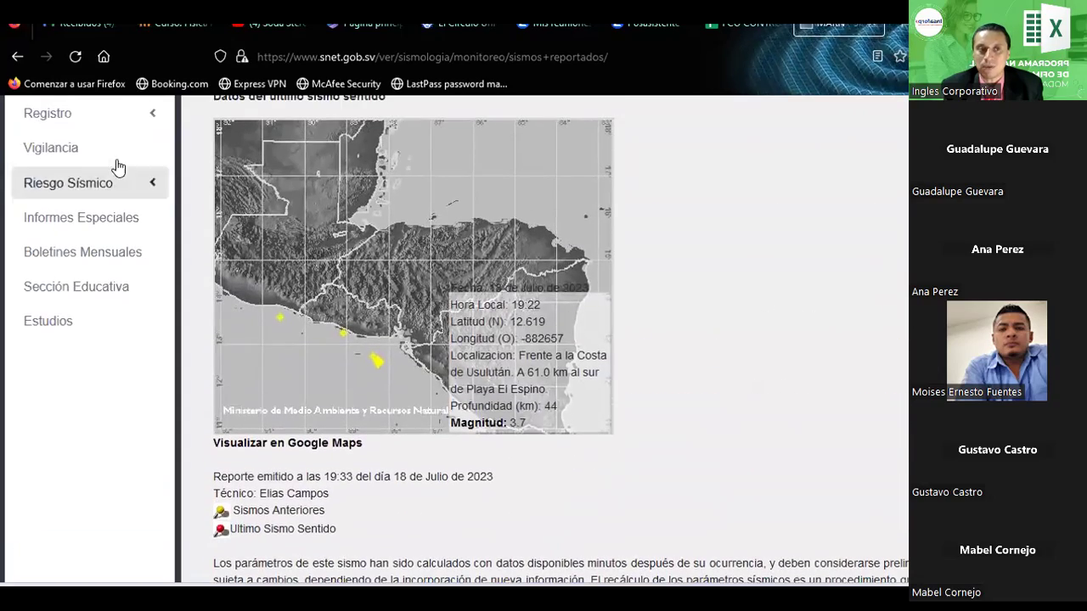
{"action": "key", "text": "alt+Left"}
{"action": "scroll", "coordinate": [270, 285], "scroll_direction": "down", "scroll_amount": 8}
{"action": "scroll", "coordinate": [269, 285], "scroll_direction": "up", "scroll_amount": 6}
{"action": "scroll", "coordinate": [270, 291], "scroll_direction": "up", "scroll_amount": 3}
Open the elmundo.sv 'Fuerte sismo sacude El Salvador' article and dismiss its dark overlay.
{"action": "left_click", "coordinate": [270, 273]}
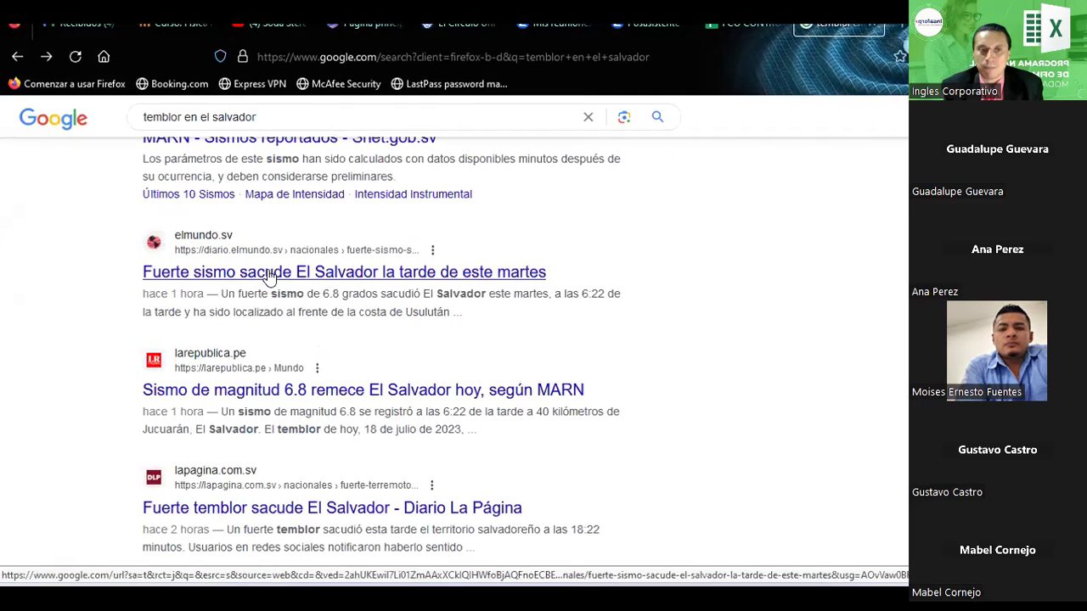
{"action": "scroll", "coordinate": [274, 340], "scroll_direction": "down", "scroll_amount": 2}
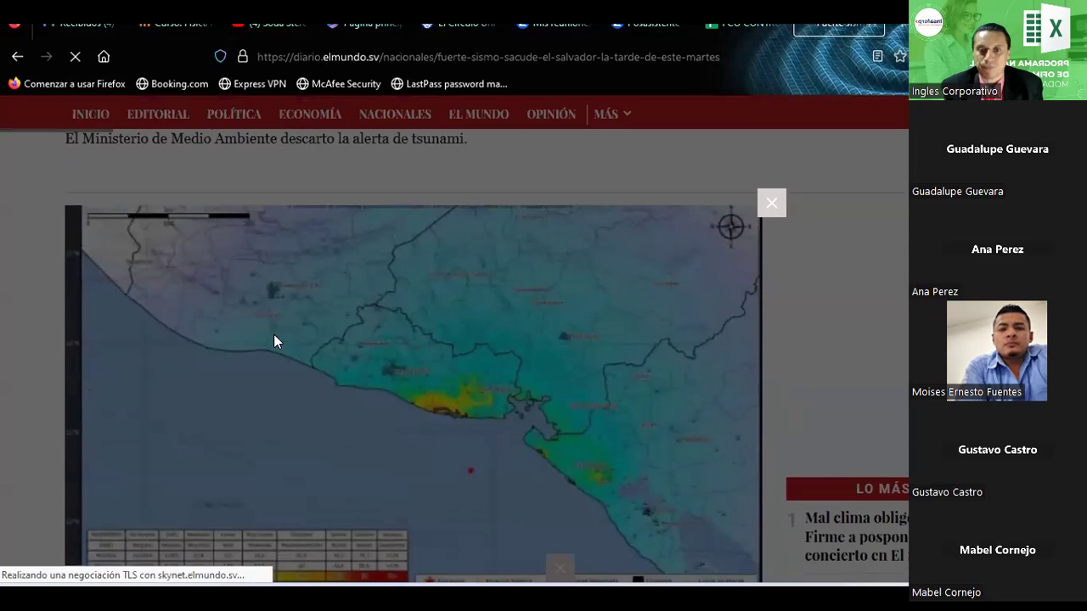
{"action": "left_click", "coordinate": [769, 202]}
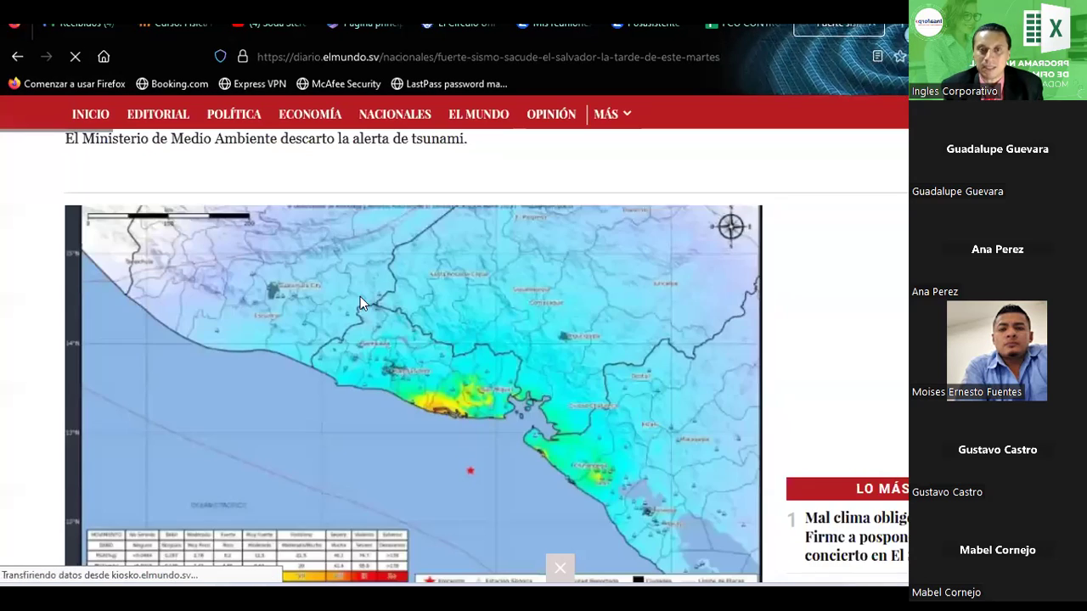
{"action": "scroll", "coordinate": [323, 319], "scroll_direction": "down", "scroll_amount": 5}
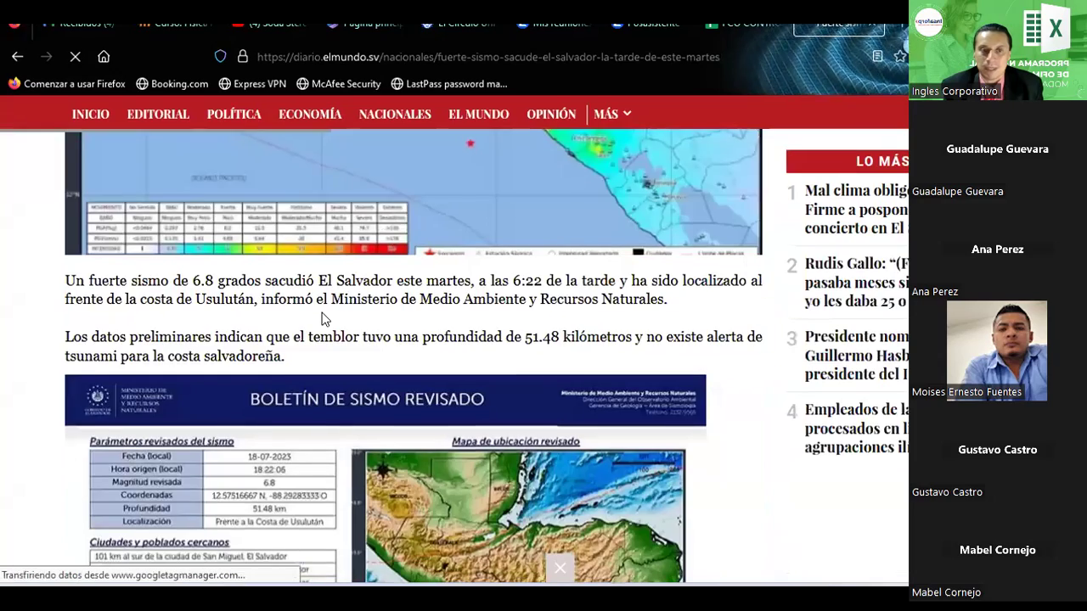
{"action": "scroll", "coordinate": [323, 319], "scroll_direction": "down", "scroll_amount": 1}
{"action": "scroll", "coordinate": [323, 319], "scroll_direction": "down", "scroll_amount": 2}
{"action": "scroll", "coordinate": [323, 319], "scroll_direction": "down", "scroll_amount": 2}
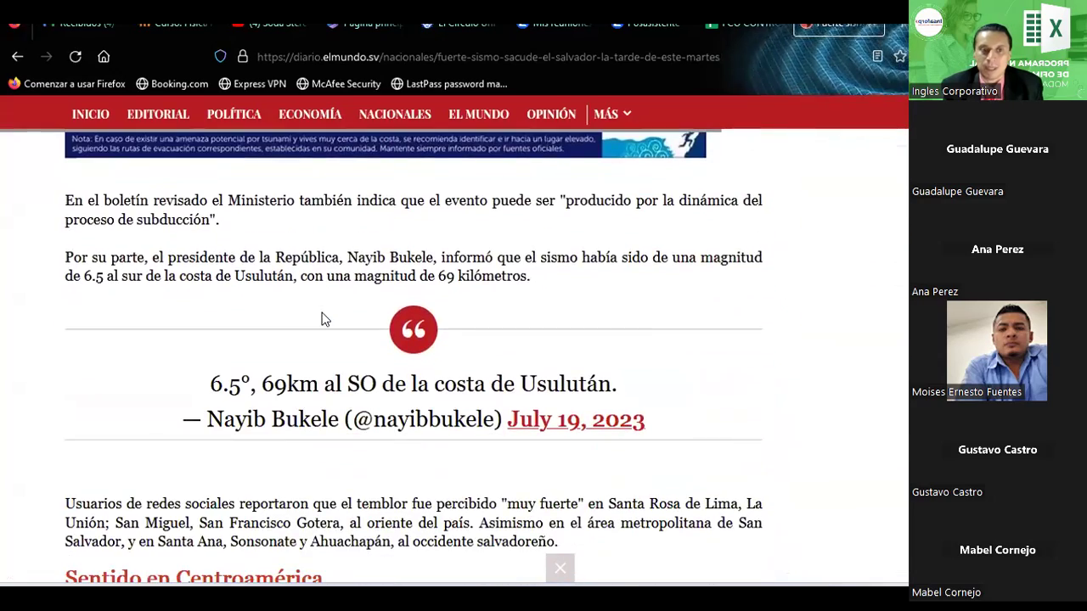
{"action": "scroll", "coordinate": [323, 319], "scroll_direction": "up", "scroll_amount": 3}
{"action": "scroll", "coordinate": [323, 319], "scroll_direction": "up", "scroll_amount": 2}
{"action": "scroll", "coordinate": [322, 319], "scroll_direction": "up", "scroll_amount": 2}
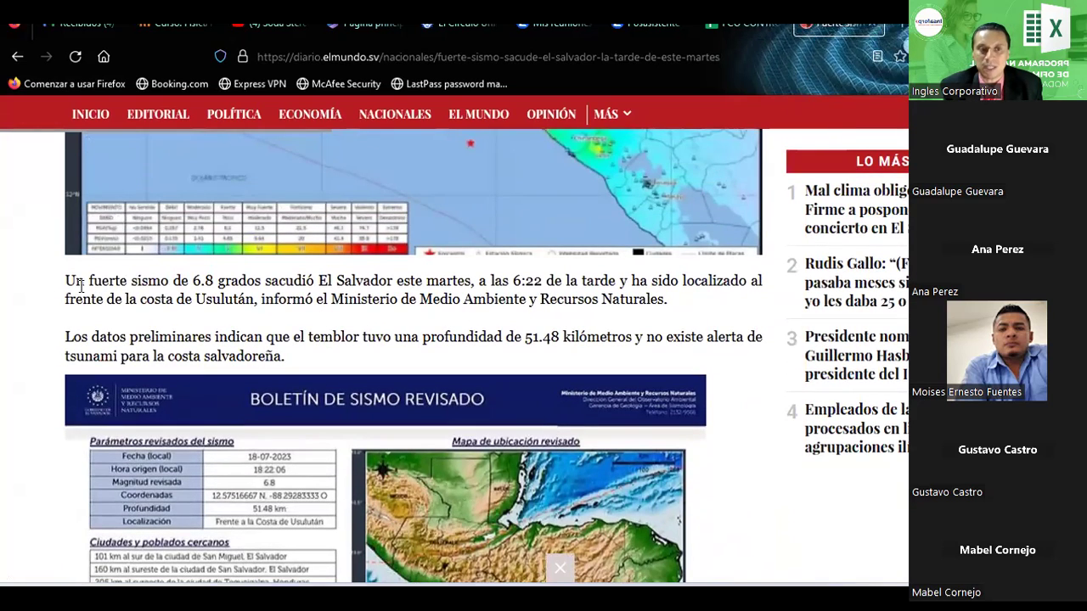
Copy the opening 'Un fuerte sismo' paragraph of the article.
{"action": "left_click_drag", "start_coordinate": [66, 280], "coordinate": [689, 308]}
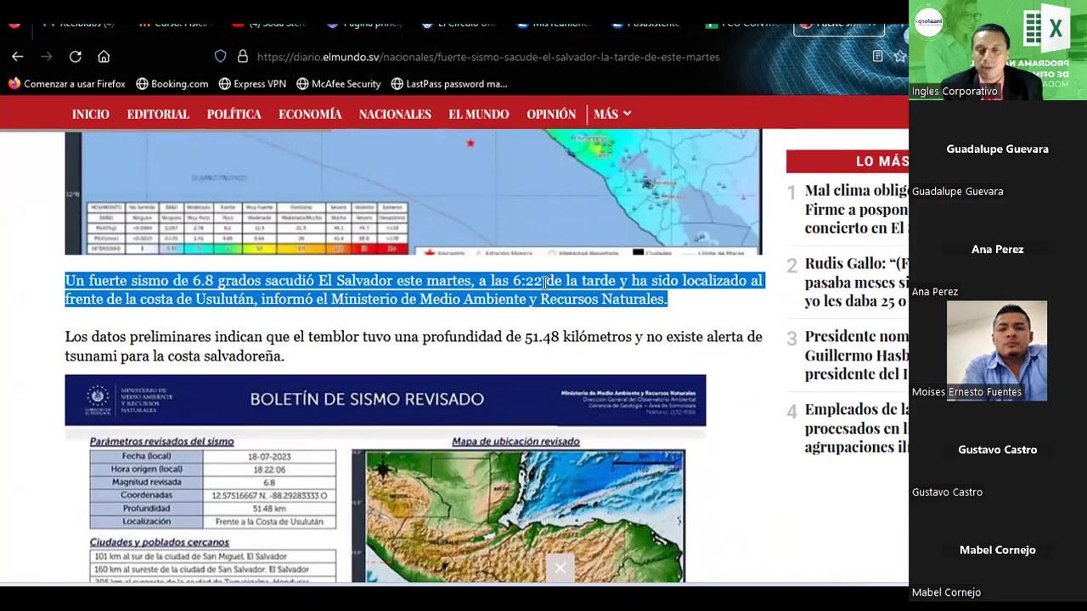
{"action": "left_click", "coordinate": [316, 312]}
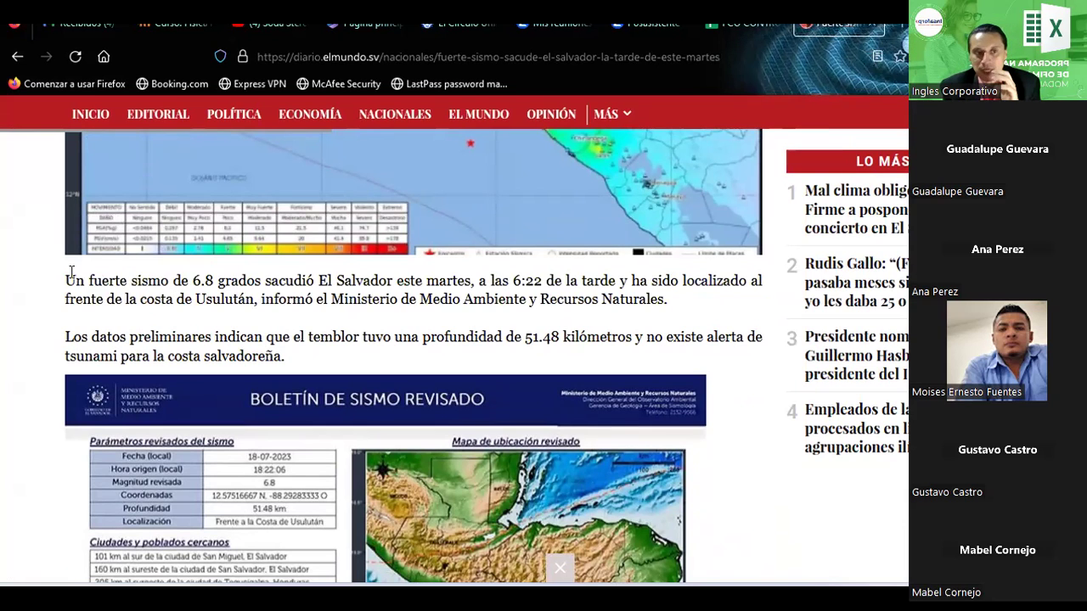
{"action": "left_click_drag", "start_coordinate": [66, 278], "coordinate": [708, 297]}
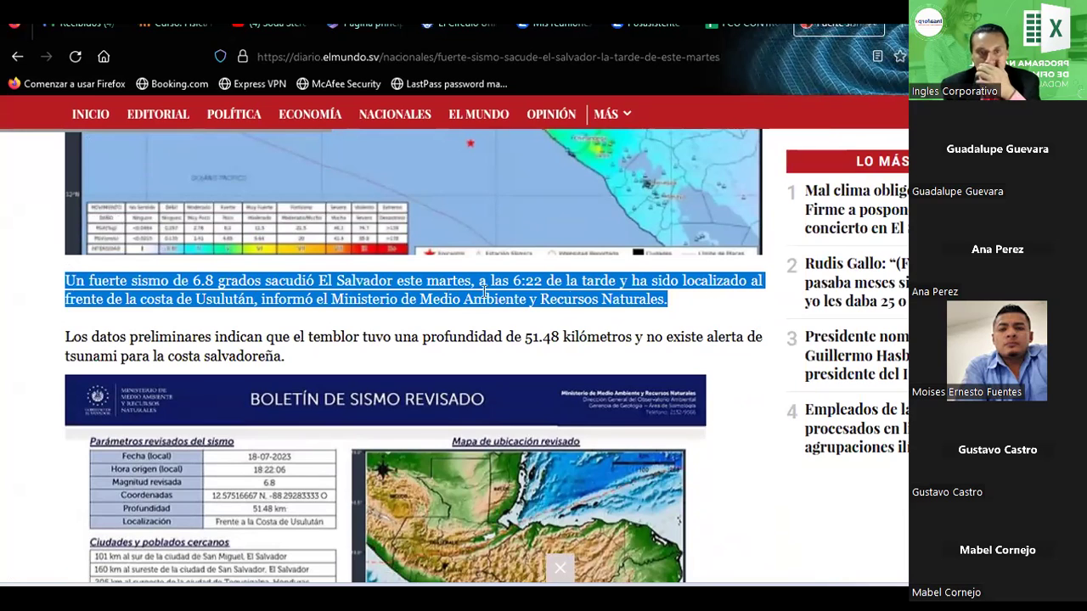
{"action": "right_click", "coordinate": [438, 291]}
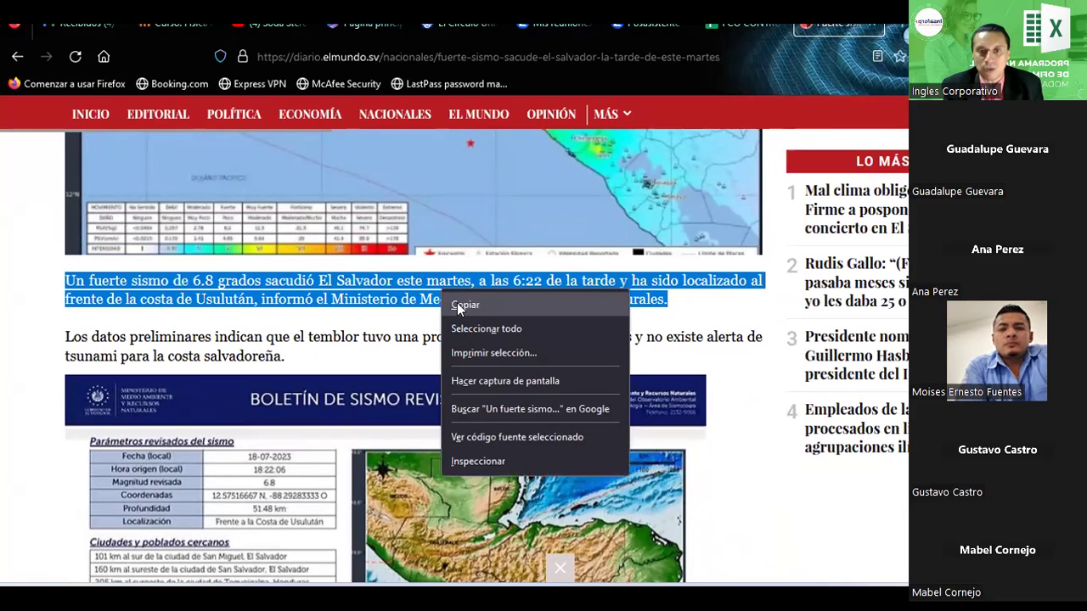
{"action": "left_click", "coordinate": [457, 305]}
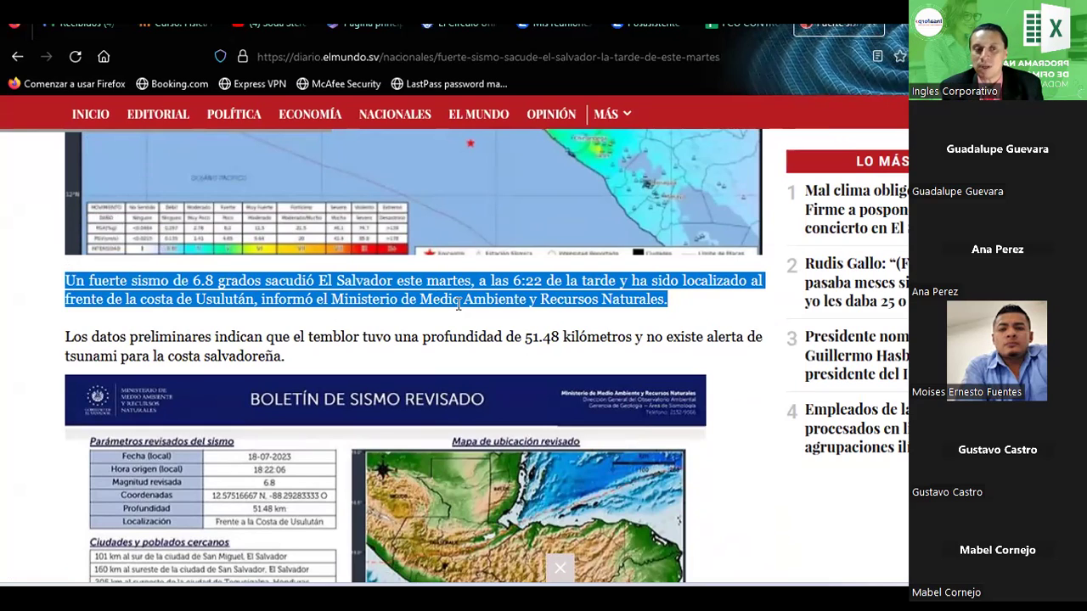
{"action": "left_click", "coordinate": [458, 304]}
Copy the 'En el boletín' and 'Por su parte' paragraphs.
{"action": "scroll", "coordinate": [457, 307], "scroll_direction": "down", "scroll_amount": 5}
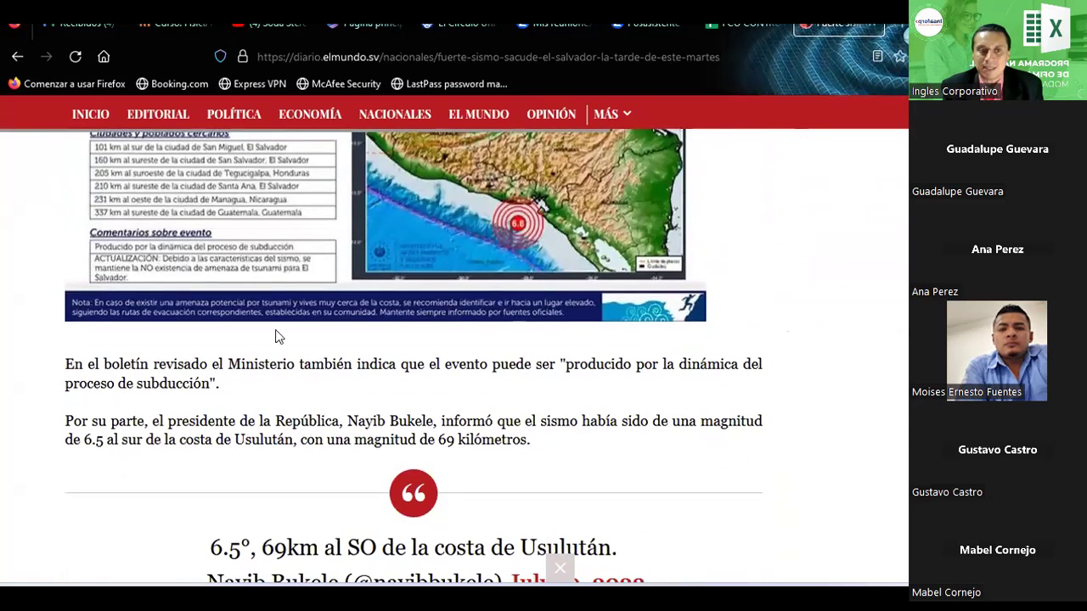
{"action": "left_click_drag", "start_coordinate": [66, 365], "coordinate": [229, 388]}
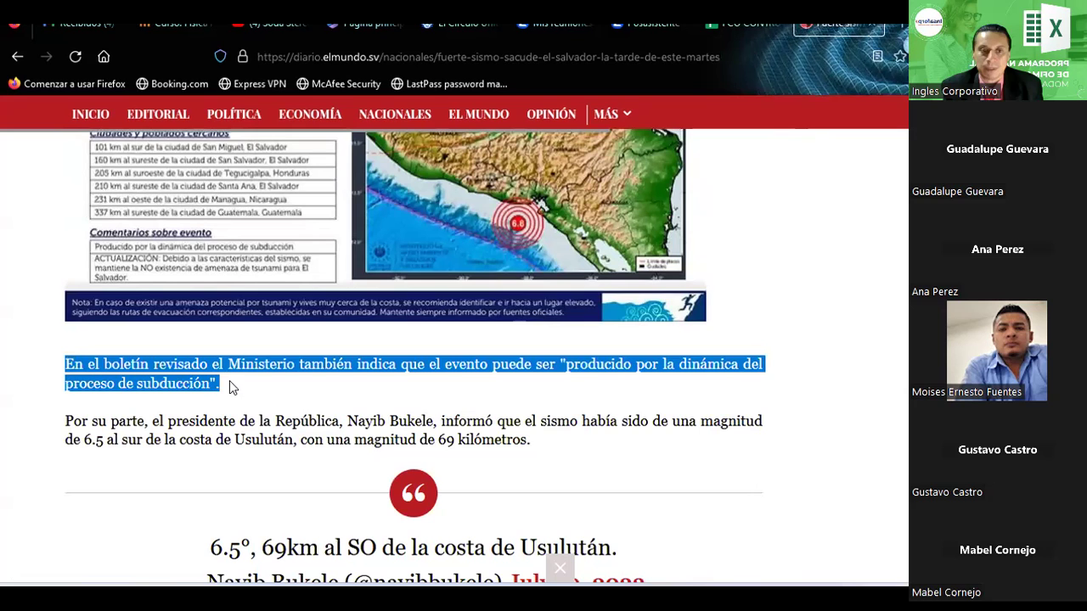
{"action": "right_click", "coordinate": [278, 353]}
{"action": "left_click", "coordinate": [302, 369]}
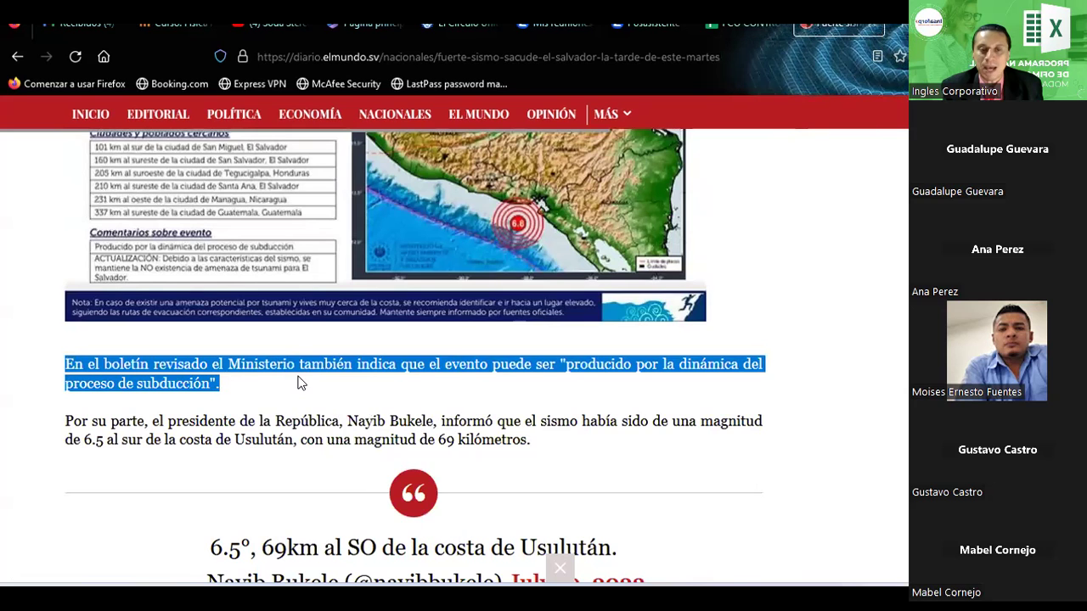
{"action": "left_click", "coordinate": [167, 418]}
{"action": "left_click_drag", "start_coordinate": [64, 419], "coordinate": [569, 449]}
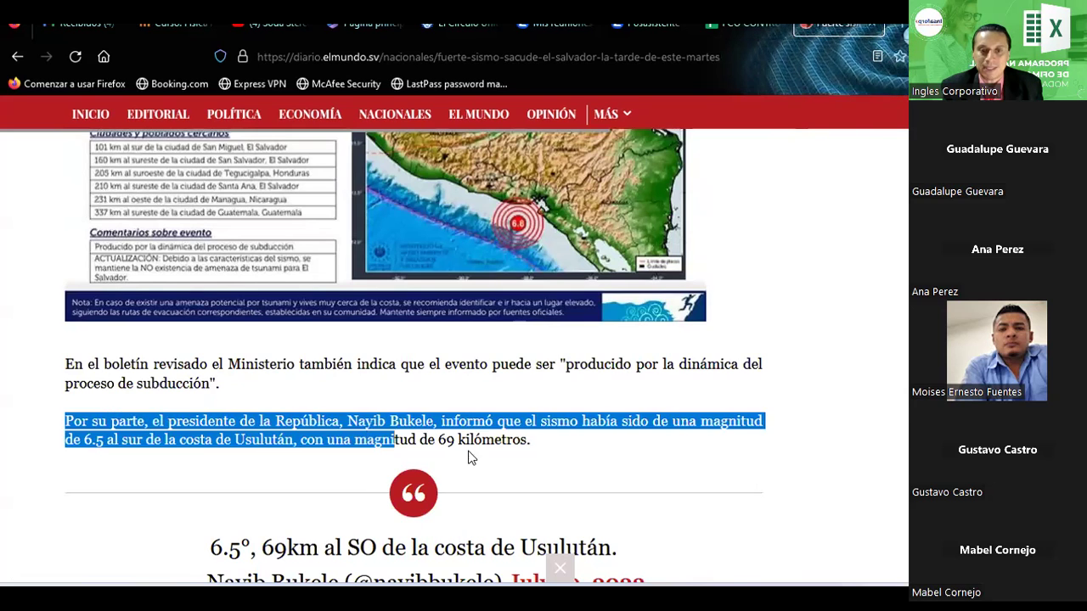
{"action": "right_click", "coordinate": [482, 429]}
{"action": "left_click", "coordinate": [505, 440]}
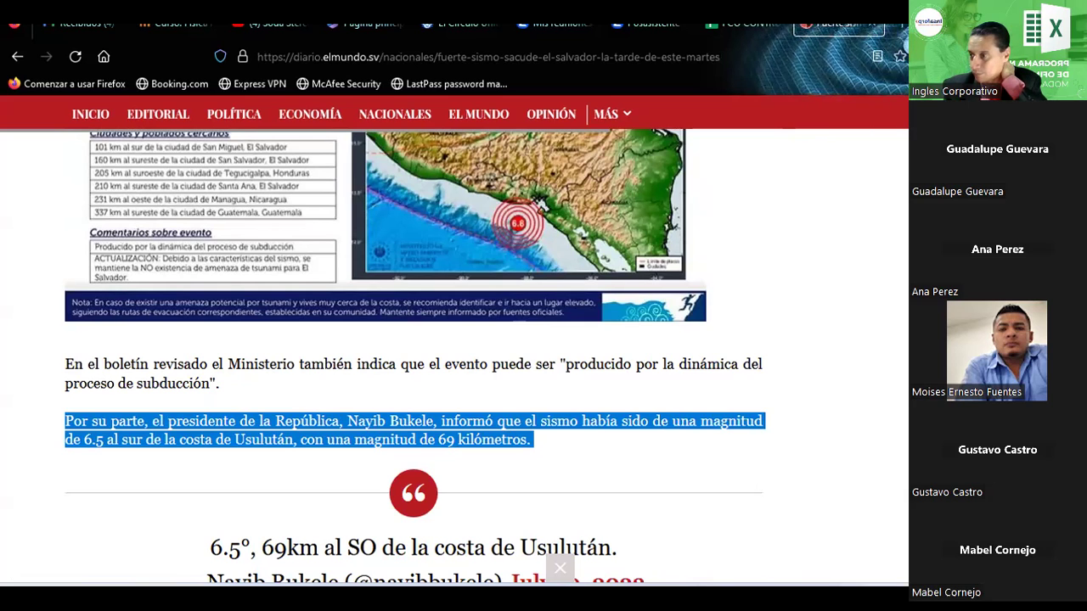
{"action": "key", "text": "alt+Tab"}
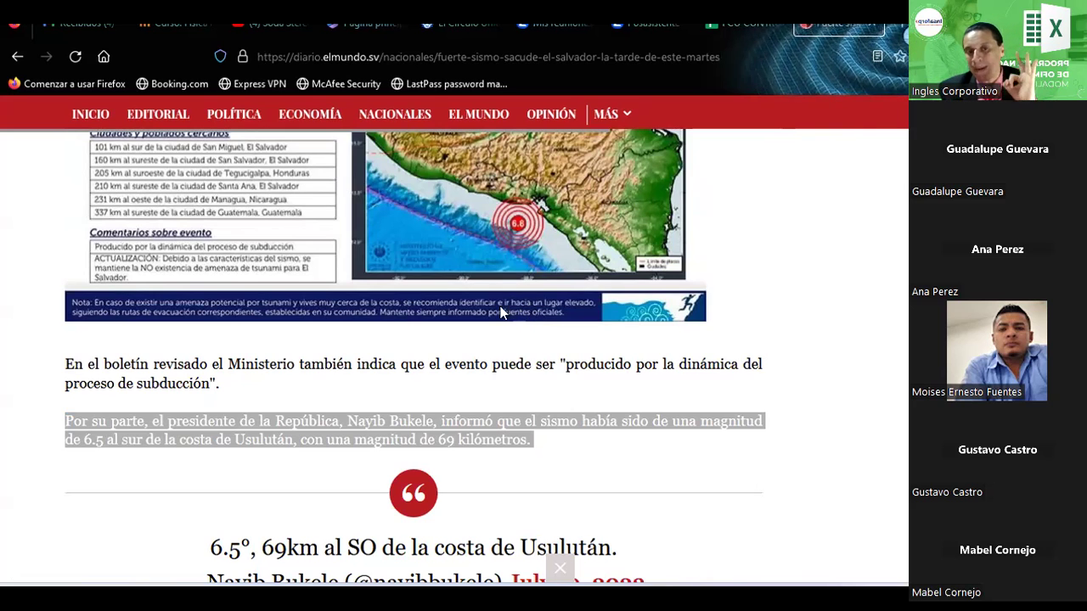
Back in Excel, paste the 'Un fuerte sismo' paragraph from the Portapapeles pane into C5.
{"action": "key", "text": "alt+Tab"}
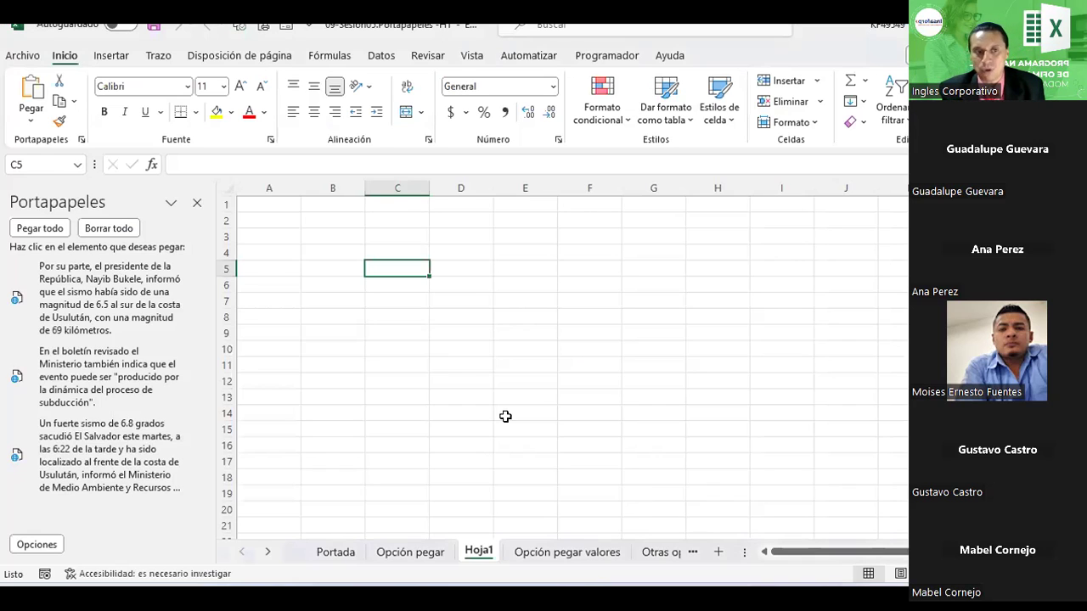
{"action": "left_click", "coordinate": [81, 141]}
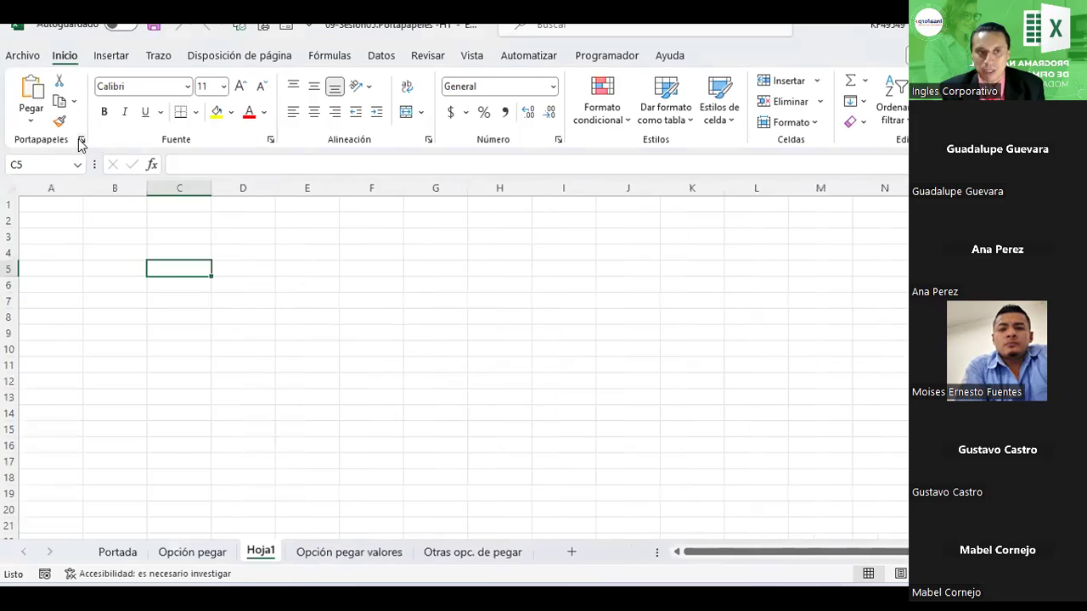
{"action": "left_click", "coordinate": [80, 141]}
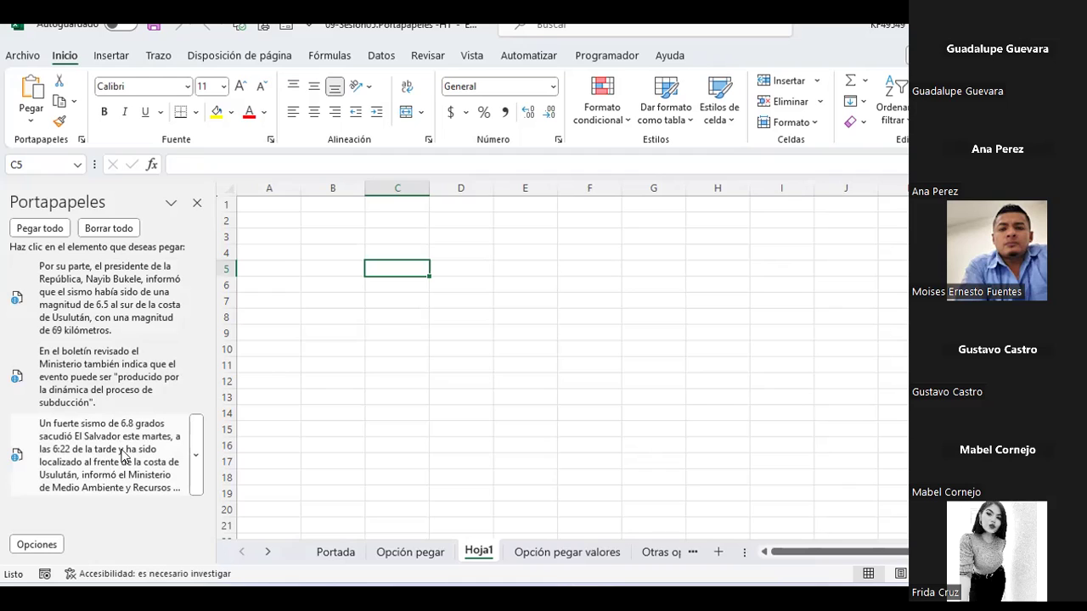
{"action": "left_click", "coordinate": [198, 456]}
{"action": "left_click", "coordinate": [169, 513]}
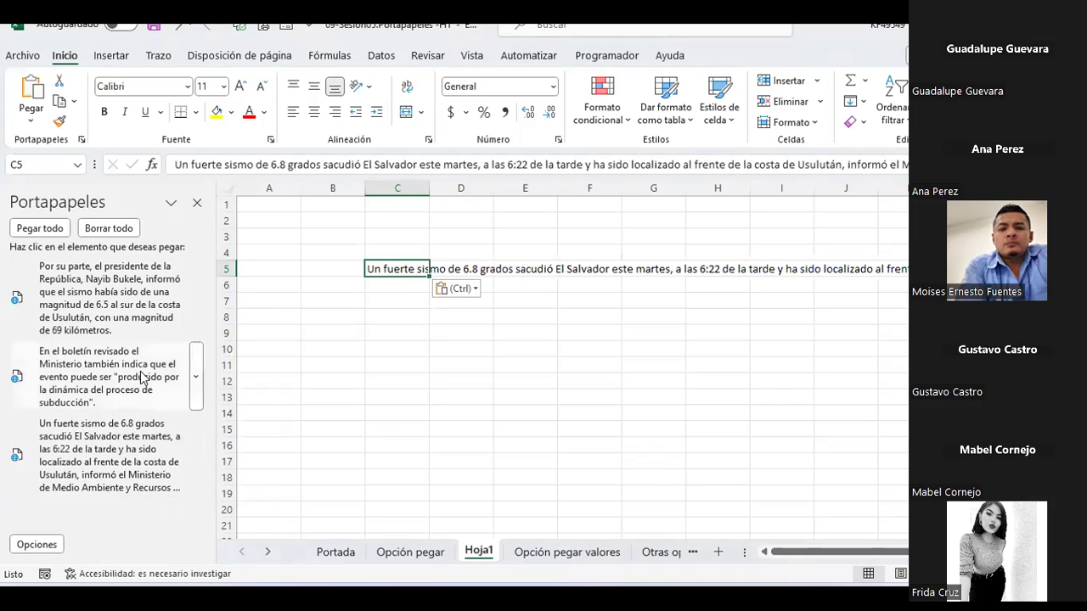
Paste the 'En el boletín' paragraph into C7 and 'Por su parte' into C9.
{"action": "left_click", "coordinate": [402, 299]}
{"action": "left_click", "coordinate": [196, 377]}
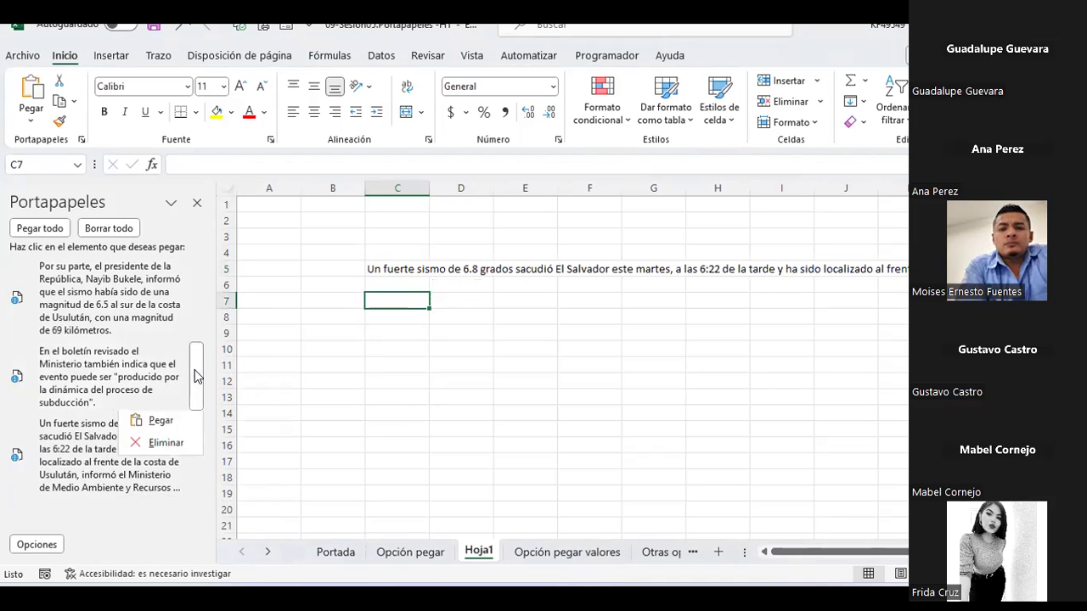
{"action": "left_click", "coordinate": [160, 426]}
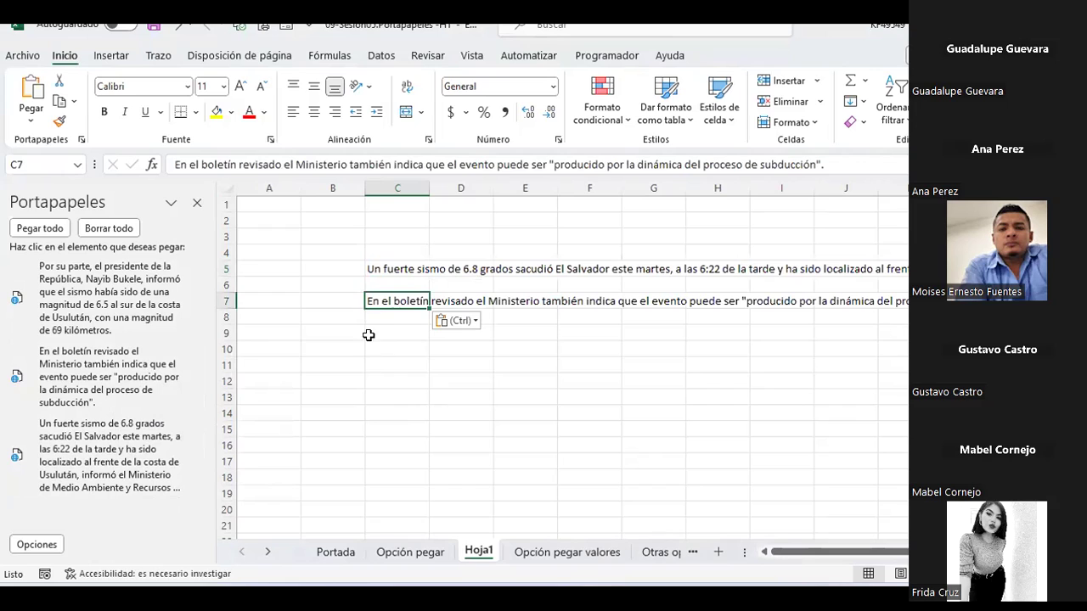
{"action": "left_click", "coordinate": [375, 332]}
{"action": "left_click", "coordinate": [195, 297]}
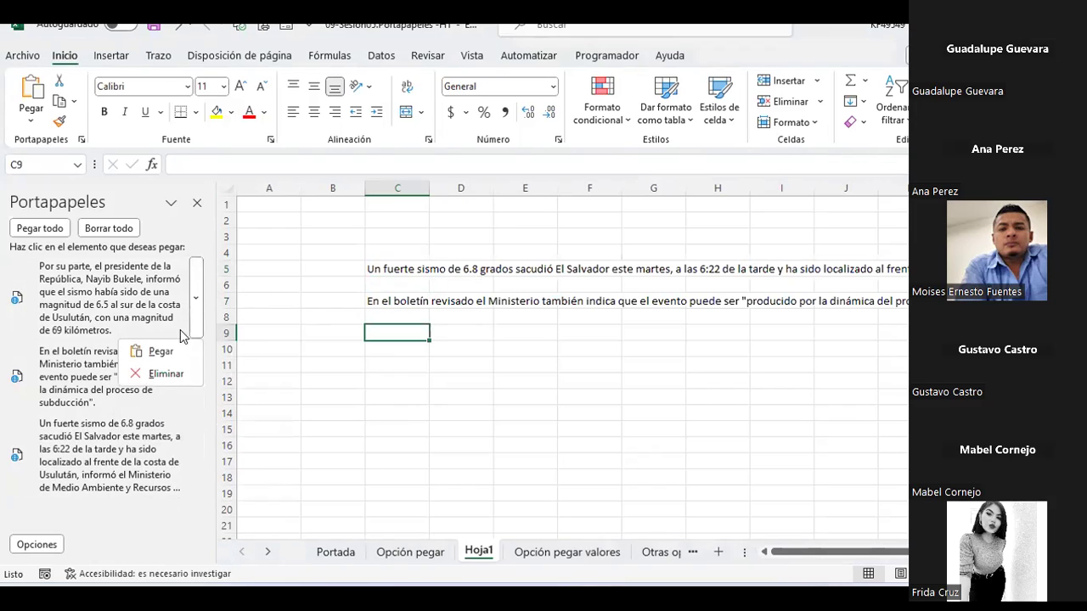
{"action": "left_click", "coordinate": [159, 351]}
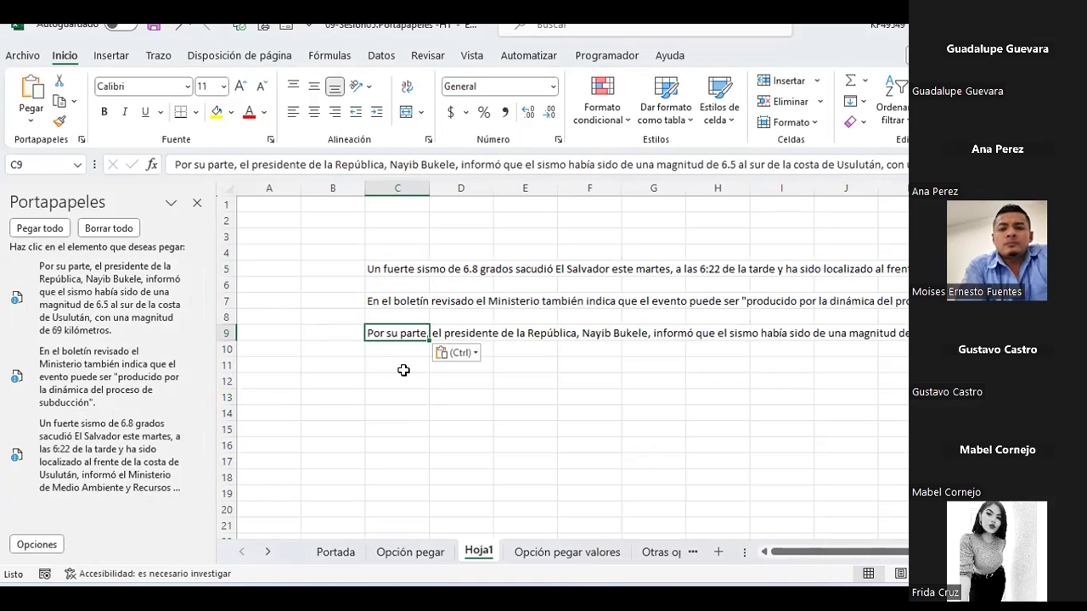
Copy the revised bulletin image and the intensity map from the elmundo.sv article with Copiar imagen.
{"action": "key", "text": "alt+Tab"}
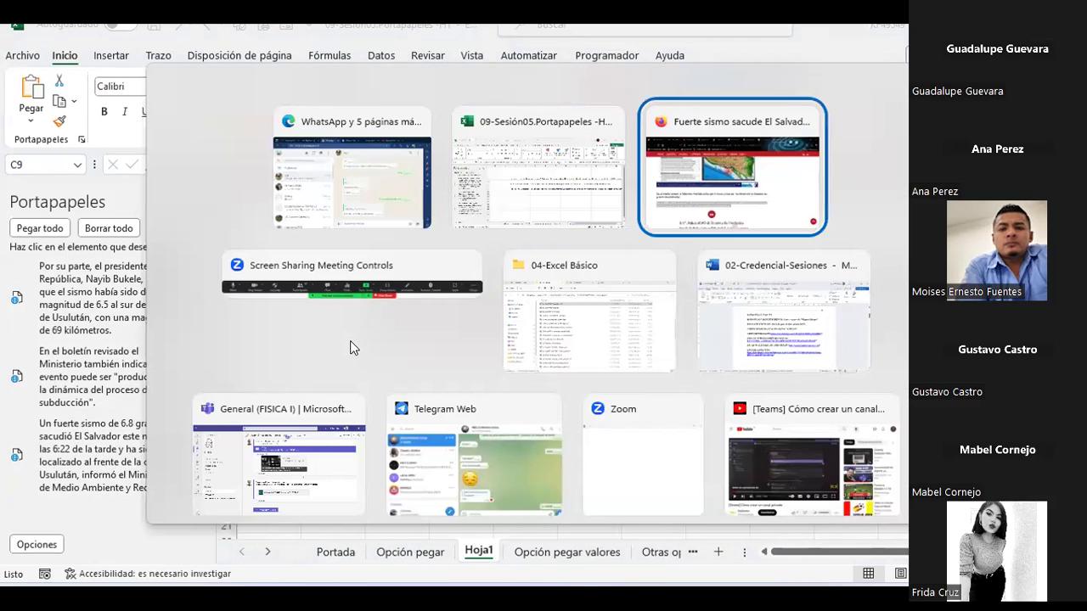
{"action": "scroll", "coordinate": [433, 267], "scroll_direction": "up", "scroll_amount": 2}
{"action": "right_click", "coordinate": [433, 268]}
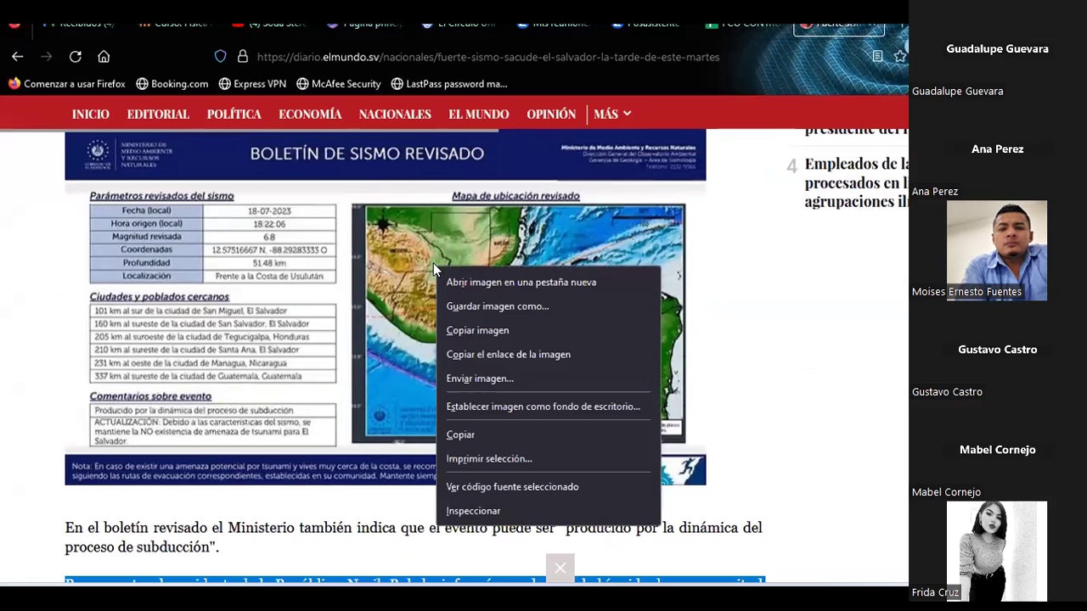
{"action": "right_click", "coordinate": [395, 239]}
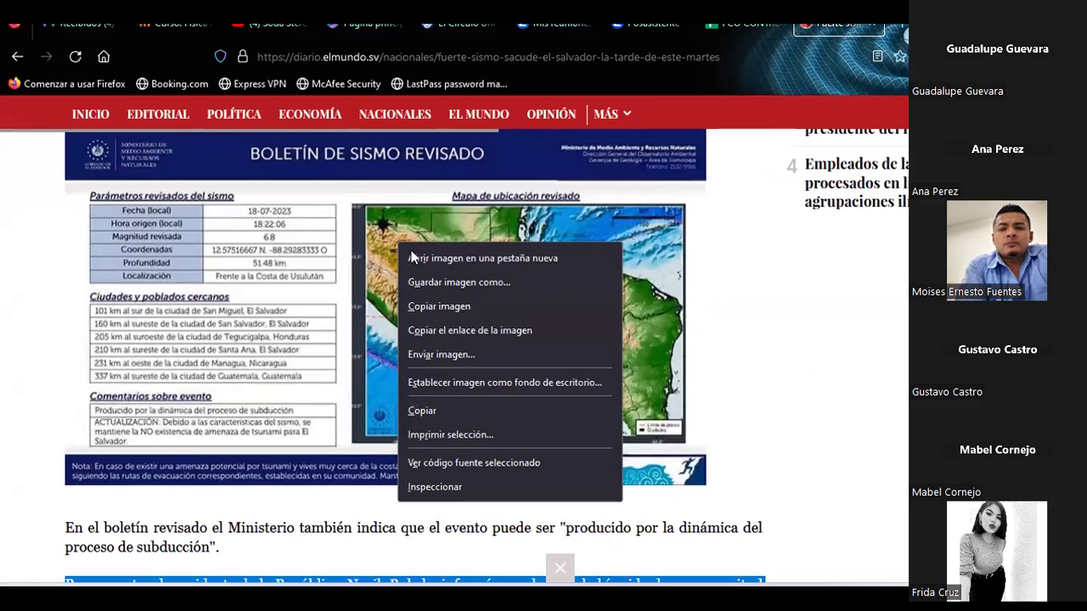
{"action": "left_click", "coordinate": [449, 308]}
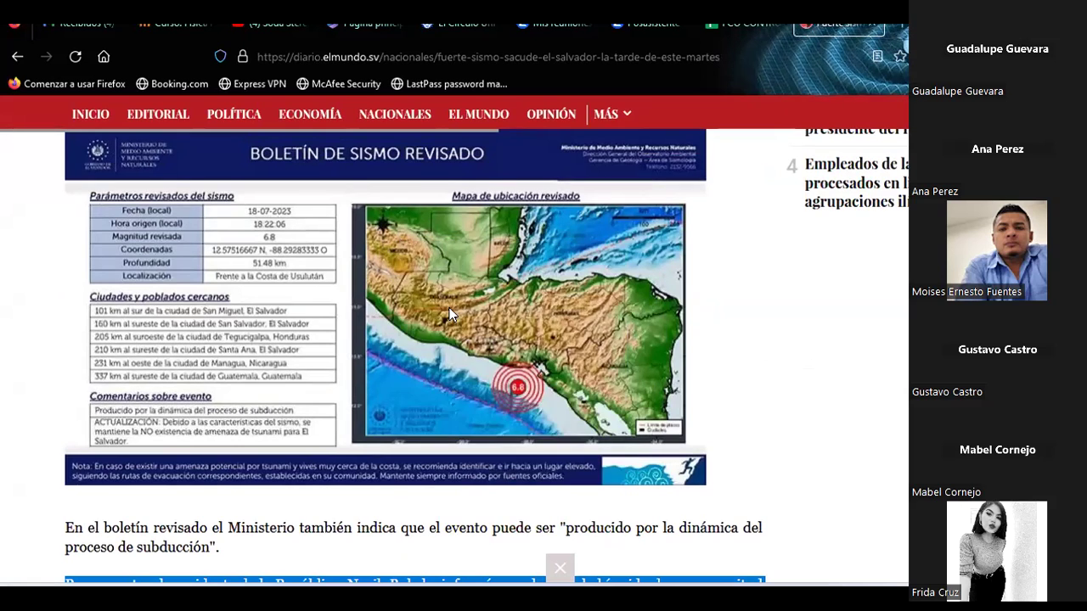
{"action": "scroll", "coordinate": [449, 307], "scroll_direction": "up", "scroll_amount": 5}
{"action": "scroll", "coordinate": [449, 307], "scroll_direction": "up", "scroll_amount": 5}
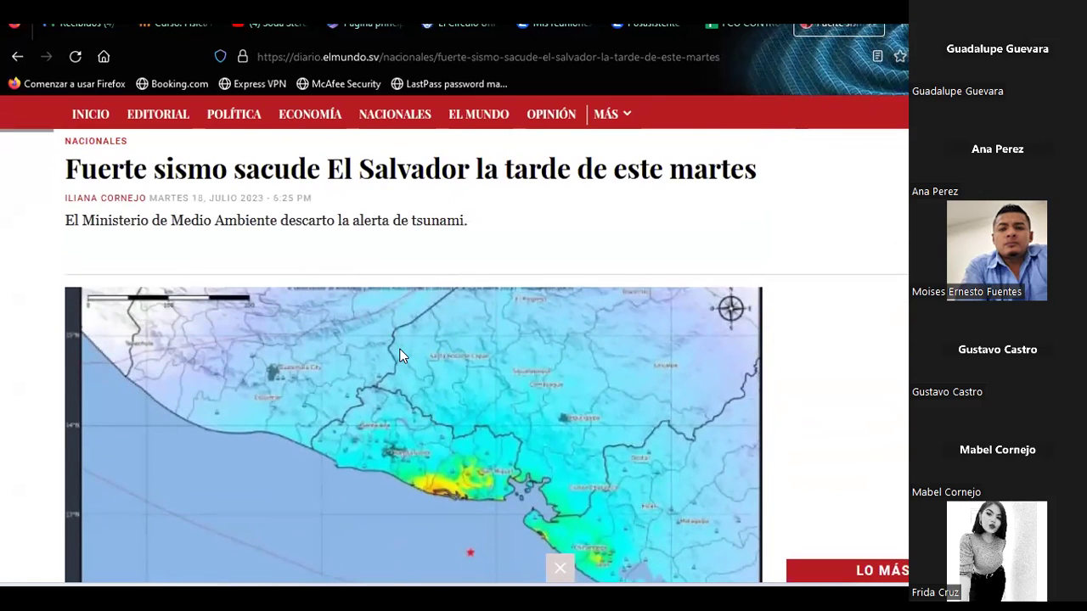
{"action": "right_click", "coordinate": [402, 350]}
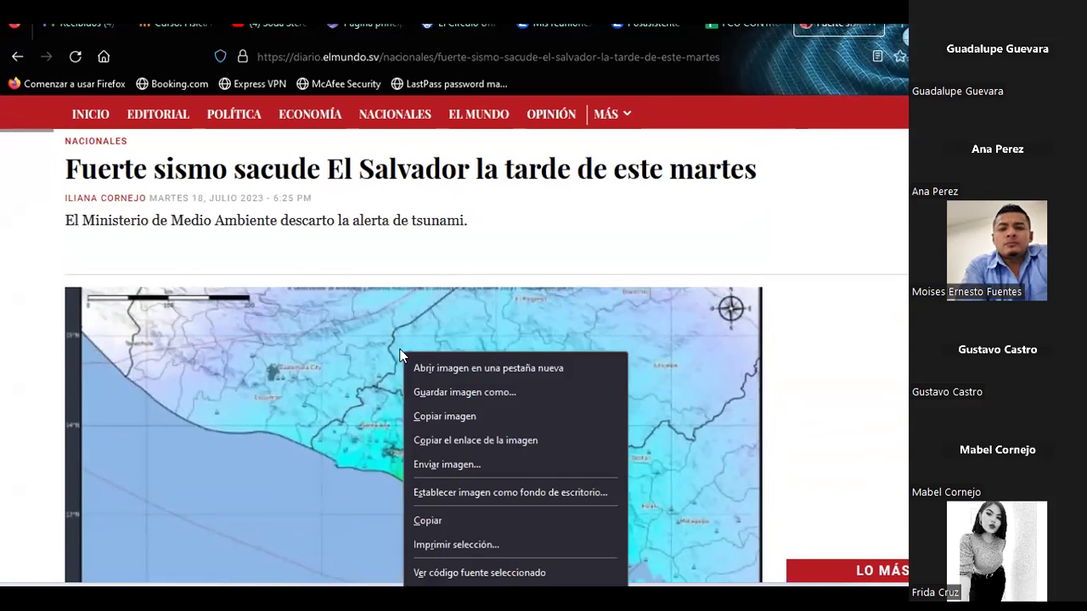
{"action": "left_click", "coordinate": [429, 419]}
{"action": "key", "text": "alt+Tab"}
{"action": "key", "text": "alt+Tab"}
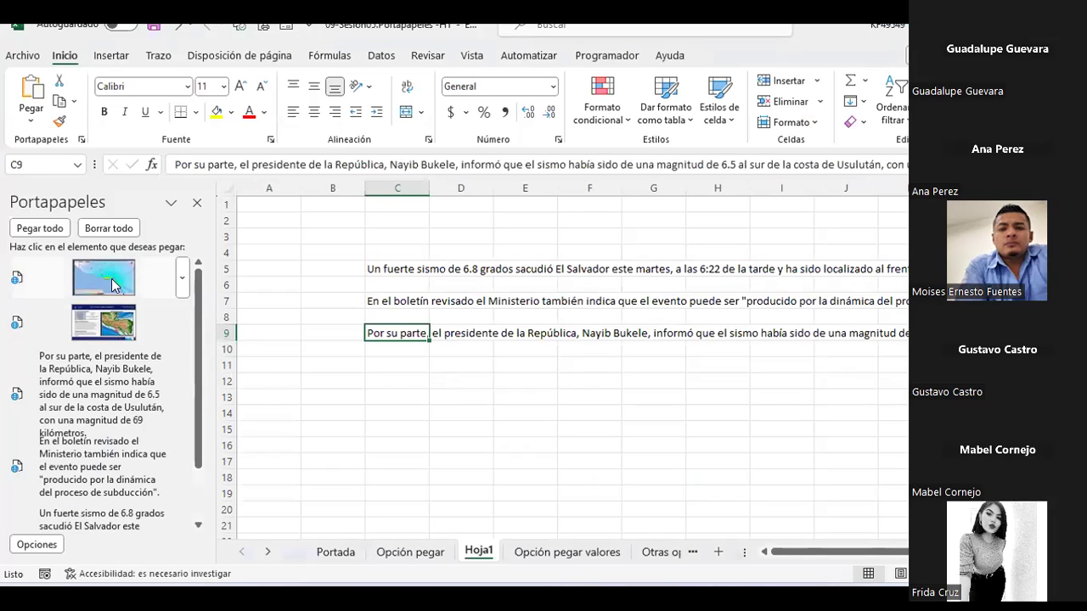
Paste the bulletin image from the Portapapeles pane at cell C12.
{"action": "key", "text": "Down"}
{"action": "key", "text": "Down"}
{"action": "key", "text": "Down"}
{"action": "left_click", "coordinate": [189, 322]}
{"action": "left_click", "coordinate": [145, 355]}
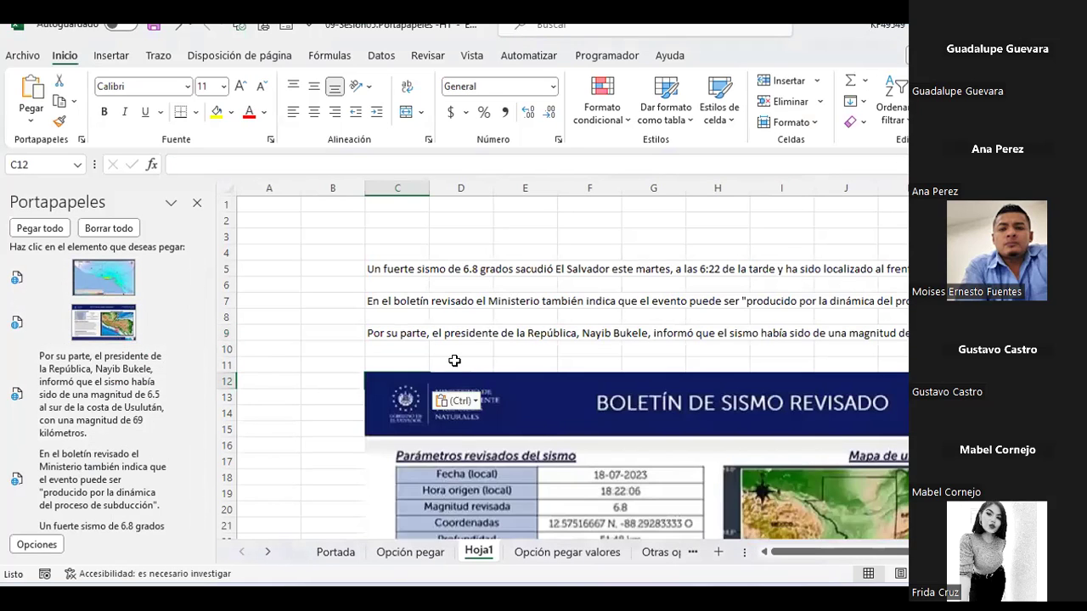
Paste the map image at cell C41 below the bulletin image.
{"action": "scroll", "coordinate": [433, 332], "scroll_direction": "down", "scroll_amount": 5}
{"action": "scroll", "coordinate": [437, 331], "scroll_direction": "down", "scroll_amount": 4}
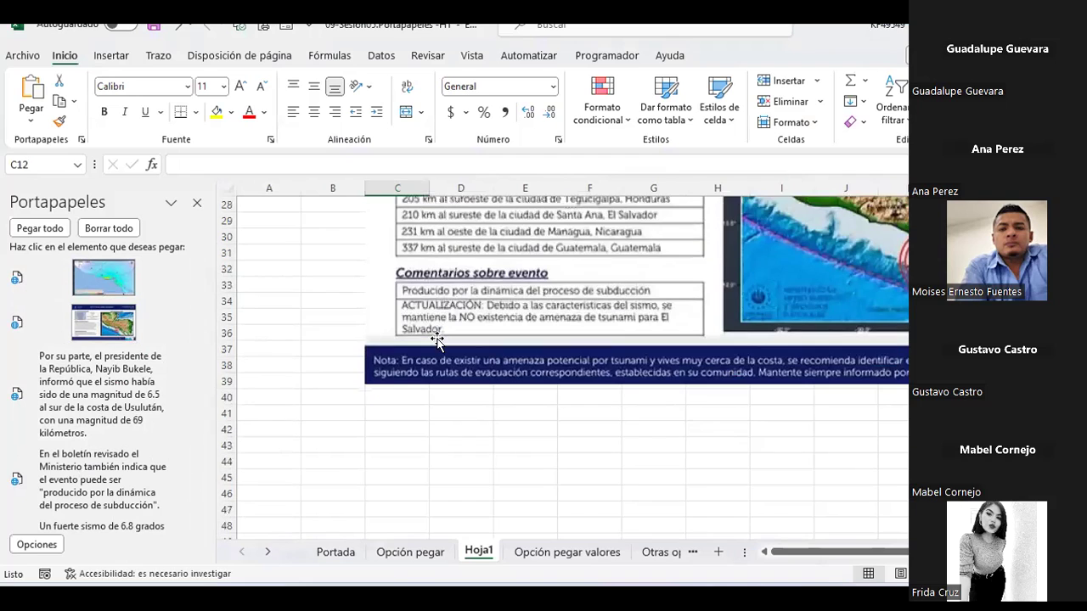
{"action": "left_click", "coordinate": [390, 412]}
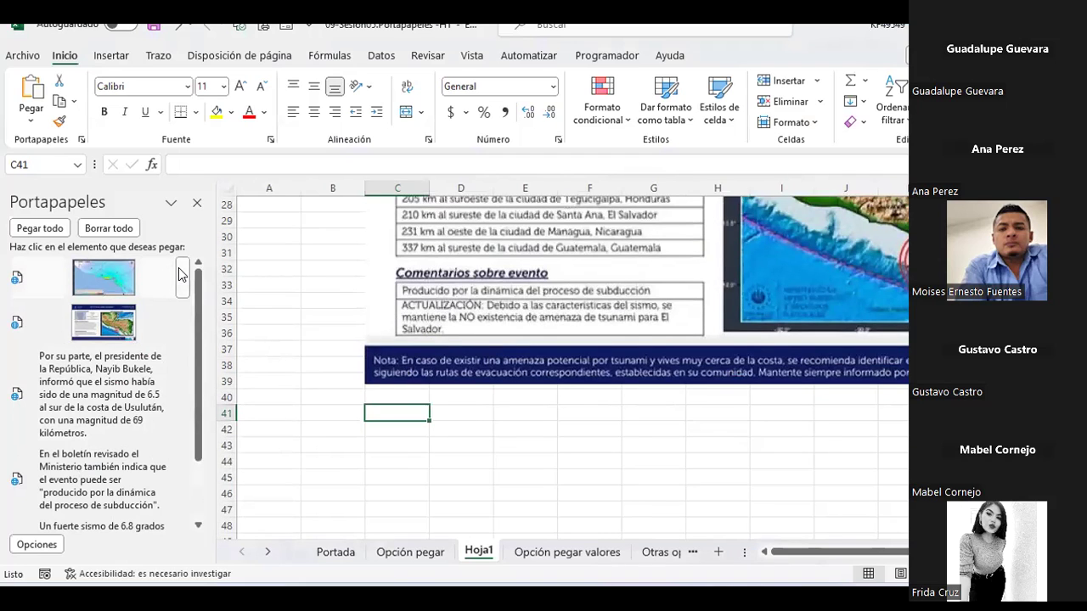
{"action": "left_click", "coordinate": [183, 276]}
{"action": "left_click", "coordinate": [150, 311]}
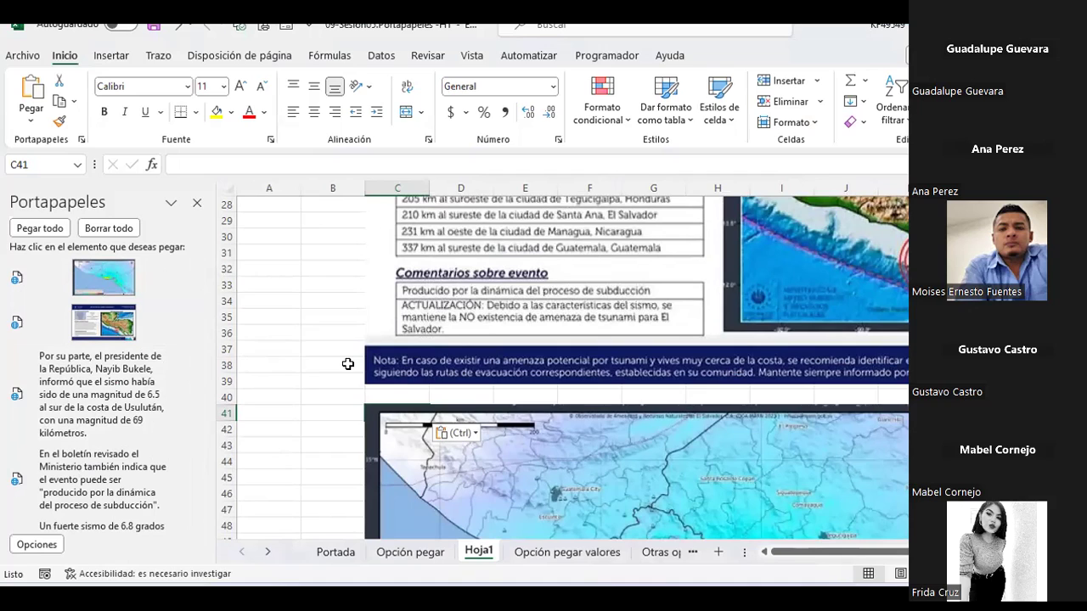
Copy the 'Un fuerte sismo' paragraph from the Firefox article again.
{"action": "key", "text": "alt+Tab"}
{"action": "scroll", "coordinate": [364, 341], "scroll_direction": "down", "scroll_amount": 10}
{"action": "scroll", "coordinate": [102, 266], "scroll_direction": "up", "scroll_amount": 3}
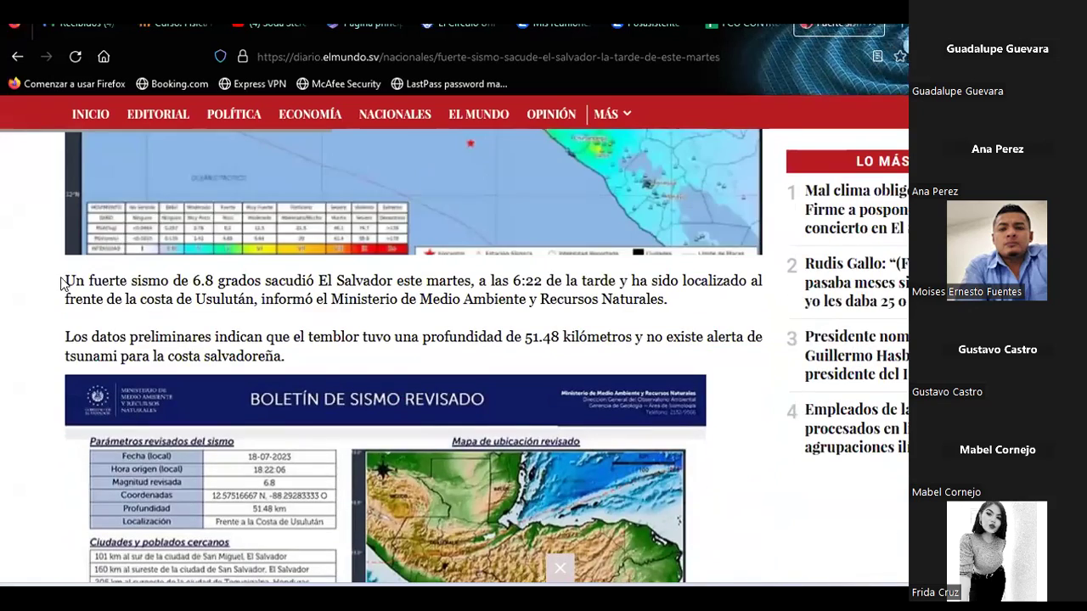
{"action": "left_click_drag", "start_coordinate": [65, 280], "coordinate": [668, 299]}
{"action": "right_click", "coordinate": [559, 278]}
{"action": "left_click", "coordinate": [582, 293]}
{"action": "key", "text": "alt+Tab"}
Select cell C65 below the map image in Excel.
{"action": "scroll", "coordinate": [529, 296], "scroll_direction": "down", "scroll_amount": 8}
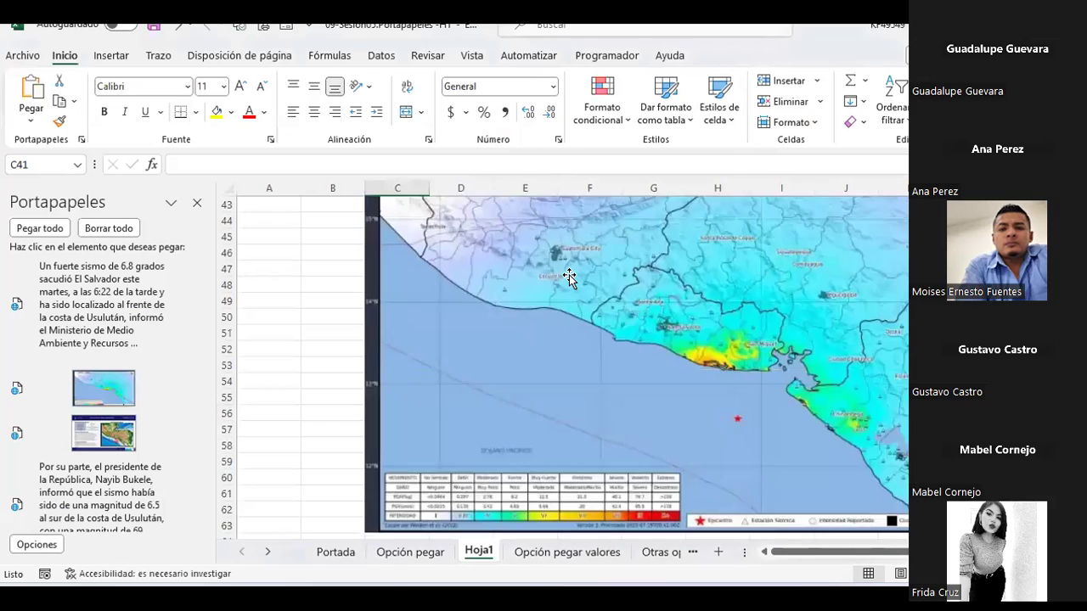
{"action": "left_click", "coordinate": [414, 413]}
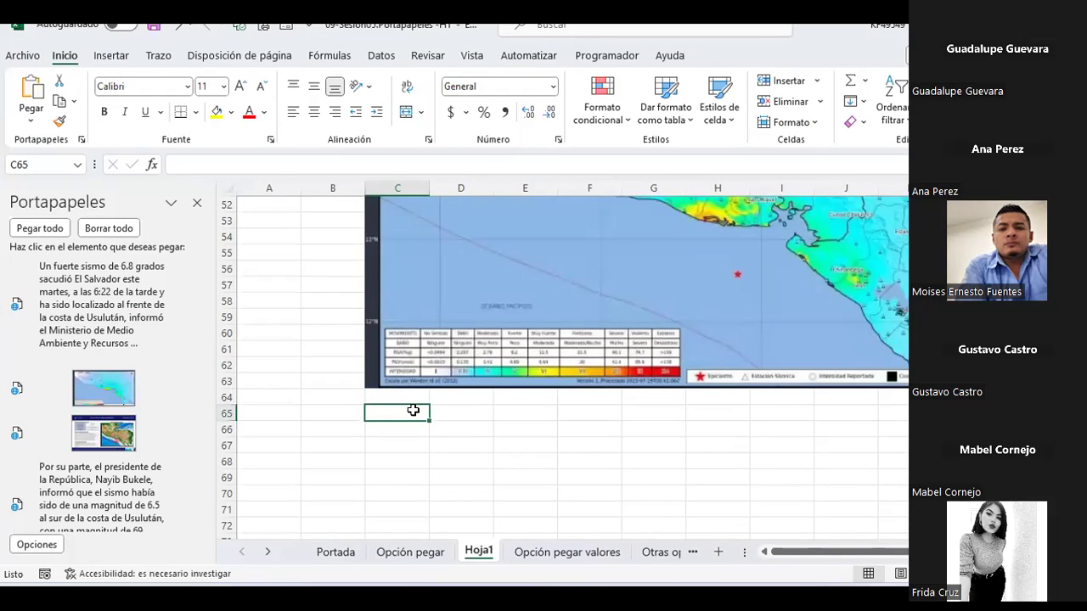
{"action": "key", "text": "alt+Tab"}
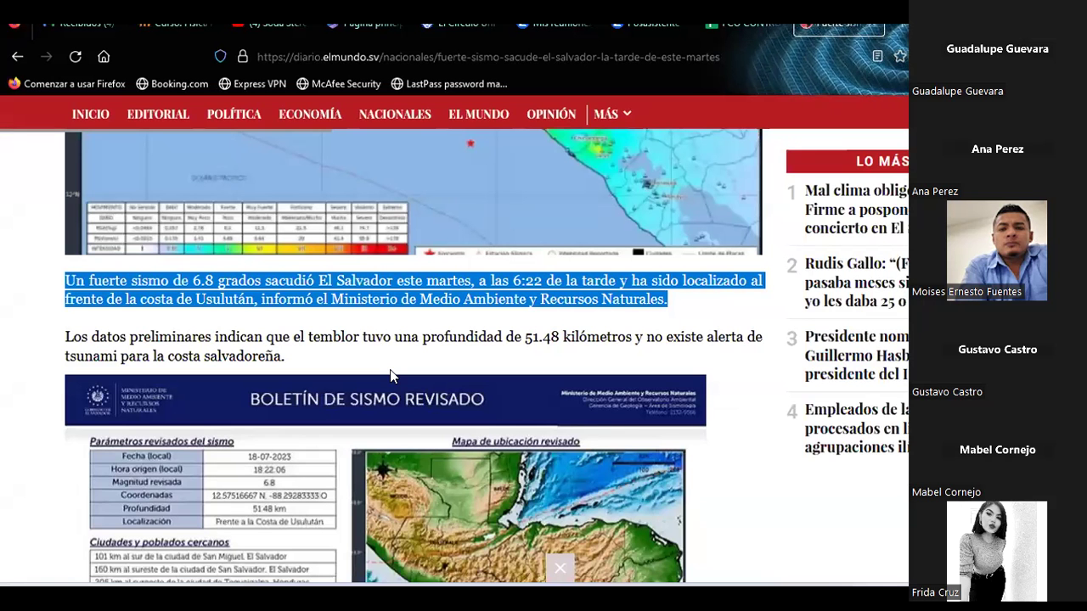
{"action": "key", "text": "alt+Tab"}
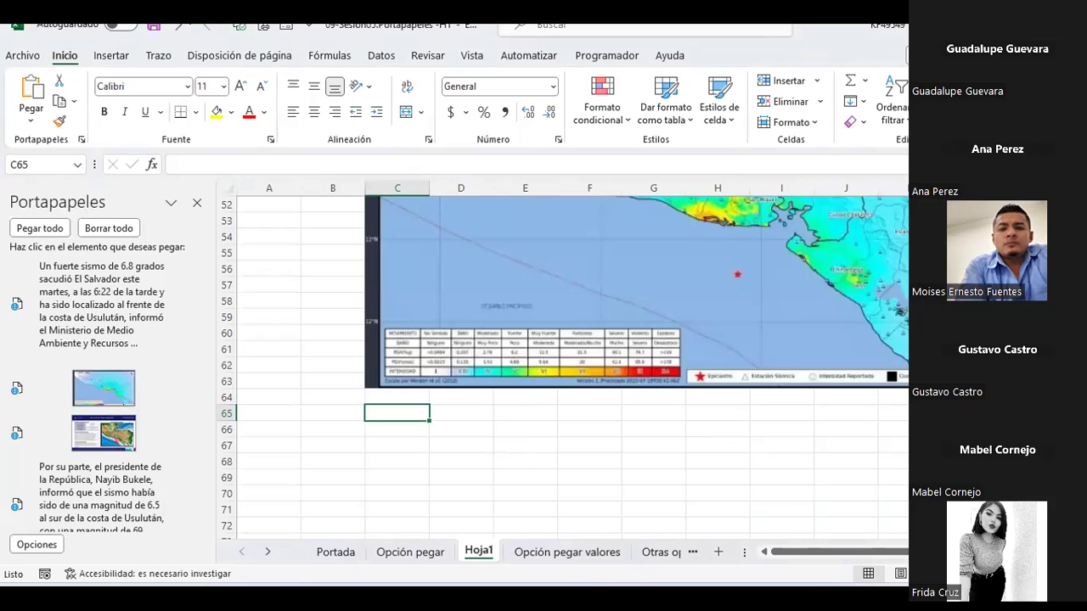
{"action": "left_click", "coordinate": [595, 422]}
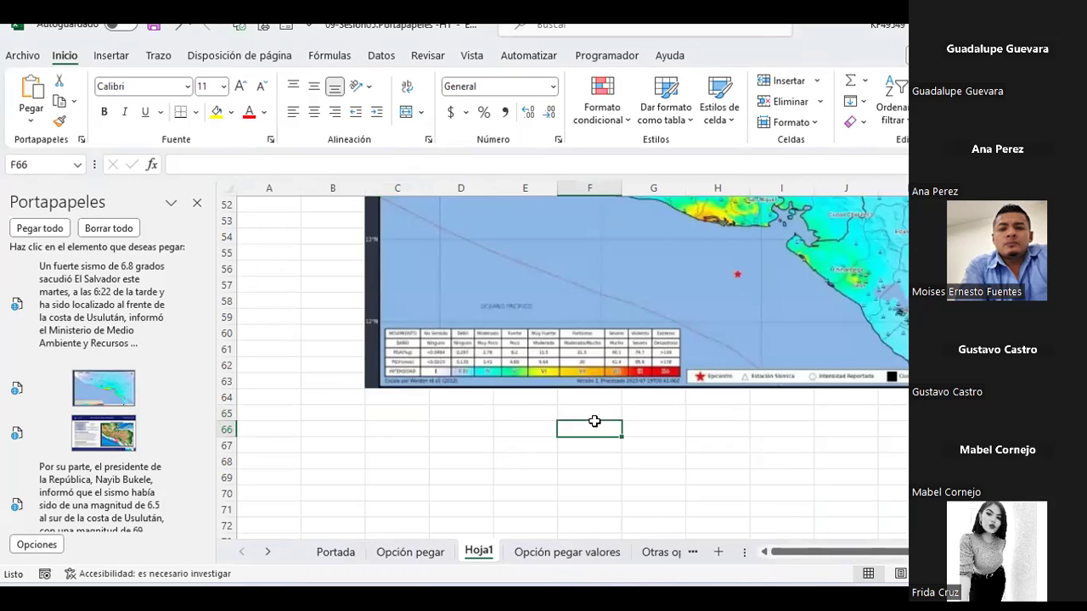
{"action": "scroll", "coordinate": [594, 424], "scroll_direction": "up", "scroll_amount": 4}
{"action": "scroll", "coordinate": [594, 424], "scroll_direction": "up", "scroll_amount": 6}
{"action": "scroll", "coordinate": [687, 444], "scroll_direction": "up", "scroll_amount": 4}
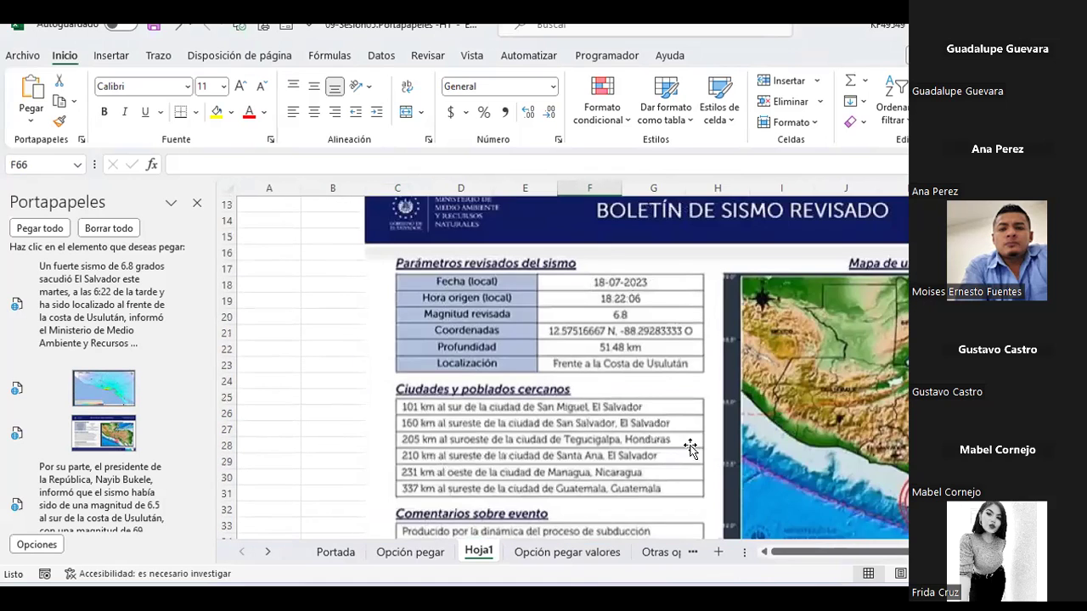
{"action": "scroll", "coordinate": [595, 289], "scroll_direction": "up", "scroll_amount": 3}
{"action": "scroll", "coordinate": [492, 280], "scroll_direction": "up", "scroll_amount": 1}
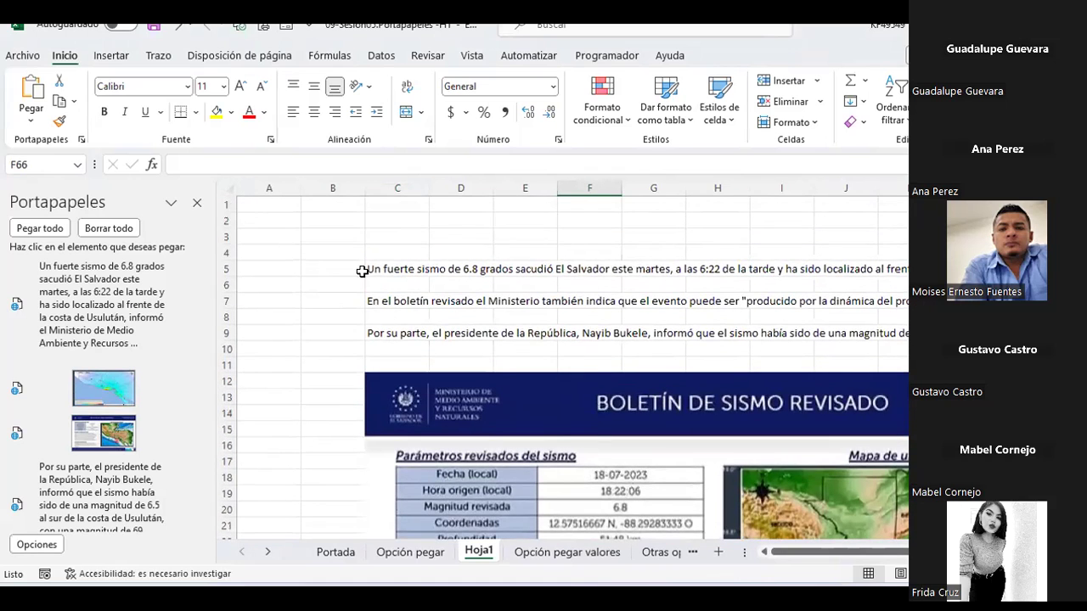
{"action": "scroll", "coordinate": [100, 342], "scroll_direction": "down", "scroll_amount": 2}
{"action": "scroll", "coordinate": [100, 342], "scroll_direction": "down", "scroll_amount": 2}
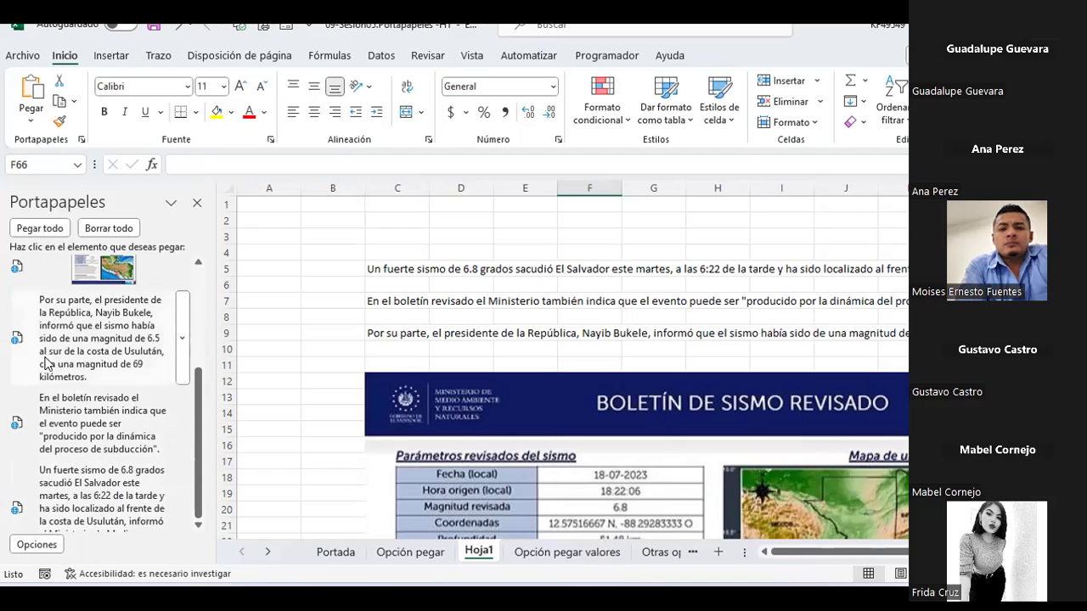
Scroll through the Portapapeles items and open the pane's Opciones menu.
{"action": "scroll", "coordinate": [47, 360], "scroll_direction": "up", "scroll_amount": 3}
{"action": "scroll", "coordinate": [47, 360], "scroll_direction": "up", "scroll_amount": 2}
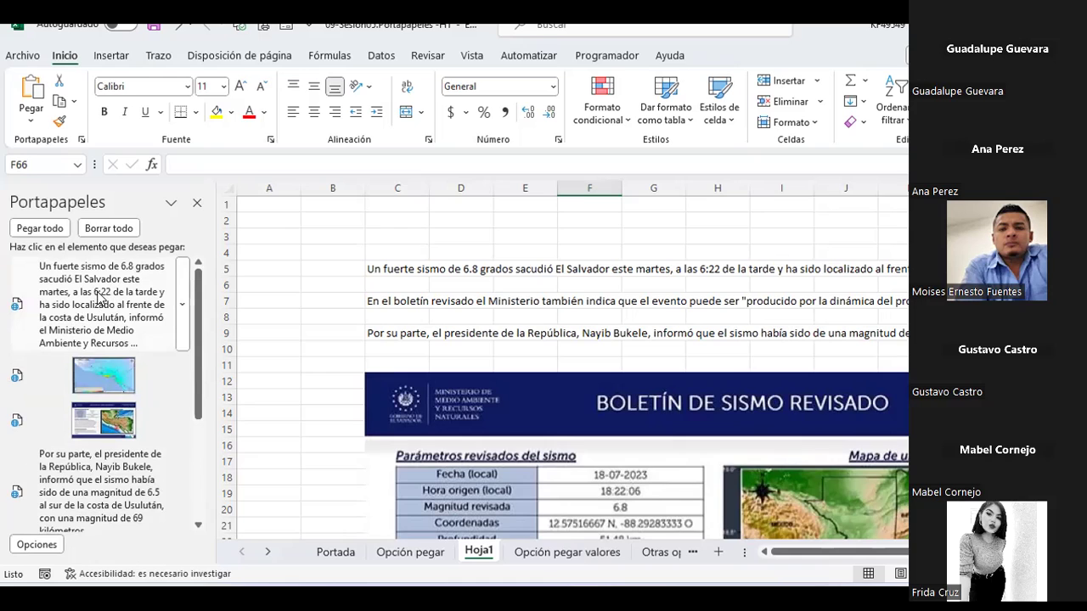
{"action": "scroll", "coordinate": [98, 298], "scroll_direction": "down", "scroll_amount": 4}
{"action": "scroll", "coordinate": [97, 297], "scroll_direction": "down", "scroll_amount": 1}
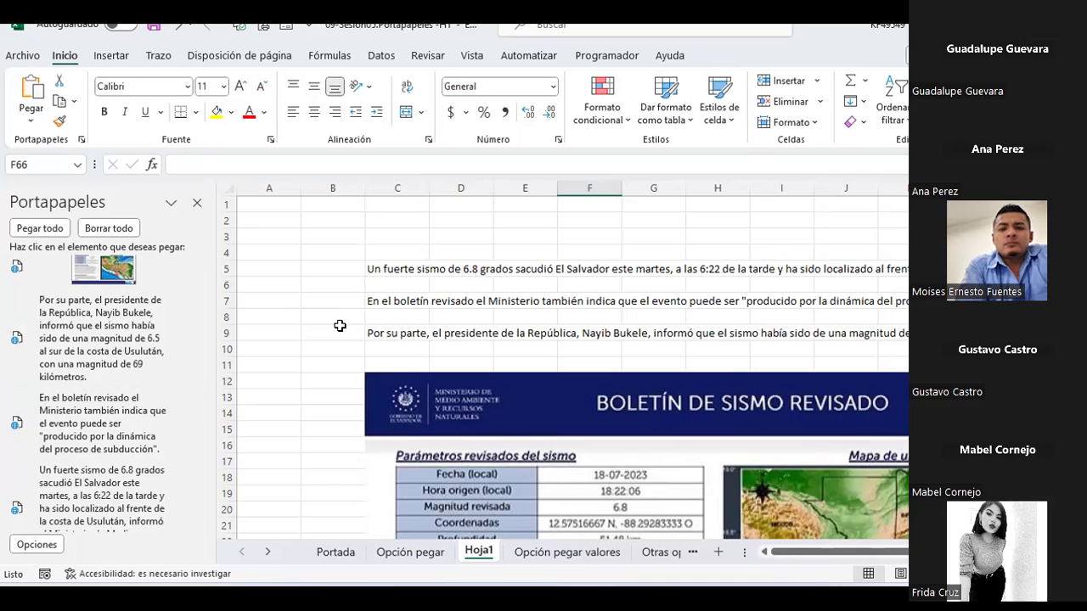
{"action": "left_click", "coordinate": [51, 547]}
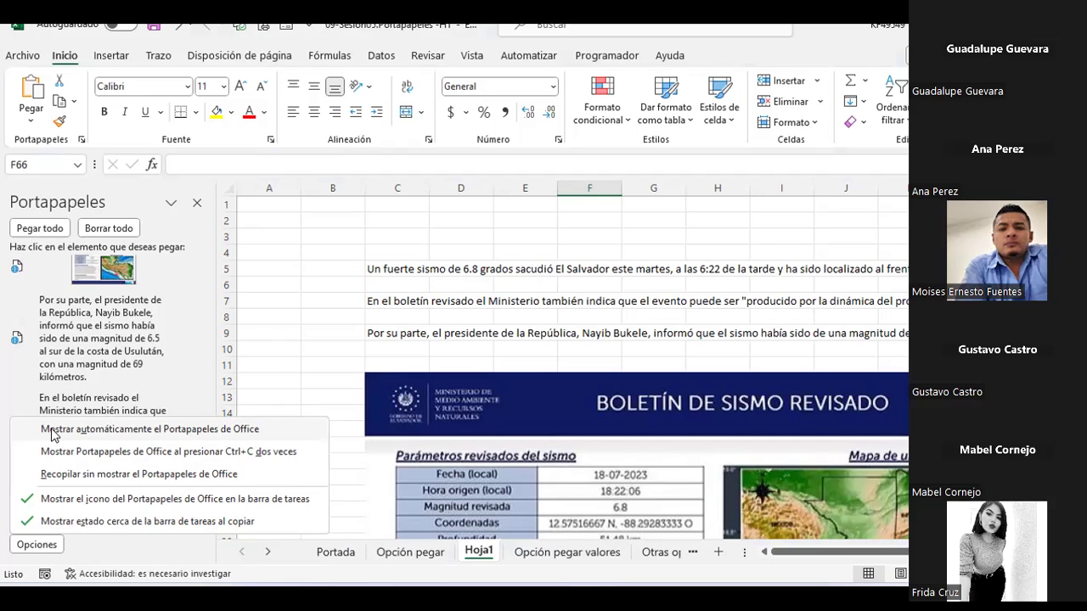
Dismiss the Opciones list, clear all items with Borrar todo, and close the Portapapeles pane.
{"action": "left_click", "coordinate": [291, 230]}
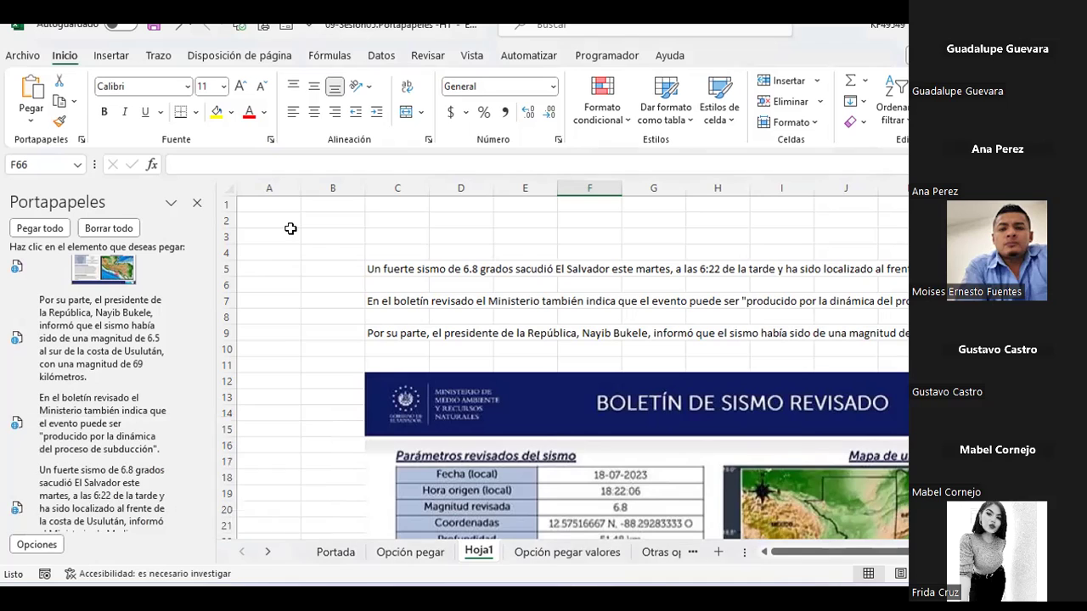
{"action": "left_click", "coordinate": [108, 231]}
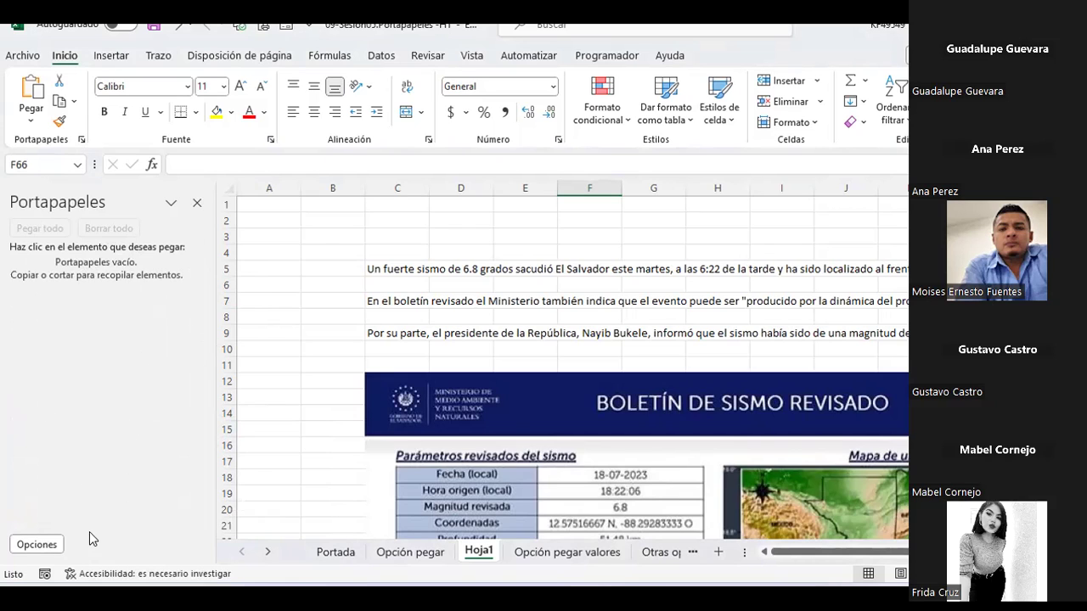
{"action": "left_click", "coordinate": [82, 139]}
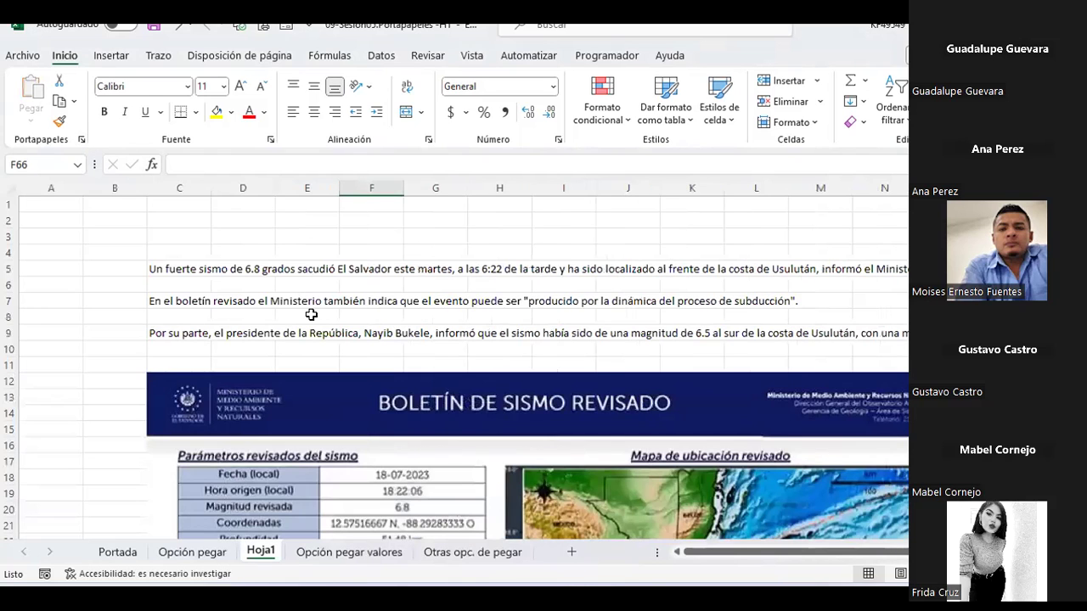